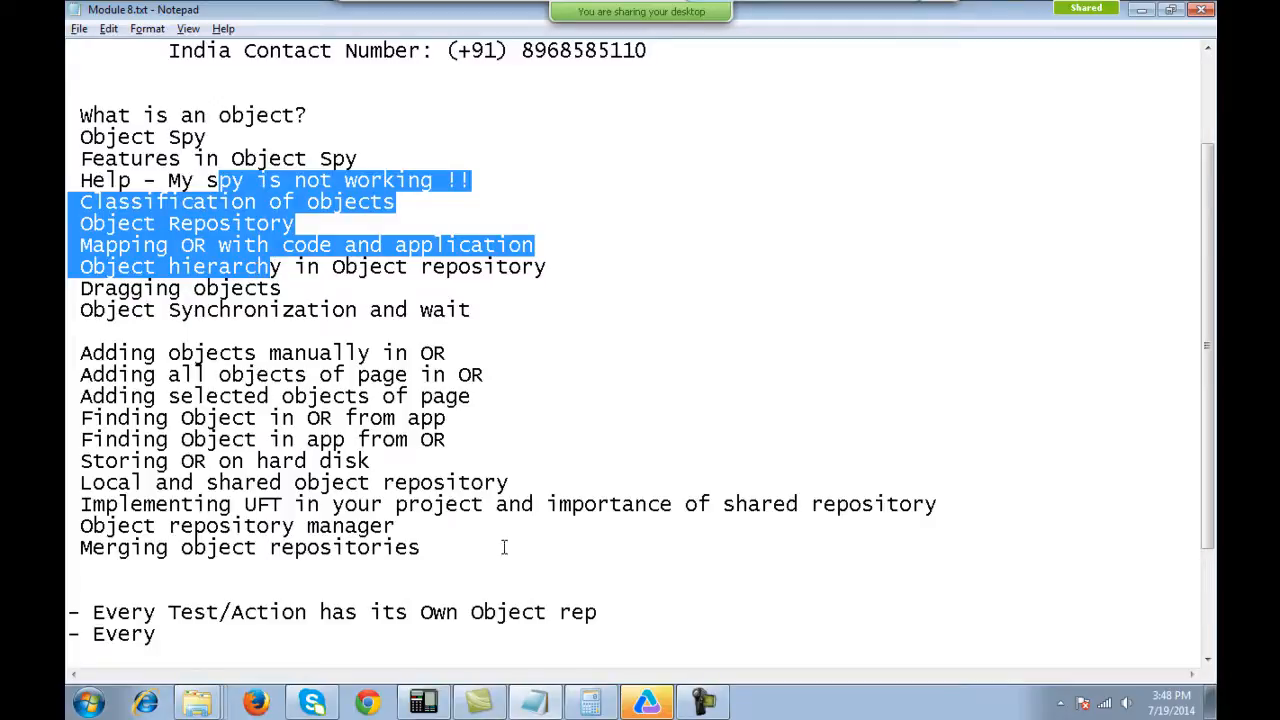
{"action": "left_click_drag", "start_coordinate": [464, 360], "coordinate": [85, 348]}
{"action": "double_click", "coordinate": [470, 352]}
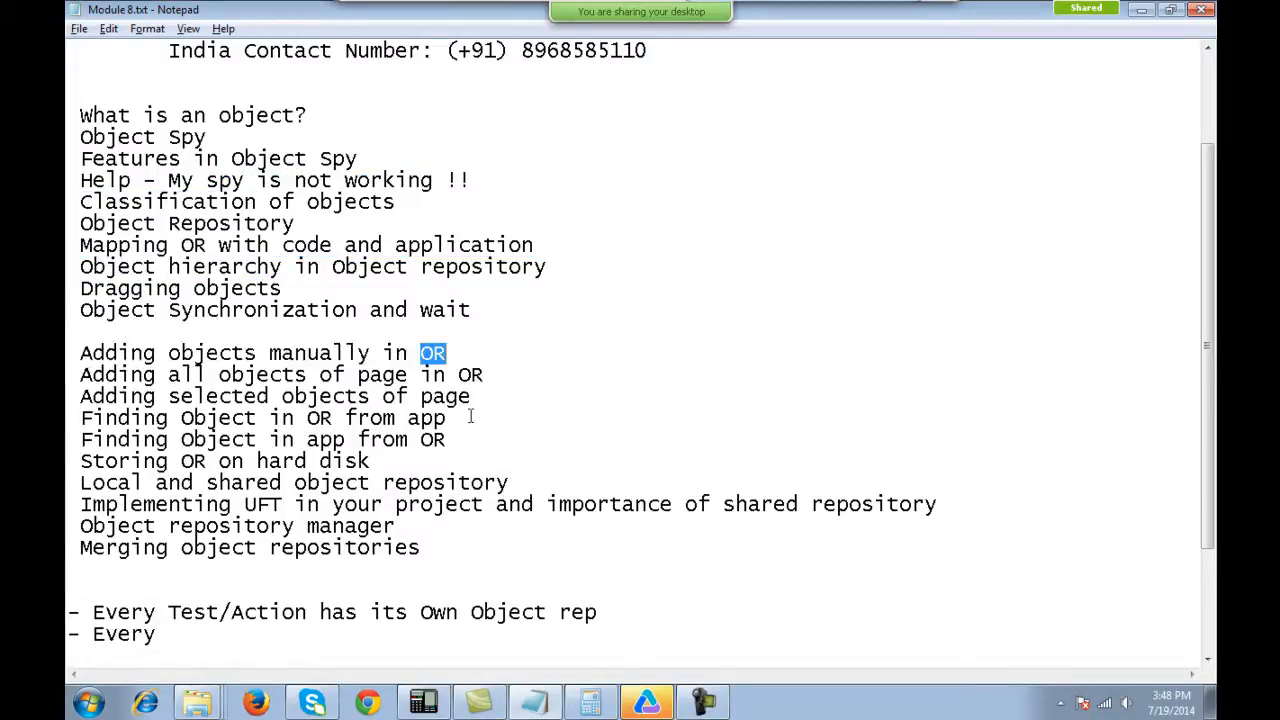
Switch to HP Unified Functional Testing and create a GUI test named Module8_2 in F:\qtp\modules\module8.
{"action": "left_click", "coordinate": [648, 703]}
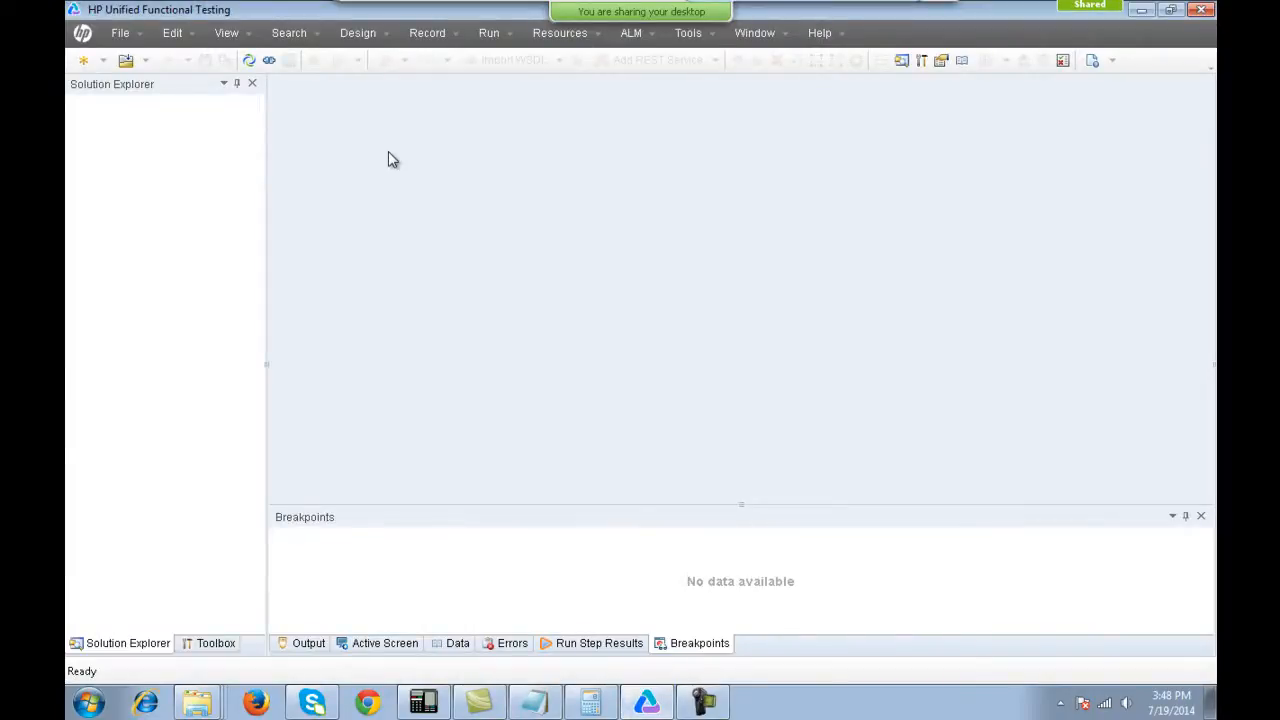
{"action": "left_click", "coordinate": [139, 40]}
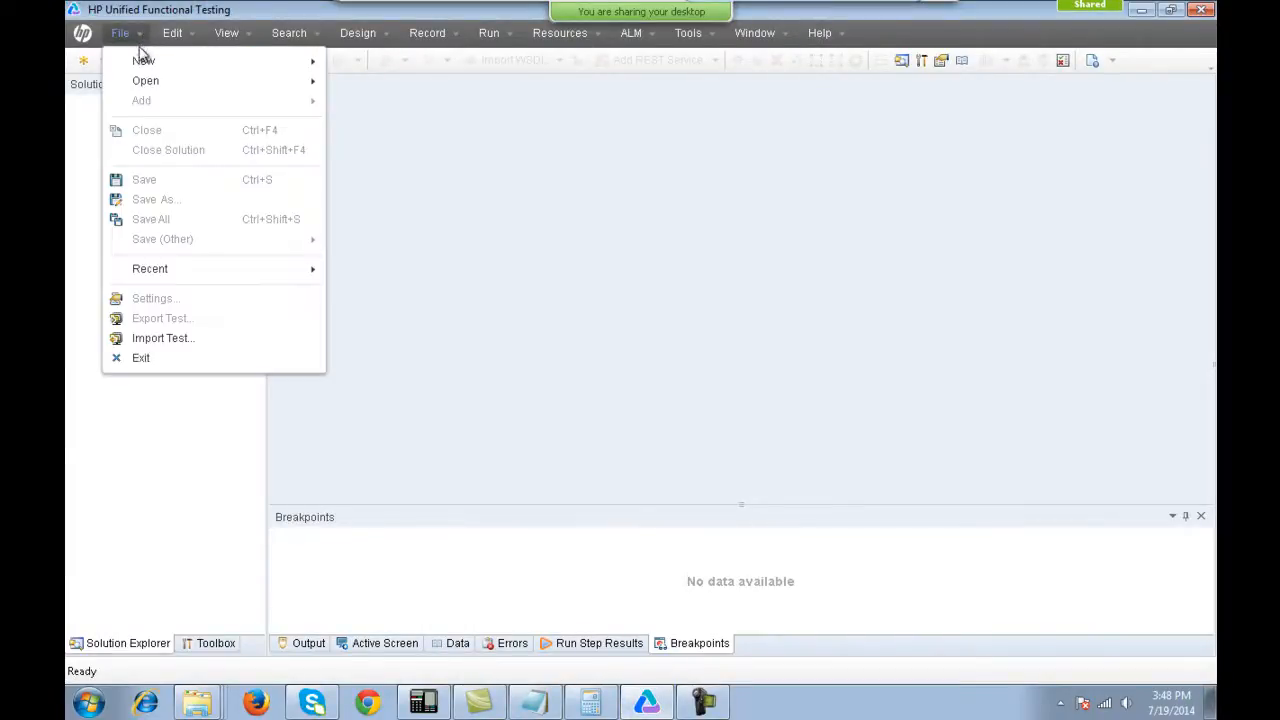
{"action": "mouse_move", "coordinate": [151, 60]}
{"action": "left_click", "coordinate": [362, 63]}
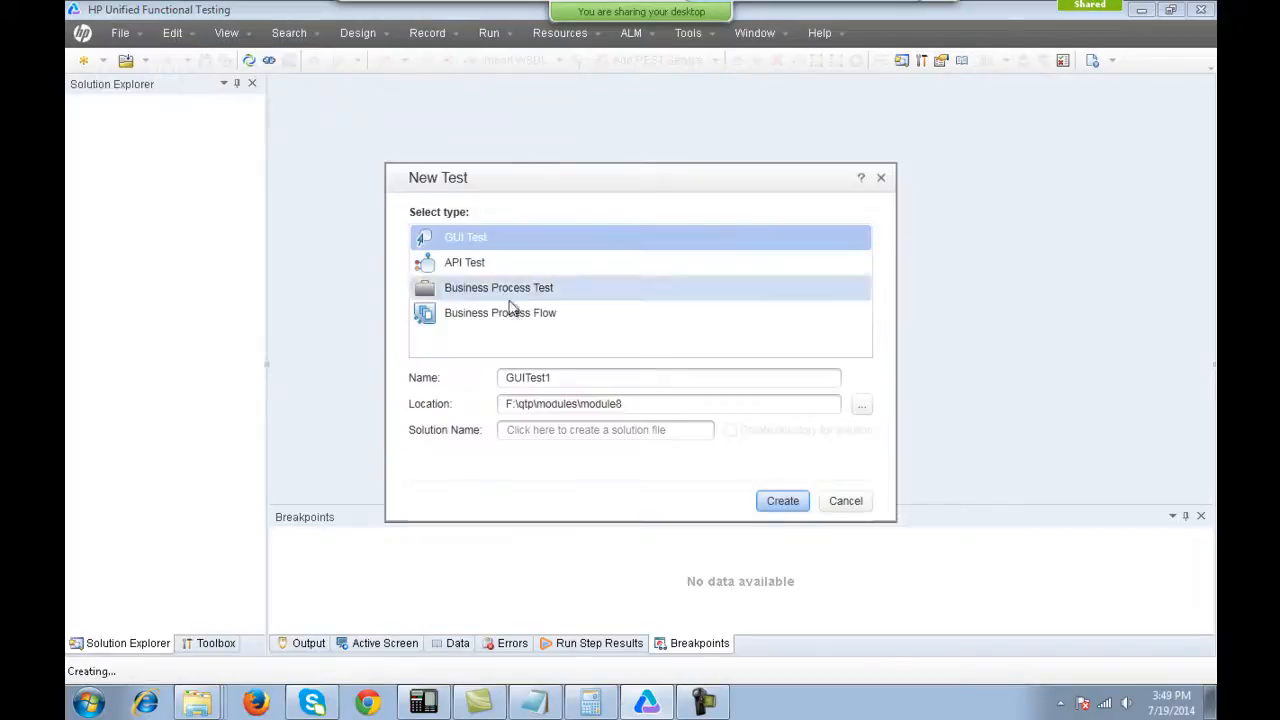
{"action": "left_click", "coordinate": [615, 380]}
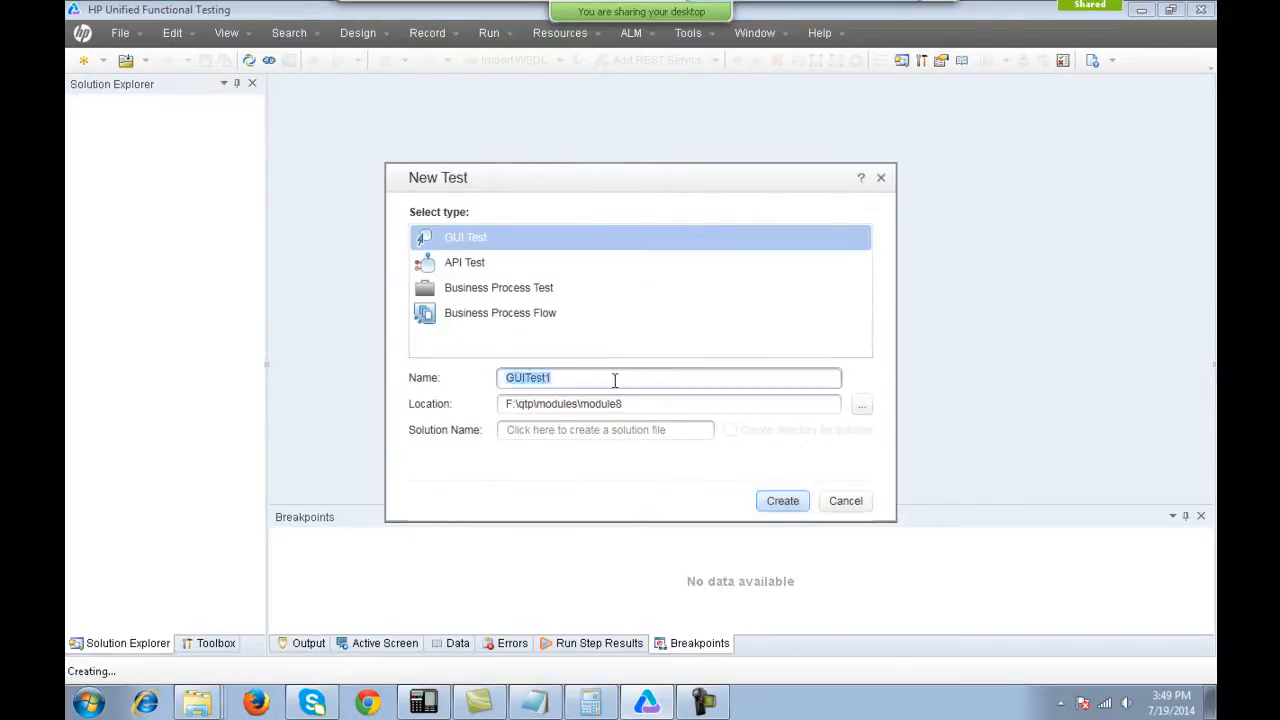
{"action": "type", "text": "Module8_2"}
{"action": "left_click", "coordinate": [783, 501]}
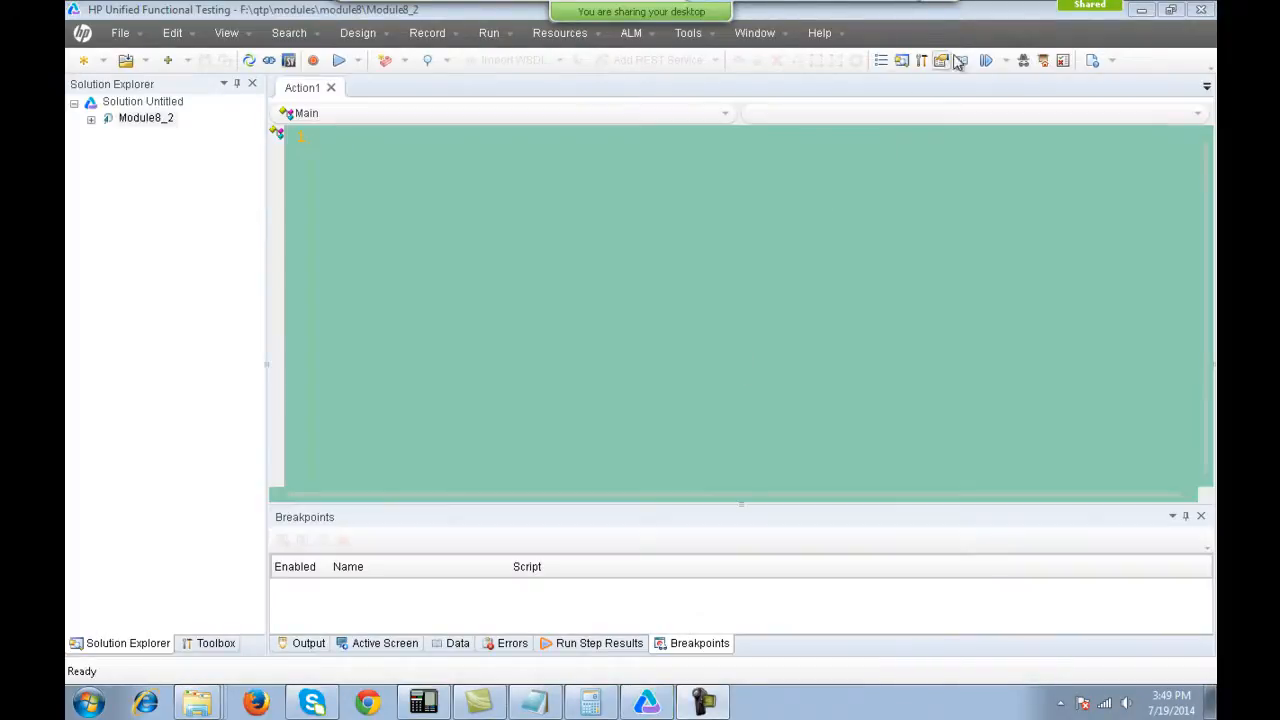
Open the Object Repository of the Module8_2 test and reposition its window.
{"action": "left_click", "coordinate": [1045, 62]}
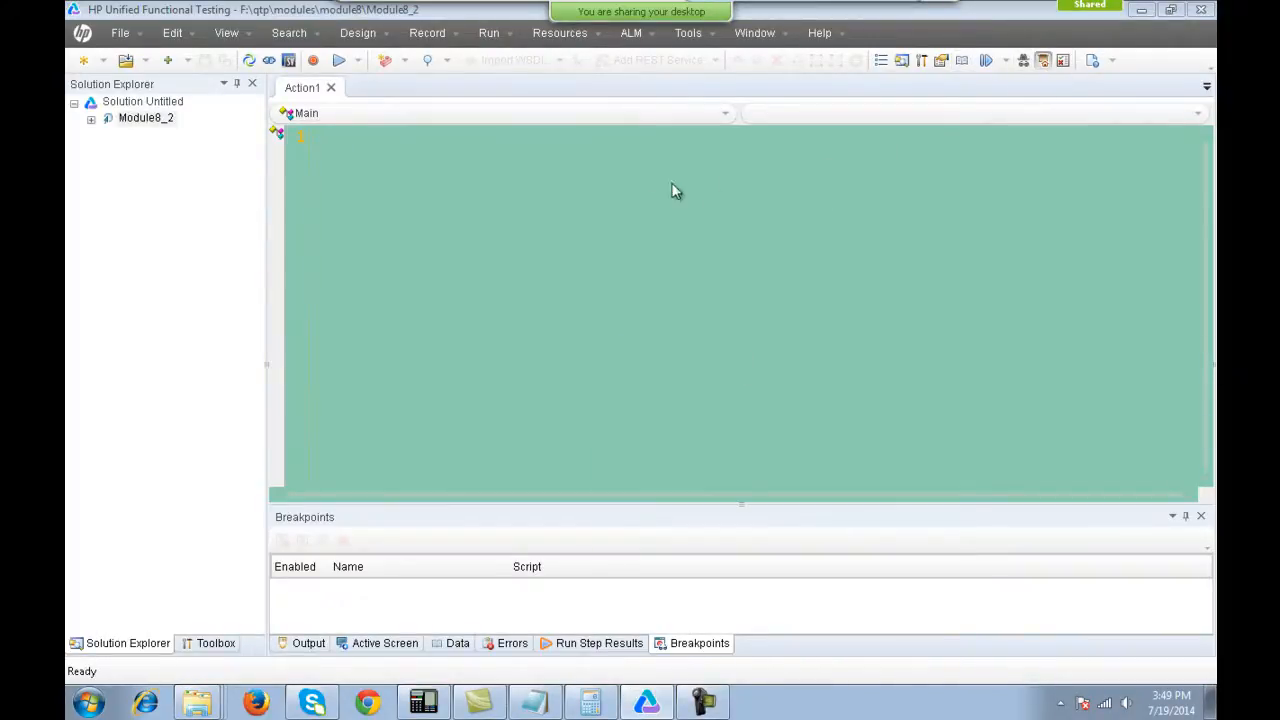
{"action": "left_click_drag", "start_coordinate": [808, 364], "coordinate": [641, 151]}
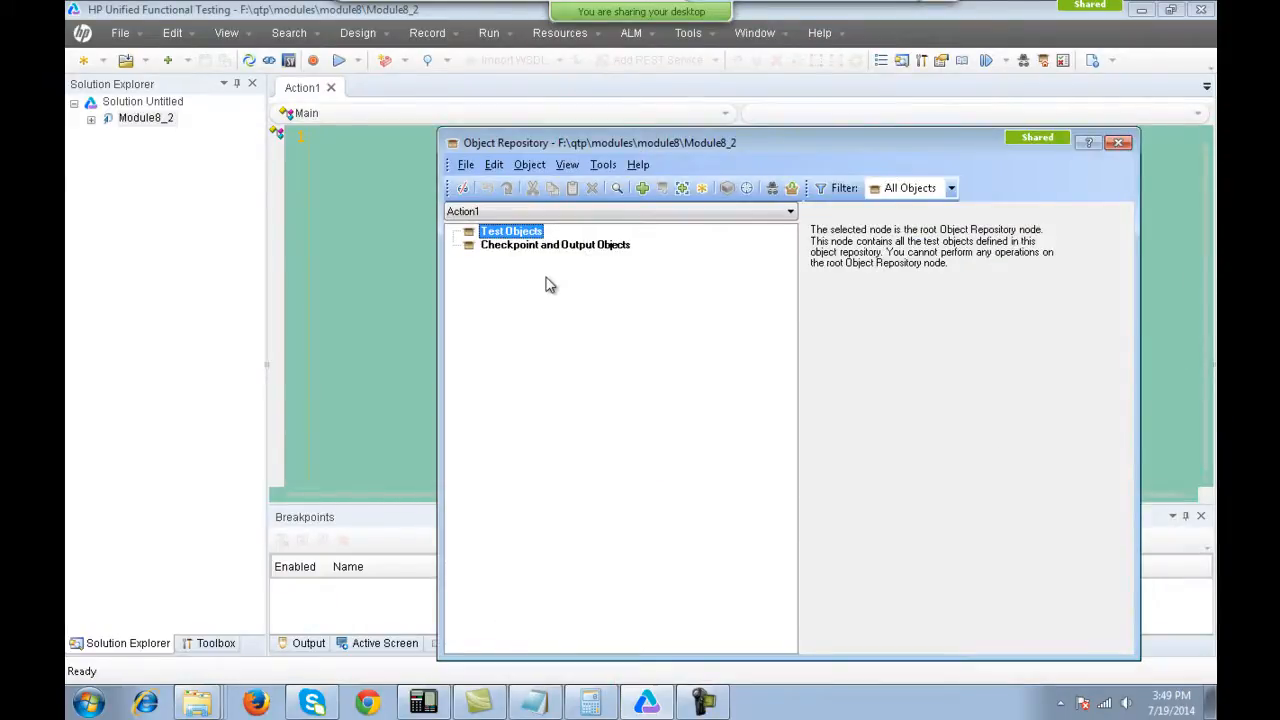
{"action": "left_click", "coordinate": [885, 25]}
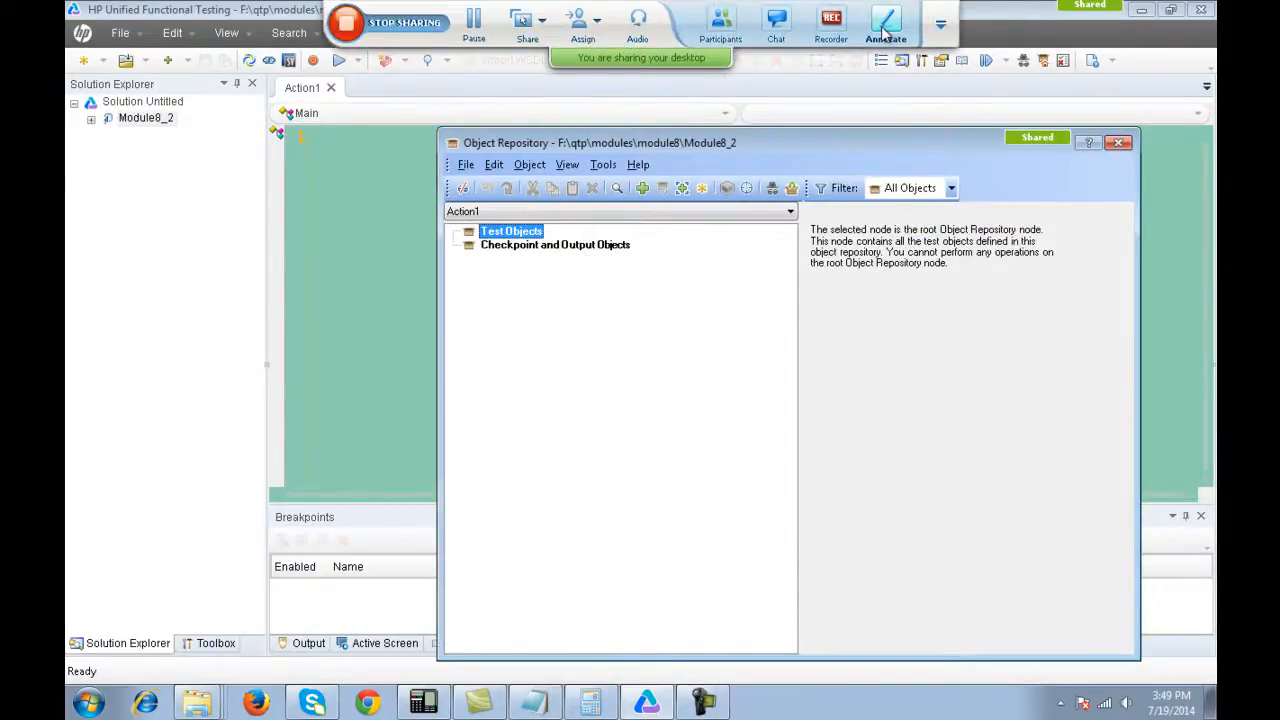
{"action": "left_click_drag", "start_coordinate": [1022, 66], "coordinate": [1023, 56]}
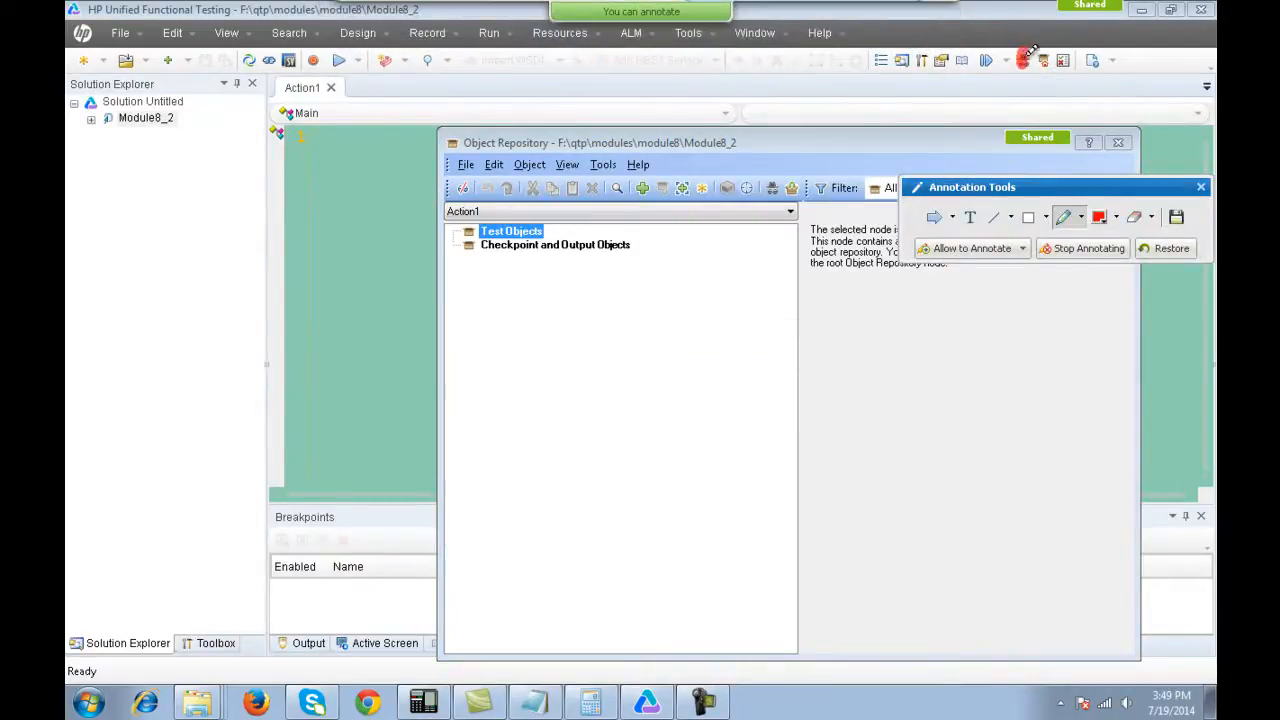
{"action": "left_click", "coordinate": [791, 188]}
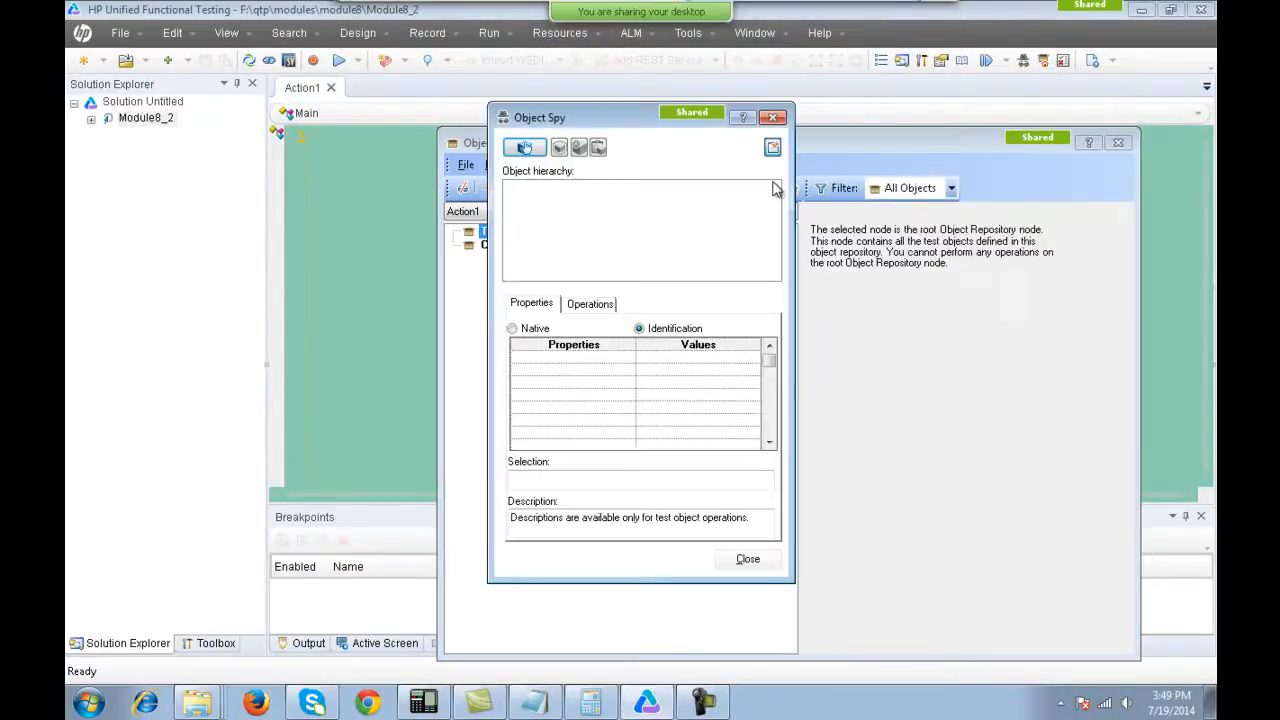
{"action": "left_click", "coordinate": [772, 116]}
Mark the Object Spy commands of the repository and main windows with red pencil annotations, and end annotating.
{"action": "mouse_move", "coordinate": [640, 12]}
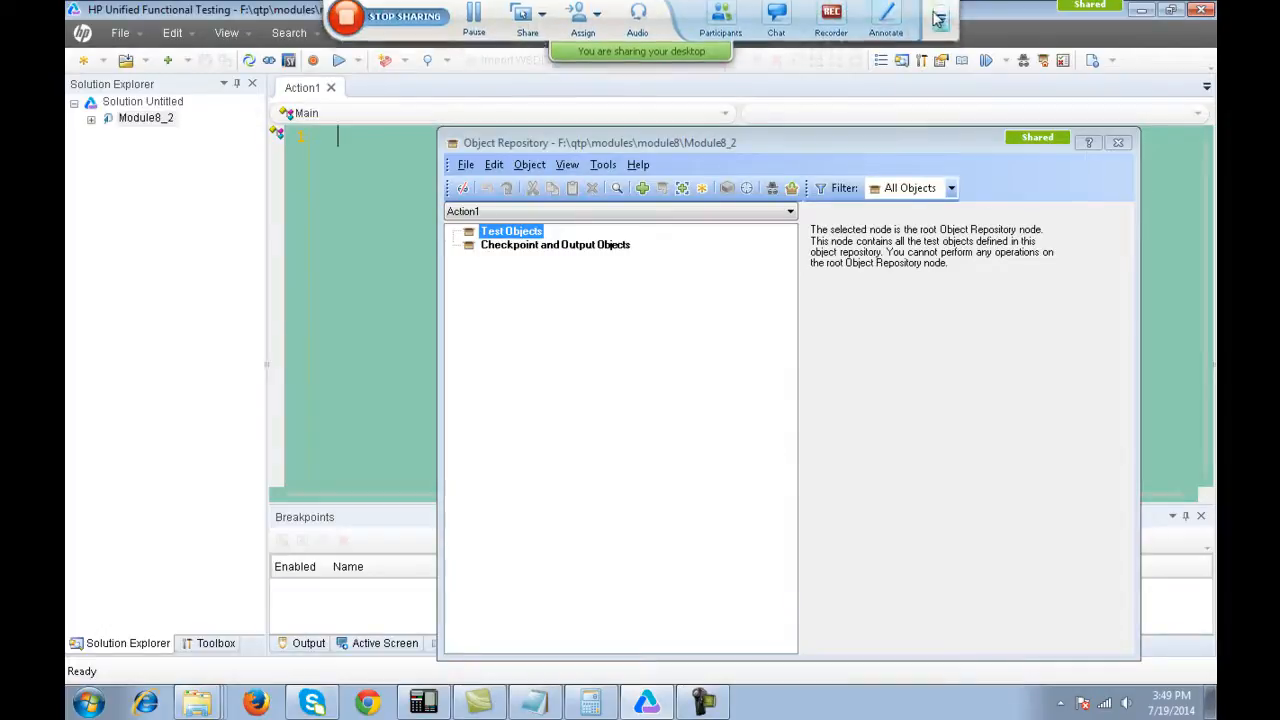
{"action": "left_click", "coordinate": [885, 28]}
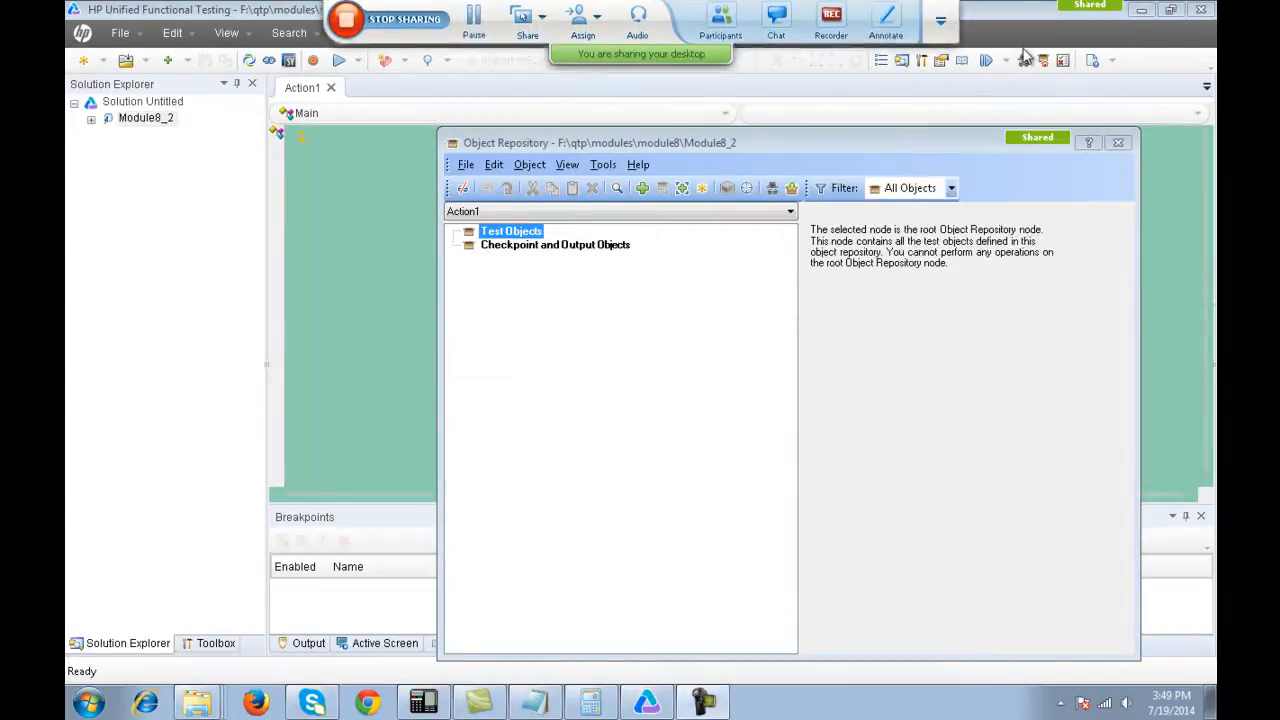
{"action": "mouse_move", "coordinate": [640, 12]}
{"action": "left_click", "coordinate": [885, 28]}
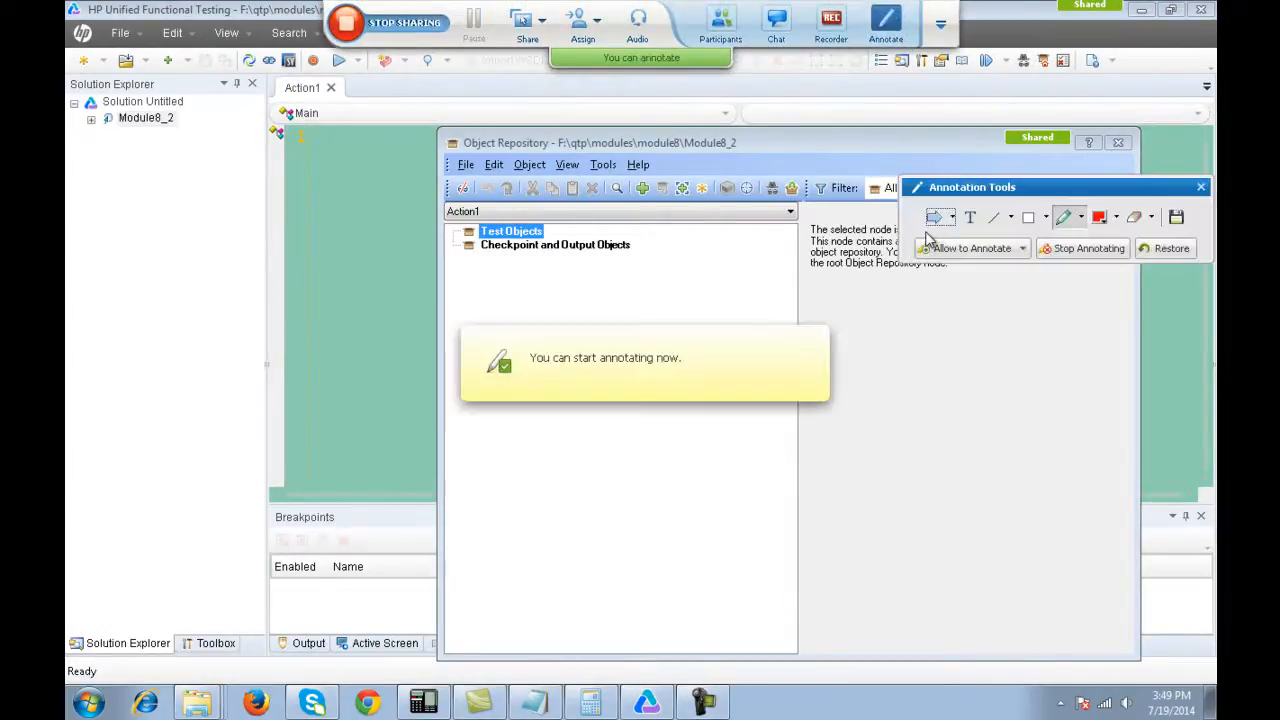
{"action": "left_click_drag", "start_coordinate": [772, 177], "coordinate": [772, 201]}
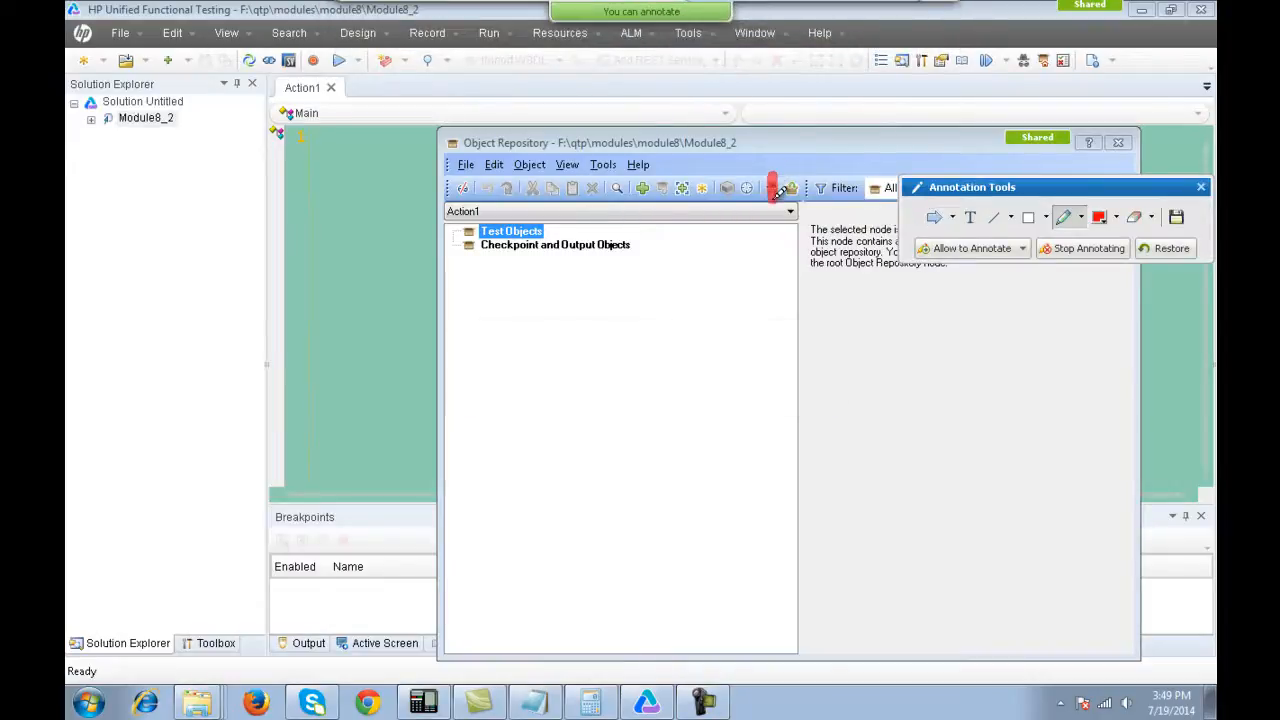
{"action": "left_click_drag", "start_coordinate": [1027, 47], "coordinate": [1027, 81]}
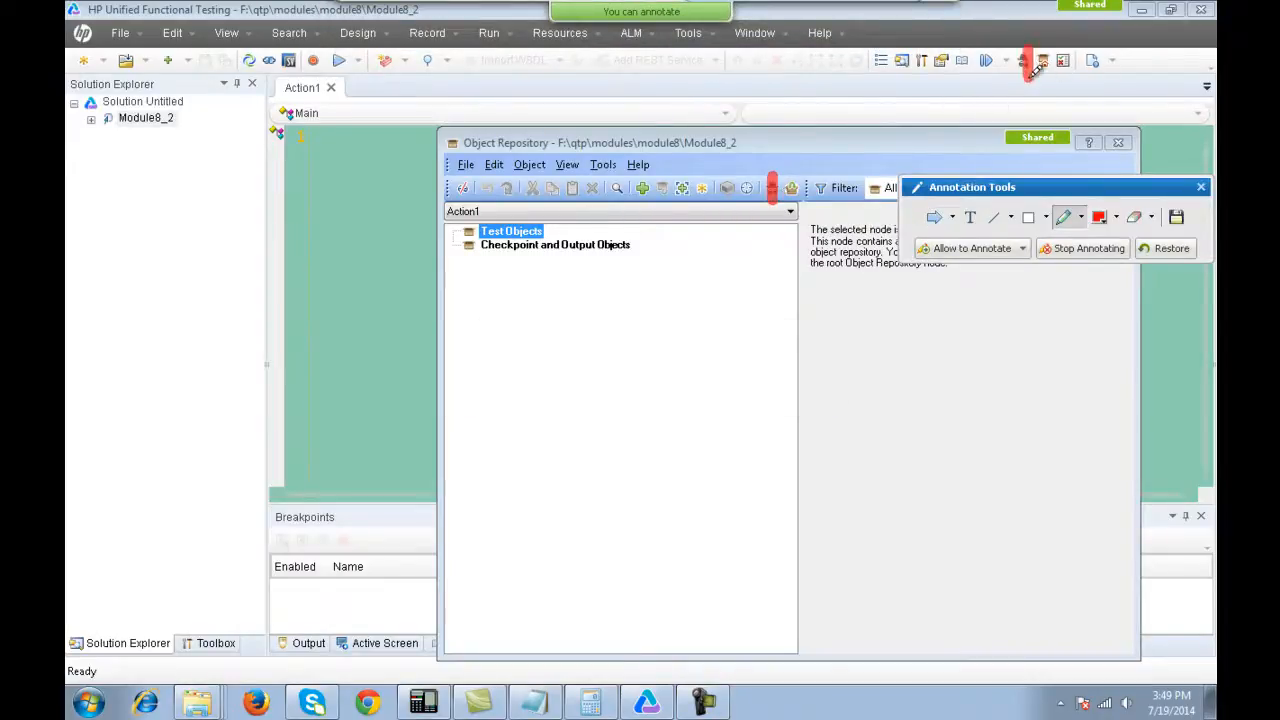
{"action": "left_click", "coordinate": [1201, 188]}
Open Object Spy from the Object Repository, switch to Firefox and load ebay.com.
{"action": "left_click", "coordinate": [772, 188]}
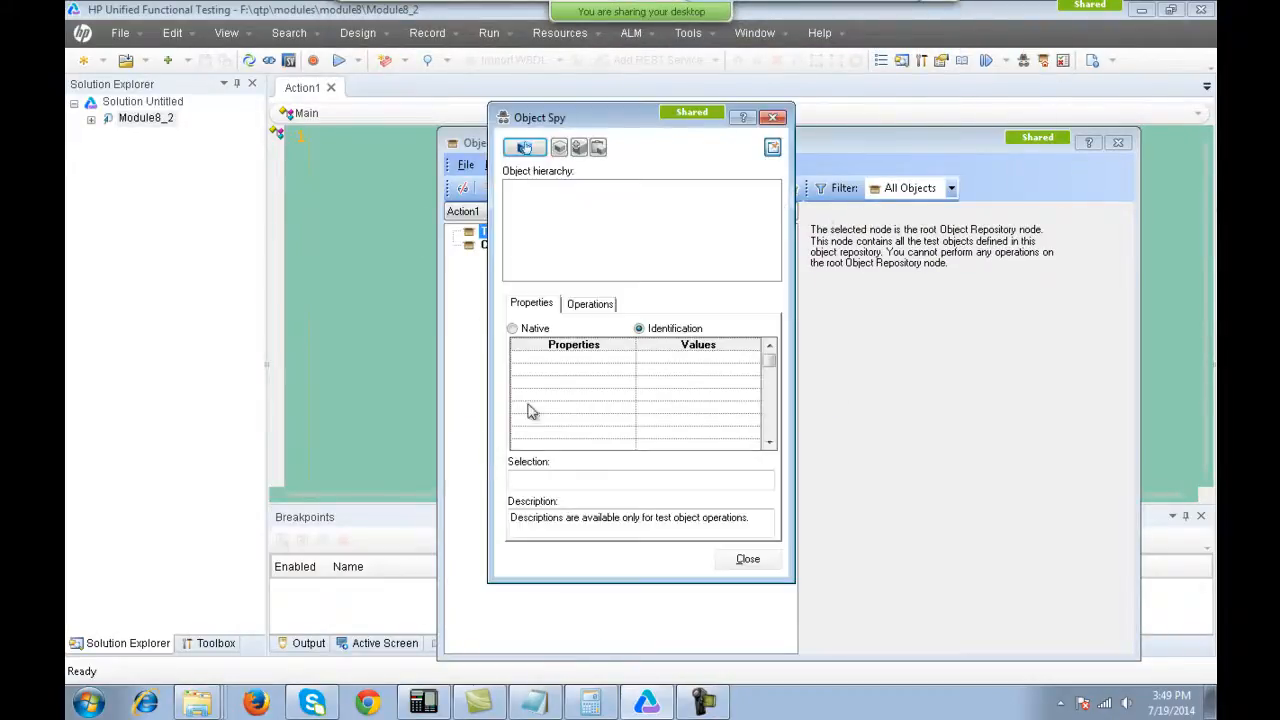
{"action": "left_click", "coordinate": [256, 706]}
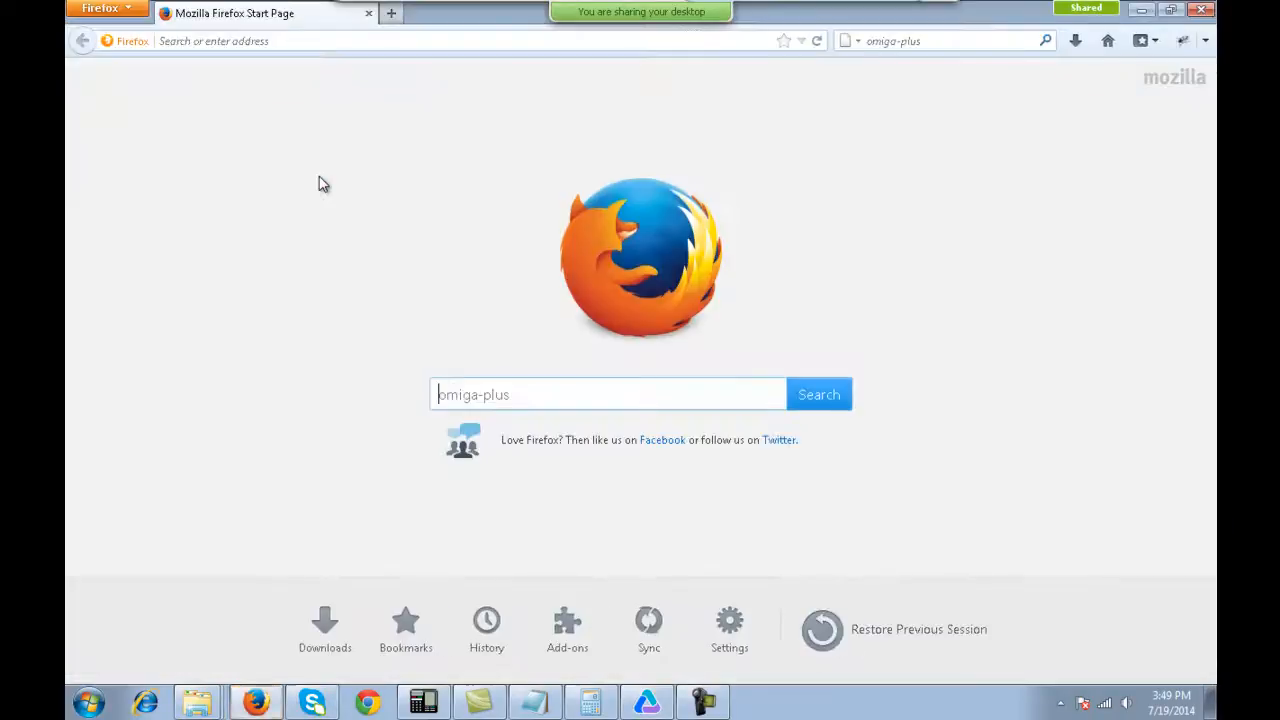
{"action": "left_click", "coordinate": [293, 42]}
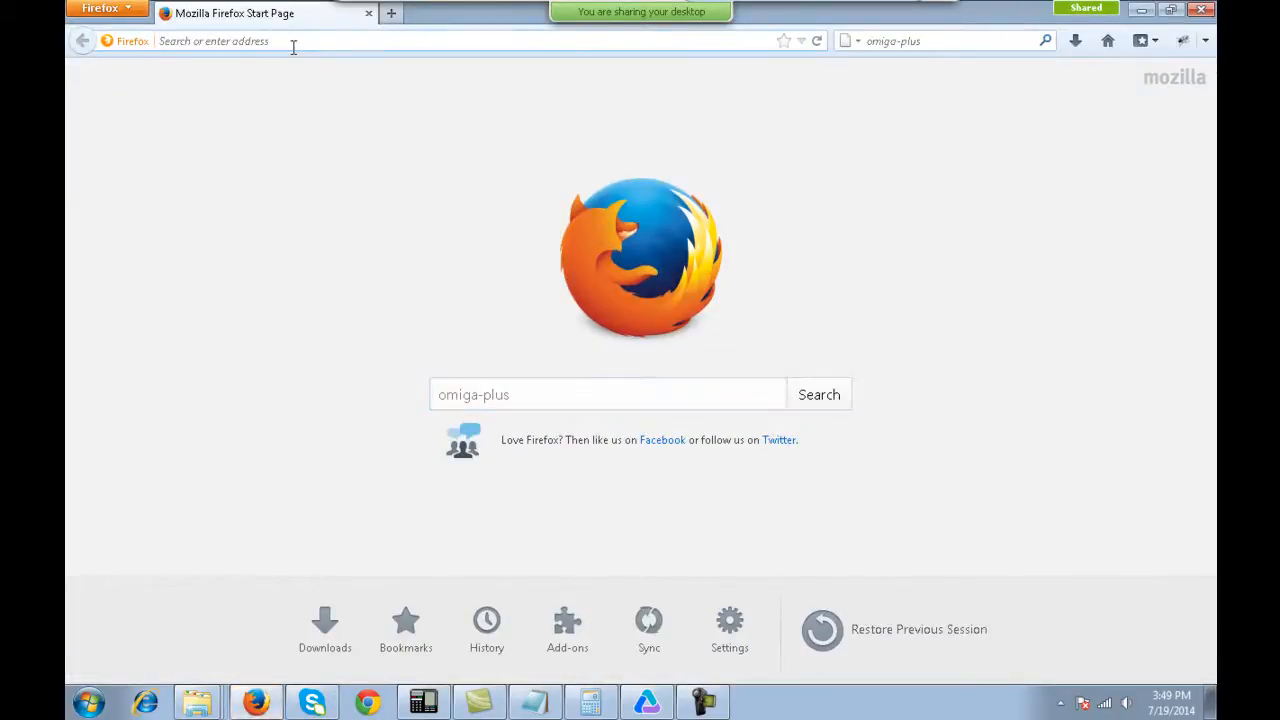
{"action": "type", "text": "ebay.com"}
{"action": "key", "text": "Return"}
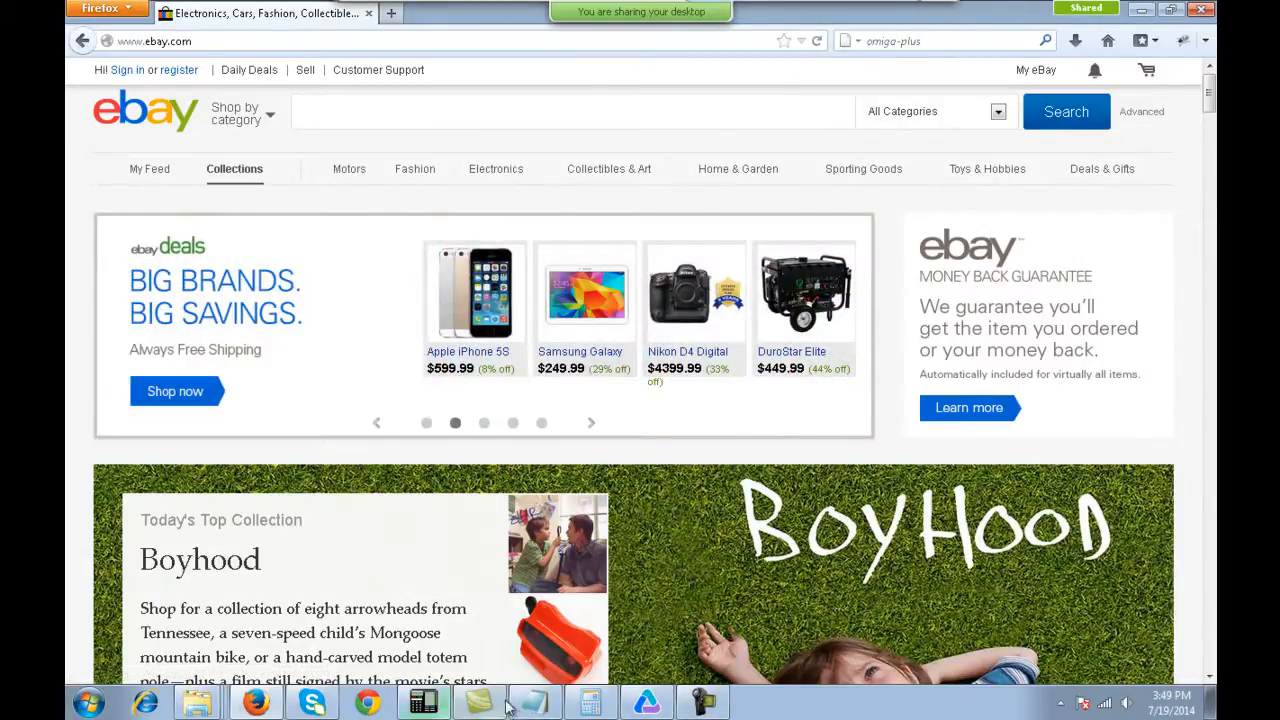
Inspect the eBay search box with Object Spy and select its WebEdit object _nkw in the hierarchy.
{"action": "left_click", "coordinate": [646, 703]}
{"action": "left_click", "coordinate": [524, 147]}
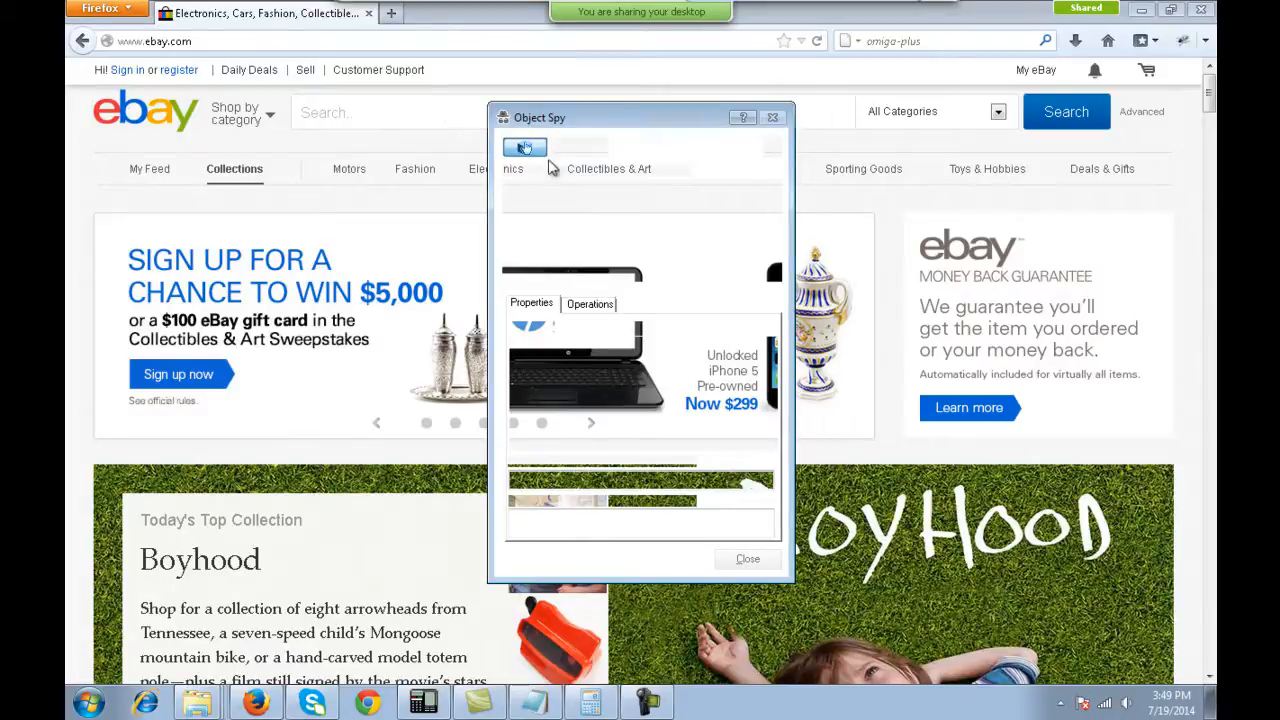
{"action": "left_click", "coordinate": [571, 214]}
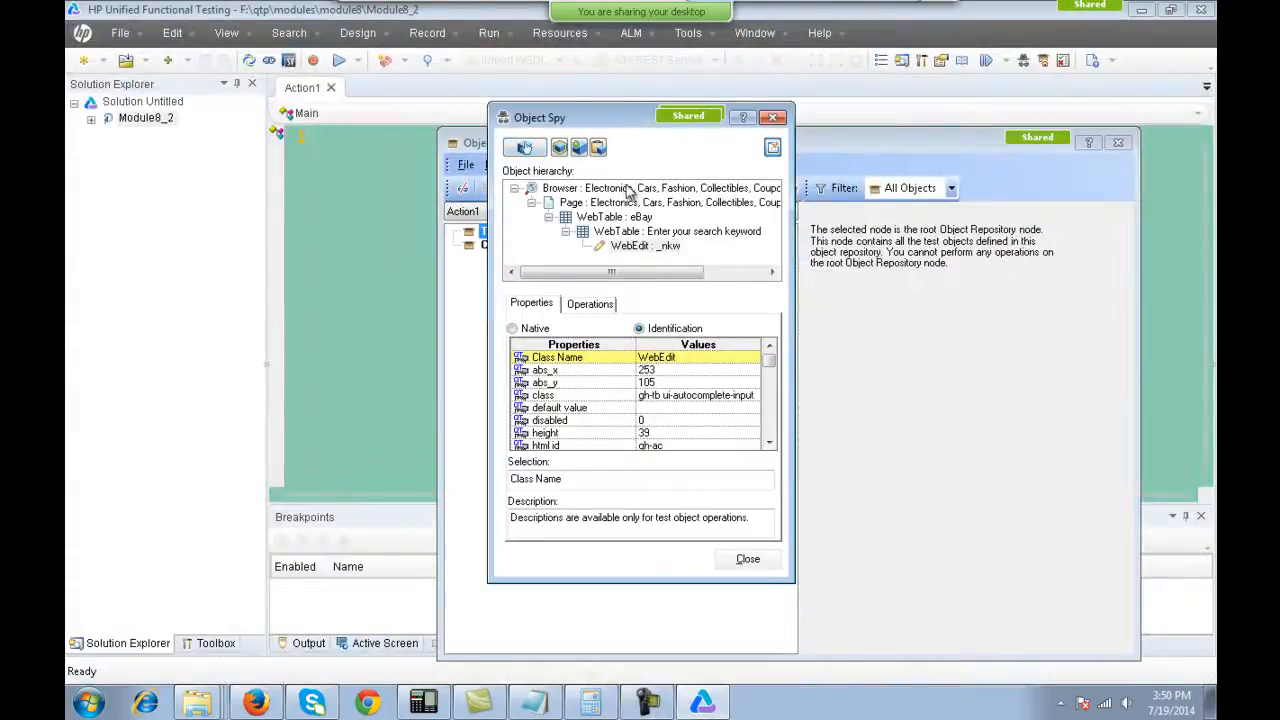
{"action": "left_click", "coordinate": [646, 247]}
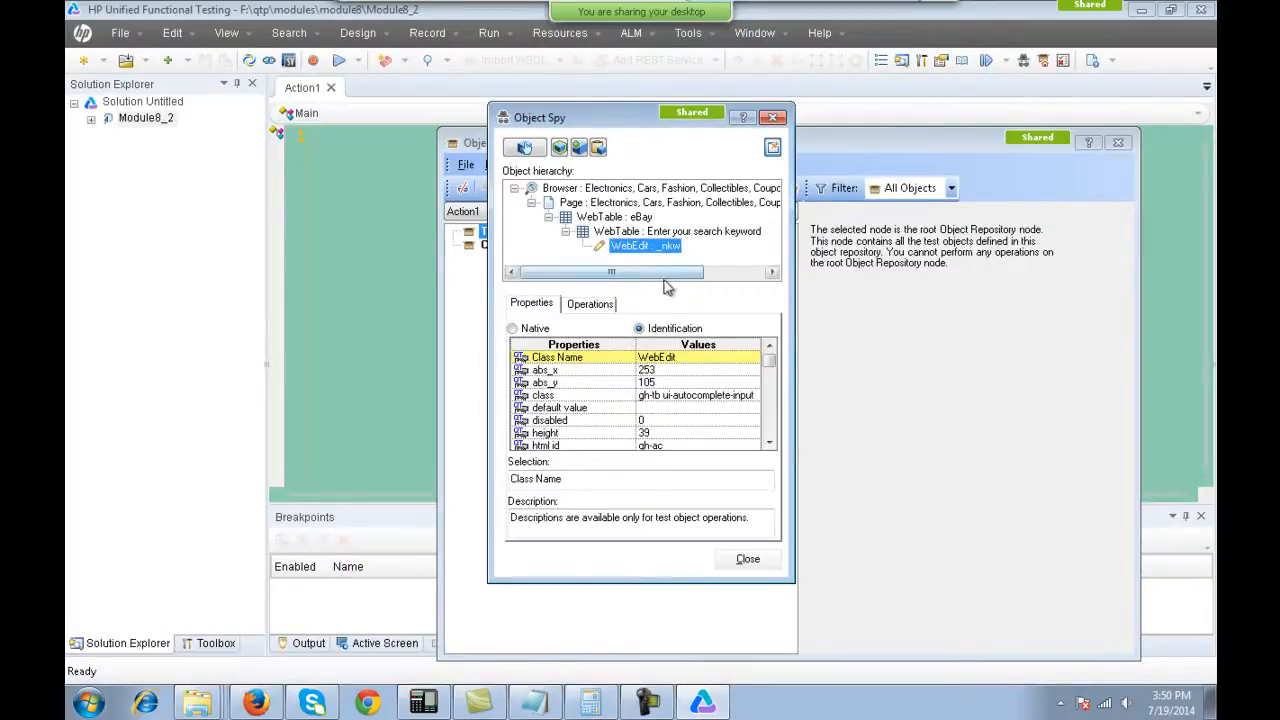
Capture the eBay search box with Object Spy again, add its WebEdit object to the repository and close Object Spy.
{"action": "left_click", "coordinate": [524, 147]}
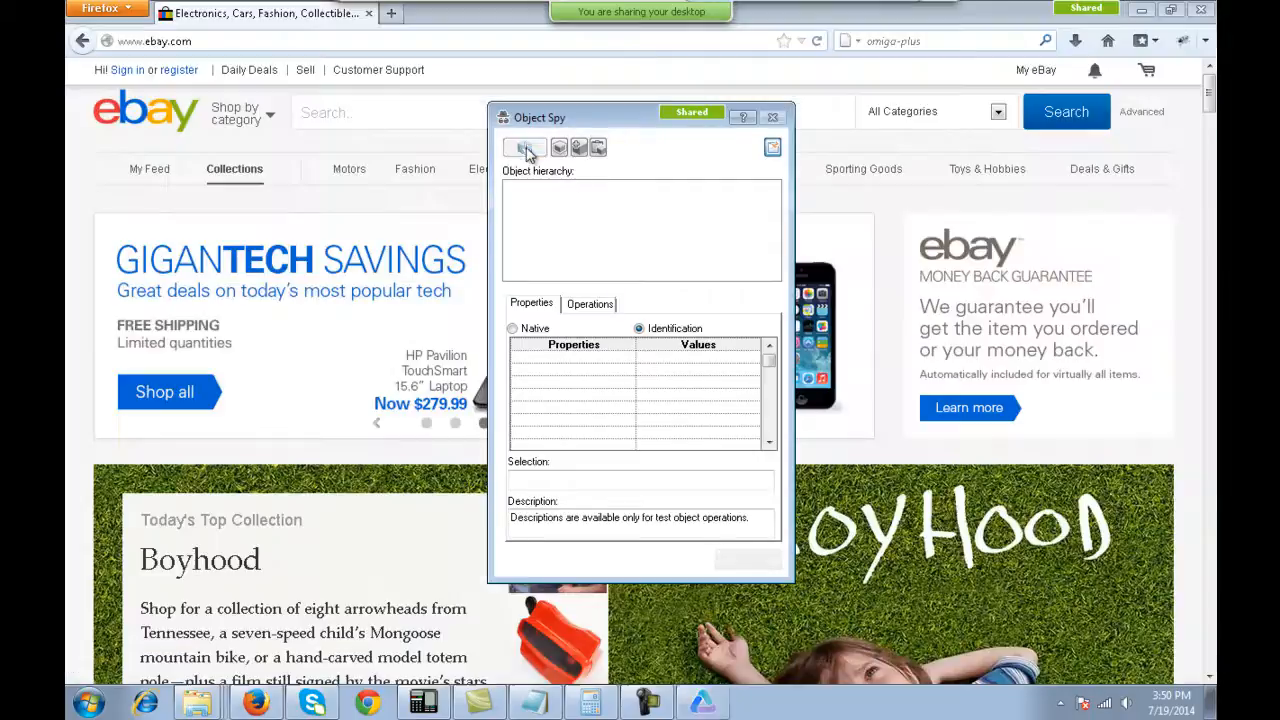
{"action": "left_click", "coordinate": [370, 111]}
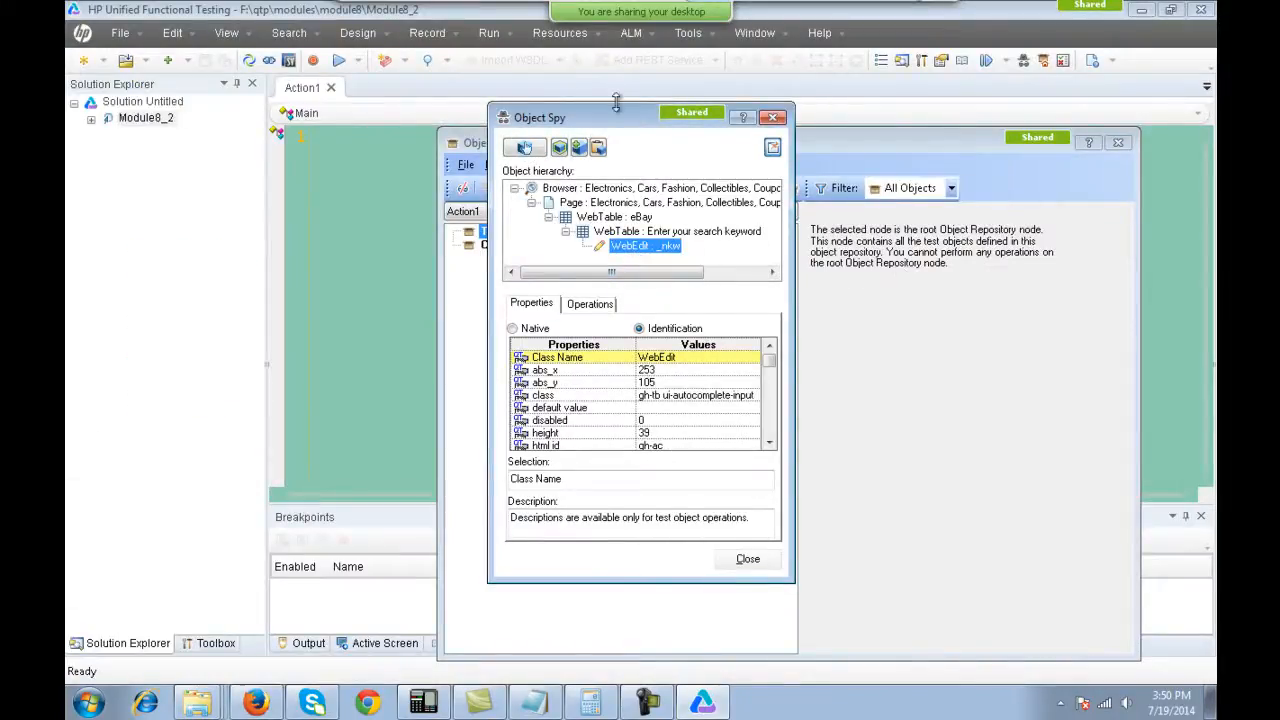
{"action": "left_click_drag", "start_coordinate": [613, 122], "coordinate": [1011, 209]}
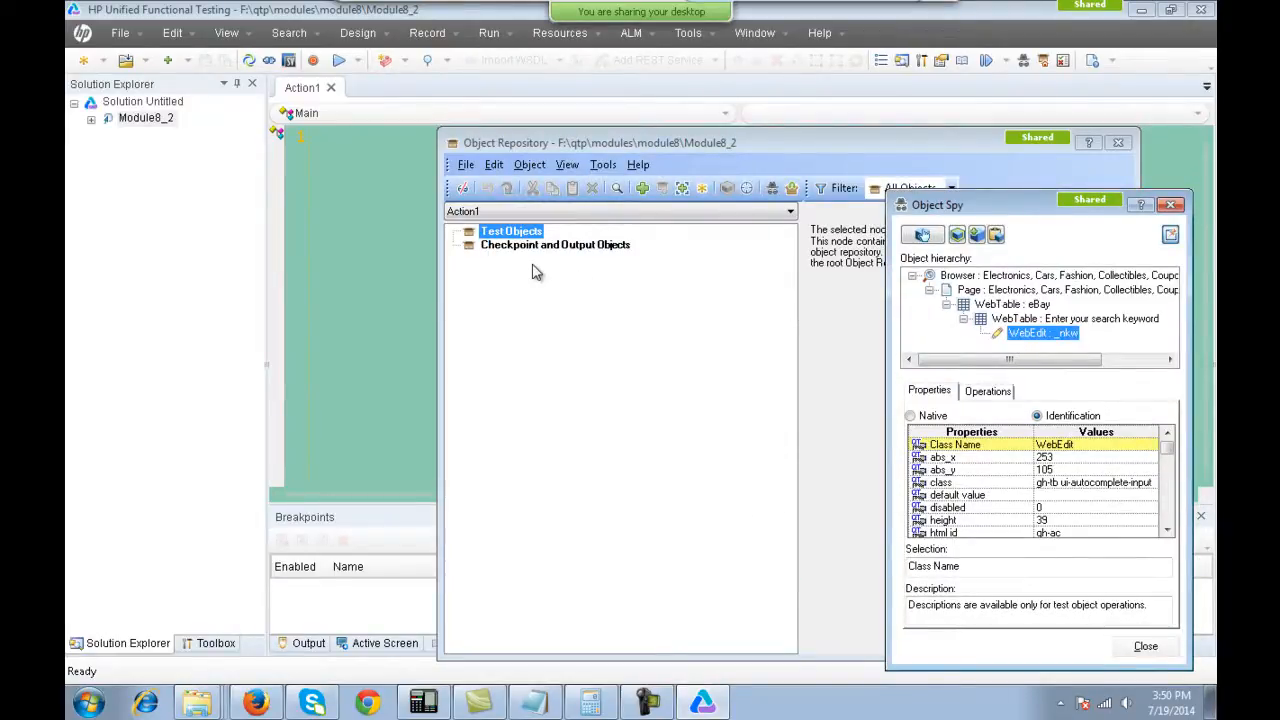
{"action": "left_click", "coordinate": [977, 236]}
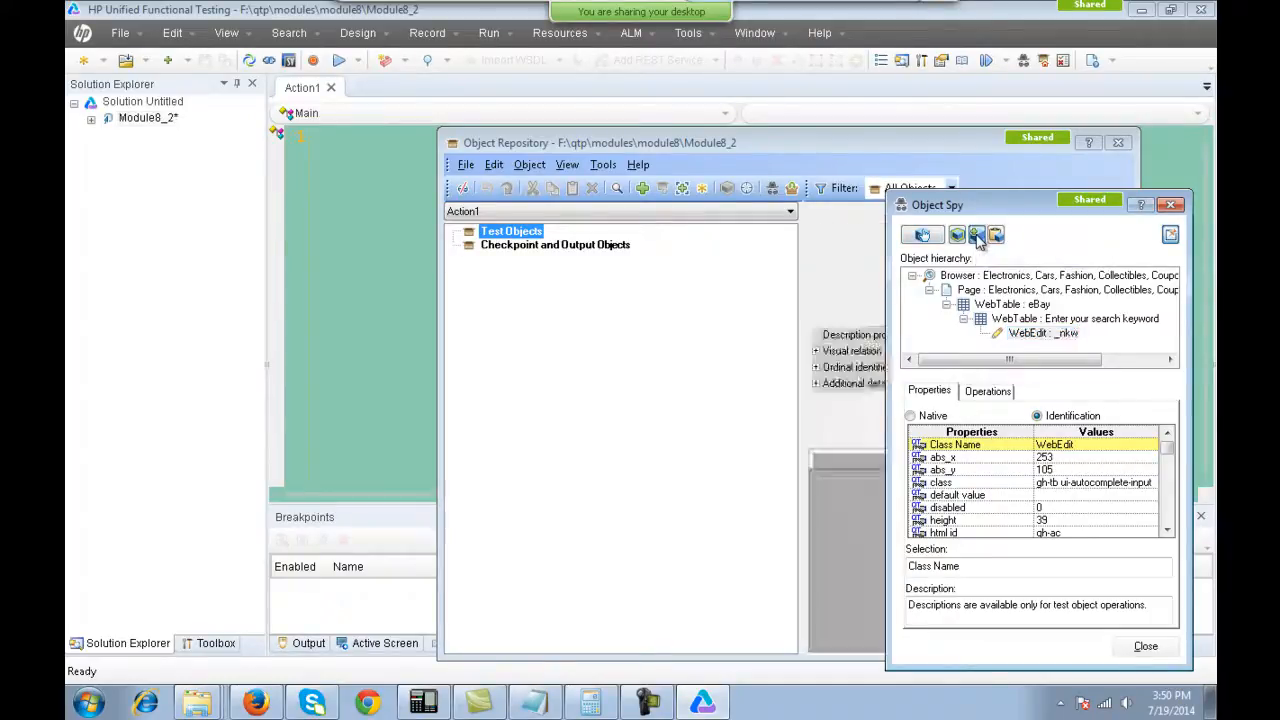
{"action": "left_click", "coordinate": [1172, 205]}
{"action": "left_click", "coordinate": [770, 188]}
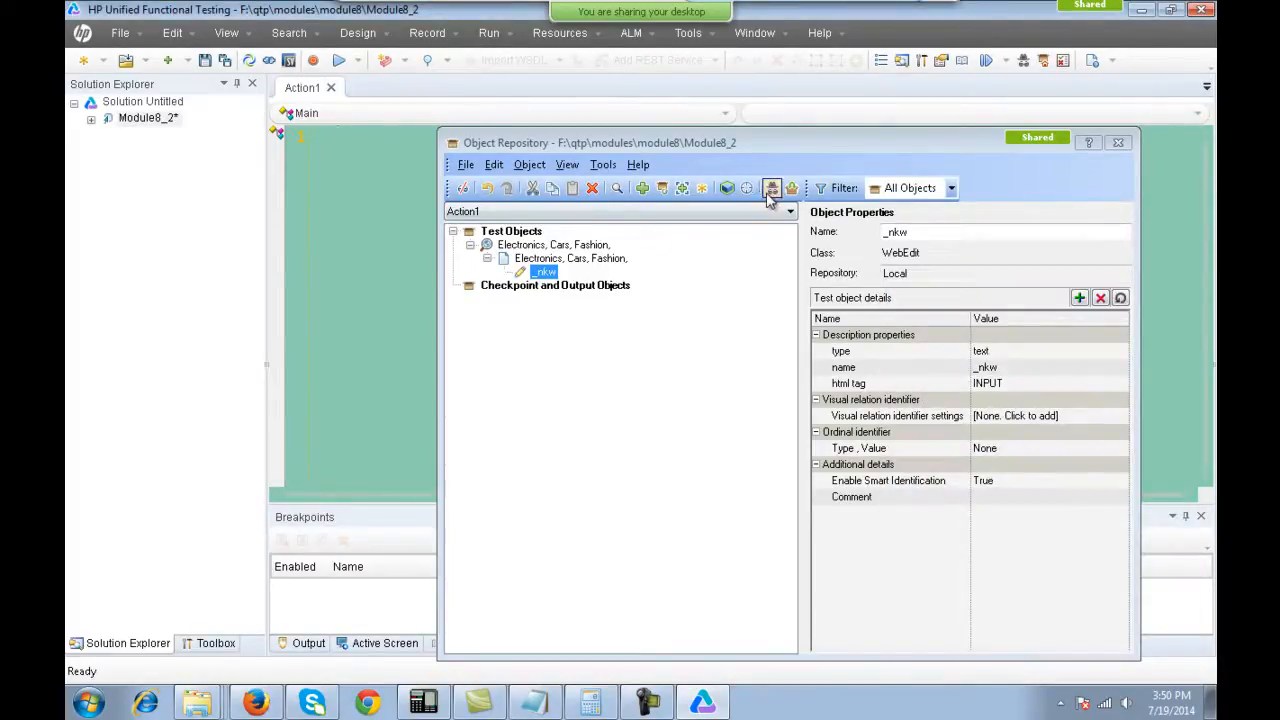
{"action": "left_click_drag", "start_coordinate": [612, 120], "coordinate": [705, 163]}
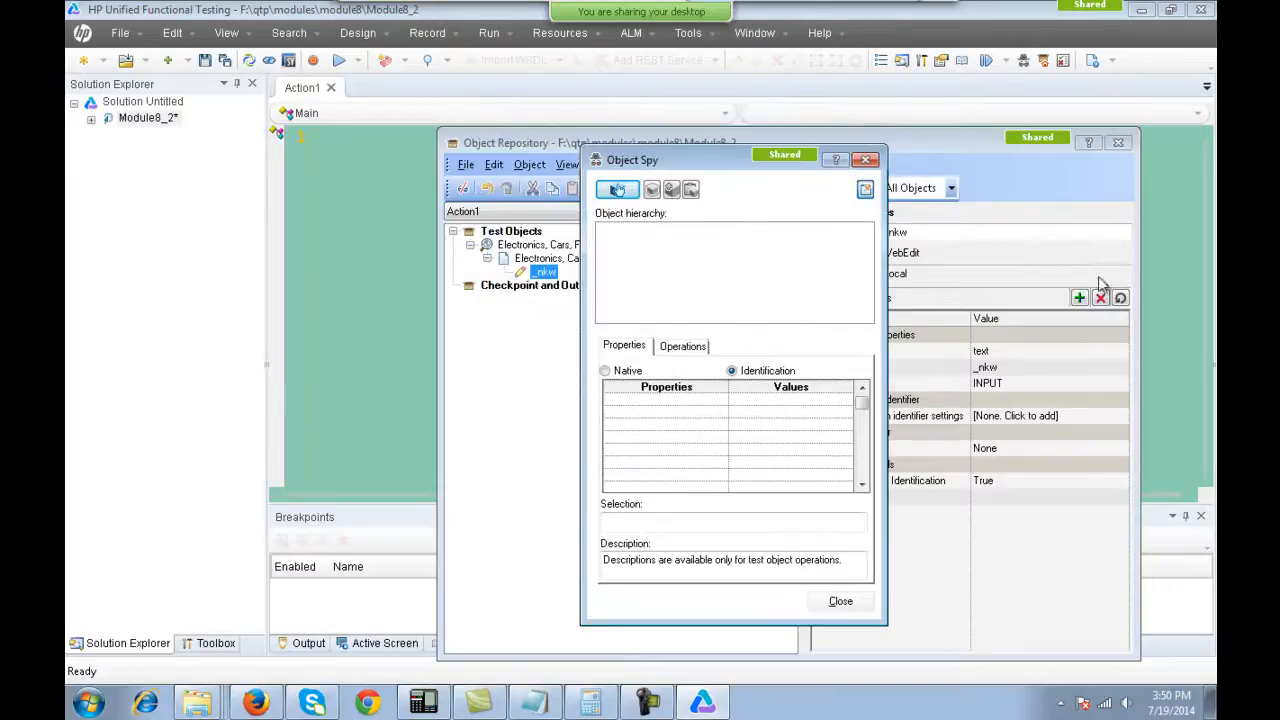
{"action": "left_click_drag", "start_coordinate": [809, 216], "coordinate": [598, 316]}
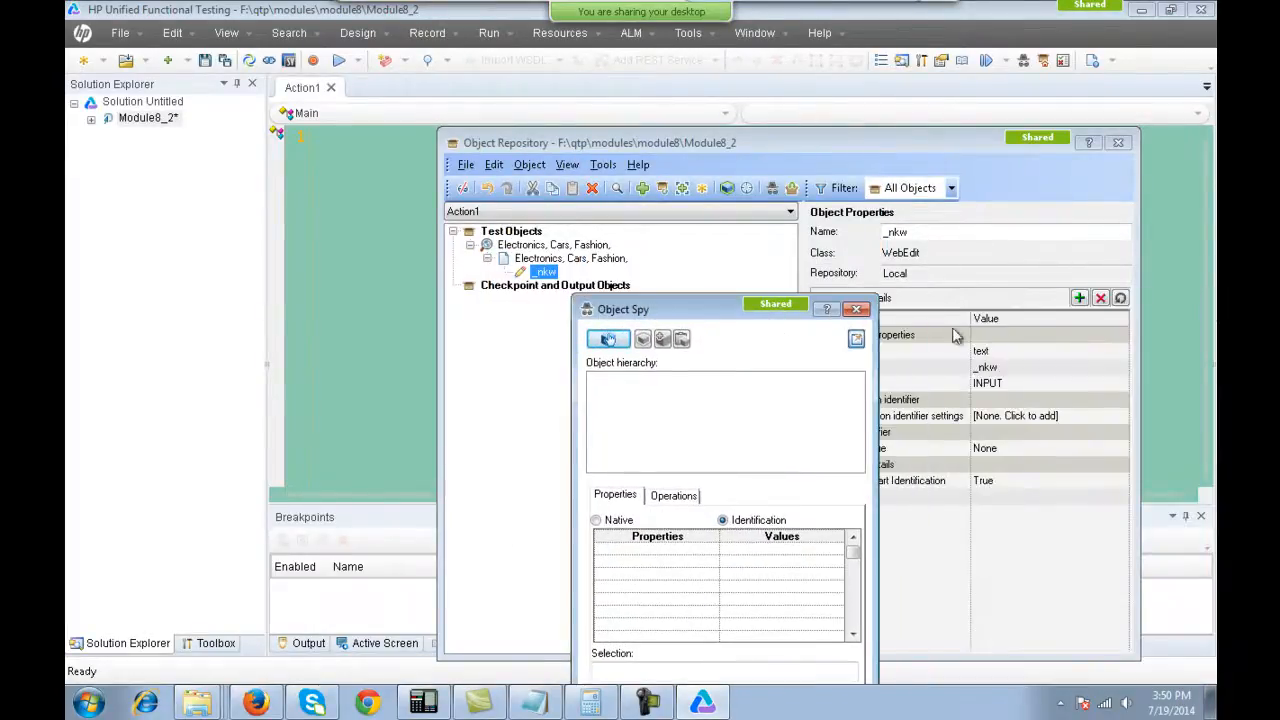
{"action": "left_click", "coordinate": [857, 307]}
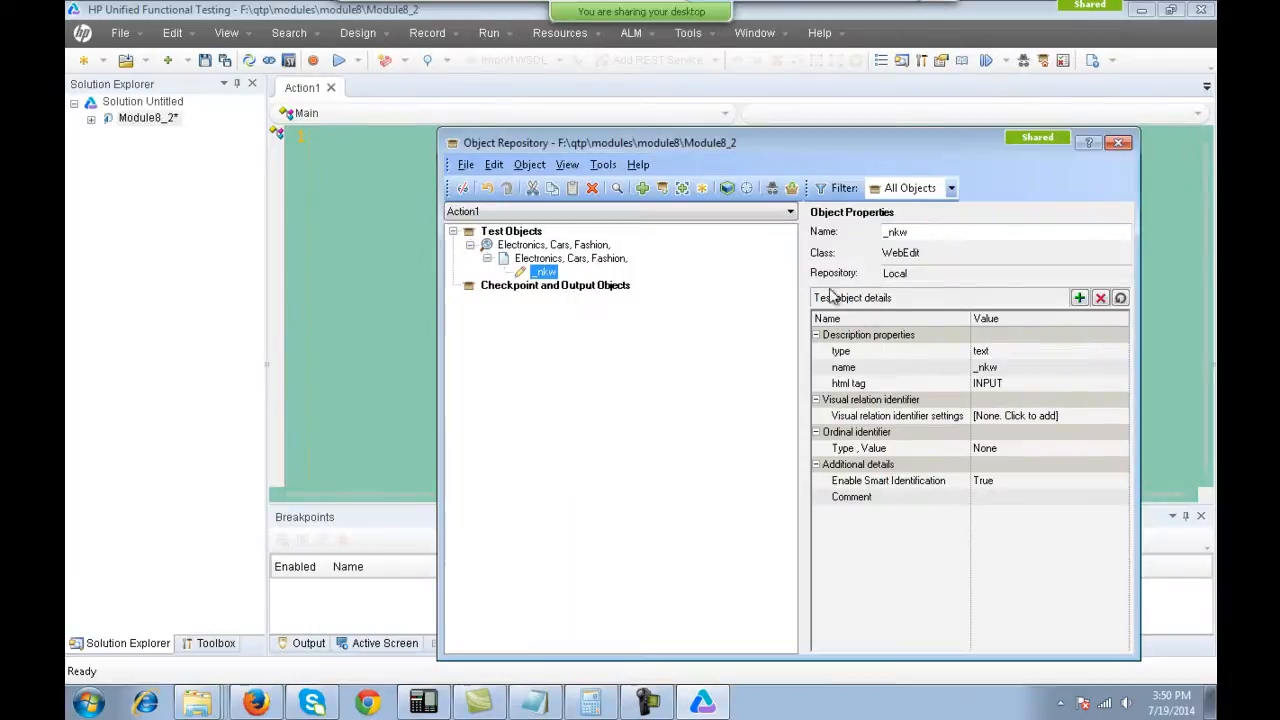
Add the eBay Search button directly to the local object repository as a WebButton object.
{"action": "left_click", "coordinate": [642, 192]}
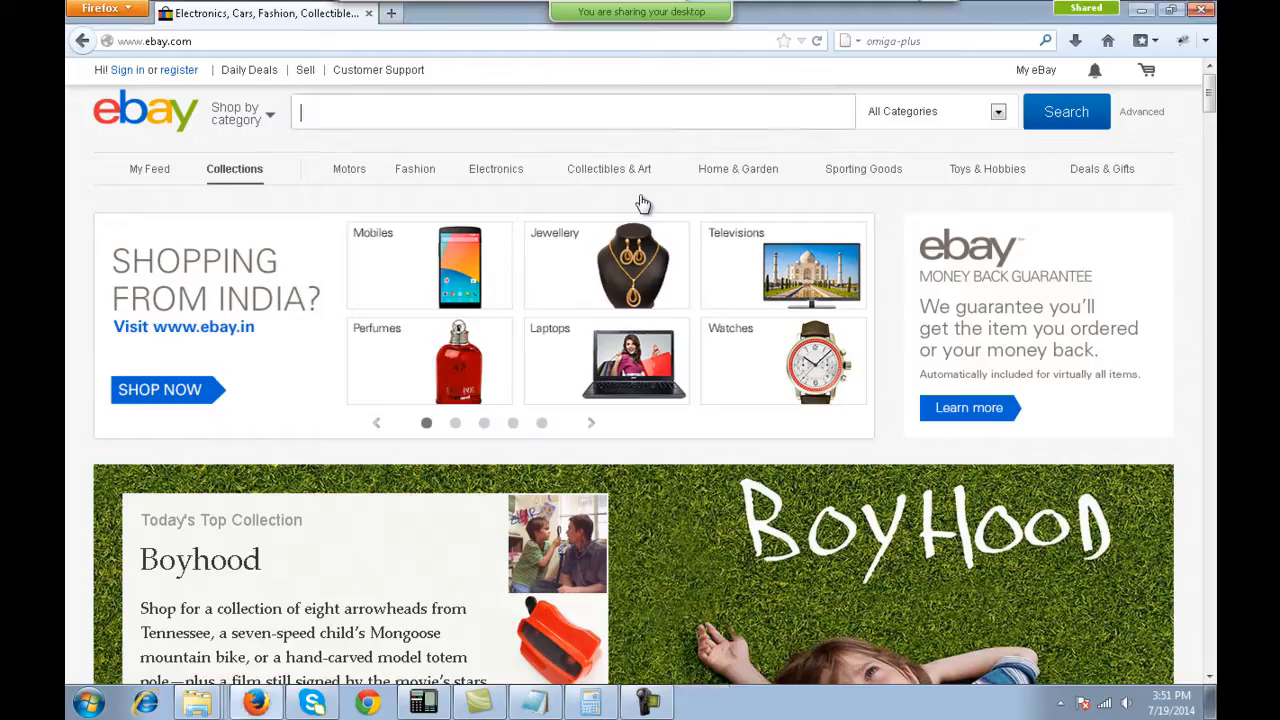
{"action": "left_click", "coordinate": [1064, 115]}
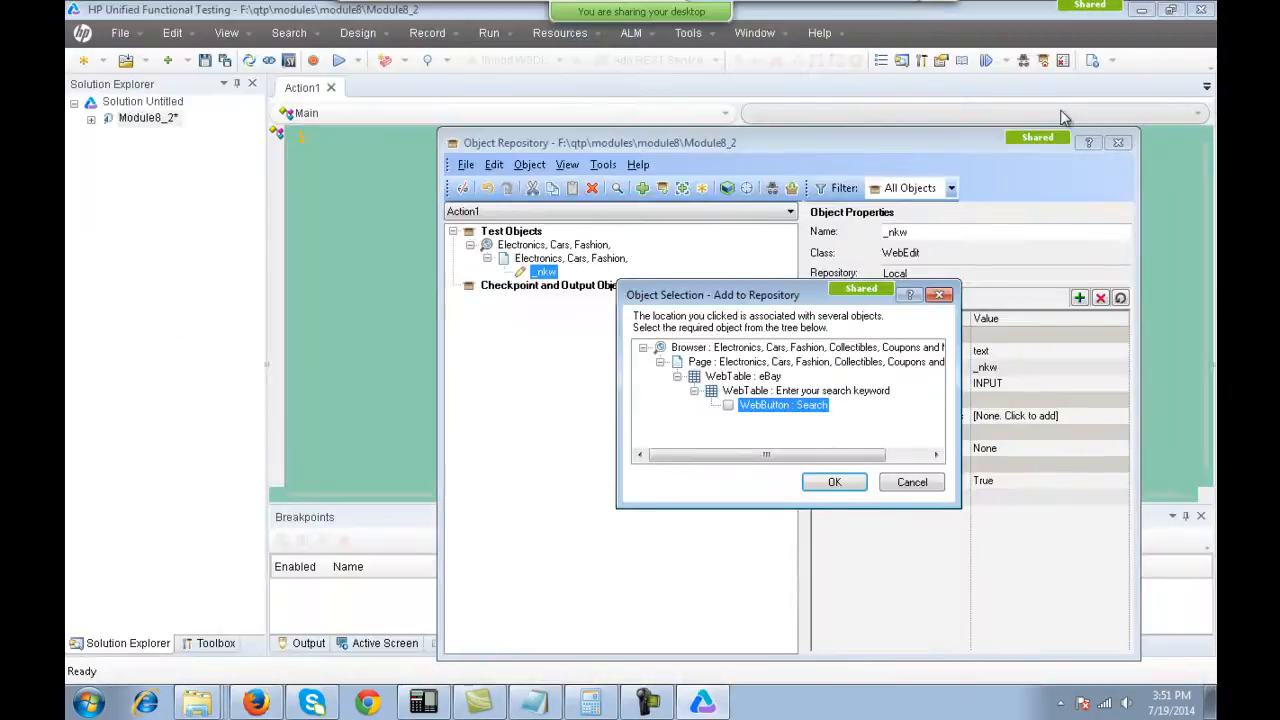
{"action": "left_click", "coordinate": [834, 482]}
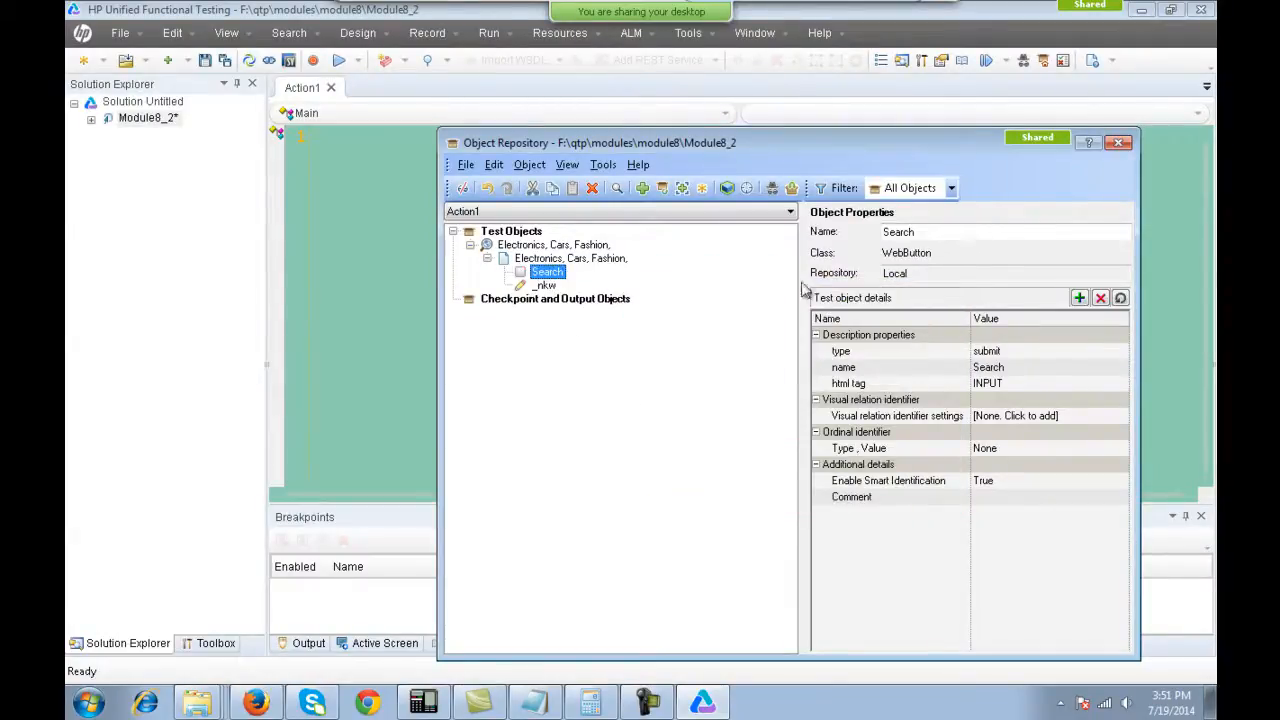
Rename the Search WebButton object in the local repository to SearchButton.
{"action": "left_click", "coordinate": [957, 231]}
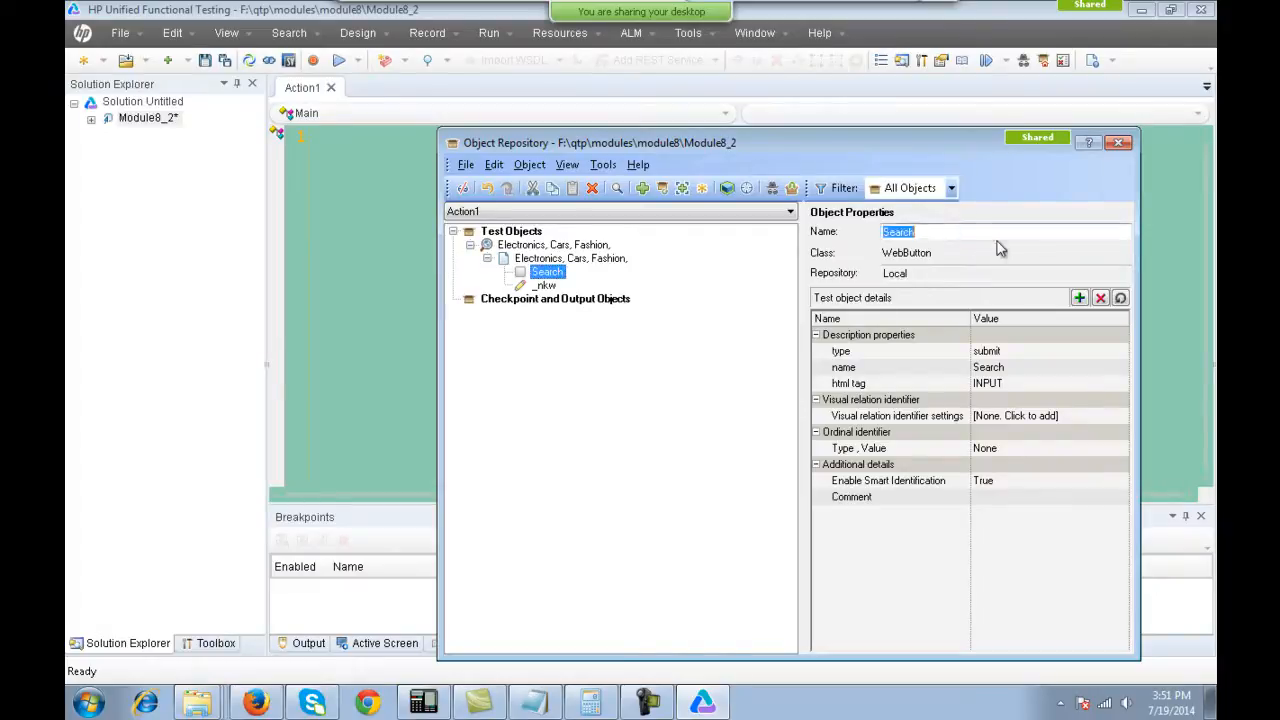
{"action": "type", "text": "0"}
{"action": "key", "text": "ctrl+z"}
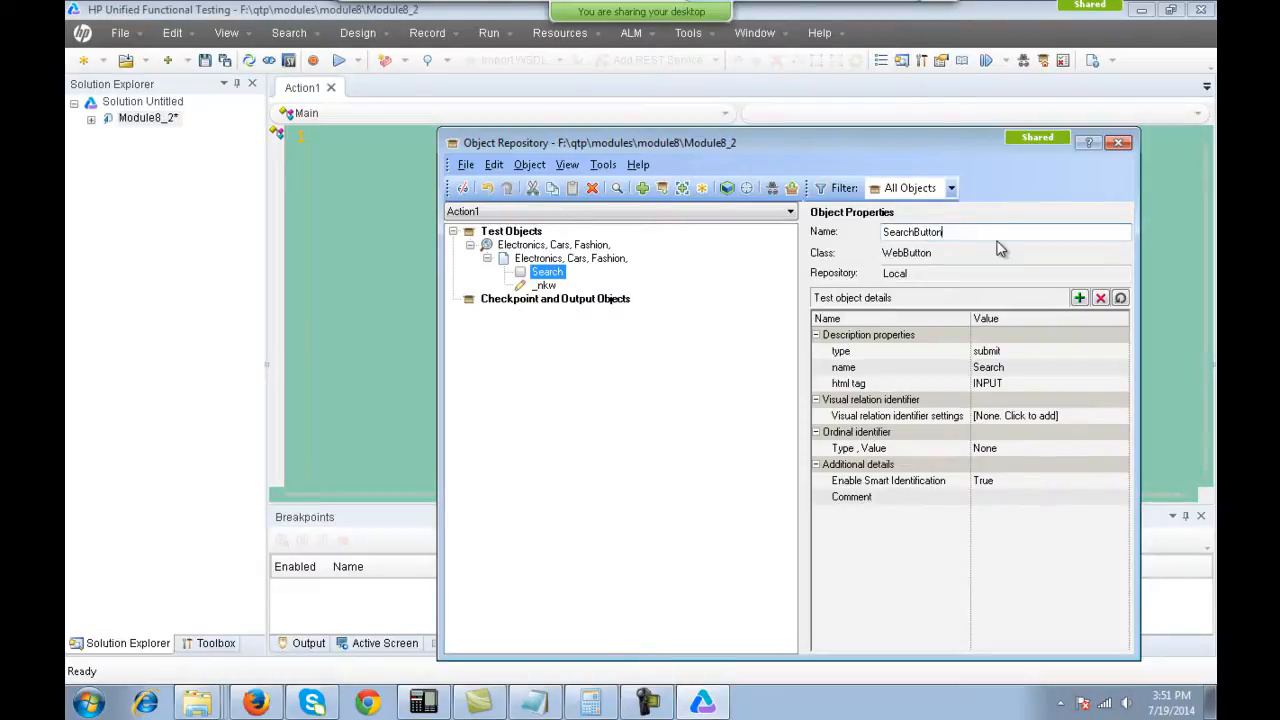
{"action": "key", "text": "Return"}
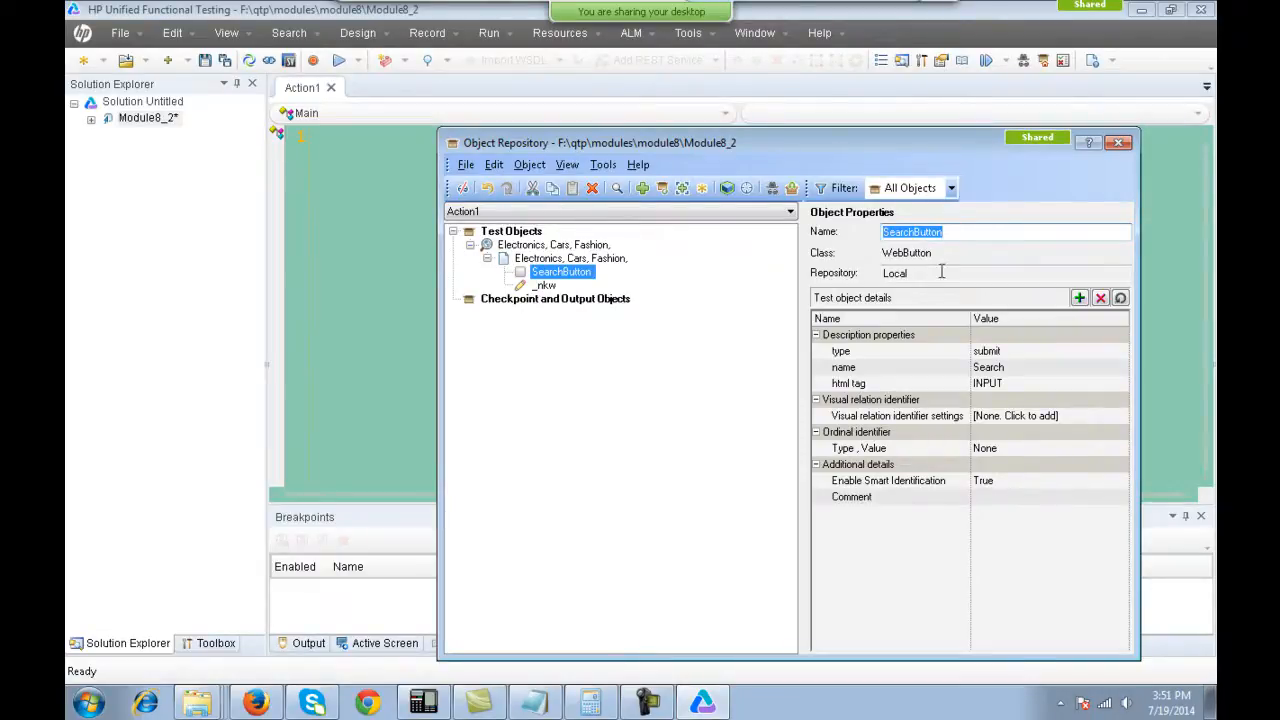
Rename the _nkw WebEdit object in the local repository to SearchBox.
{"action": "left_click", "coordinate": [544, 285]}
{"action": "left_click_drag", "start_coordinate": [880, 232], "coordinate": [878, 232]}
{"action": "type", "text": "SearchBo"}
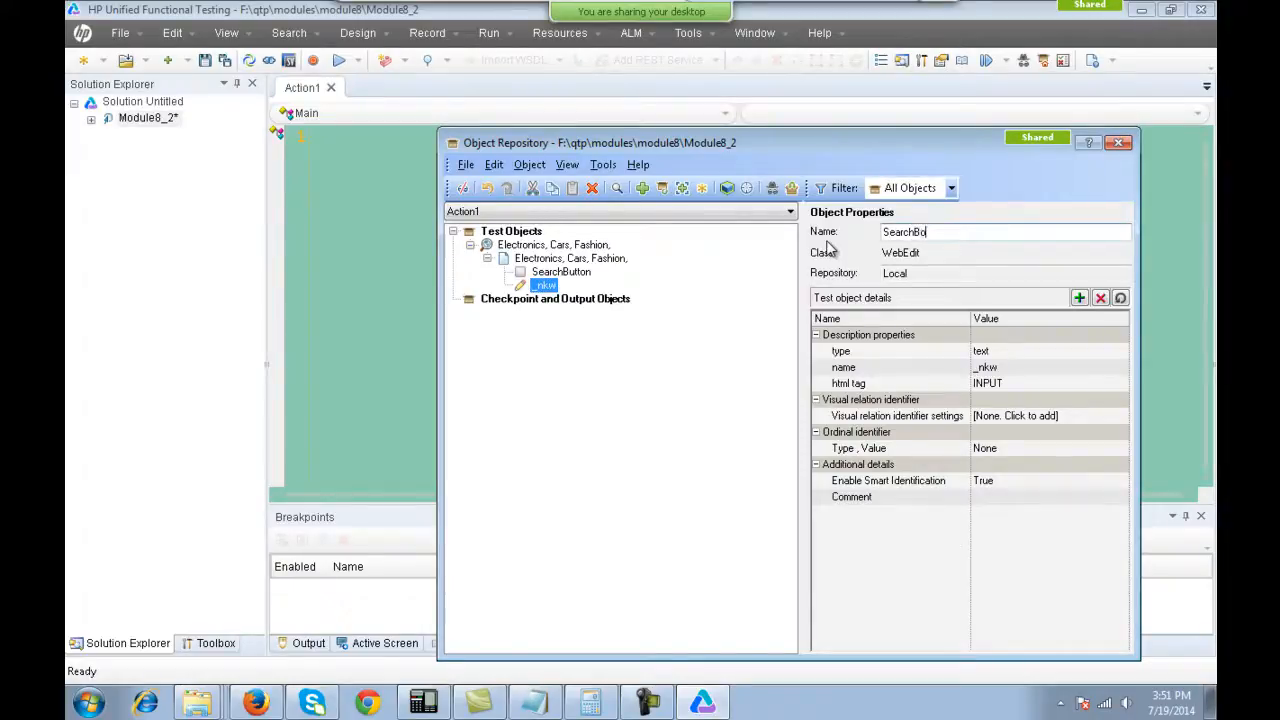
{"action": "type", "text": "x"}
{"action": "key", "text": "Return"}
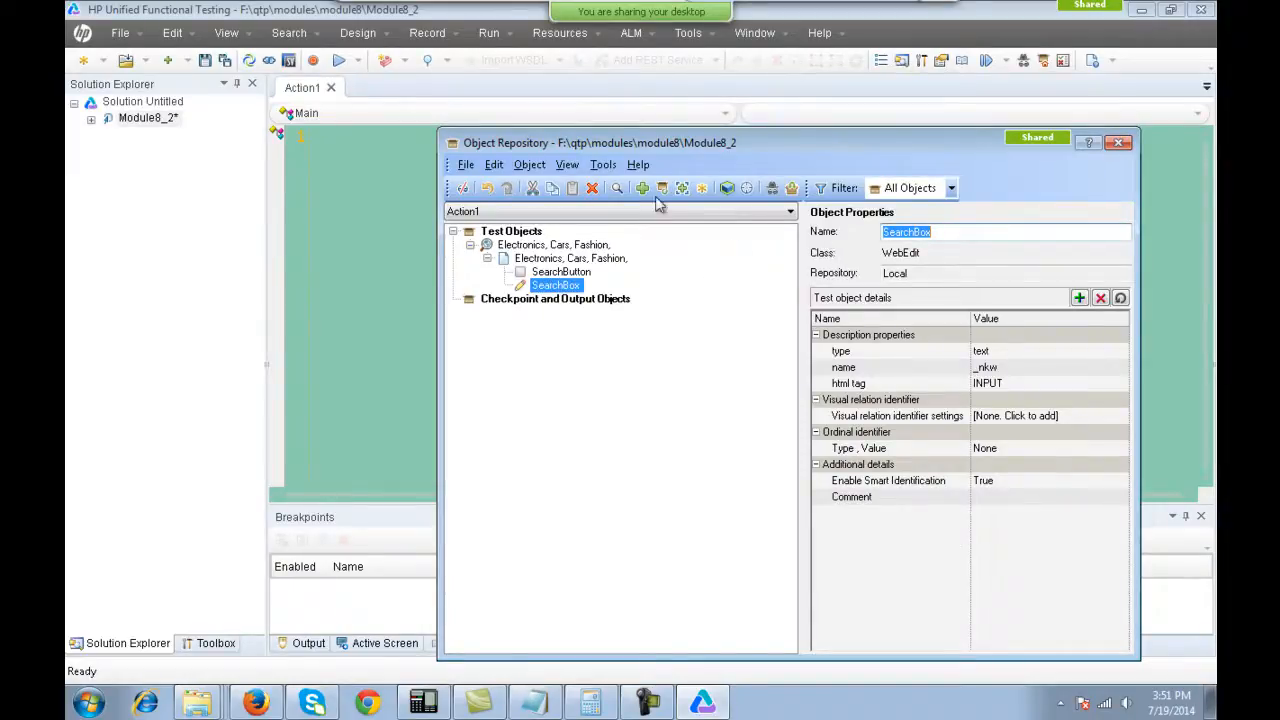
Insert the SearchBox and SearchButton repository objects as statements on lines 1 and 2 of the Action1 script, then close the Object Repository.
{"action": "left_click_drag", "start_coordinate": [567, 142], "coordinate": [853, 141]}
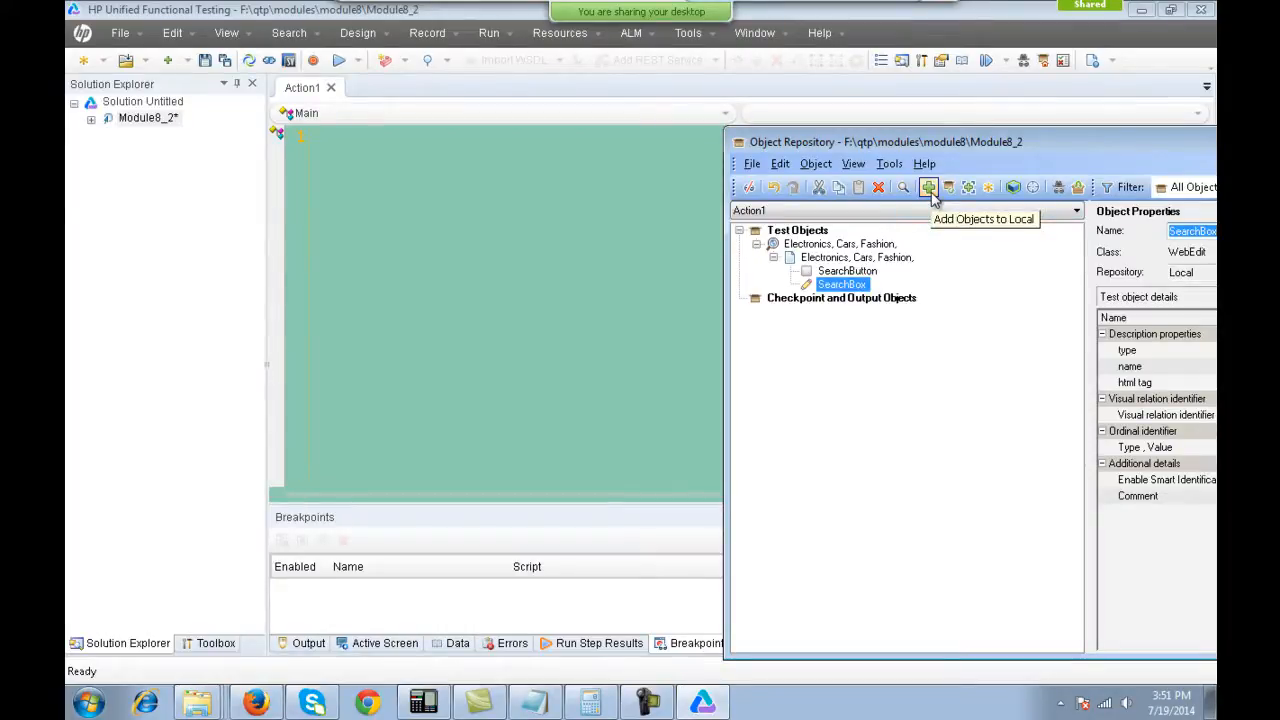
{"action": "left_click", "coordinate": [840, 285]}
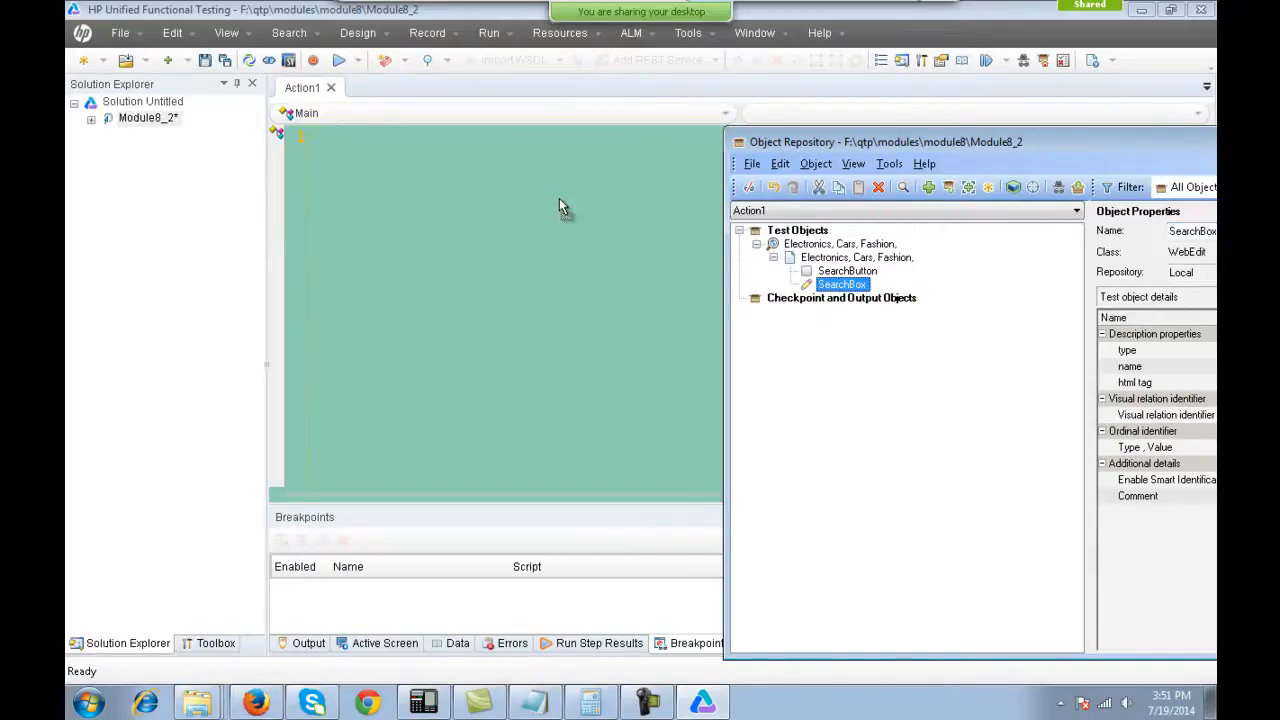
{"action": "left_click_drag", "start_coordinate": [840, 285], "coordinate": [566, 166]}
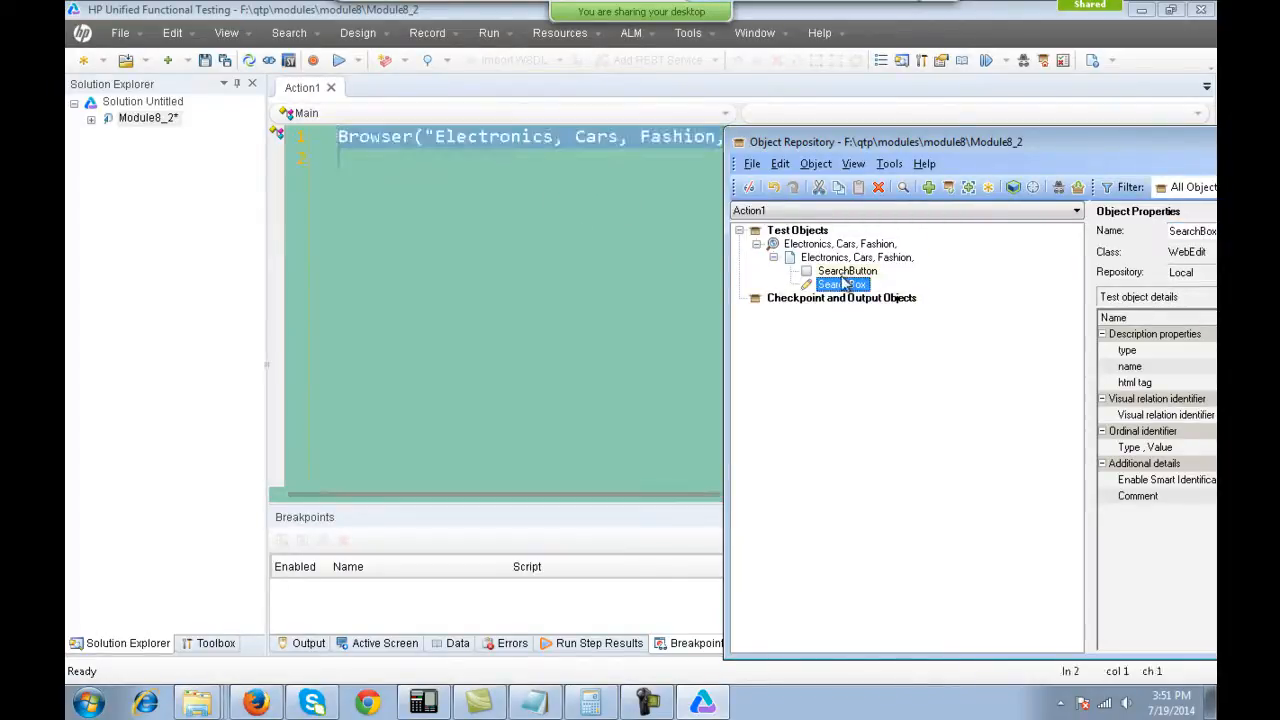
{"action": "left_click_drag", "start_coordinate": [847, 271], "coordinate": [624, 209]}
{"action": "left_click_drag", "start_coordinate": [997, 148], "coordinate": [468, 359]}
{"action": "left_click", "coordinate": [874, 358]}
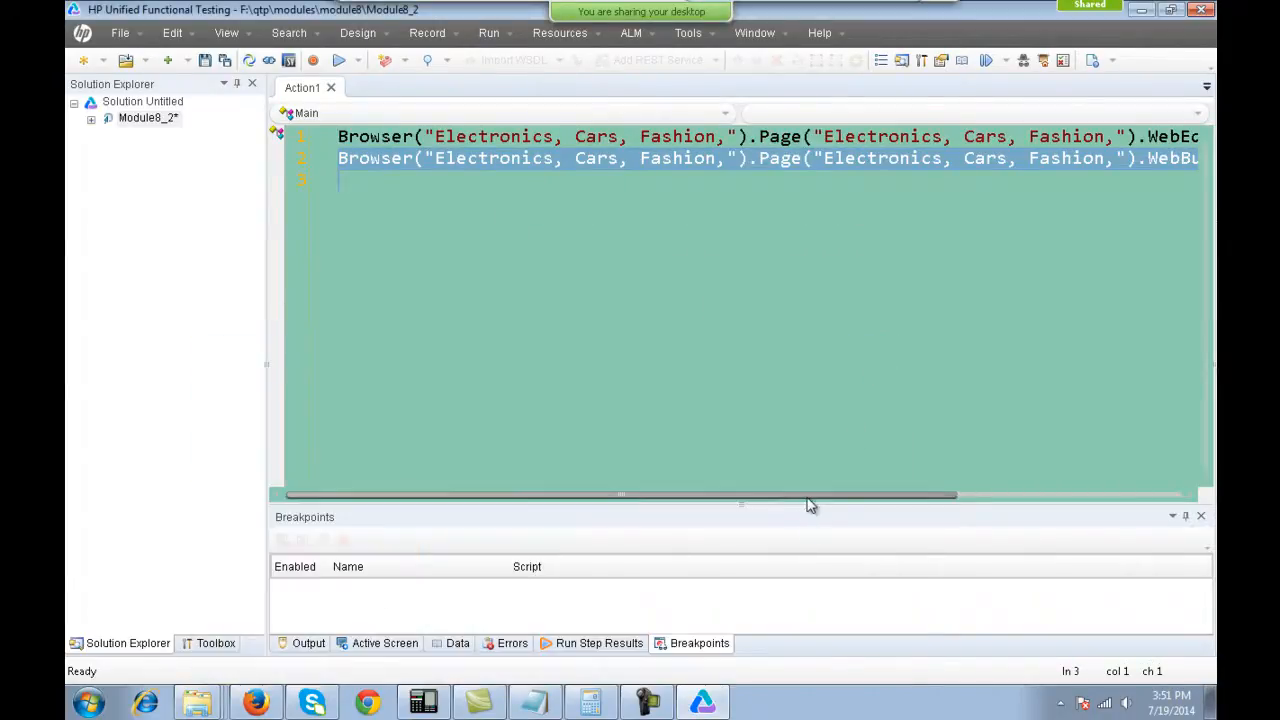
{"action": "left_click_drag", "start_coordinate": [808, 495], "coordinate": [595, 470]}
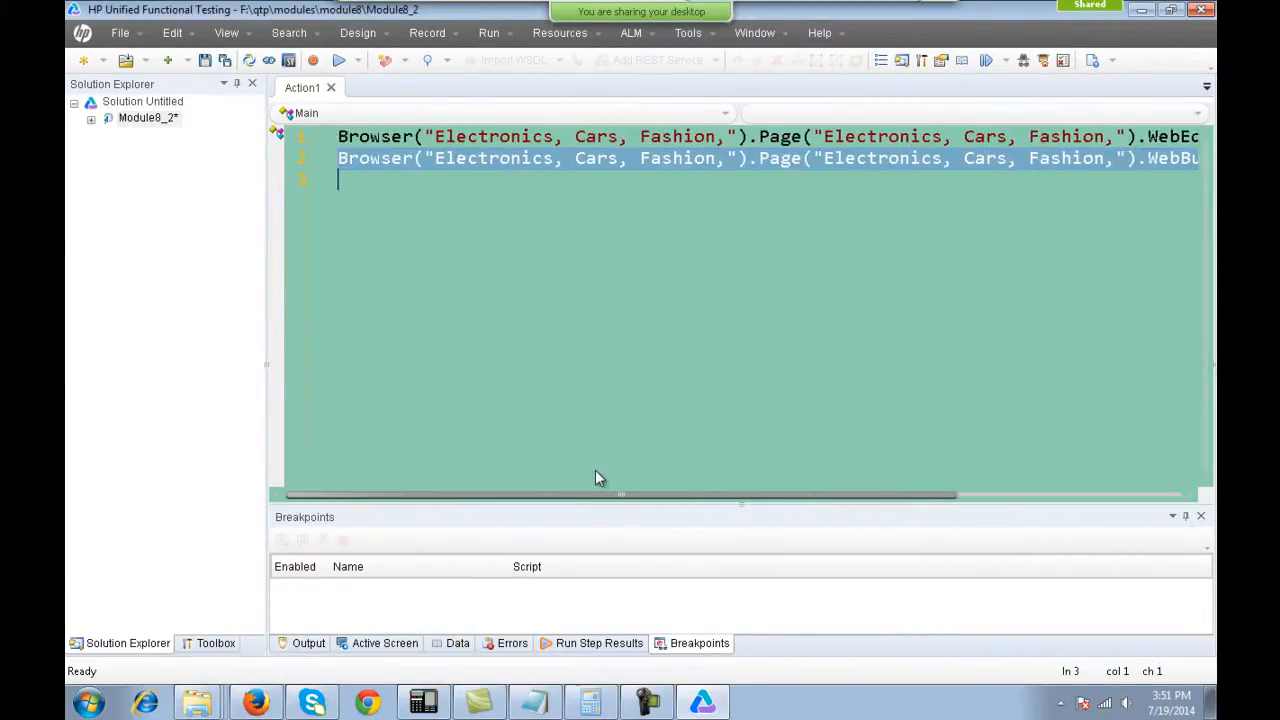
Reopen the Object Repository and rename the top-level browser object to Browser.
{"action": "left_click", "coordinate": [1058, 61]}
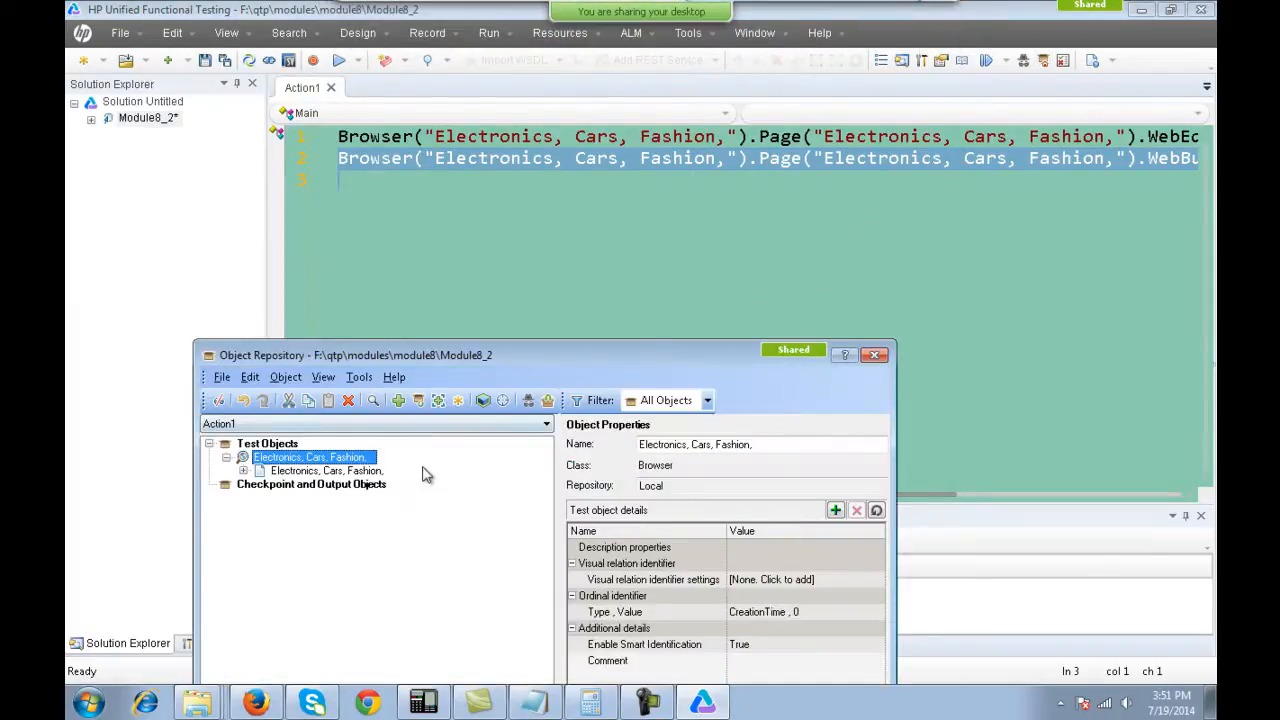
{"action": "triple_click", "coordinate": [790, 452]}
{"action": "type", "text": "Bro"}
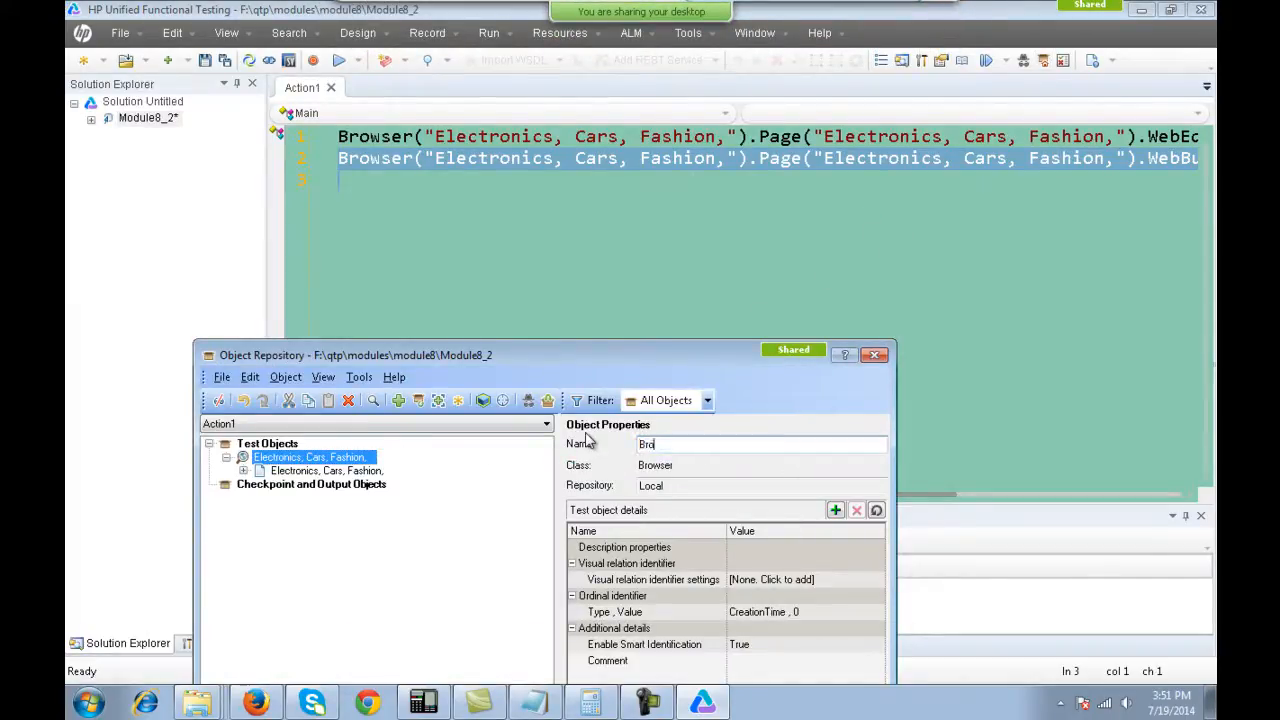
{"action": "type", "text": "wser"}
{"action": "key", "text": "Return"}
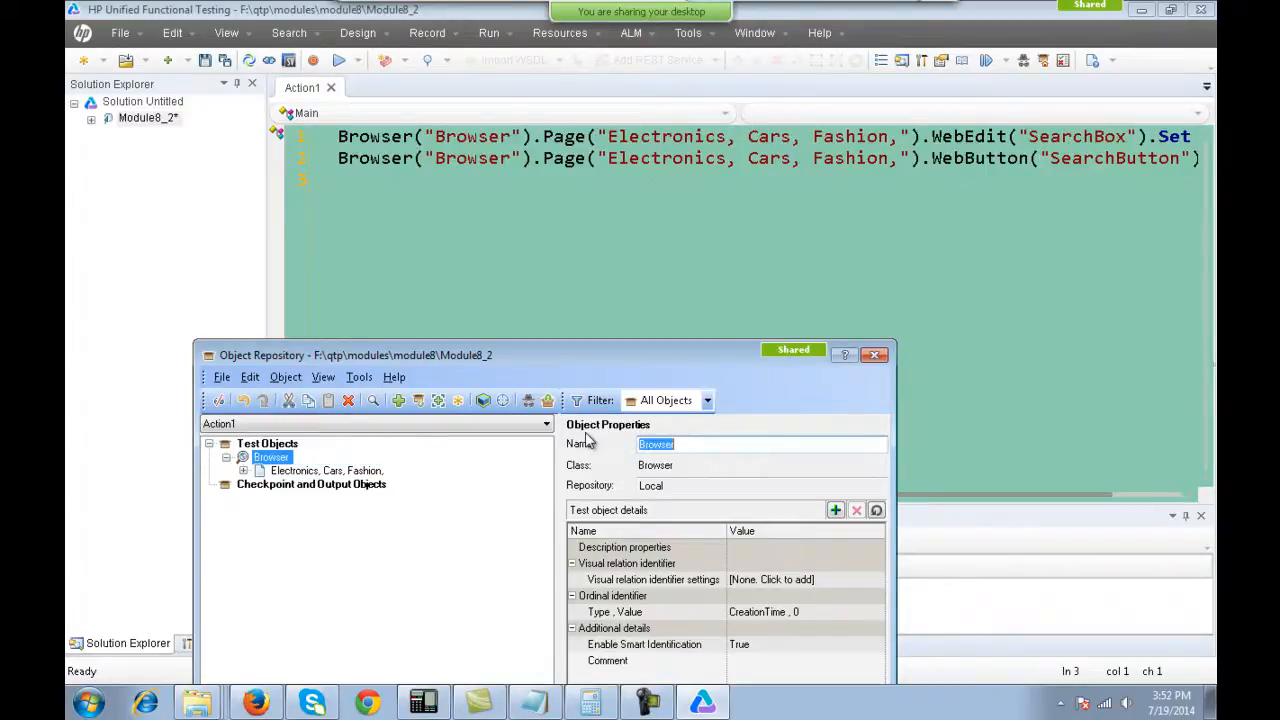
Rename the page object beneath Browser to Page and close the Object Repository.
{"action": "left_click", "coordinate": [290, 470]}
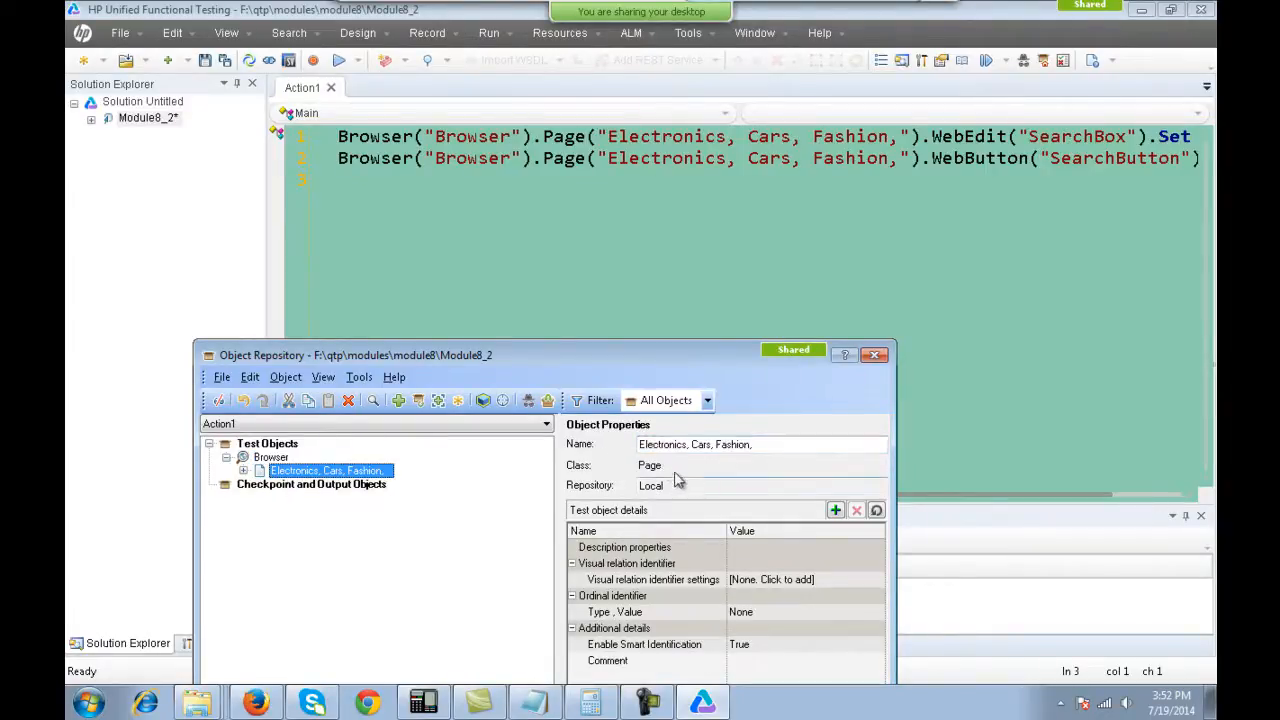
{"action": "triple_click", "coordinate": [788, 442]}
{"action": "type", "text": "Page"}
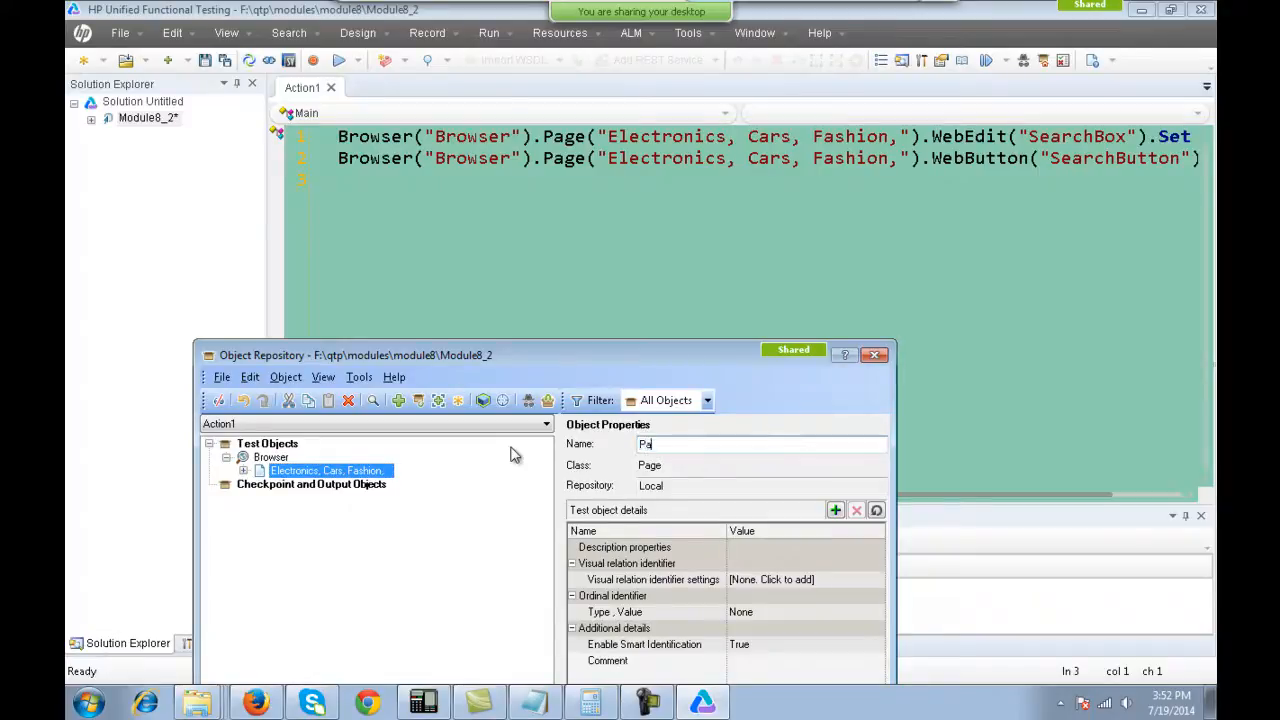
{"action": "key", "text": "Return"}
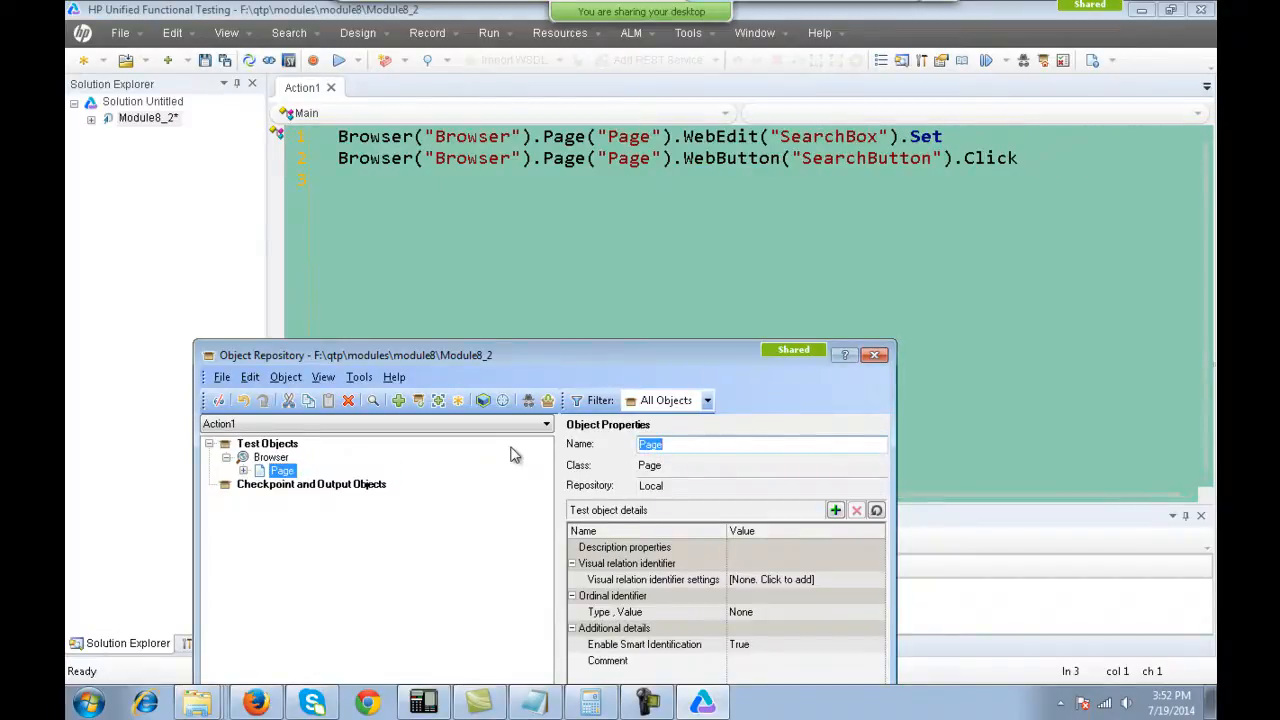
{"action": "left_click", "coordinate": [874, 355]}
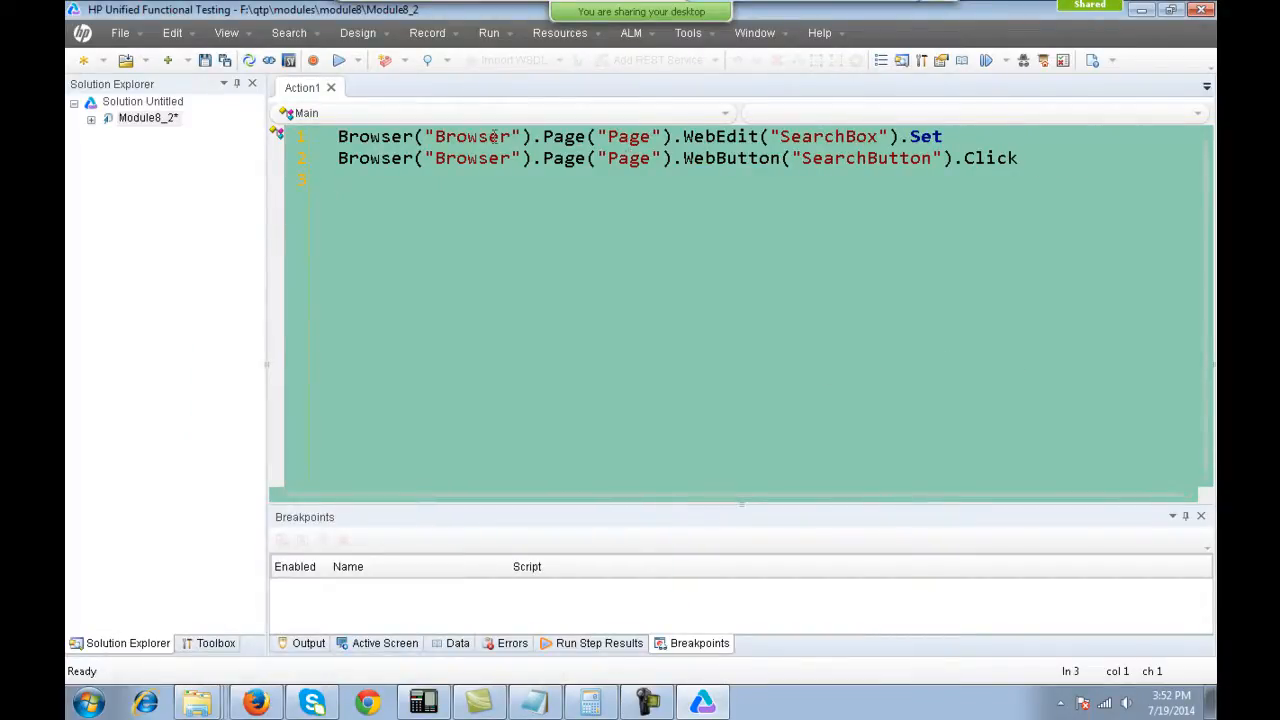
Complete the SearchBox Set statement on line 1 with the argument "Books".
{"action": "left_click", "coordinate": [644, 140]}
{"action": "double_click", "coordinate": [812, 140]}
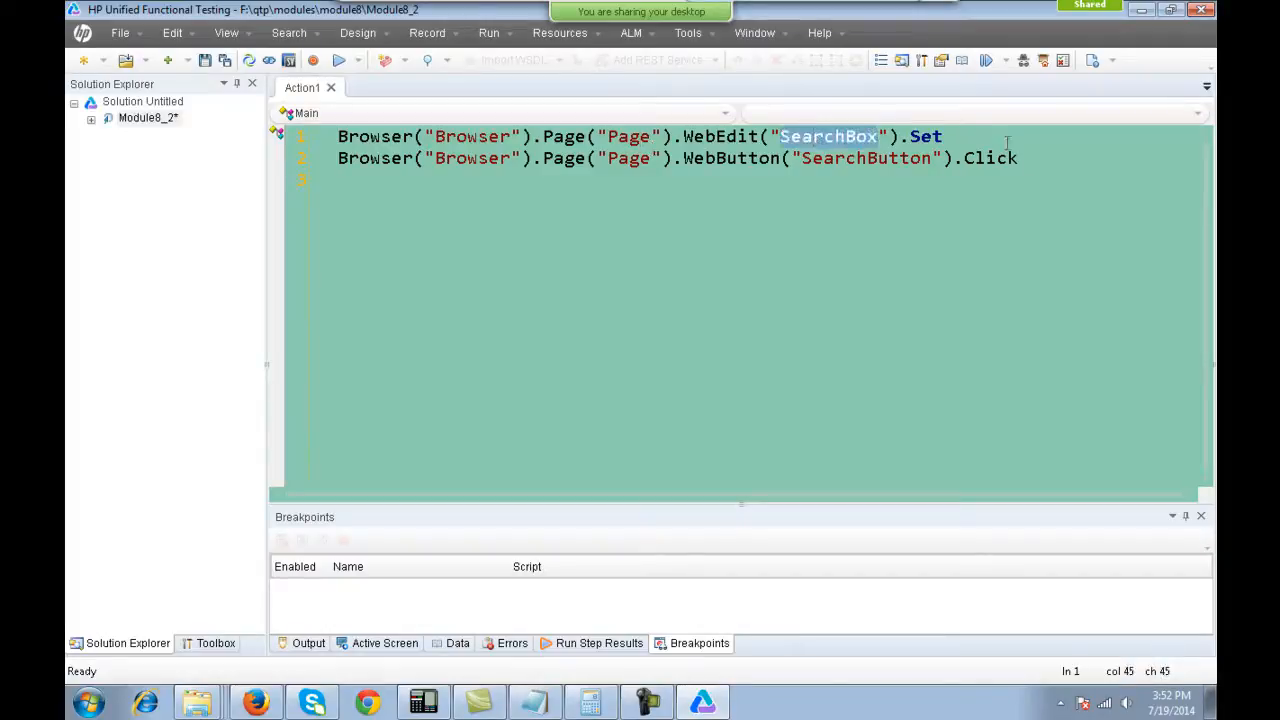
{"action": "left_click", "coordinate": [1175, 144]}
{"action": "type", "text": "\"Books\""}
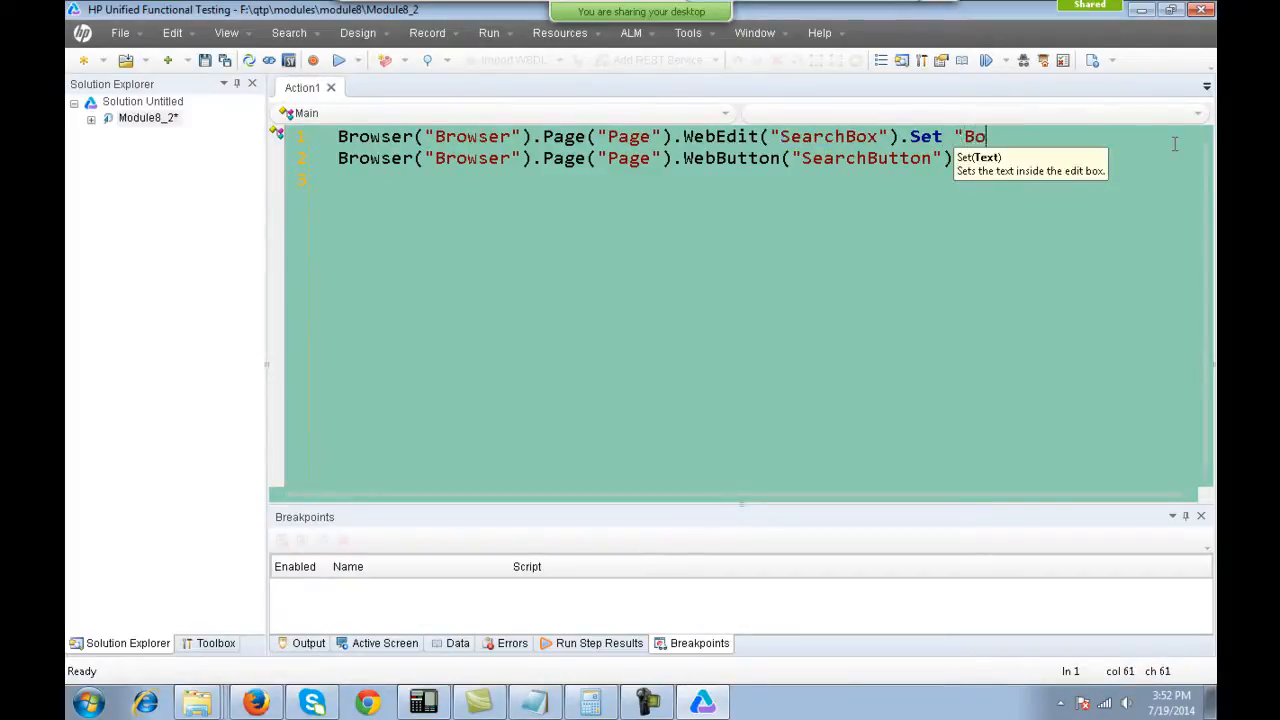
{"action": "left_click", "coordinate": [850, 180]}
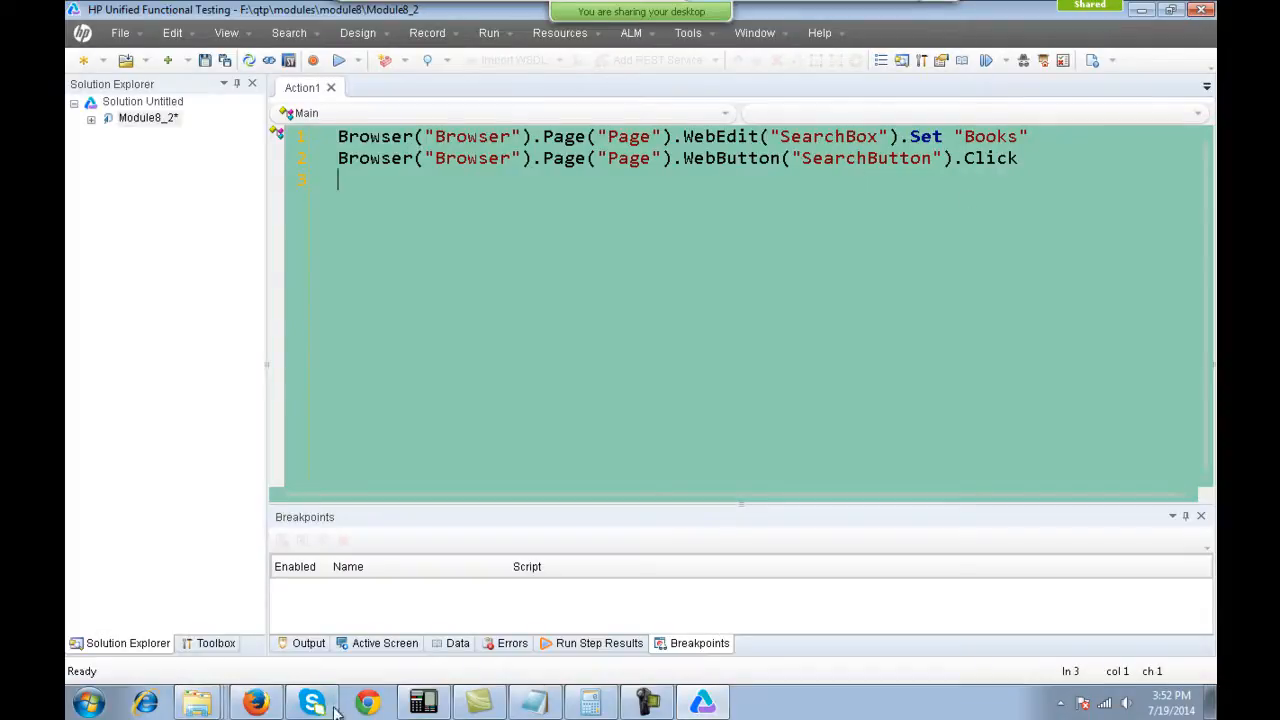
Check that the eBay home page is open in Firefox, run test Module8_2 from UFT and return to the script.
{"action": "left_click", "coordinate": [256, 703]}
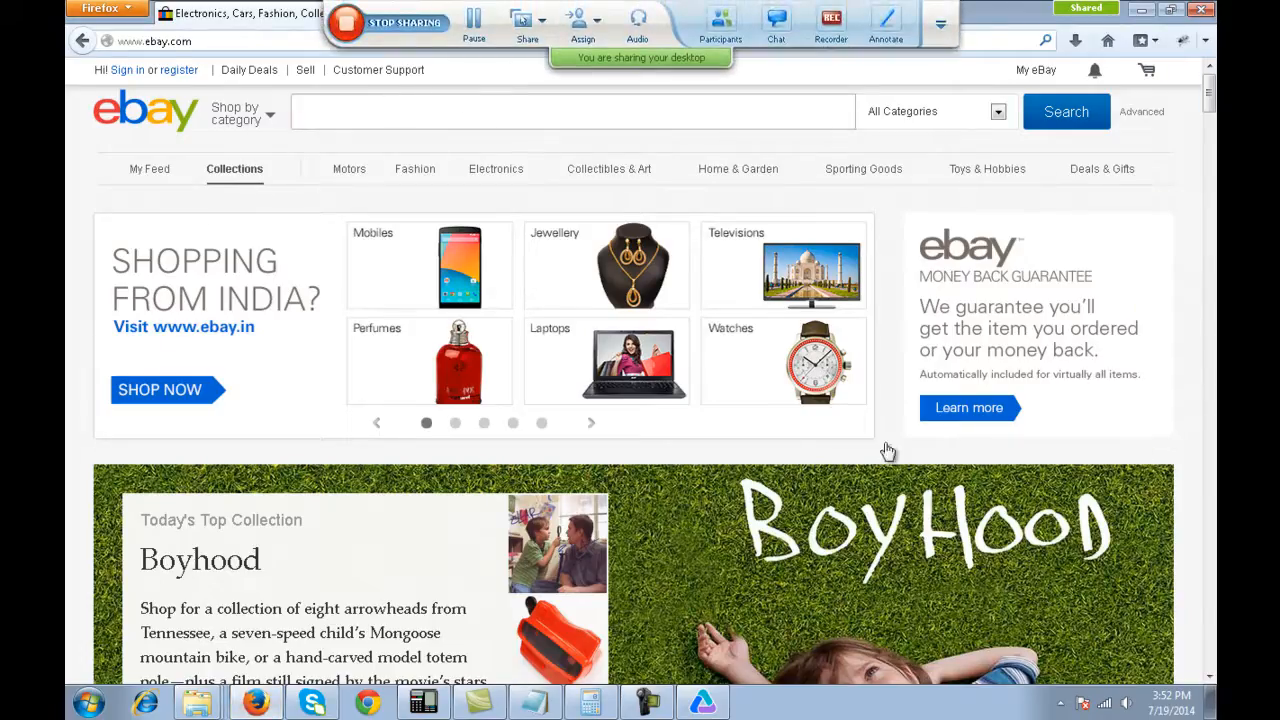
{"action": "left_click", "coordinate": [703, 705]}
{"action": "left_click", "coordinate": [339, 60]}
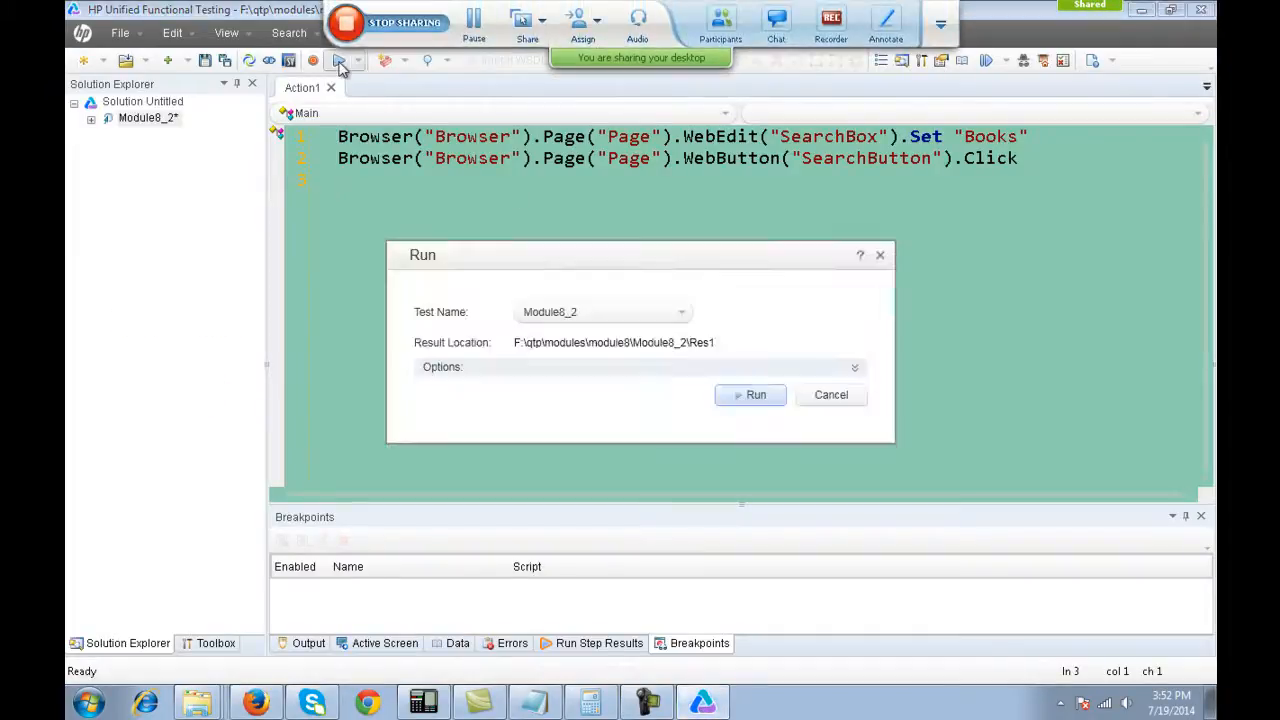
{"action": "key", "text": "Return"}
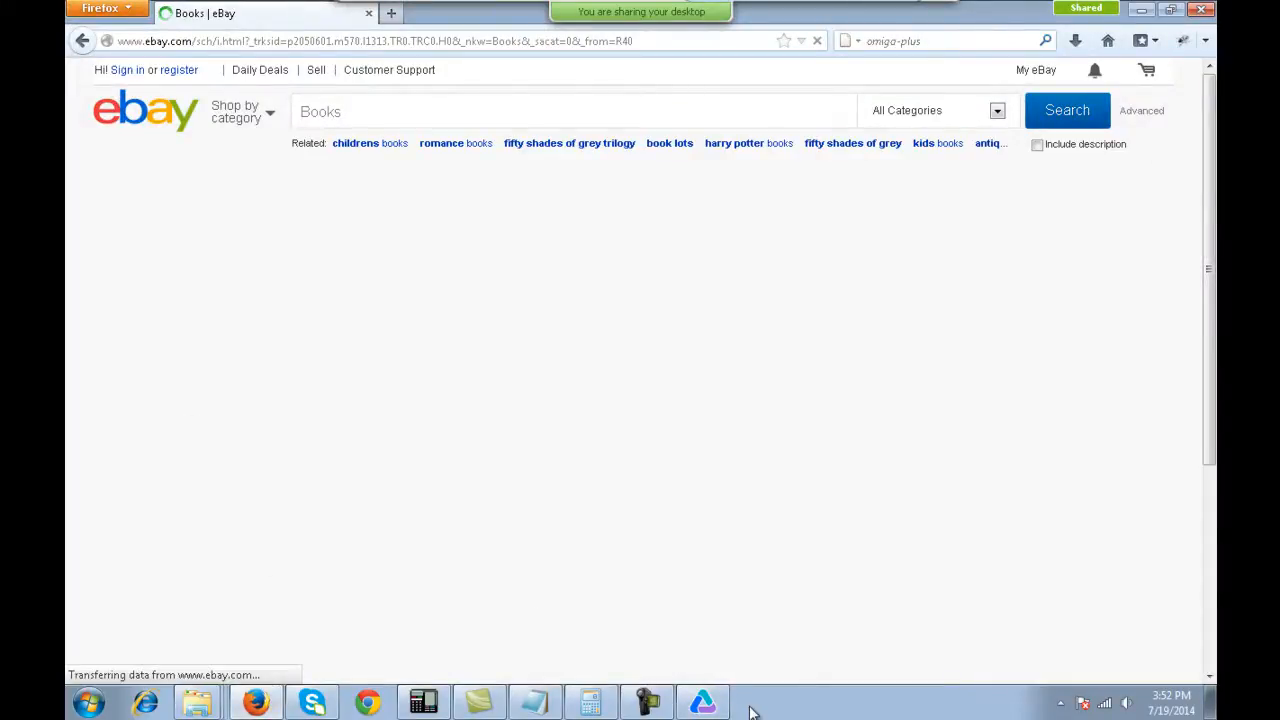
{"action": "left_click", "coordinate": [703, 702]}
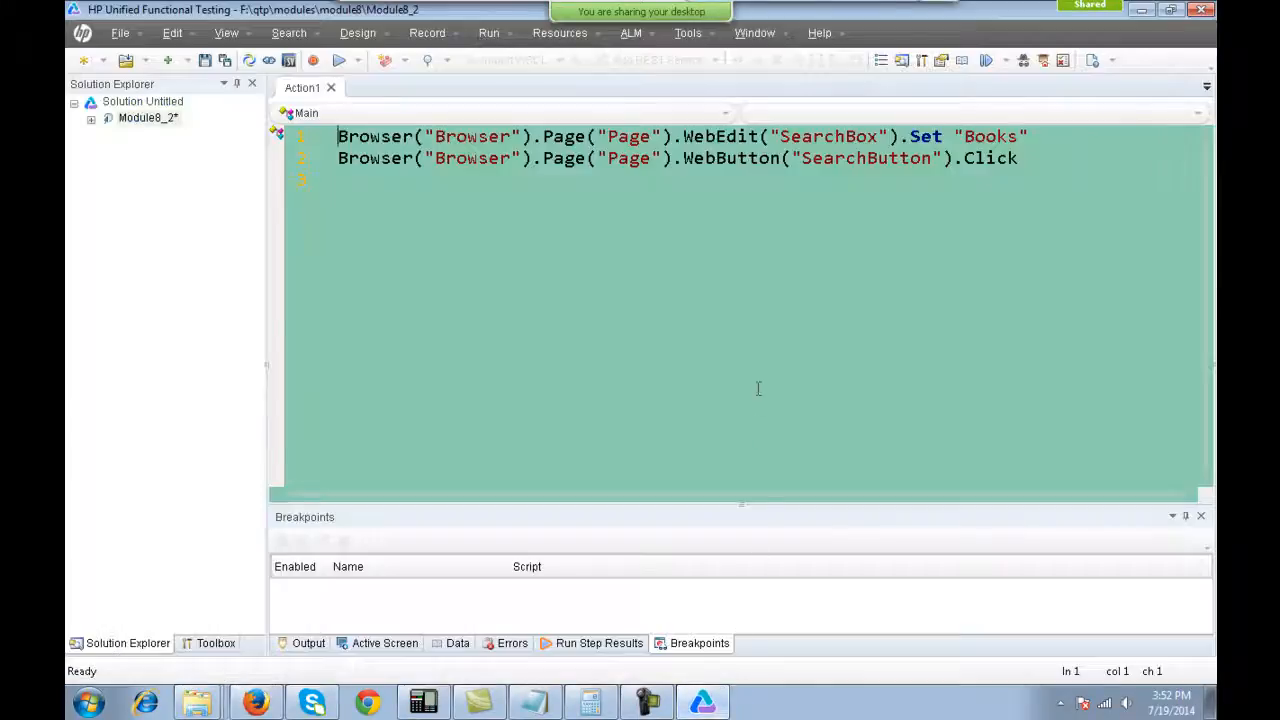
{"action": "left_click", "coordinate": [1025, 162]}
{"action": "left_click_drag", "start_coordinate": [911, 159], "coordinate": [651, 158]}
{"action": "left_click_drag", "start_coordinate": [490, 154], "coordinate": [305, 130]}
{"action": "left_click", "coordinate": [304, 135]}
{"action": "left_click", "coordinate": [1020, 160]}
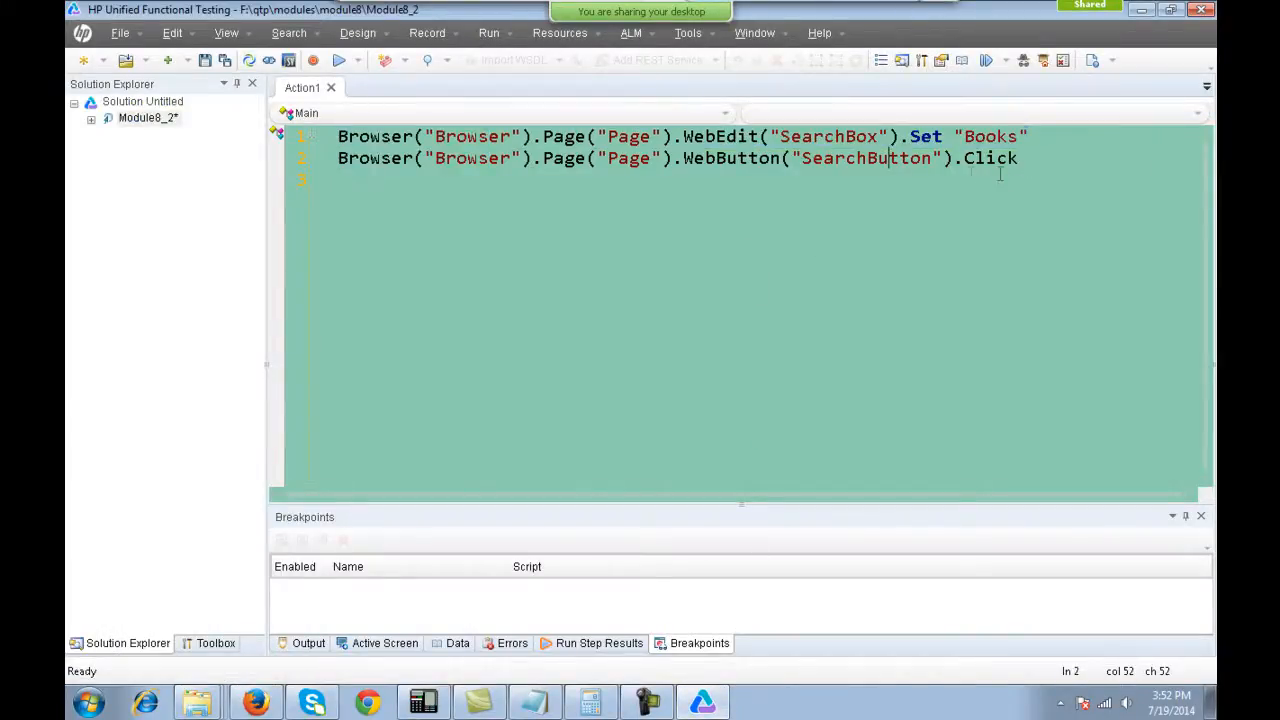
{"action": "left_click_drag", "start_coordinate": [1051, 157], "coordinate": [310, 128]}
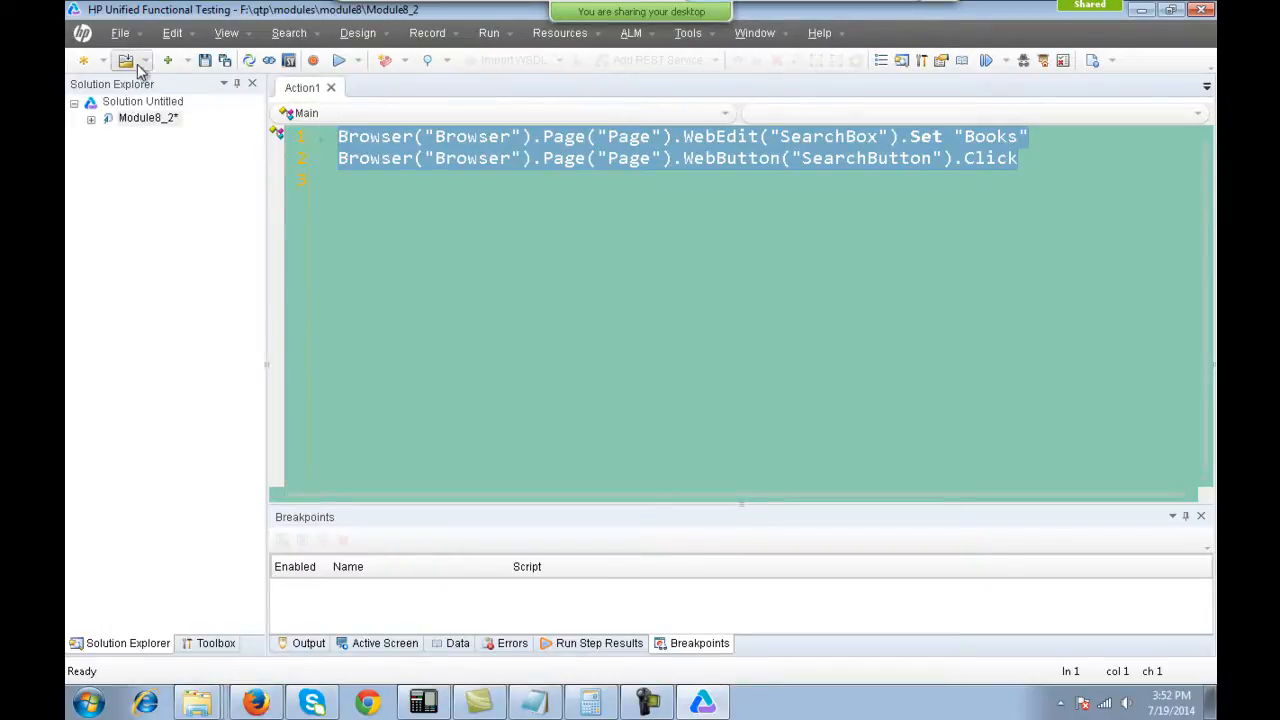
{"action": "left_click", "coordinate": [119, 35]}
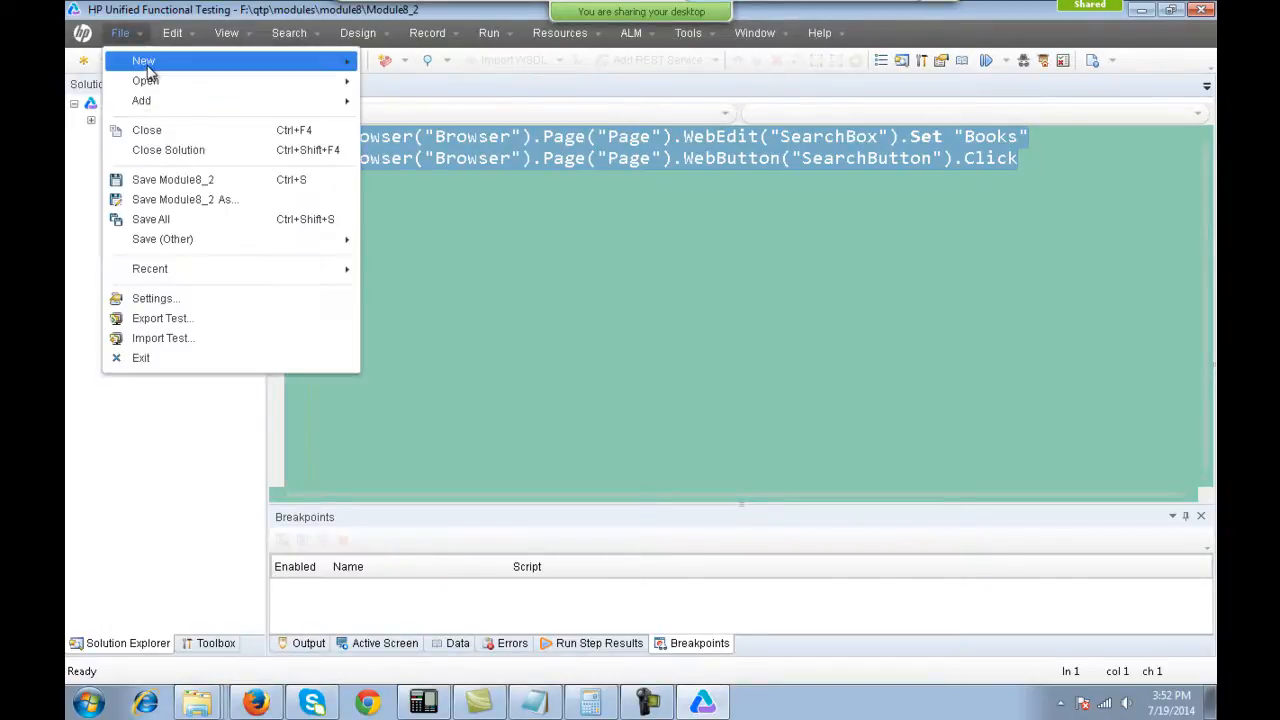
{"action": "mouse_move", "coordinate": [145, 62]}
{"action": "left_click", "coordinate": [481, 330]}
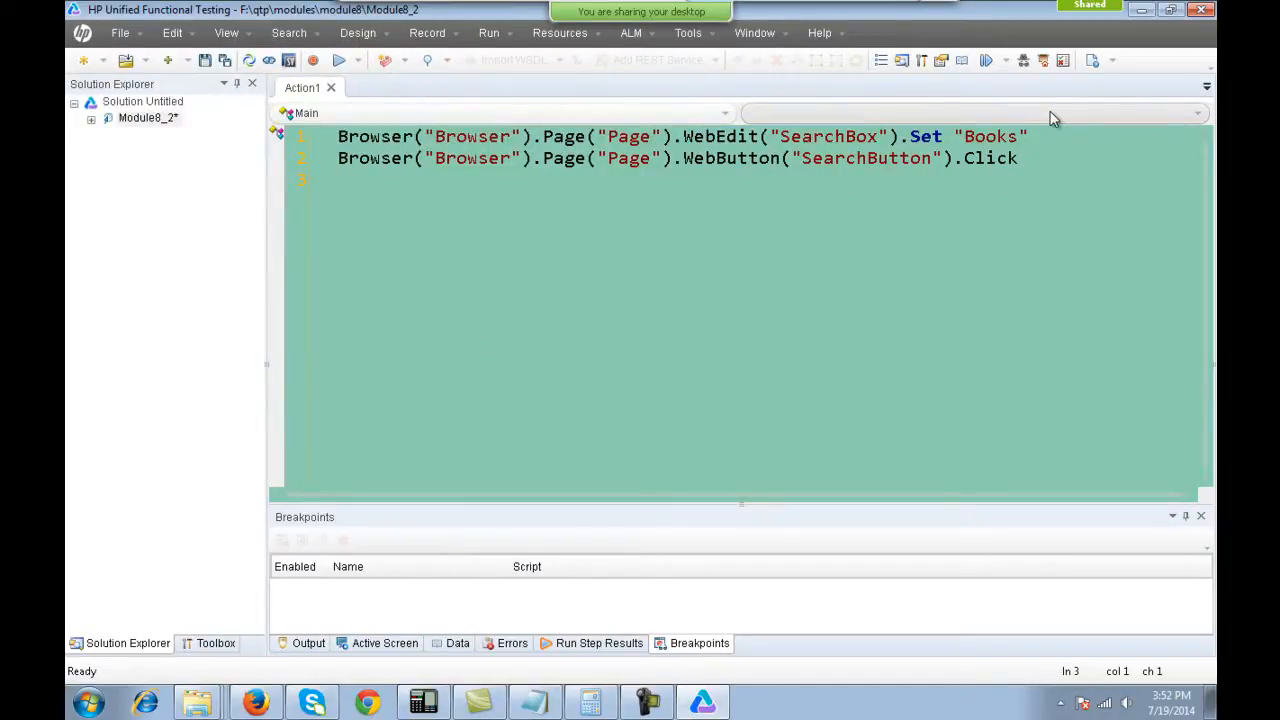
Review the objects beneath Page in the Object Repository against the script and close the repository.
{"action": "left_click", "coordinate": [1045, 60]}
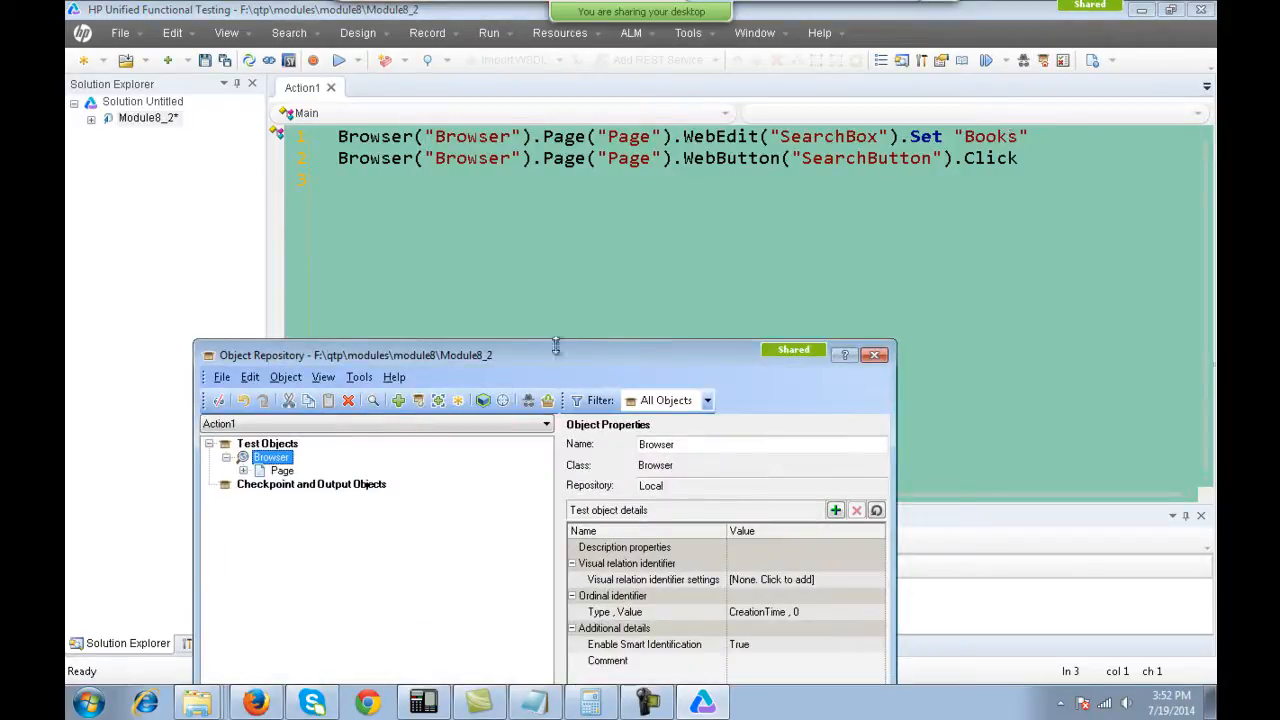
{"action": "left_click_drag", "start_coordinate": [627, 342], "coordinate": [700, 183]}
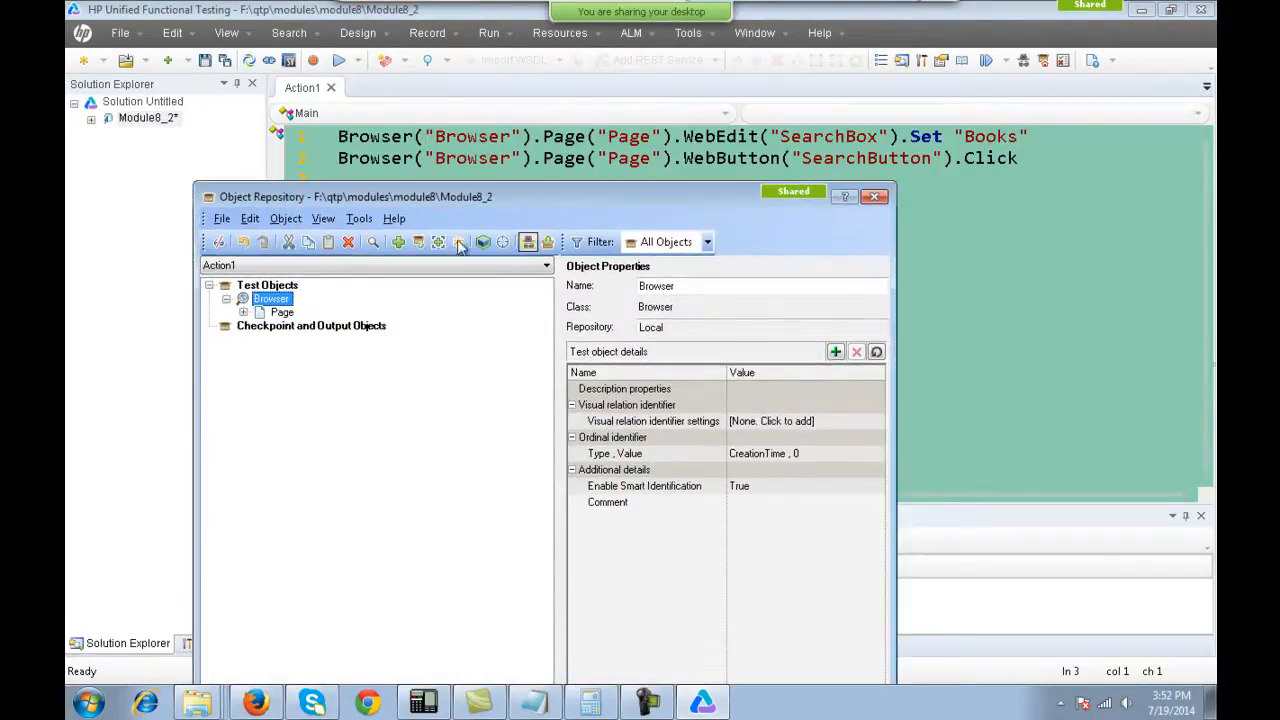
{"action": "left_click", "coordinate": [243, 313]}
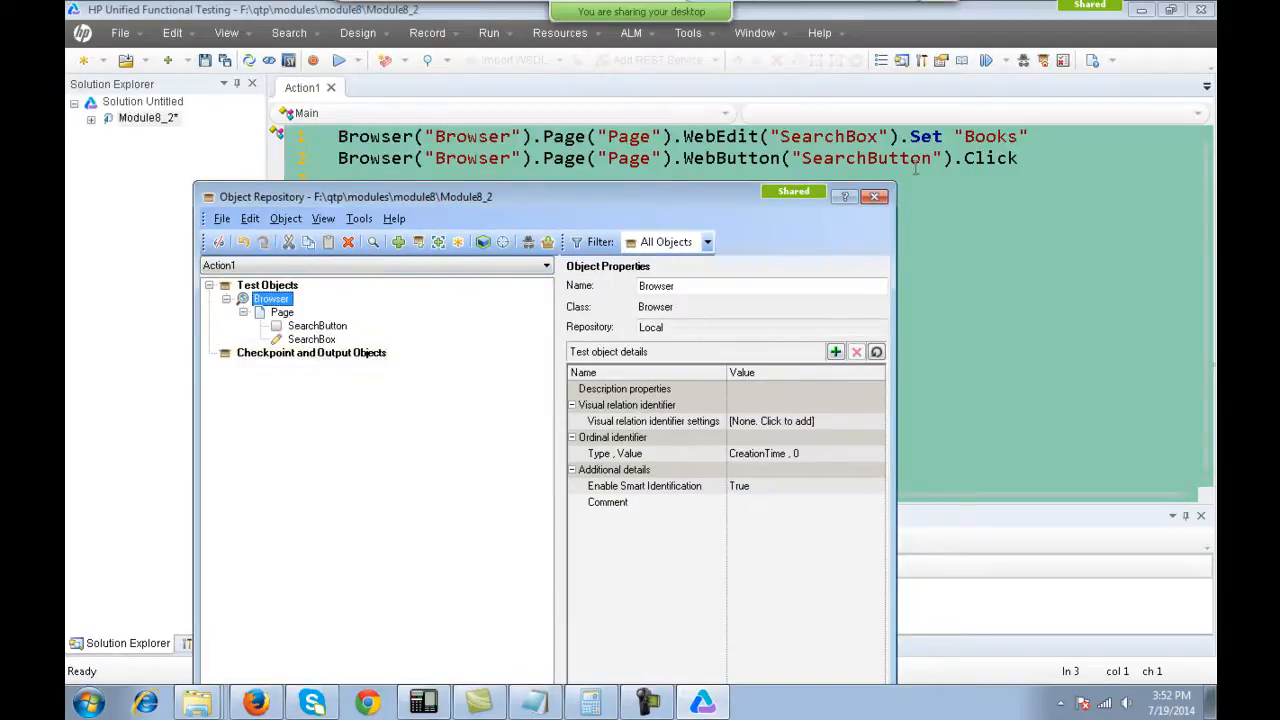
{"action": "left_click", "coordinate": [876, 198]}
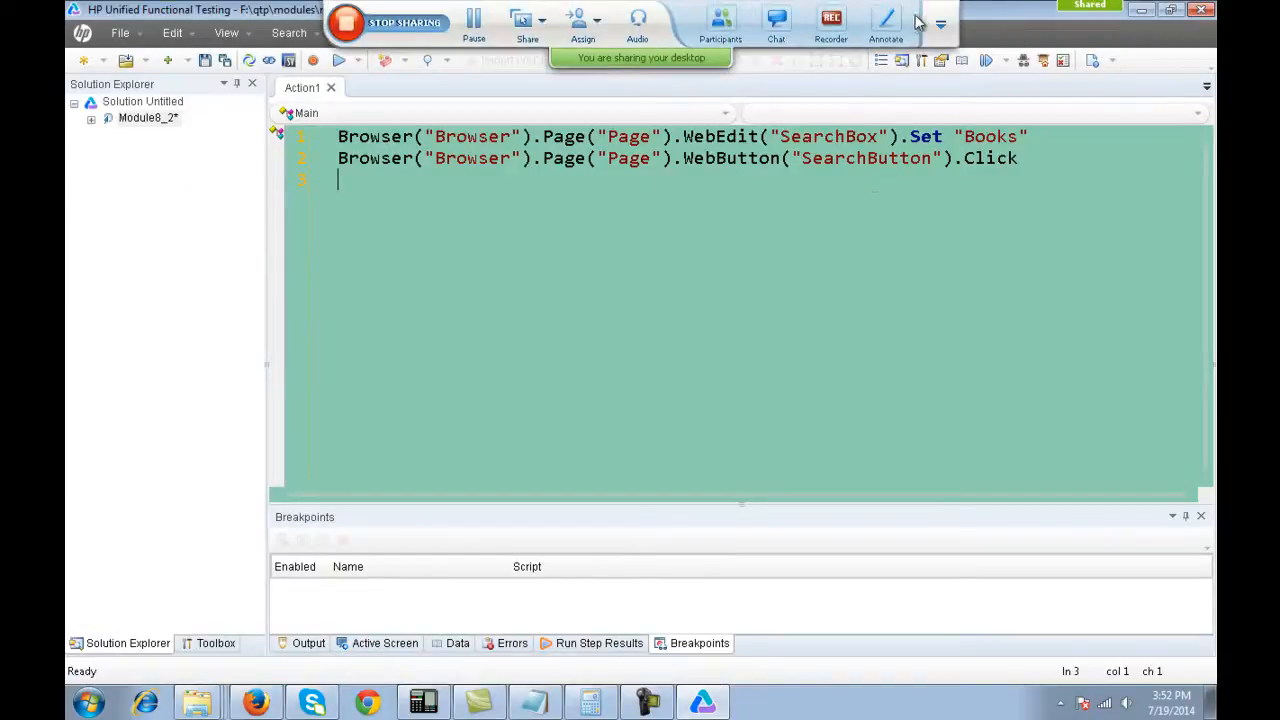
Start annotating the shared desktop and draw two red rectangles side by side in the empty area below the script.
{"action": "left_click", "coordinate": [886, 25]}
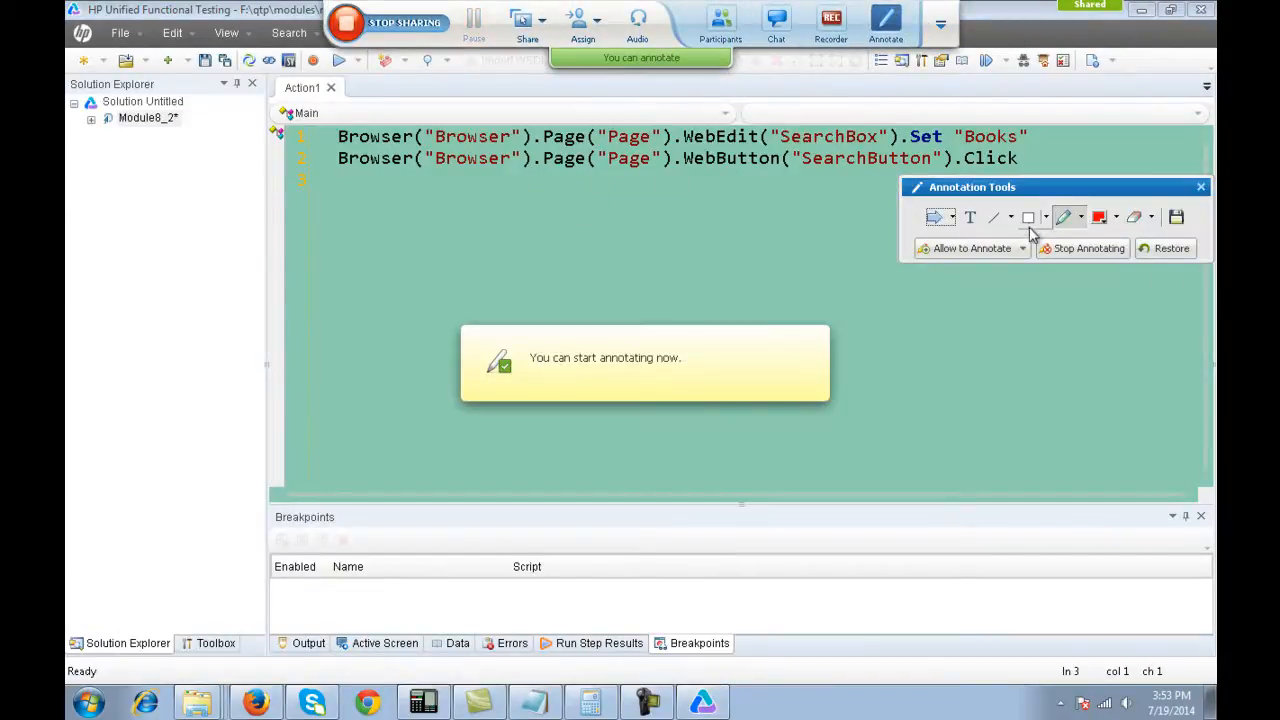
{"action": "left_click", "coordinate": [1028, 218]}
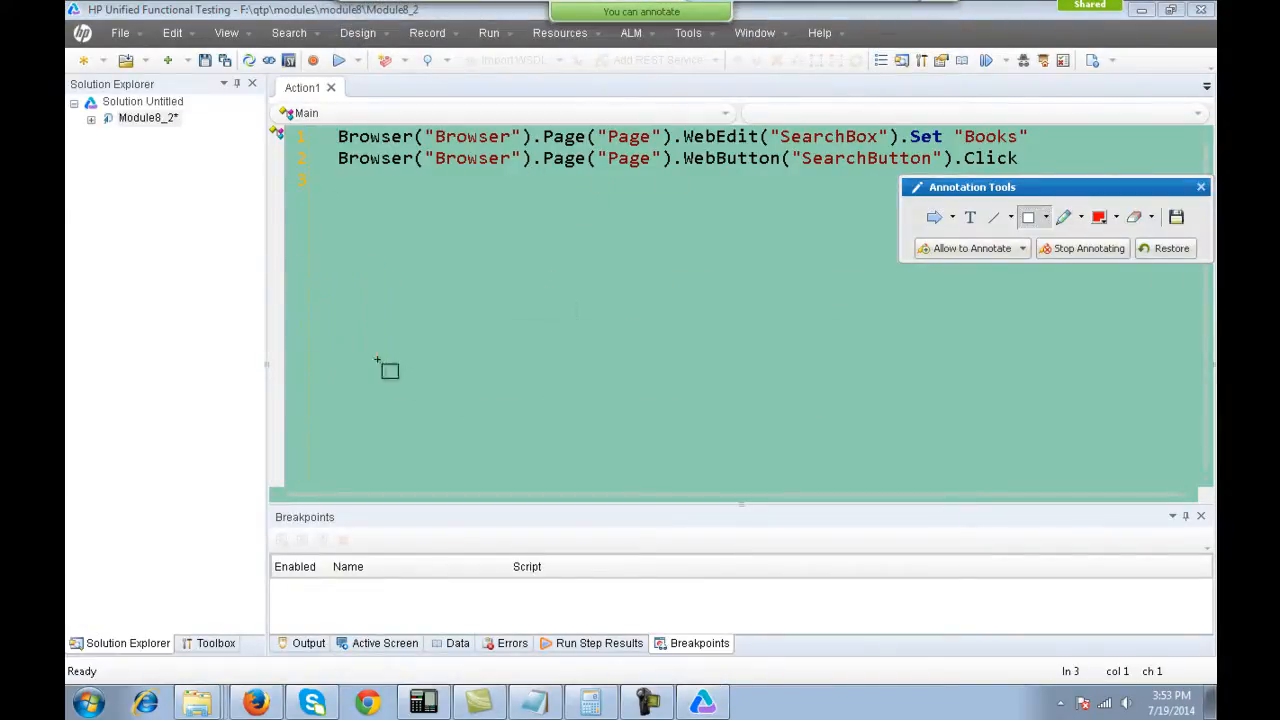
{"action": "left_click_drag", "start_coordinate": [377, 359], "coordinate": [432, 421]}
{"action": "mouse_move", "coordinate": [493, 273]}
{"action": "left_mouse_down"}
{"action": "mouse_move", "coordinate": [589, 340]}
{"action": "mouse_move", "coordinate": [668, 430]}
{"action": "left_mouse_up"}
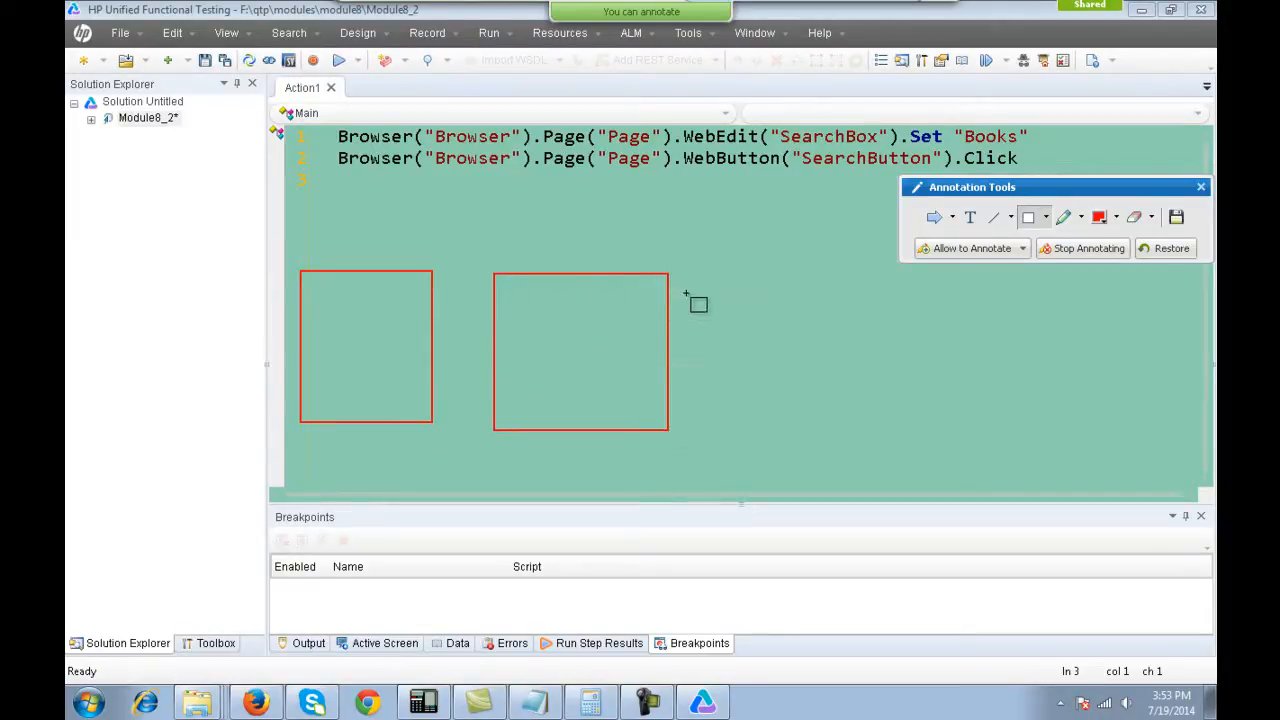
Draw two more red rectangles to complete a row of four, and mark the first two rectangles with blue freehand dots.
{"action": "left_click_drag", "start_coordinate": [703, 271], "coordinate": [893, 433]}
{"action": "left_click_drag", "start_coordinate": [954, 279], "coordinate": [1148, 445]}
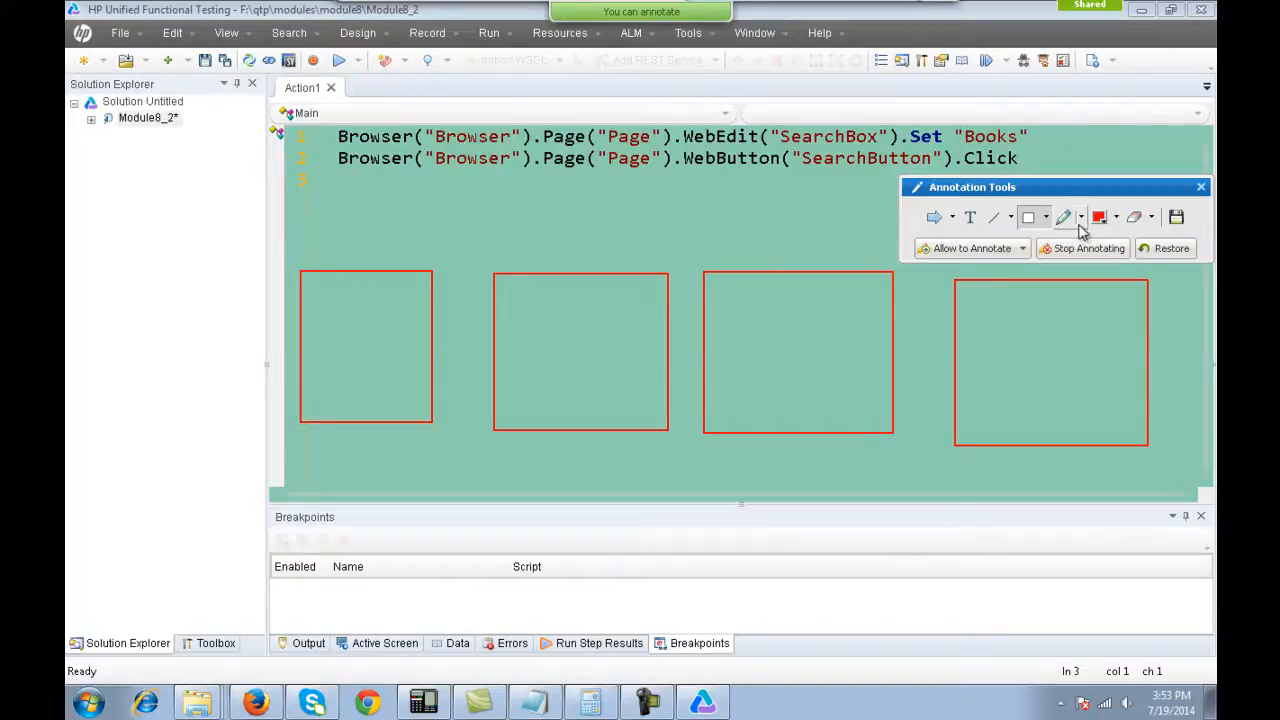
{"action": "left_click", "coordinate": [1066, 226]}
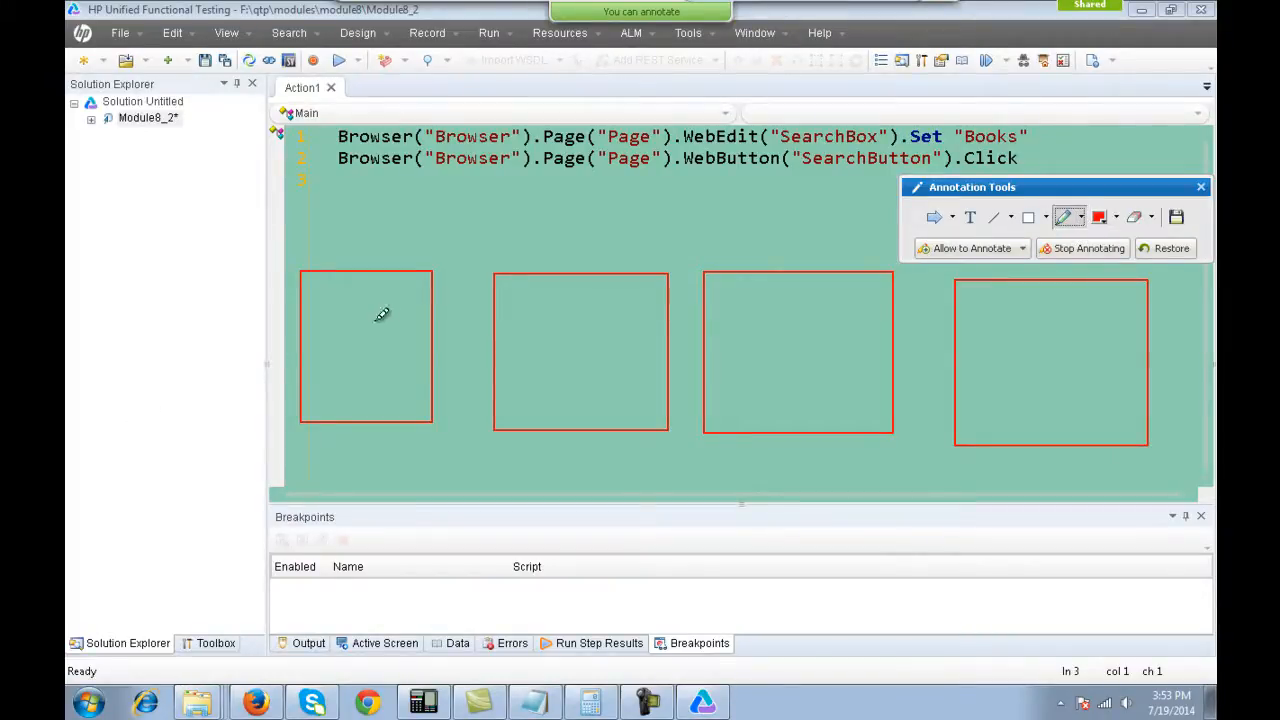
{"action": "left_click", "coordinate": [1116, 217]}
{"action": "left_click", "coordinate": [1140, 265]}
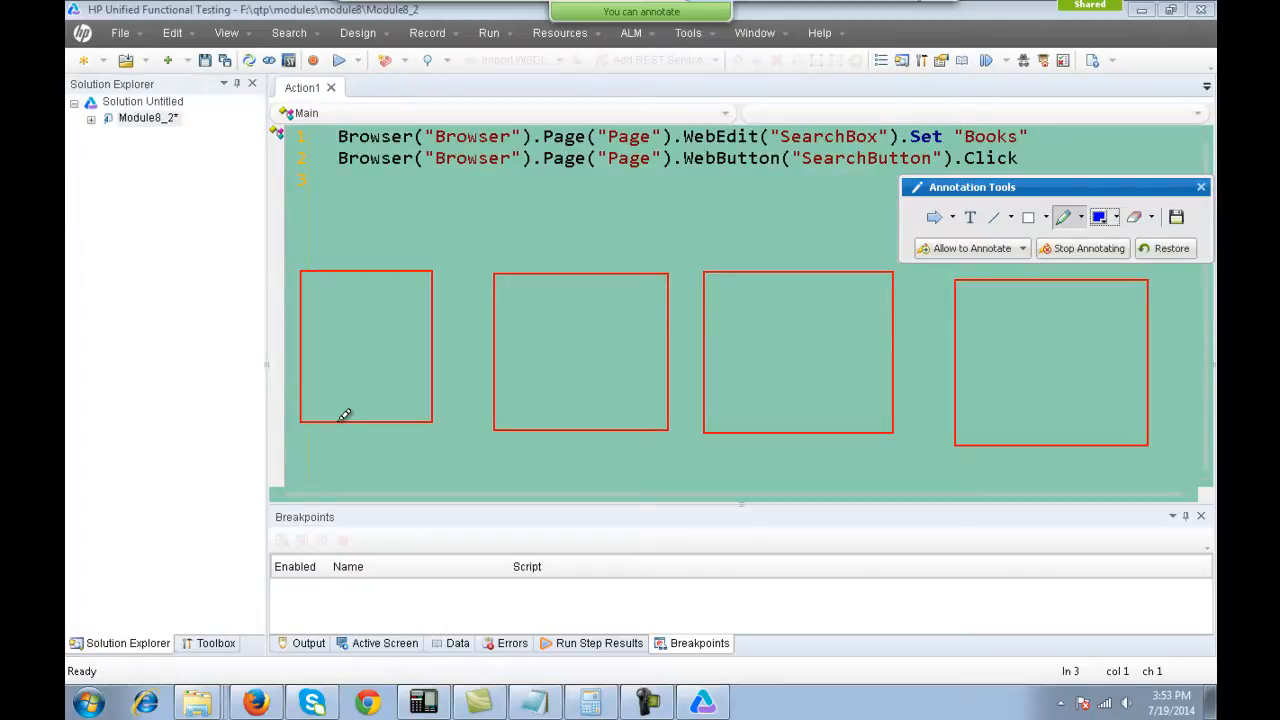
{"action": "left_click", "coordinate": [378, 382]}
{"action": "left_click", "coordinate": [620, 386]}
Restart annotating the shared desktop and restore the previous drawing of rectangles and blue dots.
{"action": "mouse_move", "coordinate": [833, 5]}
{"action": "left_click", "coordinate": [885, 25]}
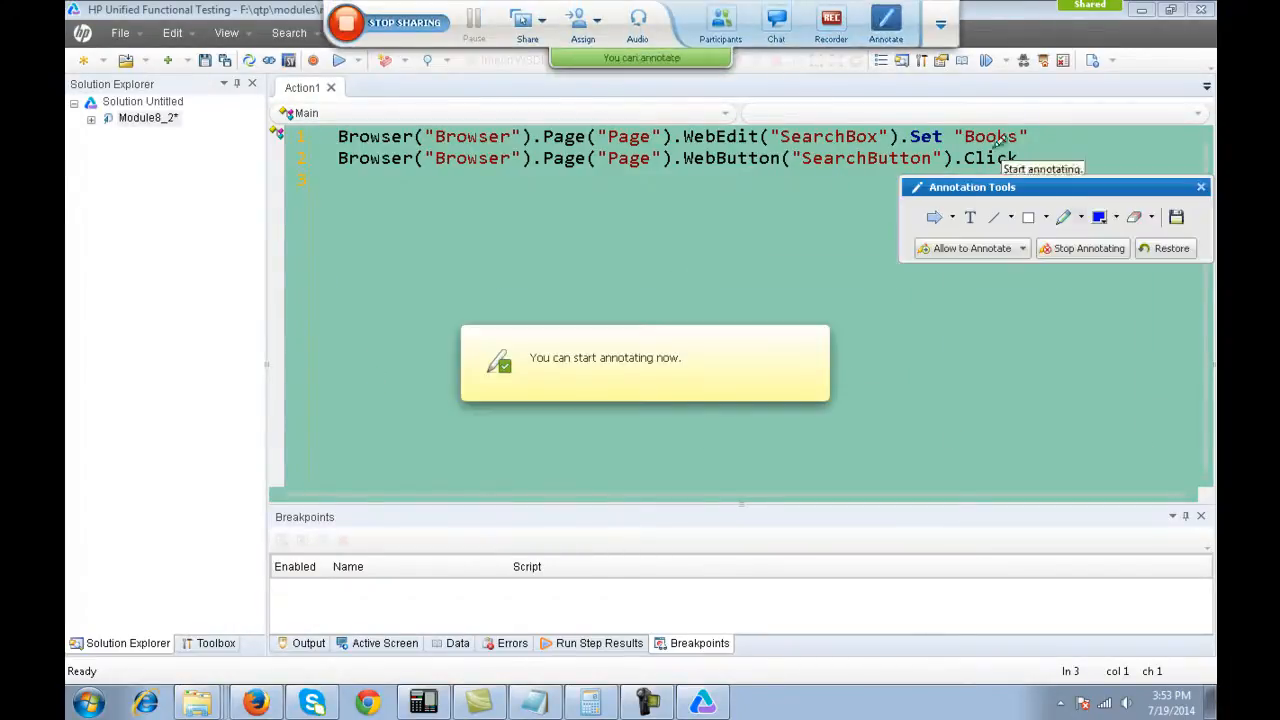
{"action": "left_click", "coordinate": [1172, 249]}
{"action": "left_click", "coordinate": [870, 386]}
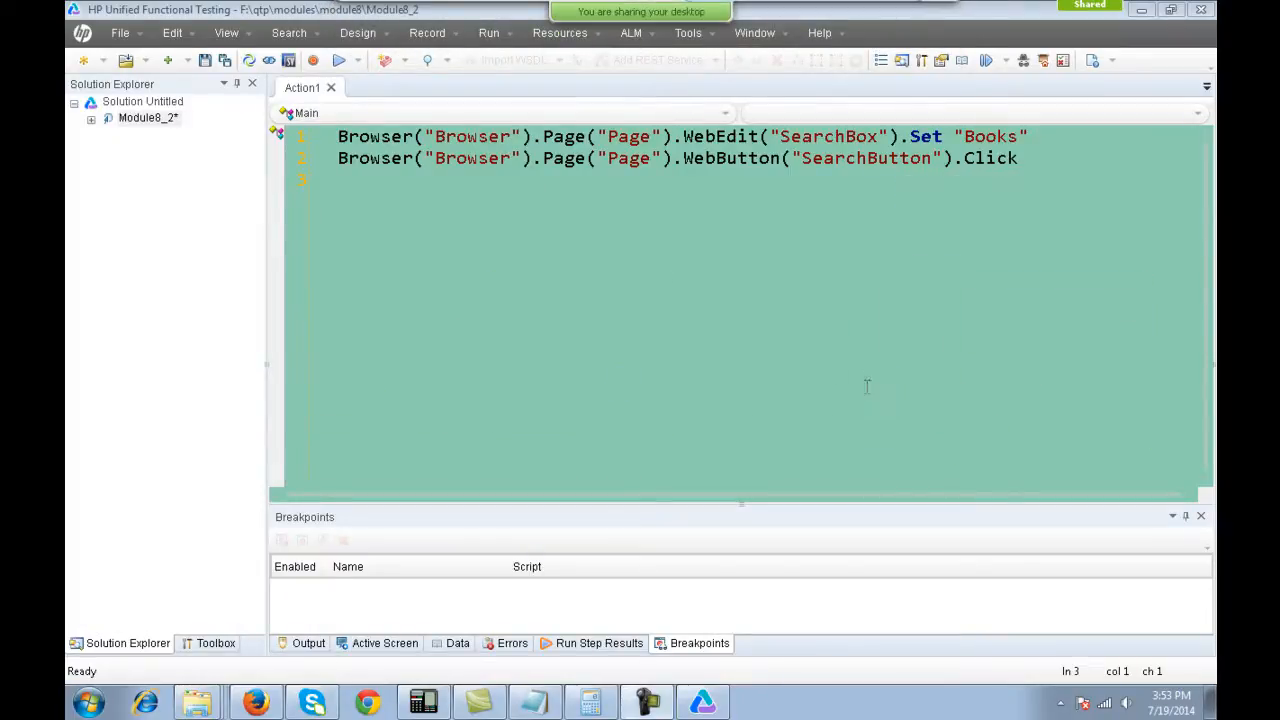
{"action": "left_click", "coordinate": [898, 16]}
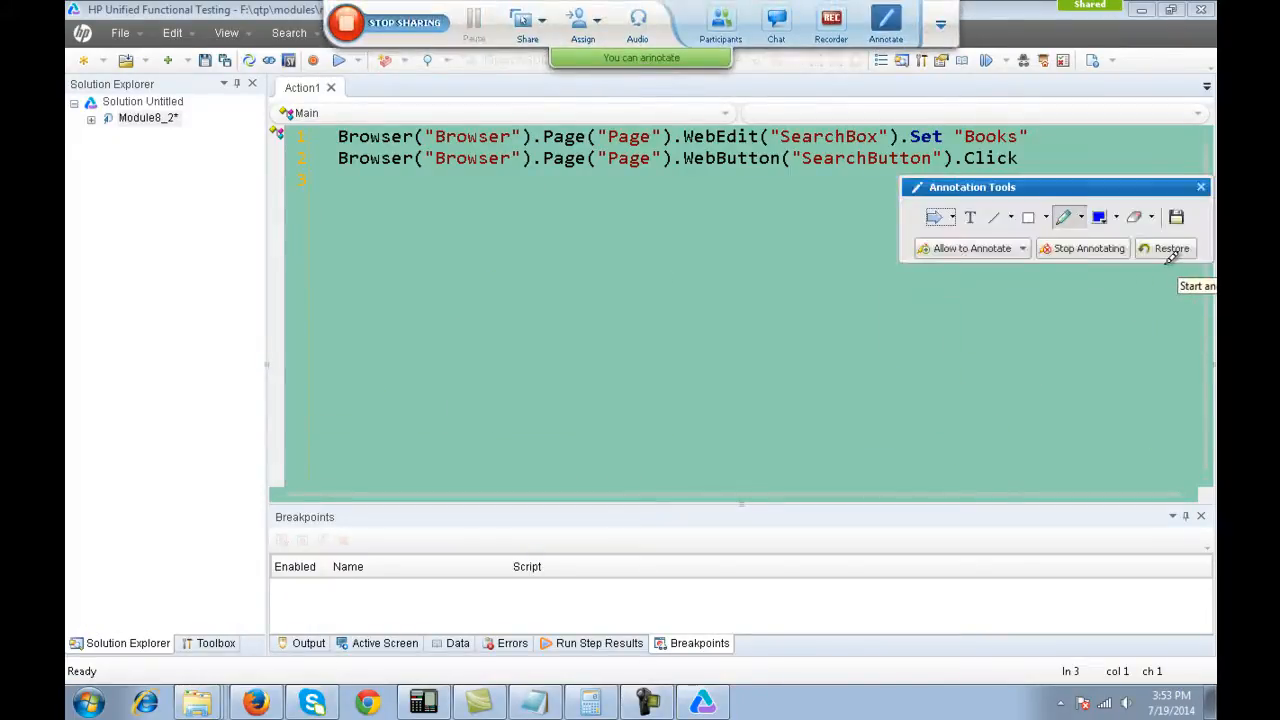
{"action": "left_click", "coordinate": [1167, 248]}
{"action": "left_click", "coordinate": [1088, 402]}
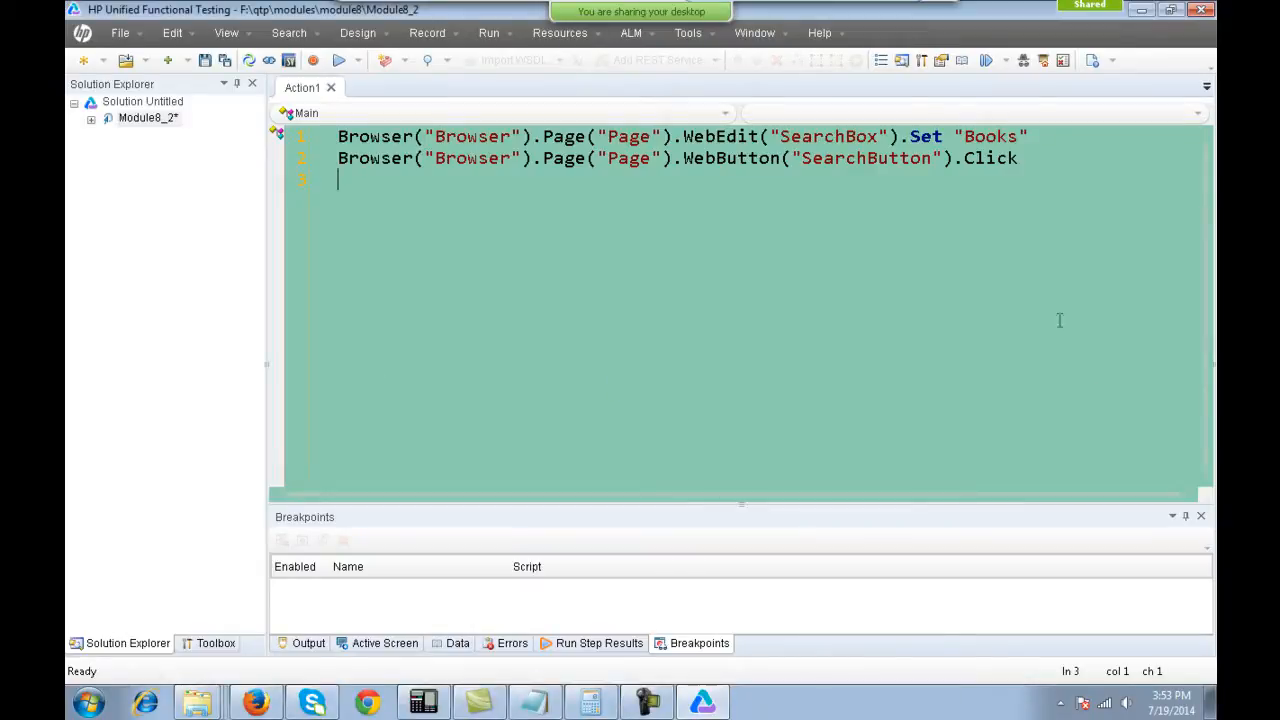
{"action": "mouse_move", "coordinate": [856, 8]}
{"action": "left_click", "coordinate": [891, 22]}
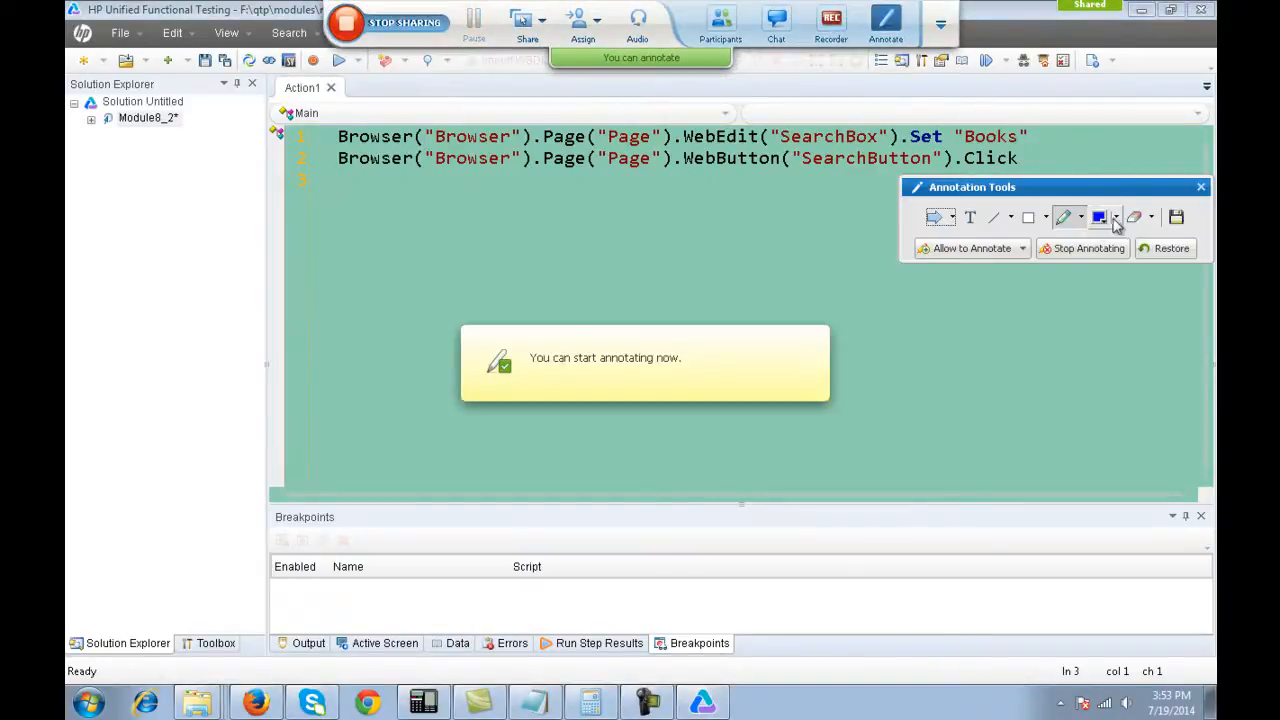
{"action": "left_click", "coordinate": [1170, 249]}
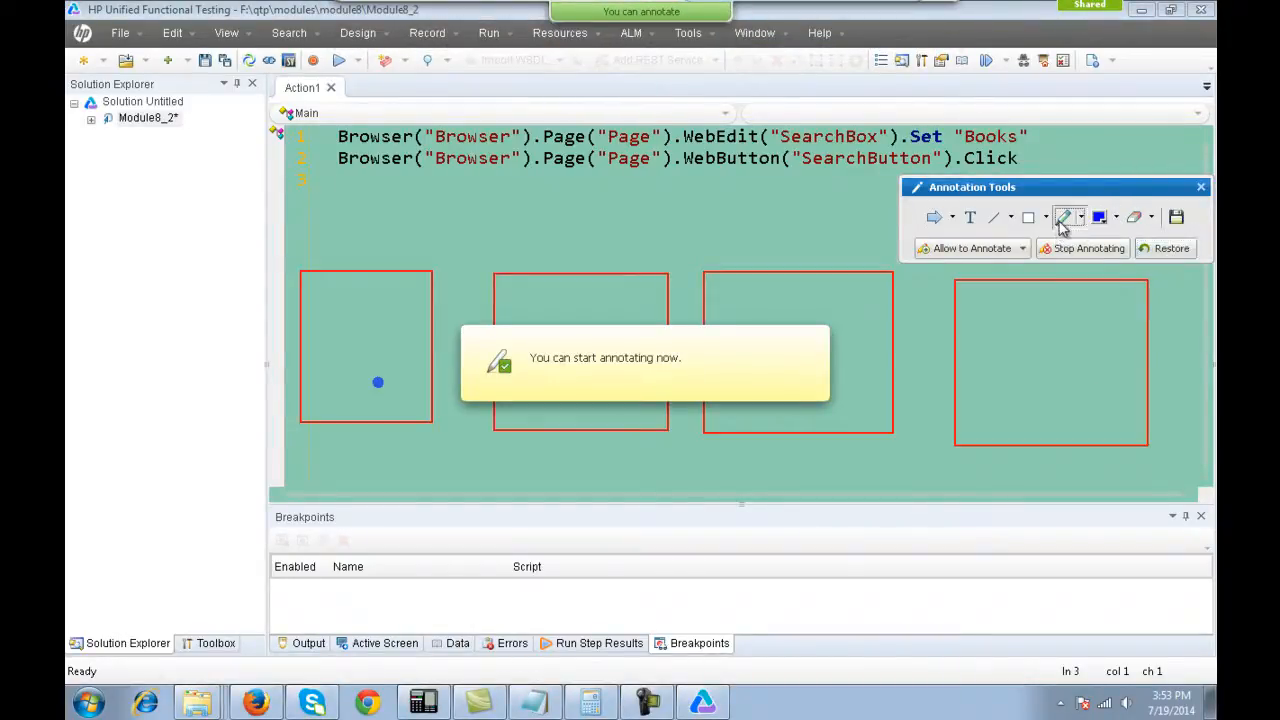
Add short blue pen marks inside the third and fourth rectangles and outline the dot in the first rectangle.
{"action": "left_click_drag", "start_coordinate": [860, 356], "coordinate": [860, 376]}
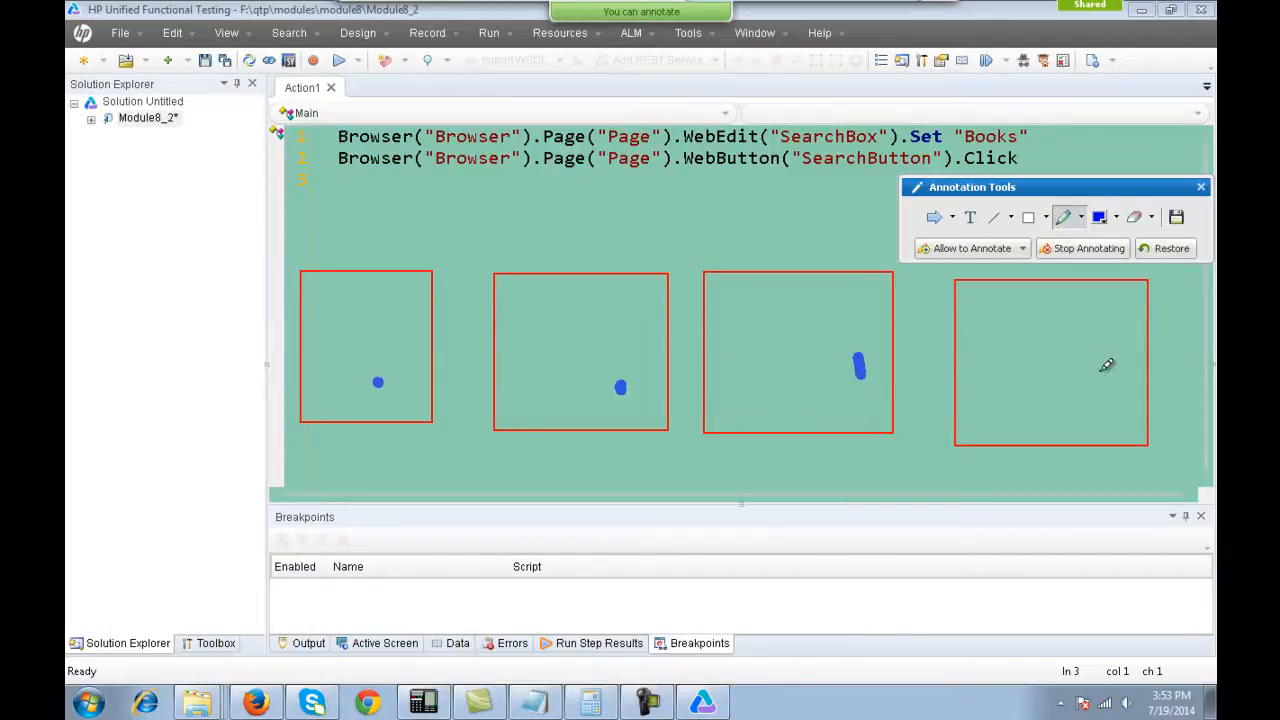
{"action": "left_click_drag", "start_coordinate": [1102, 362], "coordinate": [1102, 390]}
{"action": "mouse_move", "coordinate": [400, 364]}
{"action": "left_mouse_down"}
{"action": "mouse_move", "coordinate": [368, 362]}
{"action": "mouse_move", "coordinate": [376, 405]}
{"action": "mouse_move", "coordinate": [412, 372]}
{"action": "mouse_move", "coordinate": [405, 362]}
{"action": "left_mouse_up"}
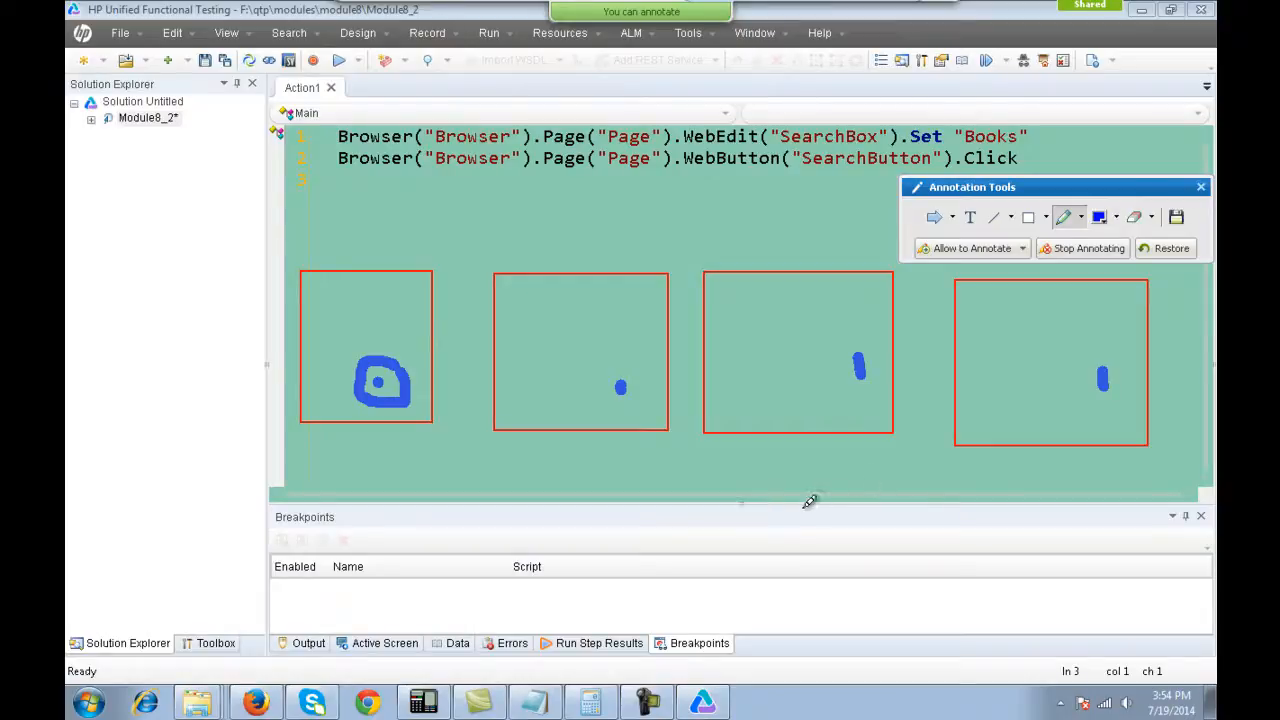
Draw a blue freehand box below the row of rectangles and connect each of the four rectangles to it with a line.
{"action": "mouse_move", "coordinate": [755, 491]}
{"action": "left_mouse_down"}
{"action": "mouse_move", "coordinate": [597, 488]}
{"action": "mouse_move", "coordinate": [800, 600]}
{"action": "mouse_move", "coordinate": [812, 477]}
{"action": "mouse_move", "coordinate": [725, 487]}
{"action": "left_mouse_up"}
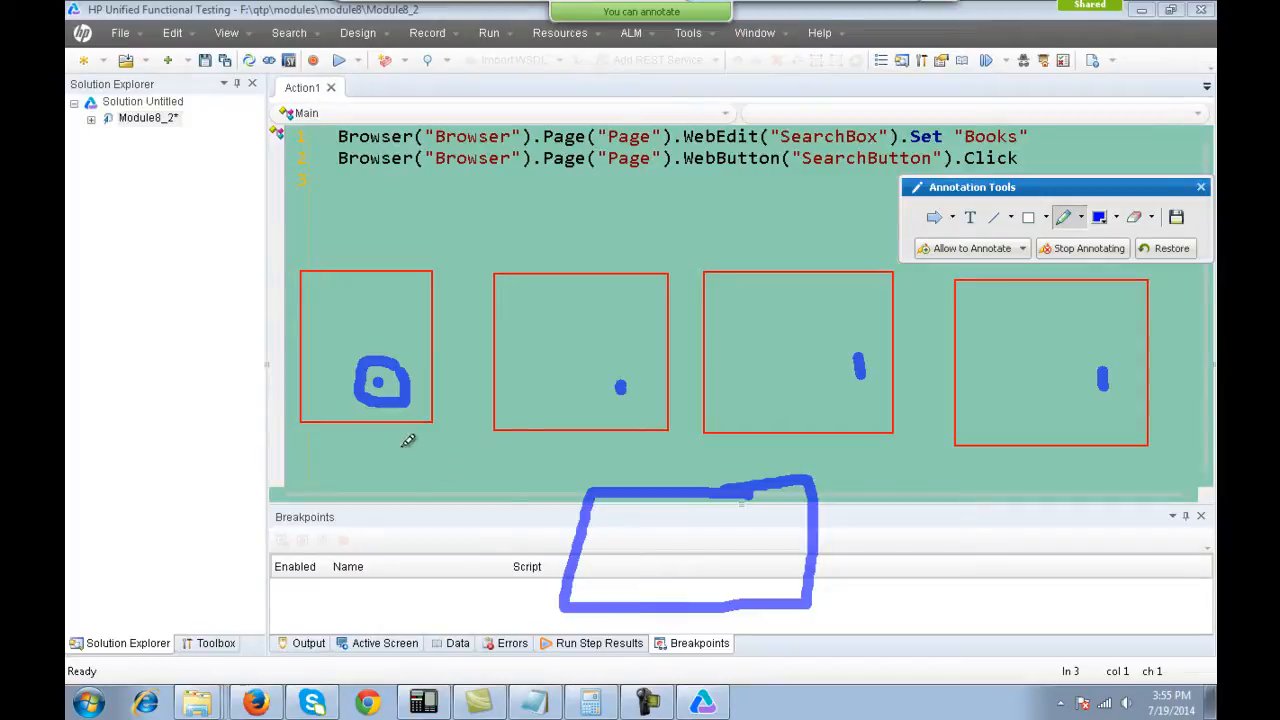
{"action": "mouse_move", "coordinate": [398, 430]}
{"action": "left_mouse_down"}
{"action": "mouse_move", "coordinate": [398, 488]}
{"action": "mouse_move", "coordinate": [578, 495]}
{"action": "left_mouse_up"}
{"action": "left_click_drag", "start_coordinate": [601, 420], "coordinate": [604, 488]}
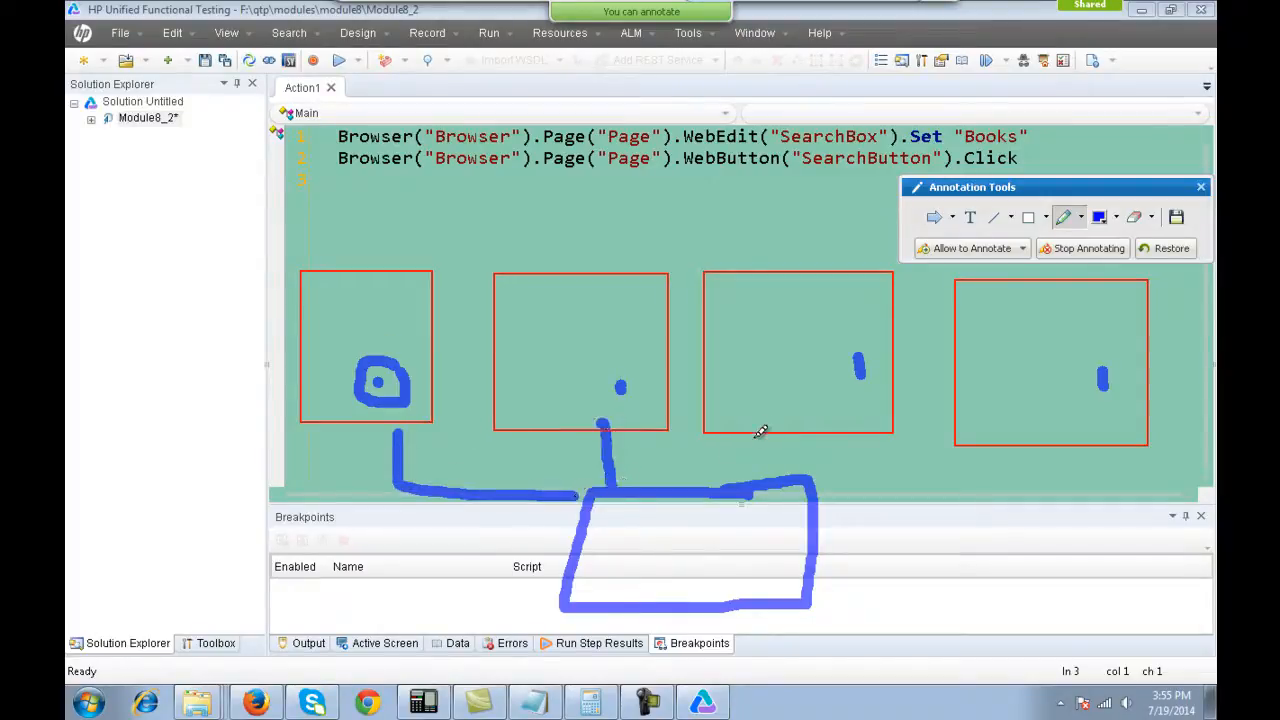
{"action": "left_click_drag", "start_coordinate": [752, 428], "coordinate": [753, 486]}
{"action": "left_click_drag", "start_coordinate": [825, 533], "coordinate": [1040, 518]}
{"action": "left_click_drag", "start_coordinate": [1033, 445], "coordinate": [1040, 518]}
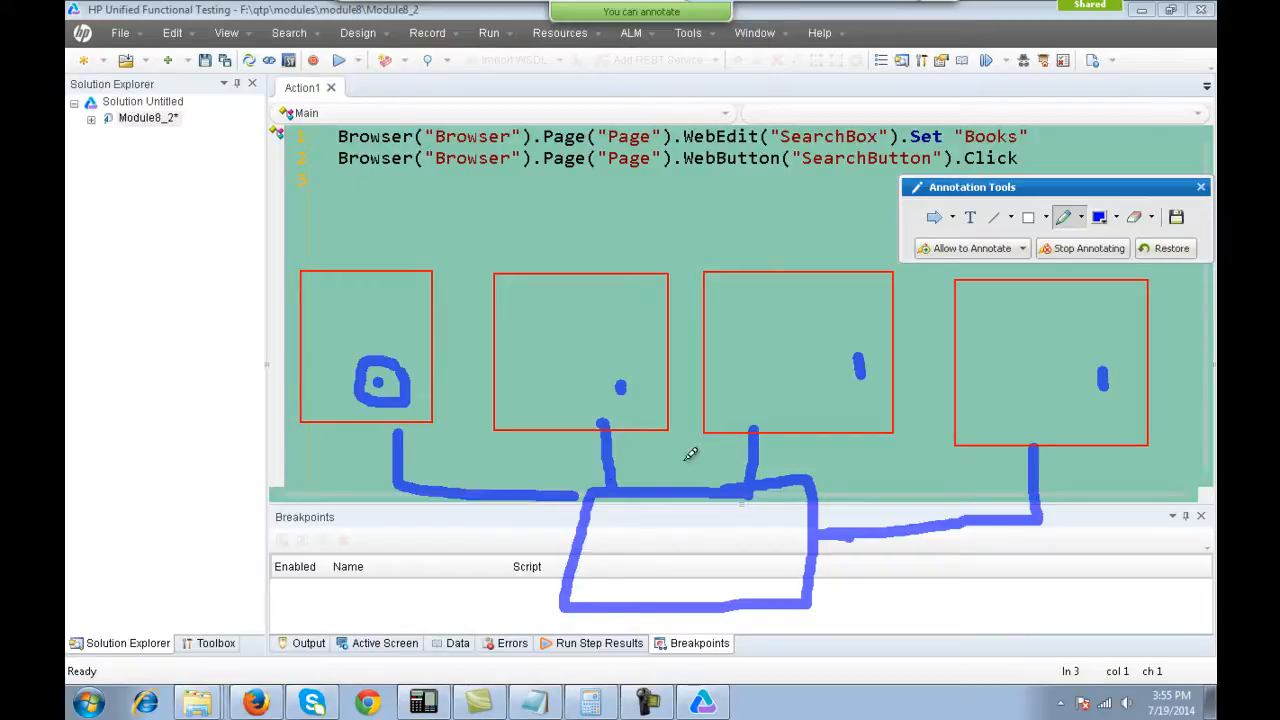
Label the blue box "Shared Rep" and the second, third and fourth rectangles "Local Rep", and end the annotation.
{"action": "left_click", "coordinate": [969, 217]}
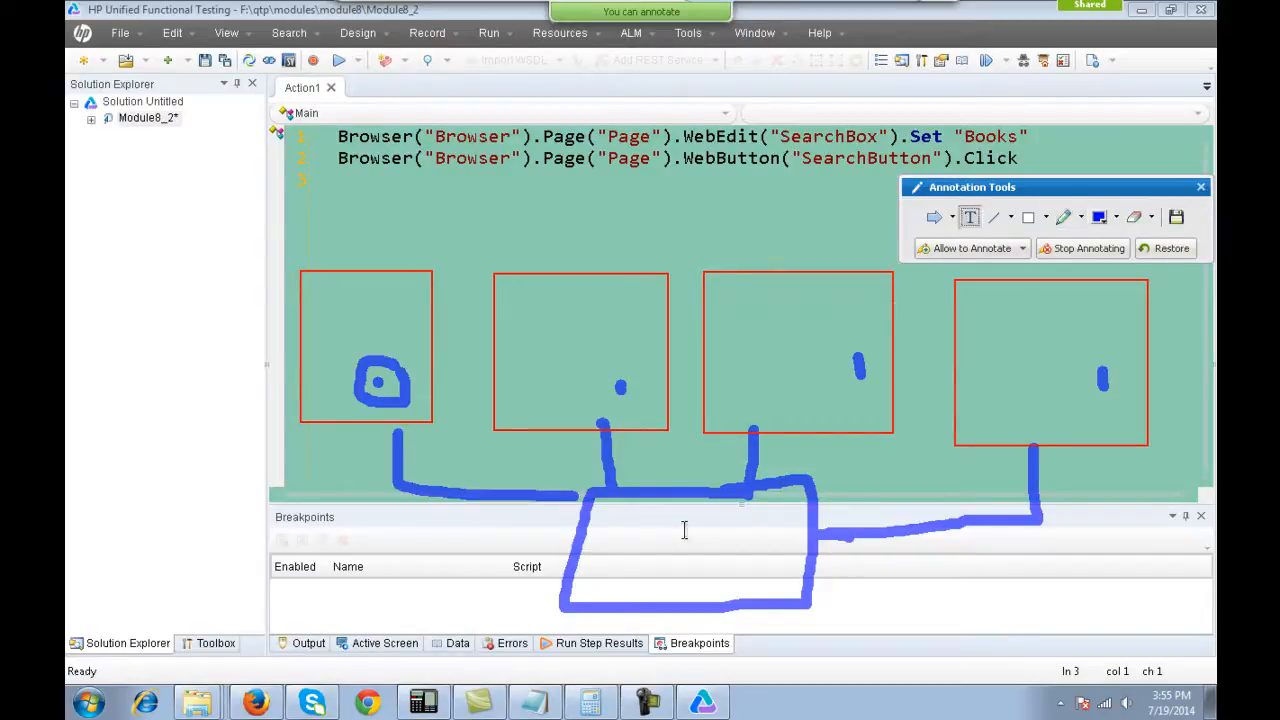
{"action": "left_click", "coordinate": [614, 538]}
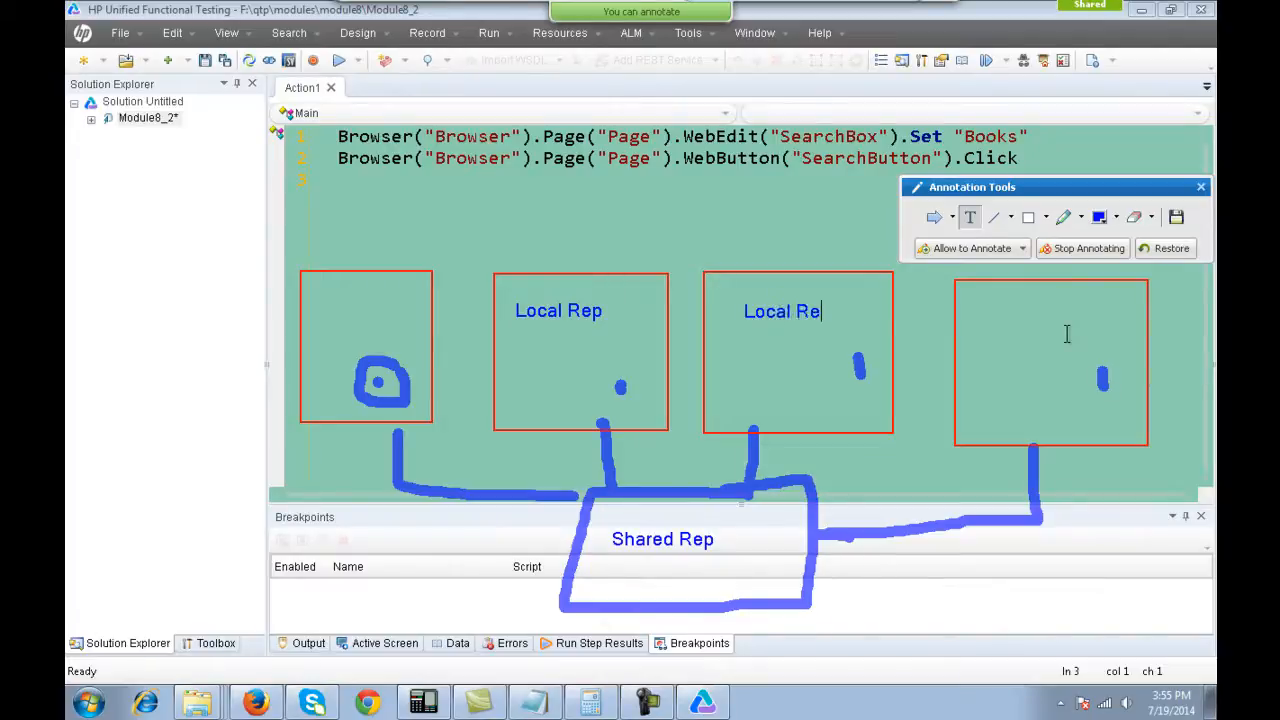
{"action": "type", "text": "p"}
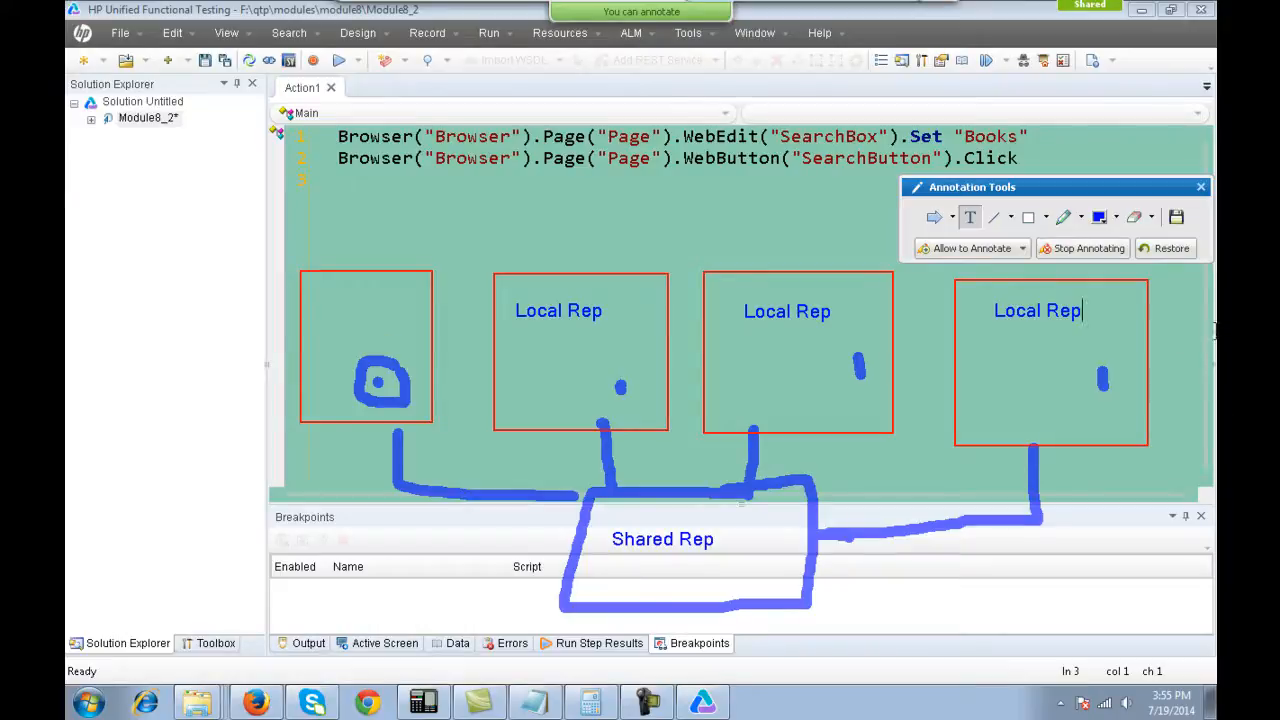
{"action": "left_click", "coordinate": [1201, 188]}
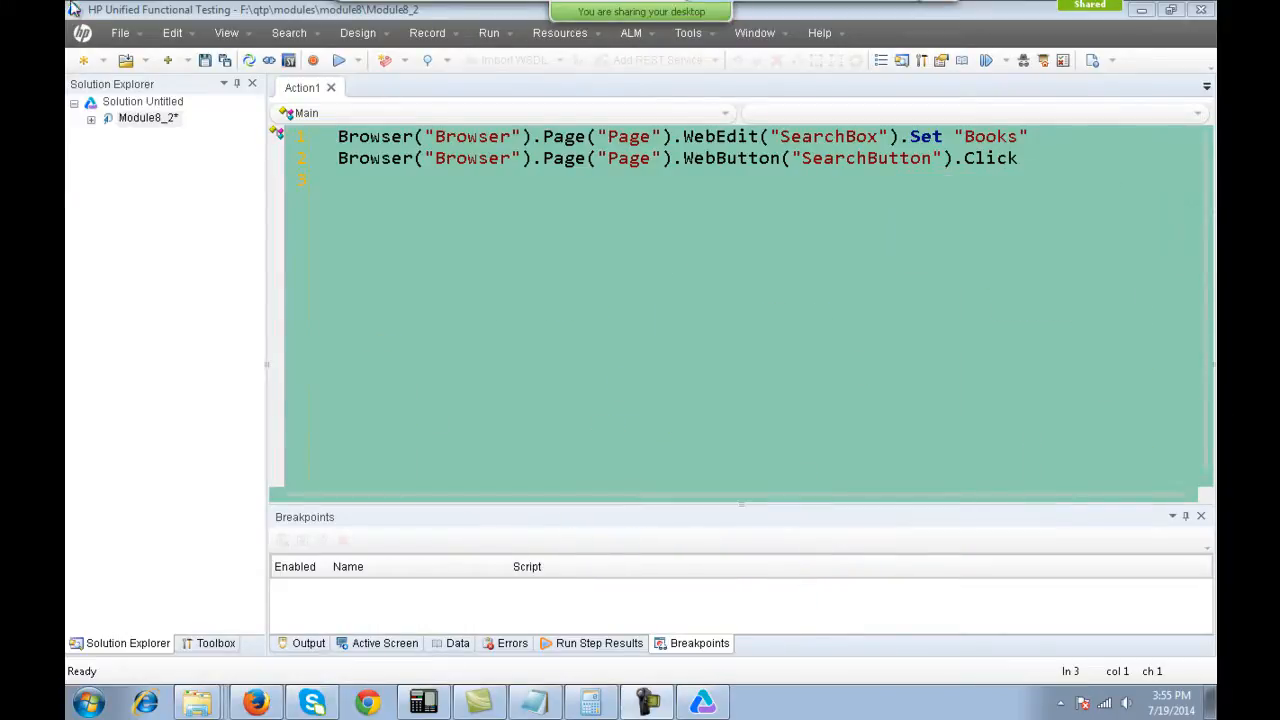
Create a new GUI test named Flow1 in F:\qtp\modules\module8, saving the changes to Module8_2.
{"action": "left_click", "coordinate": [122, 33]}
{"action": "mouse_move", "coordinate": [150, 63]}
{"action": "left_click", "coordinate": [440, 68]}
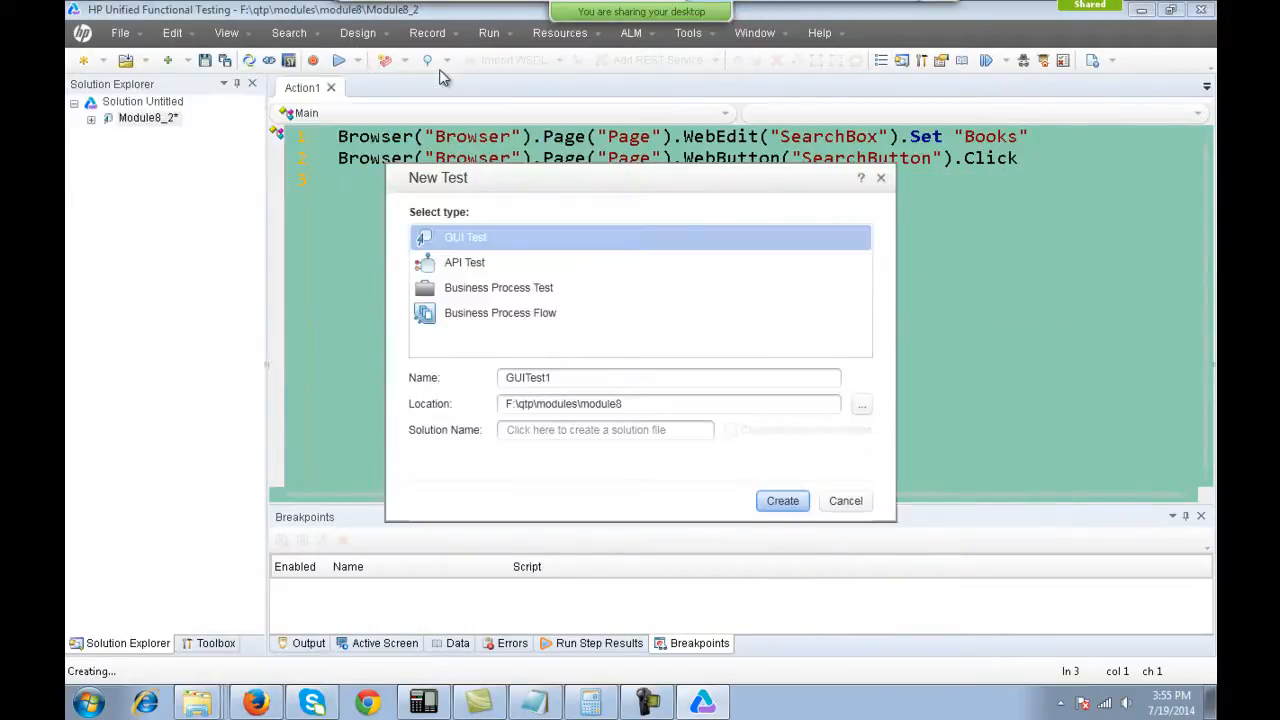
{"action": "double_click", "coordinate": [597, 377]}
{"action": "type", "text": "Flow1"}
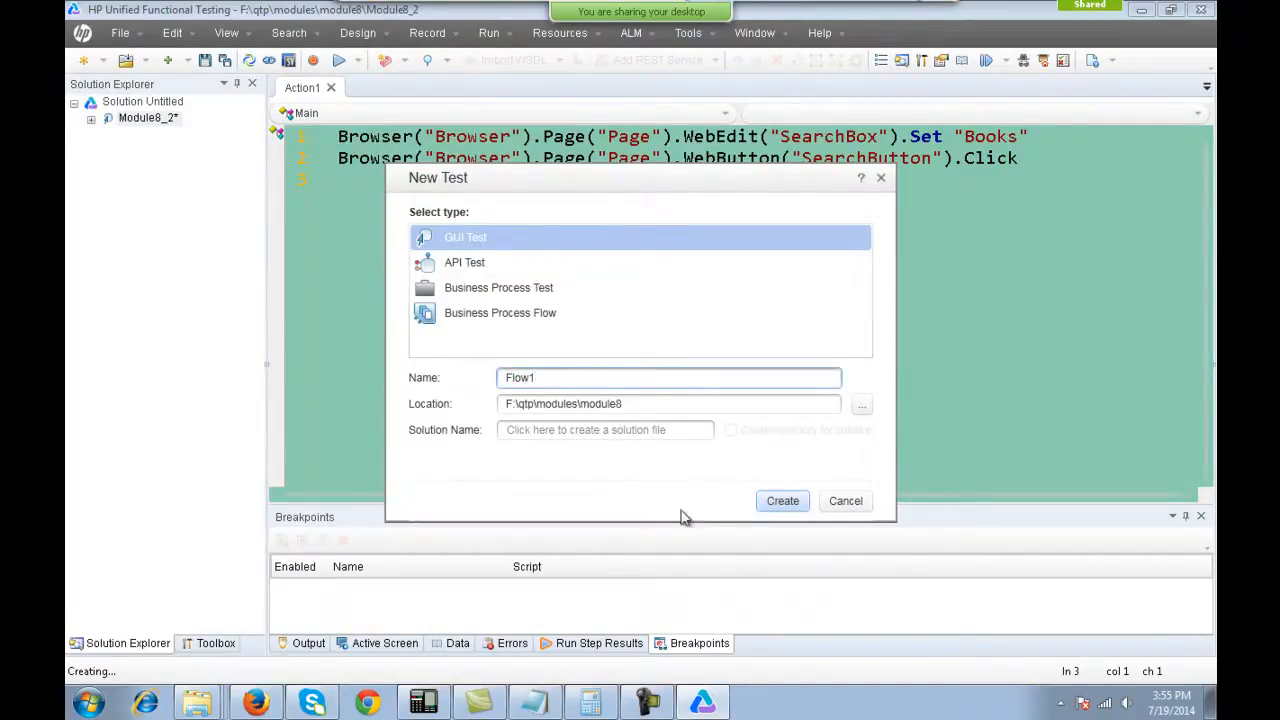
{"action": "left_click", "coordinate": [782, 500]}
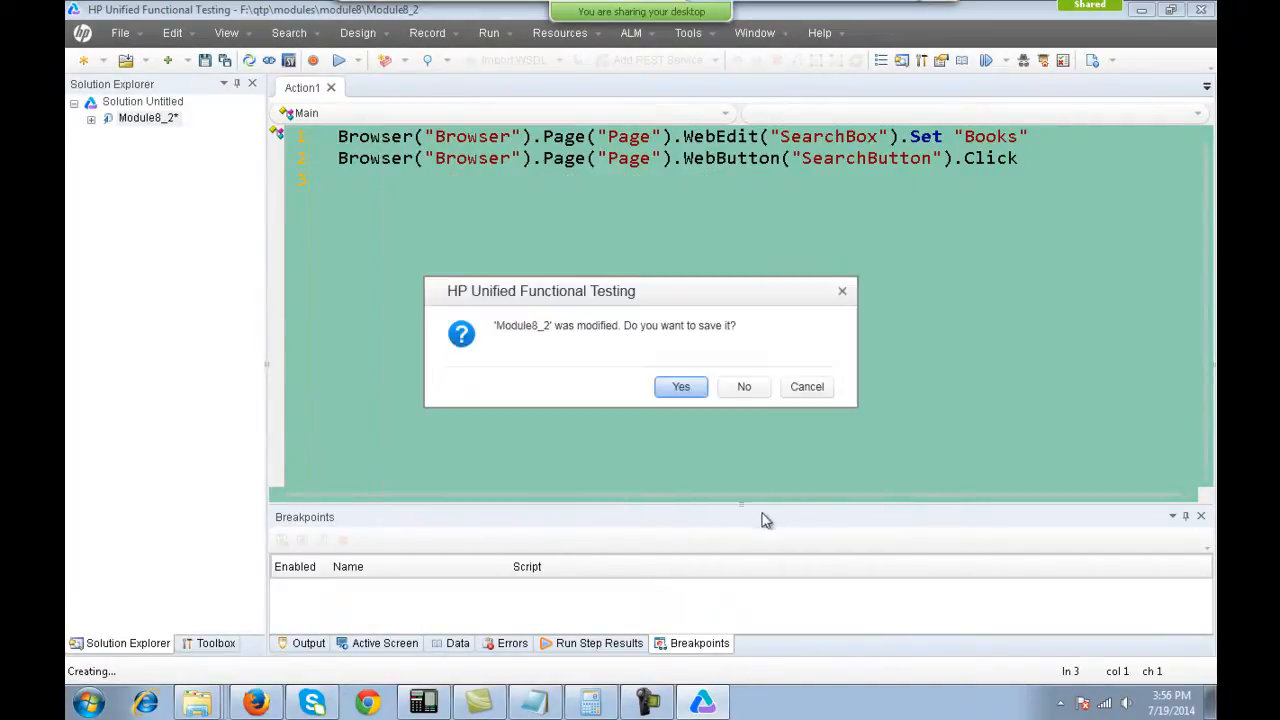
{"action": "left_click", "coordinate": [680, 387]}
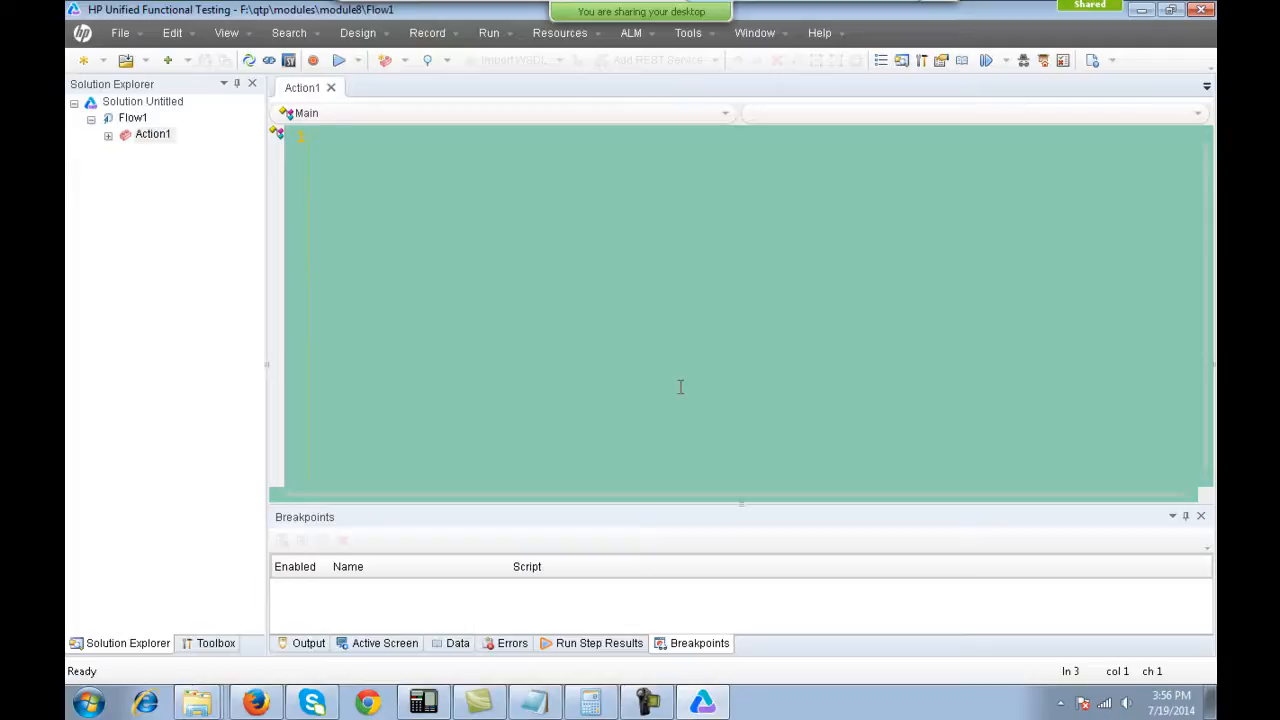
Insert blank lines in the empty Action1 script of Flow1.
{"action": "key", "text": "Return"}
{"action": "key", "text": "Return"}
{"action": "key", "text": "Return"}
Switch to Firefox and open flipkart.com in place of the eBay Books results.
{"action": "left_click", "coordinate": [256, 703]}
{"action": "left_click", "coordinate": [243, 40]}
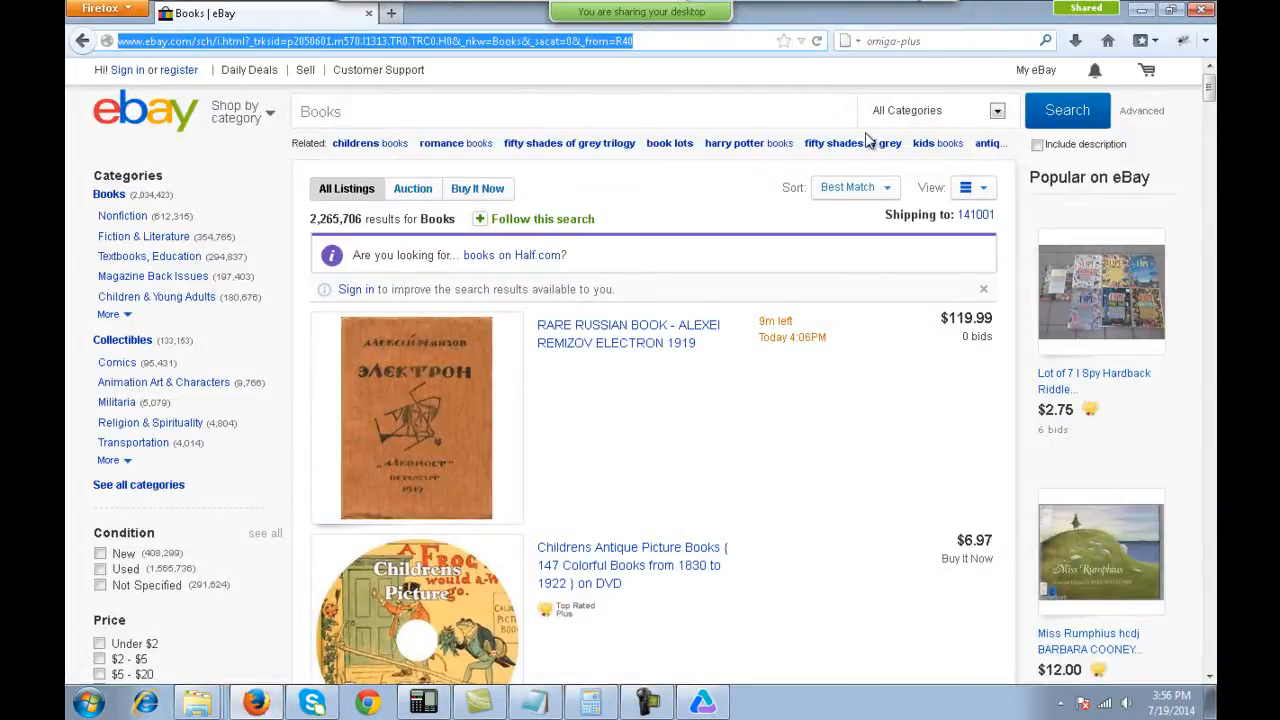
{"action": "type", "text": "flipk"}
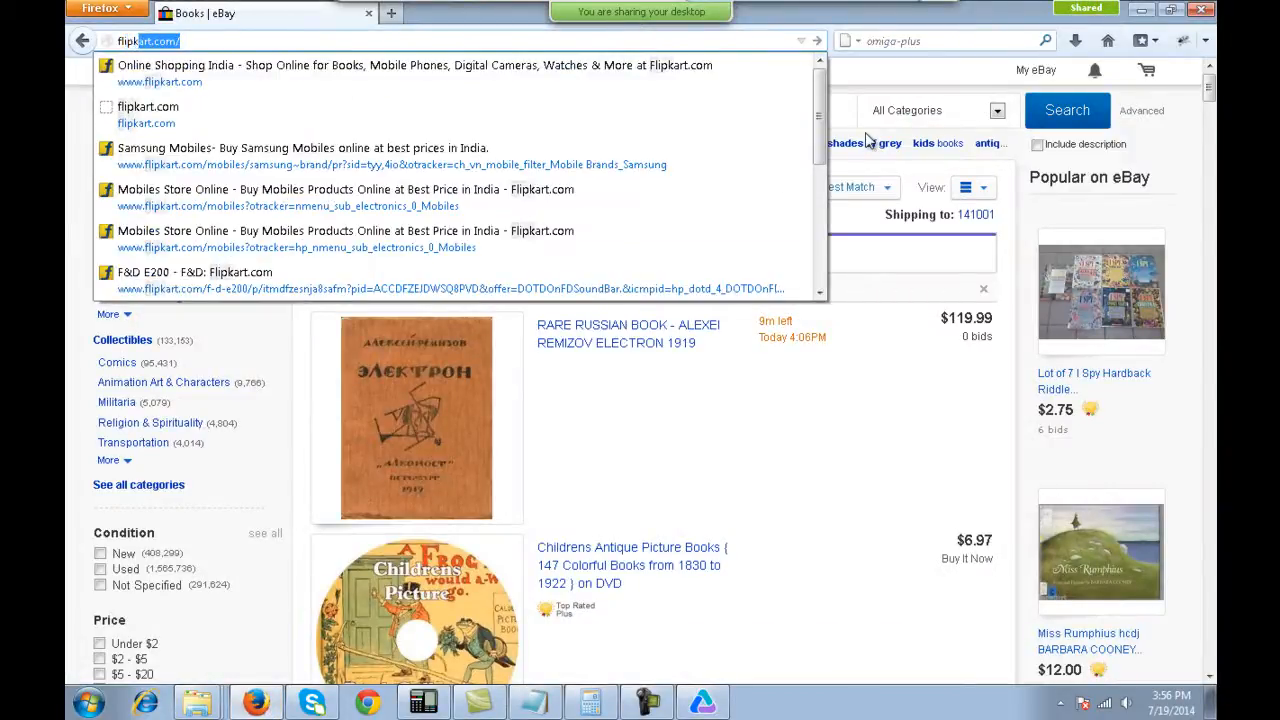
{"action": "key", "text": "Return"}
Browse from Electronics to the Mobiles store, open the Samsung mobiles and sort them by Popularity.
{"action": "mouse_move", "coordinate": [865, 132]}
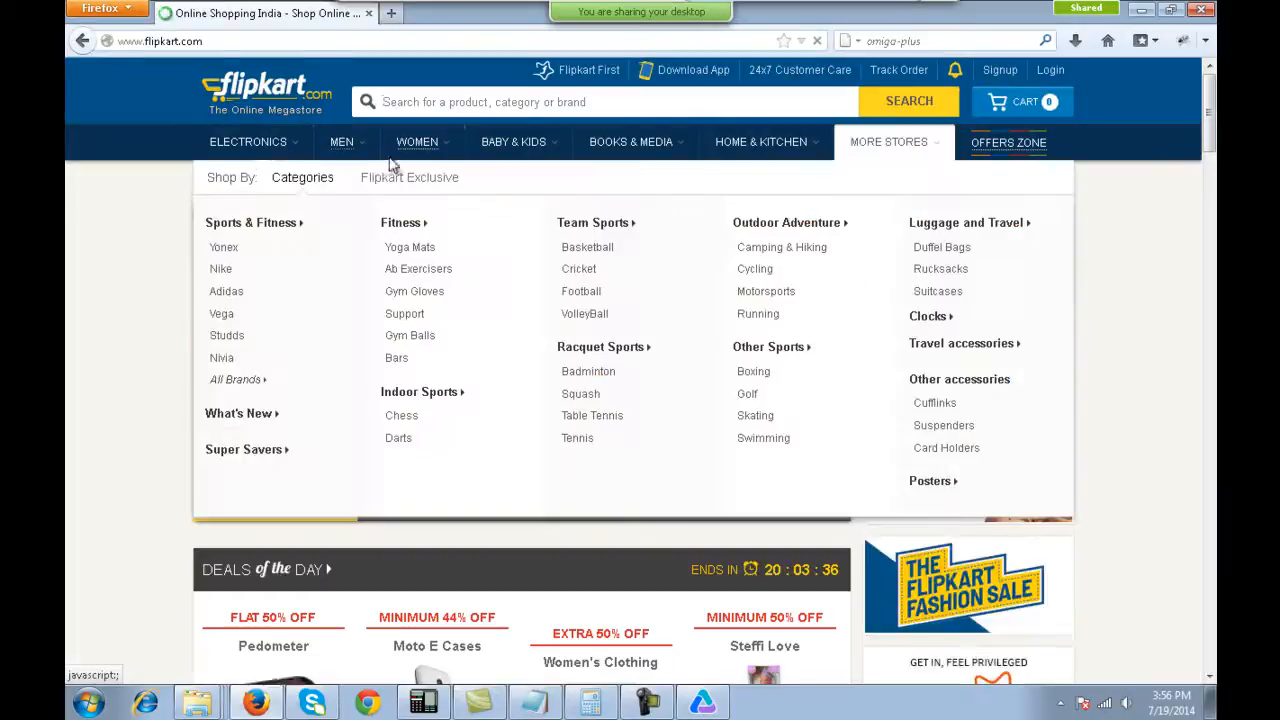
{"action": "mouse_move", "coordinate": [272, 152]}
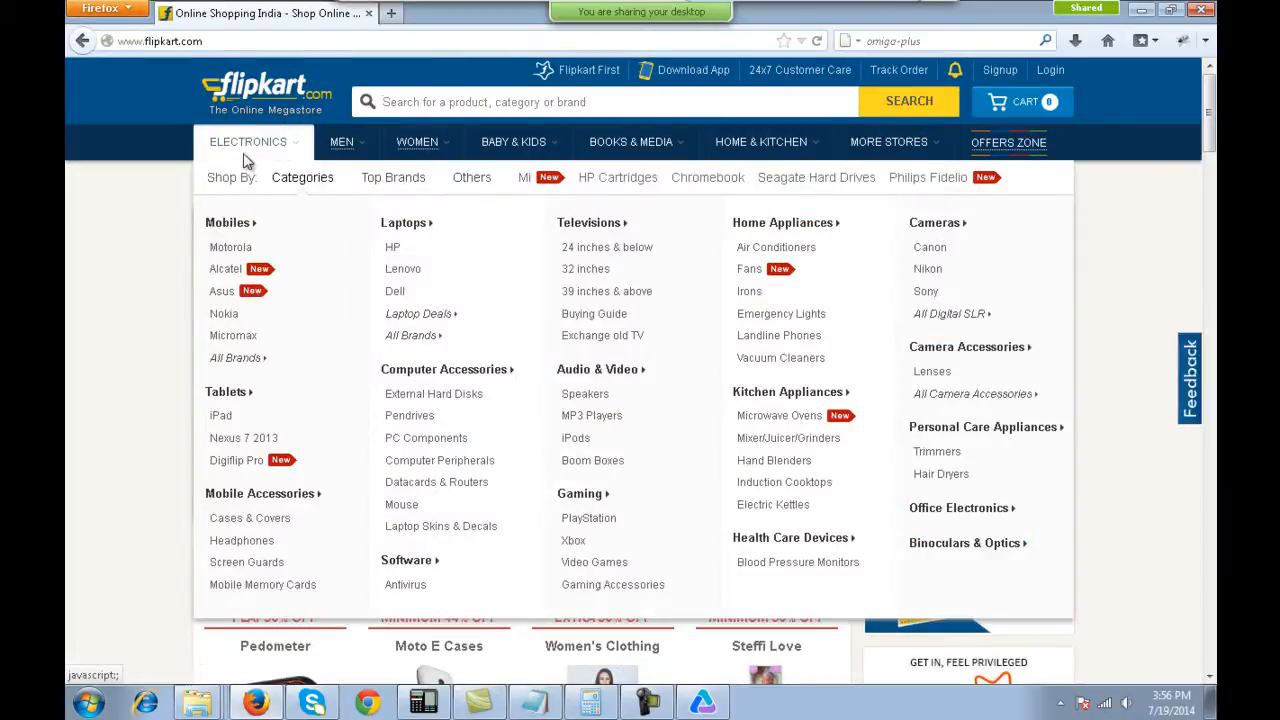
{"action": "left_click", "coordinate": [225, 226]}
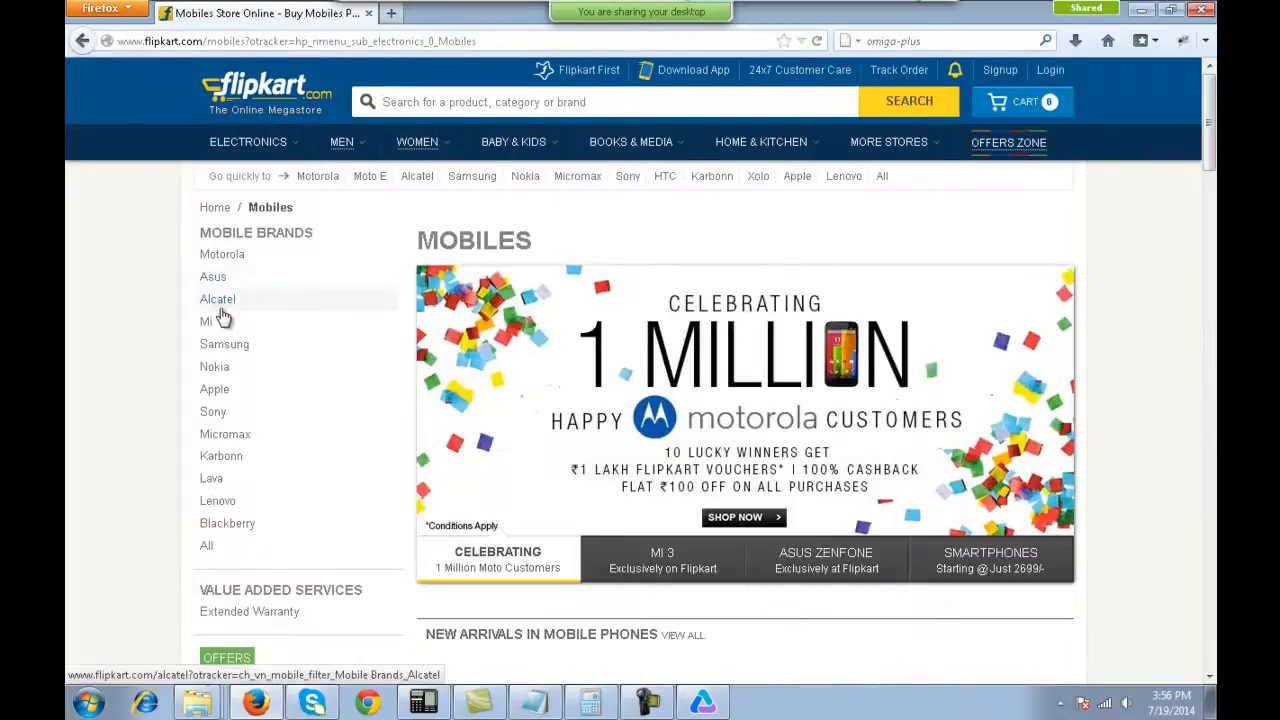
{"action": "left_click", "coordinate": [230, 345]}
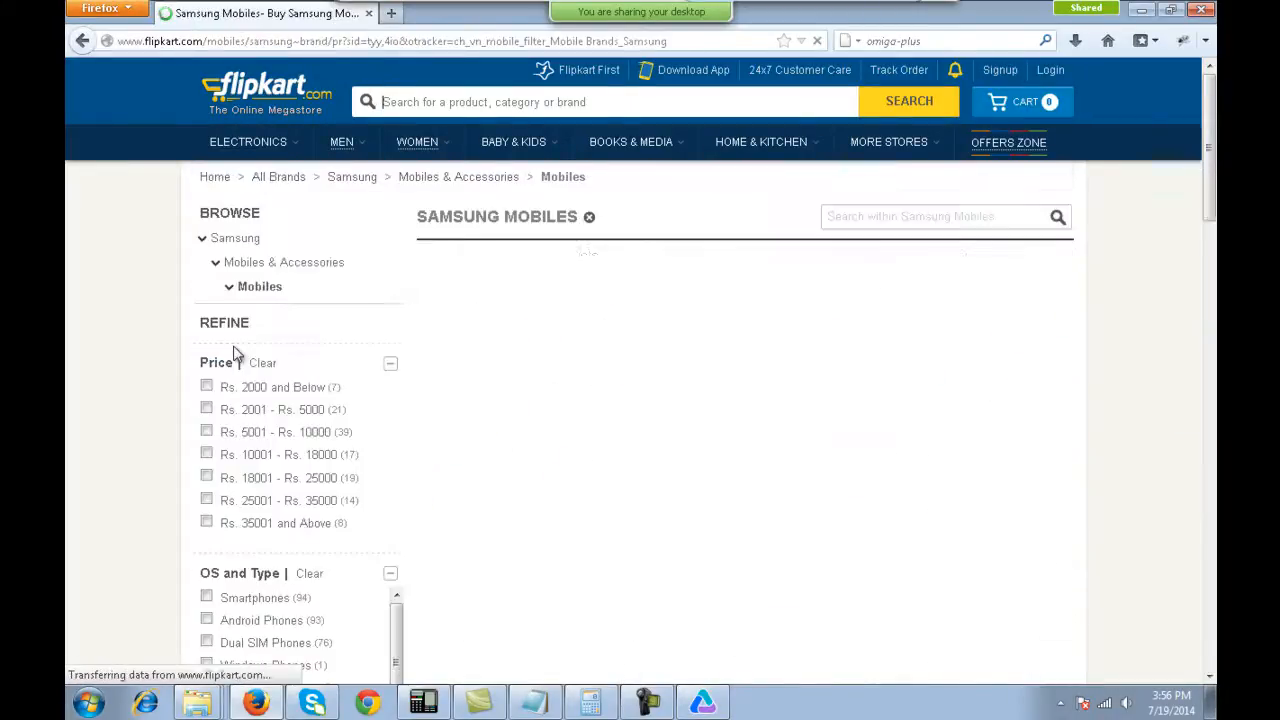
{"action": "left_click", "coordinate": [1005, 258]}
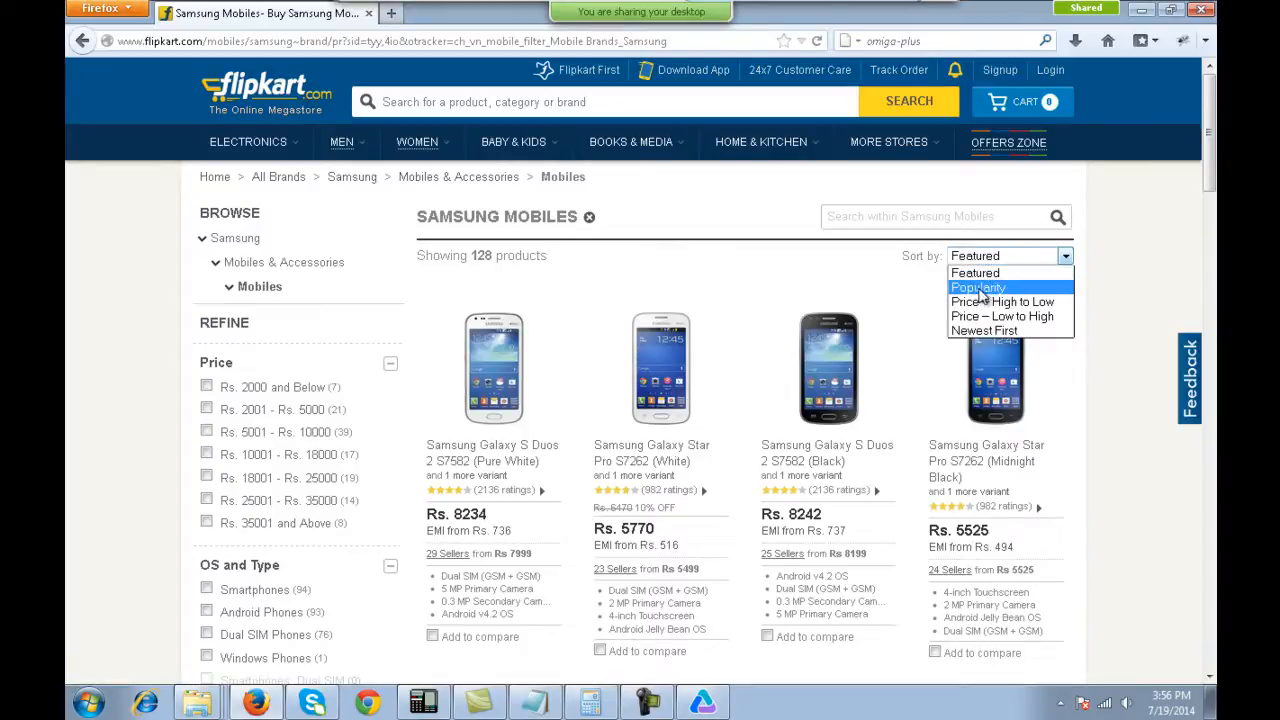
{"action": "left_click", "coordinate": [975, 289]}
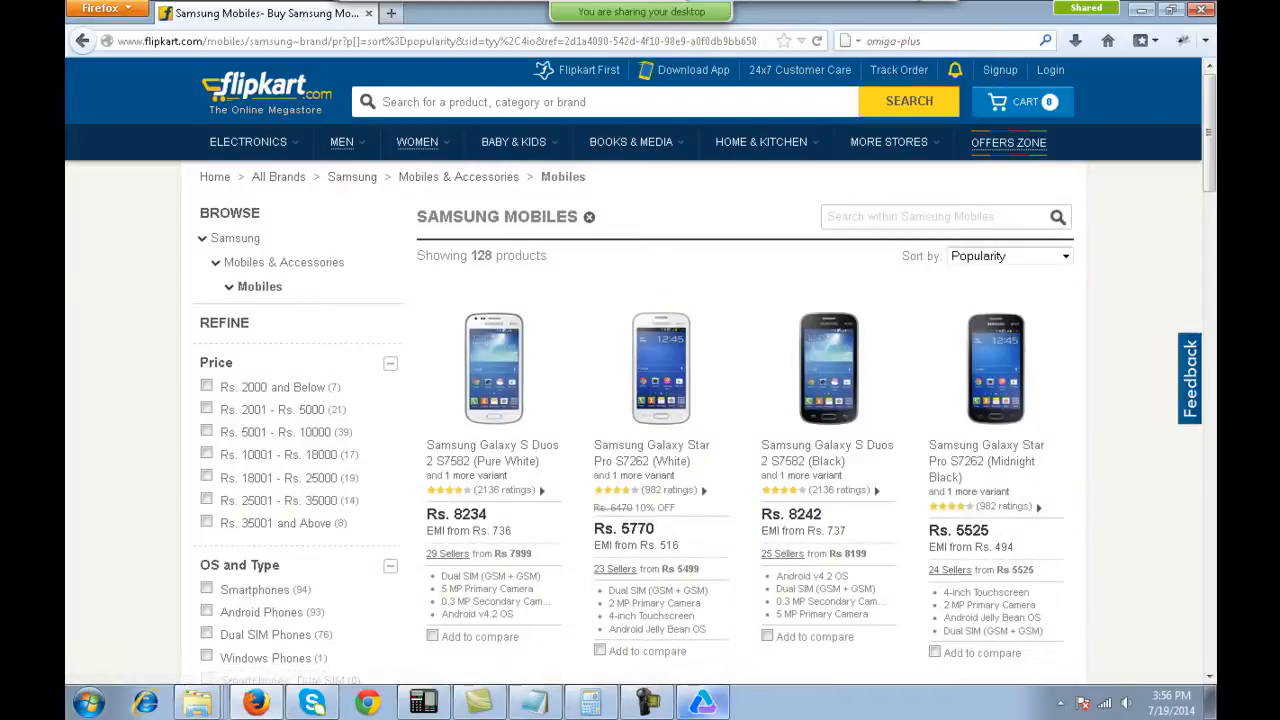
Switch back to UFT, open the Object Repository of Flow1, shift its window aside and open the Object Spy.
{"action": "left_click", "coordinate": [702, 703]}
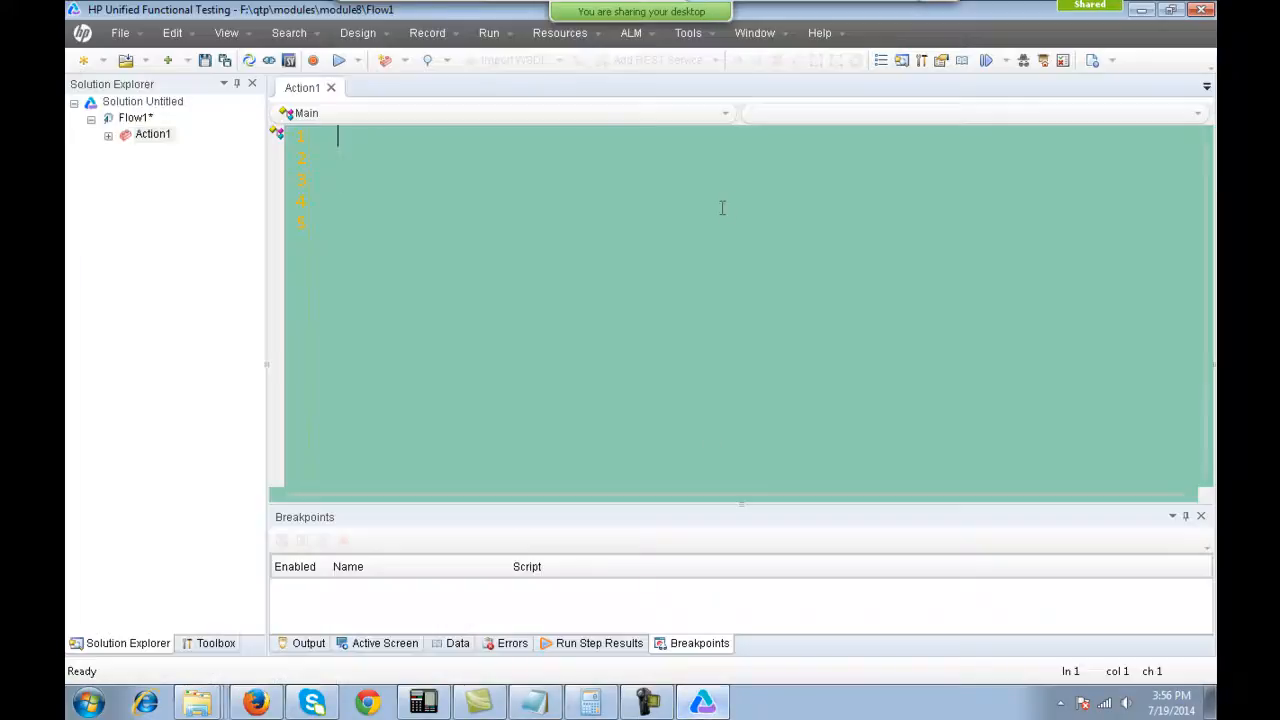
{"action": "left_click", "coordinate": [1043, 60]}
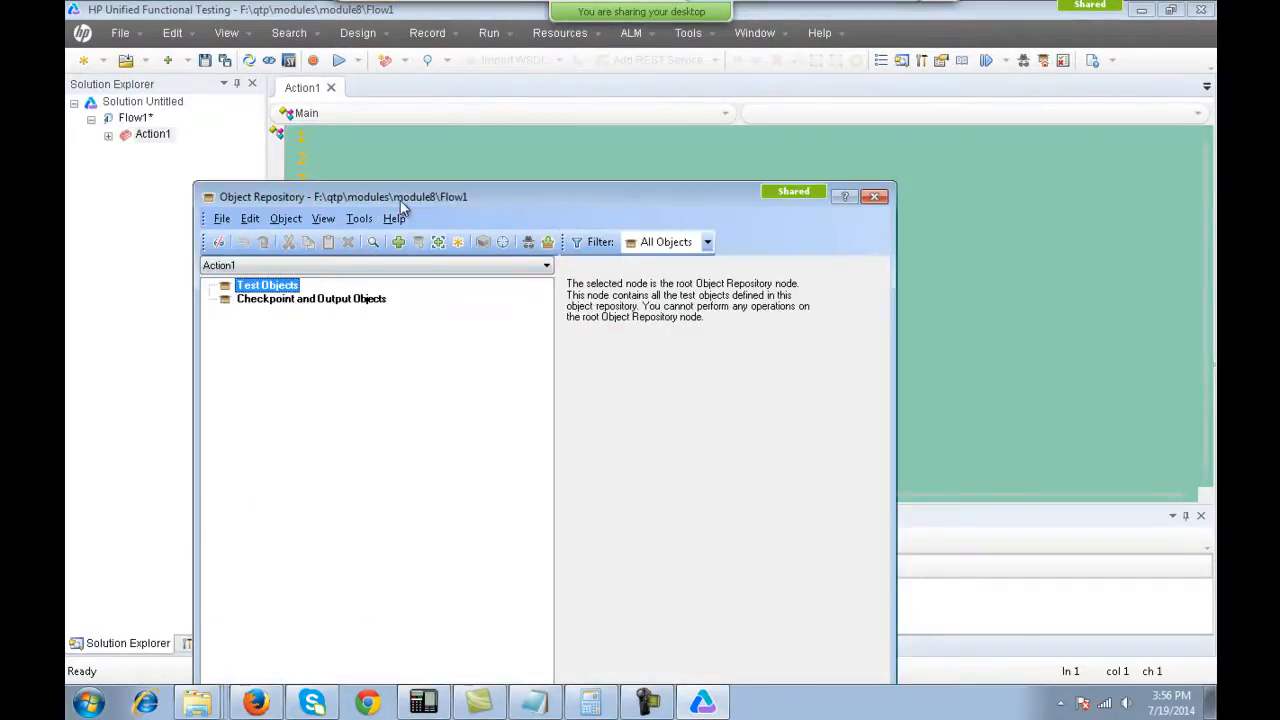
{"action": "left_click_drag", "start_coordinate": [405, 196], "coordinate": [691, 192]}
{"action": "left_click", "coordinate": [818, 240]}
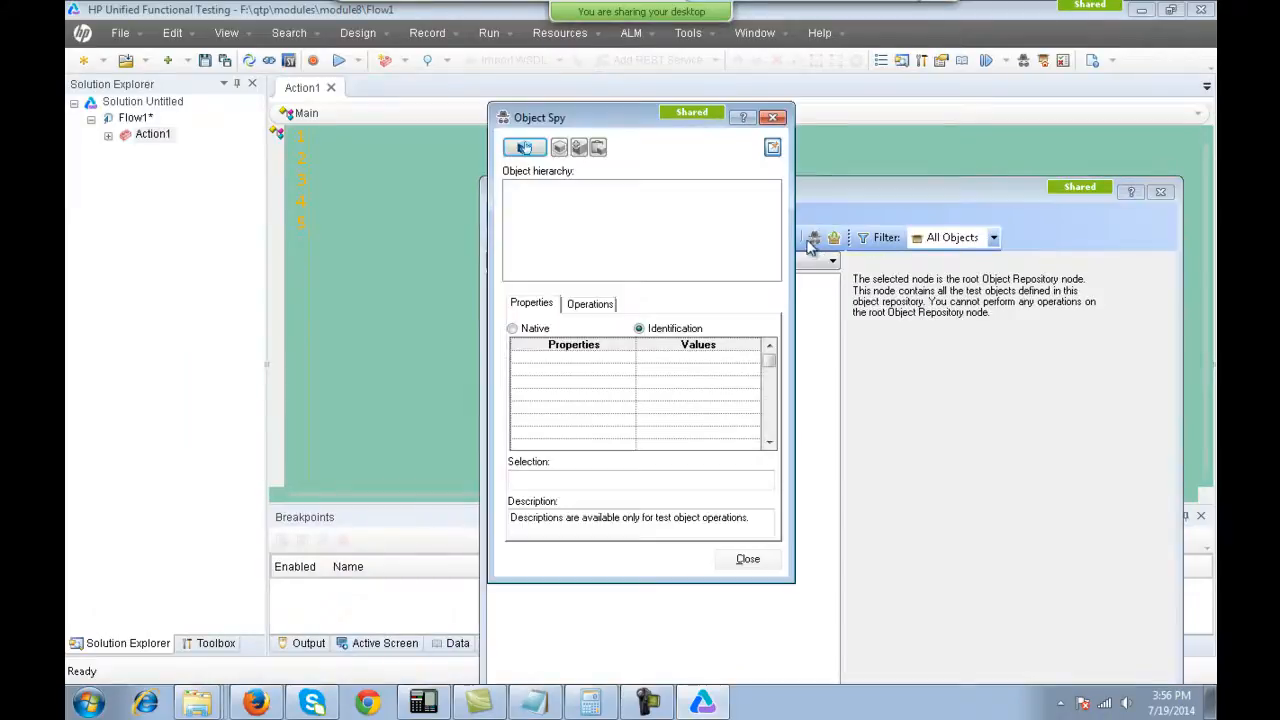
Switch to Firefox to return to the Flipkart home page, and come back to the Object Spy in UFT.
{"action": "left_click", "coordinate": [255, 703]}
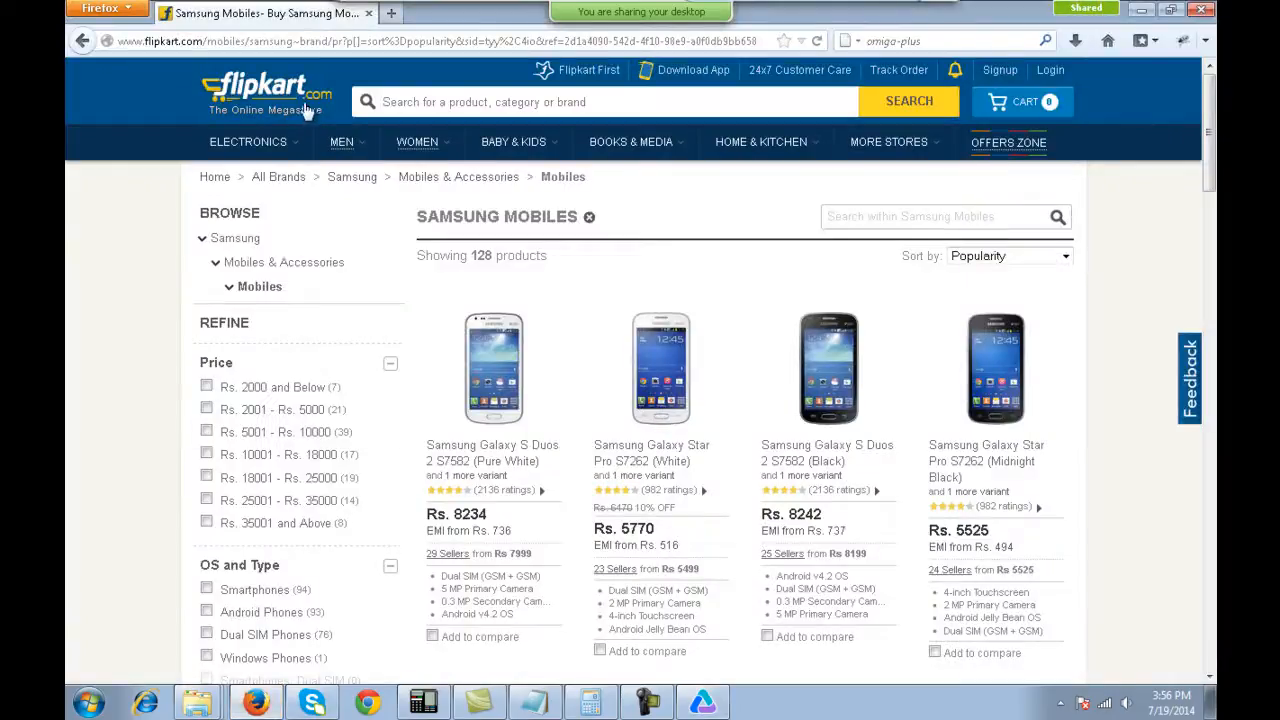
{"action": "left_click", "coordinate": [270, 88]}
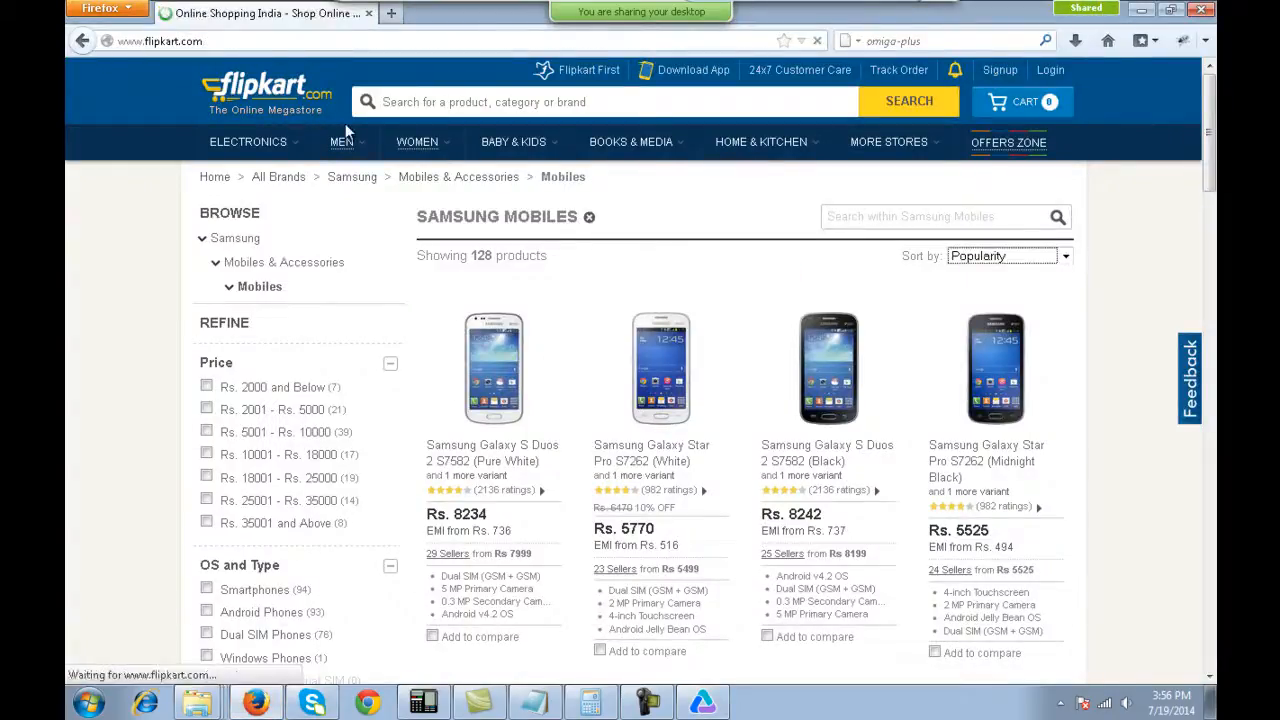
{"action": "mouse_move", "coordinate": [267, 170]}
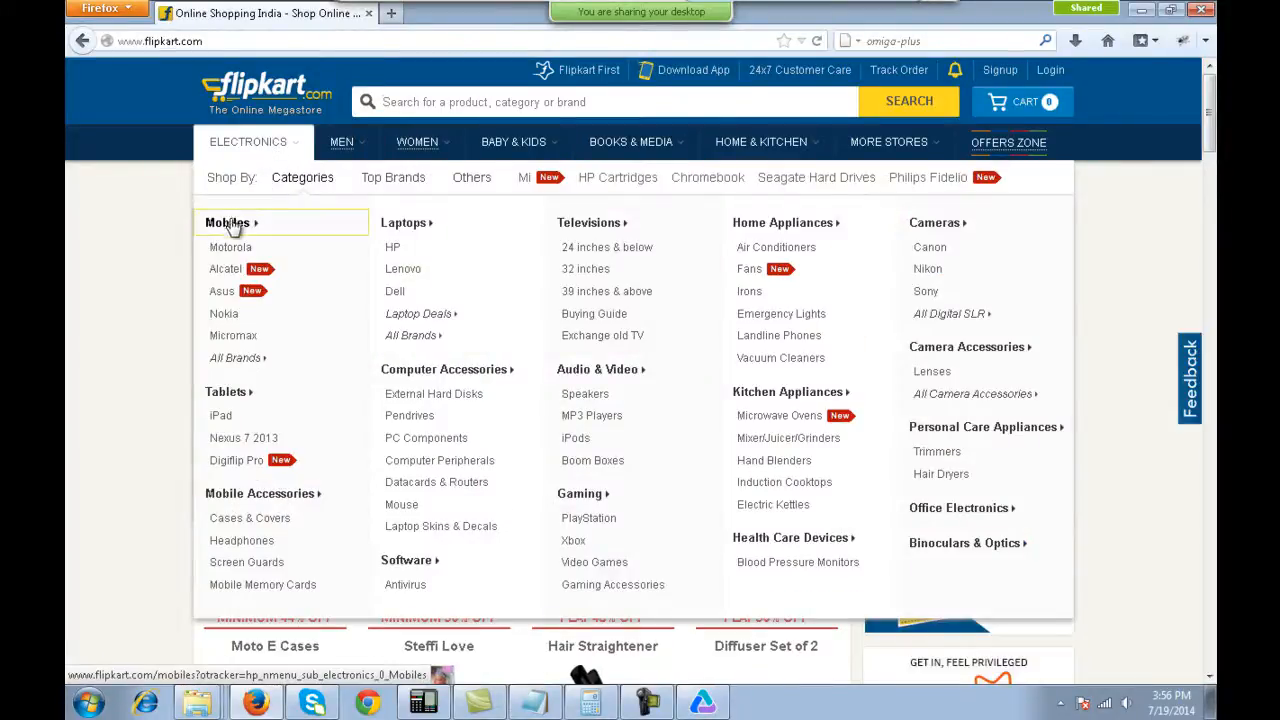
{"action": "key", "text": "alt+Tab"}
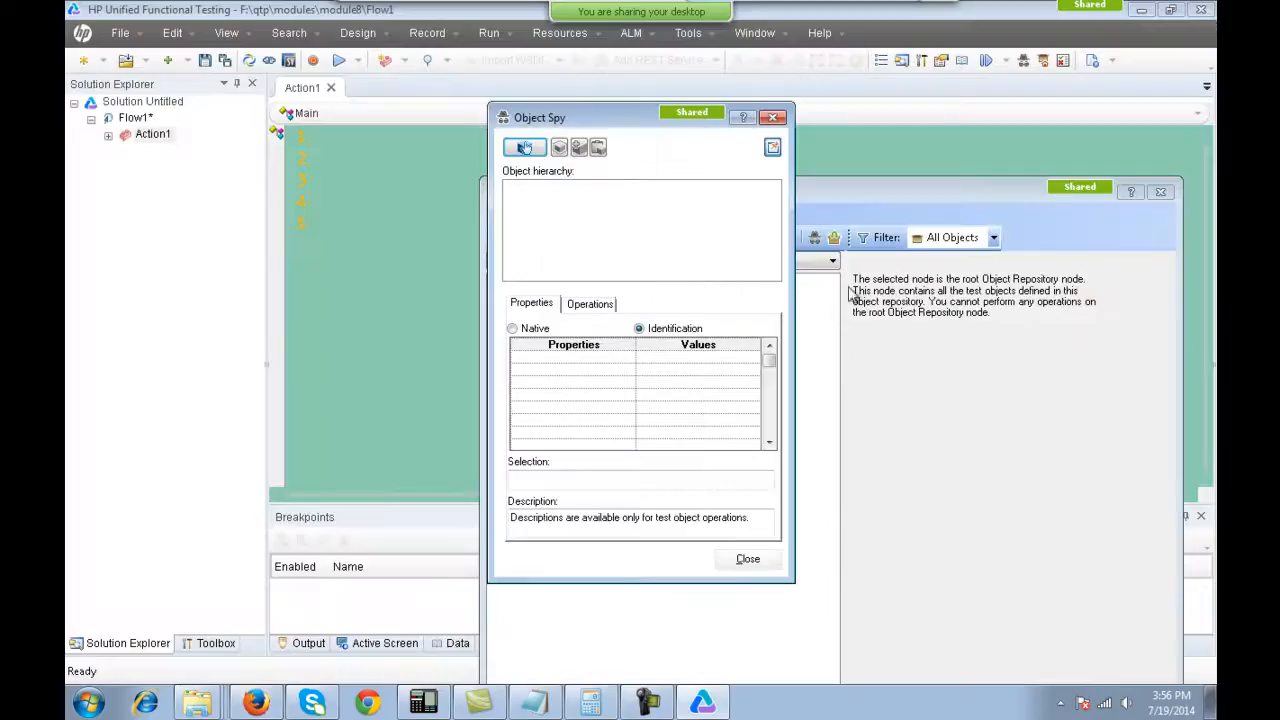
Spy the Mobiles link under Electronics on the Flipkart home page, add it to the object repository and move the Object Spy off the object tree.
{"action": "left_click", "coordinate": [524, 147]}
{"action": "left_click", "coordinate": [386, 158]}
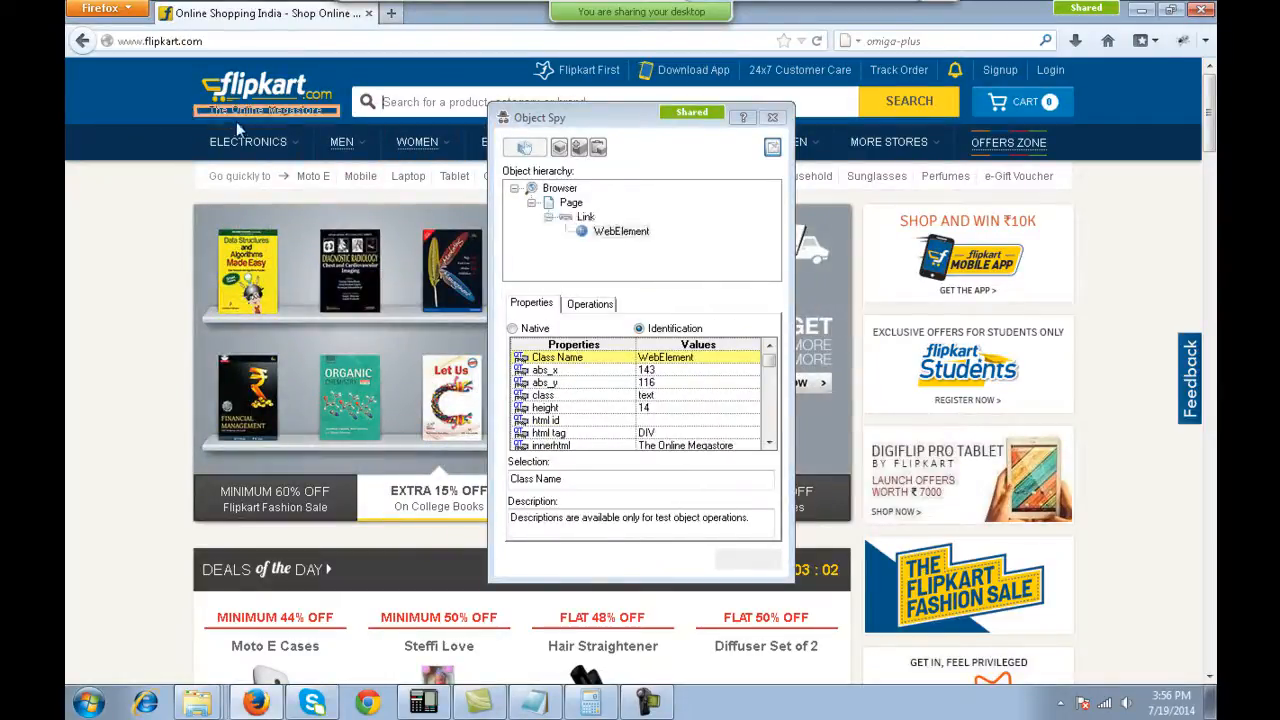
{"action": "left_click", "coordinate": [290, 143]}
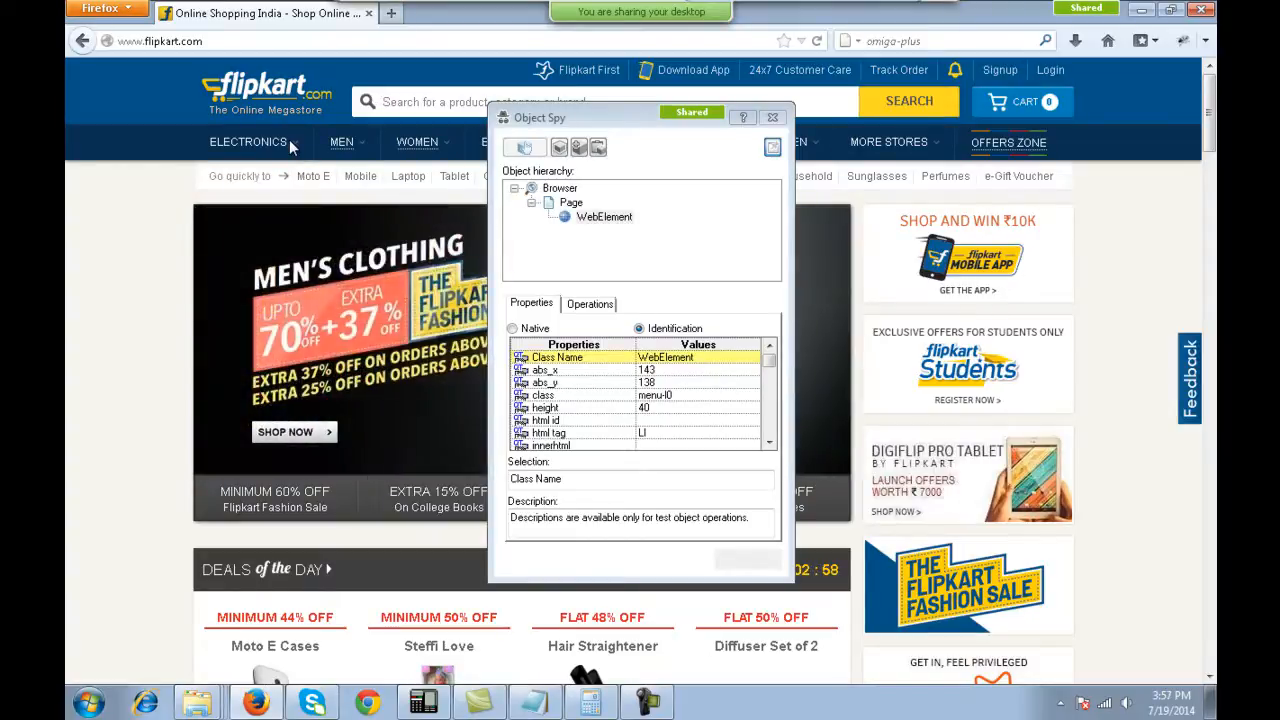
{"action": "mouse_move", "coordinate": [288, 145]}
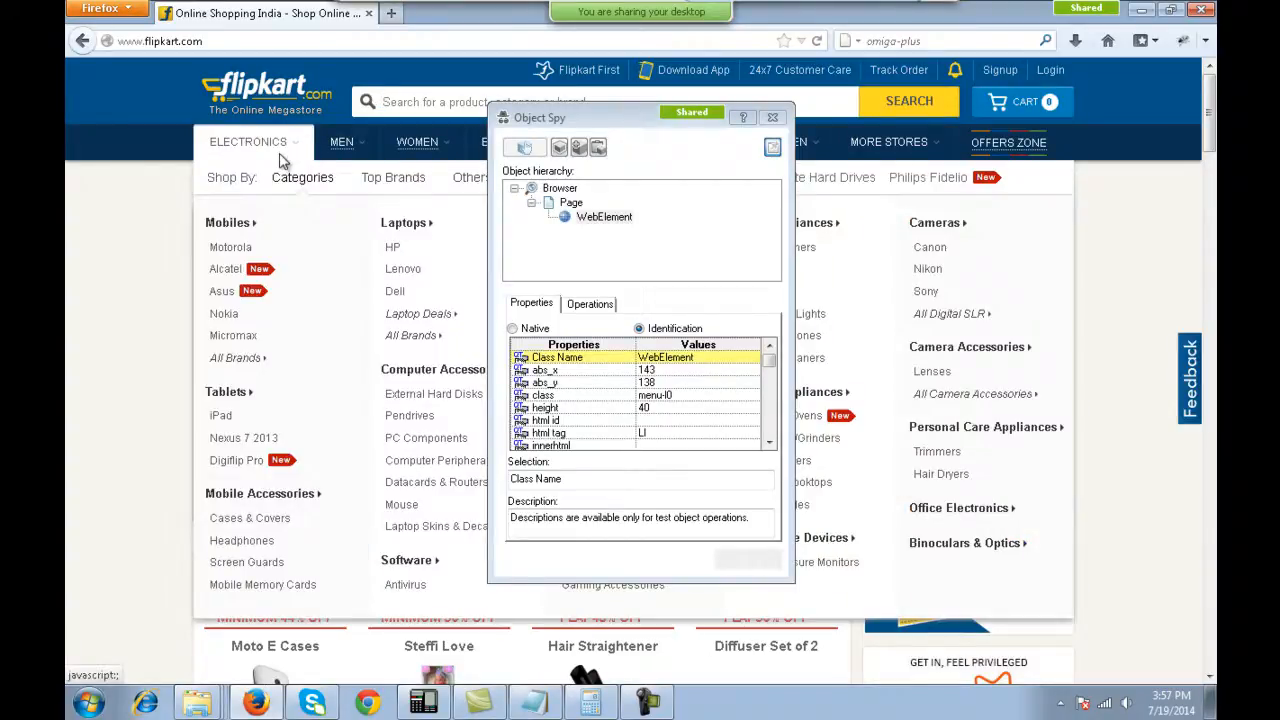
{"action": "left_click", "coordinate": [228, 224]}
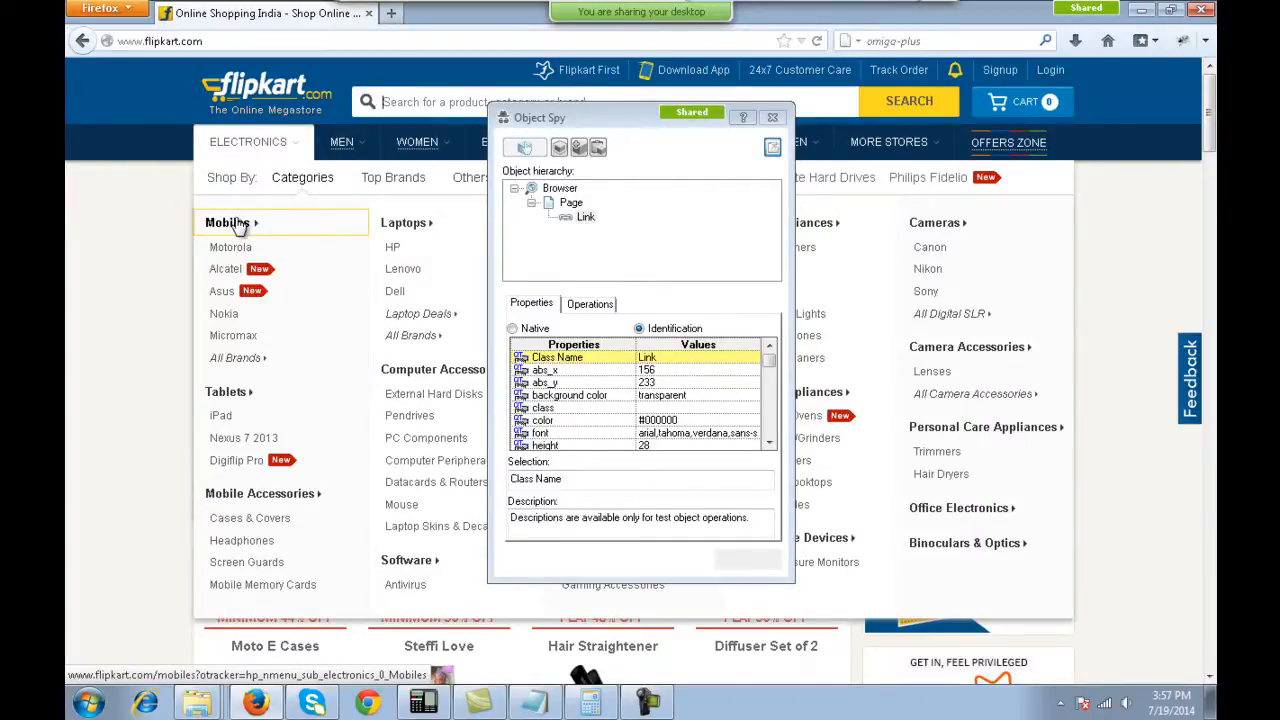
{"action": "left_click", "coordinate": [240, 225]}
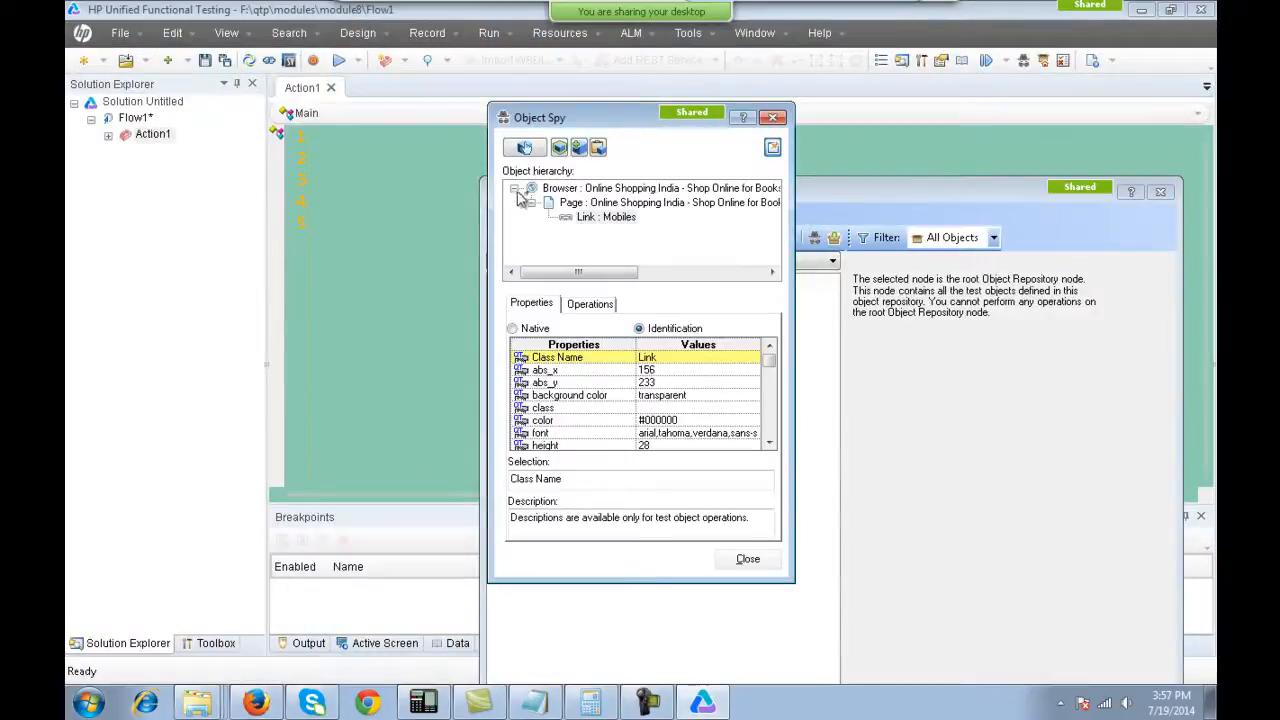
{"action": "left_click", "coordinate": [579, 148]}
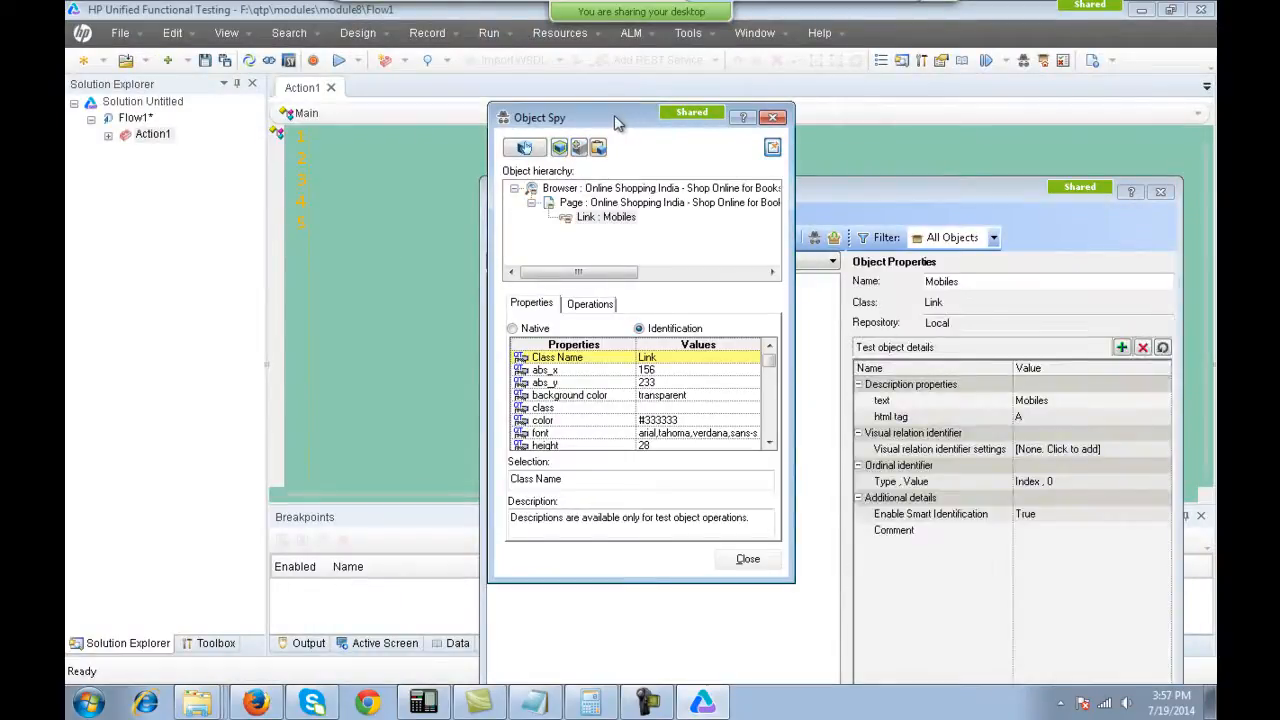
{"action": "left_click_drag", "start_coordinate": [622, 118], "coordinate": [985, 243]}
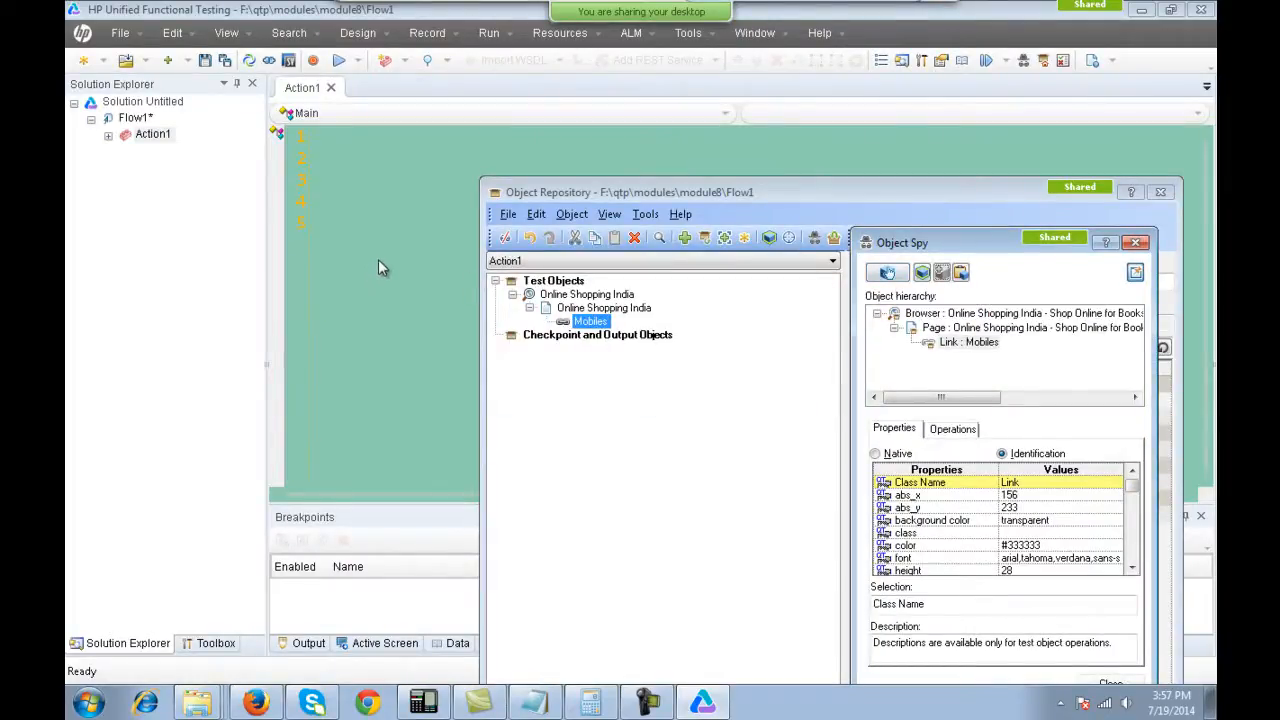
Switch to Firefox and open the Mobiles store from the Electronics categories.
{"action": "left_click", "coordinate": [256, 703]}
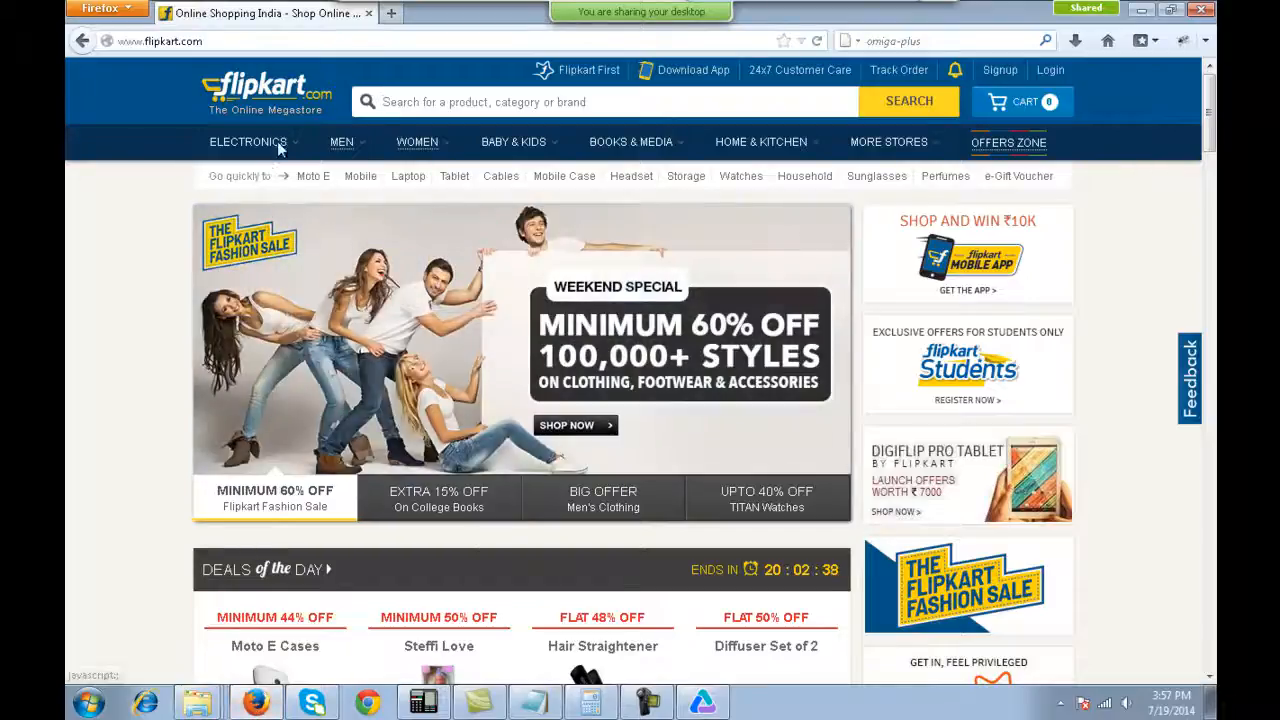
{"action": "mouse_move", "coordinate": [248, 141]}
{"action": "left_click", "coordinate": [249, 229]}
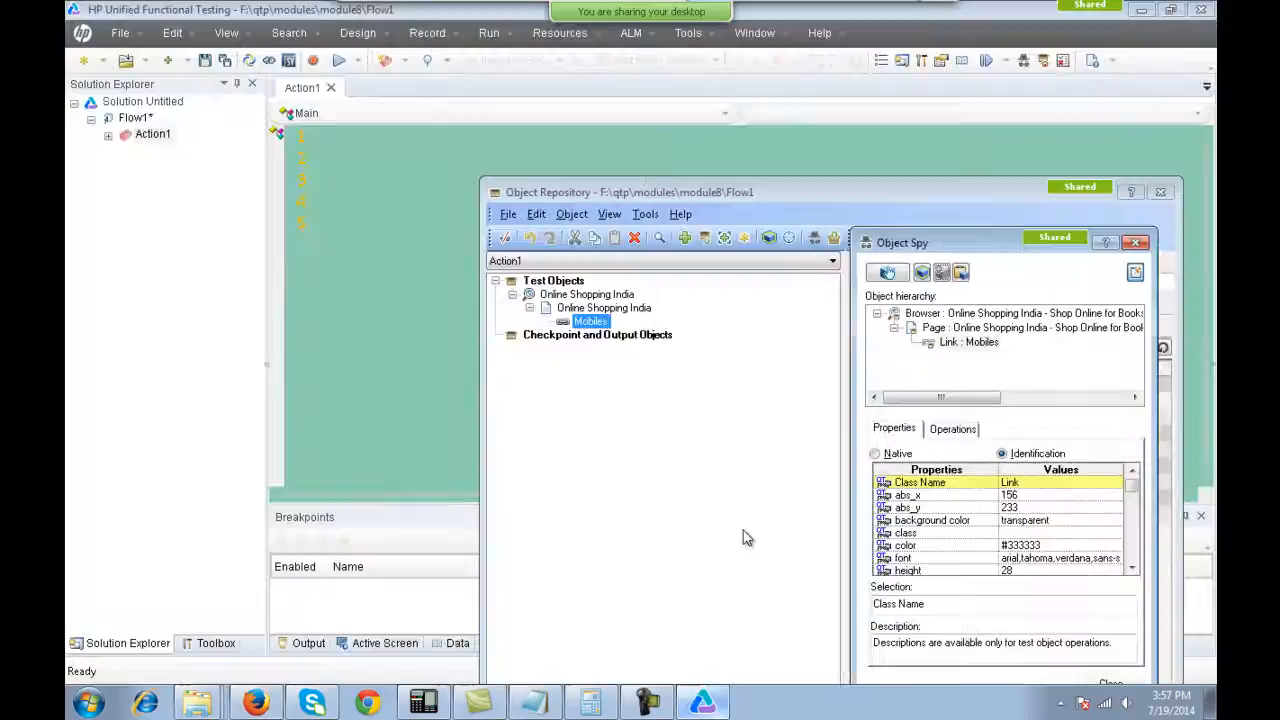
Switch back to UFT, spy the Samsung brand link on the Mobiles page and add it to the object repository.
{"action": "left_click", "coordinate": [703, 703]}
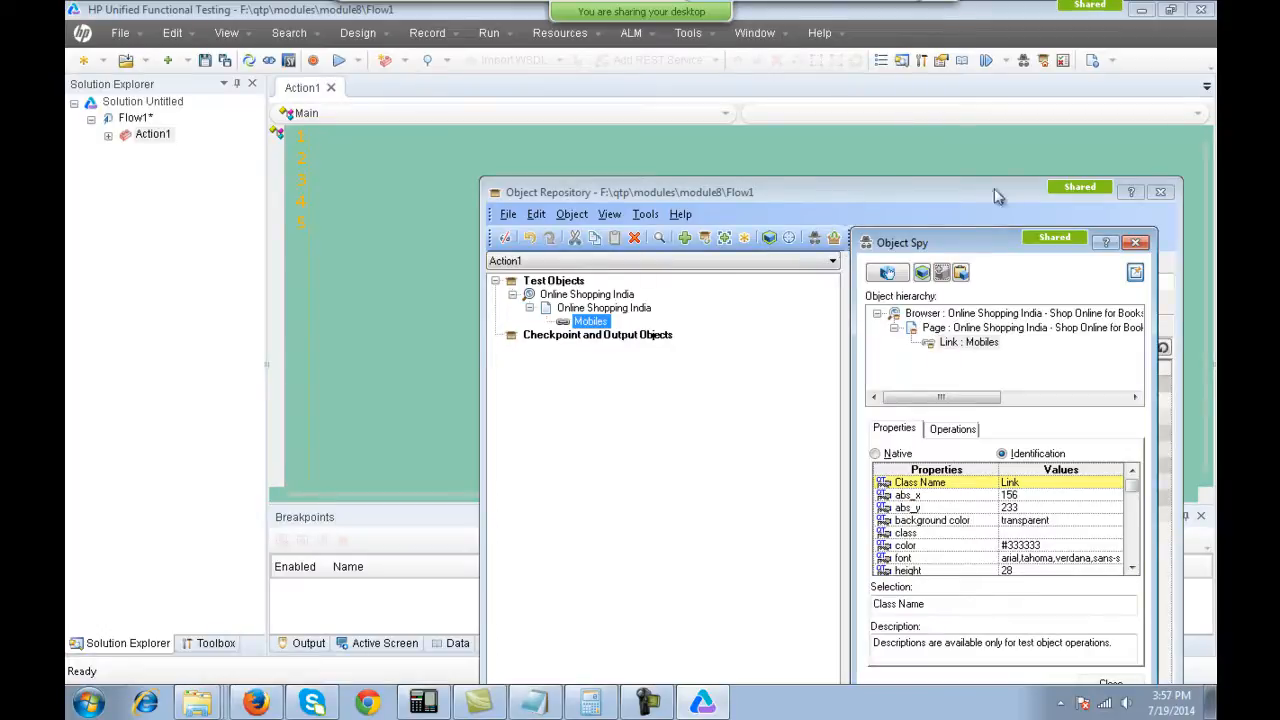
{"action": "left_click", "coordinate": [886, 274]}
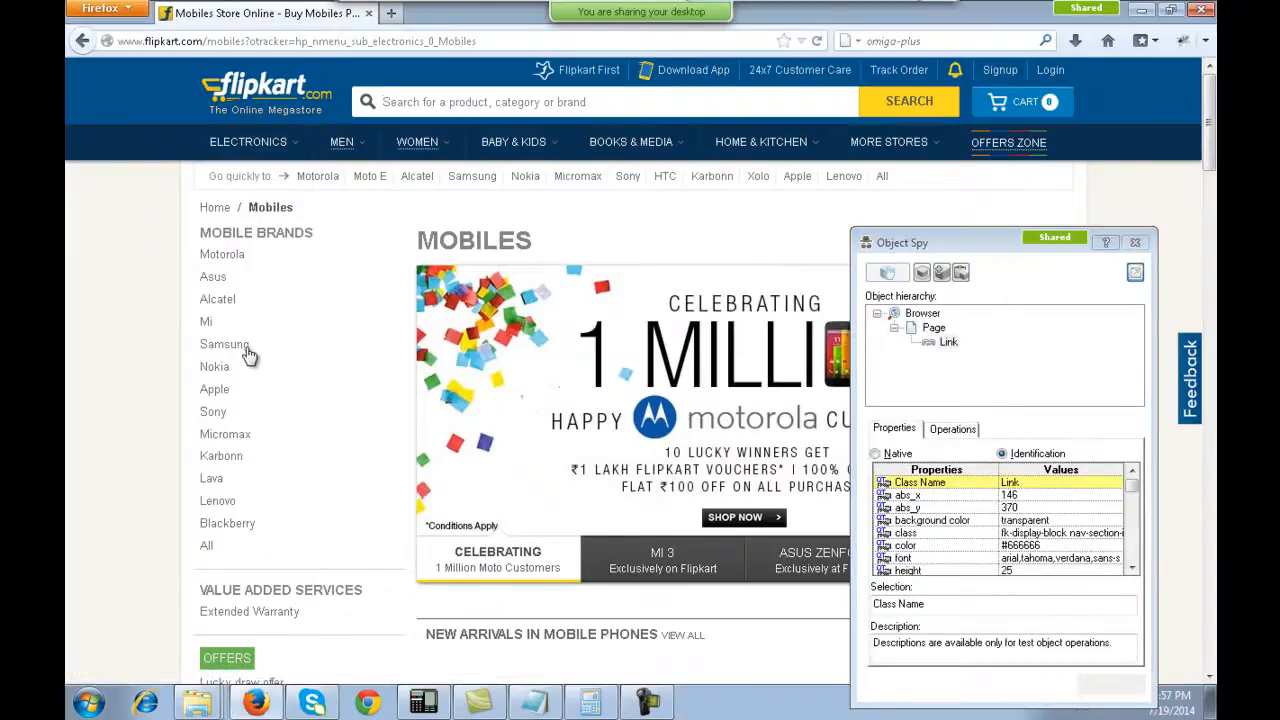
{"action": "left_click", "coordinate": [248, 356]}
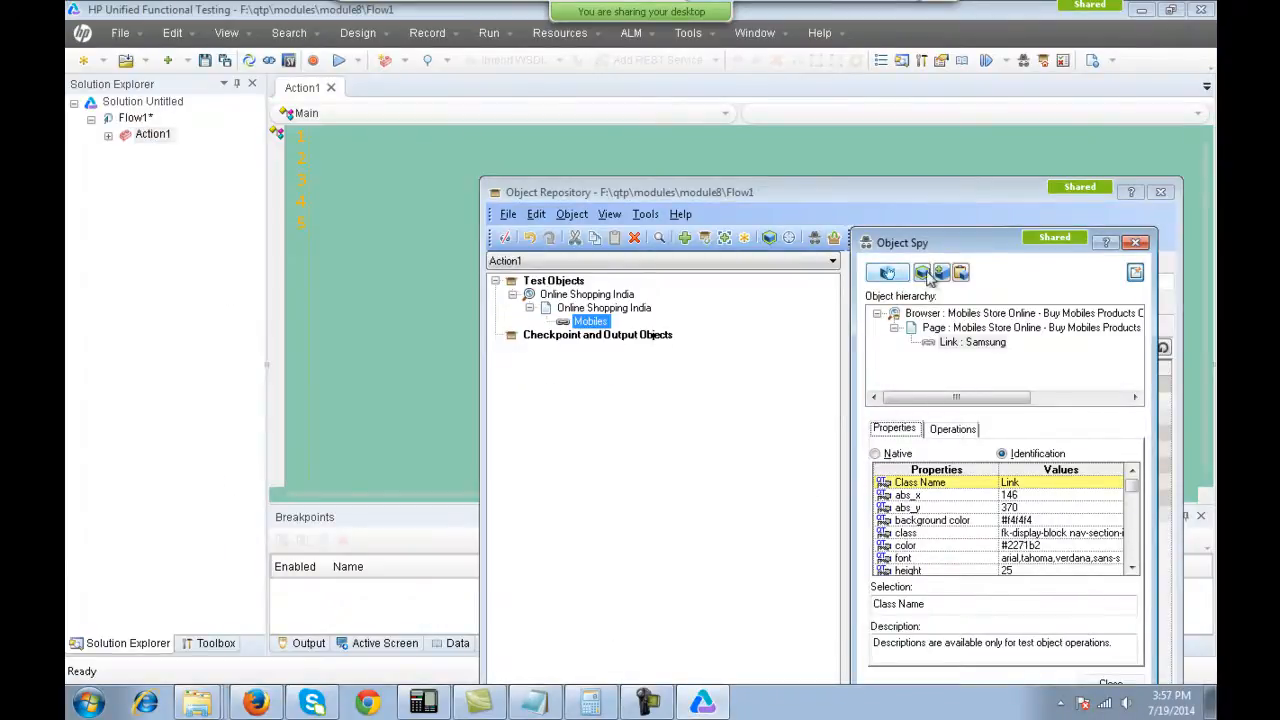
{"action": "left_click", "coordinate": [924, 274]}
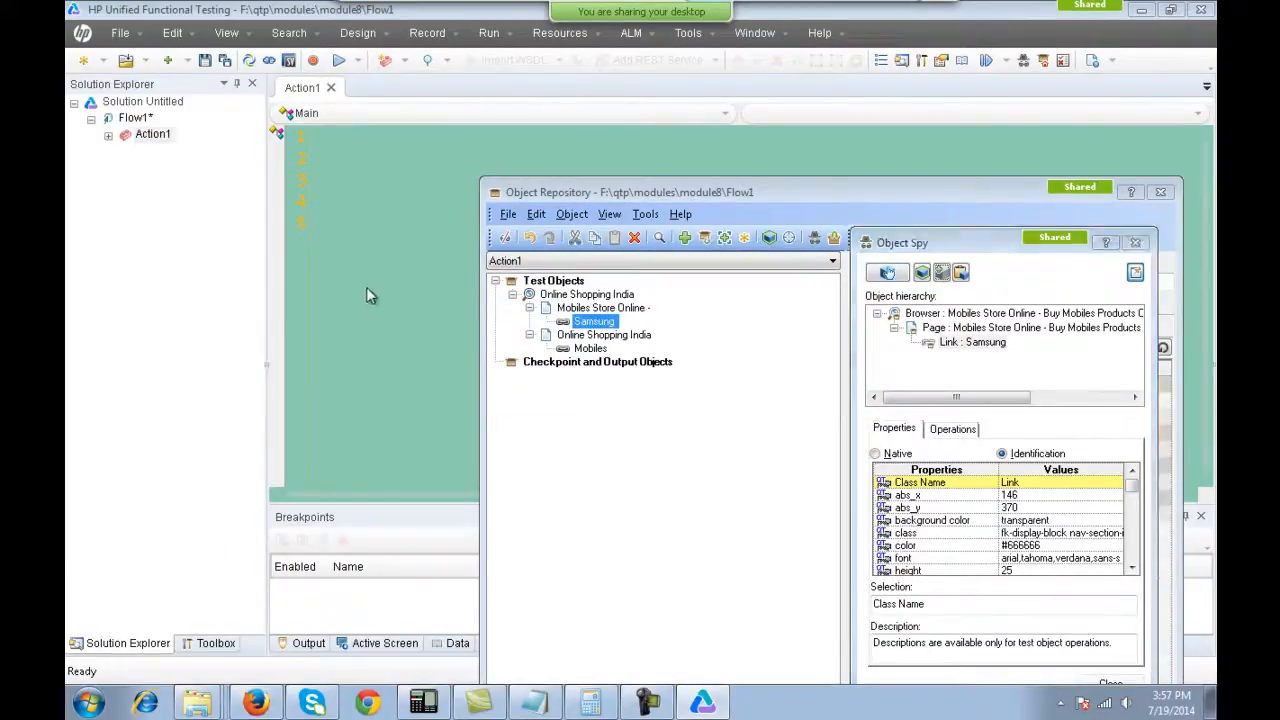
Switch to Firefox, open the Samsung mobiles listing and look at its Sort by options.
{"action": "left_click", "coordinate": [278, 704]}
{"action": "left_click", "coordinate": [236, 350]}
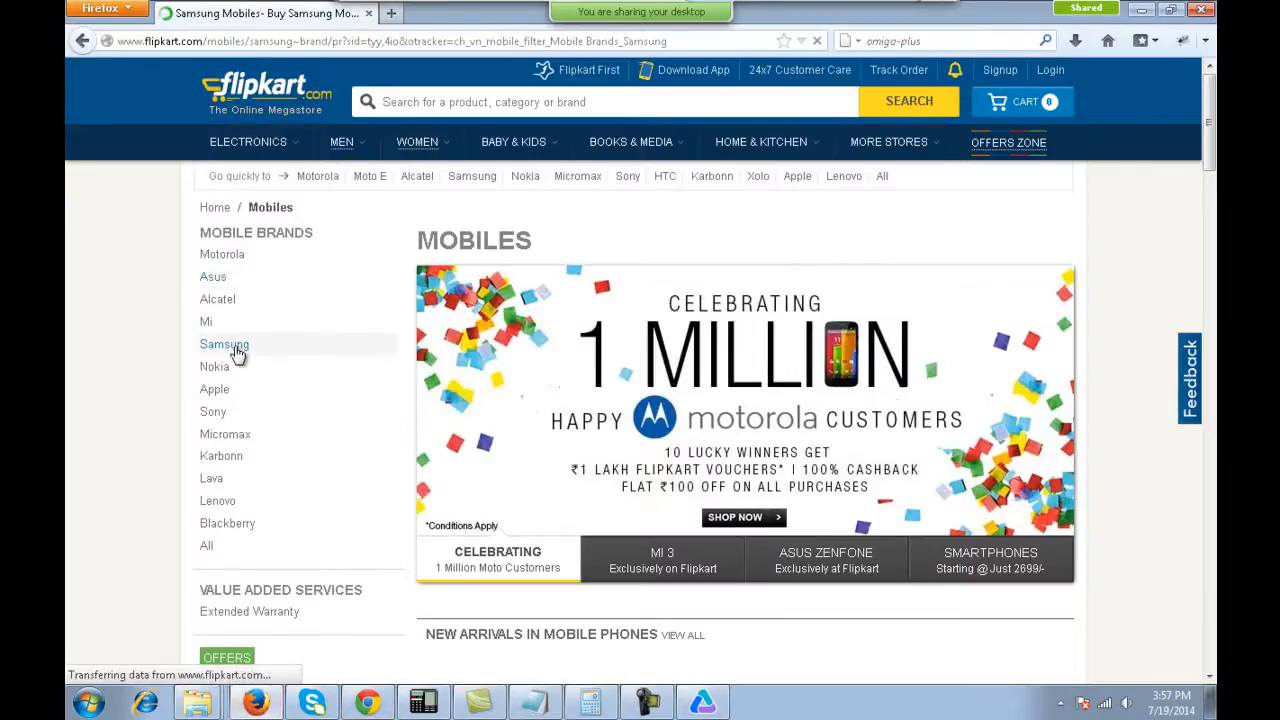
{"action": "left_click", "coordinate": [997, 257]}
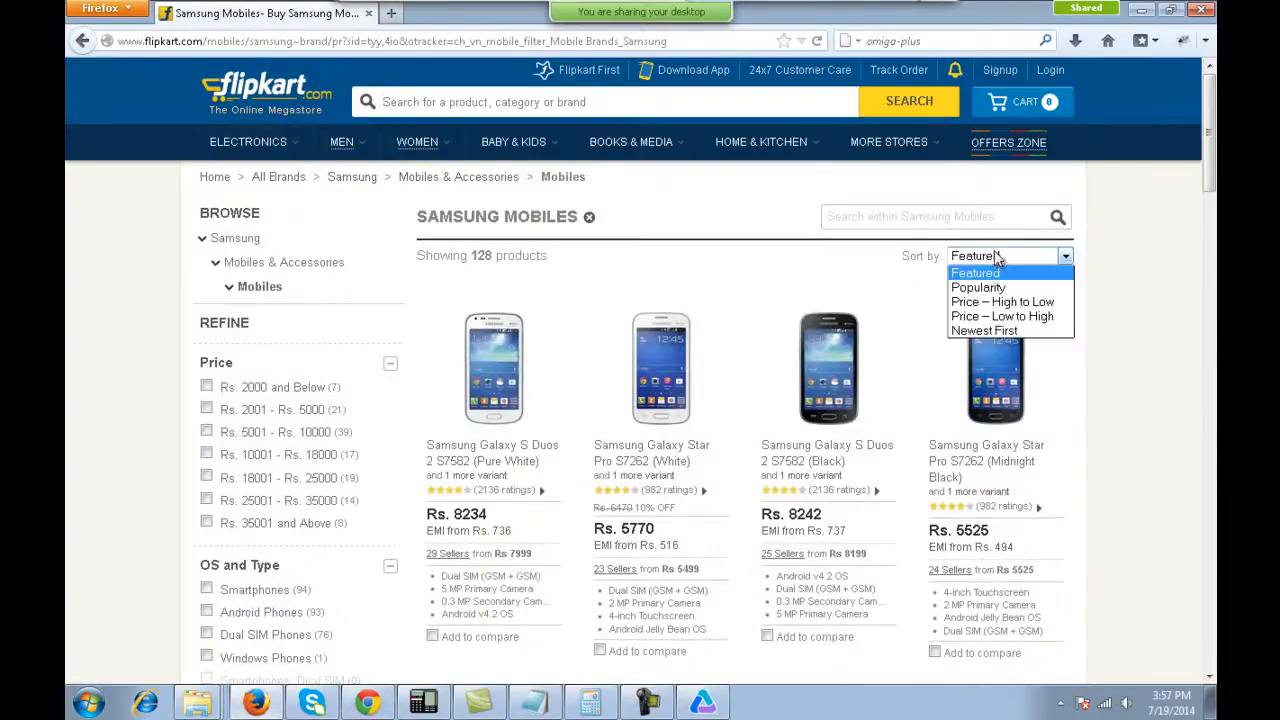
{"action": "left_click", "coordinate": [1143, 251]}
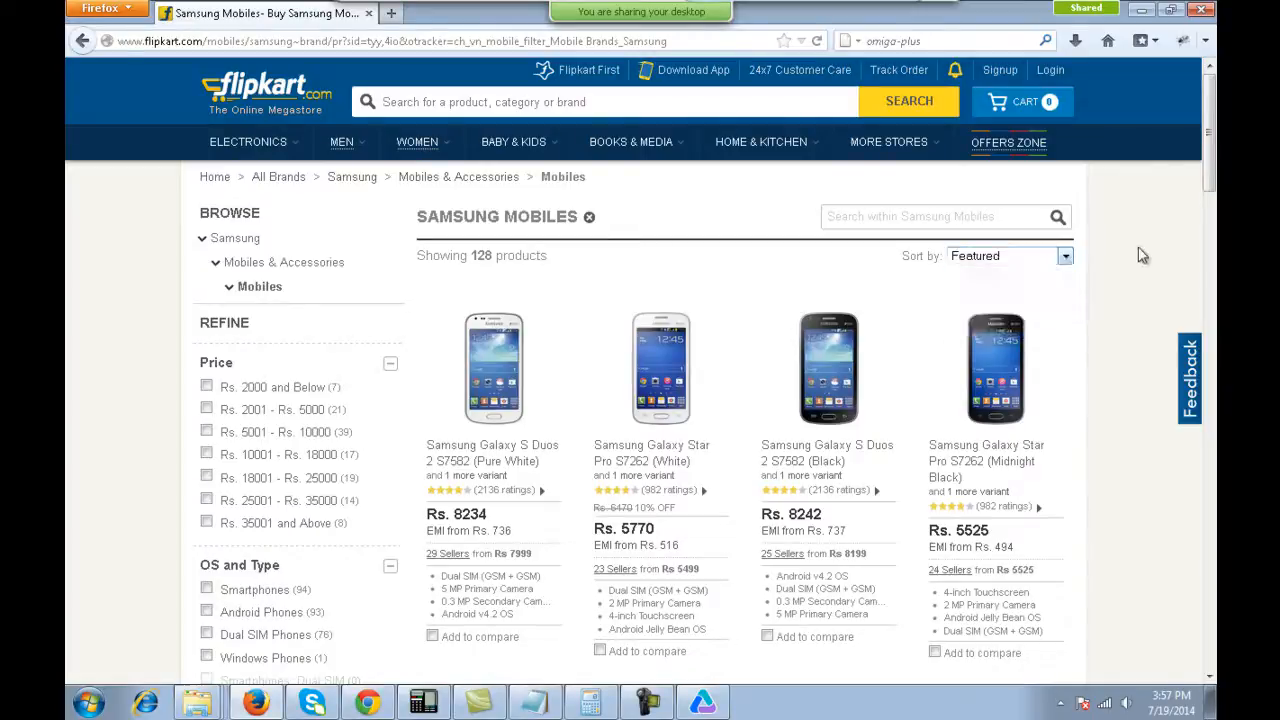
Switch back to UFT, add the spied Sort by list of the Samsung page to the object repository and close the Object Spy.
{"action": "left_click", "coordinate": [702, 704]}
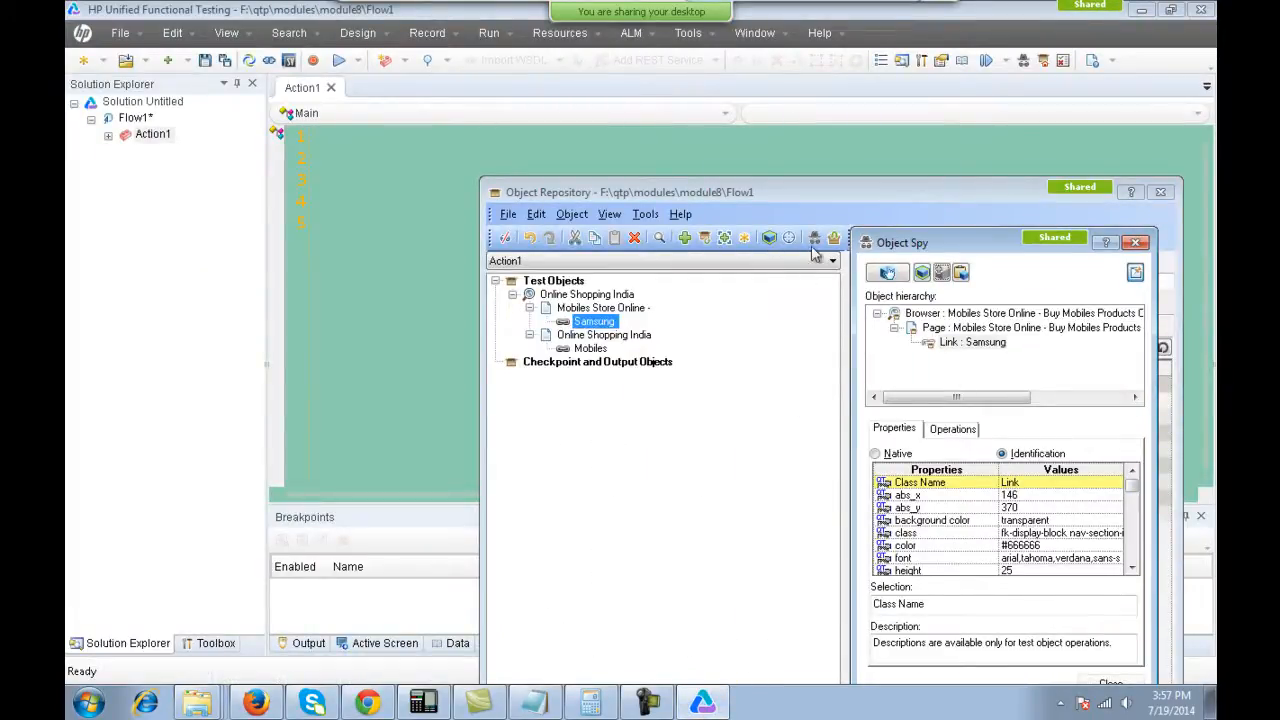
{"action": "left_click", "coordinate": [887, 272]}
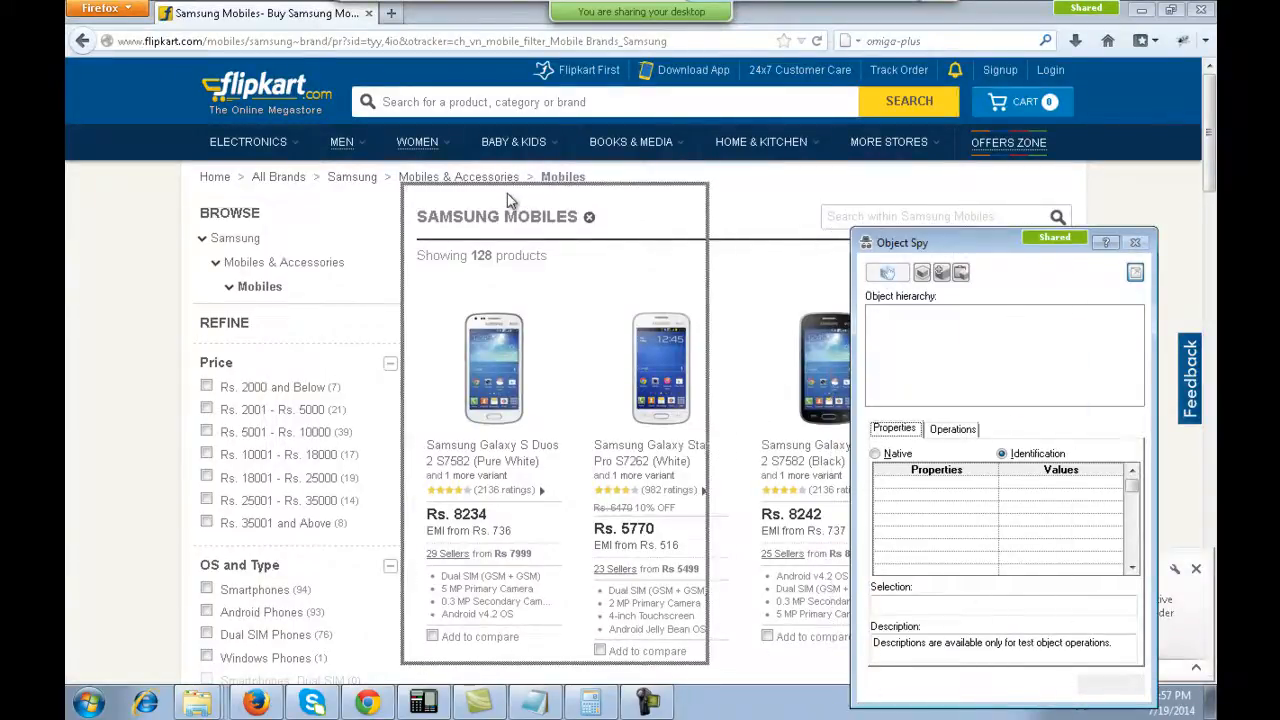
{"action": "left_click", "coordinate": [1005, 260]}
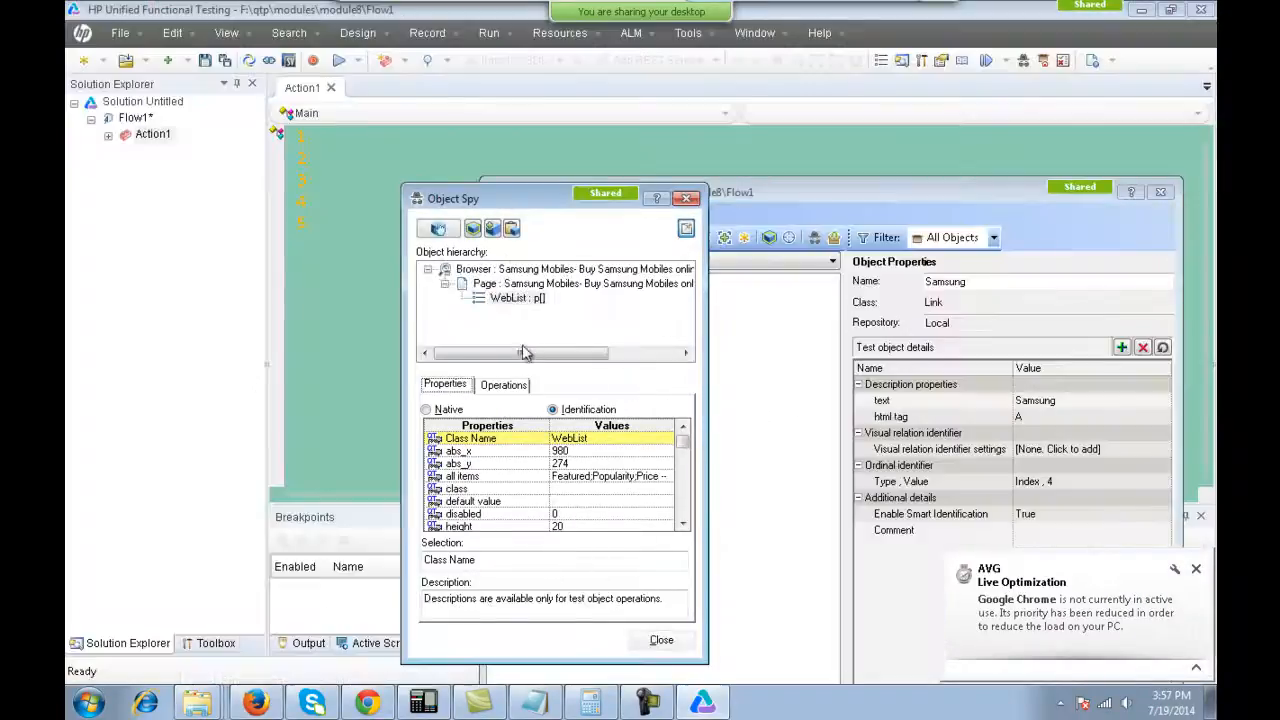
{"action": "left_click", "coordinate": [493, 229]}
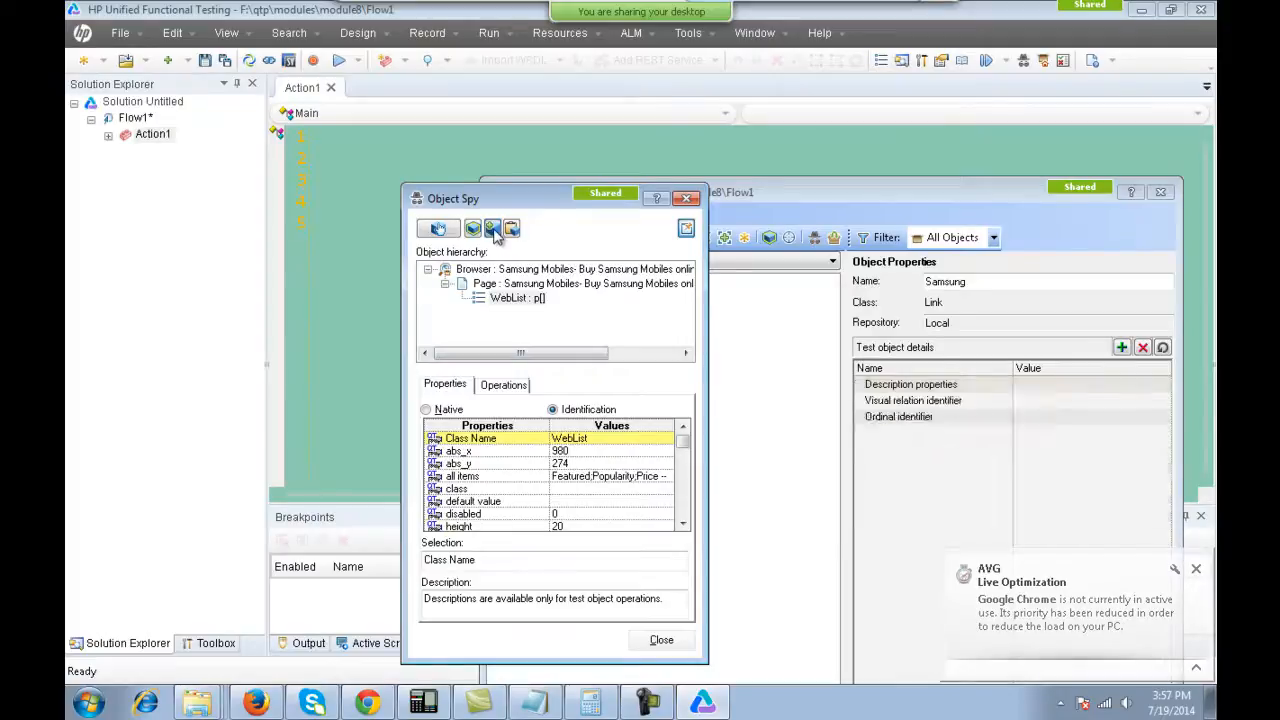
{"action": "left_click", "coordinate": [687, 198]}
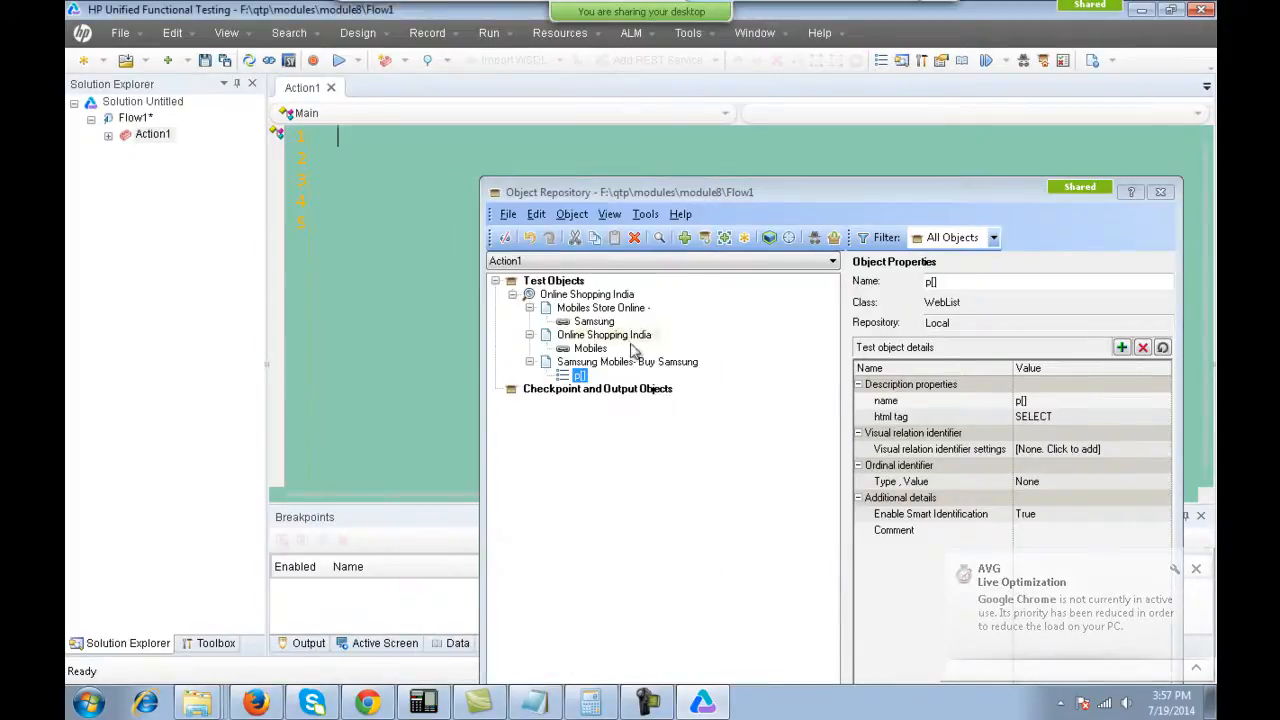
Rename the p[] WebList object in the repository to DropList.
{"action": "left_click", "coordinate": [579, 376]}
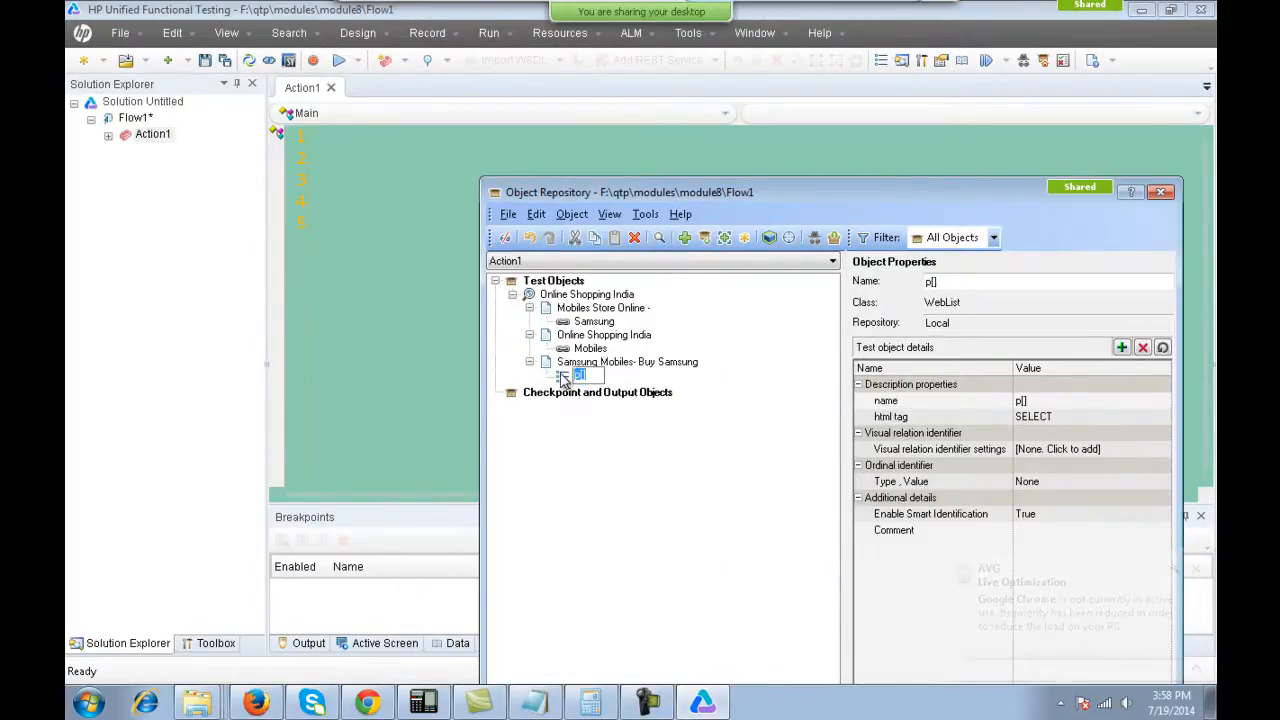
{"action": "left_click", "coordinate": [564, 379]}
{"action": "left_click", "coordinate": [956, 280]}
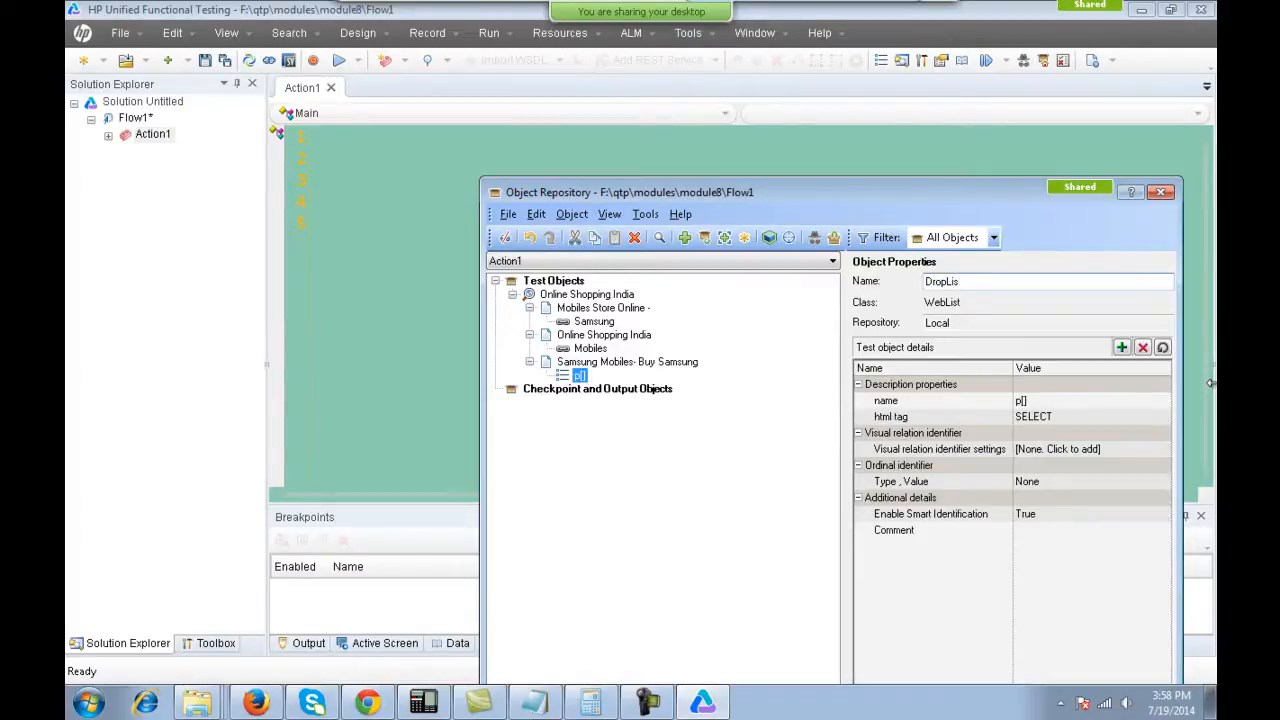
{"action": "left_click", "coordinate": [646, 552]}
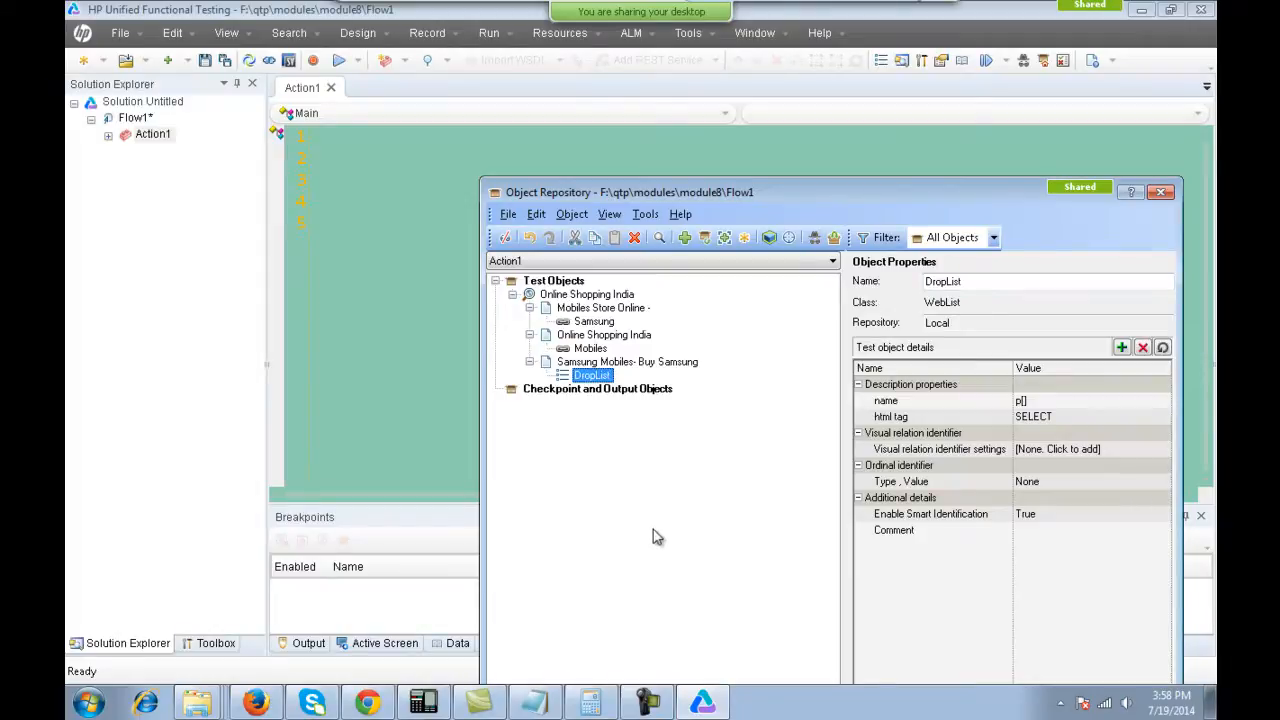
Rename the Online Shopping India page object that holds the Mobiles link to Page1.
{"action": "left_click", "coordinate": [610, 336]}
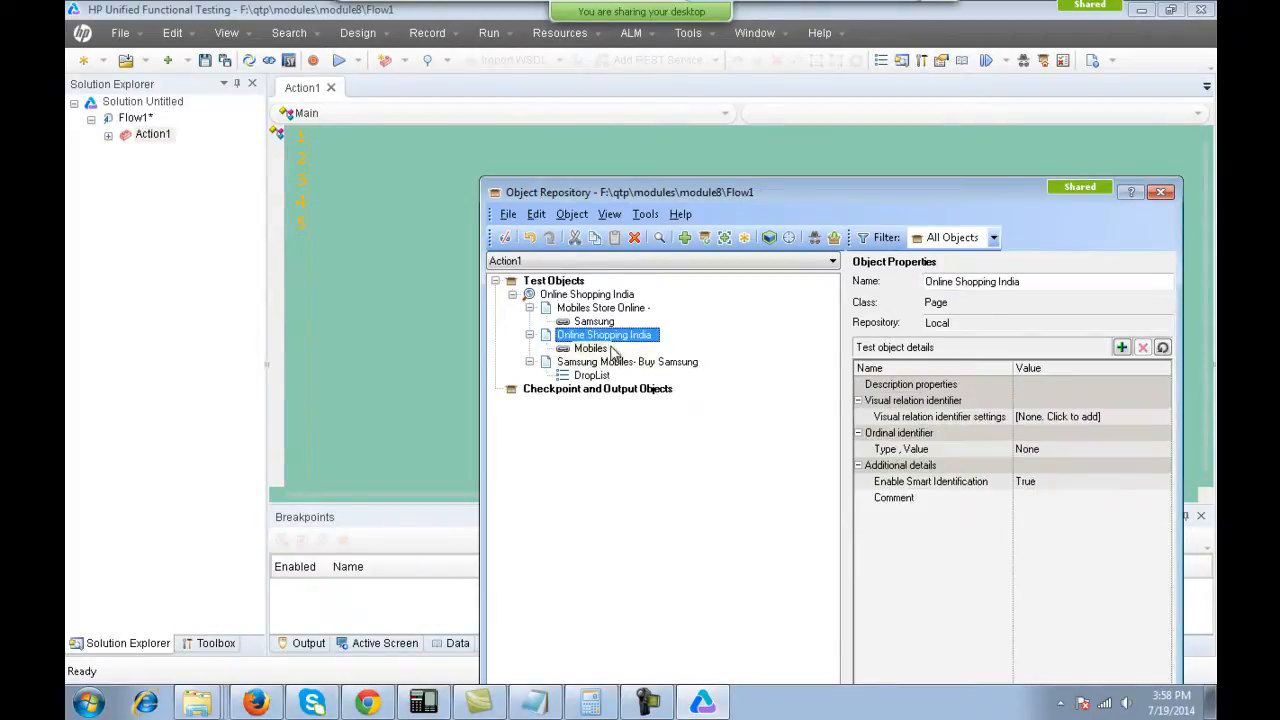
{"action": "left_click_drag", "start_coordinate": [1024, 281], "coordinate": [824, 280]}
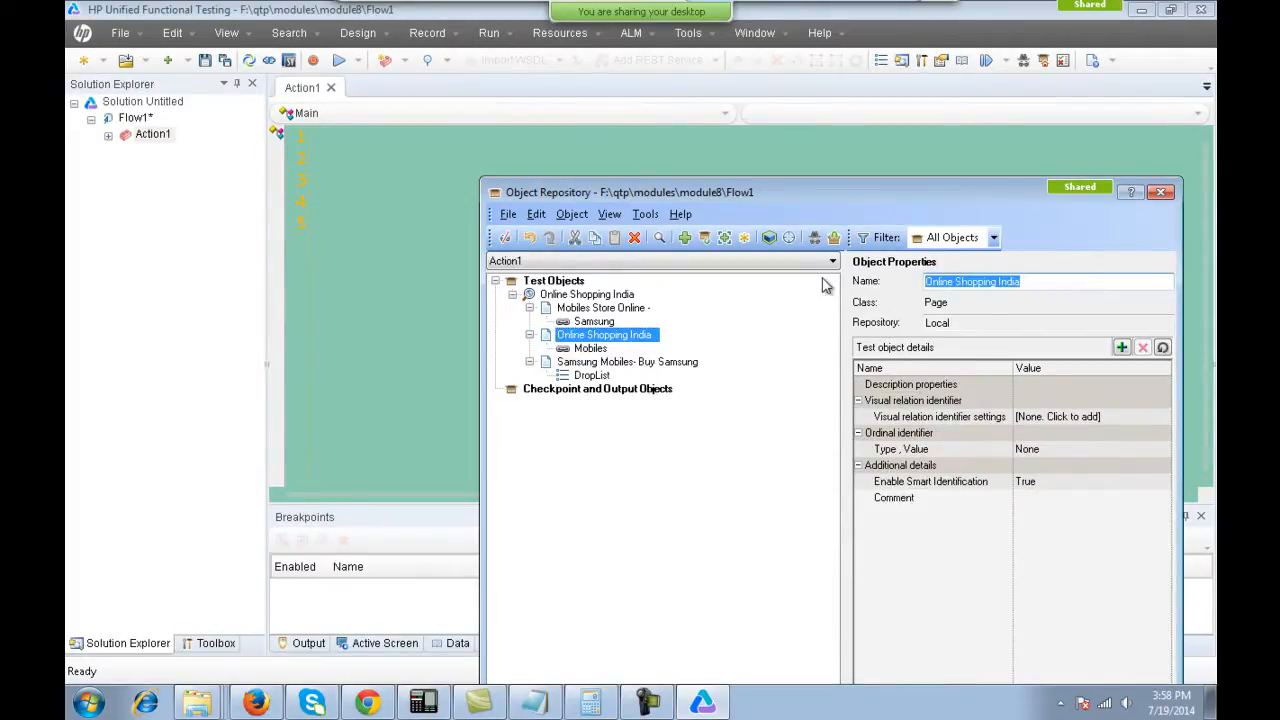
{"action": "type", "text": "Pag1"}
{"action": "key", "text": "Return"}
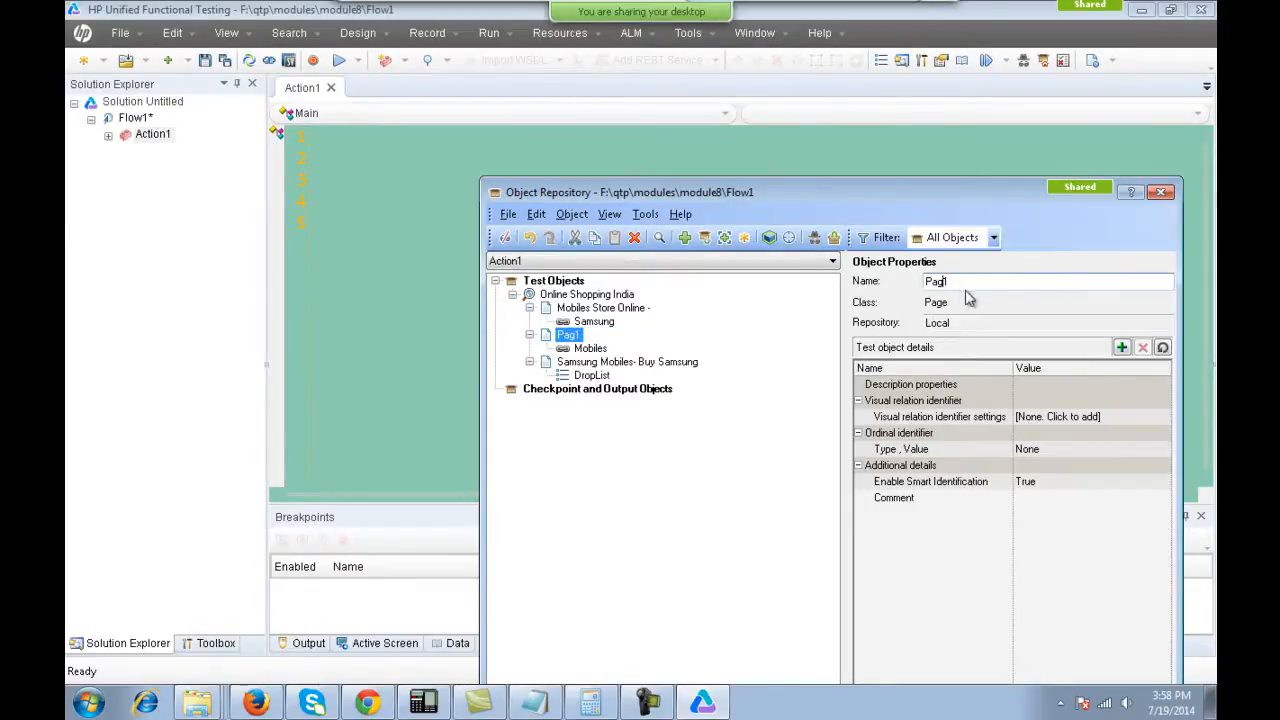
{"action": "type", "text": "e"}
{"action": "key", "text": "Return"}
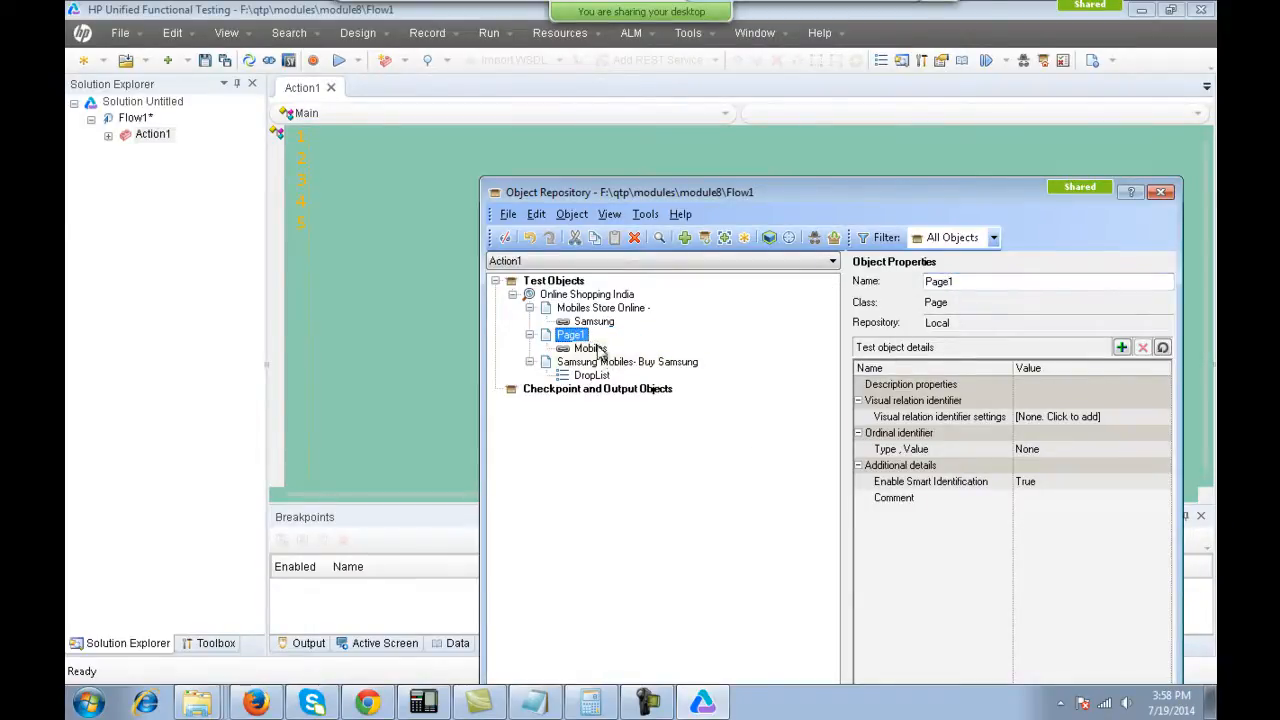
Rename the Mobiles Store Online page object to Page2.
{"action": "double_click", "coordinate": [600, 307]}
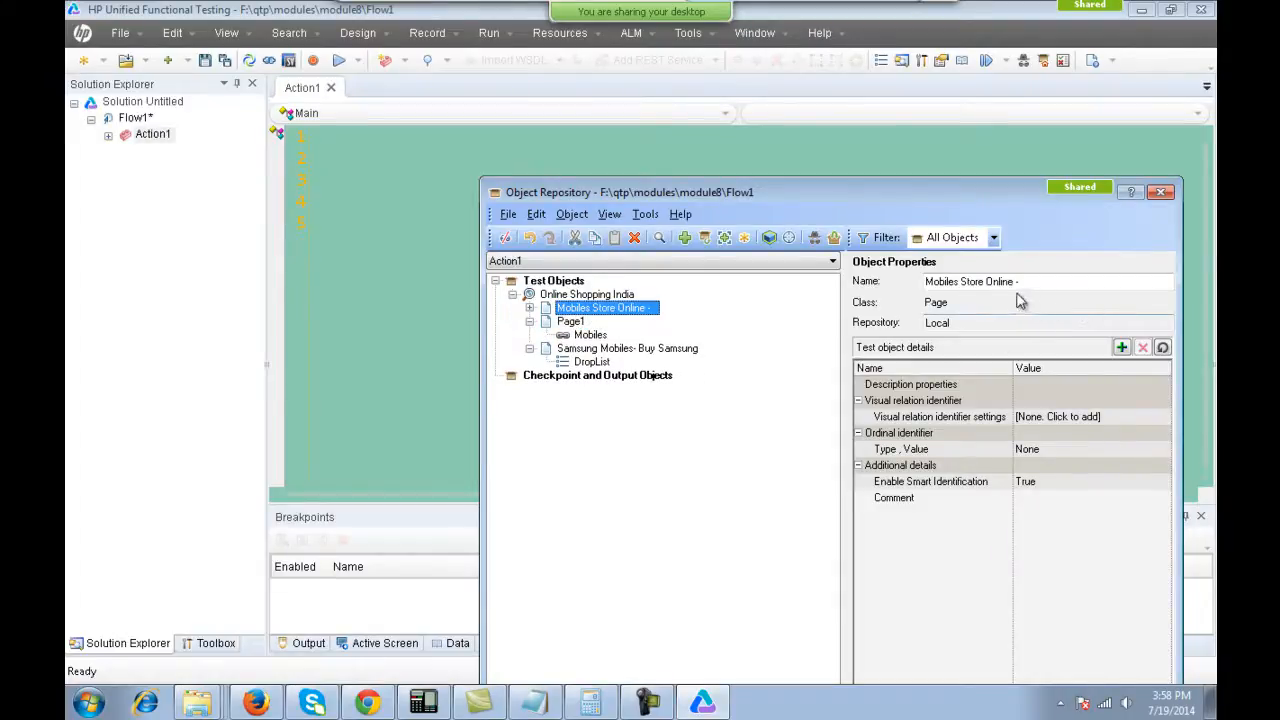
{"action": "left_click_drag", "start_coordinate": [1032, 285], "coordinate": [822, 285]}
{"action": "type", "text": "Page2"}
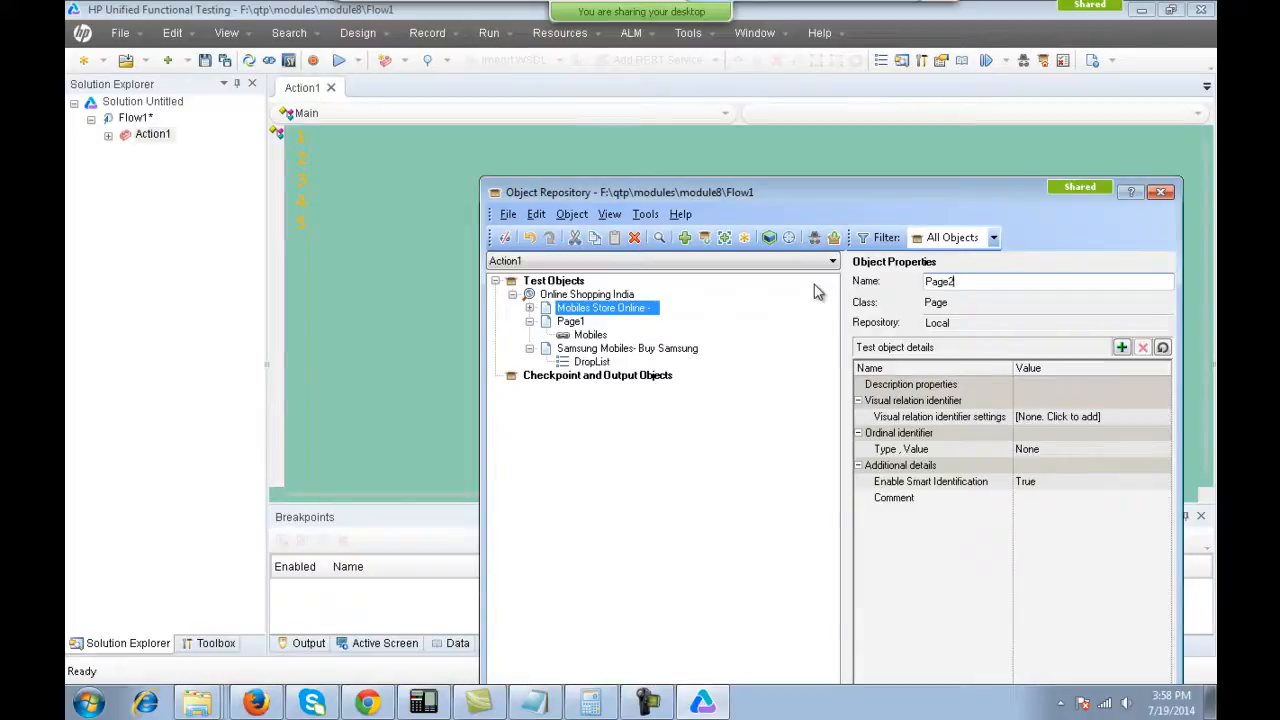
{"action": "key", "text": "Return"}
Rename the Samsung Mobiles- Buy Samsung page object in the repository to Page3.
{"action": "left_click", "coordinate": [566, 349]}
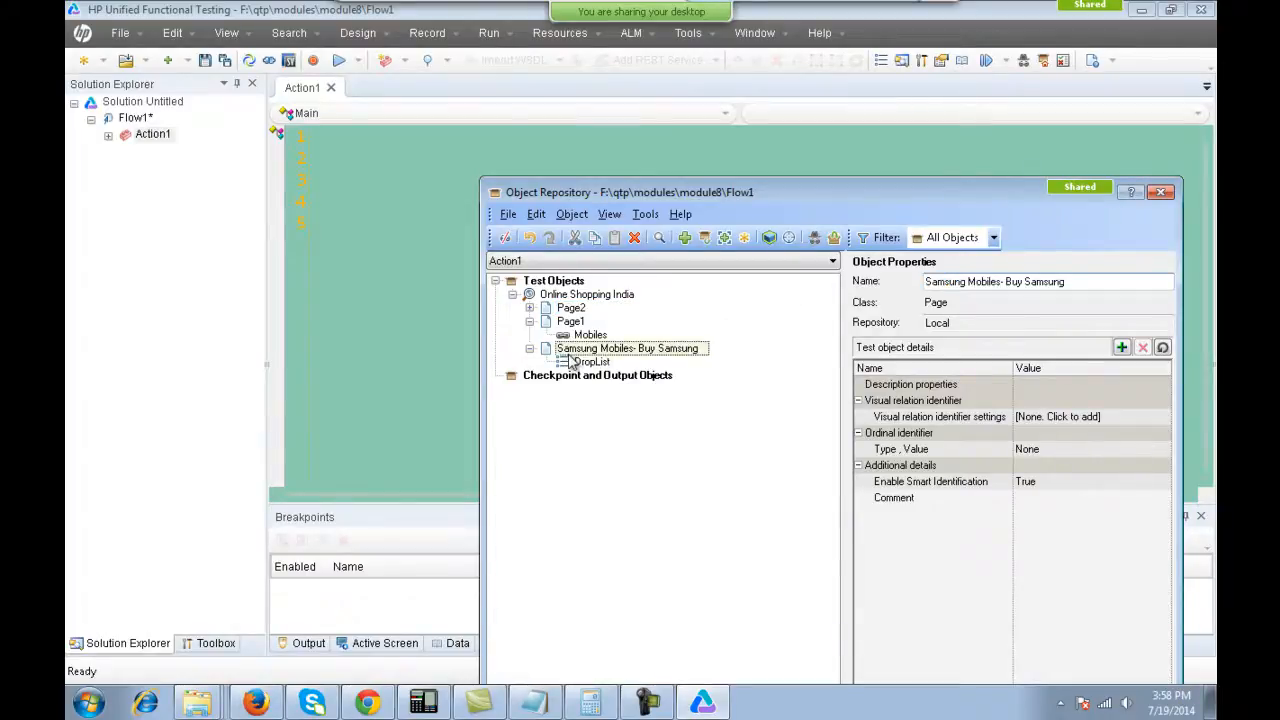
{"action": "double_click", "coordinate": [1044, 281]}
{"action": "left_click_drag", "start_coordinate": [1044, 281], "coordinate": [856, 288]}
{"action": "type", "text": "P"}
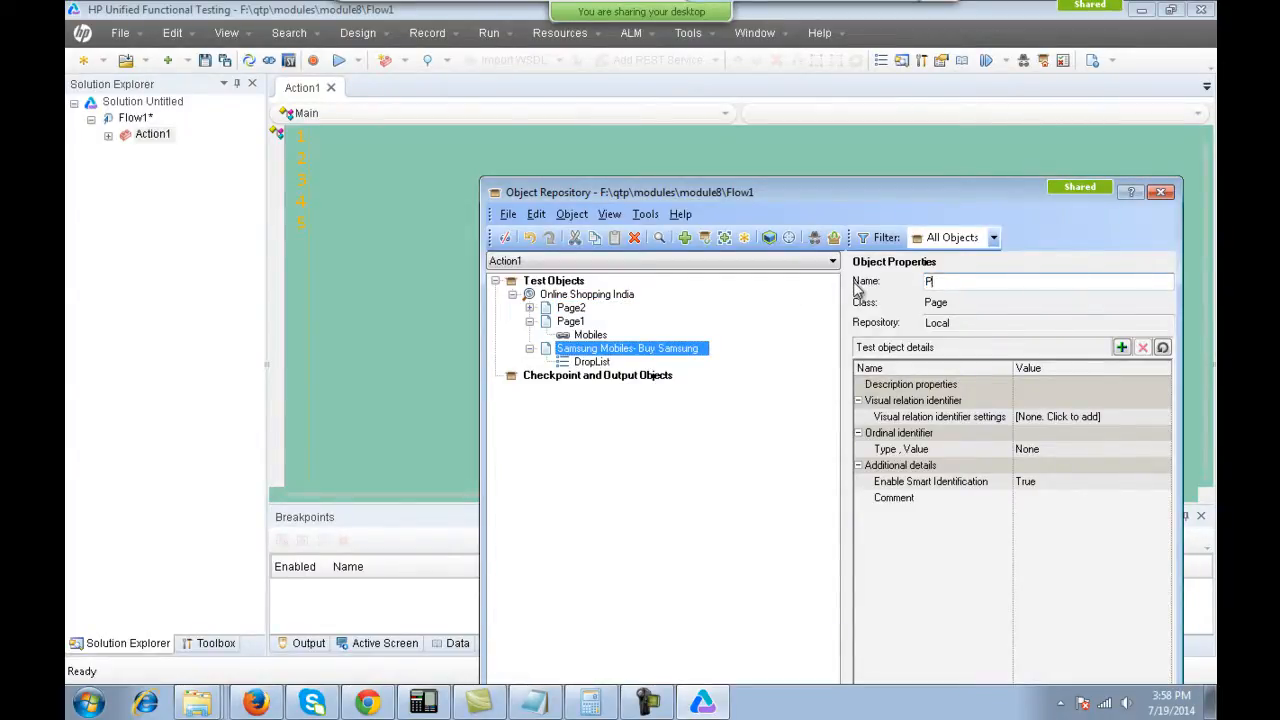
{"action": "type", "text": "age3"}
{"action": "key", "text": "Return"}
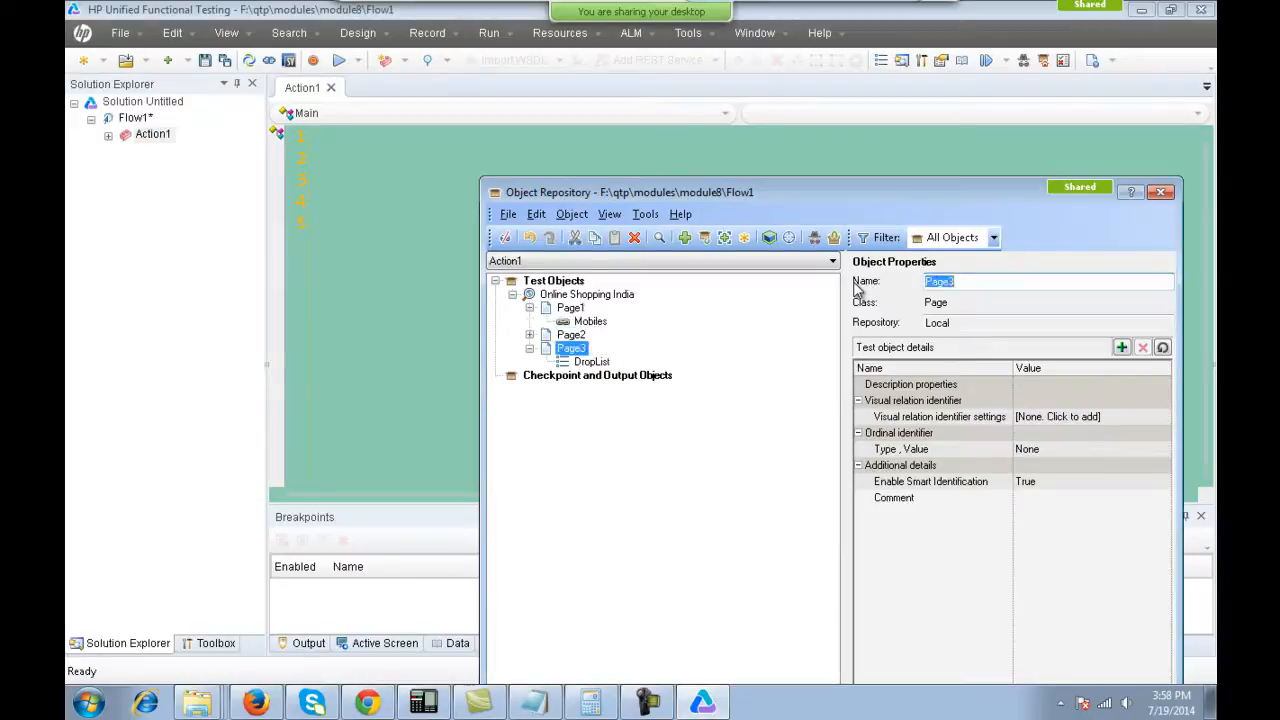
Expand Page2 in the repository and add a Click statement for Page1's Mobiles link to the Action1 script from its repository object.
{"action": "left_click", "coordinate": [529, 334]}
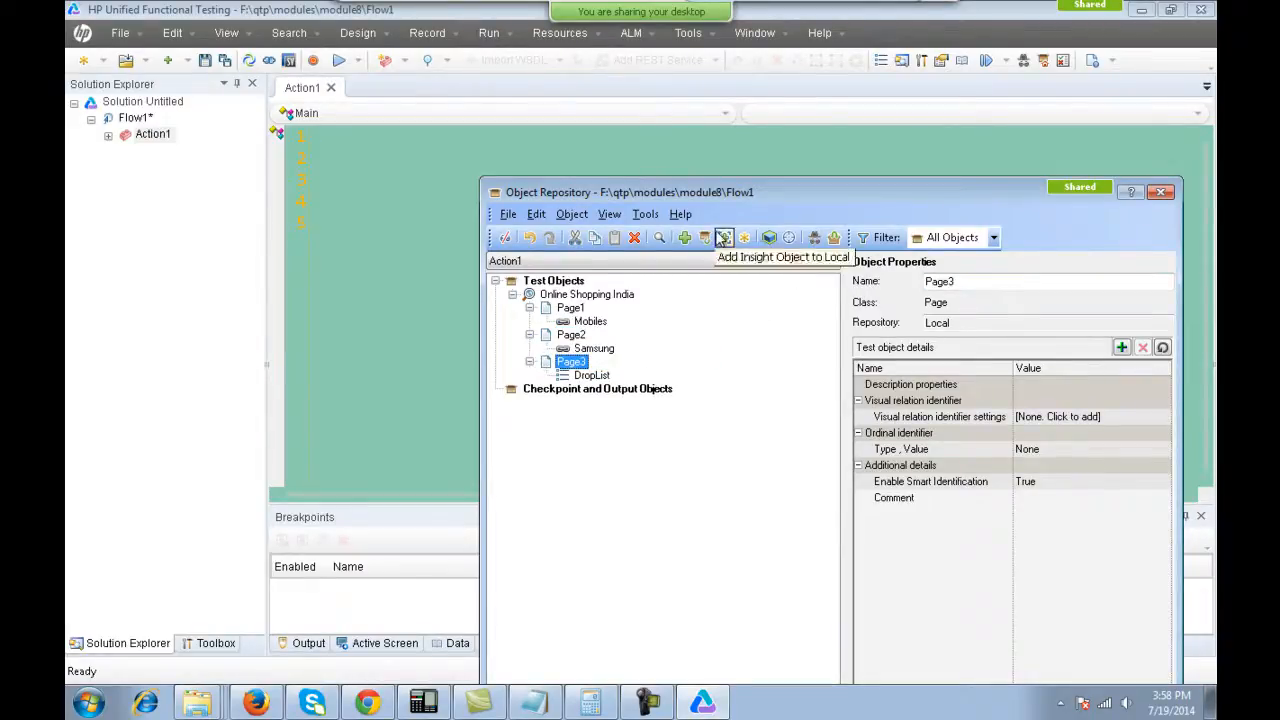
{"action": "left_click_drag", "start_coordinate": [820, 188], "coordinate": [1067, 128]}
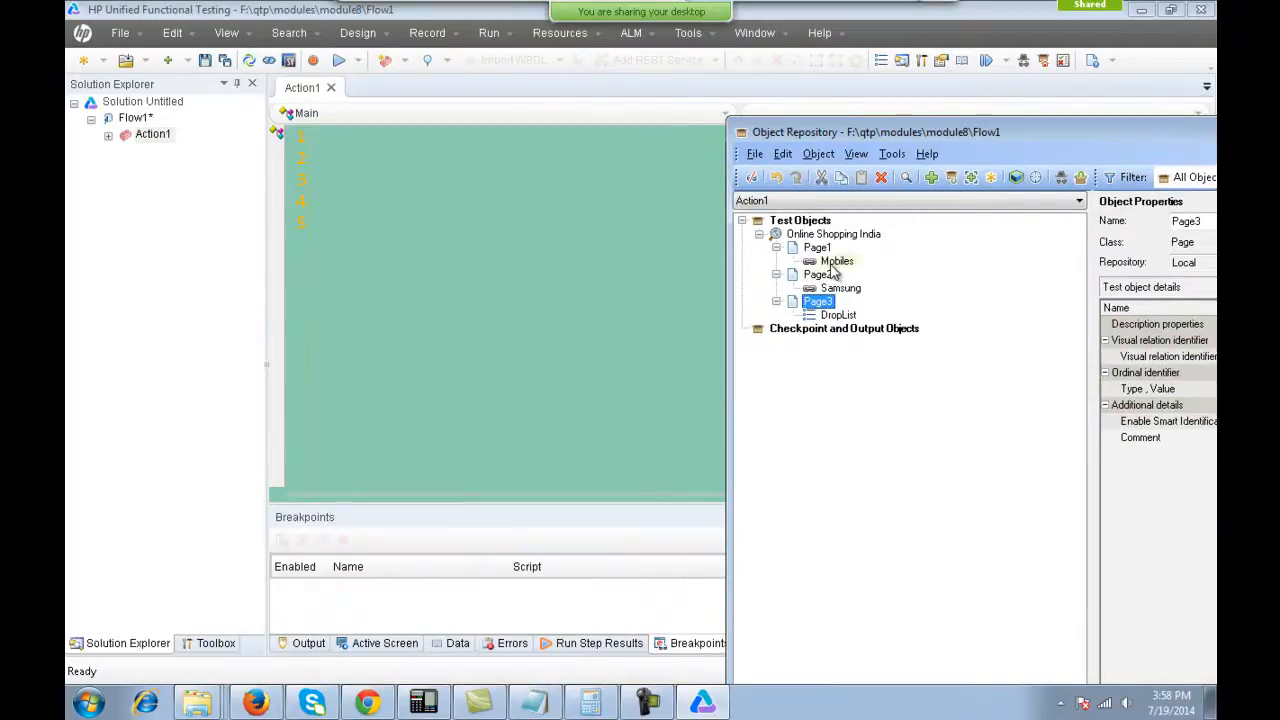
{"action": "left_click", "coordinate": [837, 261]}
{"action": "left_click", "coordinate": [498, 213]}
{"action": "left_click", "coordinate": [378, 164]}
{"action": "left_click_drag", "start_coordinate": [378, 164], "coordinate": [378, 164]}
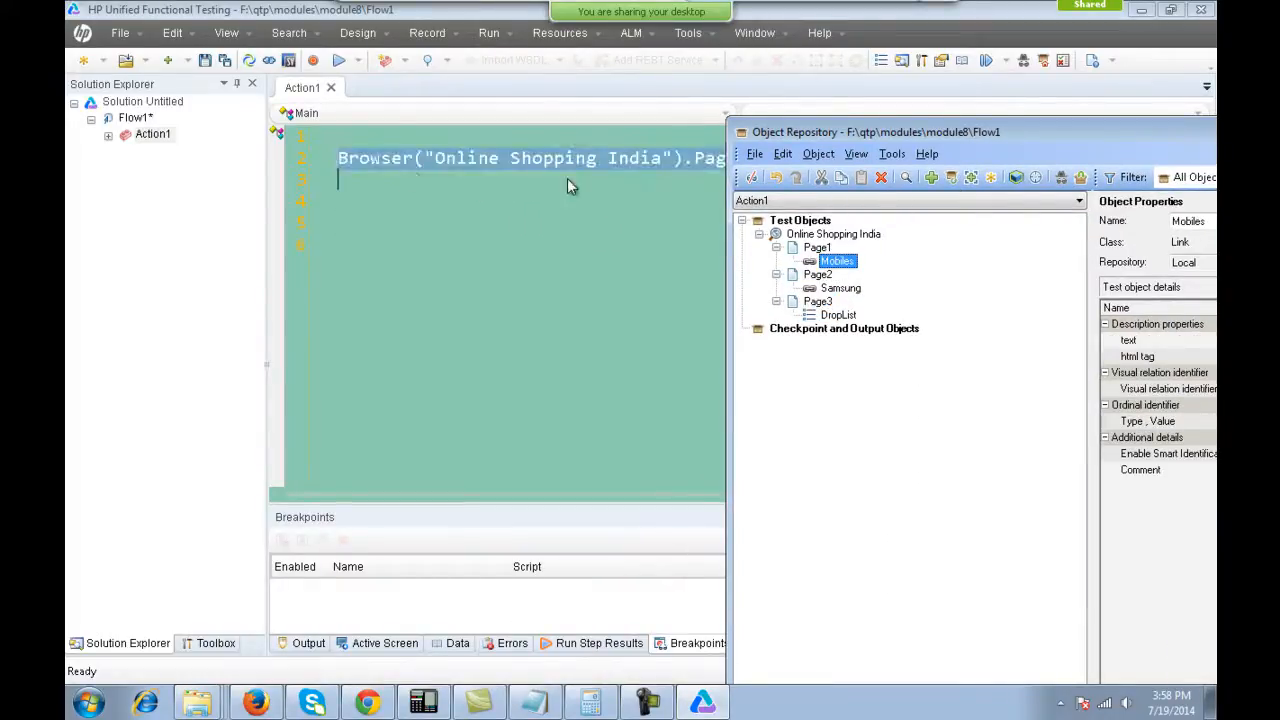
{"action": "left_click_drag", "start_coordinate": [934, 134], "coordinate": [905, 243]}
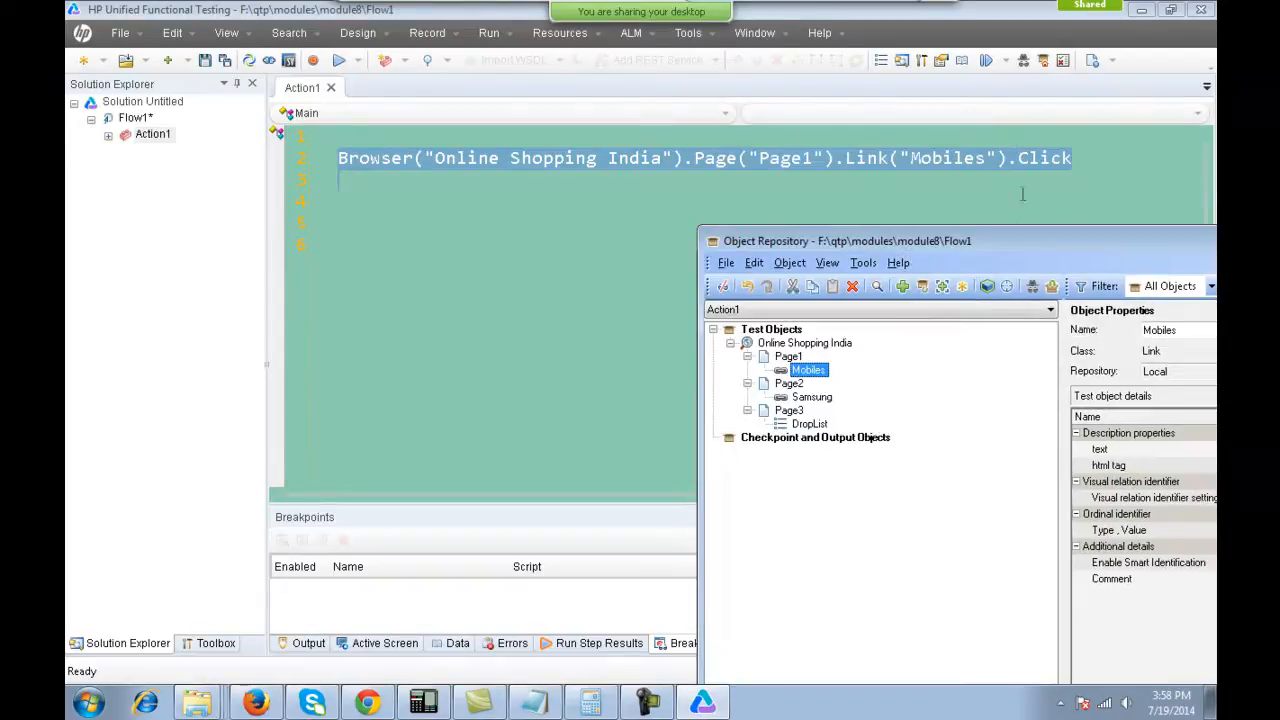
Add script lines from the repository that click Page2's Samsung link and call Select on Page3's DropList.
{"action": "left_click", "coordinate": [808, 399]}
{"action": "left_click", "coordinate": [432, 219]}
{"action": "left_click_drag", "start_coordinate": [432, 219], "coordinate": [373, 180]}
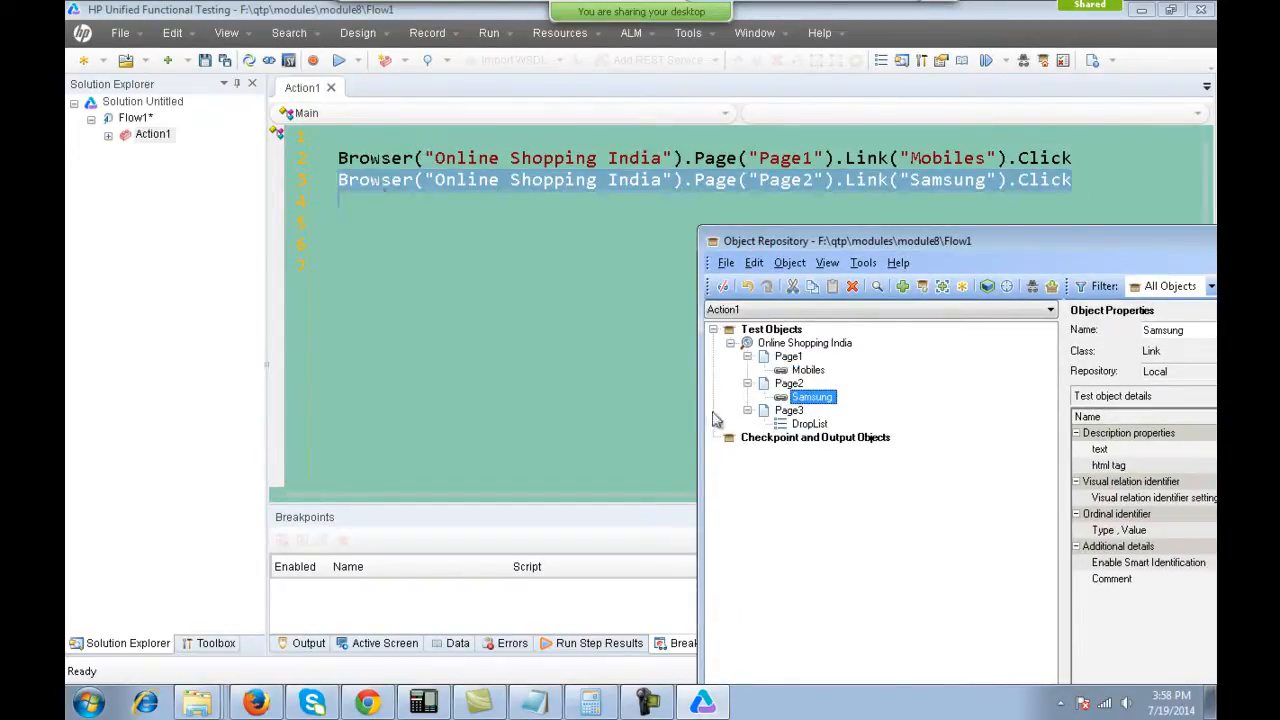
{"action": "left_click_drag", "start_coordinate": [808, 424], "coordinate": [389, 220]}
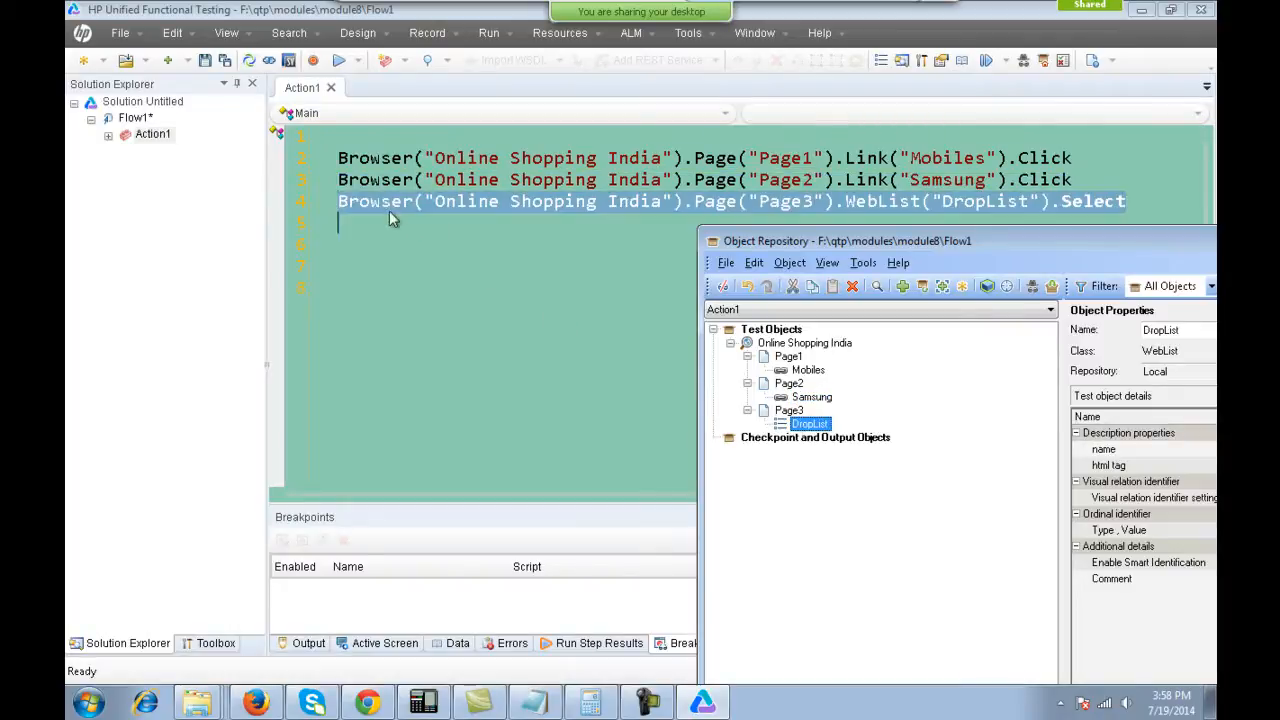
Close the object repository and complete the DropList Select statement with the argument "Popularity".
{"action": "left_click", "coordinate": [994, 201]}
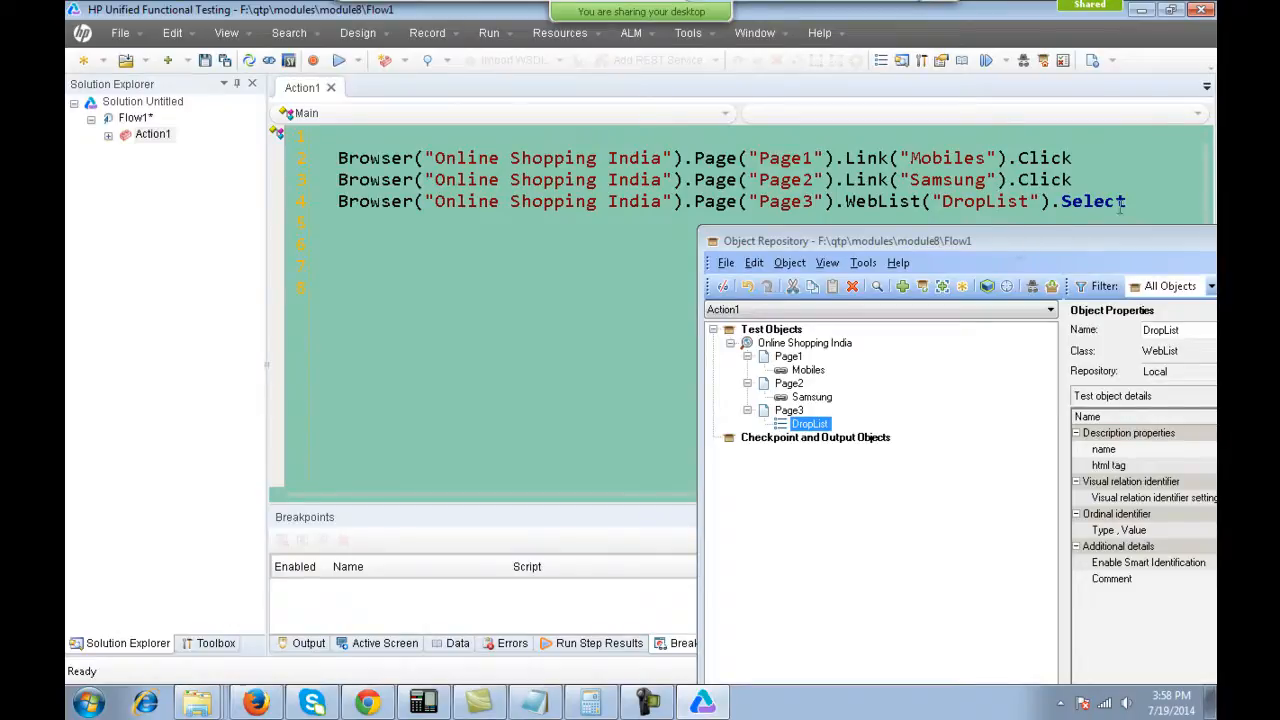
{"action": "left_click_drag", "start_coordinate": [1164, 246], "coordinate": [741, 295]}
{"action": "left_click", "coordinate": [958, 292]}
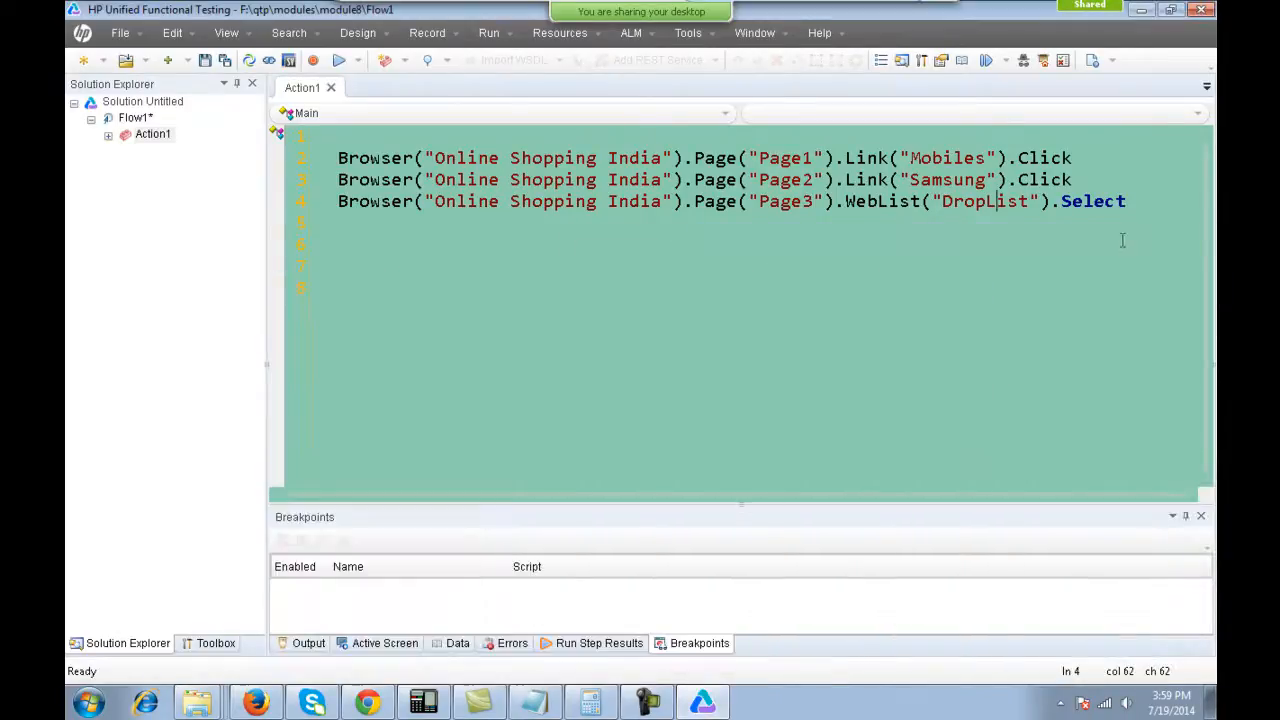
{"action": "left_click", "coordinate": [1154, 208]}
{"action": "type", "text": "\"pop"}
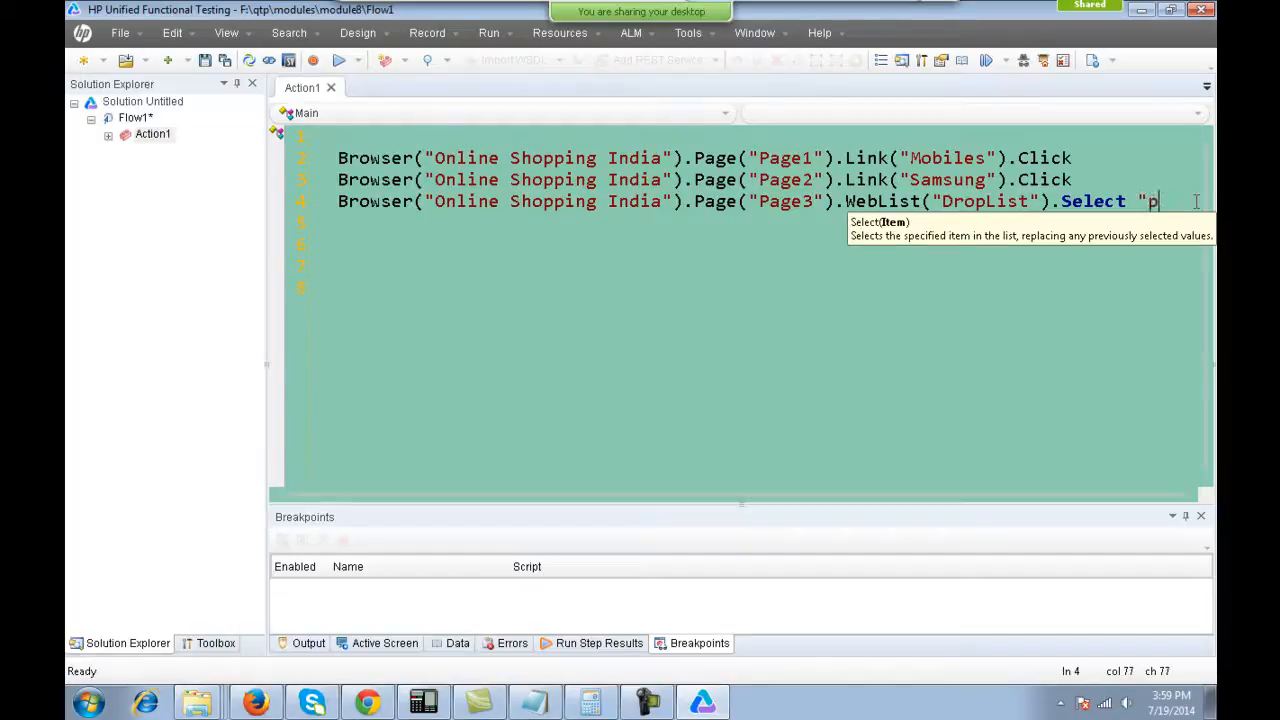
{"action": "key", "text": "BackSpace"}
{"action": "key", "text": "BackSpace"}
{"action": "key", "text": "BackSpace"}
{"action": "type", "text": "Popularity"}
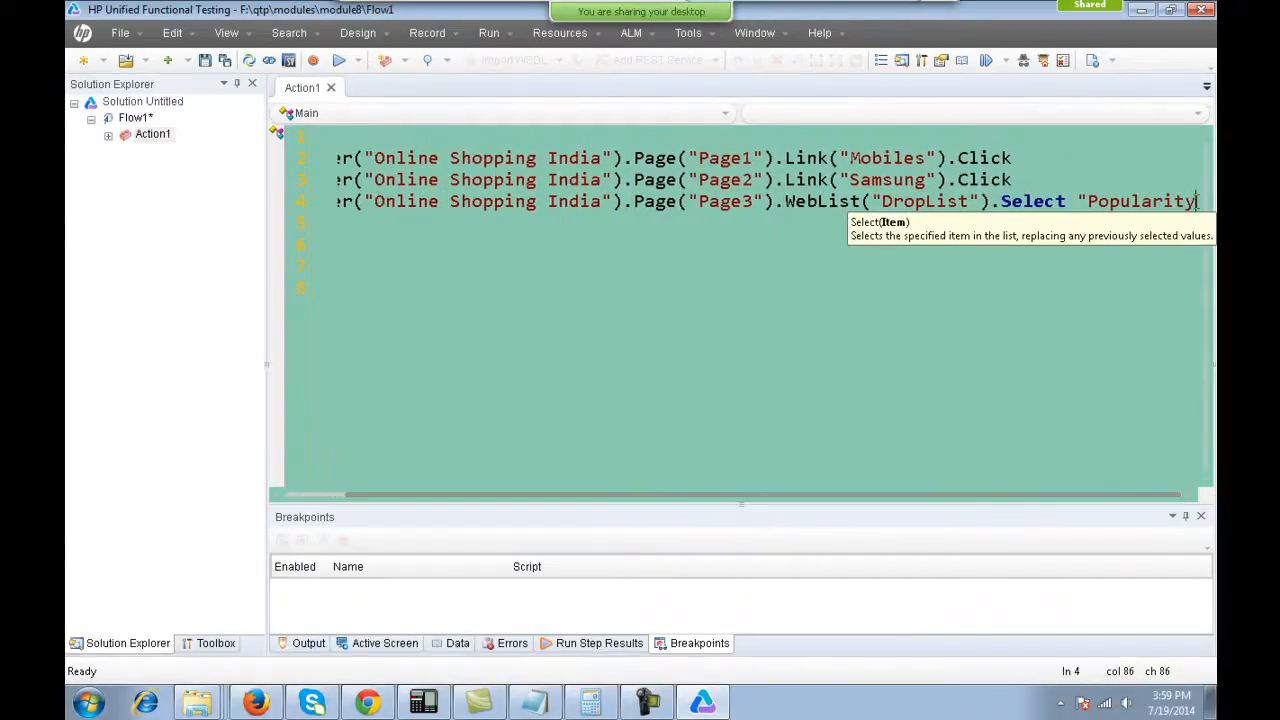
{"action": "key", "text": "Return"}
{"action": "type", "text": "\""}
{"action": "key", "text": "BackSpace"}
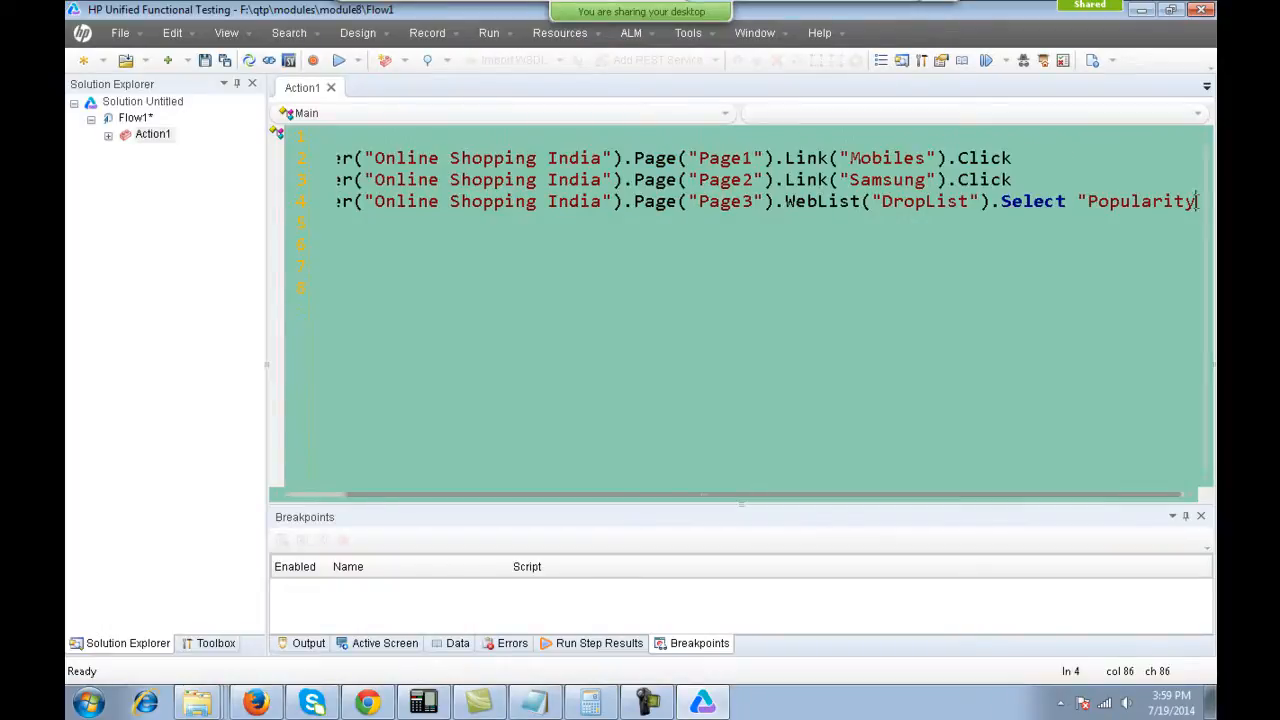
{"action": "type", "text": "\""}
{"action": "key", "text": "Left"}
{"action": "key", "text": "Left"}
{"action": "key", "text": "Left"}
{"action": "key", "text": "Left"}
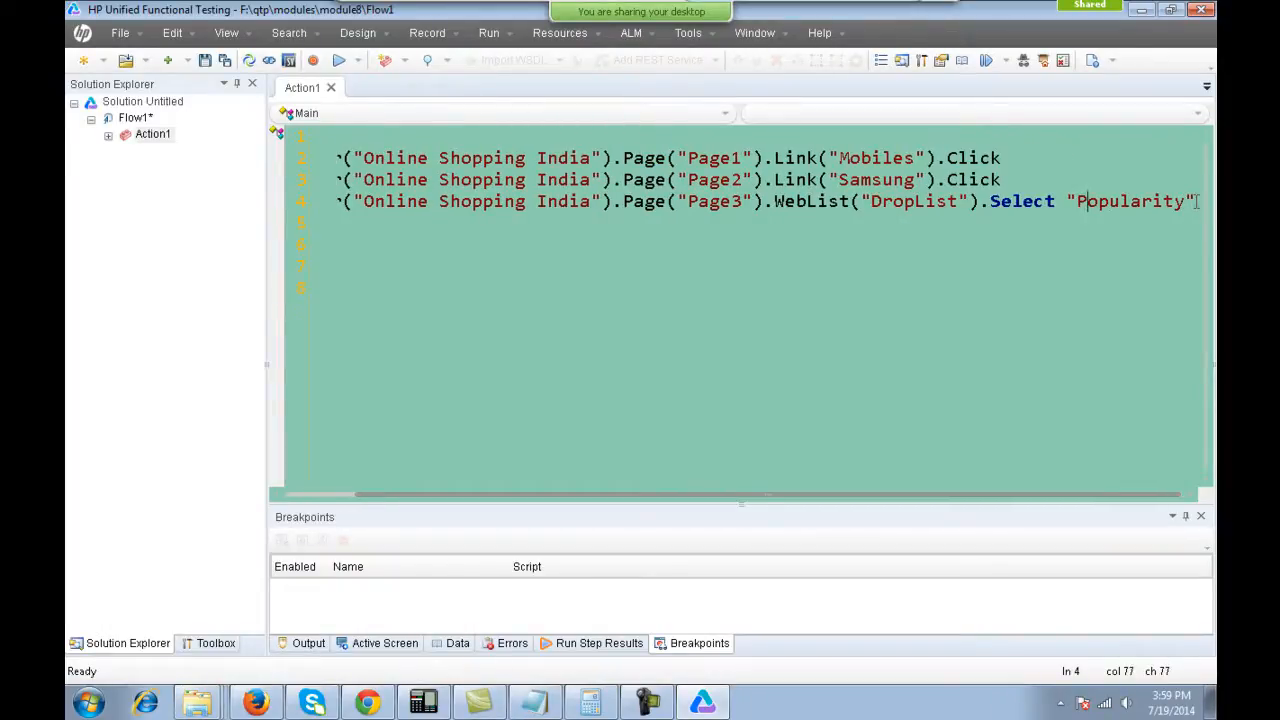
Switch to Firefox, check how the Popularity option is written in the Sort by list, and return to UFT.
{"action": "left_click", "coordinate": [256, 703]}
{"action": "left_click", "coordinate": [1063, 256]}
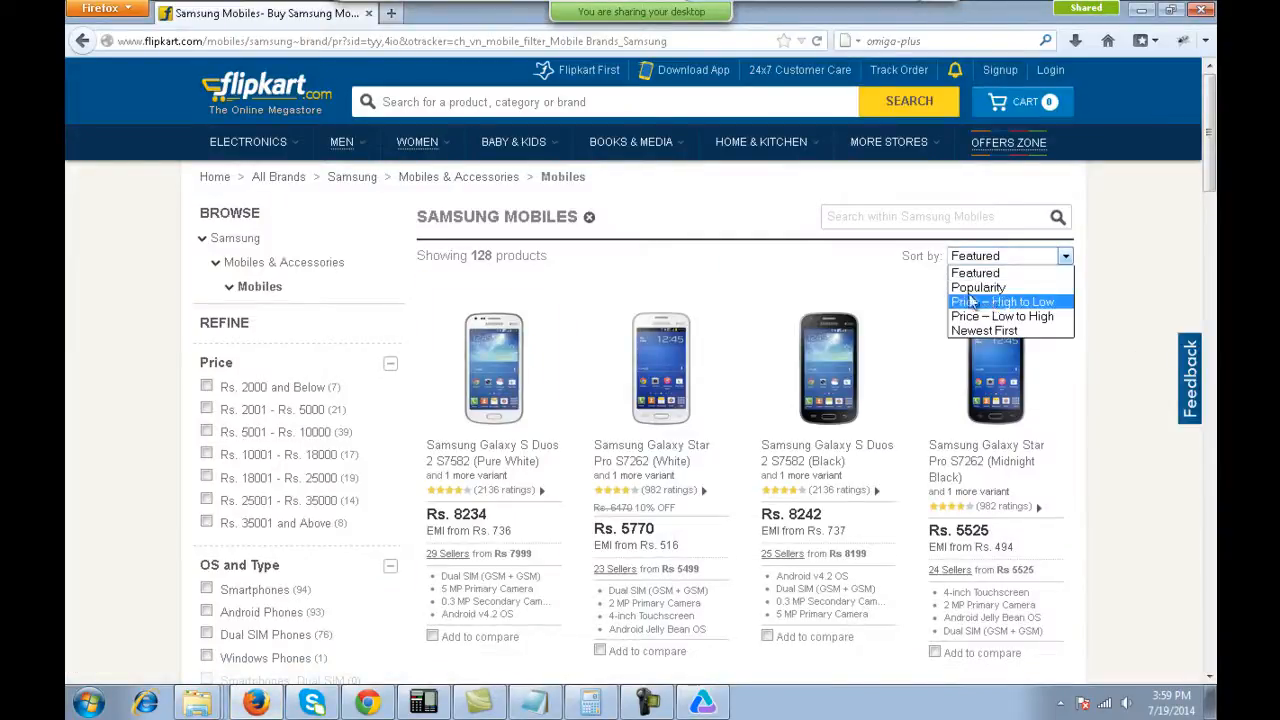
{"action": "left_click", "coordinate": [1106, 240]}
{"action": "key", "text": "alt+Tab"}
Close the Firefox window and start recording Flow1 with the setting to record and run on any open browser.
{"action": "left_click_drag", "start_coordinate": [1196, 203], "coordinate": [518, 137]}
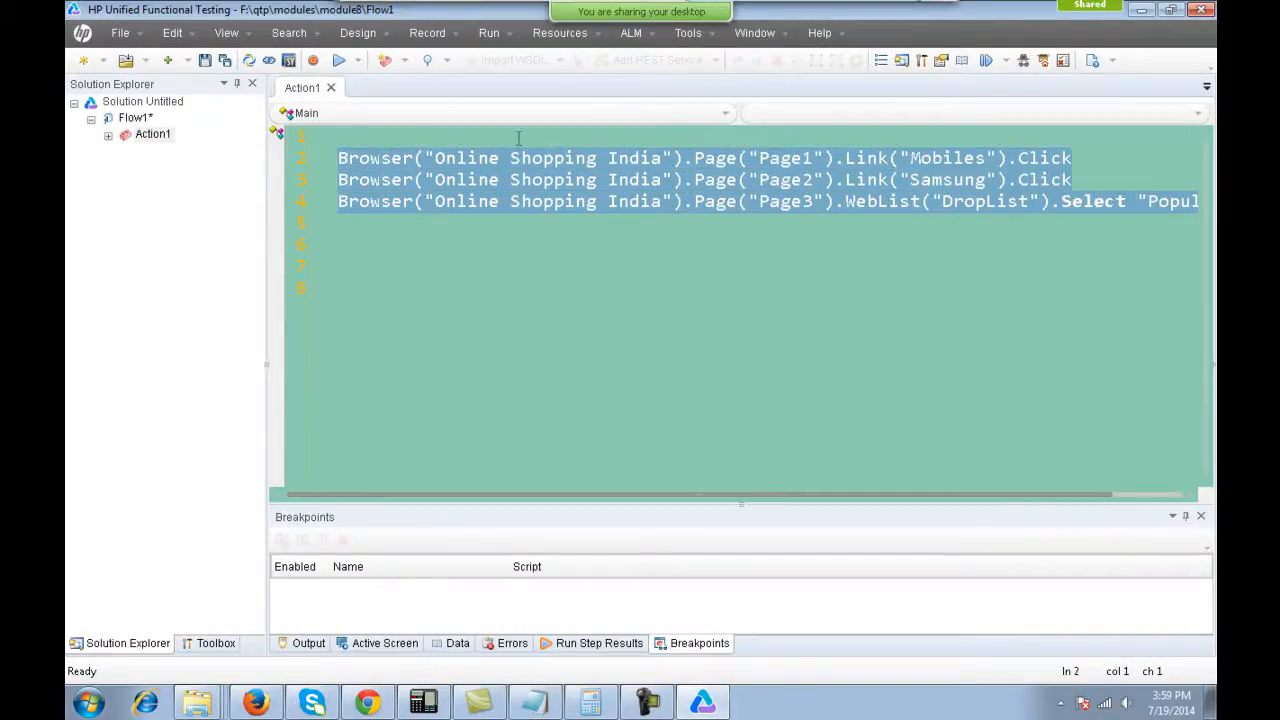
{"action": "left_click", "coordinate": [392, 131]}
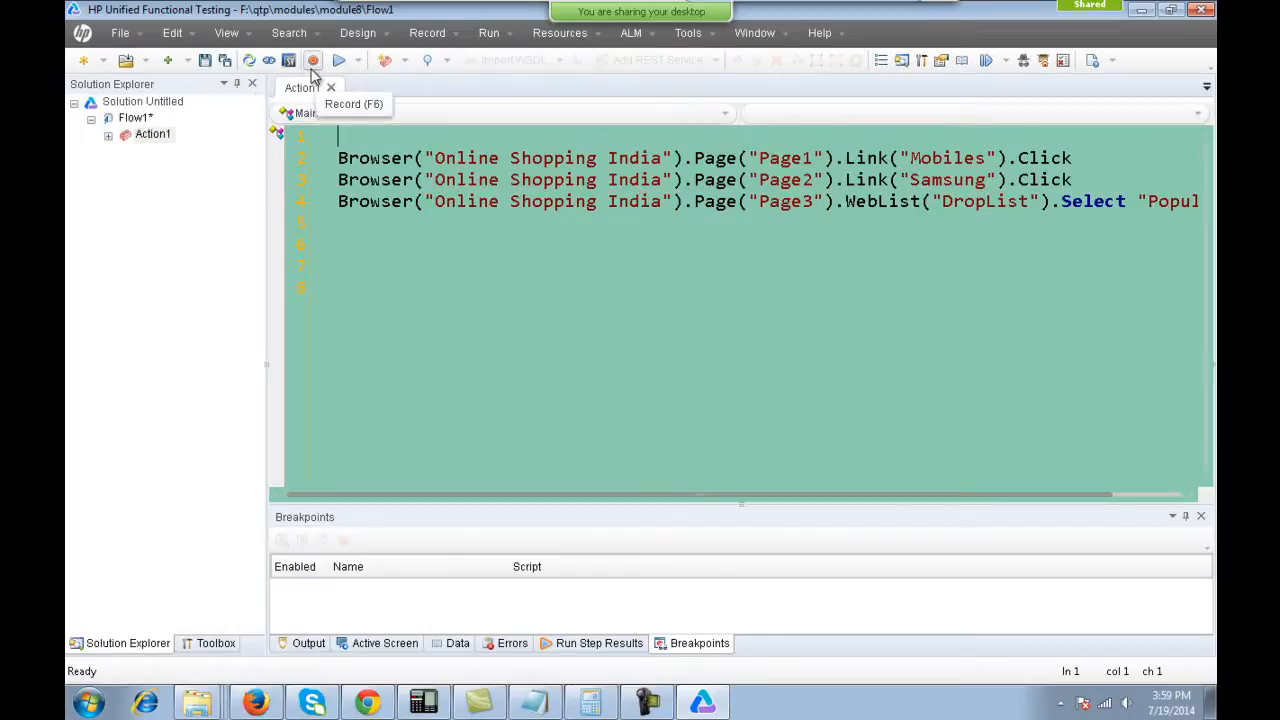
{"action": "right_click", "coordinate": [256, 703]}
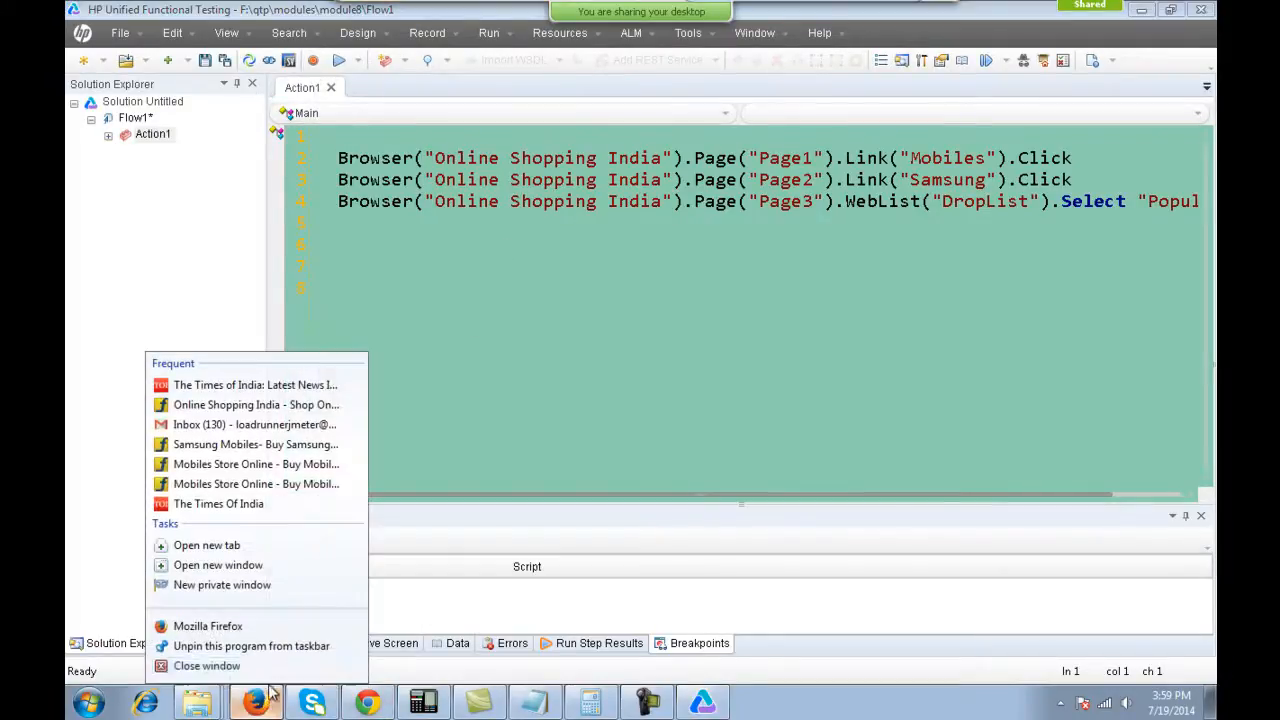
{"action": "left_click", "coordinate": [392, 348]}
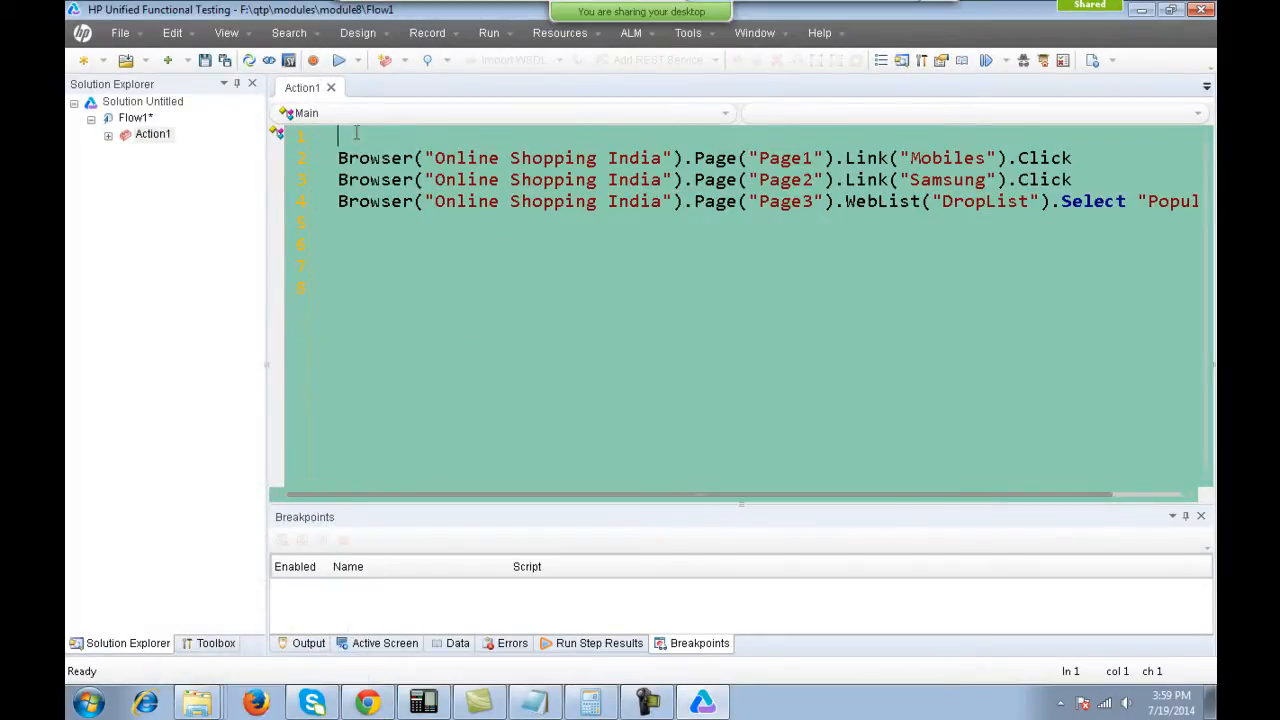
{"action": "left_click", "coordinate": [313, 60]}
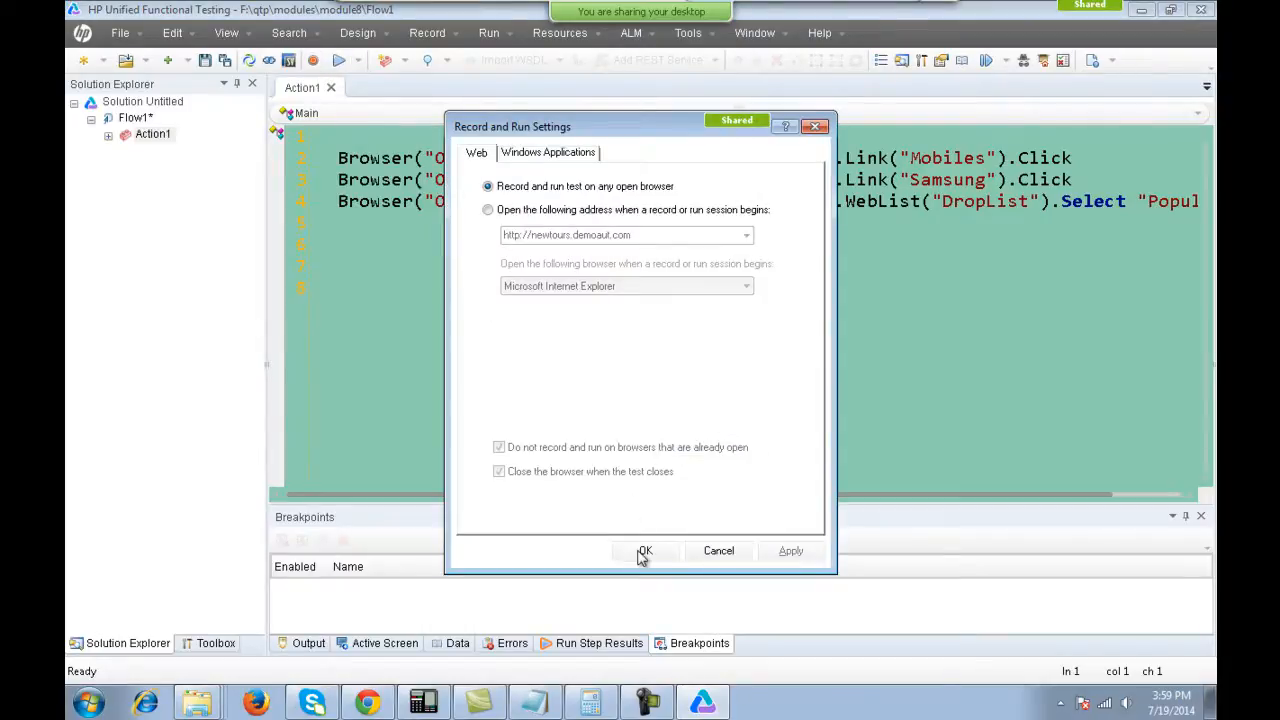
{"action": "left_click", "coordinate": [644, 552]}
Record launching Firefox and opening flipkart.com, and stop the recording back in UFT.
{"action": "left_click", "coordinate": [256, 703]}
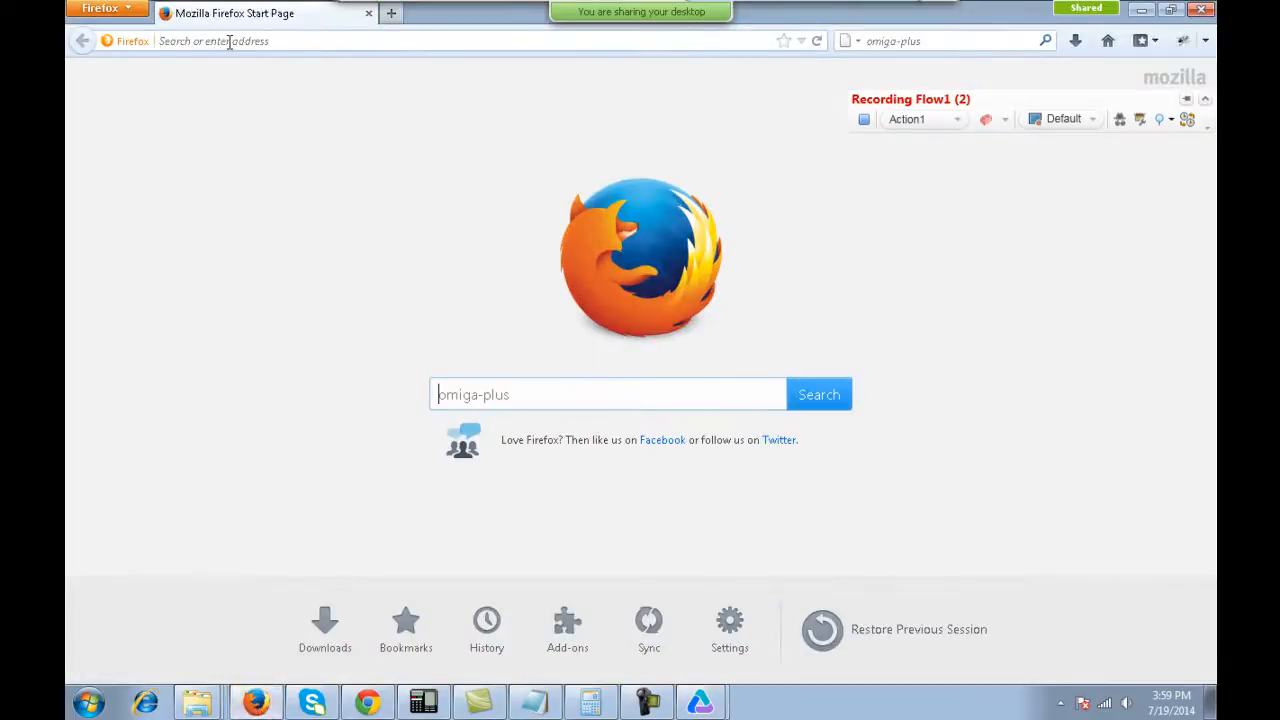
{"action": "left_click", "coordinate": [229, 41]}
{"action": "type", "text": "flip"}
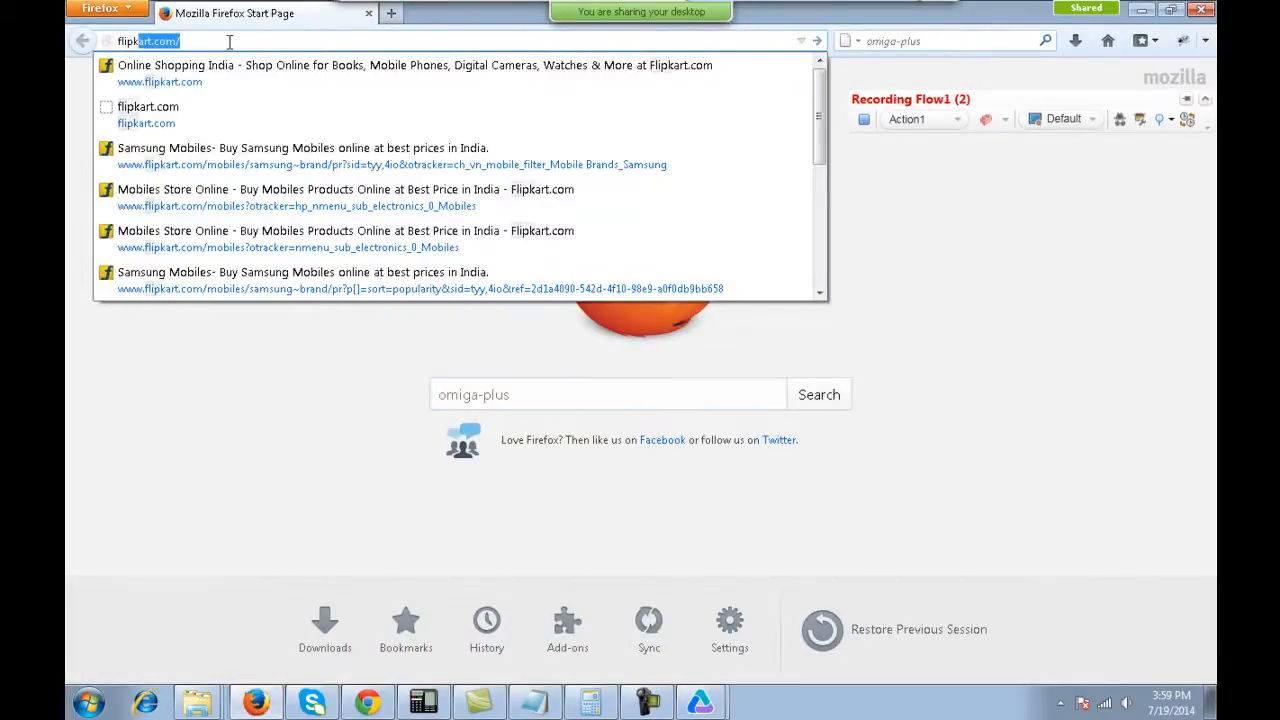
{"action": "type", "text": "kart.com"}
{"action": "key", "text": "Return"}
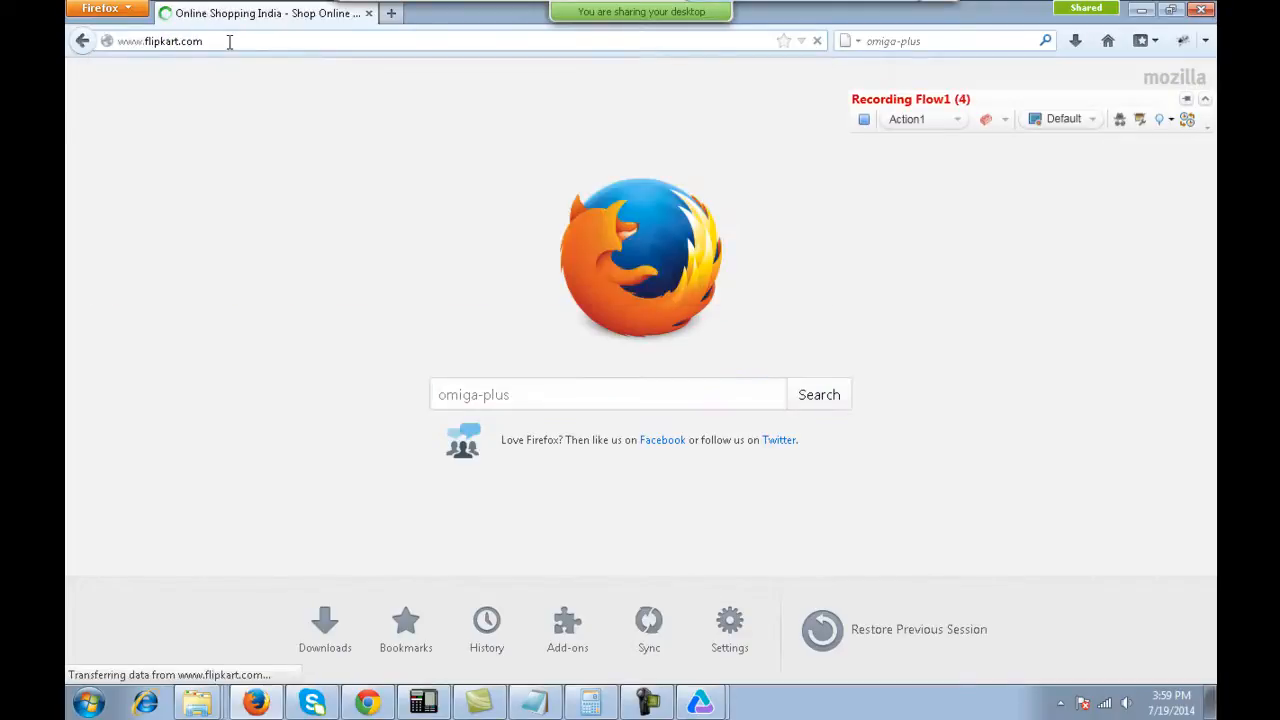
{"action": "key", "text": "alt+Tab"}
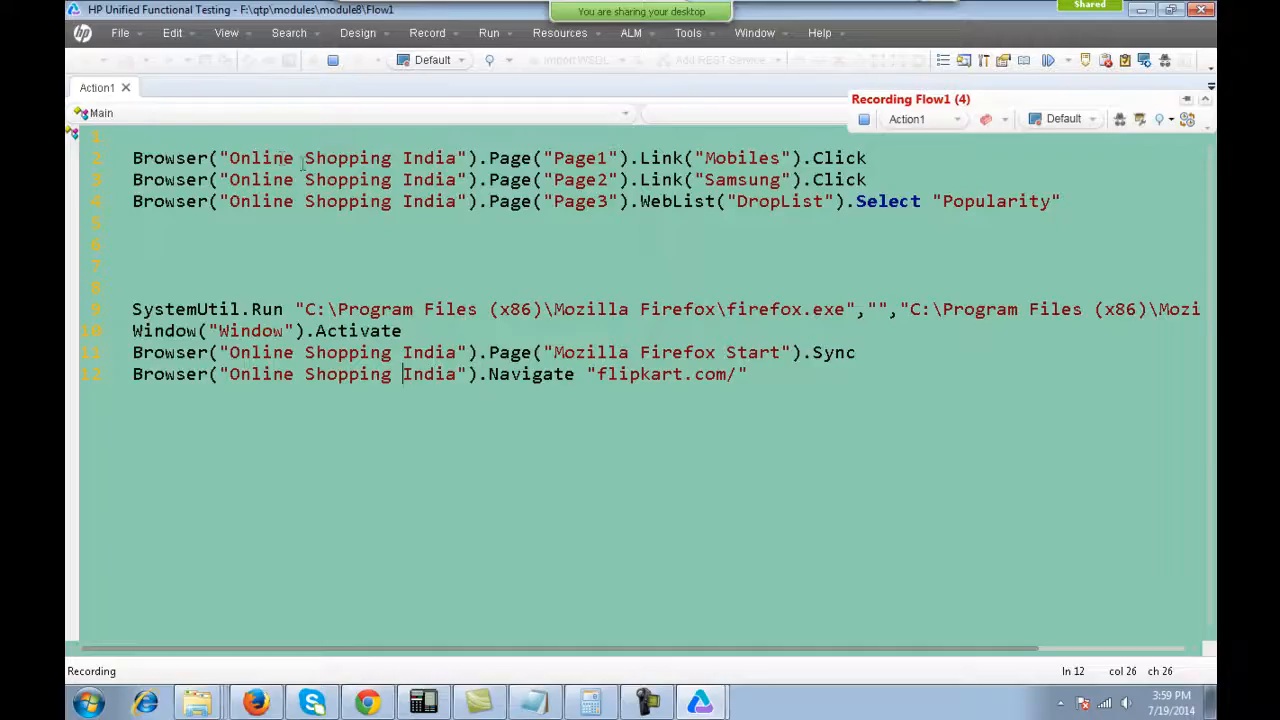
{"action": "left_click", "coordinate": [333, 62]}
Delete the recorded Window("Window").Activate statement and remove its Window object from the object repository.
{"action": "left_click_drag", "start_coordinate": [613, 333], "coordinate": [378, 338]}
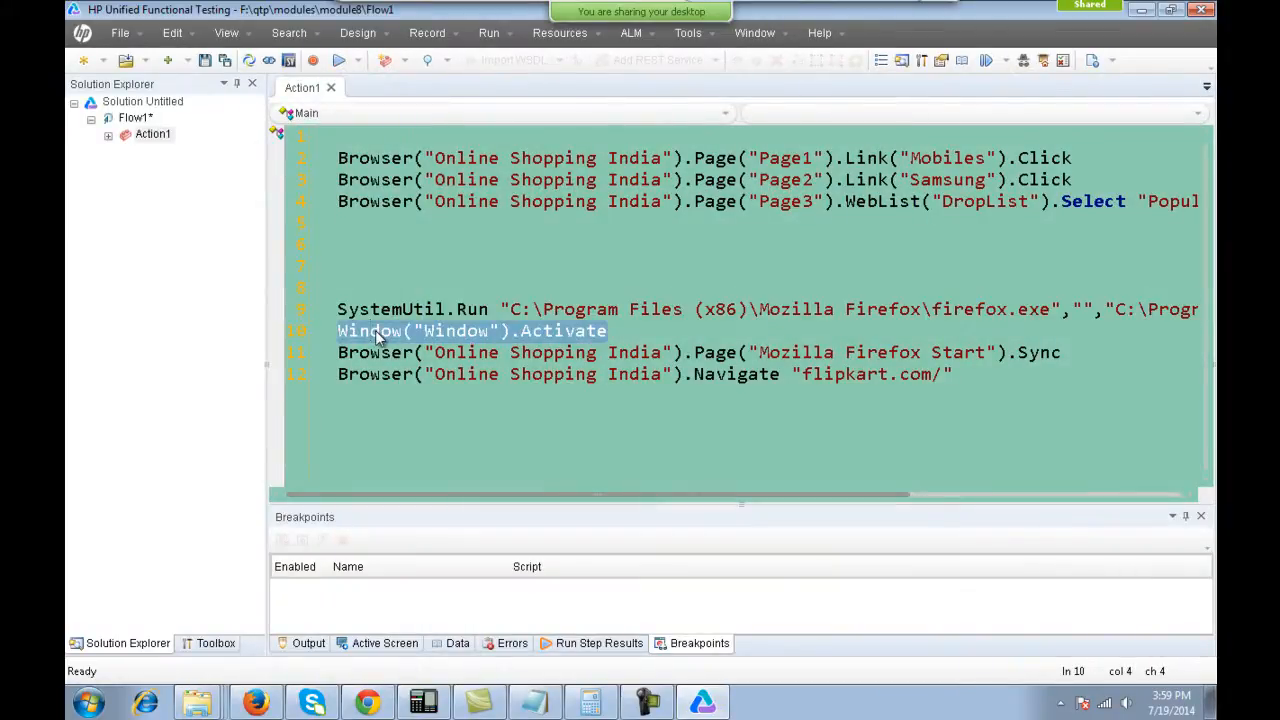
{"action": "key", "text": "Delete"}
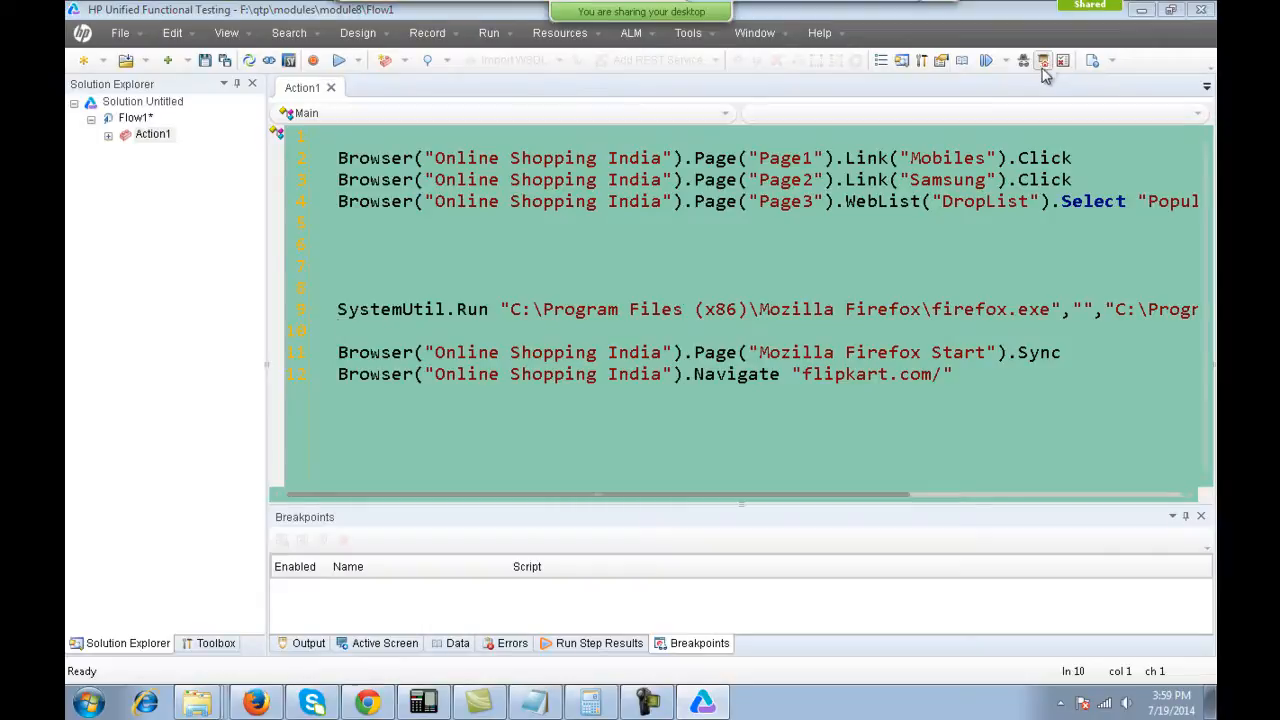
{"action": "left_click", "coordinate": [1042, 60]}
{"action": "left_click", "coordinate": [352, 461]}
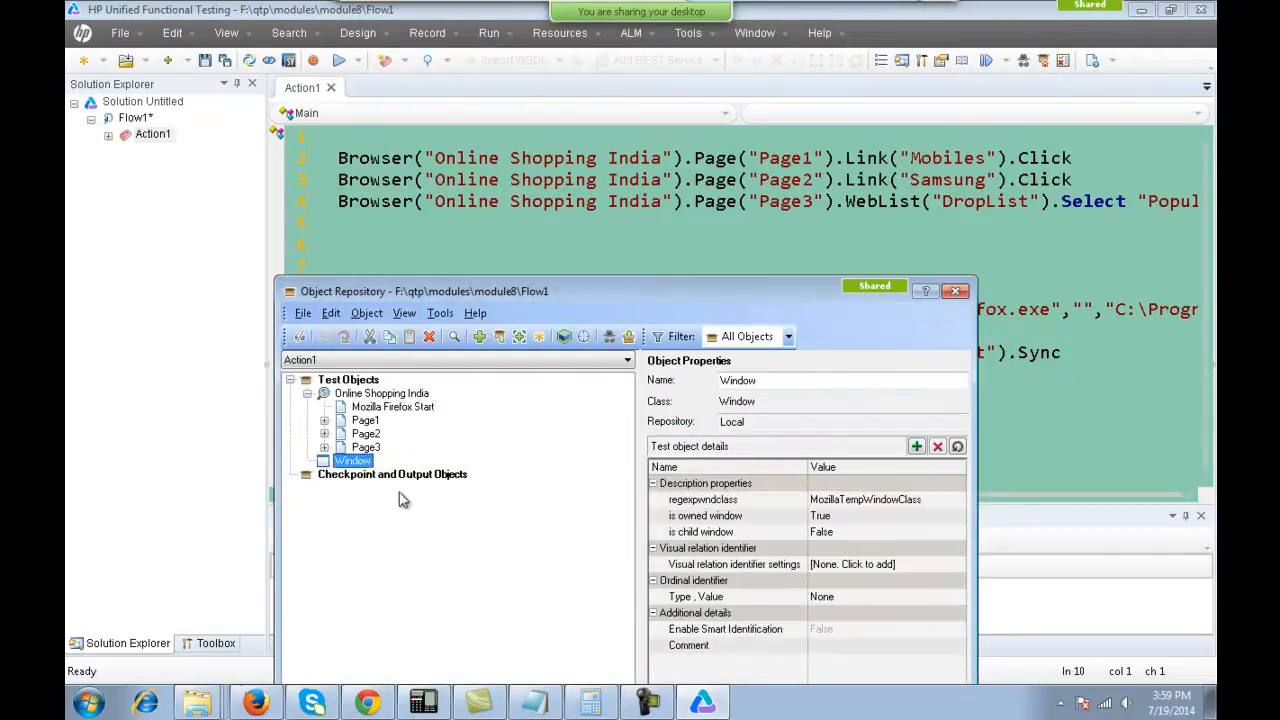
{"action": "key", "text": "Delete"}
{"action": "left_click", "coordinate": [690, 416]}
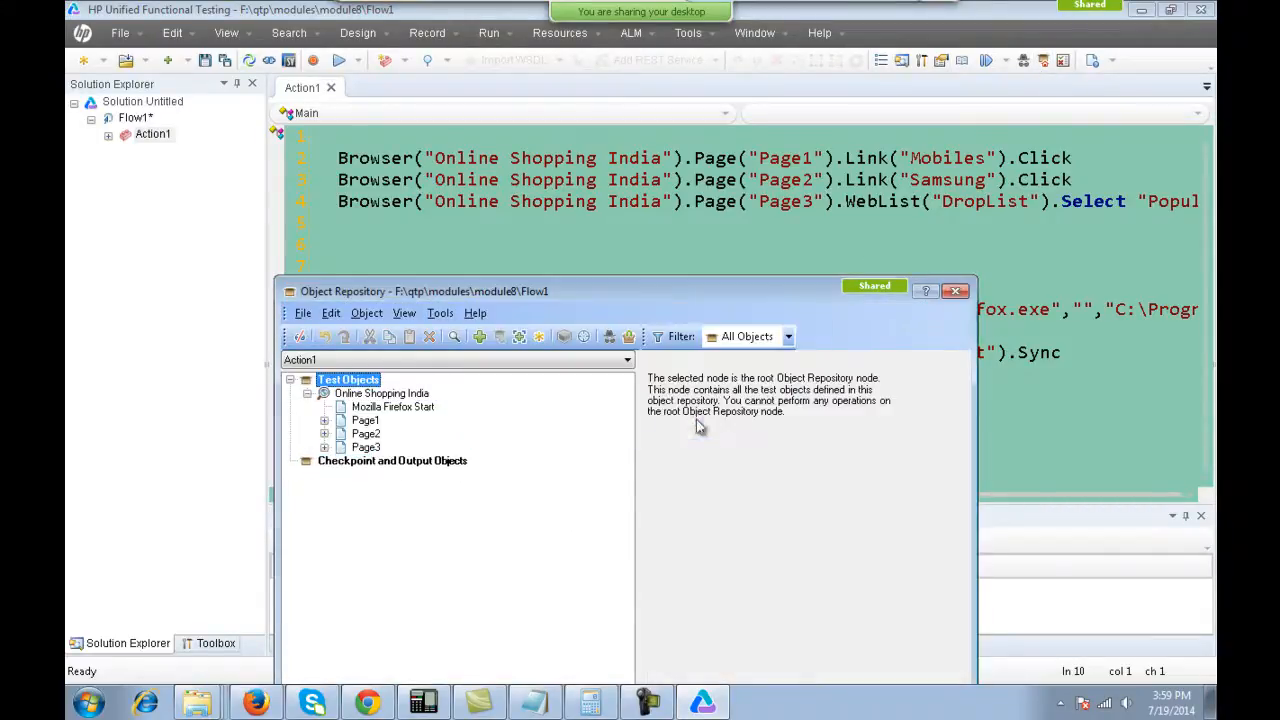
{"action": "left_click", "coordinate": [955, 291]}
Move the recorded SystemUtil.Run, Sync and Navigate lines to the start of the script and remove the blank line between them.
{"action": "left_click_drag", "start_coordinate": [988, 380], "coordinate": [290, 325]}
{"action": "key", "text": "Delete"}
{"action": "key", "text": "ctrl+z"}
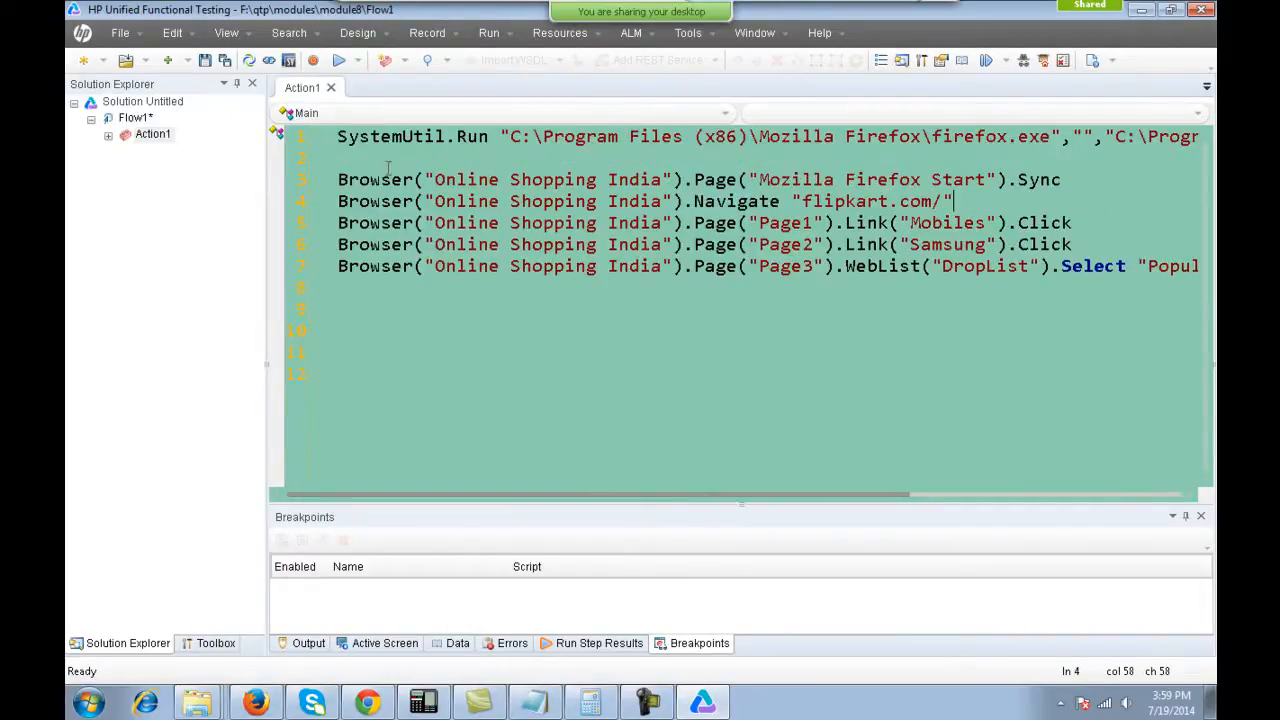
{"action": "left_click", "coordinate": [359, 138]}
{"action": "key", "text": "BackSpace"}
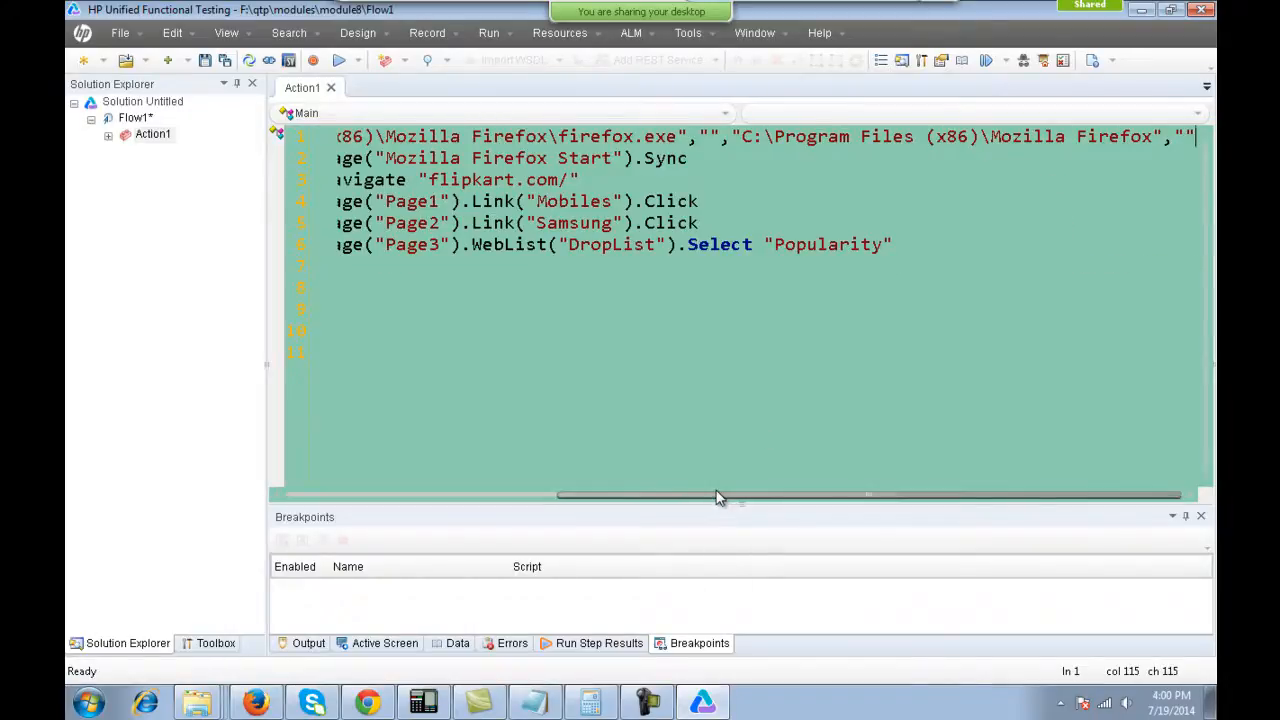
{"action": "left_click_drag", "start_coordinate": [720, 496], "coordinate": [567, 497]}
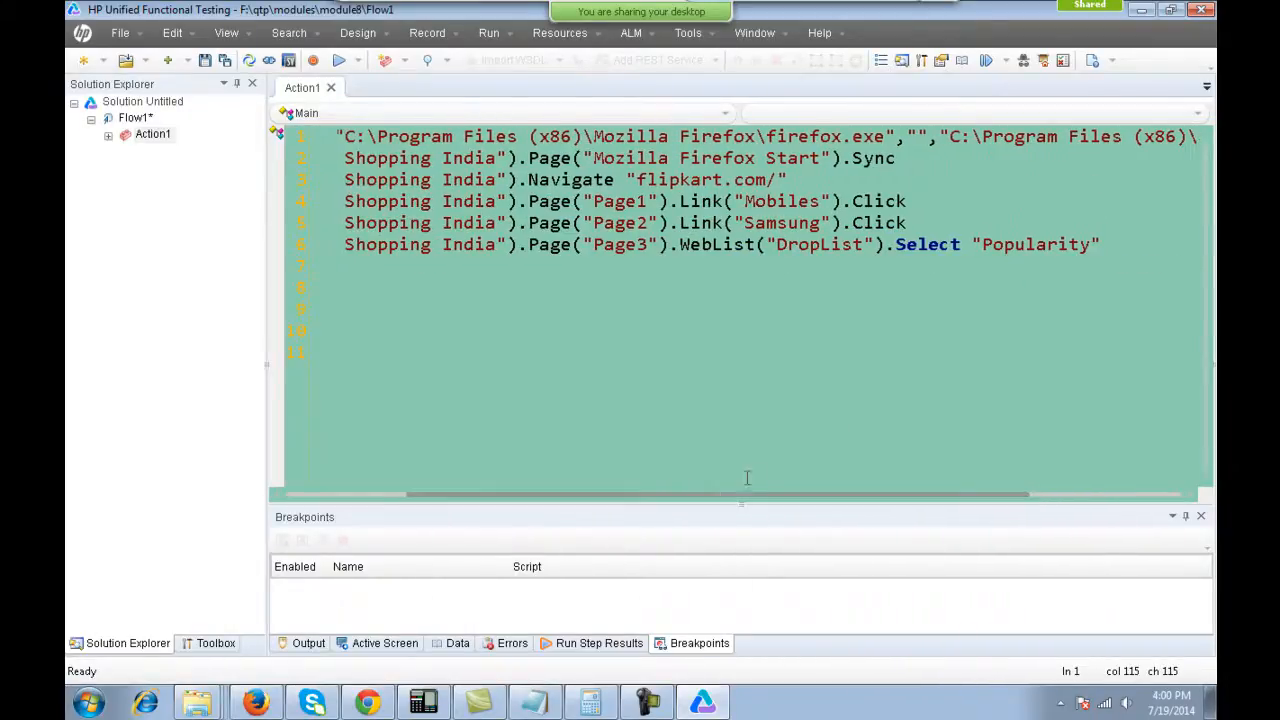
{"action": "left_click_drag", "start_coordinate": [709, 498], "coordinate": [480, 500]}
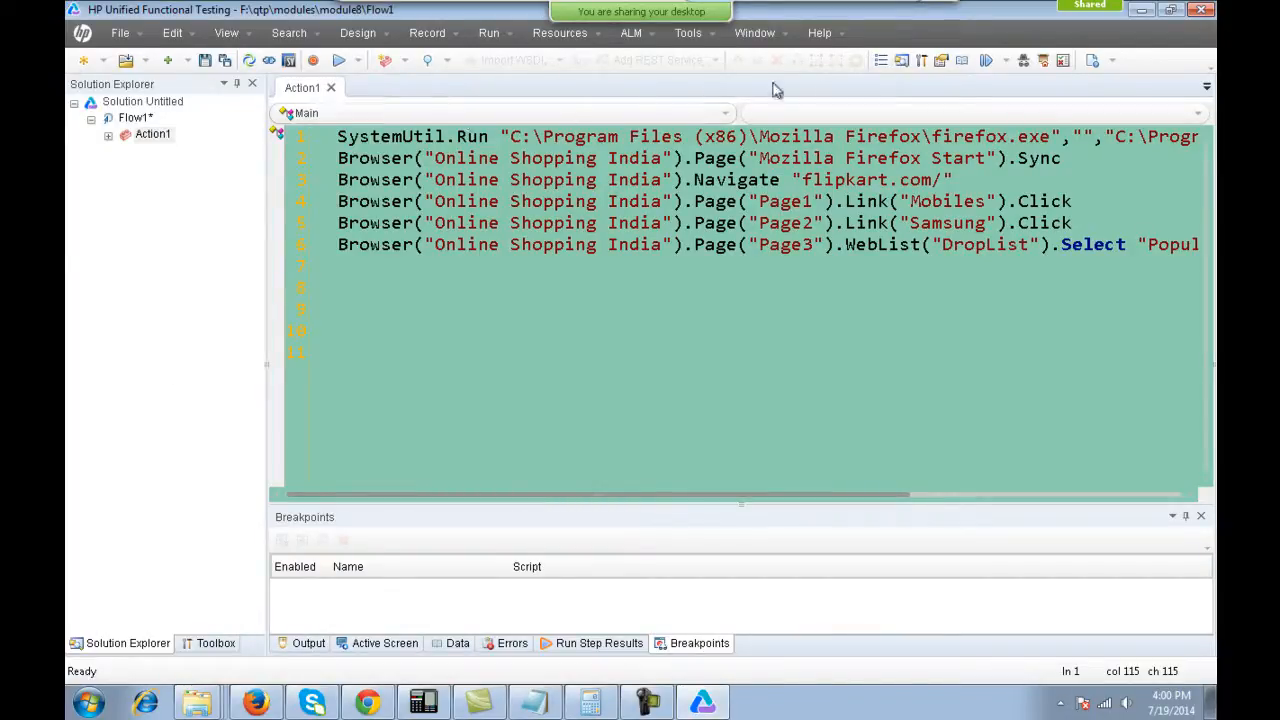
Rename the Online Shopping India browser object to Browser in the object repository and close the repository.
{"action": "left_click", "coordinate": [1043, 61]}
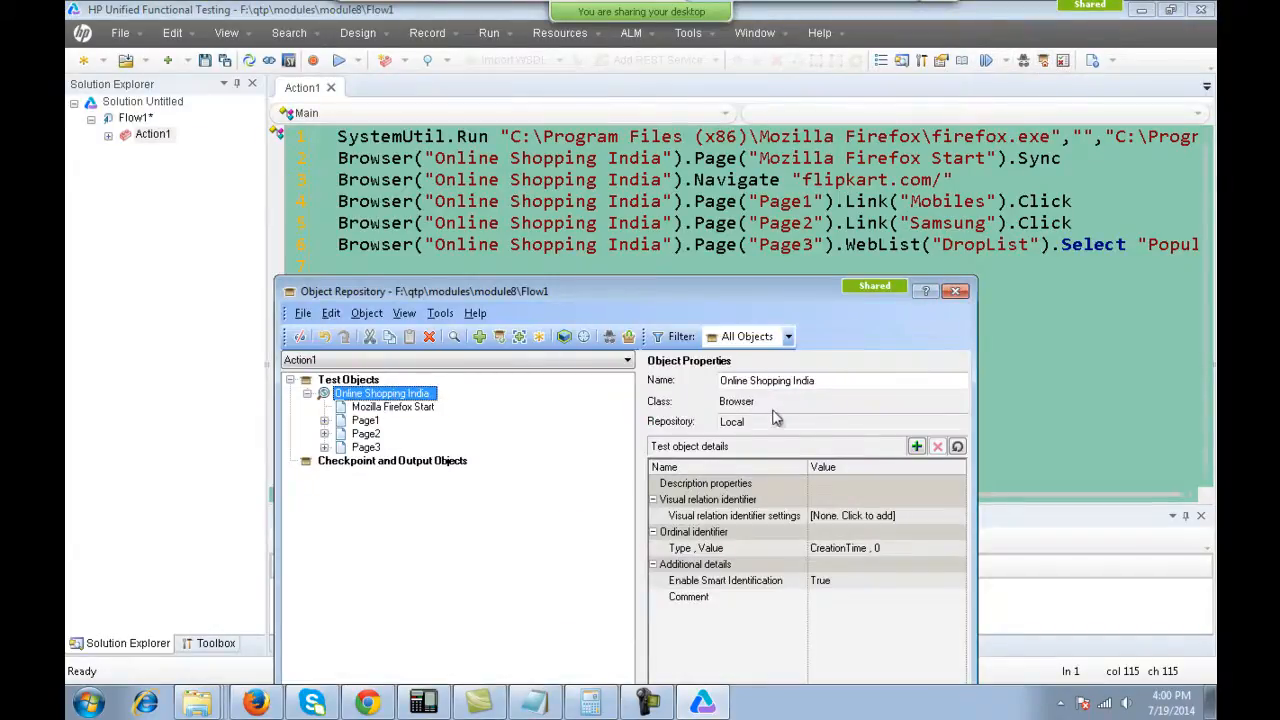
{"action": "left_click_drag", "start_coordinate": [815, 381], "coordinate": [645, 384]}
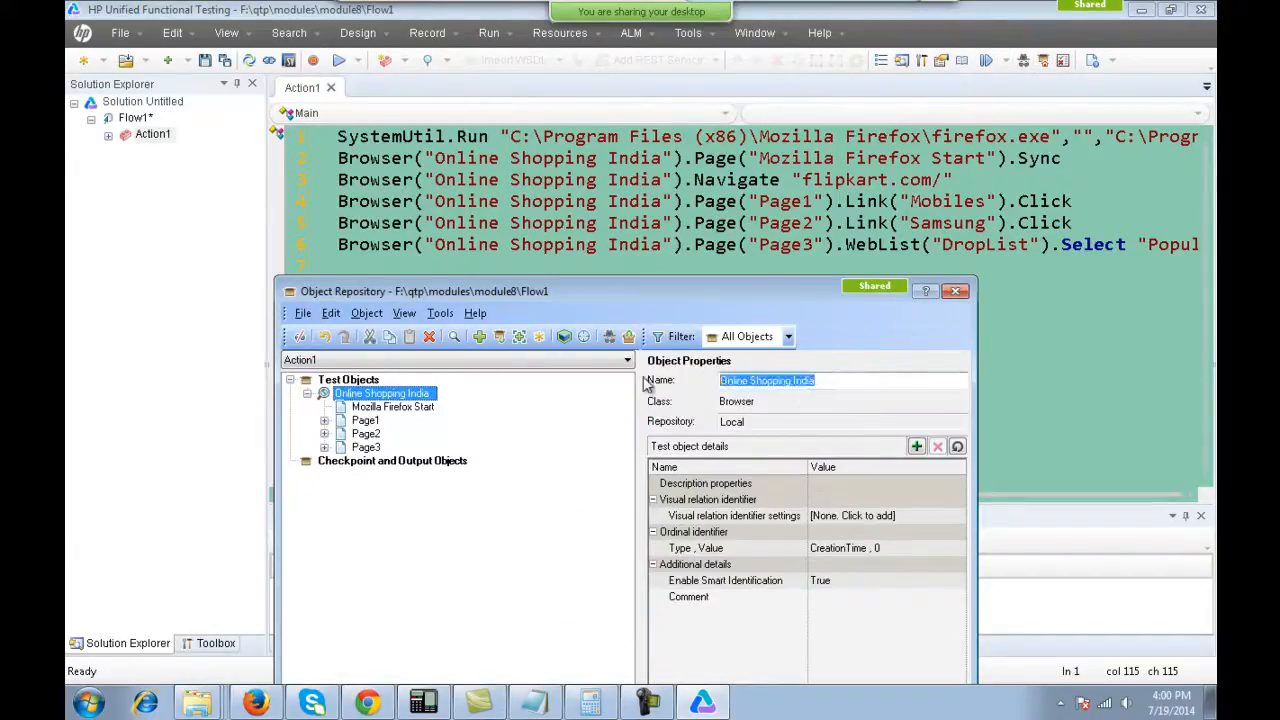
{"action": "type", "text": "Browser"}
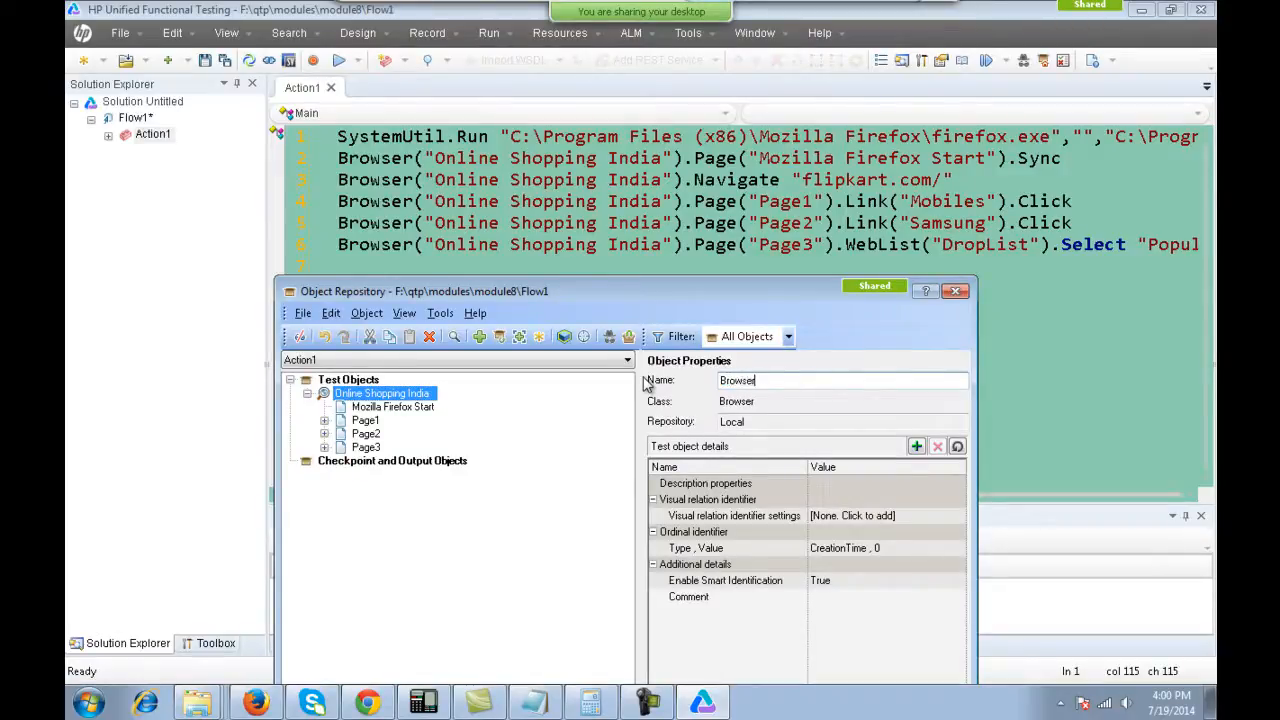
{"action": "key", "text": "Return"}
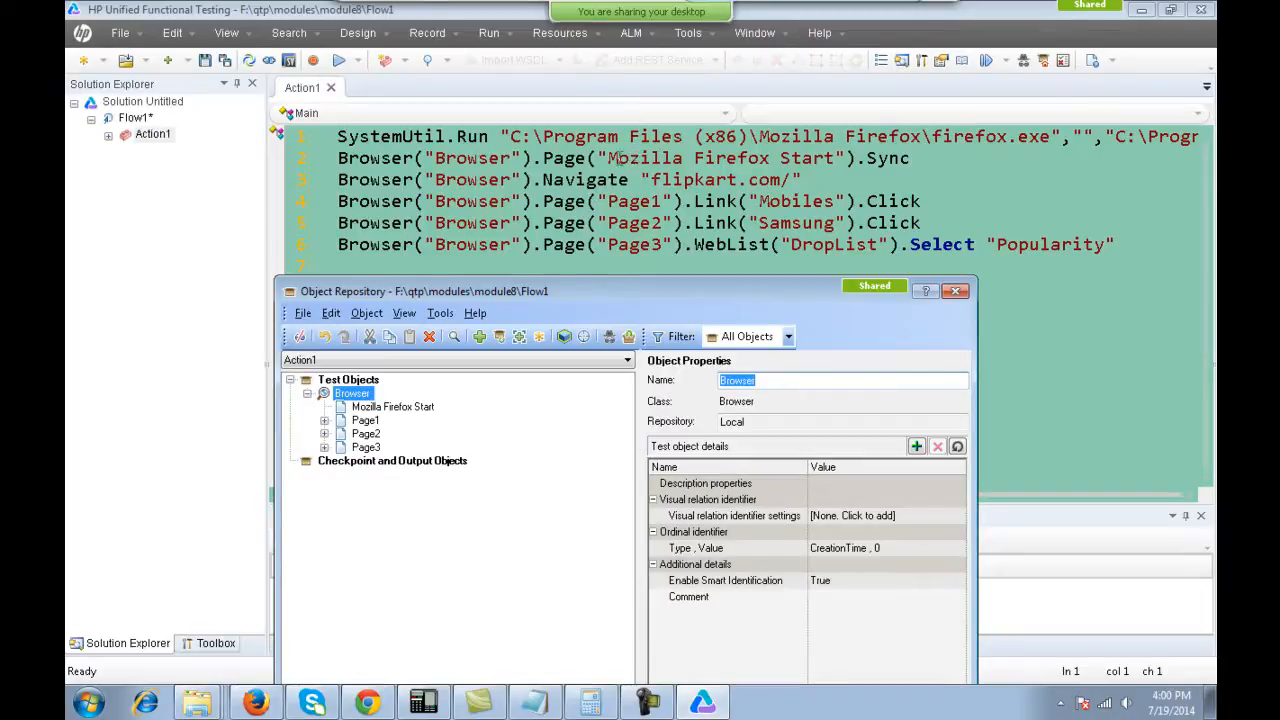
{"action": "left_click", "coordinate": [358, 407]}
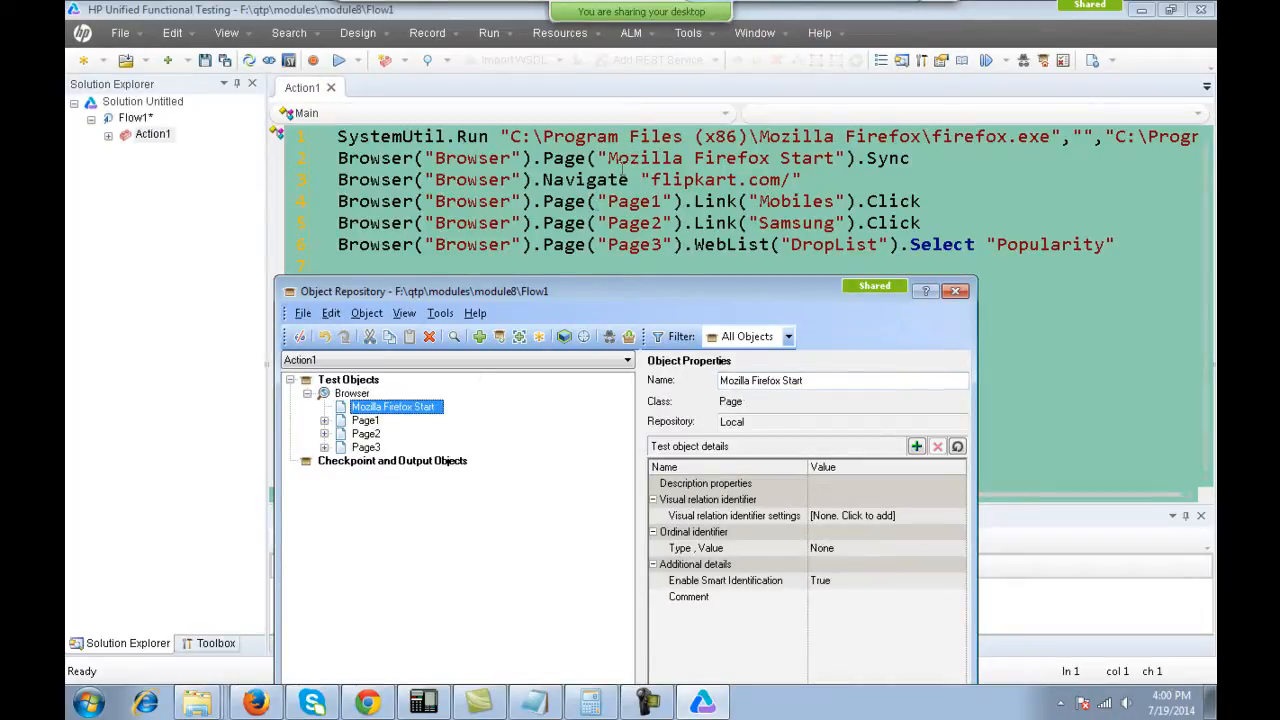
{"action": "left_click_drag", "start_coordinate": [905, 160], "coordinate": [300, 136]}
{"action": "triple_click", "coordinate": [708, 179]}
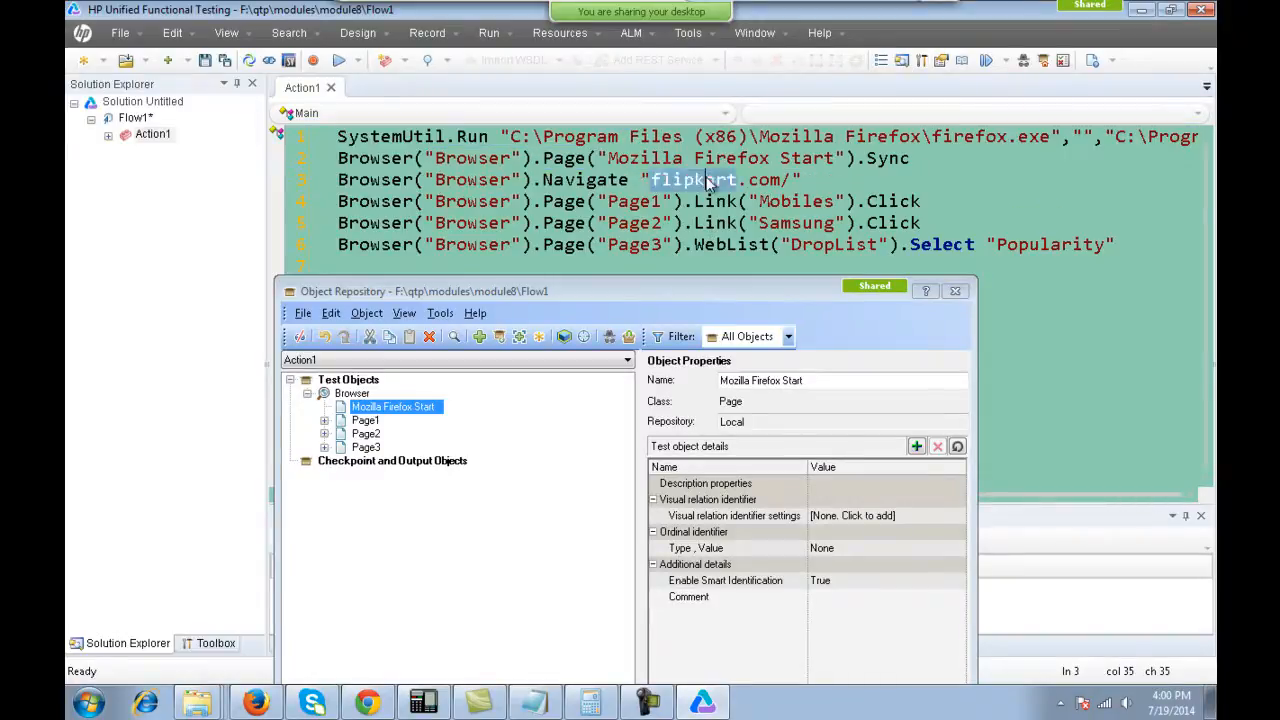
{"action": "left_click", "coordinate": [955, 292]}
Run the Flow1 test, check the sorted Samsung mobiles page in Firefox, and close all Firefox windows.
{"action": "left_click", "coordinate": [339, 60]}
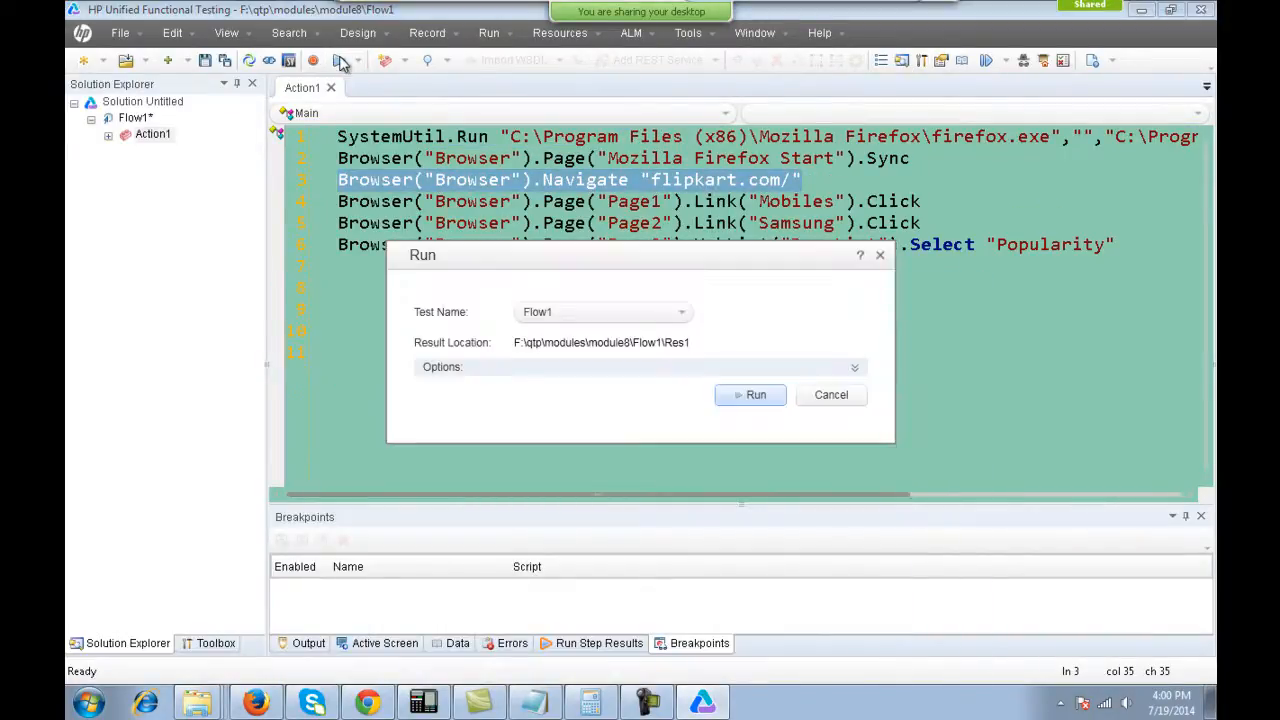
{"action": "key", "text": "Return"}
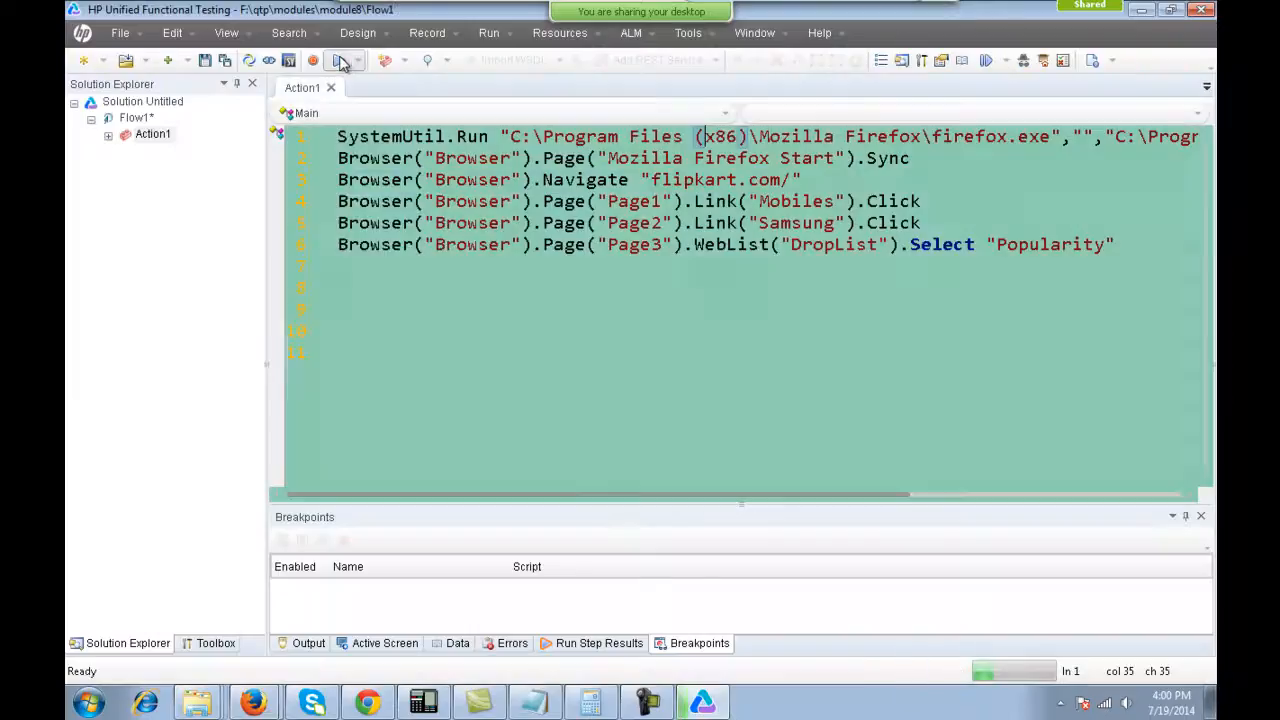
{"action": "key", "text": "alt+Tab"}
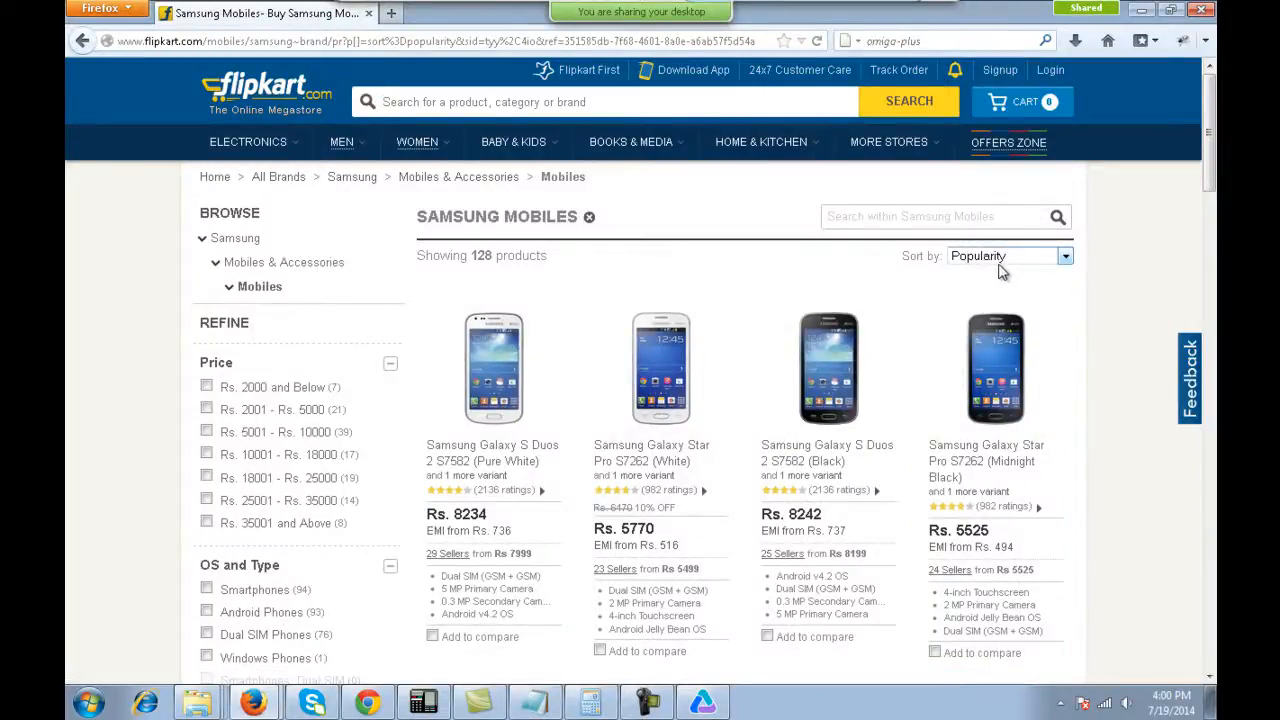
{"action": "right_click", "coordinate": [250, 695]}
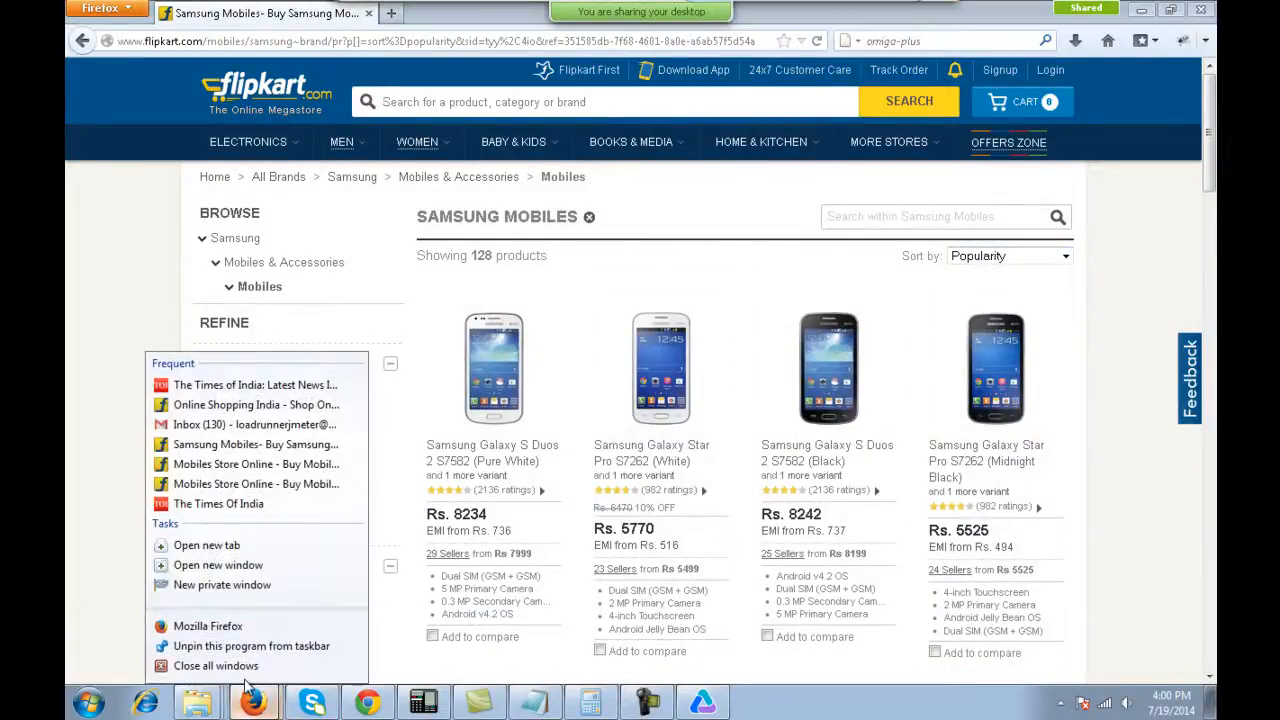
{"action": "key", "text": "alt+Tab"}
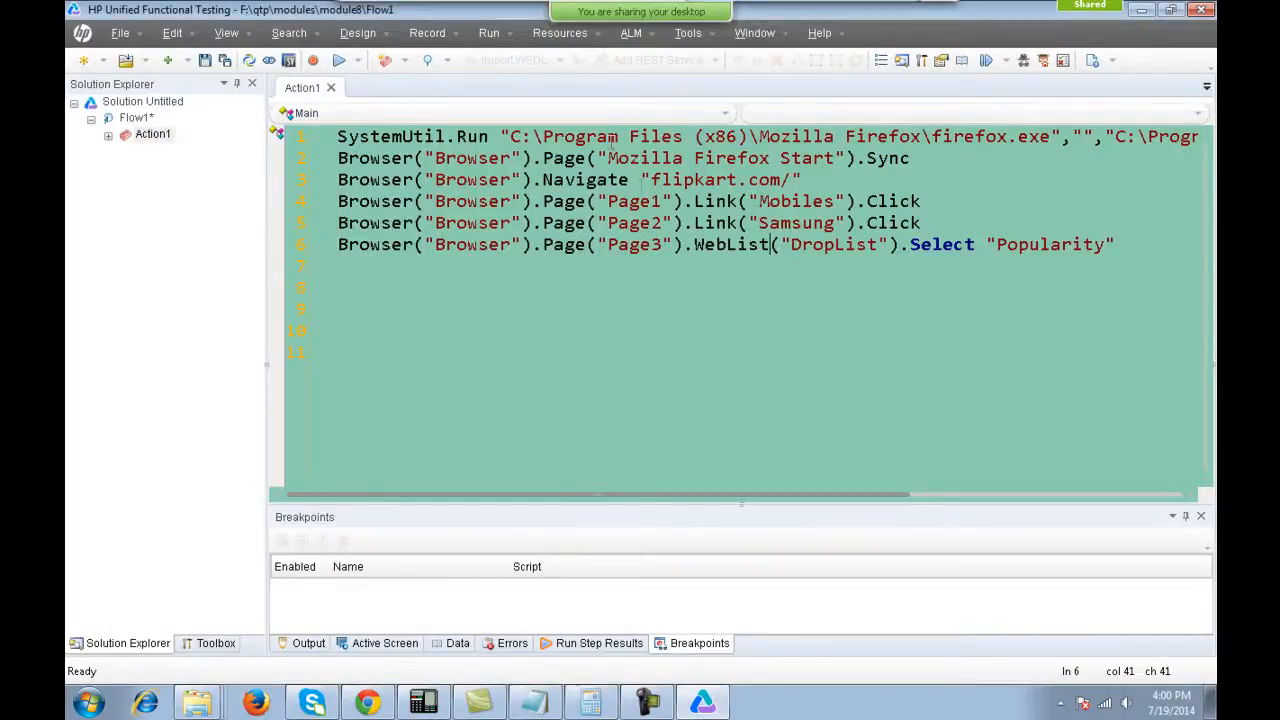
Expand Page1, Page2 and Page3 in the object repository and rename the Mozilla Firefox Start page object to Page.
{"action": "left_click", "coordinate": [1046, 63]}
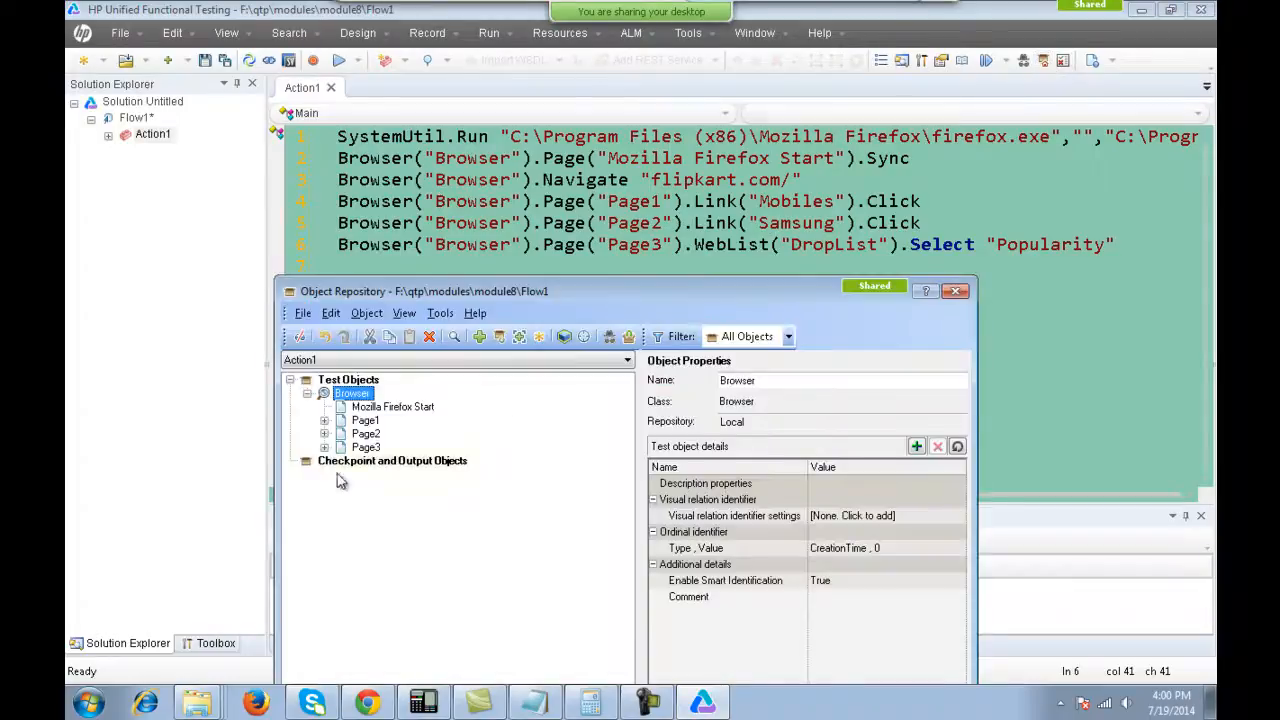
{"action": "left_click", "coordinate": [324, 421]}
{"action": "left_click", "coordinate": [324, 447]}
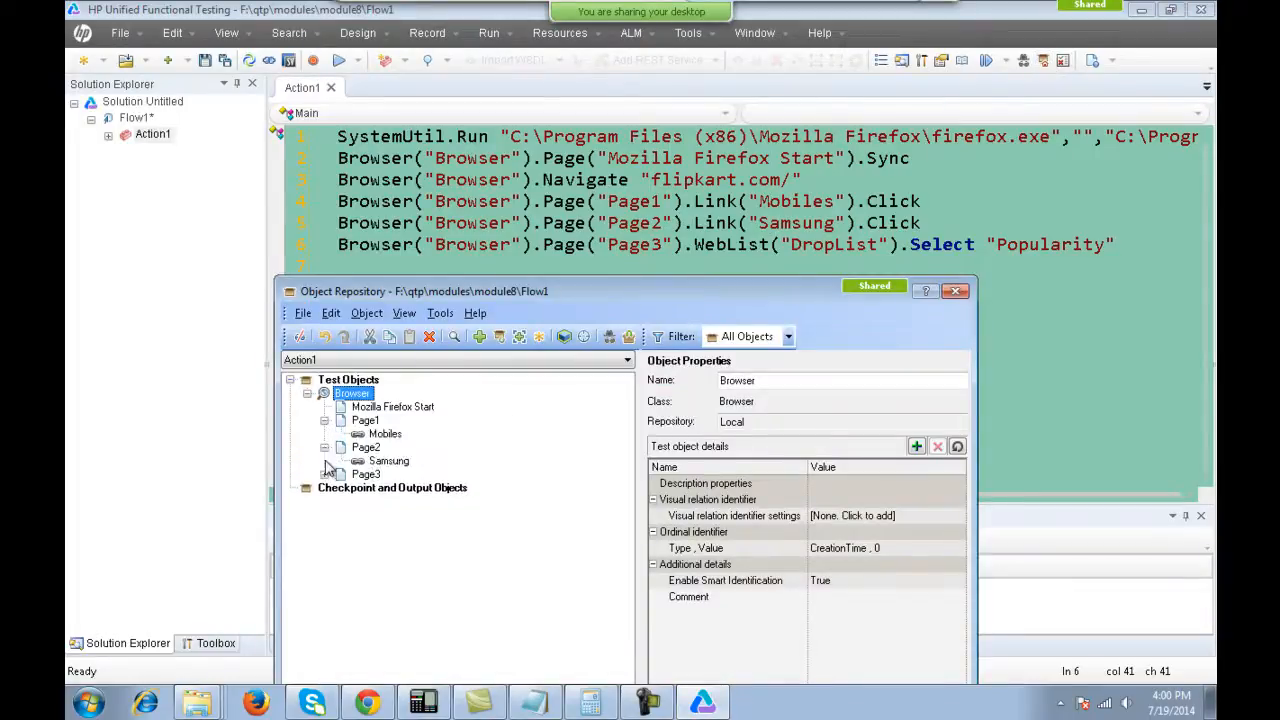
{"action": "left_click", "coordinate": [324, 474]}
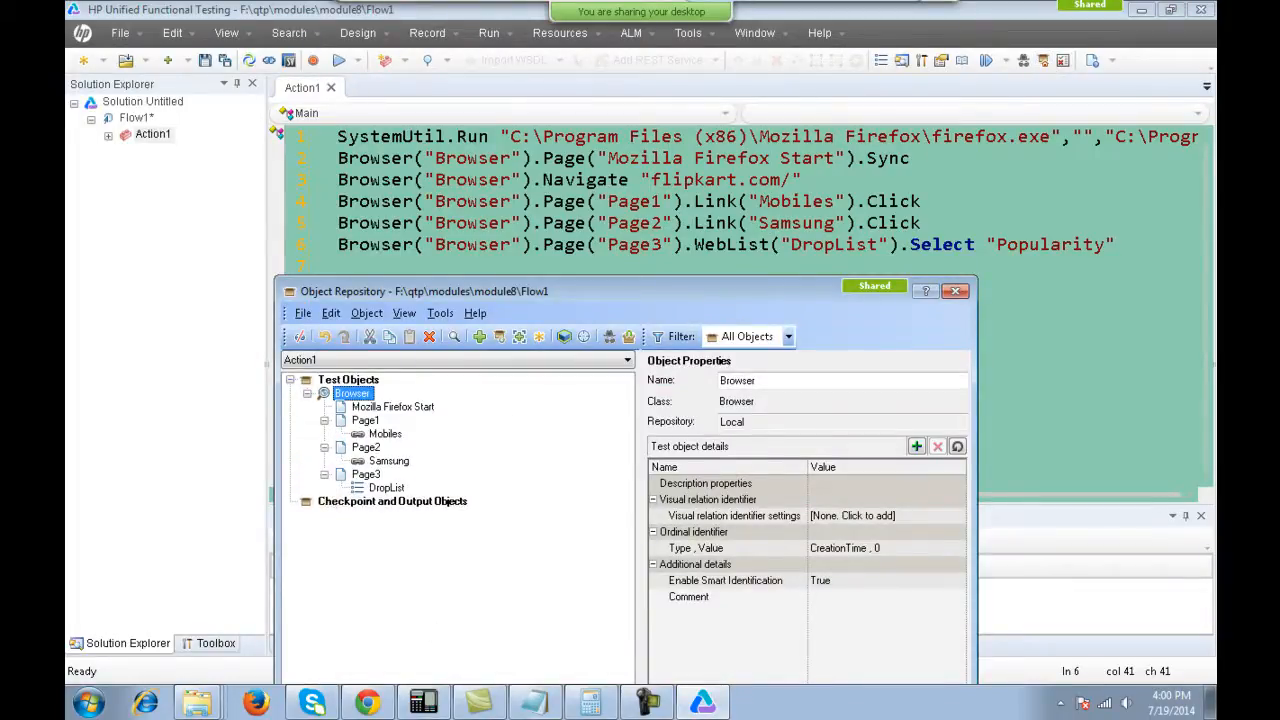
{"action": "mouse_move", "coordinate": [534, 703]}
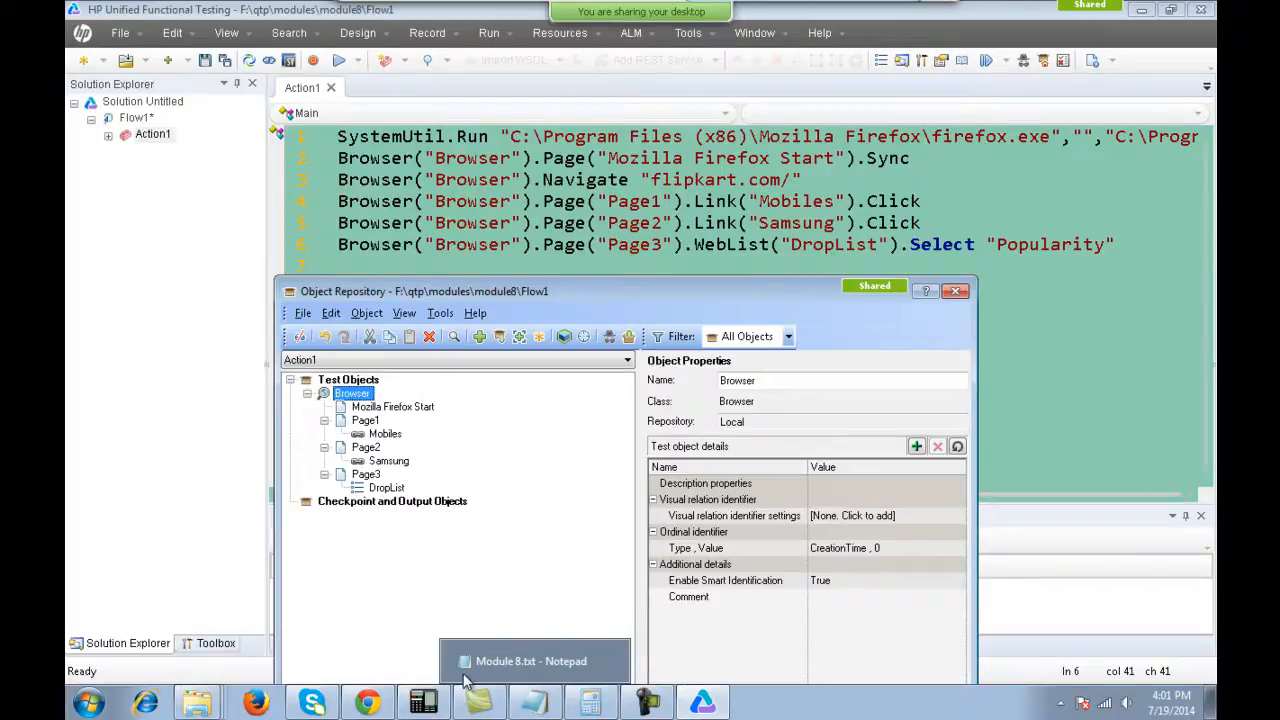
{"action": "left_click", "coordinate": [383, 408]}
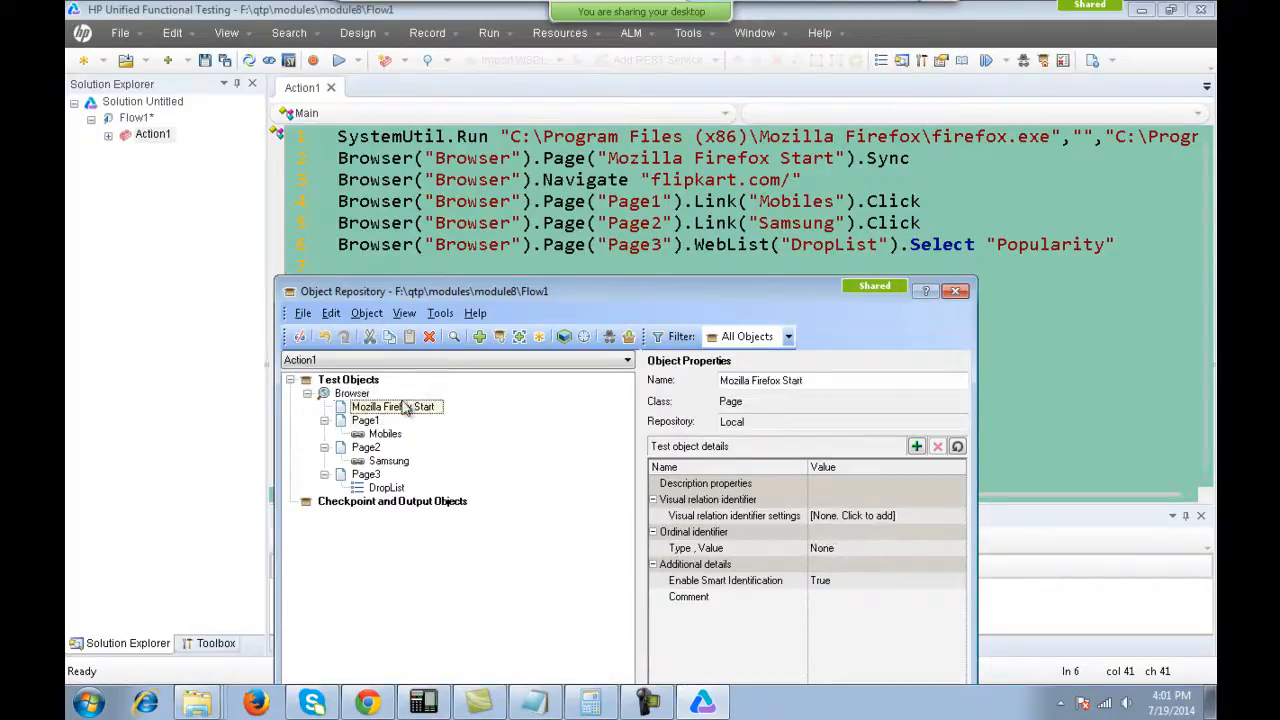
{"action": "left_click", "coordinate": [390, 408]}
{"action": "left_click", "coordinate": [820, 380]}
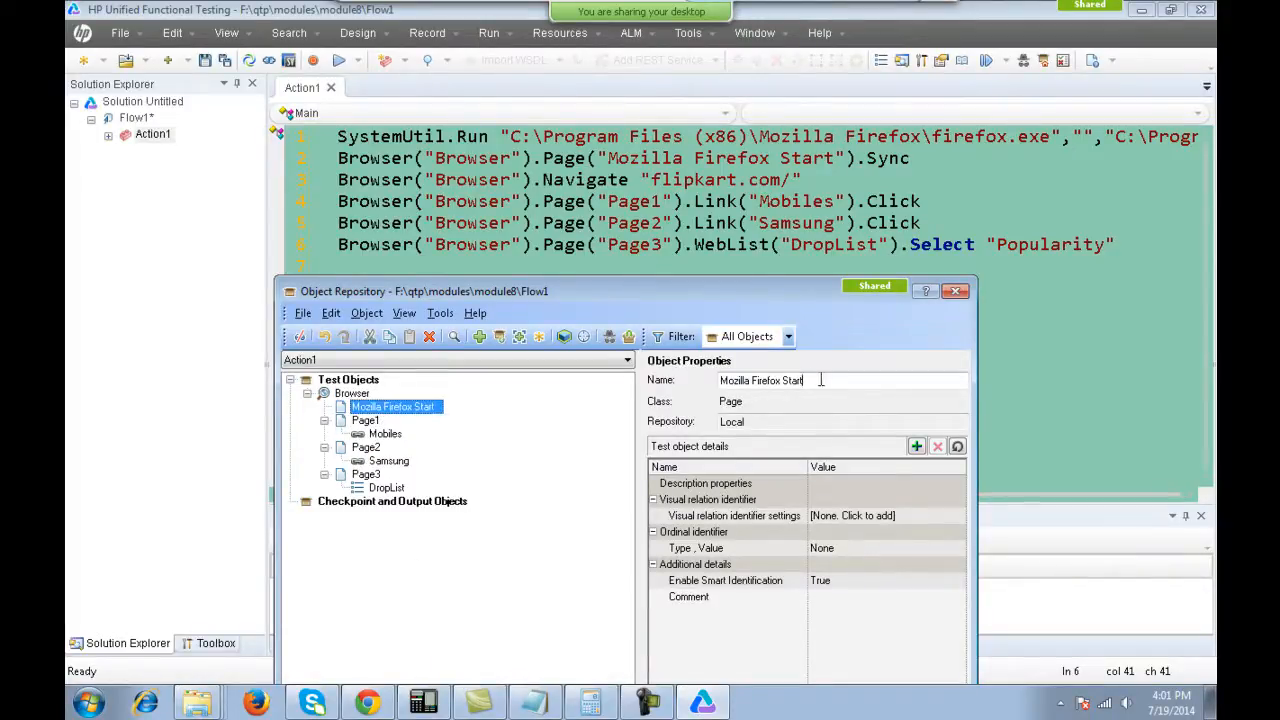
{"action": "left_click_drag", "start_coordinate": [820, 380], "coordinate": [662, 380]}
{"action": "type", "text": "Page"}
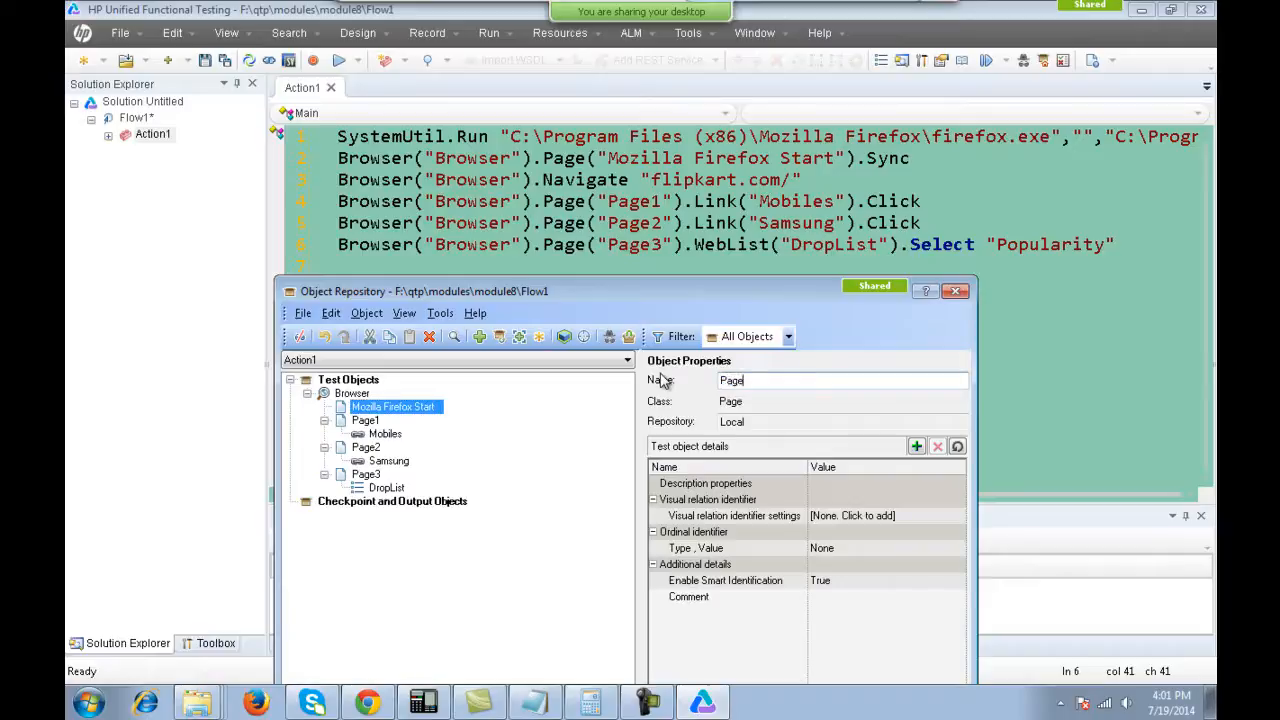
{"action": "key", "text": "Return"}
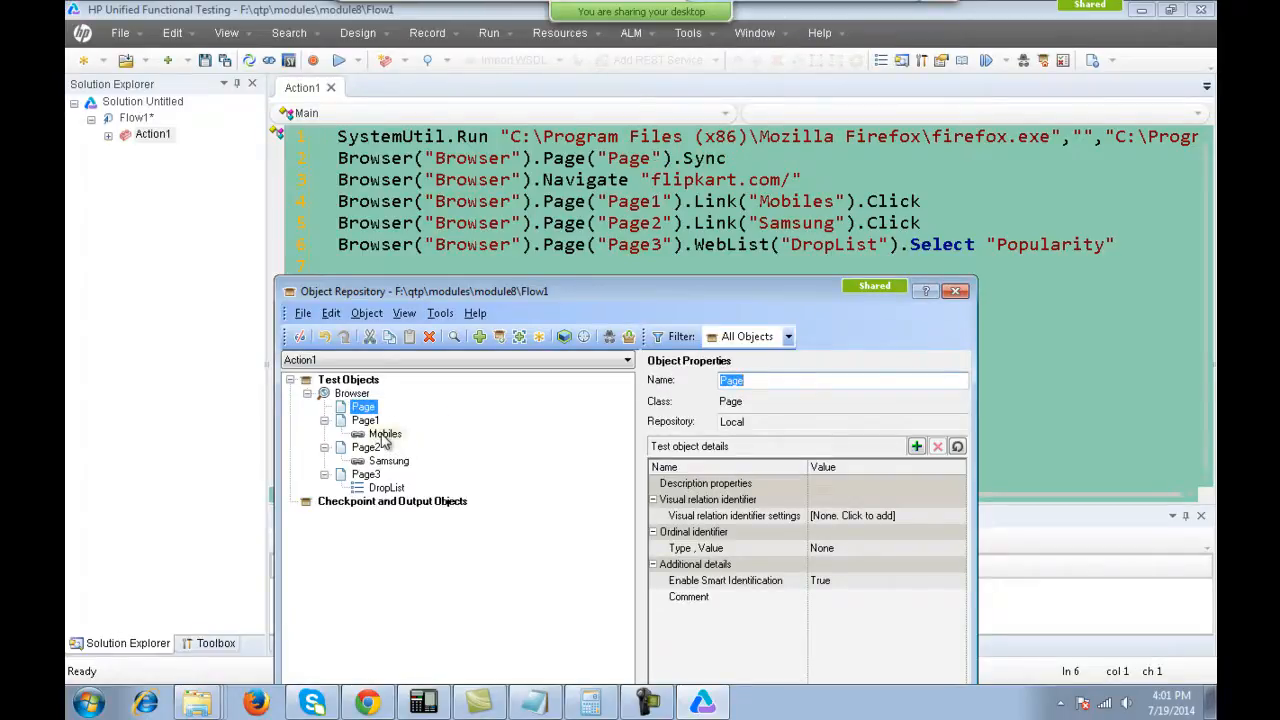
Move the Mobiles link, the Samsung link and the DropList web list under the Page object.
{"action": "left_click_drag", "start_coordinate": [383, 441], "coordinate": [366, 414]}
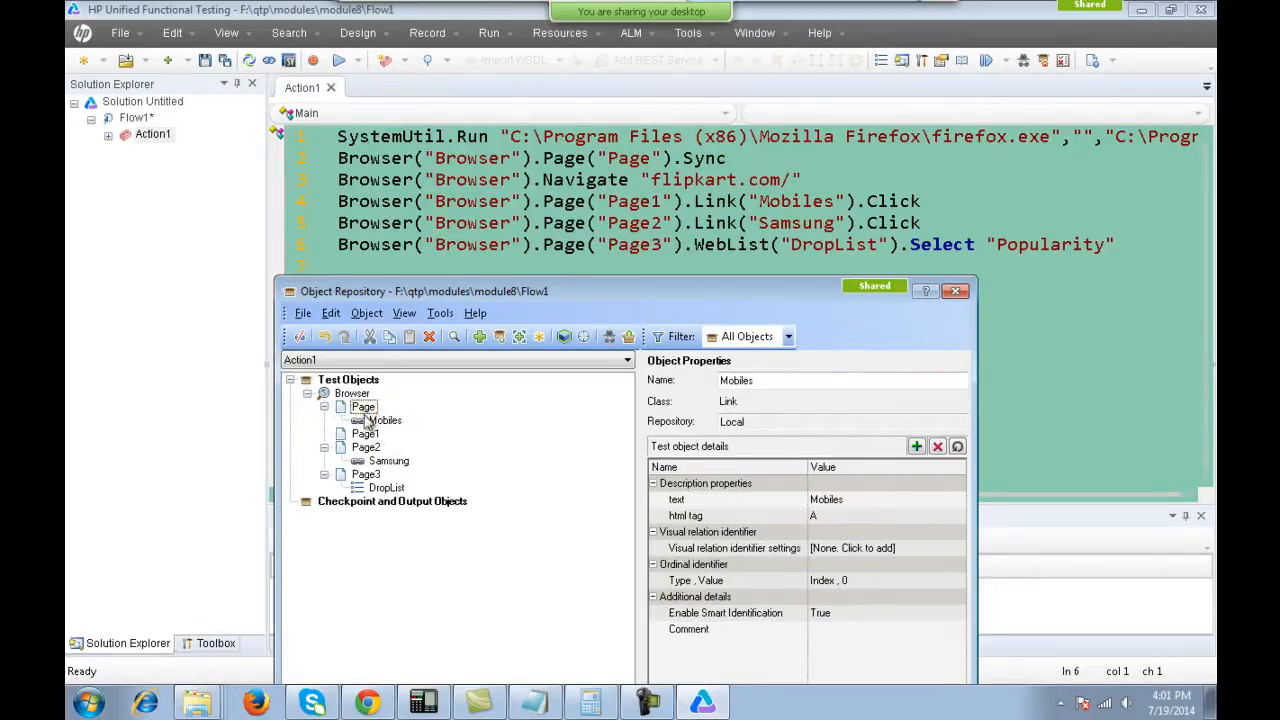
{"action": "left_click", "coordinate": [371, 464]}
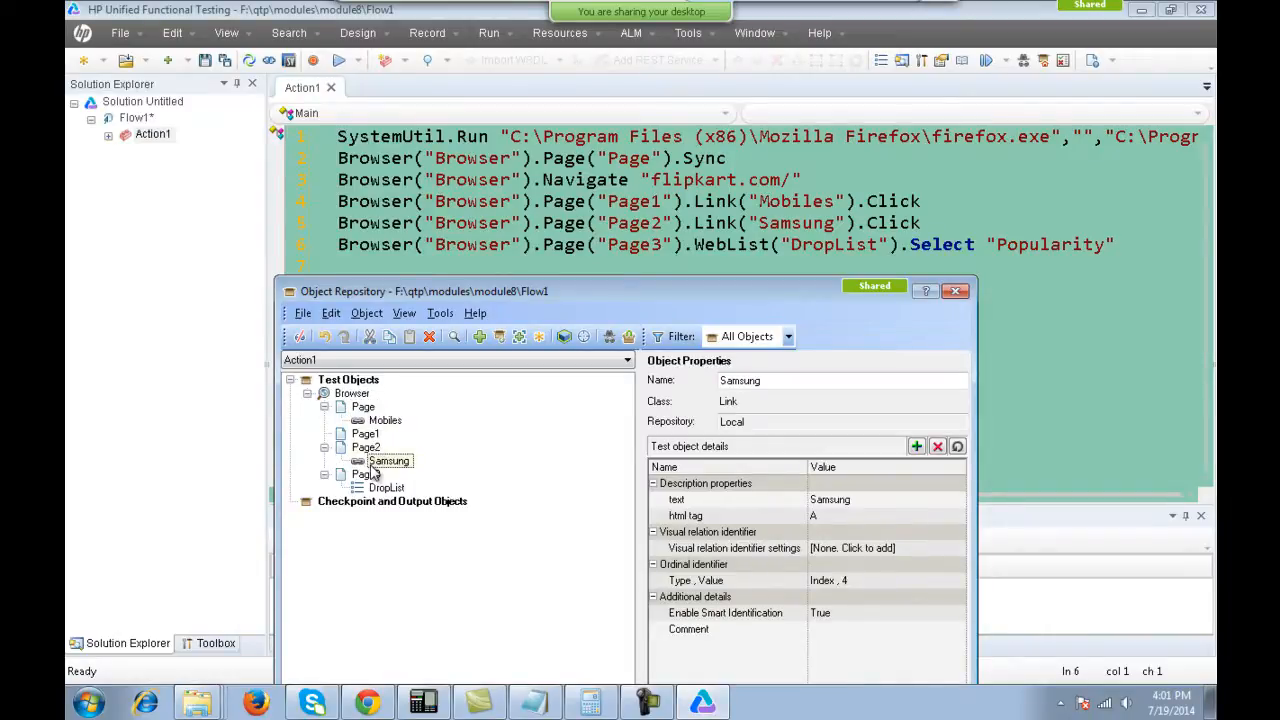
{"action": "left_click_drag", "start_coordinate": [371, 470], "coordinate": [346, 410]}
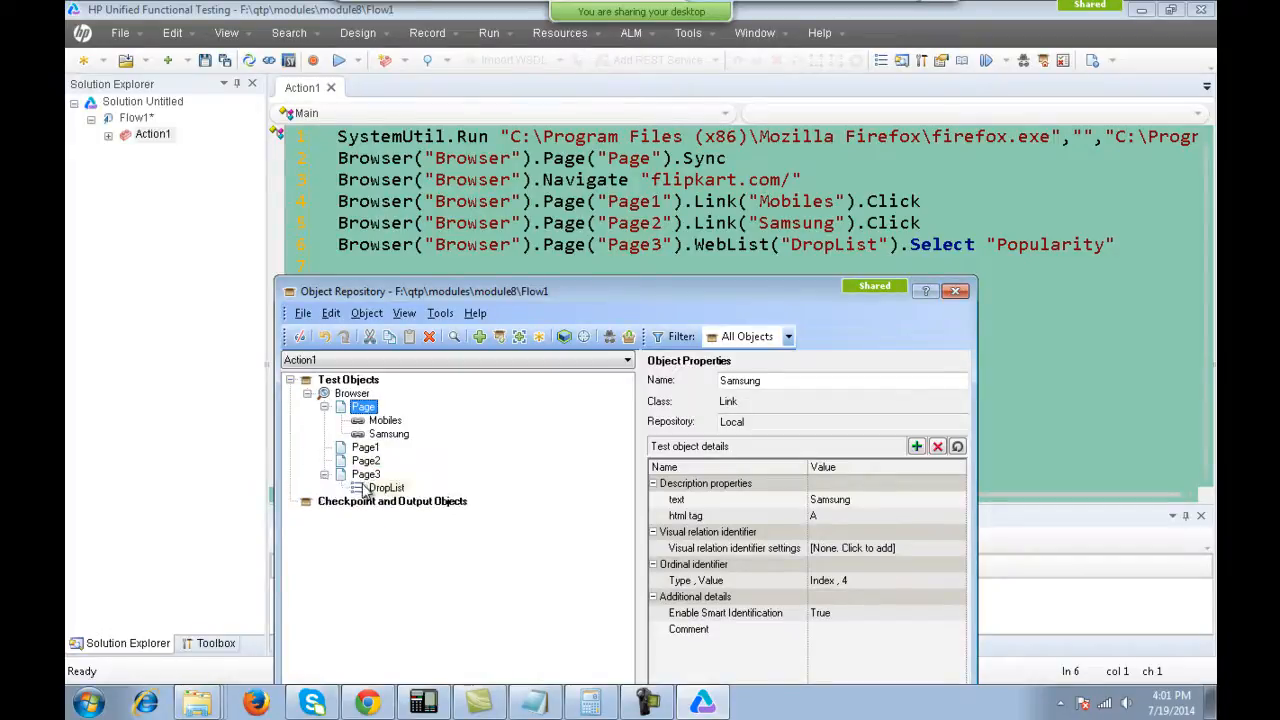
{"action": "left_click_drag", "start_coordinate": [368, 488], "coordinate": [344, 411]}
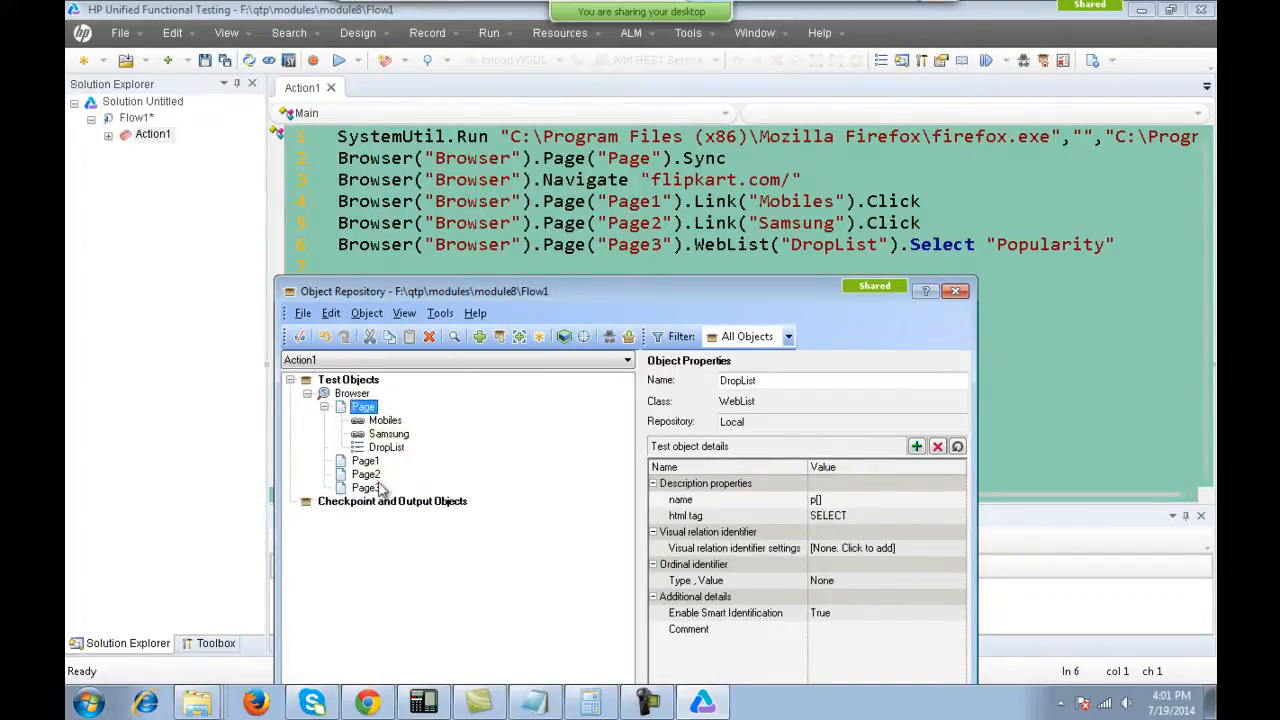
Delete the emptied Page1, Page2 and Page3 objects, check the children of Page, and close the object repository.
{"action": "left_click", "coordinate": [365, 462]}
{"action": "key", "text": "shift+Down"}
{"action": "key", "text": "shift+Down"}
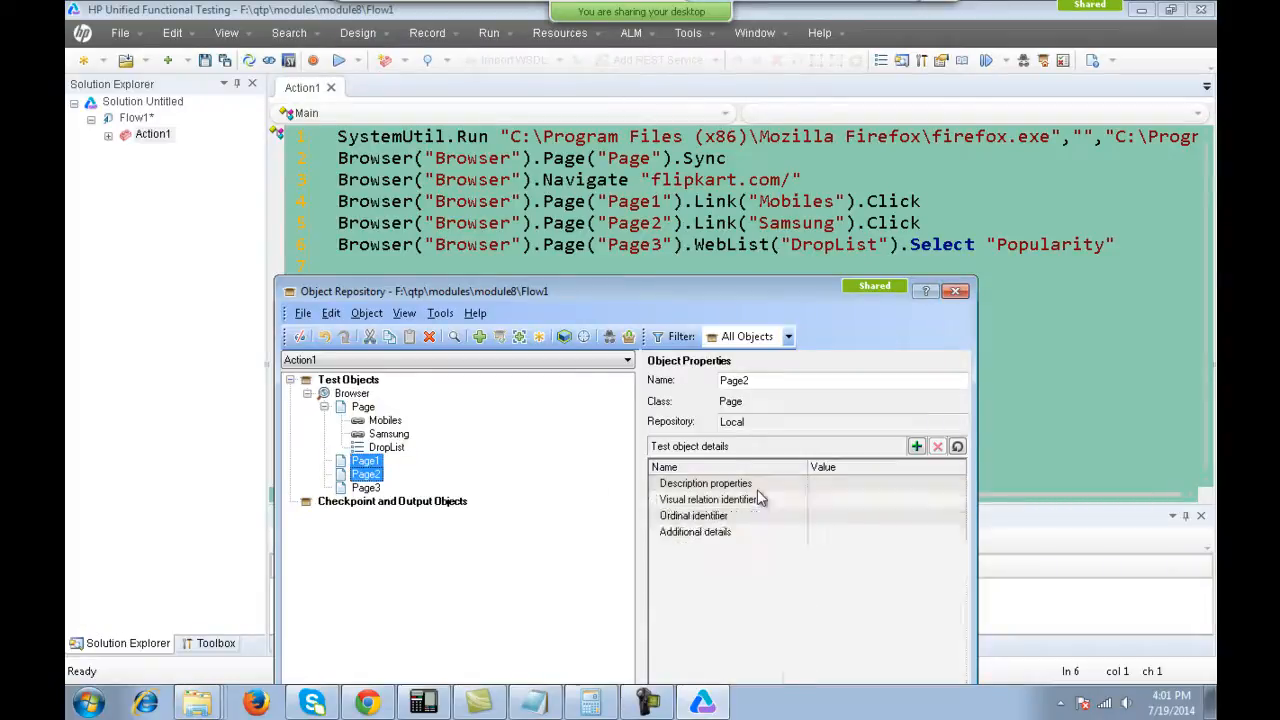
{"action": "key", "text": "Delete"}
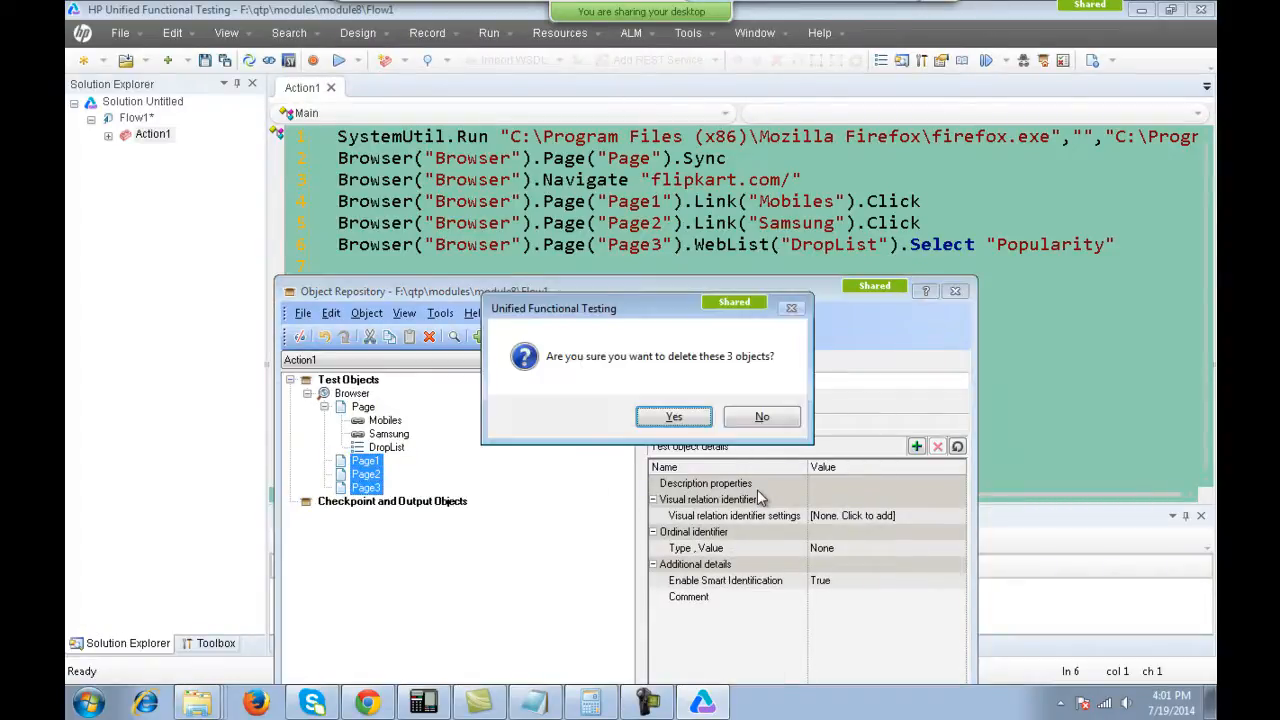
{"action": "key", "text": "Return"}
{"action": "double_click", "coordinate": [362, 407]}
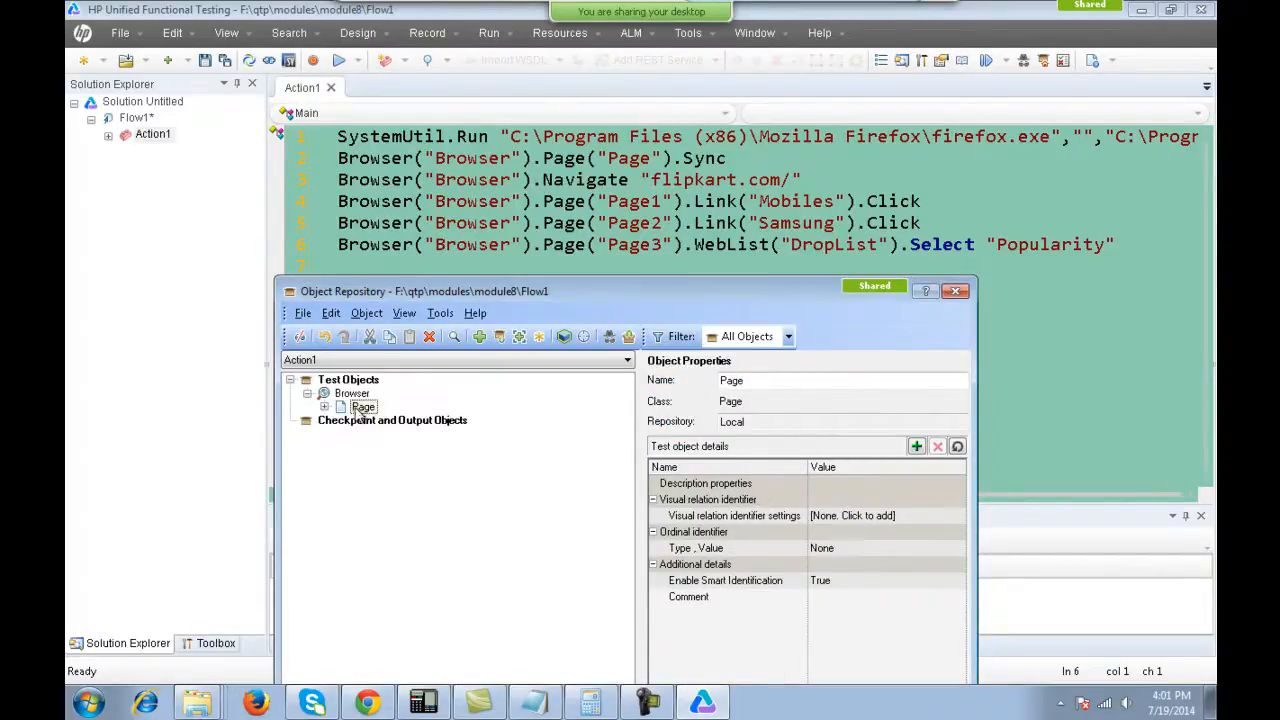
{"action": "left_click", "coordinate": [324, 407]}
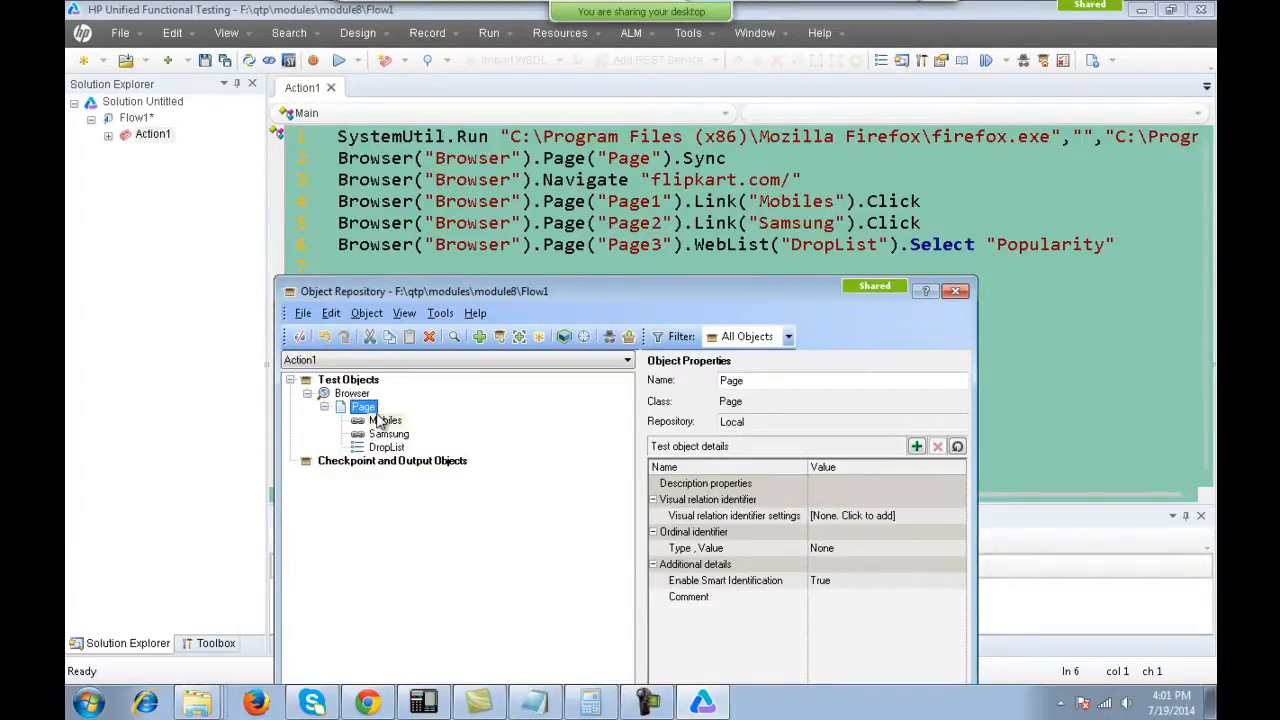
{"action": "left_click", "coordinate": [955, 290]}
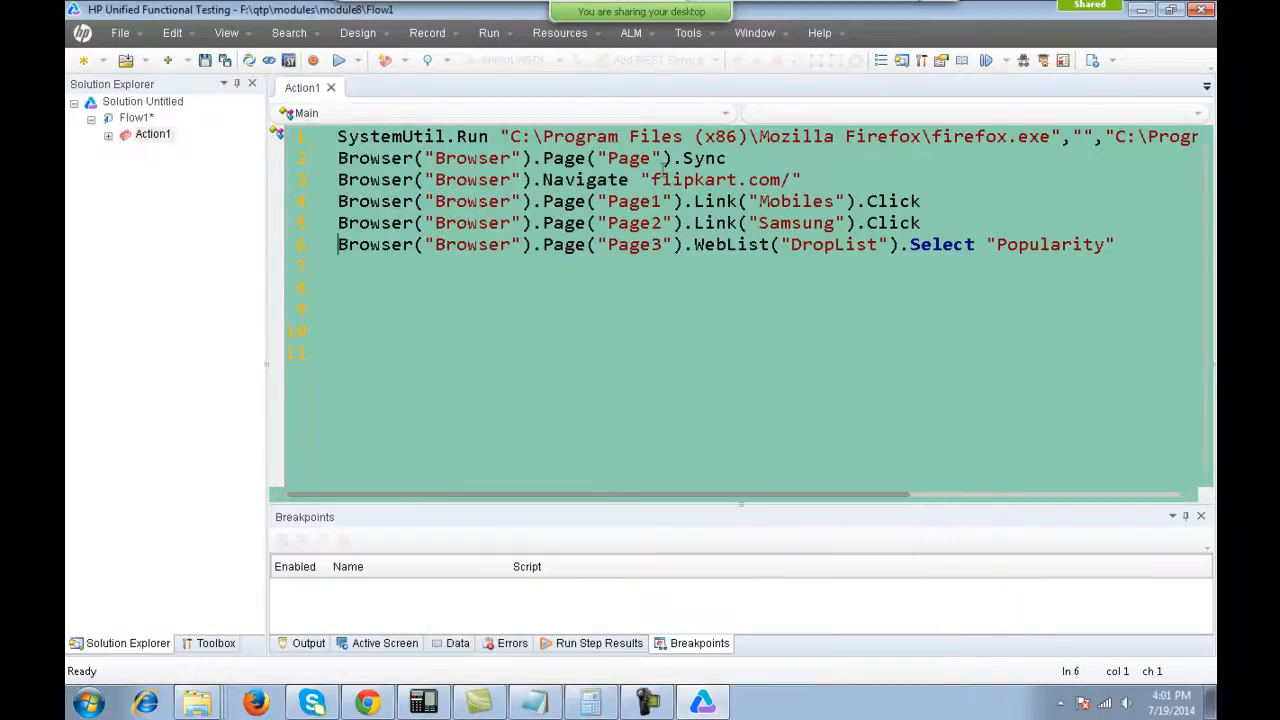
Change the Page1, Page2 and Page3 references in script lines 4 to 6 to Page.
{"action": "left_click", "coordinate": [657, 201]}
{"action": "key", "text": "Delete"}
{"action": "key", "text": "Down"}
{"action": "key", "text": "Delete"}
{"action": "key", "text": "BackSpace"}
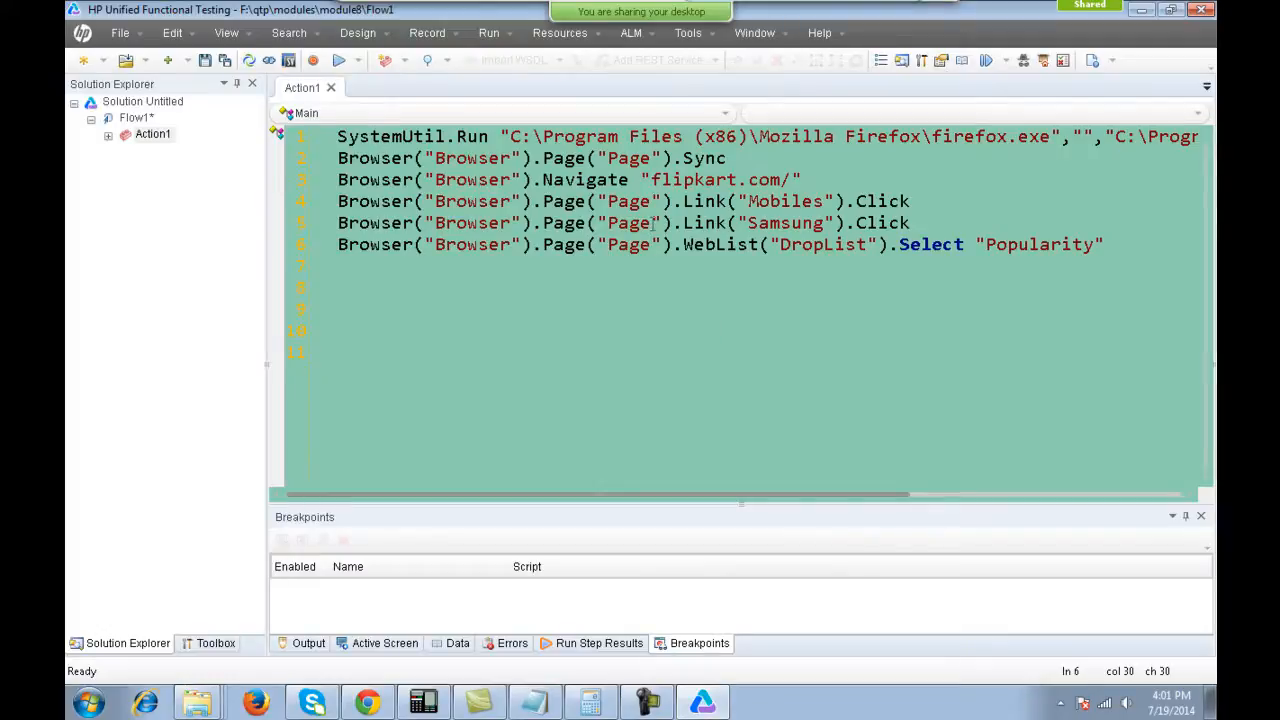
Review the Page reference and the Mobiles, Samsung and DropList statements in the script, and open the object repository.
{"action": "double_click", "coordinate": [629, 158]}
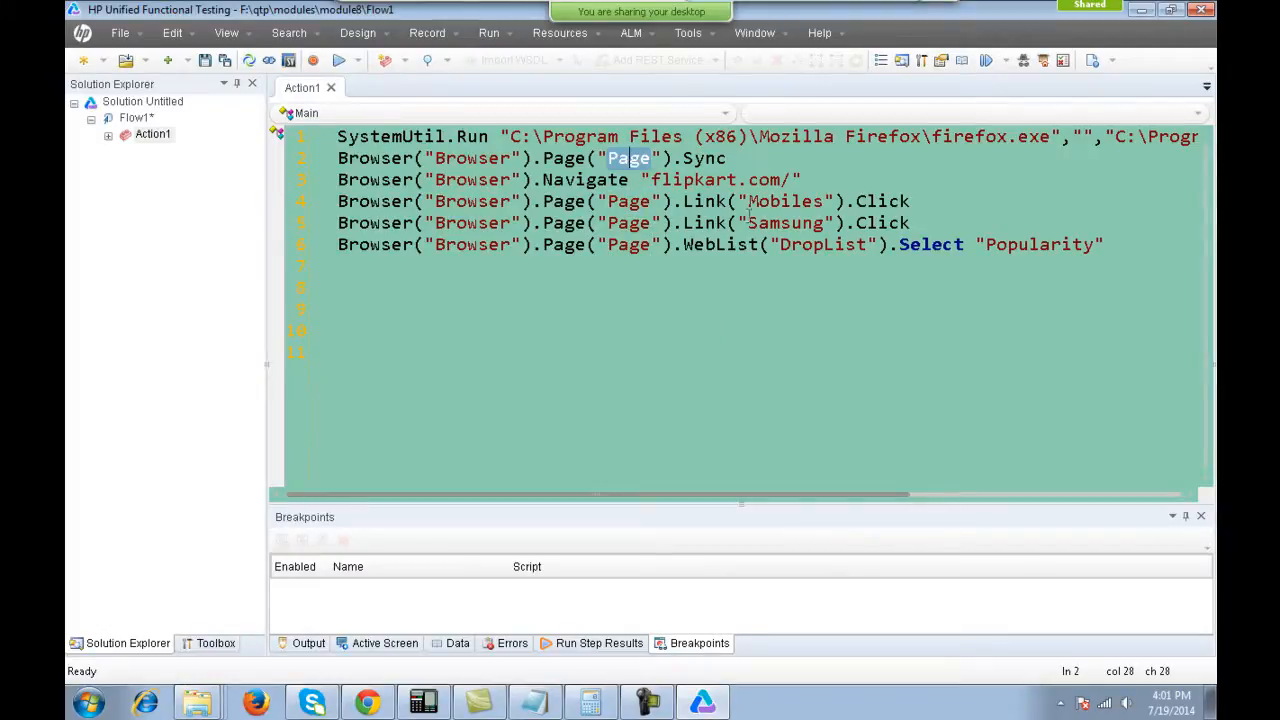
{"action": "left_click_drag", "start_coordinate": [686, 202], "coordinate": [918, 203]}
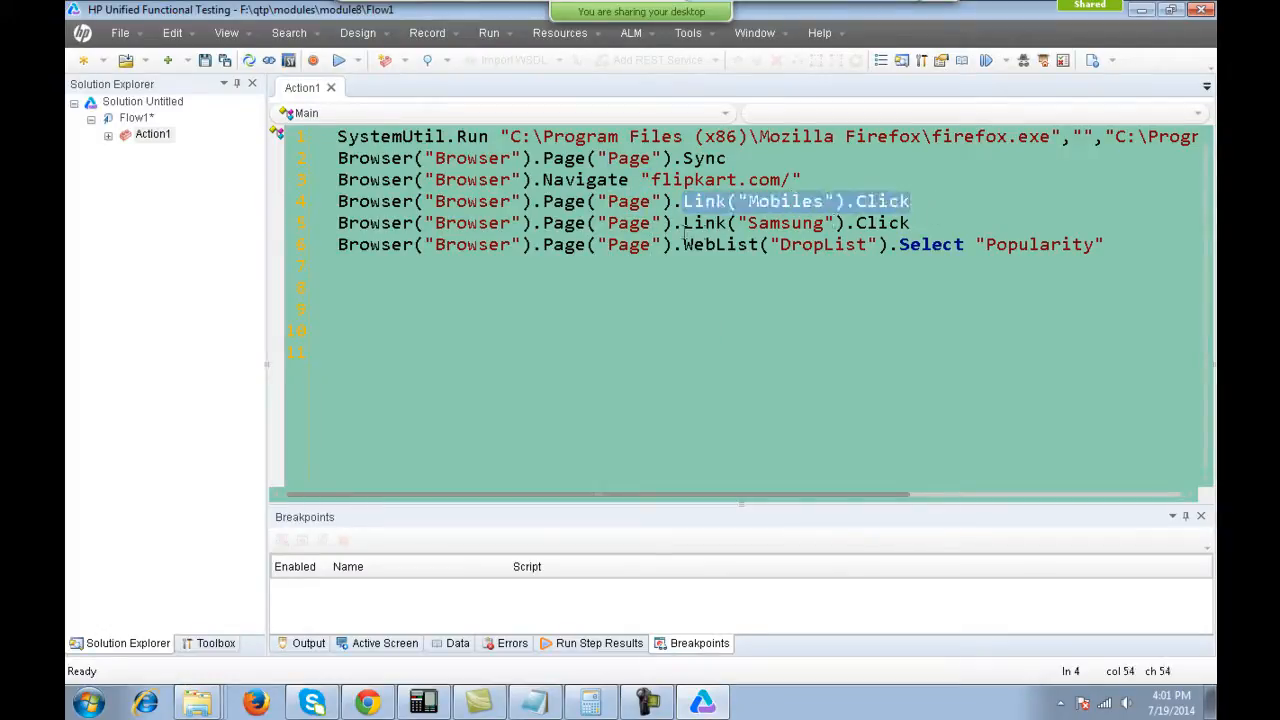
{"action": "left_click_drag", "start_coordinate": [684, 223], "coordinate": [928, 234]}
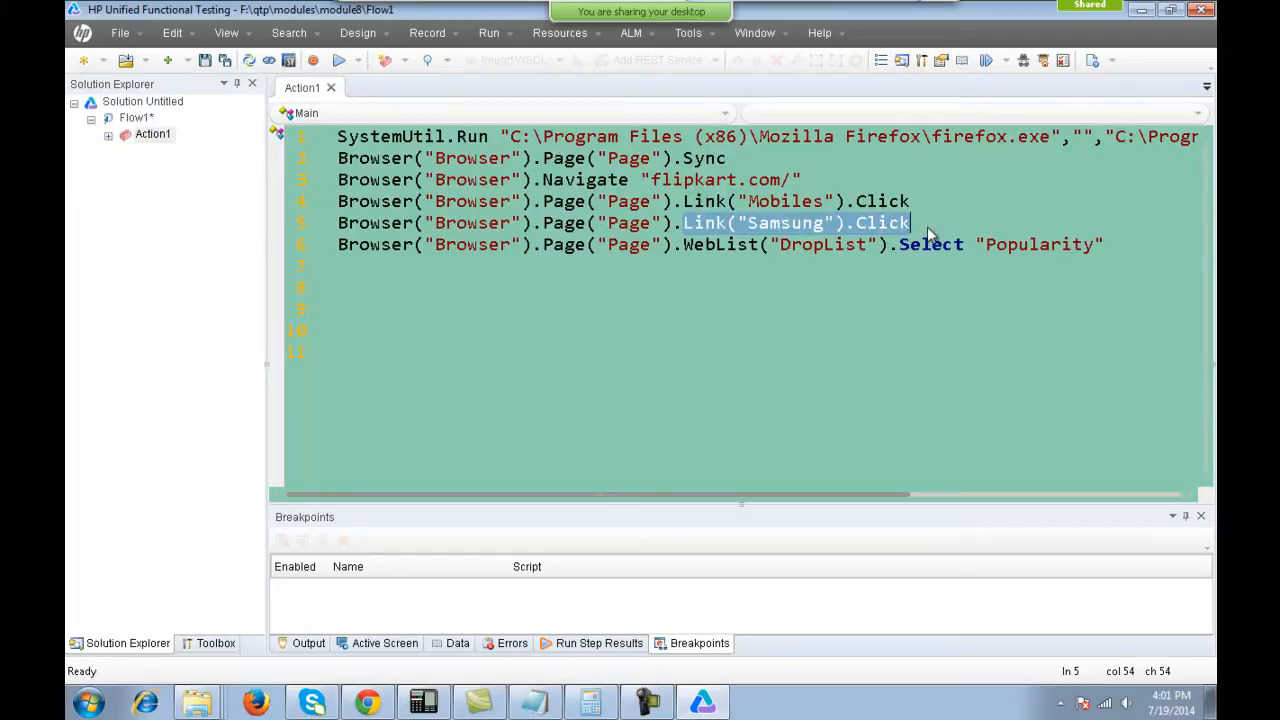
{"action": "left_click", "coordinate": [924, 241]}
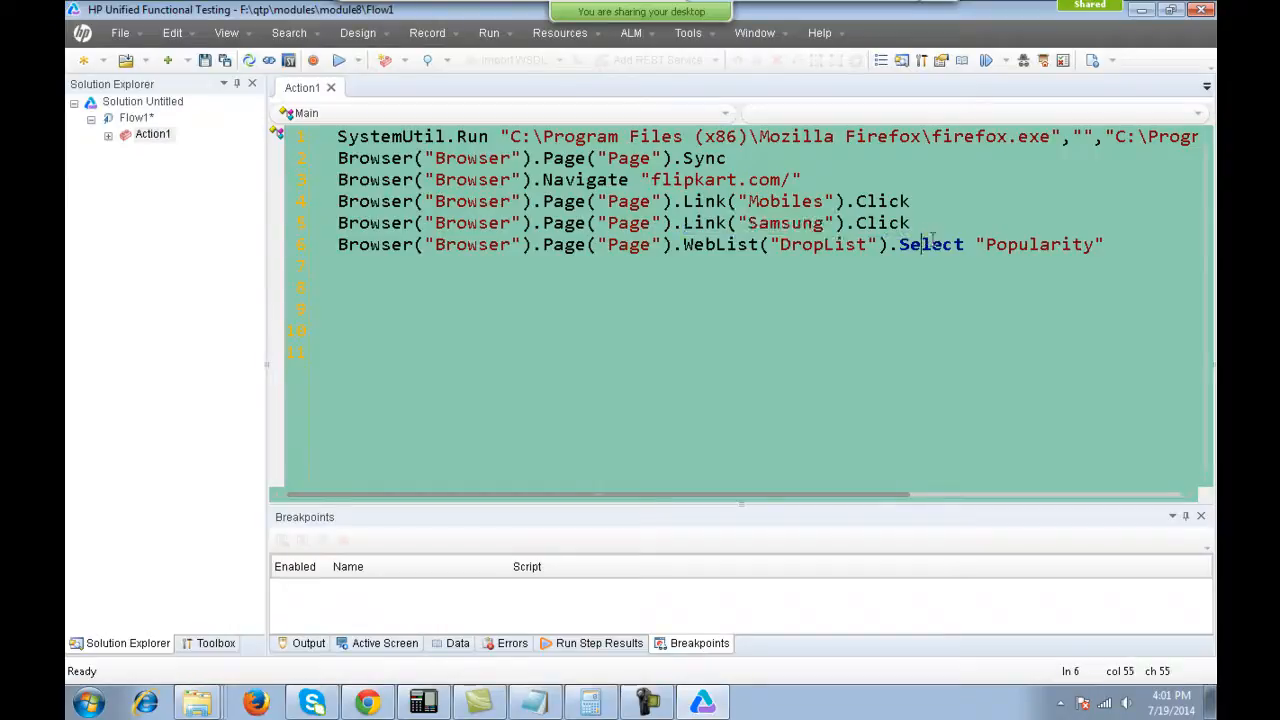
{"action": "mouse_move", "coordinate": [1123, 256]}
{"action": "left_mouse_down"}
{"action": "mouse_move", "coordinate": [693, 255]}
{"action": "mouse_move", "coordinate": [1110, 248]}
{"action": "left_mouse_up"}
{"action": "double_click", "coordinate": [643, 249]}
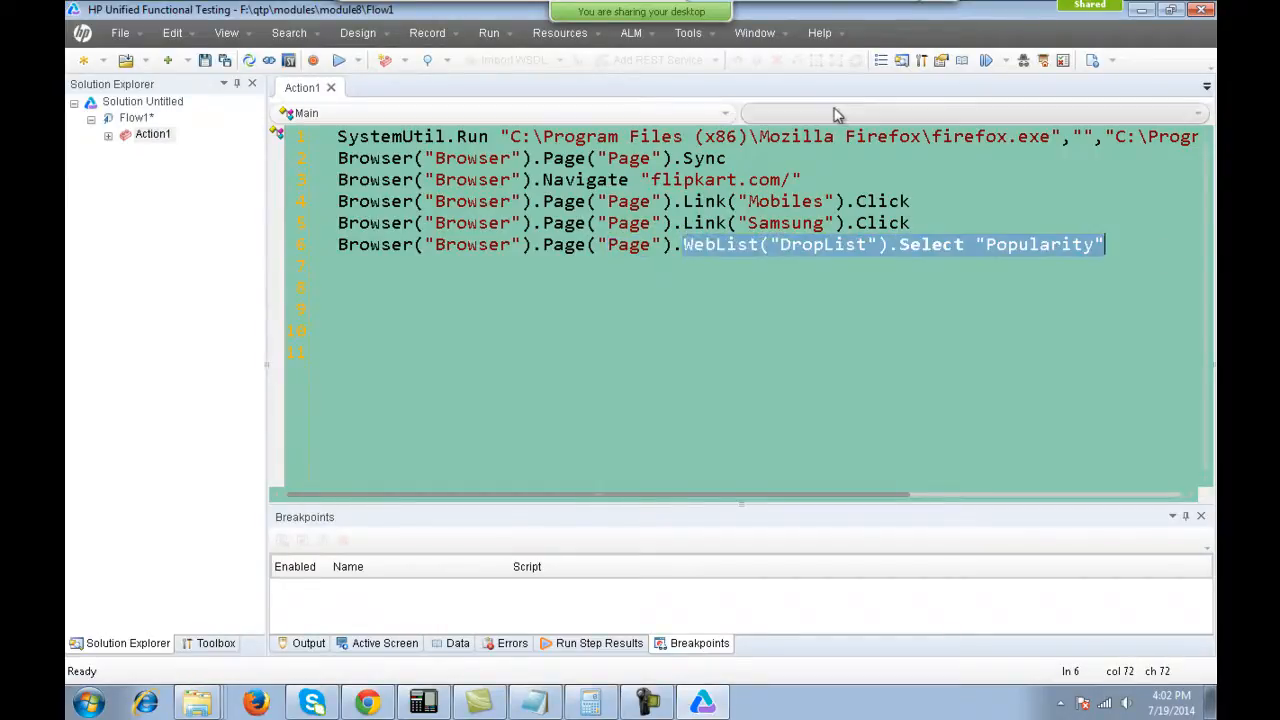
{"action": "left_click", "coordinate": [1043, 62]}
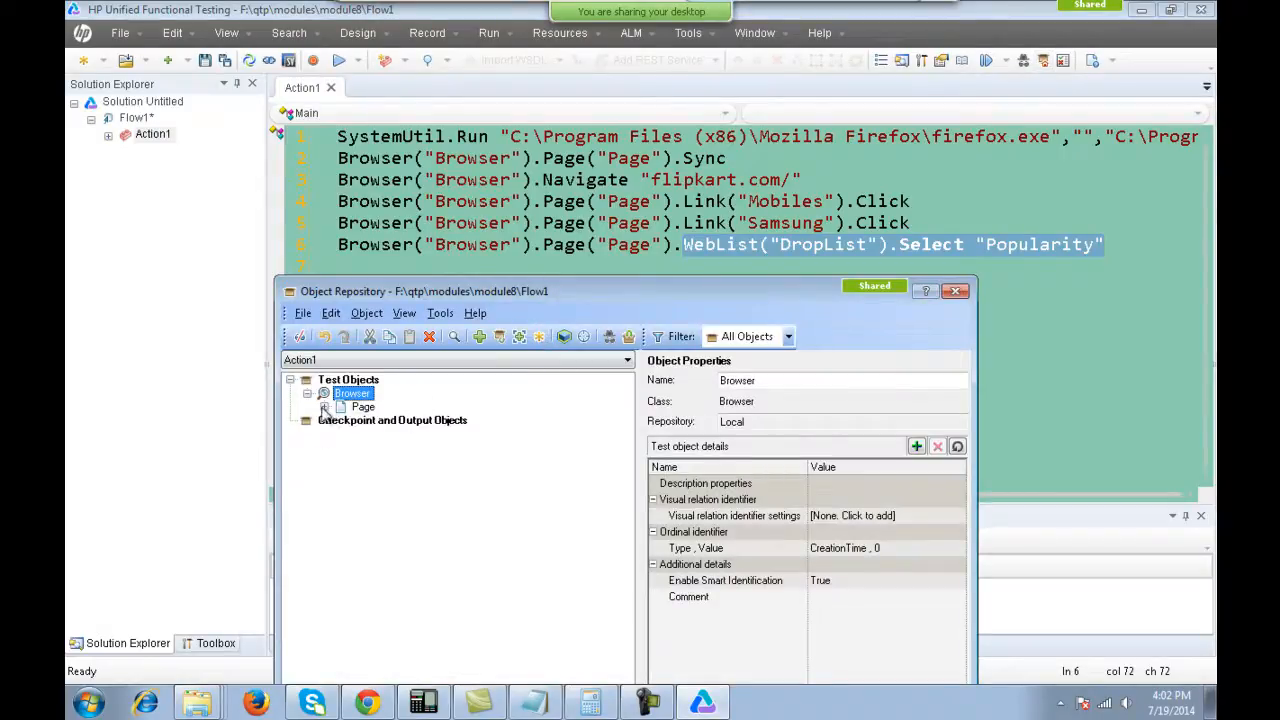
Check the Mobiles, Samsung and DropList objects under Page, close the object repository, and review the Page reference in script line 6.
{"action": "left_click", "coordinate": [324, 408]}
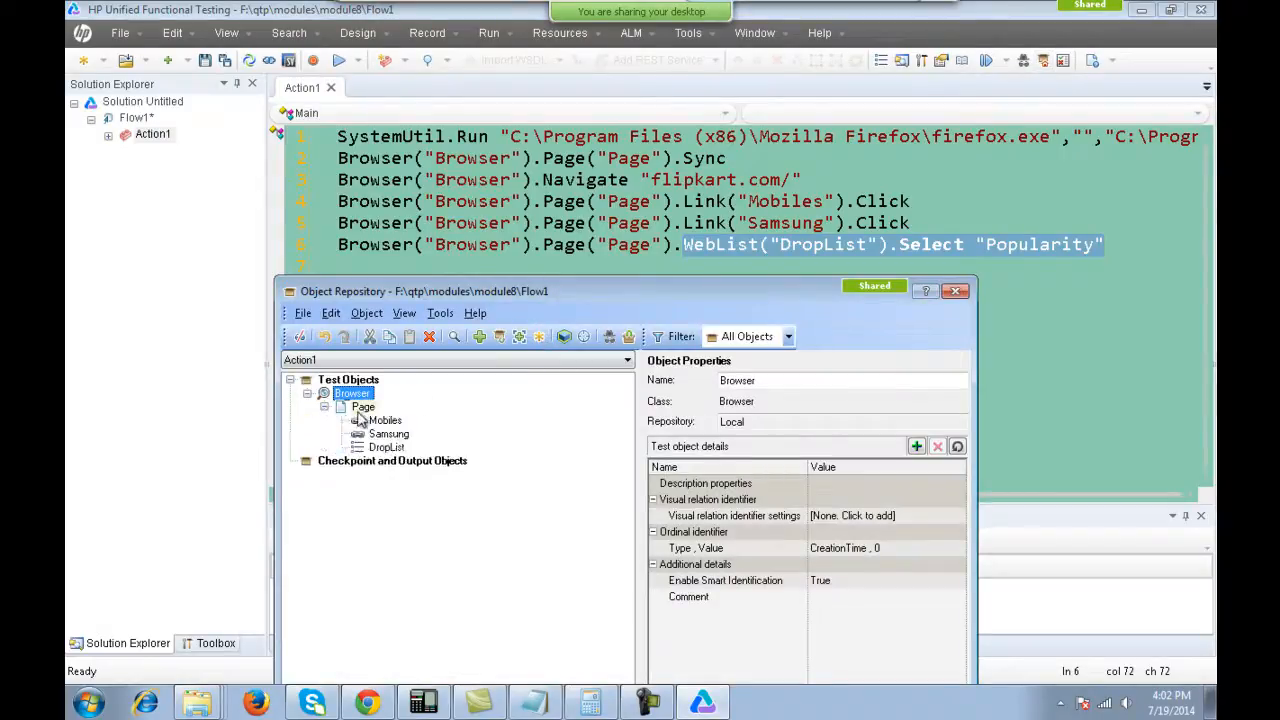
{"action": "left_click", "coordinate": [955, 291]}
{"action": "double_click", "coordinate": [624, 247]}
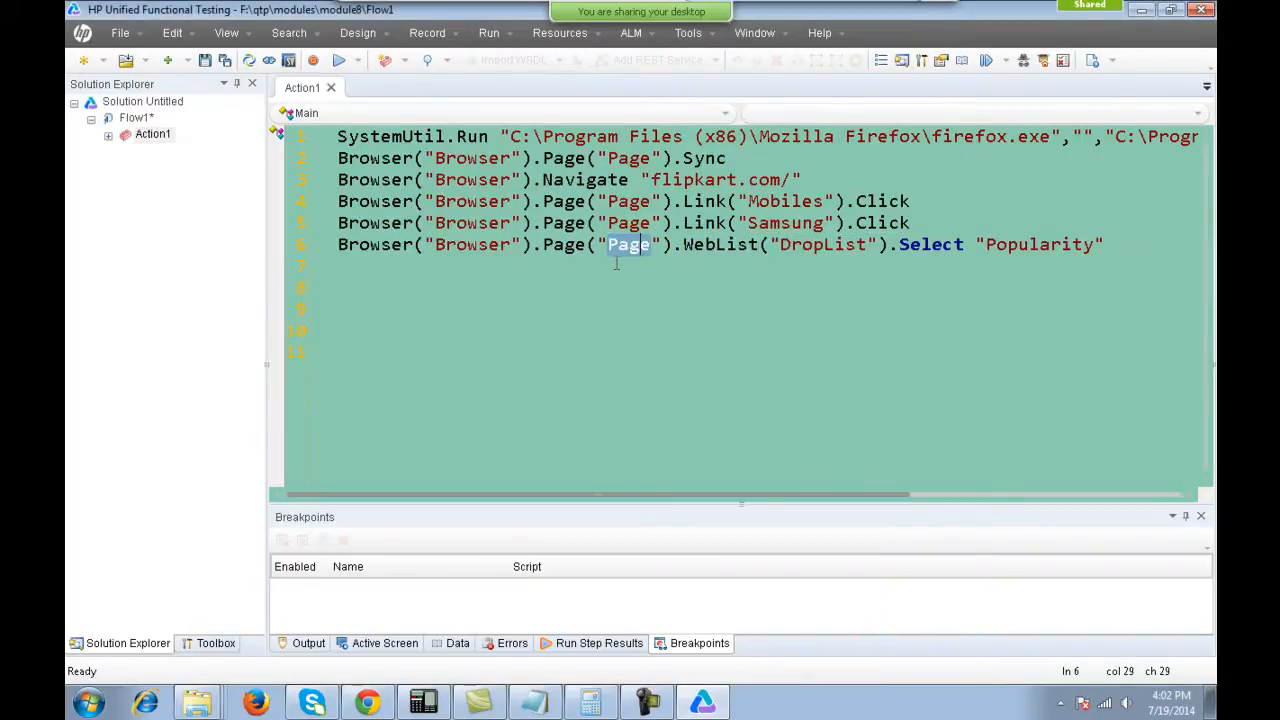
Run the Flow1 test with the consolidated Page references.
{"action": "left_click", "coordinate": [509, 204]}
{"action": "left_click", "coordinate": [340, 60]}
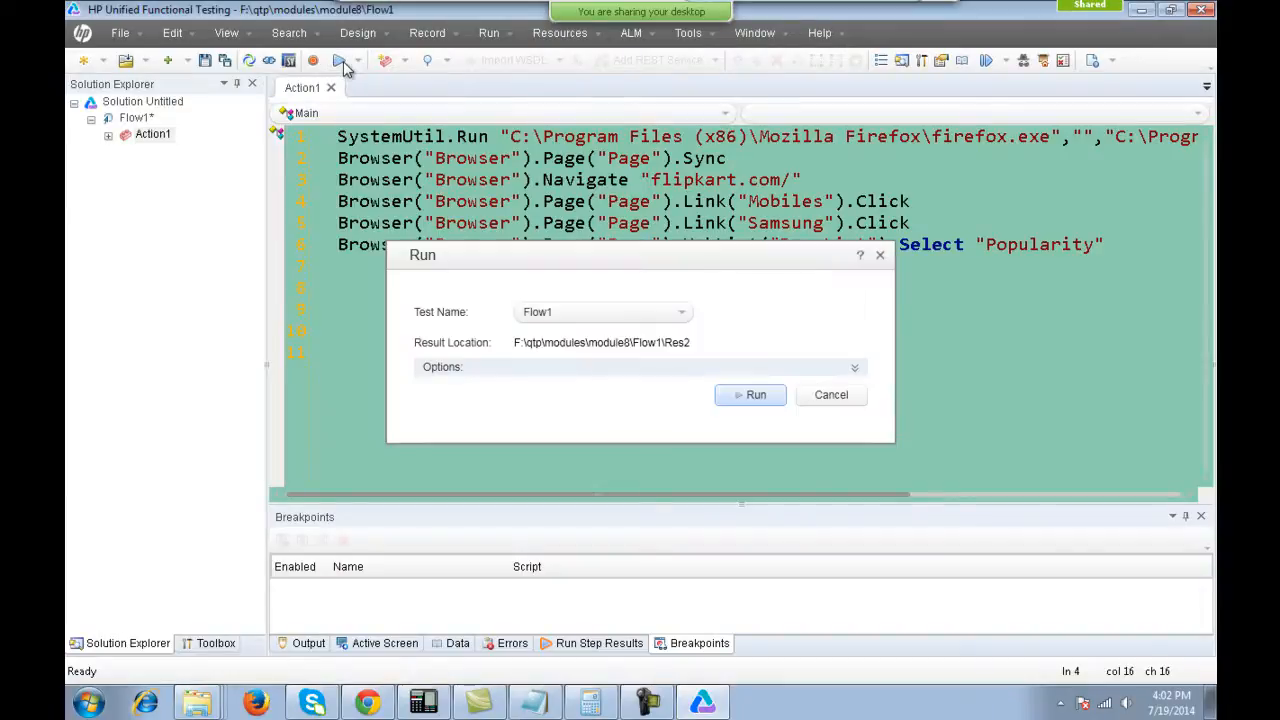
{"action": "key", "text": "Return"}
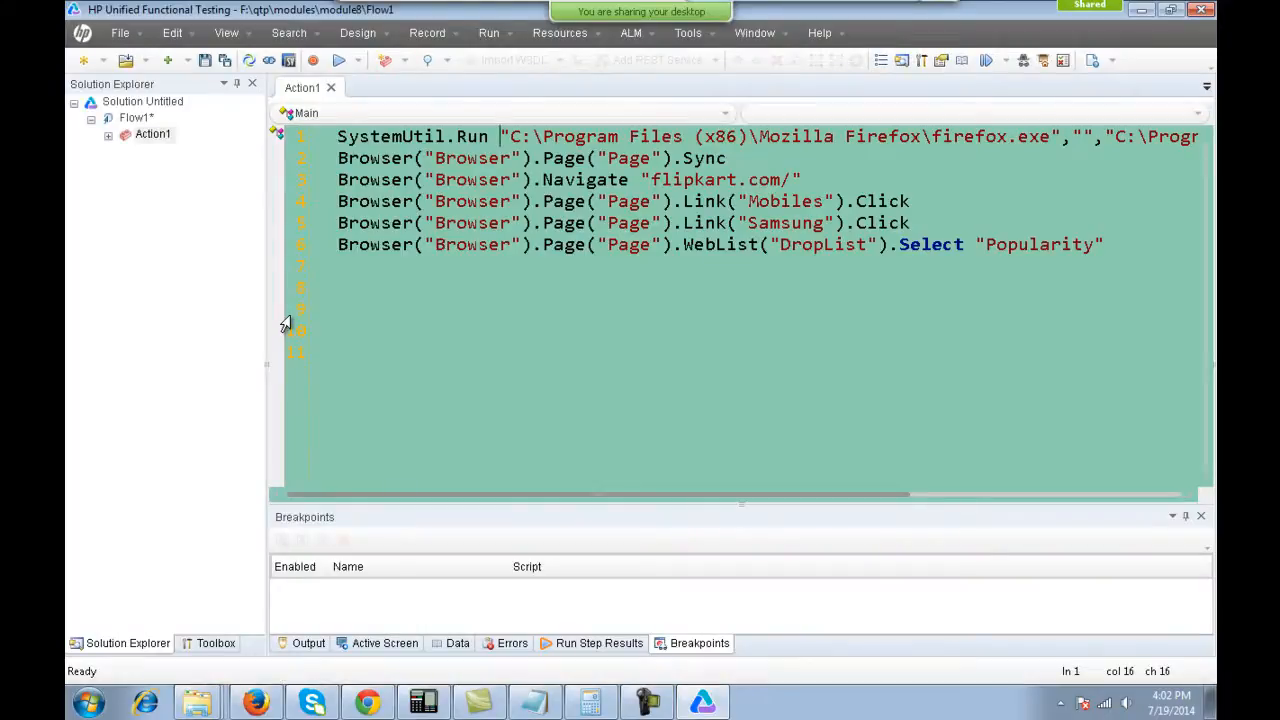
Create a new GUI test named Flow2 in F:\qtp\modules\module8.
{"action": "double_click", "coordinate": [136, 119]}
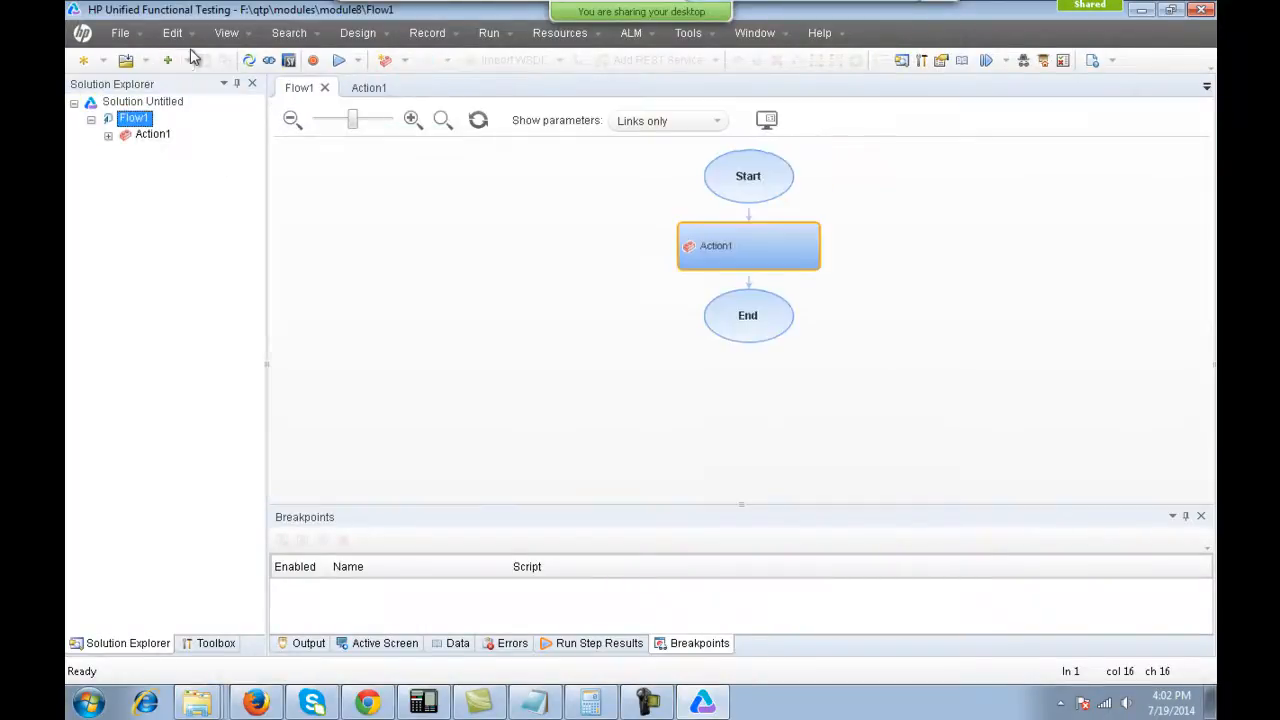
{"action": "left_click", "coordinate": [120, 33]}
{"action": "mouse_move", "coordinate": [150, 57]}
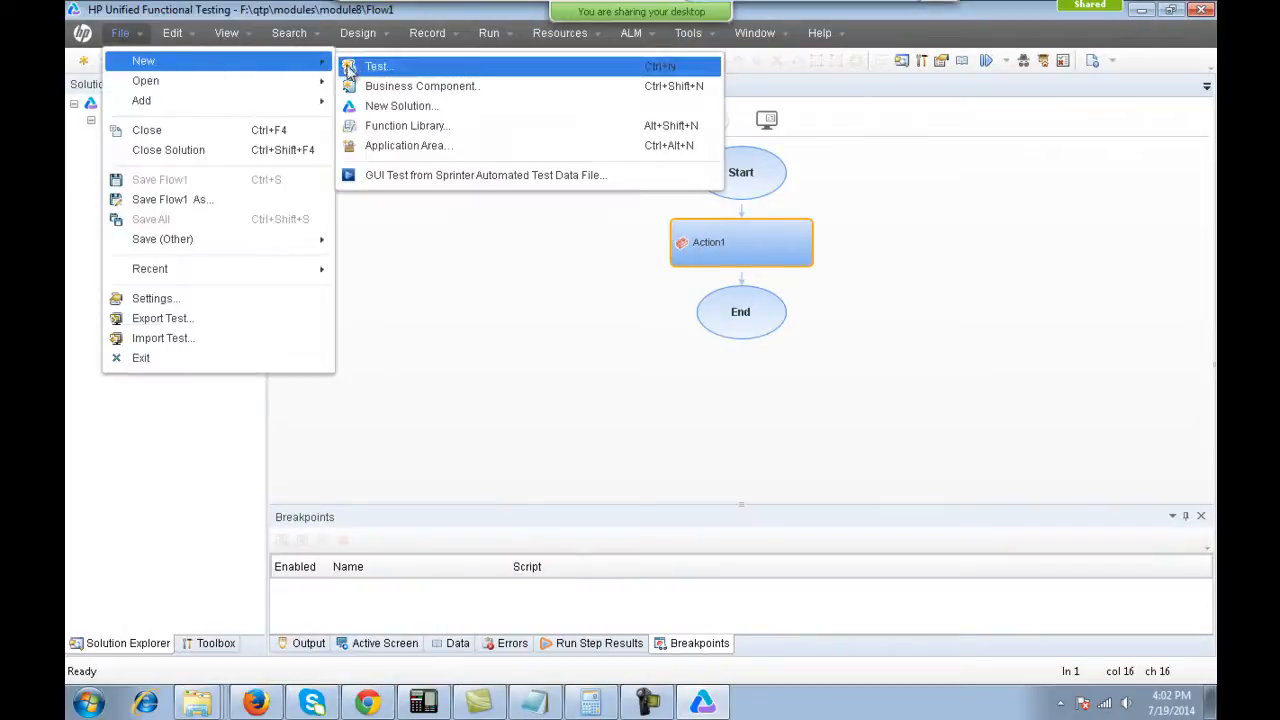
{"action": "left_click", "coordinate": [365, 63]}
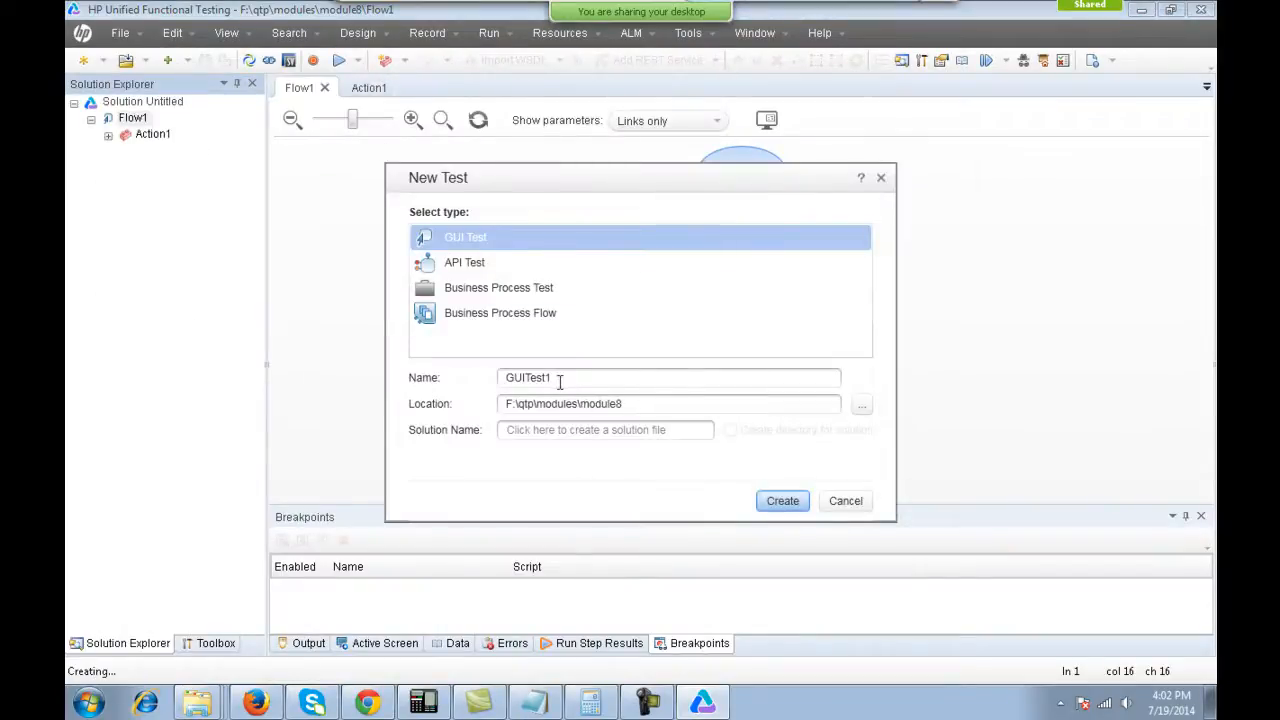
{"action": "left_click_drag", "start_coordinate": [562, 381], "coordinate": [474, 375]}
{"action": "type", "text": "Flow2"}
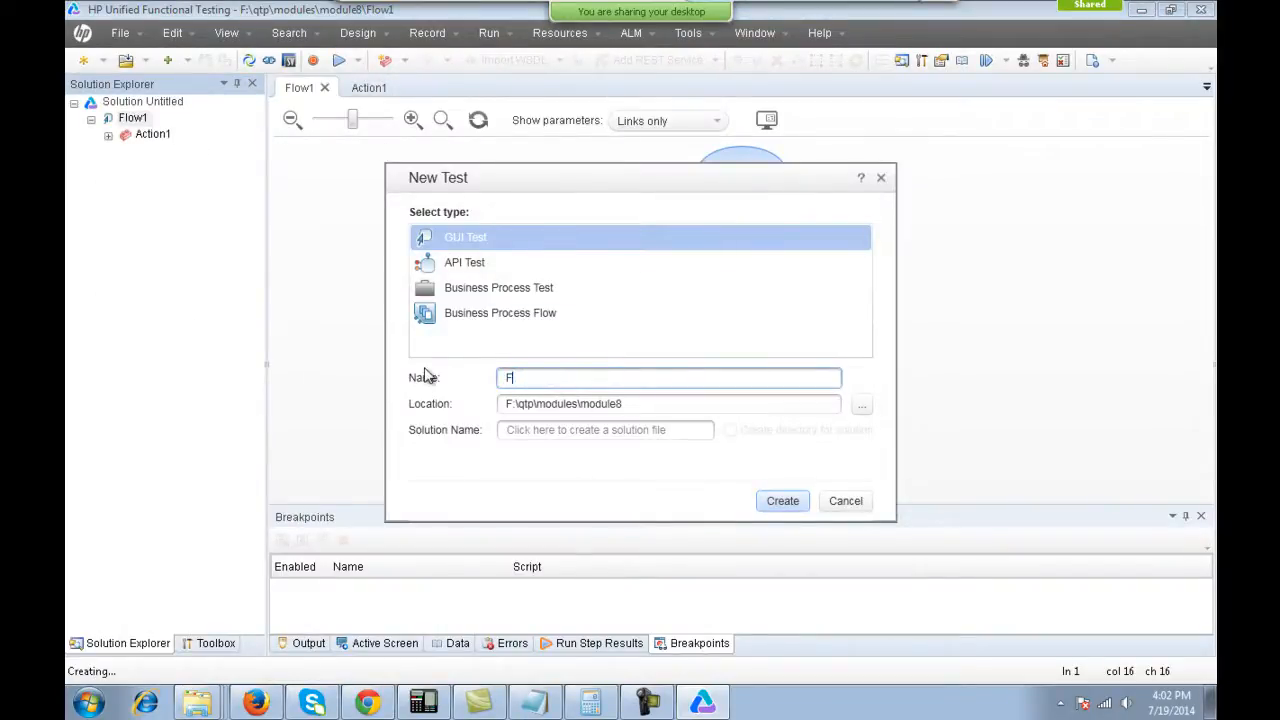
{"action": "left_click", "coordinate": [785, 501]}
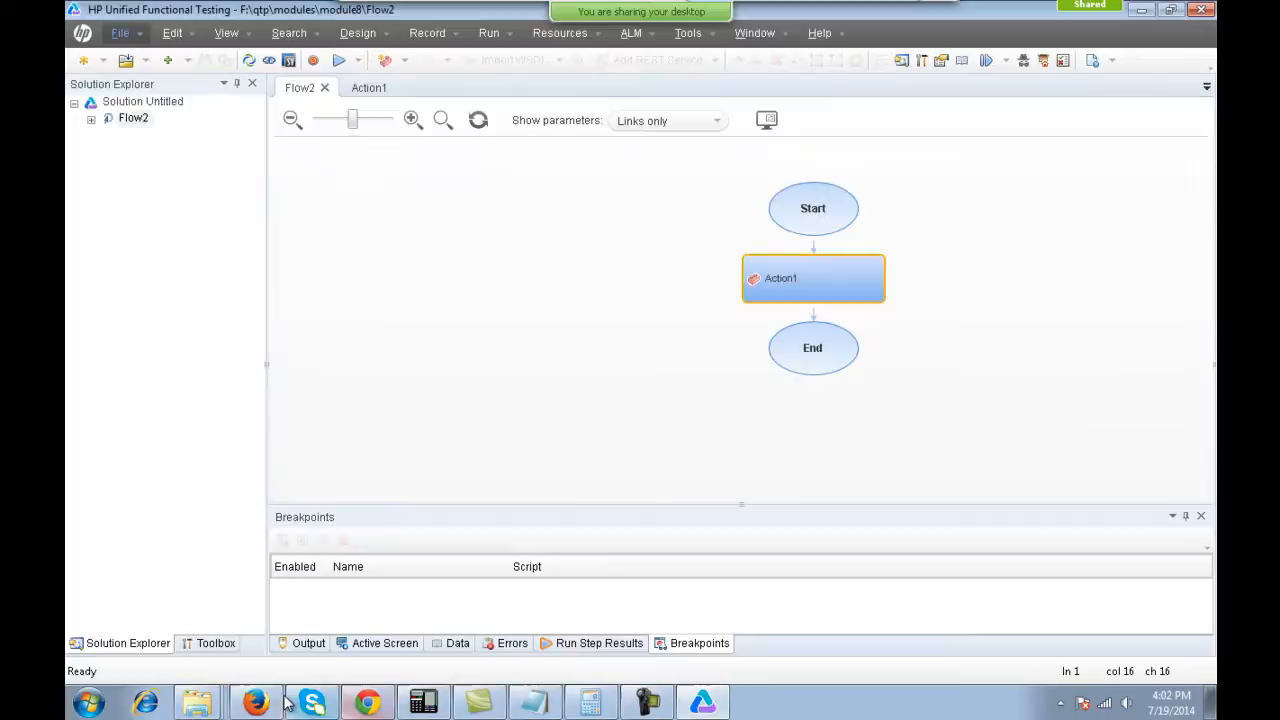
Switch to Firefox and open Flipkart's Samsung listing through the Mobiles category under Electronics.
{"action": "left_click", "coordinate": [258, 703]}
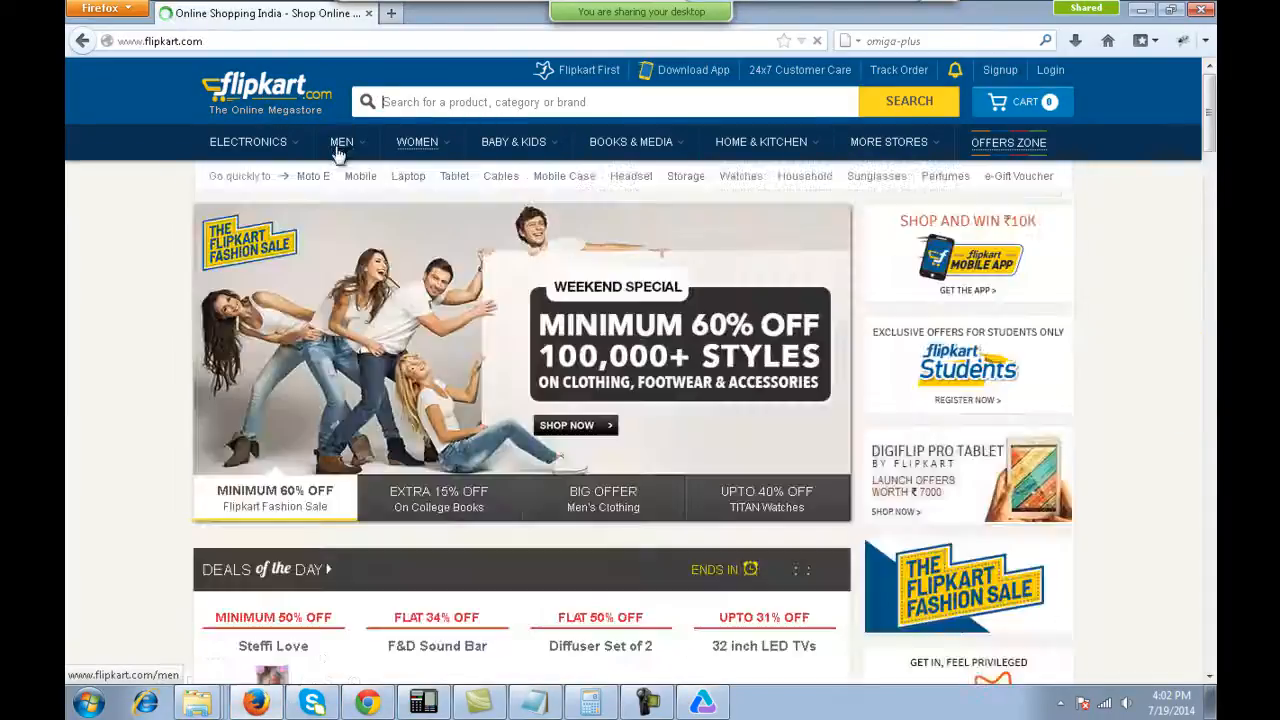
{"action": "mouse_move", "coordinate": [340, 148]}
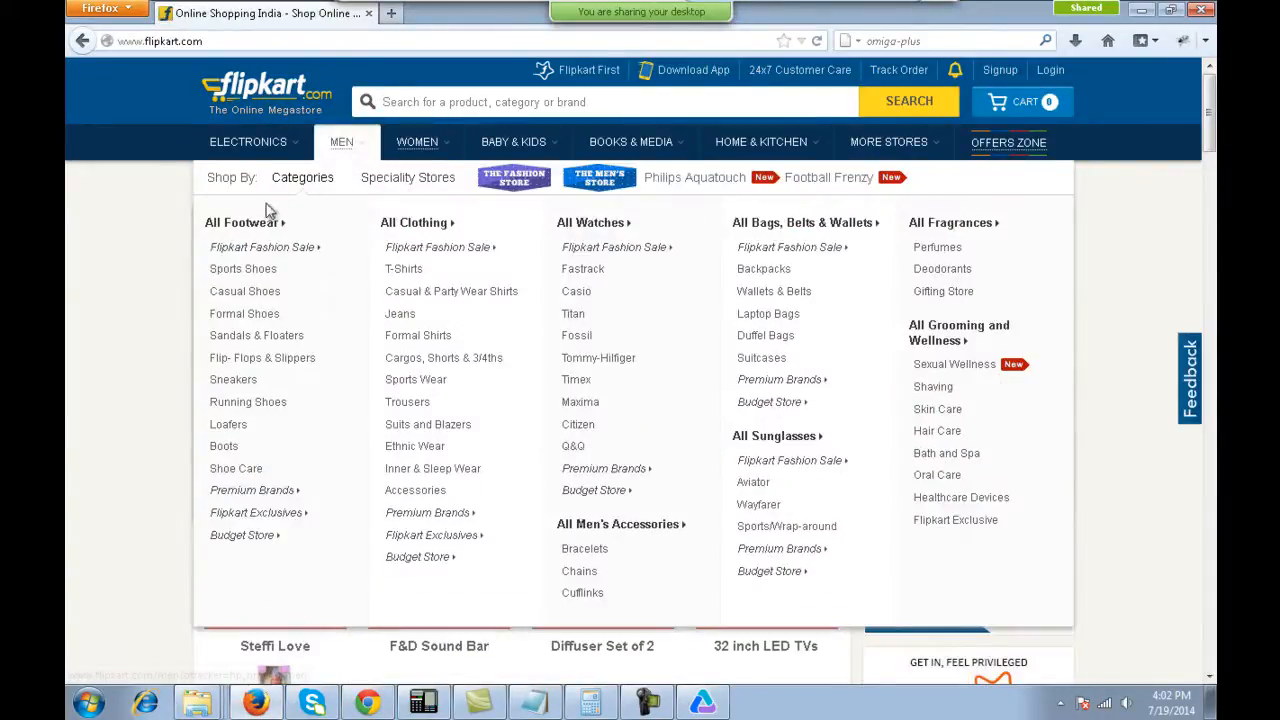
{"action": "mouse_move", "coordinate": [250, 152]}
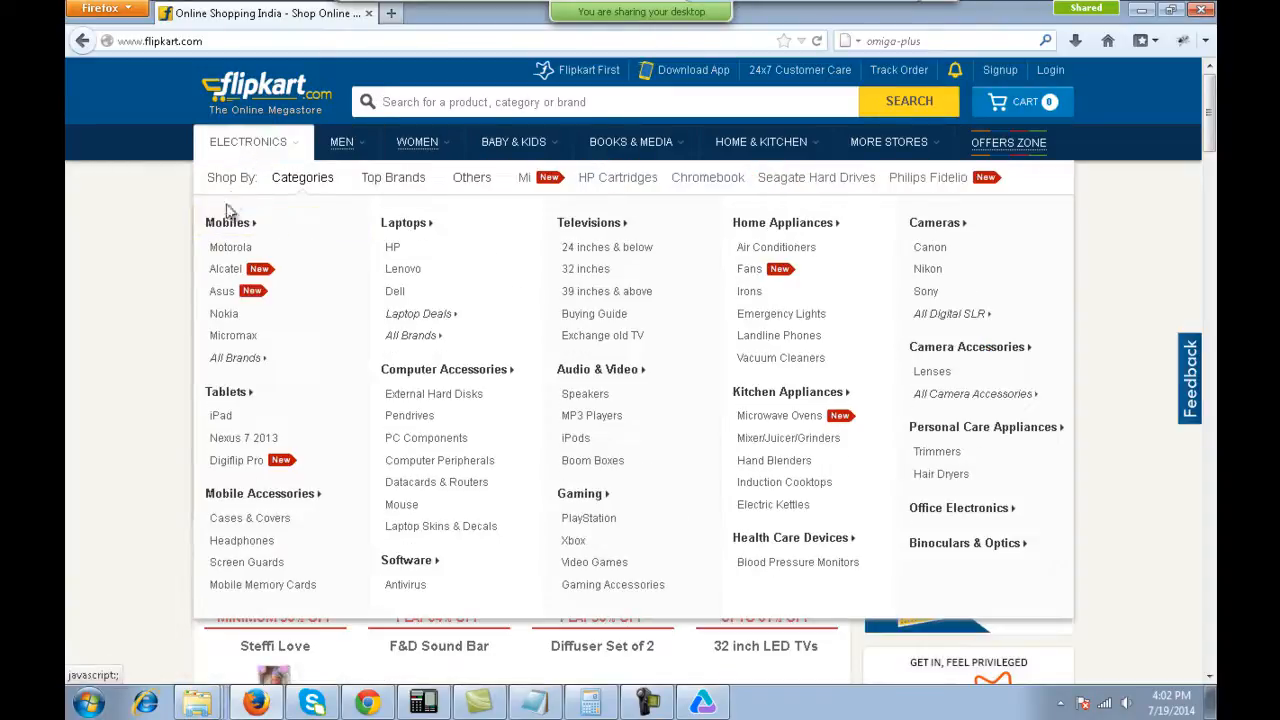
{"action": "left_click", "coordinate": [222, 216]}
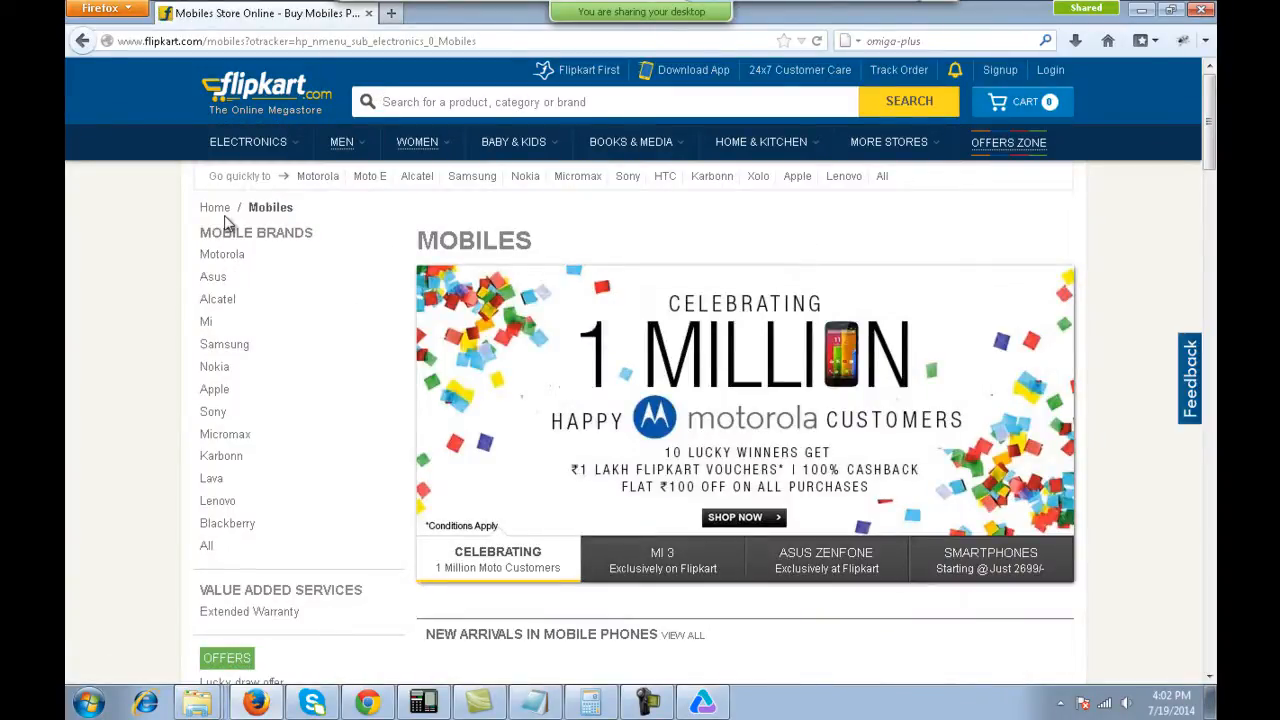
{"action": "left_click", "coordinate": [210, 352]}
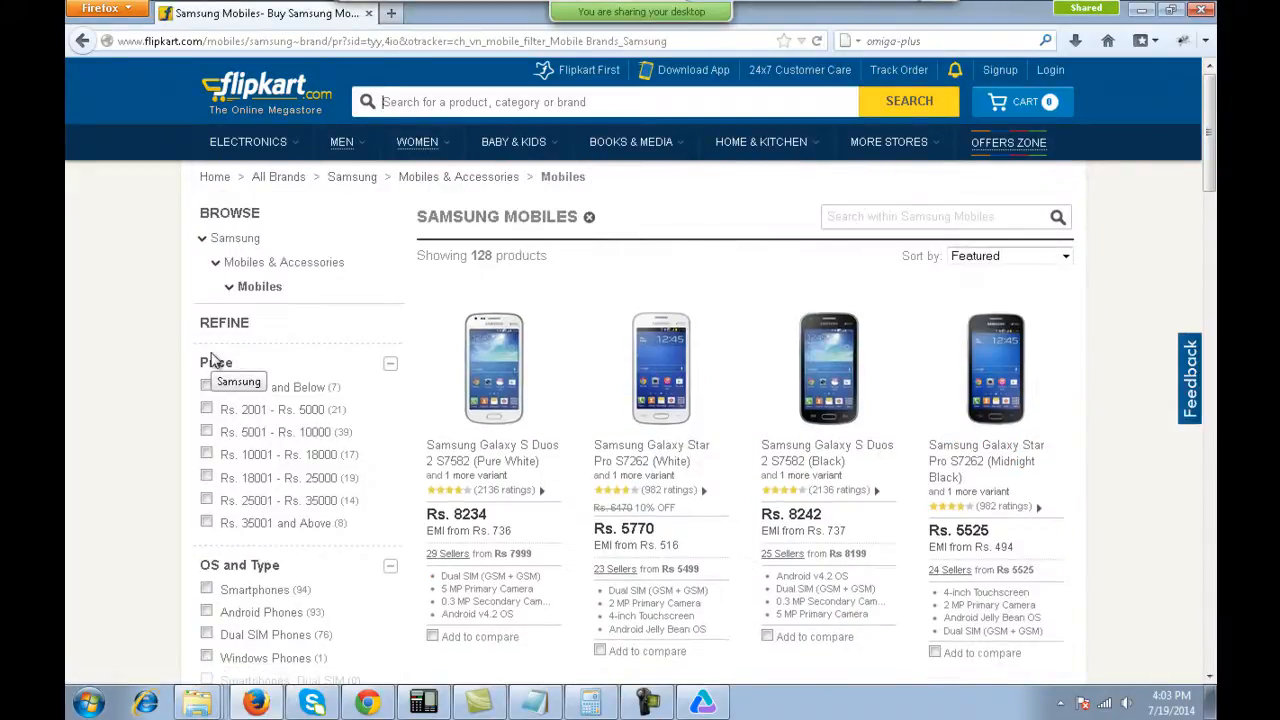
Point out the Sort by list and filter the Samsung mobiles by the price range Rs. 2000 and Below.
{"action": "left_click", "coordinate": [1020, 257]}
{"action": "left_click", "coordinate": [1020, 257]}
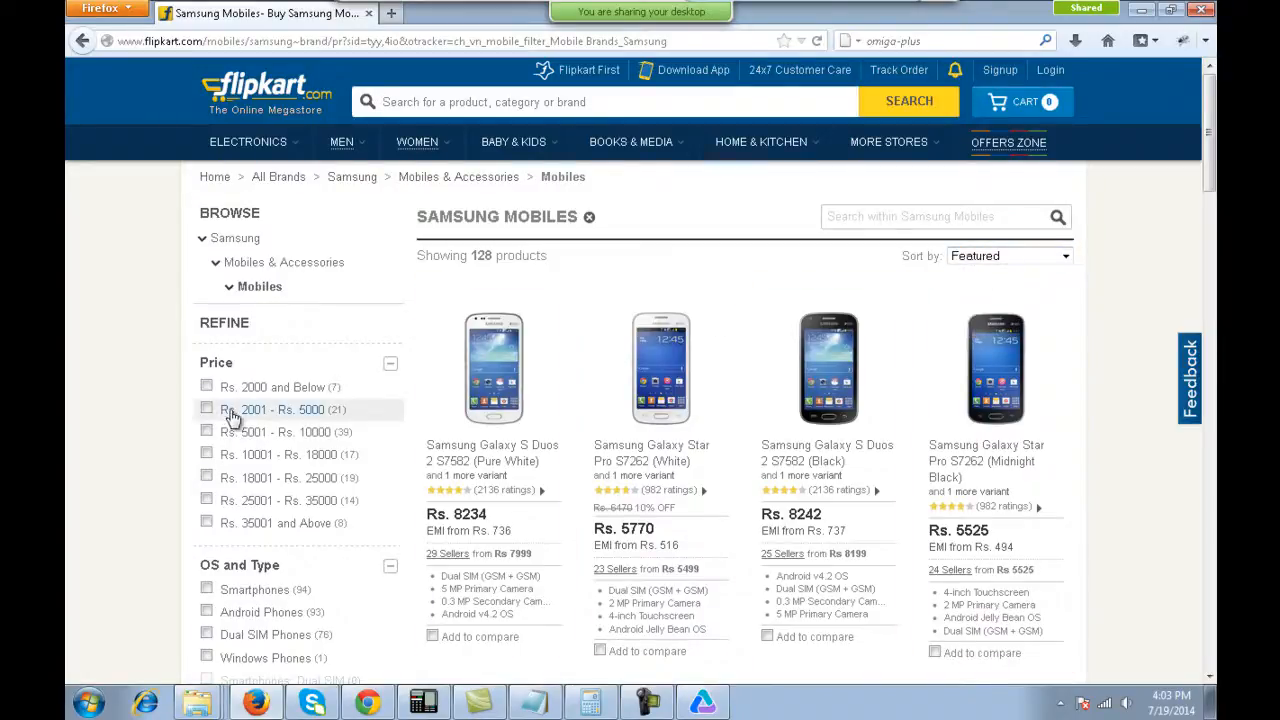
{"action": "left_click", "coordinate": [206, 387]}
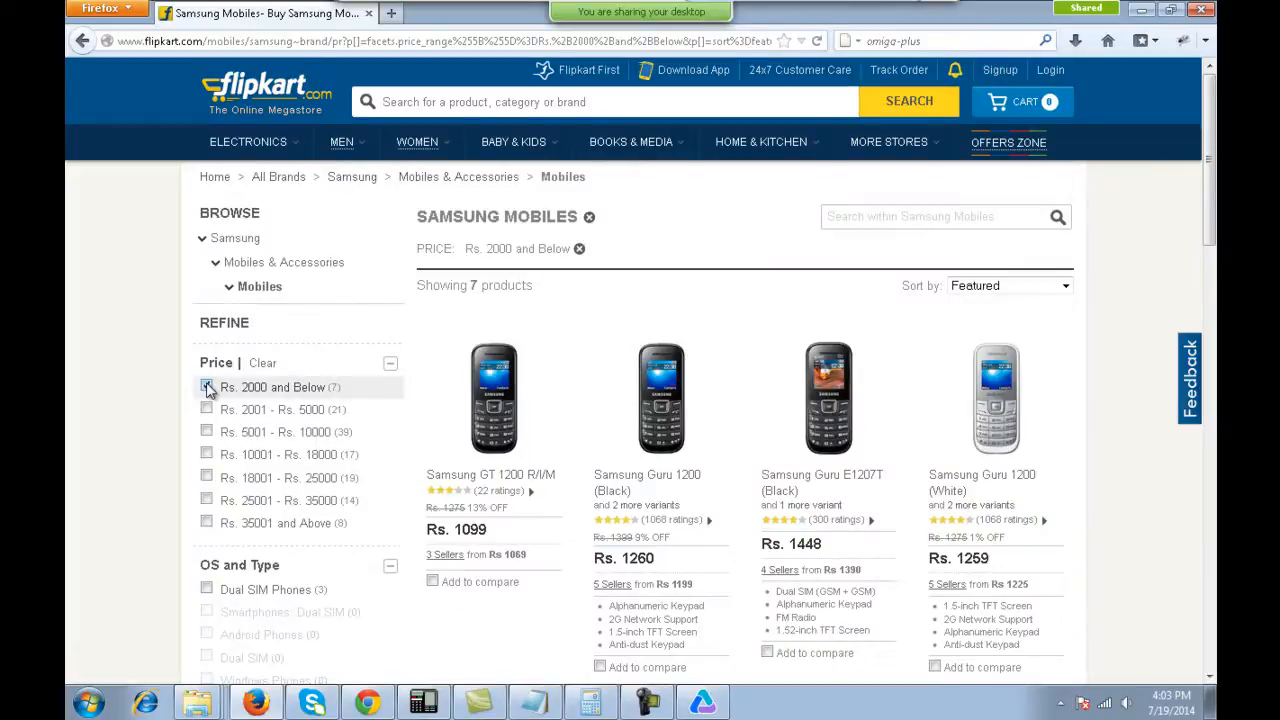
Switch to UFT, expand Flow2 in the solution, inspect its object repository for test objects, and close the repository.
{"action": "left_click", "coordinate": [700, 705]}
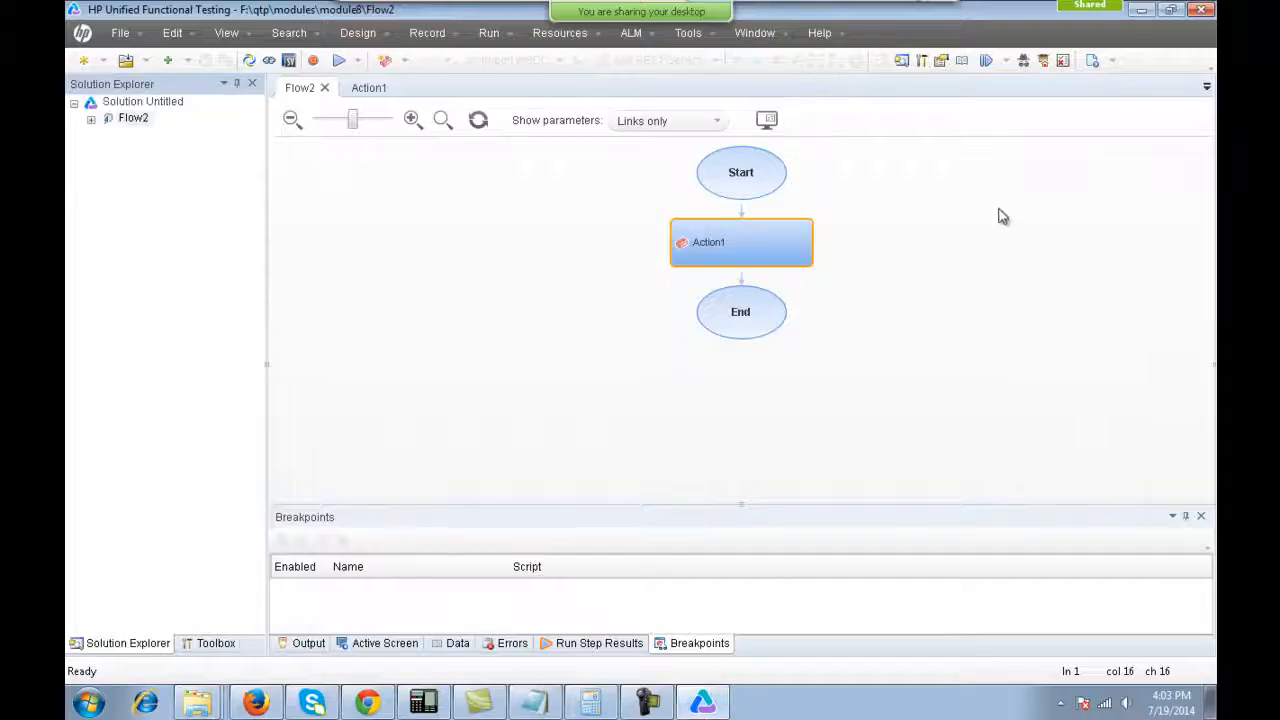
{"action": "double_click", "coordinate": [120, 119]}
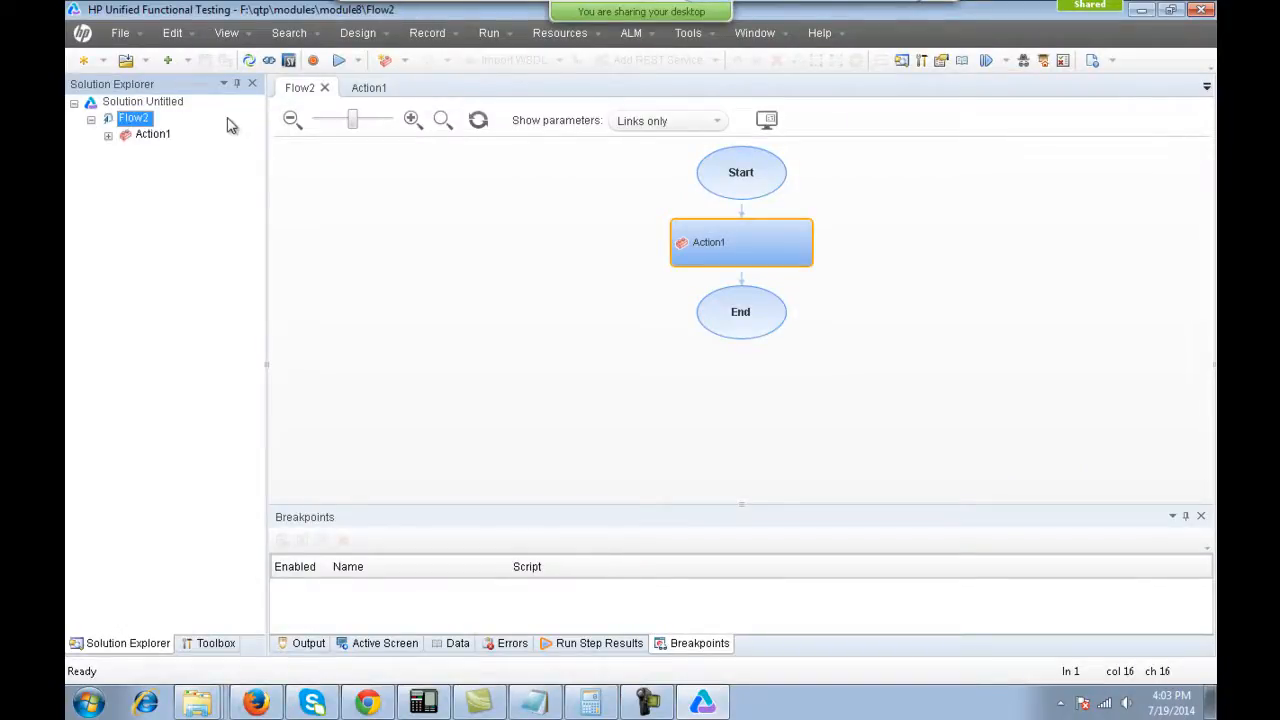
{"action": "left_click", "coordinate": [1040, 62]}
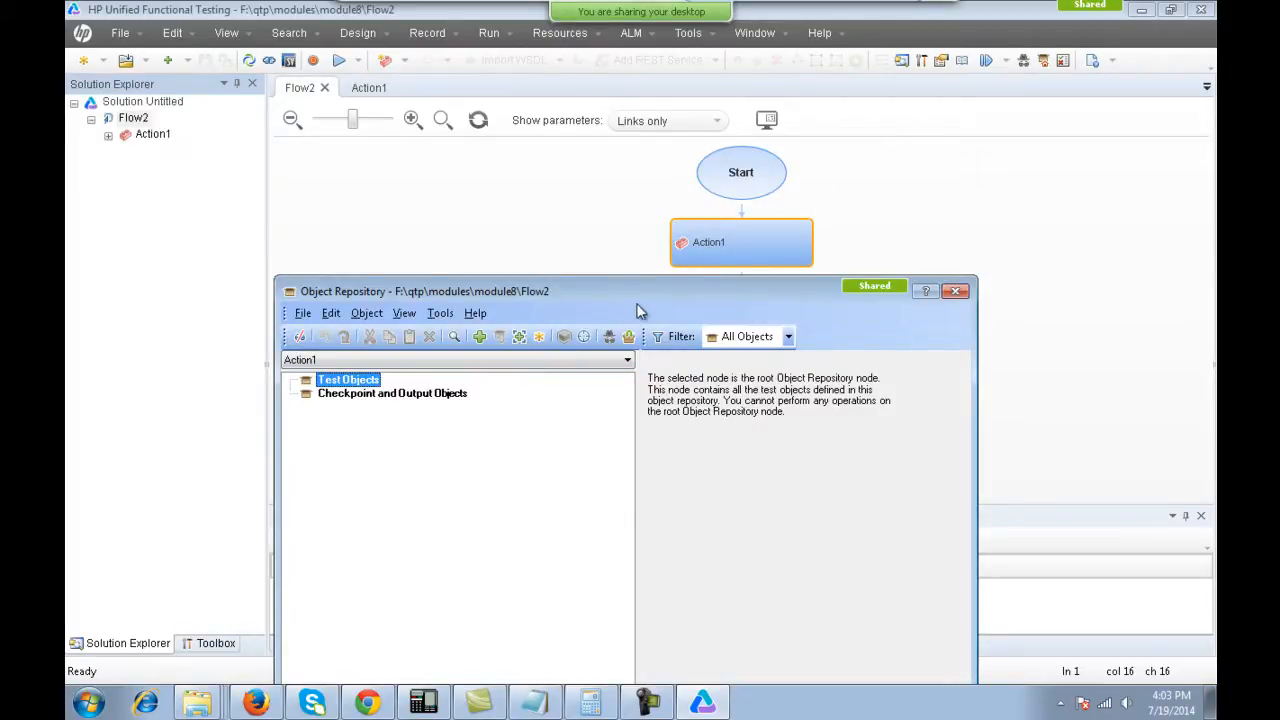
{"action": "left_click_drag", "start_coordinate": [637, 290], "coordinate": [959, 149]}
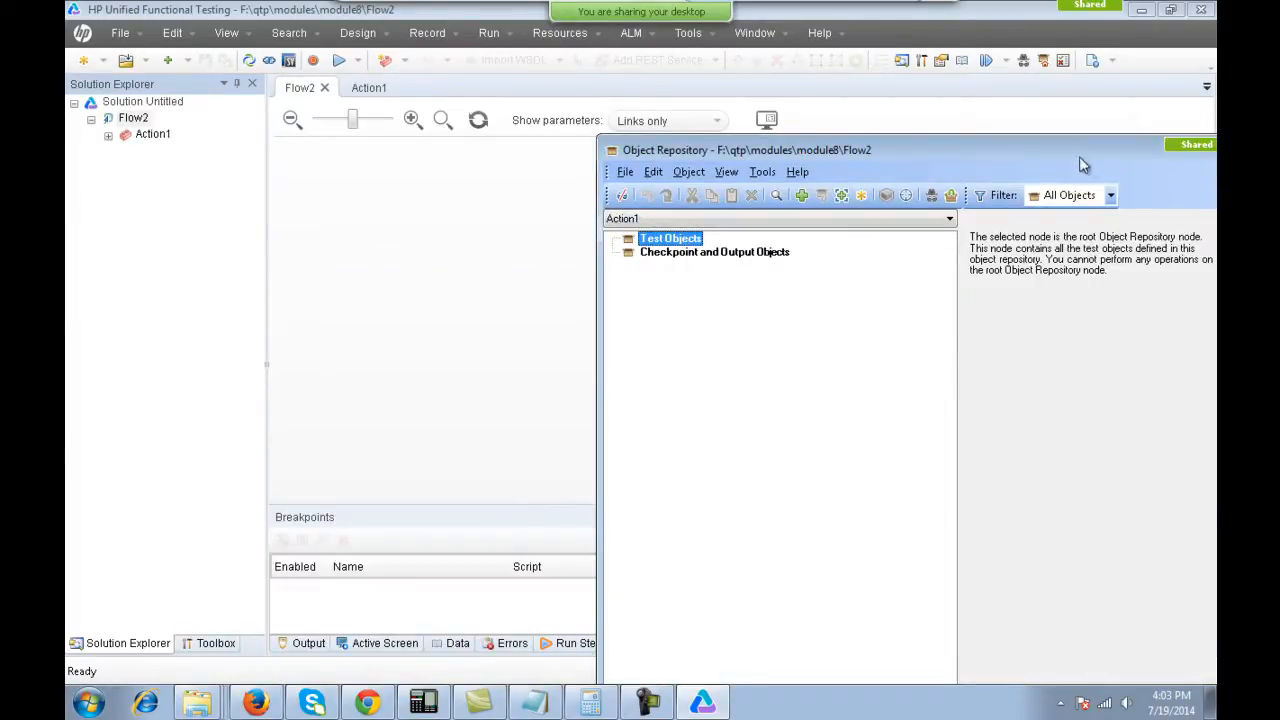
{"action": "left_click_drag", "start_coordinate": [1070, 156], "coordinate": [702, 159]}
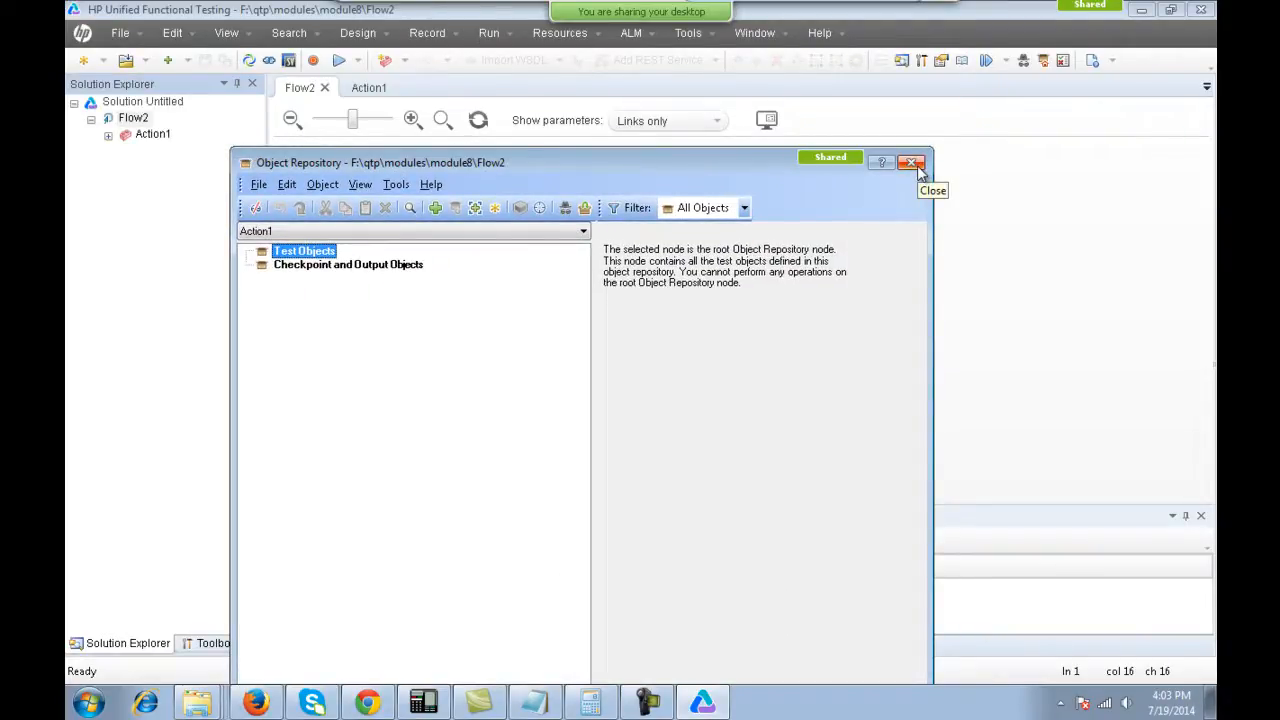
{"action": "left_click", "coordinate": [912, 163]}
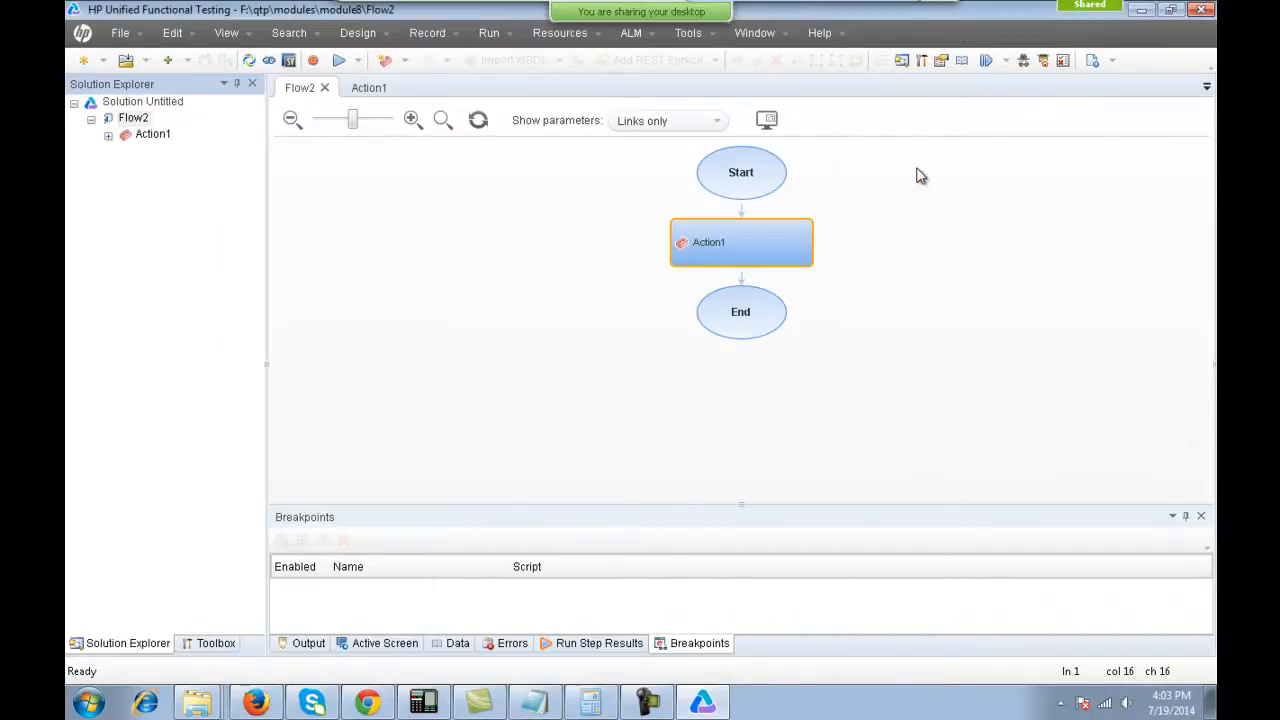
Switch to Firefox, view the Sort by options, and remove the Rs. 2000 and Below price filter.
{"action": "key", "text": "alt+Tab"}
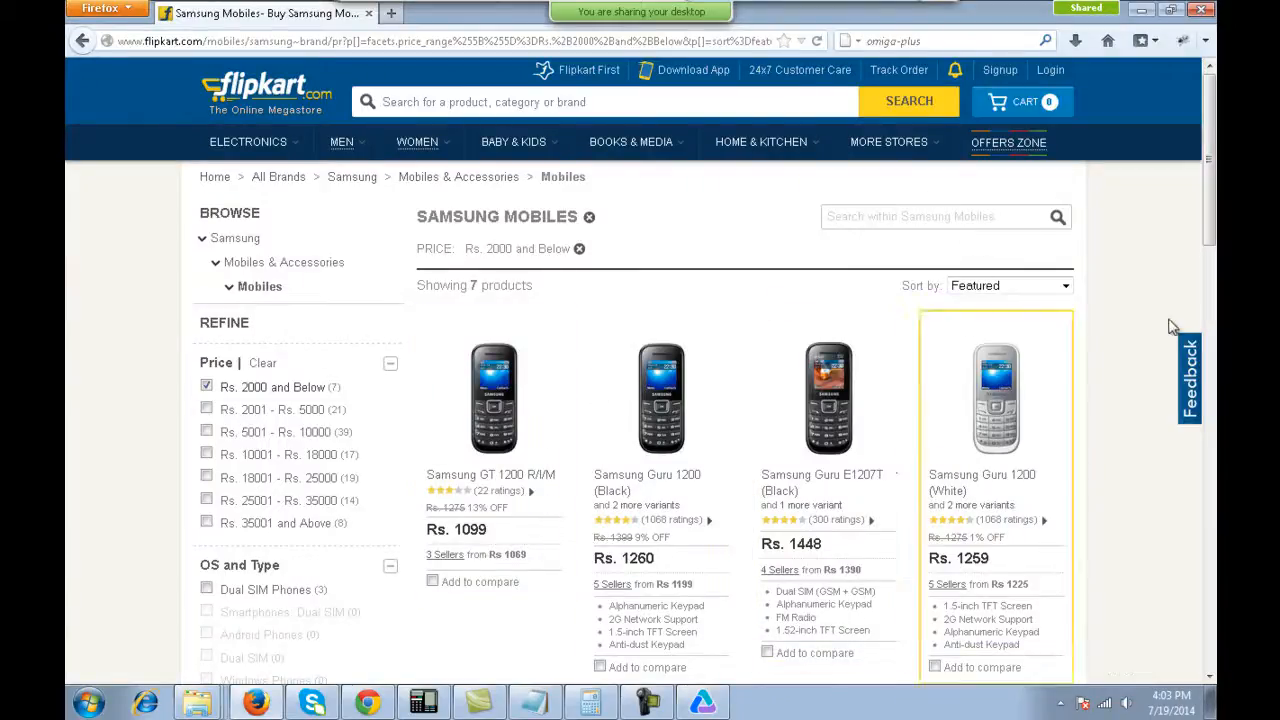
{"action": "left_click", "coordinate": [1014, 288]}
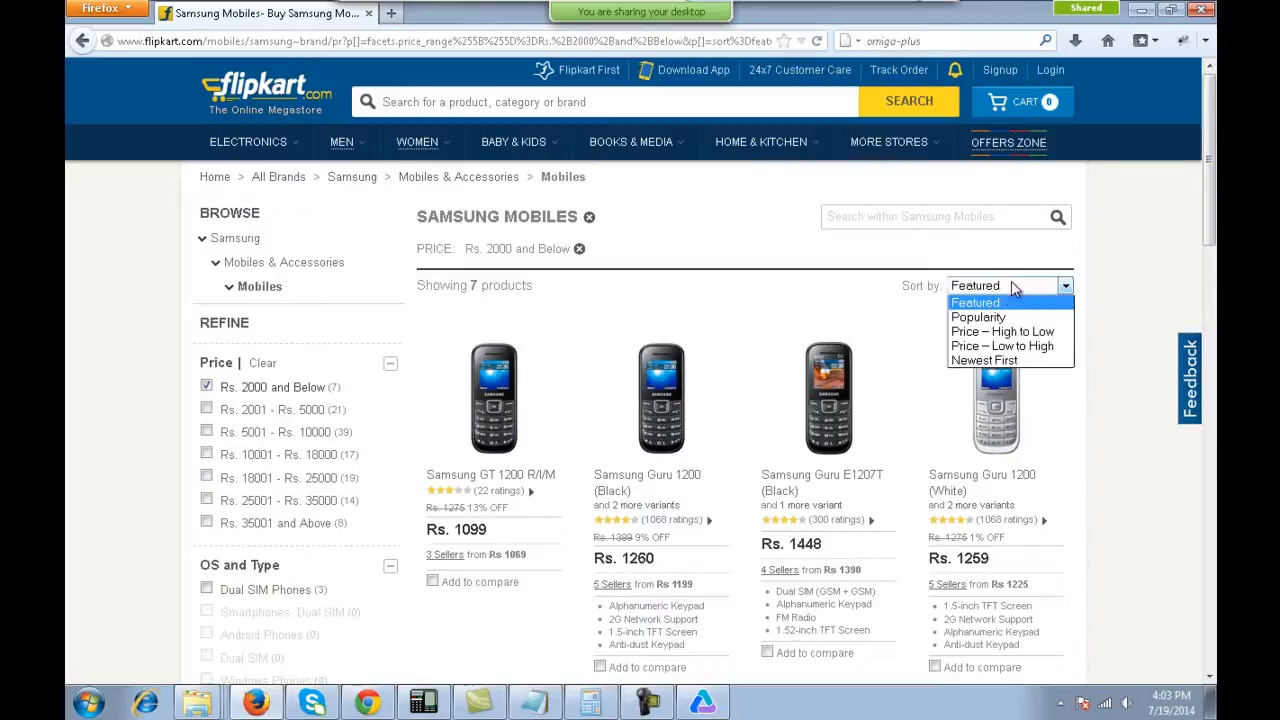
{"action": "left_click", "coordinate": [986, 286]}
{"action": "left_click", "coordinate": [988, 286]}
{"action": "left_click", "coordinate": [985, 286]}
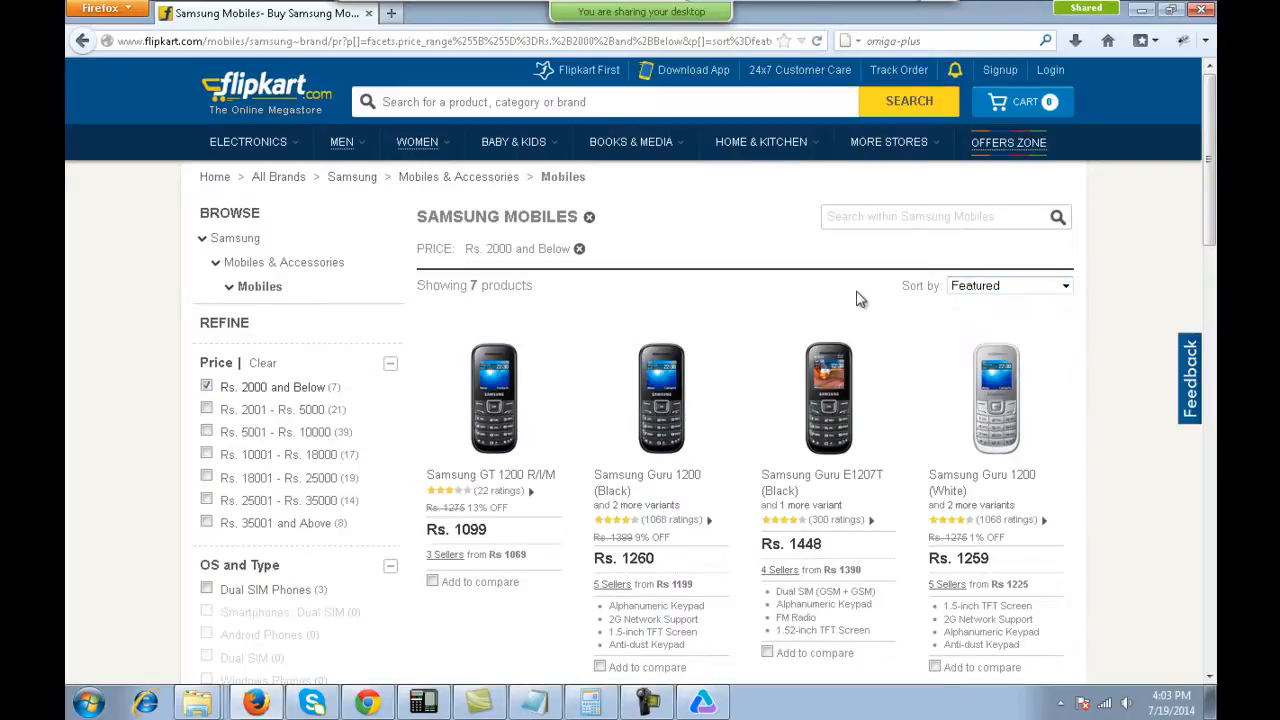
{"action": "left_click", "coordinate": [206, 388]}
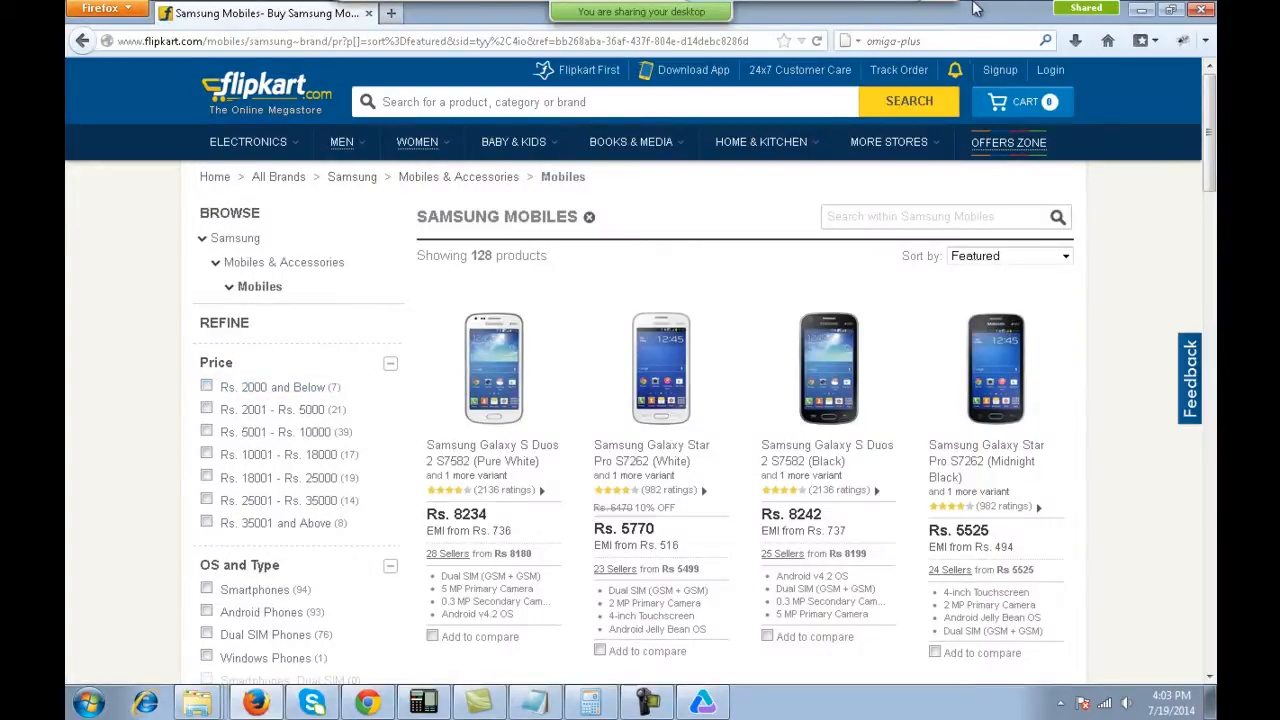
Annotate the shared screen with two separate blue boxes and a red box overlapping both, and end the annotation.
{"action": "mouse_move", "coordinate": [641, 12]}
{"action": "left_click", "coordinate": [875, 38]}
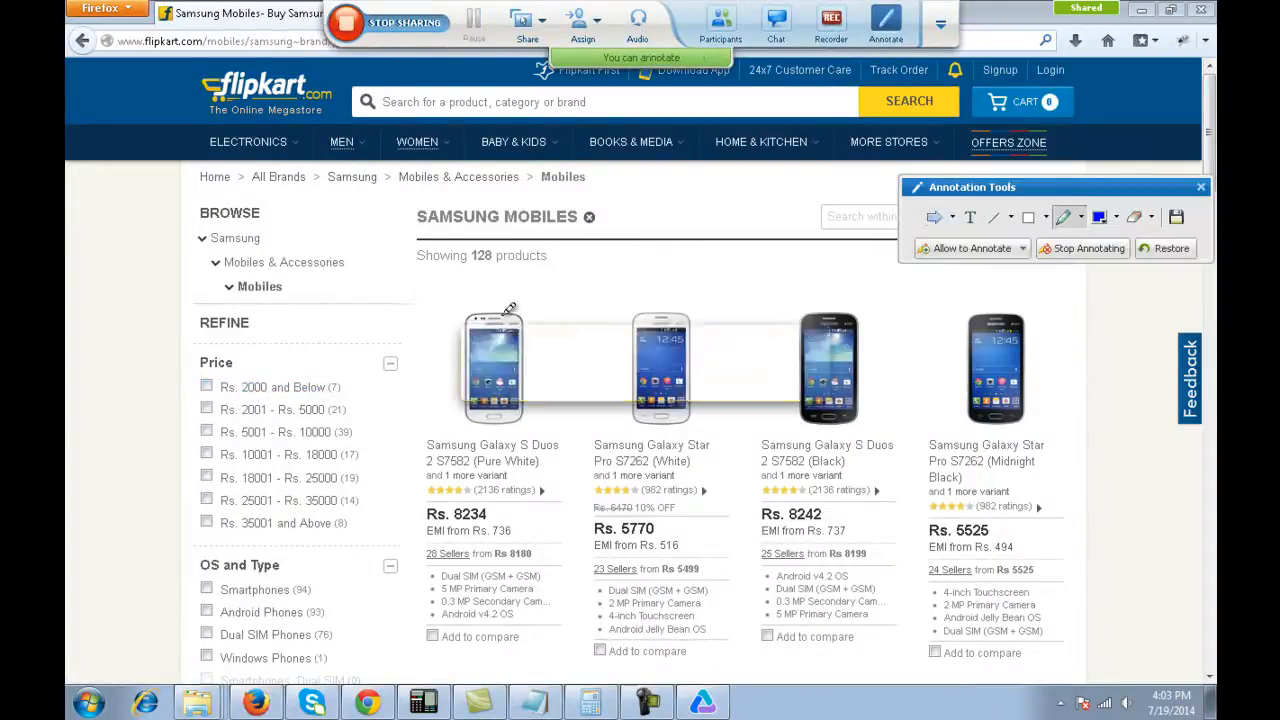
{"action": "mouse_move", "coordinate": [420, 315]}
{"action": "left_mouse_down"}
{"action": "mouse_move", "coordinate": [335, 530]}
{"action": "mouse_move", "coordinate": [380, 308]}
{"action": "mouse_move", "coordinate": [452, 314]}
{"action": "left_mouse_up"}
{"action": "mouse_move", "coordinate": [680, 325]}
{"action": "left_mouse_down"}
{"action": "mouse_move", "coordinate": [915, 486]}
{"action": "mouse_move", "coordinate": [665, 445]}
{"action": "mouse_move", "coordinate": [693, 307]}
{"action": "left_mouse_up"}
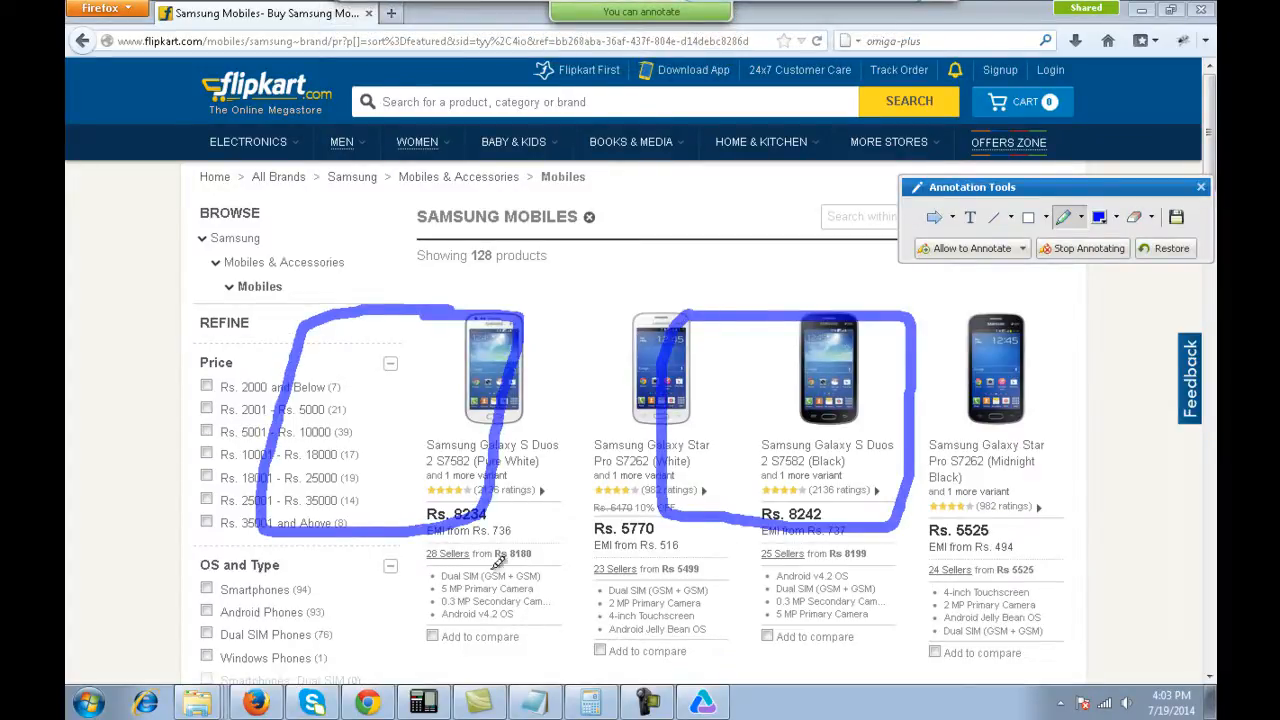
{"action": "left_click", "coordinate": [1116, 217]}
{"action": "left_click", "coordinate": [1131, 245]}
{"action": "mouse_move", "coordinate": [713, 470]}
{"action": "left_mouse_down"}
{"action": "mouse_move", "coordinate": [482, 438]}
{"action": "mouse_move", "coordinate": [448, 572]}
{"action": "mouse_move", "coordinate": [718, 592]}
{"action": "mouse_move", "coordinate": [724, 476]}
{"action": "left_mouse_up"}
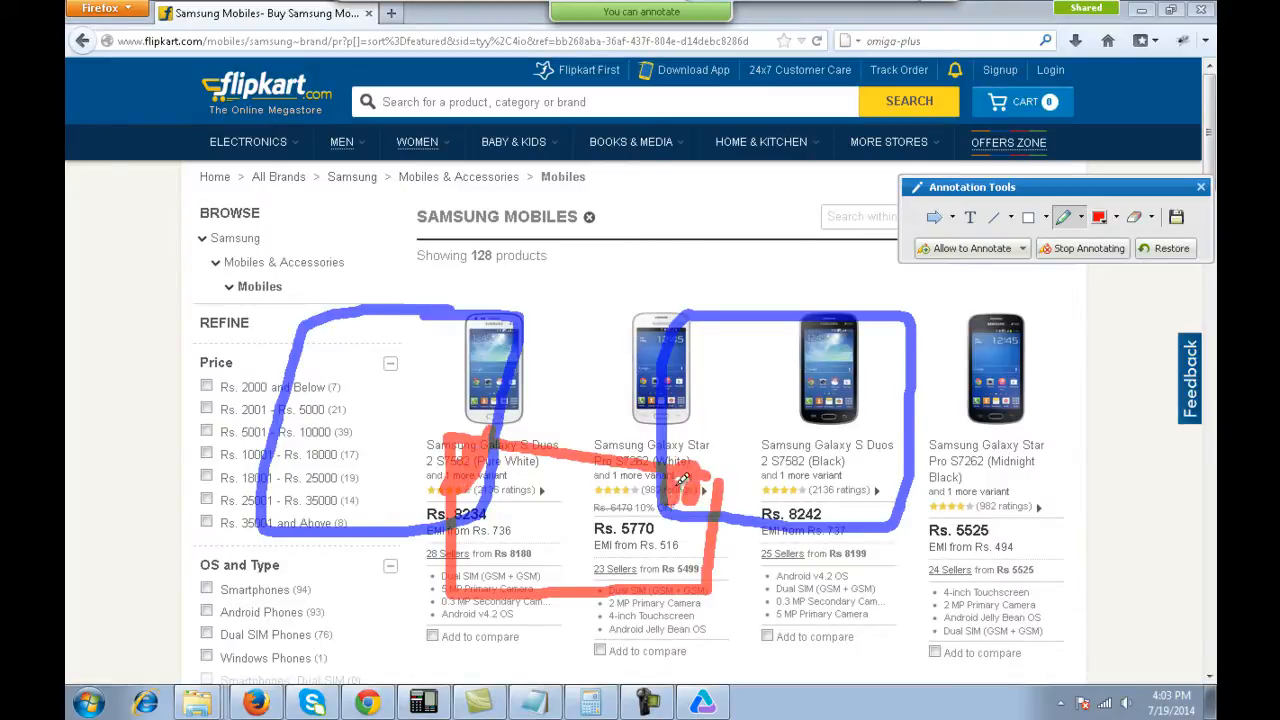
{"action": "key", "text": "Escape"}
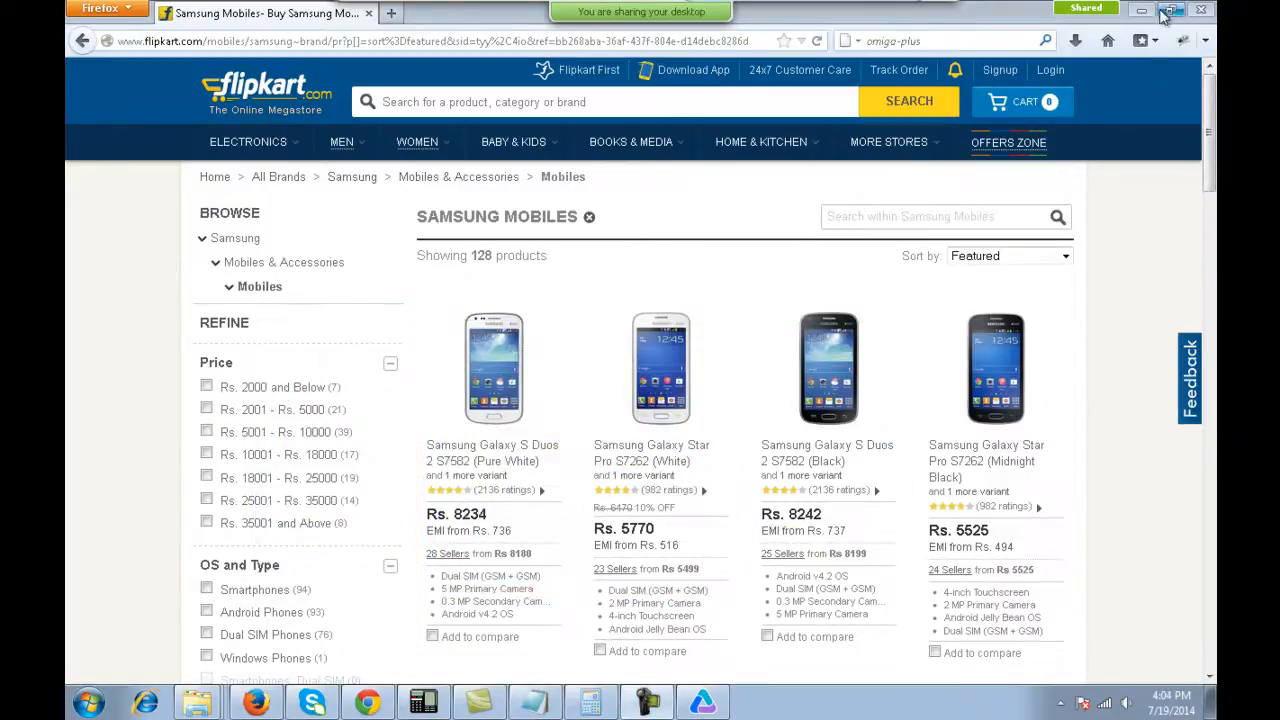
Annotate the shared screen with two red boxes, each holding a smaller shaded box, and end the annotation.
{"action": "mouse_move", "coordinate": [958, 8]}
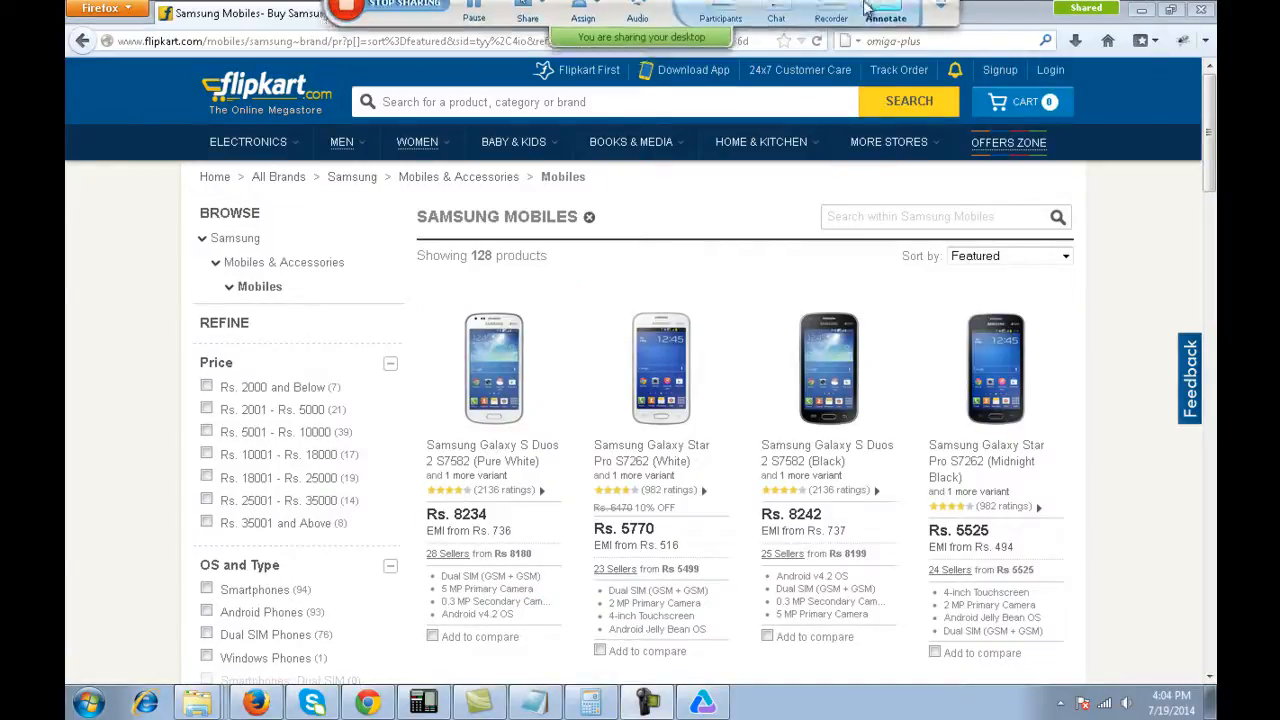
{"action": "left_click", "coordinate": [885, 22]}
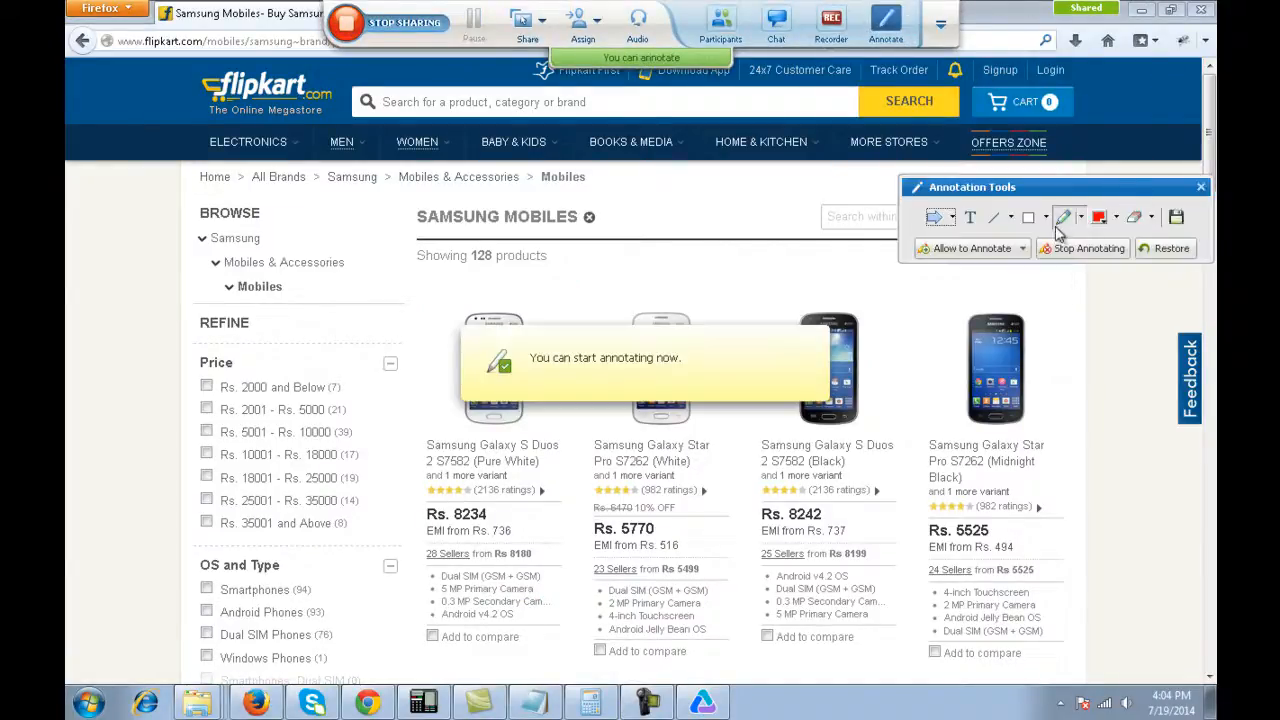
{"action": "mouse_move", "coordinate": [334, 320]}
{"action": "left_mouse_down"}
{"action": "mouse_move", "coordinate": [336, 488]}
{"action": "mouse_move", "coordinate": [588, 322]}
{"action": "mouse_move", "coordinate": [350, 306]}
{"action": "left_mouse_up"}
{"action": "mouse_move", "coordinate": [770, 308]}
{"action": "left_mouse_down"}
{"action": "mouse_move", "coordinate": [905, 462]}
{"action": "mouse_move", "coordinate": [958, 310]}
{"action": "mouse_move", "coordinate": [788, 308]}
{"action": "left_mouse_up"}
{"action": "mouse_move", "coordinate": [405, 357]}
{"action": "left_mouse_down"}
{"action": "mouse_move", "coordinate": [452, 455]}
{"action": "mouse_move", "coordinate": [388, 362]}
{"action": "mouse_move", "coordinate": [410, 356]}
{"action": "left_mouse_up"}
{"action": "mouse_move", "coordinate": [858, 358]}
{"action": "left_mouse_down"}
{"action": "mouse_move", "coordinate": [936, 420]}
{"action": "mouse_move", "coordinate": [838, 408]}
{"action": "mouse_move", "coordinate": [864, 358]}
{"action": "mouse_move", "coordinate": [886, 416]}
{"action": "mouse_move", "coordinate": [892, 372]}
{"action": "mouse_move", "coordinate": [864, 402]}
{"action": "left_mouse_up"}
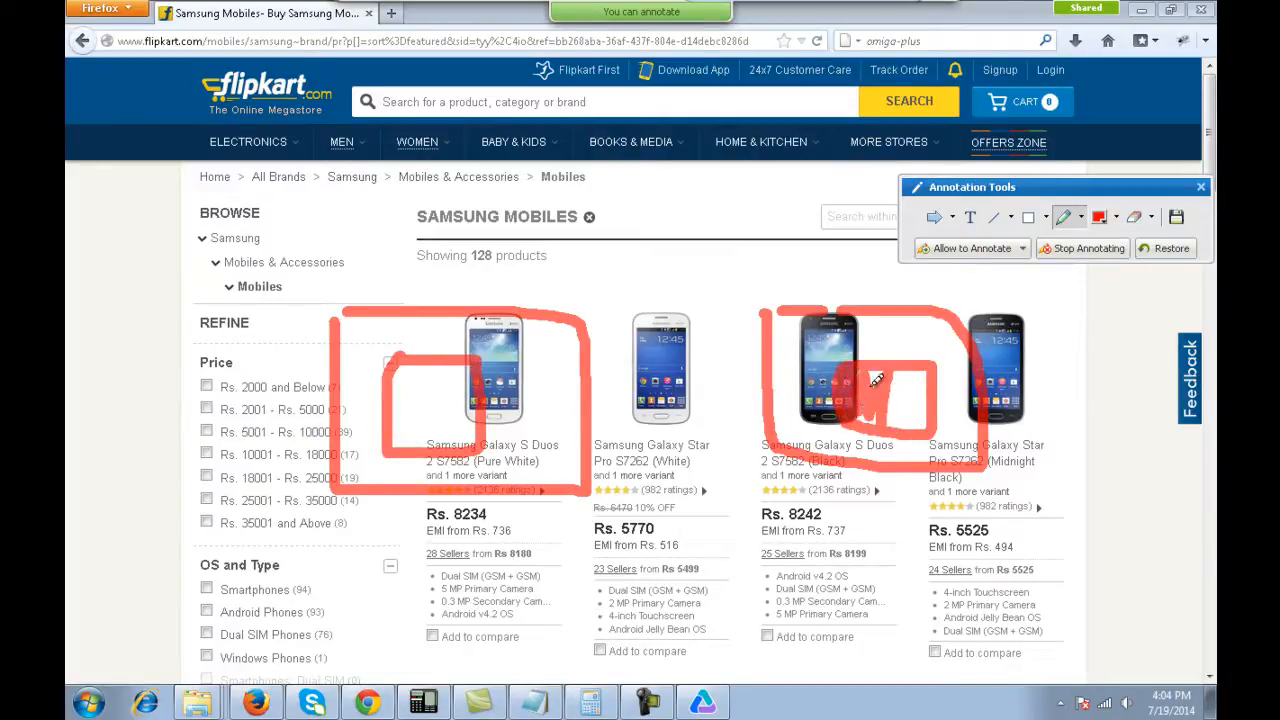
{"action": "mouse_move", "coordinate": [428, 380]}
{"action": "left_mouse_down"}
{"action": "mouse_move", "coordinate": [436, 412]}
{"action": "mouse_move", "coordinate": [470, 408]}
{"action": "mouse_move", "coordinate": [448, 436]}
{"action": "mouse_move", "coordinate": [470, 400]}
{"action": "mouse_move", "coordinate": [476, 446]}
{"action": "left_mouse_up"}
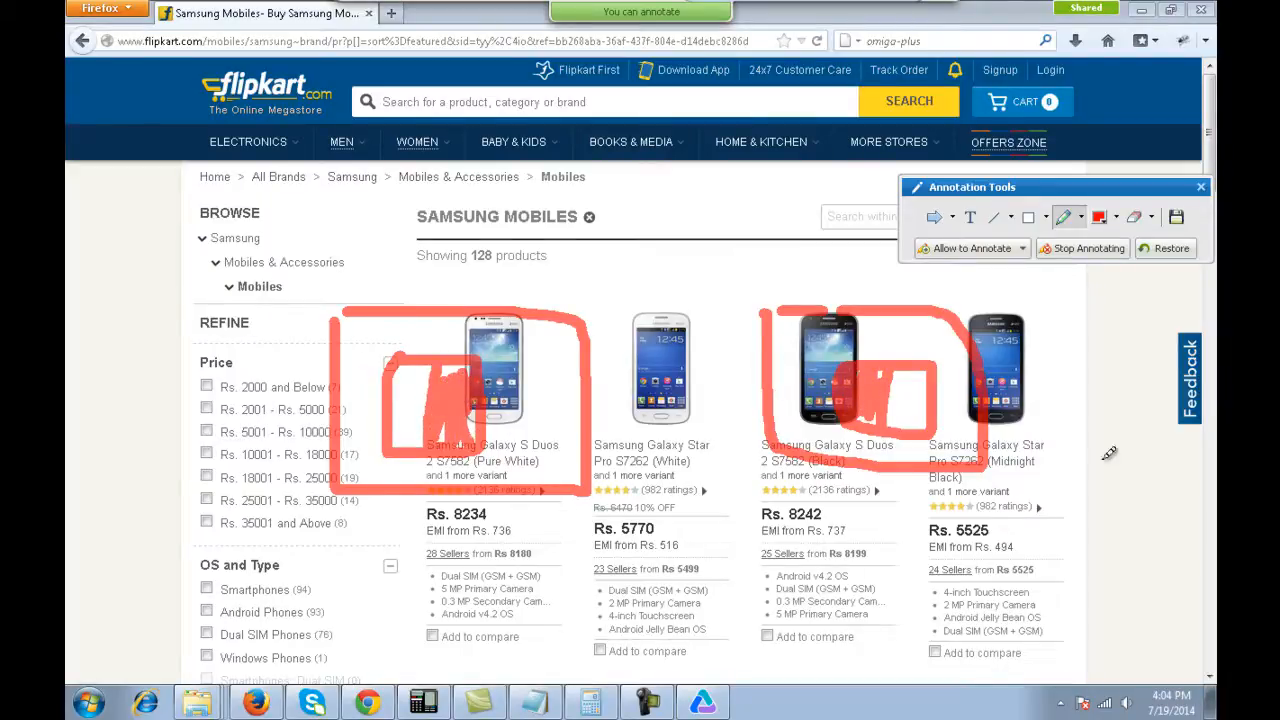
{"action": "left_click", "coordinate": [1201, 187]}
Review the Electronics categories on Flipkart, and switch to UFT to view Flow2's Action1 script.
{"action": "mouse_move", "coordinate": [248, 141]}
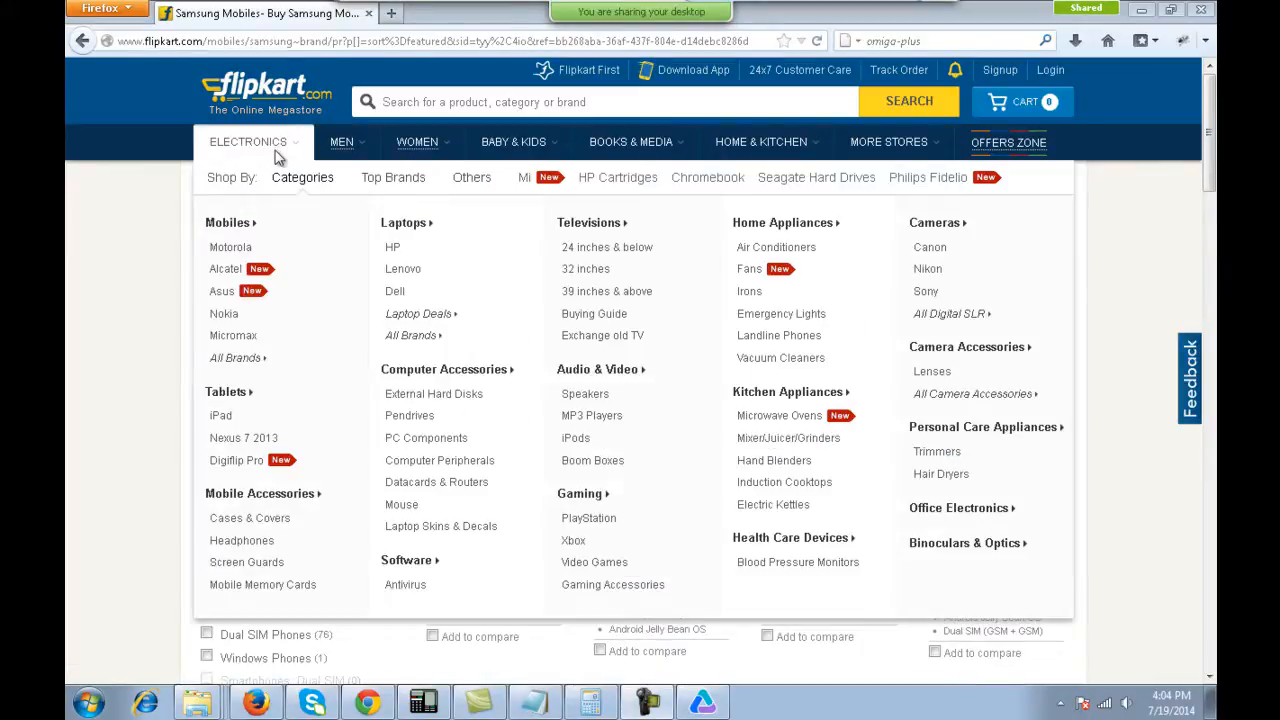
{"action": "left_click", "coordinate": [240, 228]}
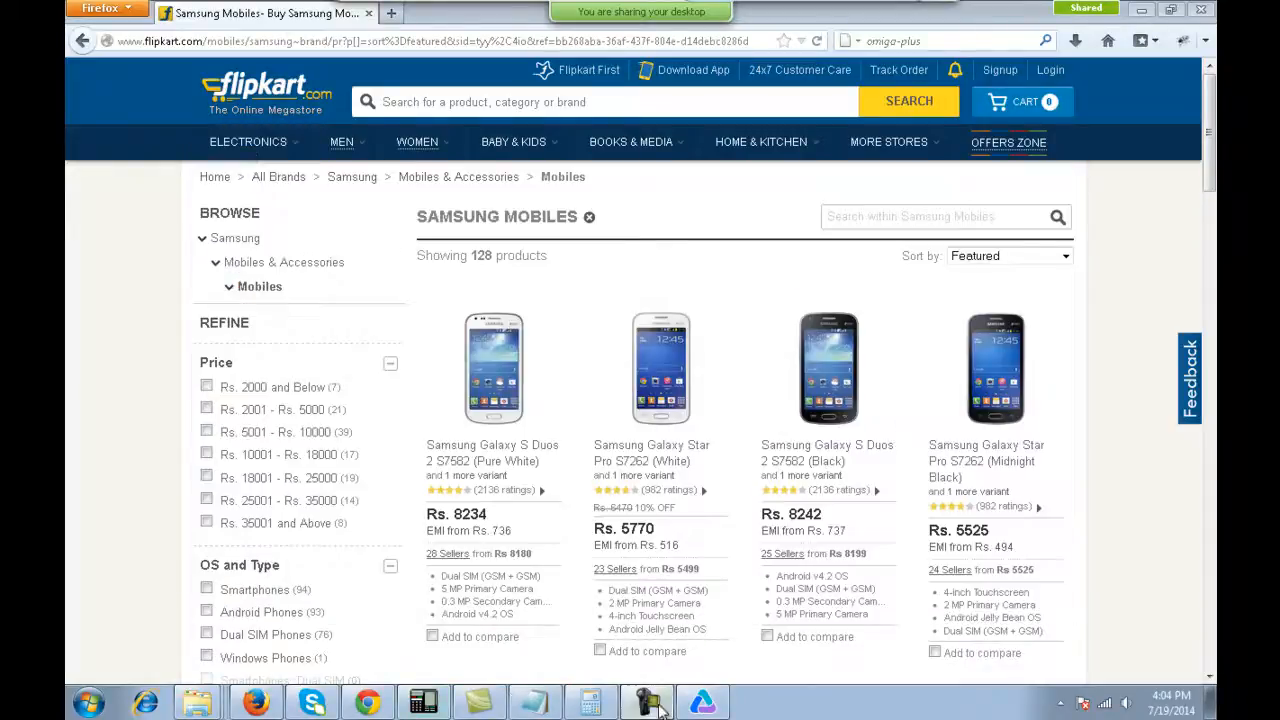
{"action": "key", "text": "alt+Tab"}
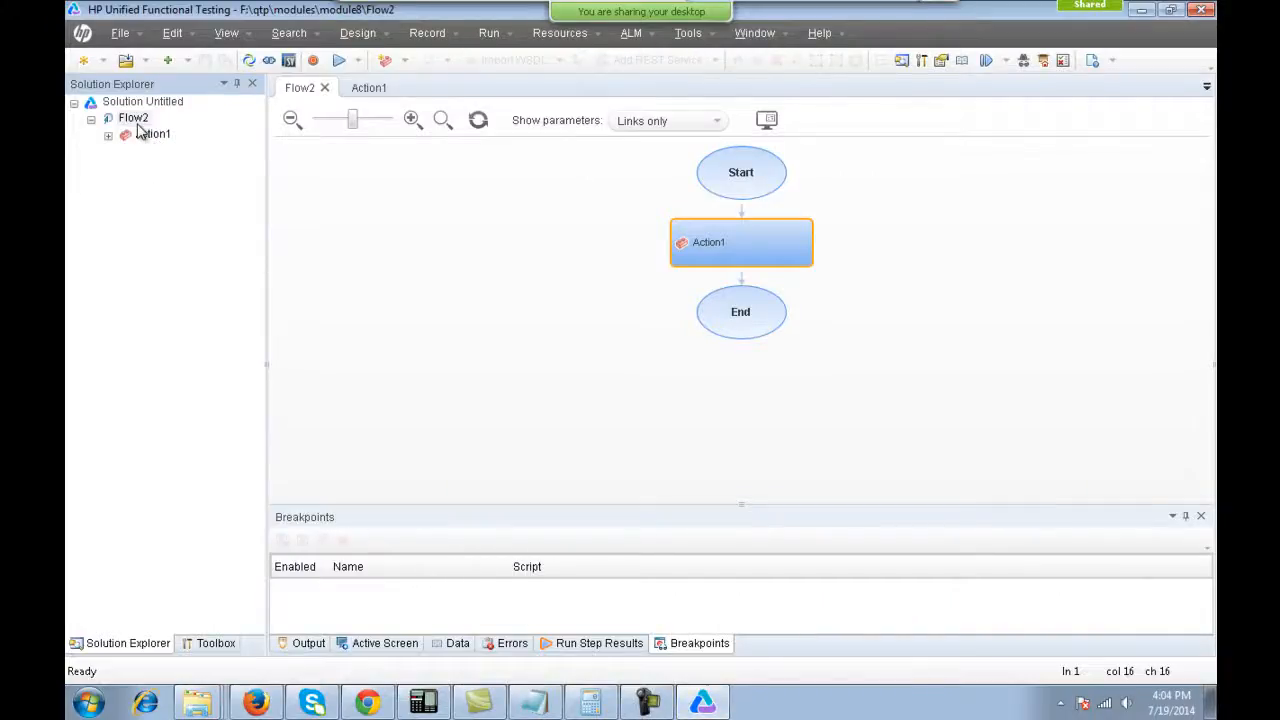
{"action": "left_click", "coordinate": [362, 90]}
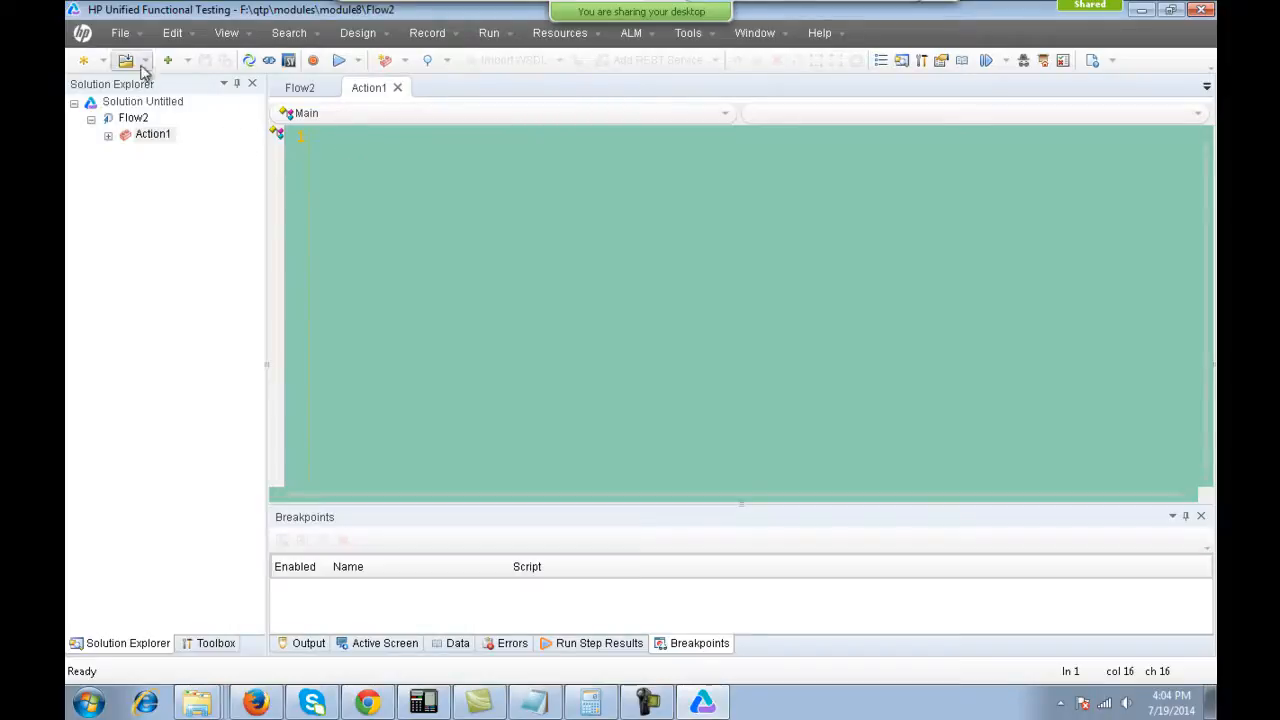
Open the recent test Flow1, expand it in the solution, and open its object repository.
{"action": "left_click", "coordinate": [124, 33]}
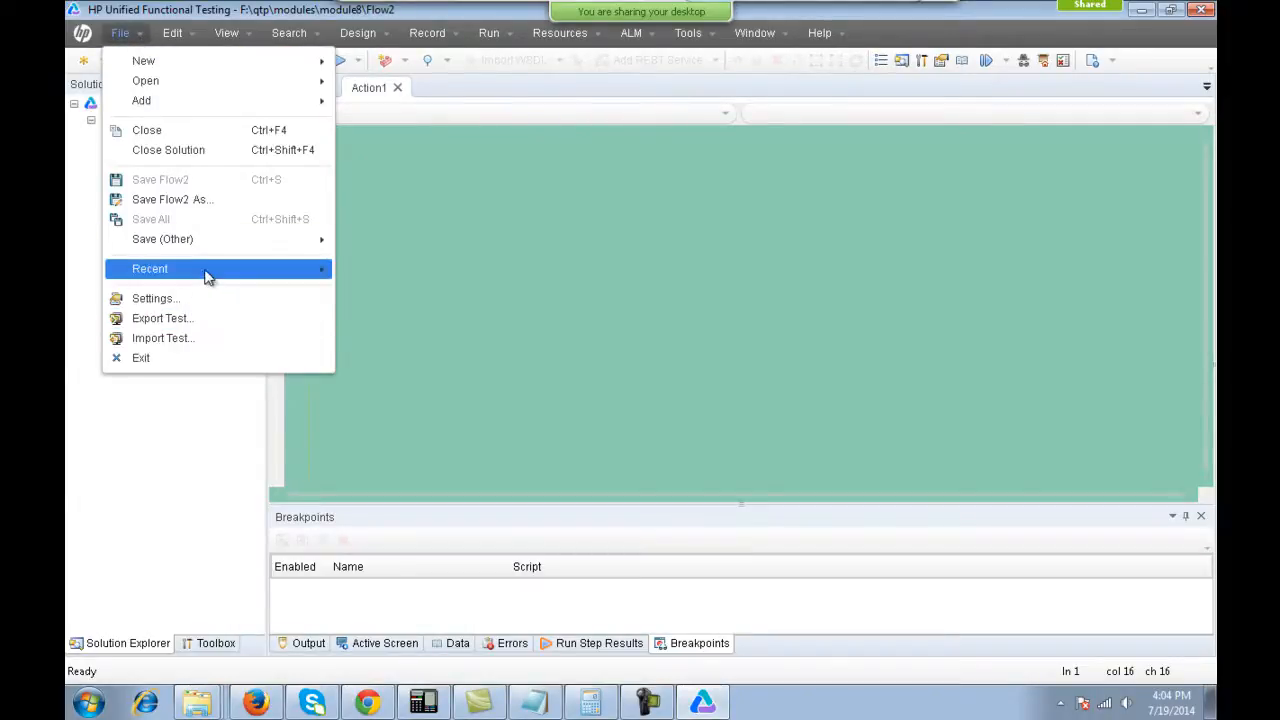
{"action": "mouse_move", "coordinate": [209, 270]}
{"action": "left_click", "coordinate": [502, 294]}
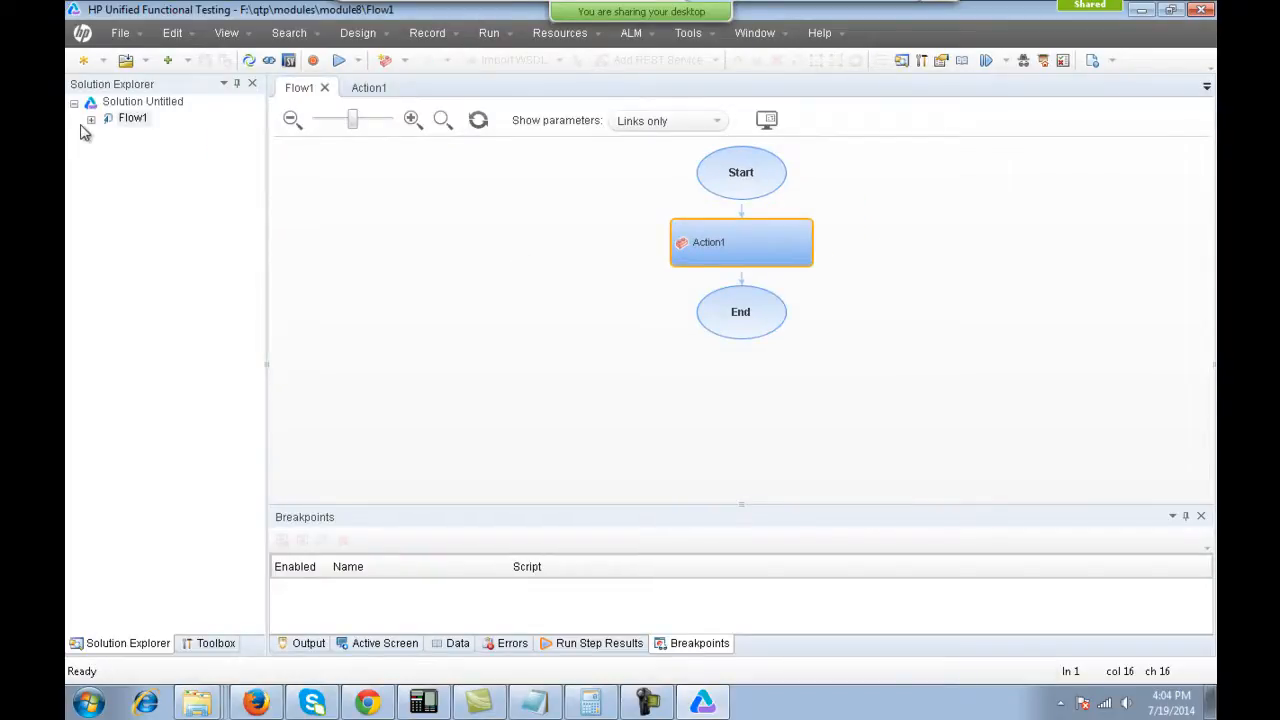
{"action": "left_click", "coordinate": [91, 119]}
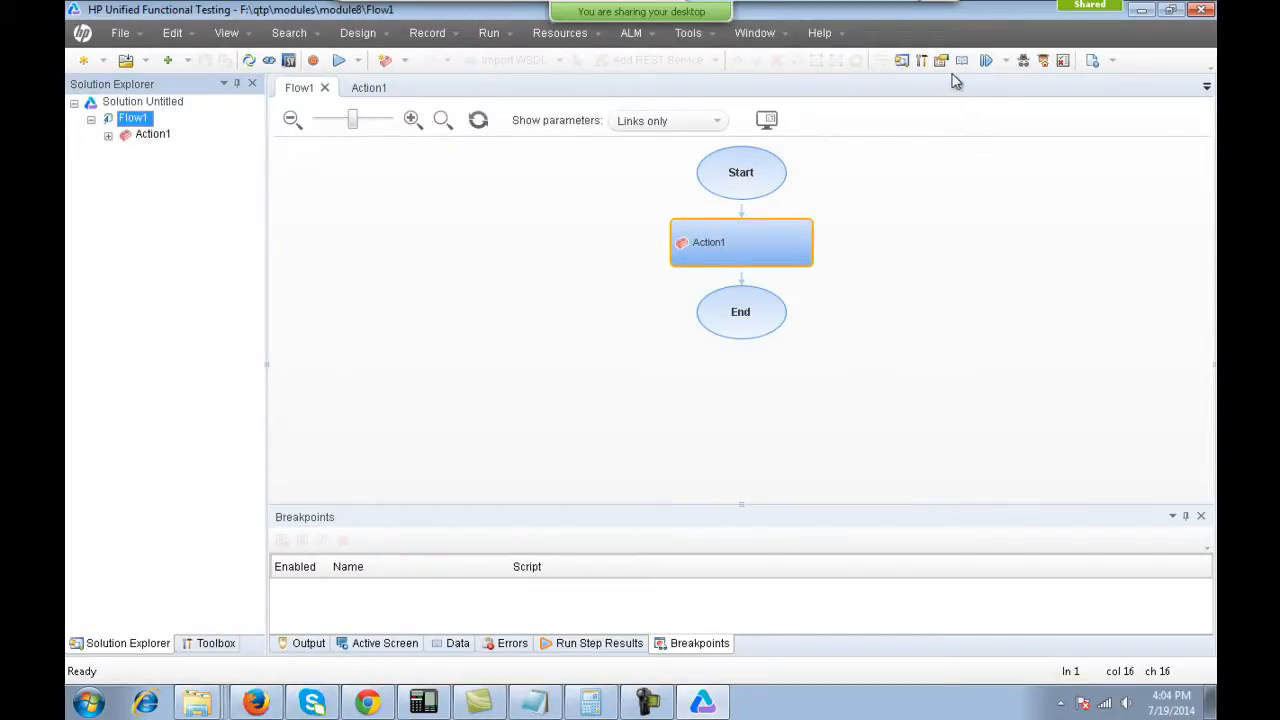
{"action": "left_click", "coordinate": [1044, 62]}
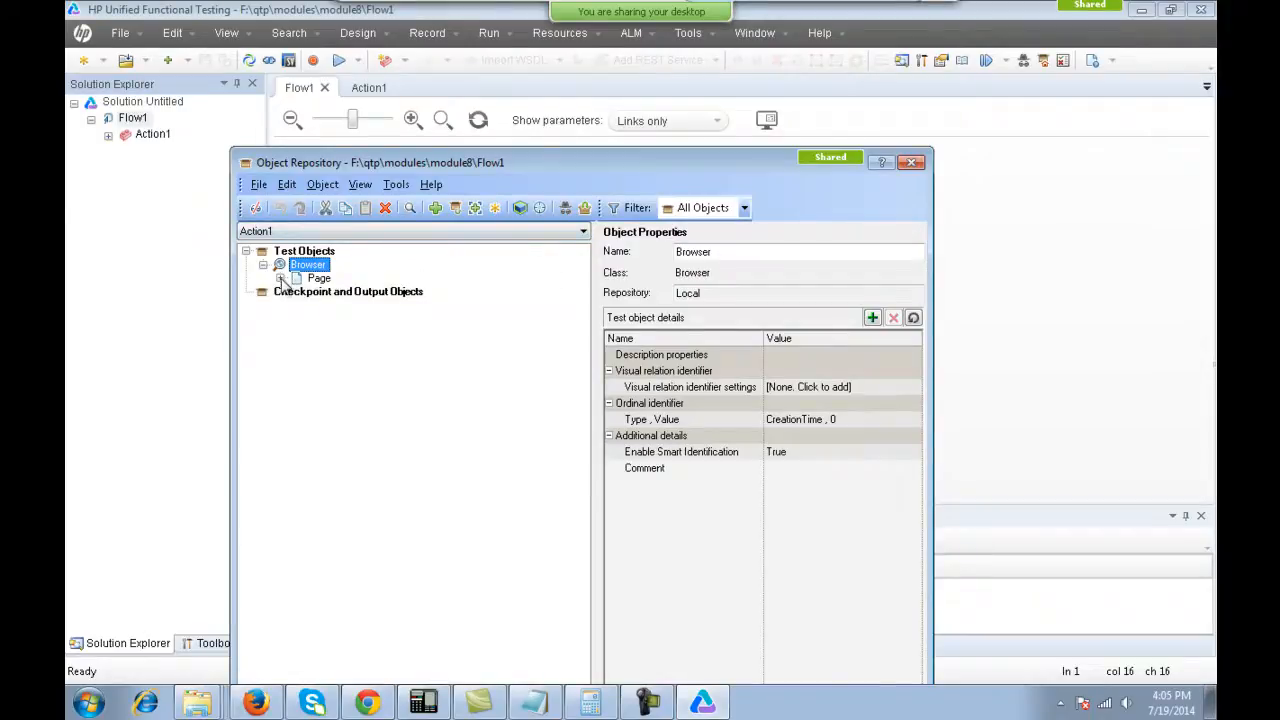
Add the Rs. 2000 and Below price checkbox from the Flipkart page to Flow1's local object repository.
{"action": "left_click", "coordinate": [256, 703]}
{"action": "key", "text": "alt+Tab"}
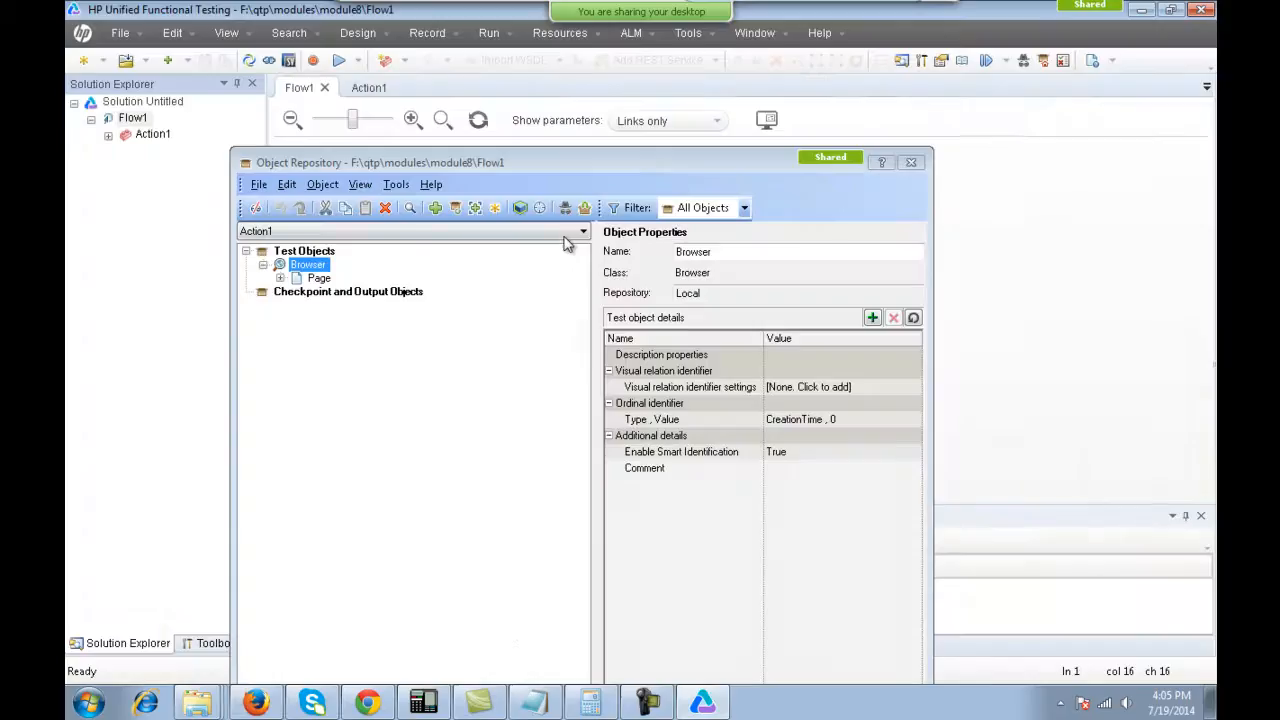
{"action": "left_click", "coordinate": [473, 210]}
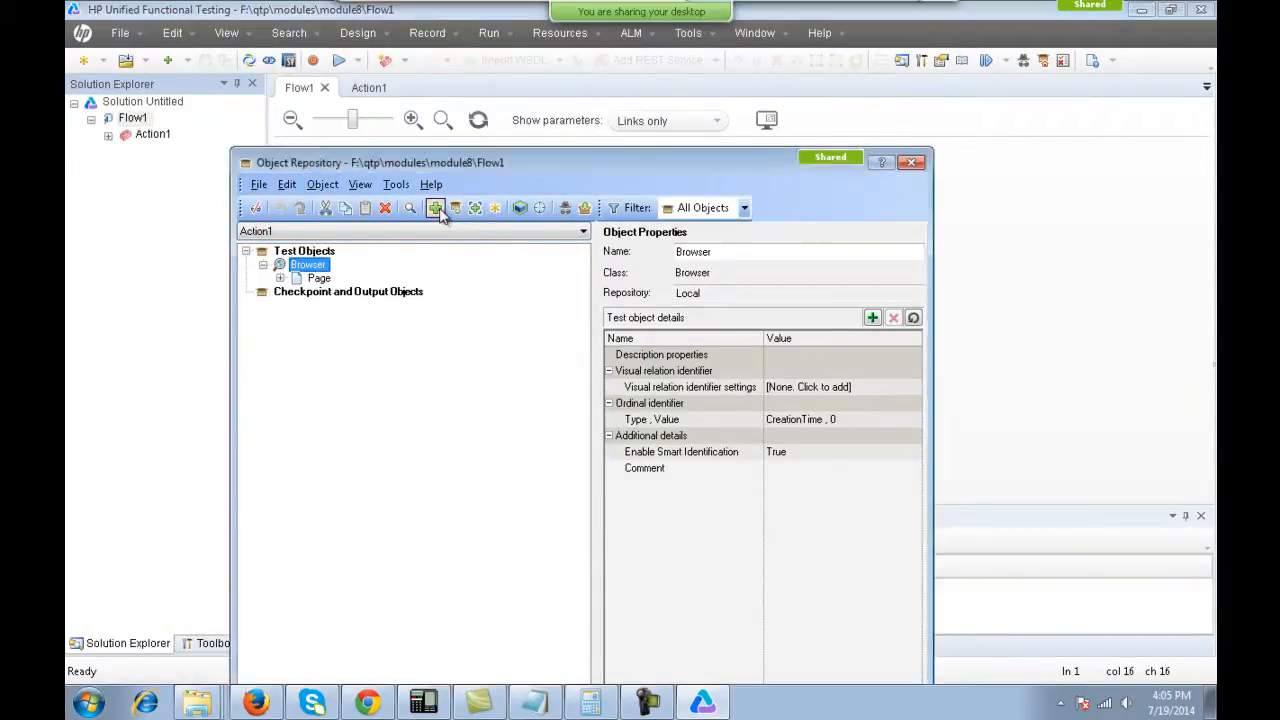
{"action": "left_click", "coordinate": [207, 388]}
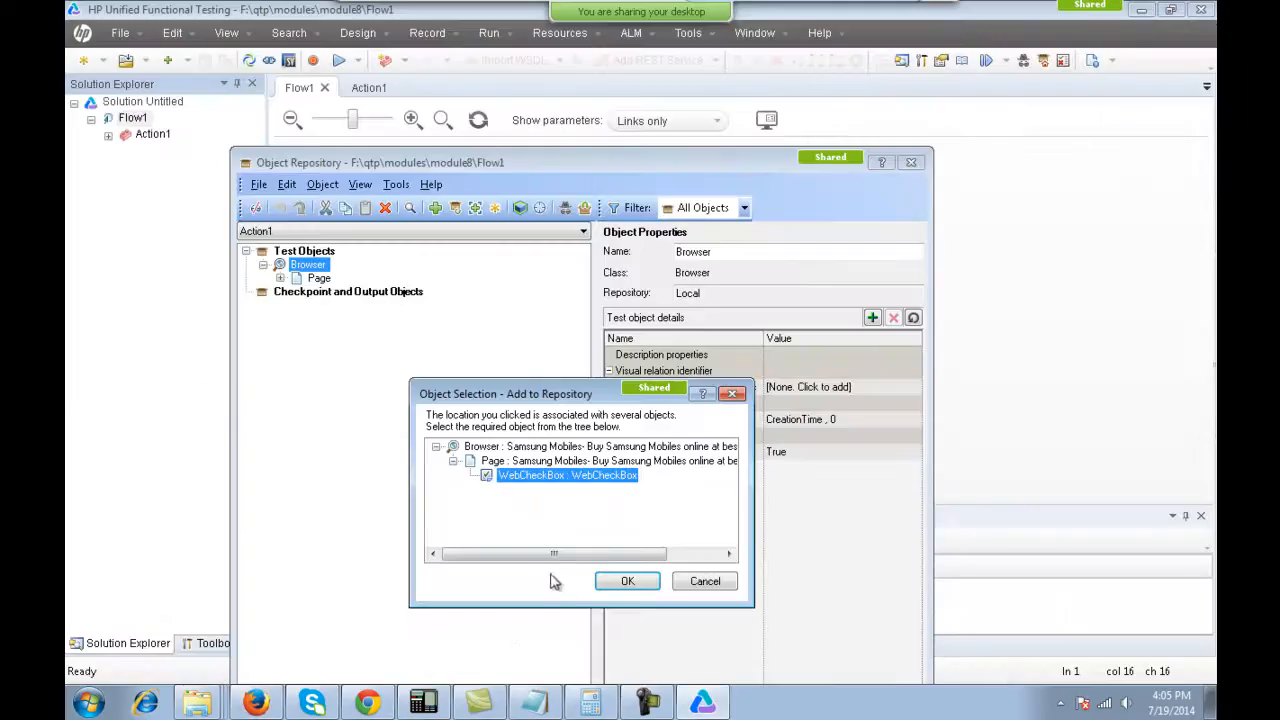
{"action": "left_click", "coordinate": [612, 580]}
{"action": "left_click", "coordinate": [327, 310]}
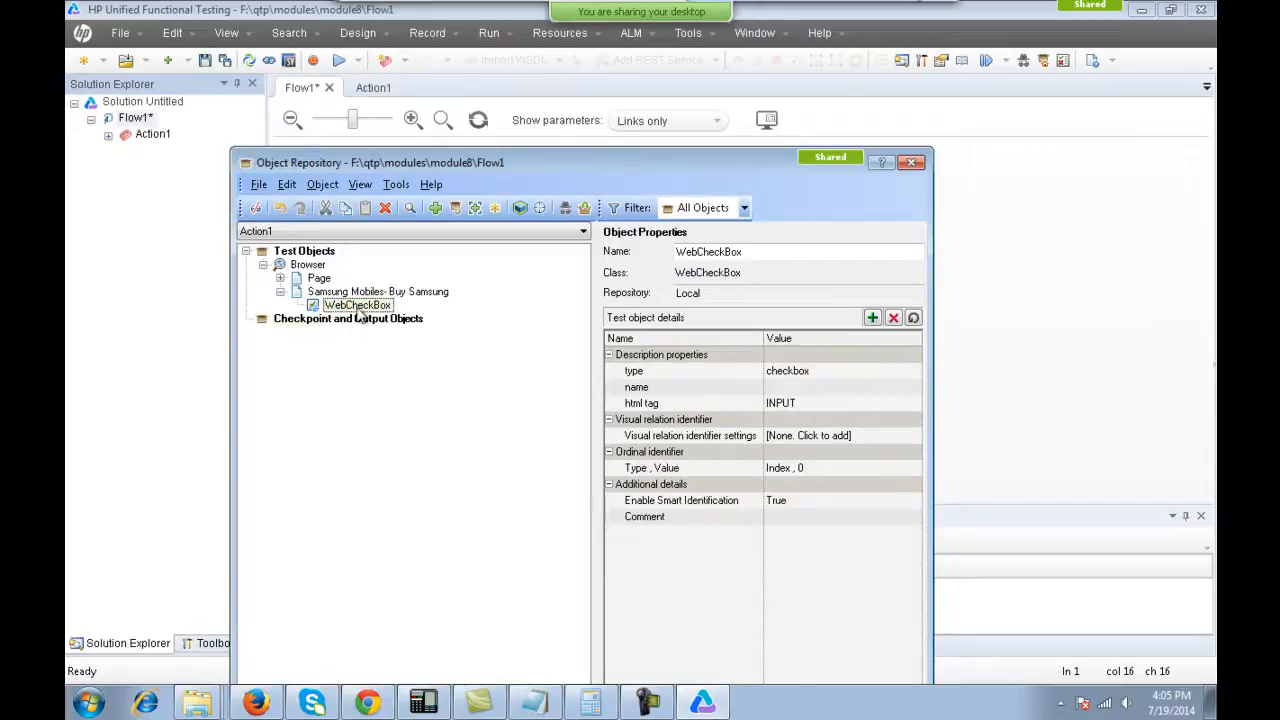
Move the WebCheckBox object under the existing Page object and delete the leftover Samsung Mobiles page object.
{"action": "left_click", "coordinate": [280, 278]}
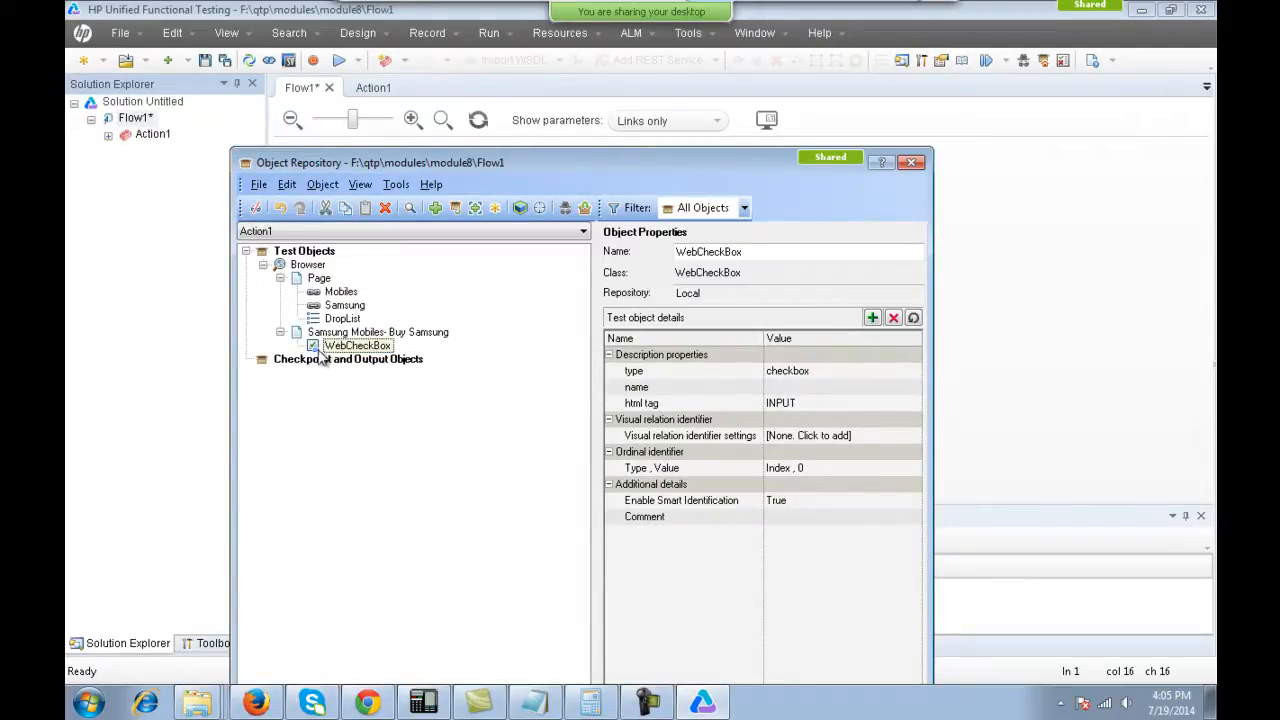
{"action": "left_click_drag", "start_coordinate": [322, 349], "coordinate": [307, 285]}
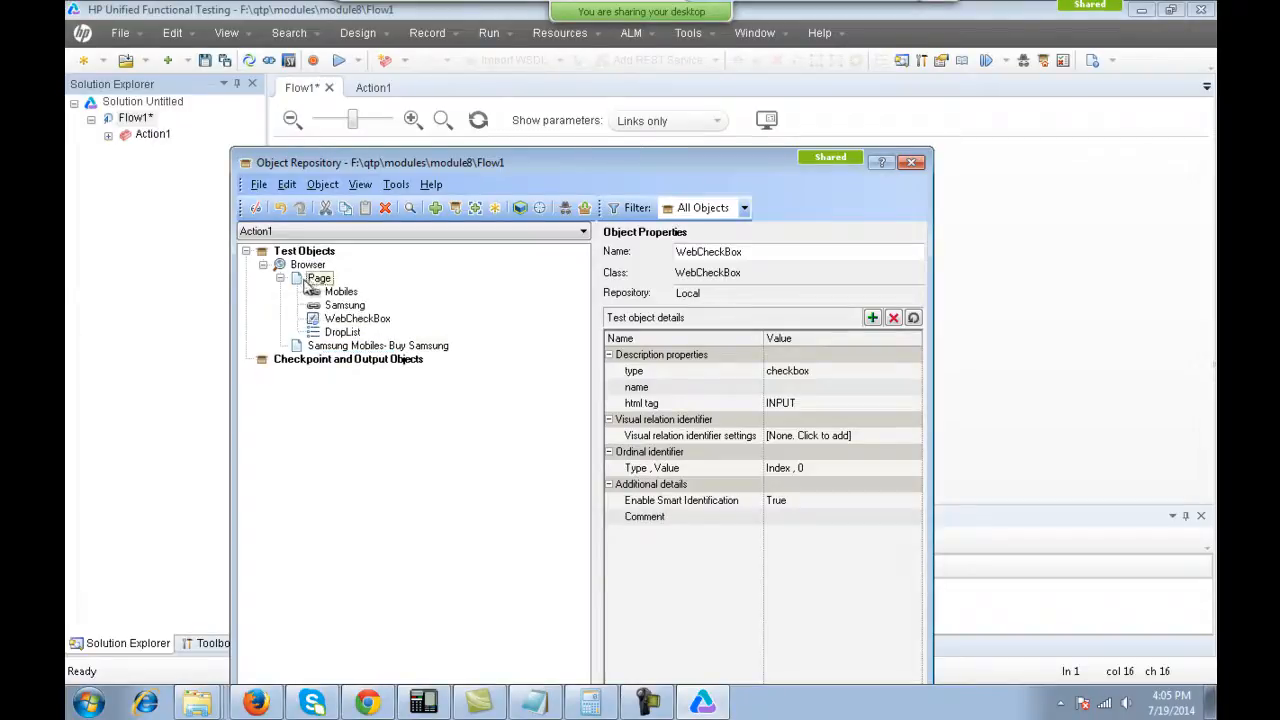
{"action": "left_click", "coordinate": [300, 345]}
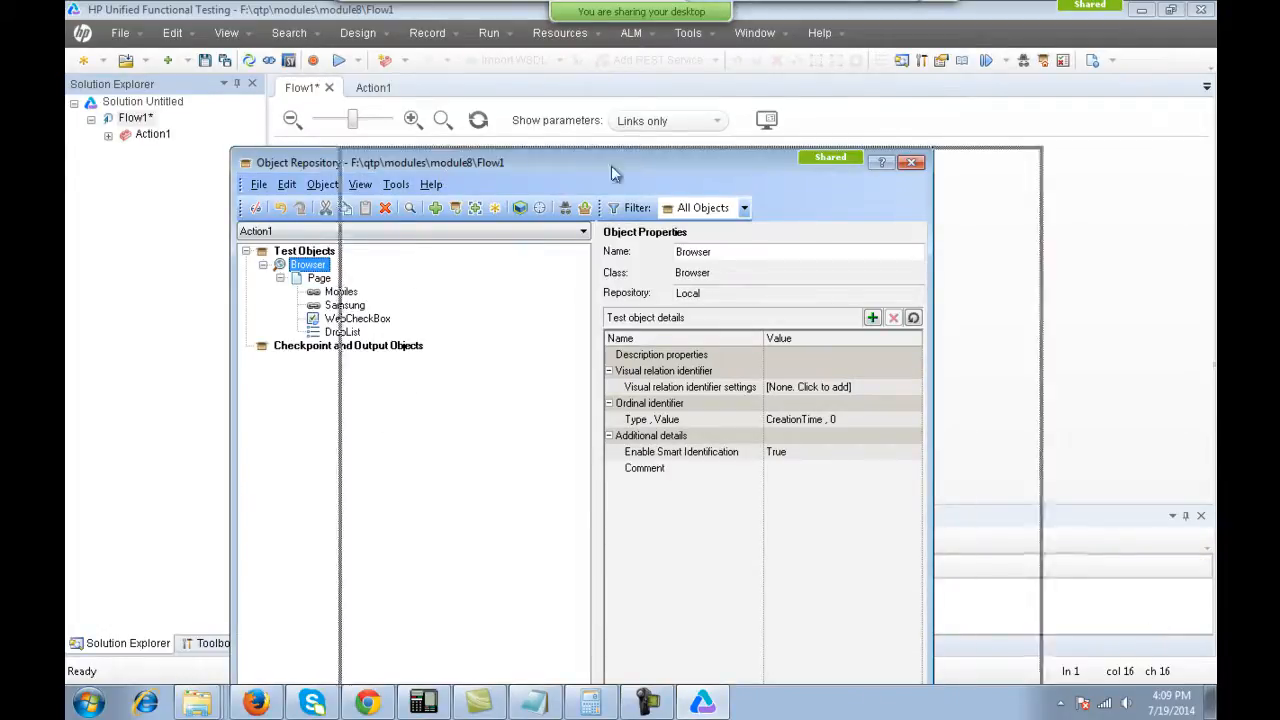
Reposition the Object Repository window and examine the WebCheckBox object's properties.
{"action": "left_click_drag", "start_coordinate": [611, 165], "coordinate": [961, 128]}
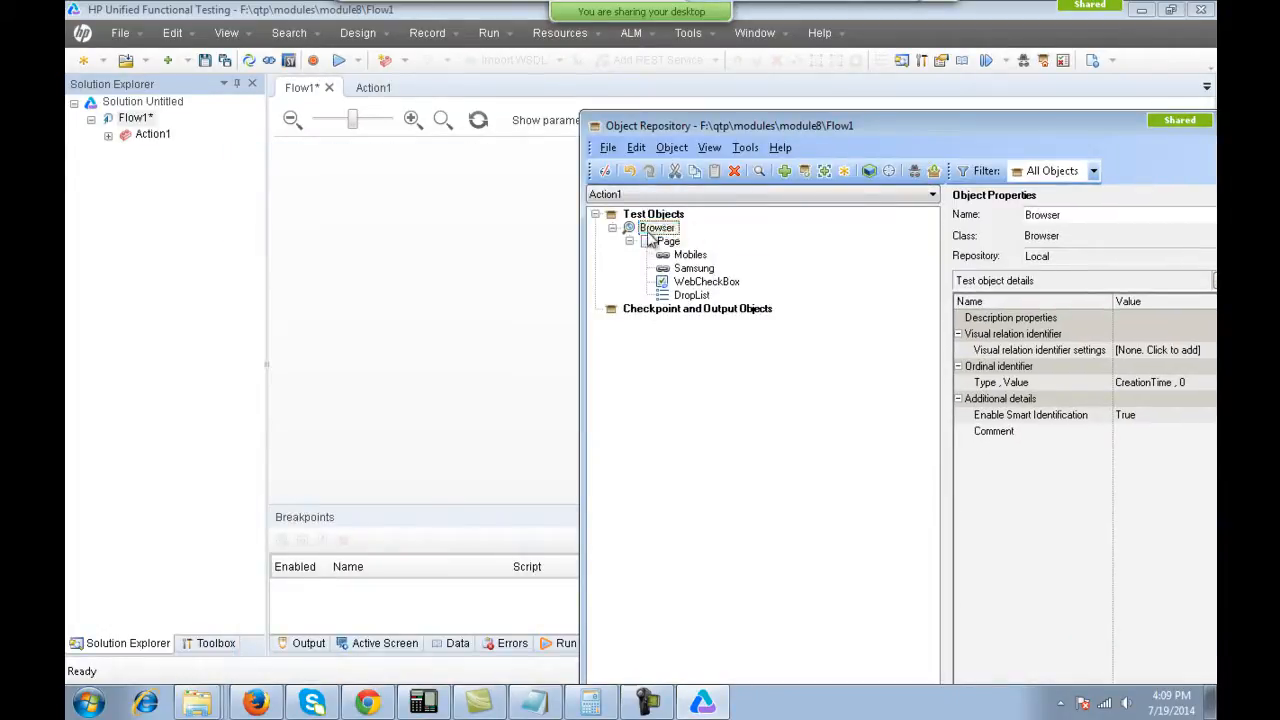
{"action": "left_click", "coordinate": [686, 283]}
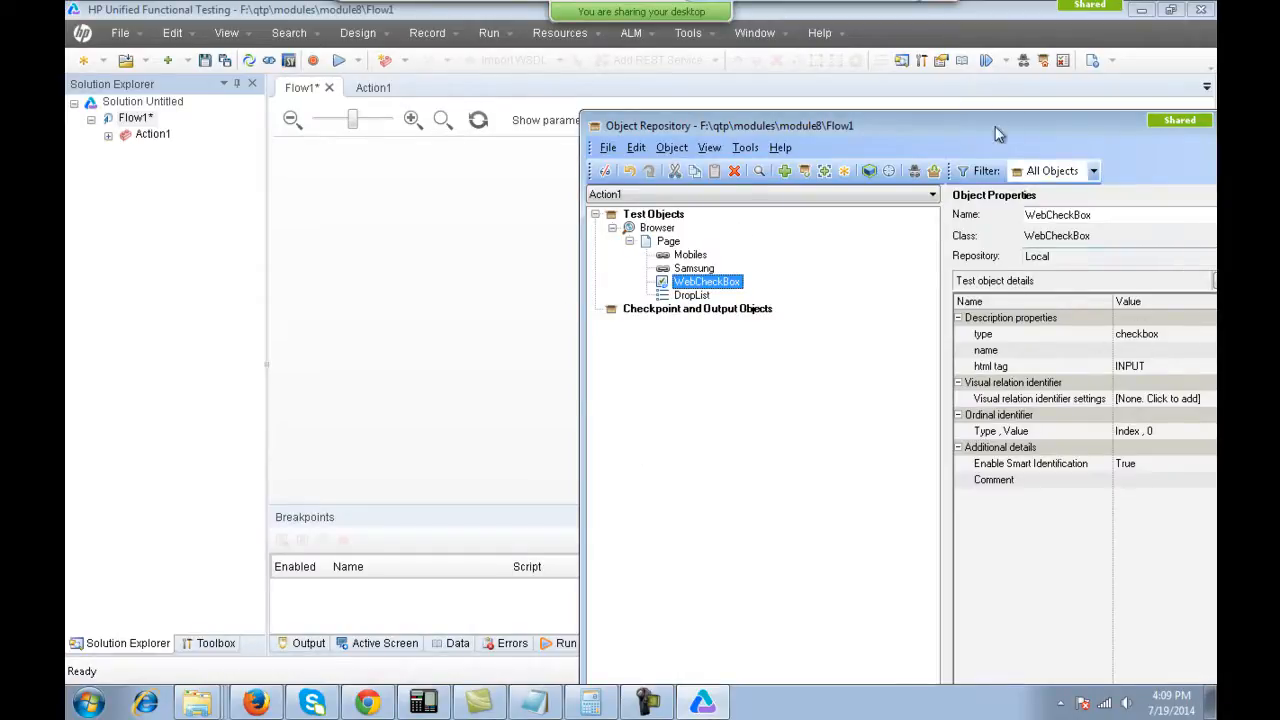
{"action": "left_click_drag", "start_coordinate": [995, 126], "coordinate": [814, 106]}
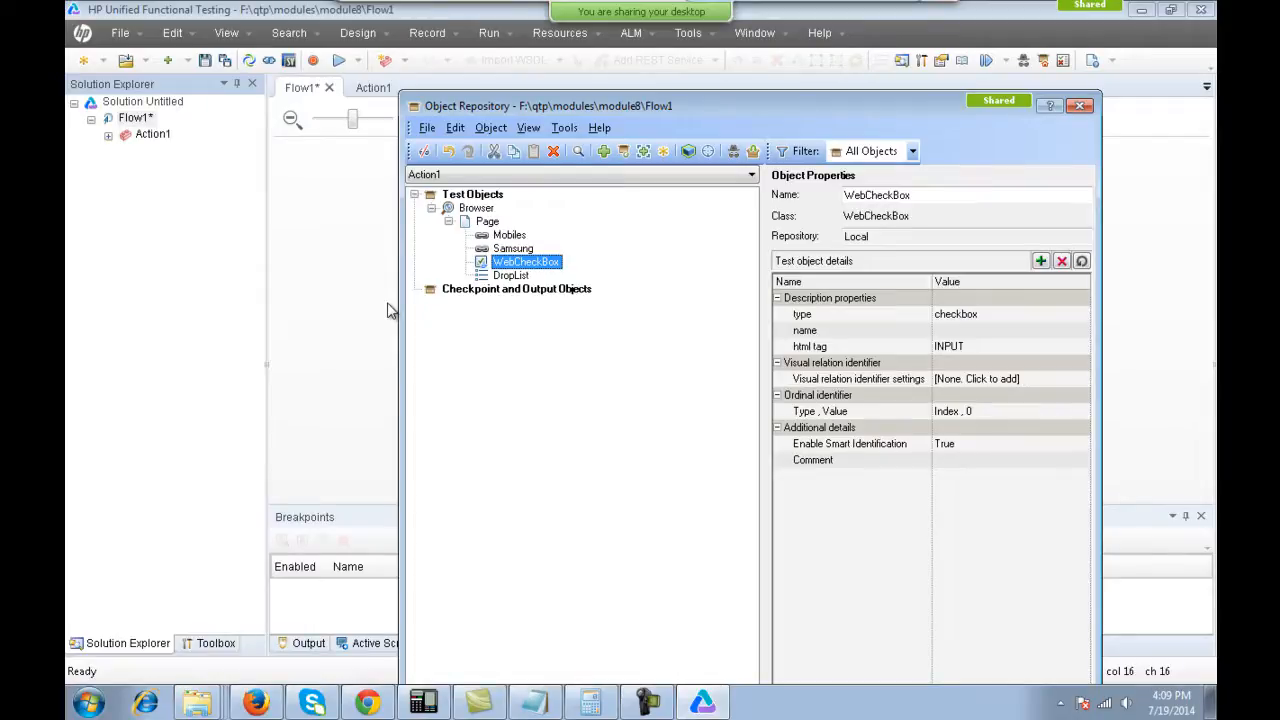
Export Flow1's local objects to the module8 folder as the shared object repository Repository1.
{"action": "left_click", "coordinate": [427, 128]}
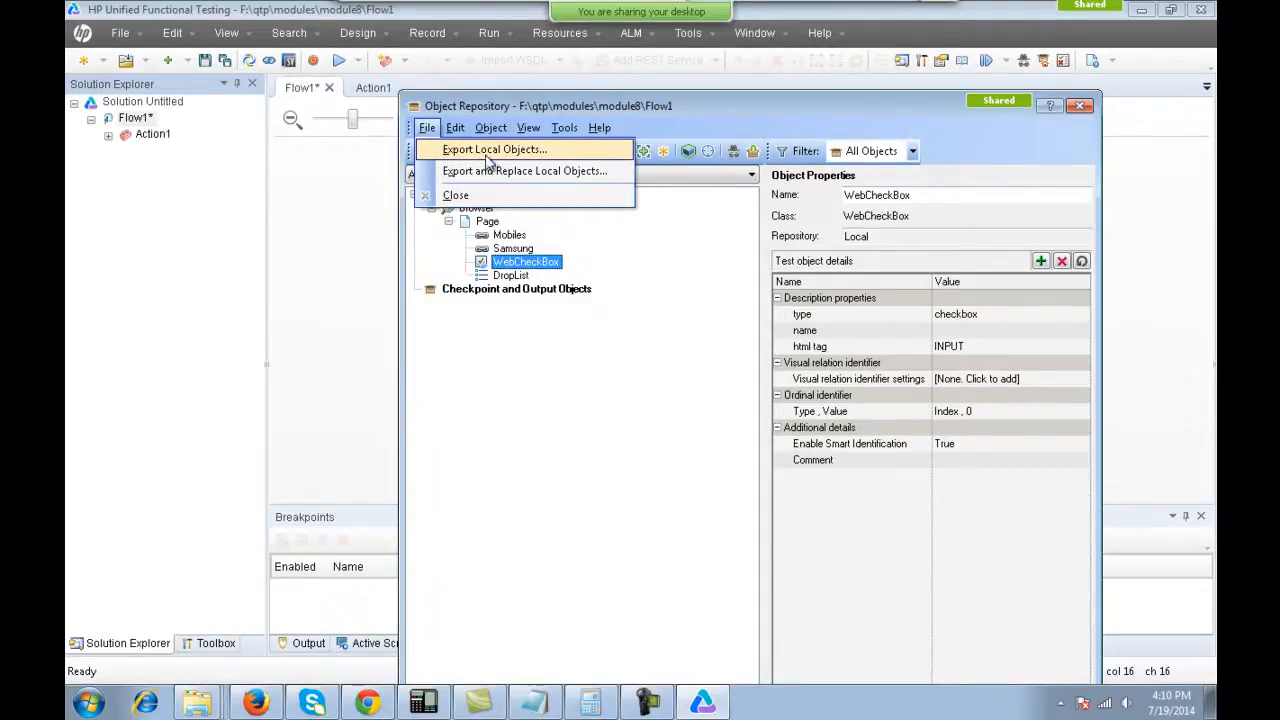
{"action": "left_click", "coordinate": [490, 150]}
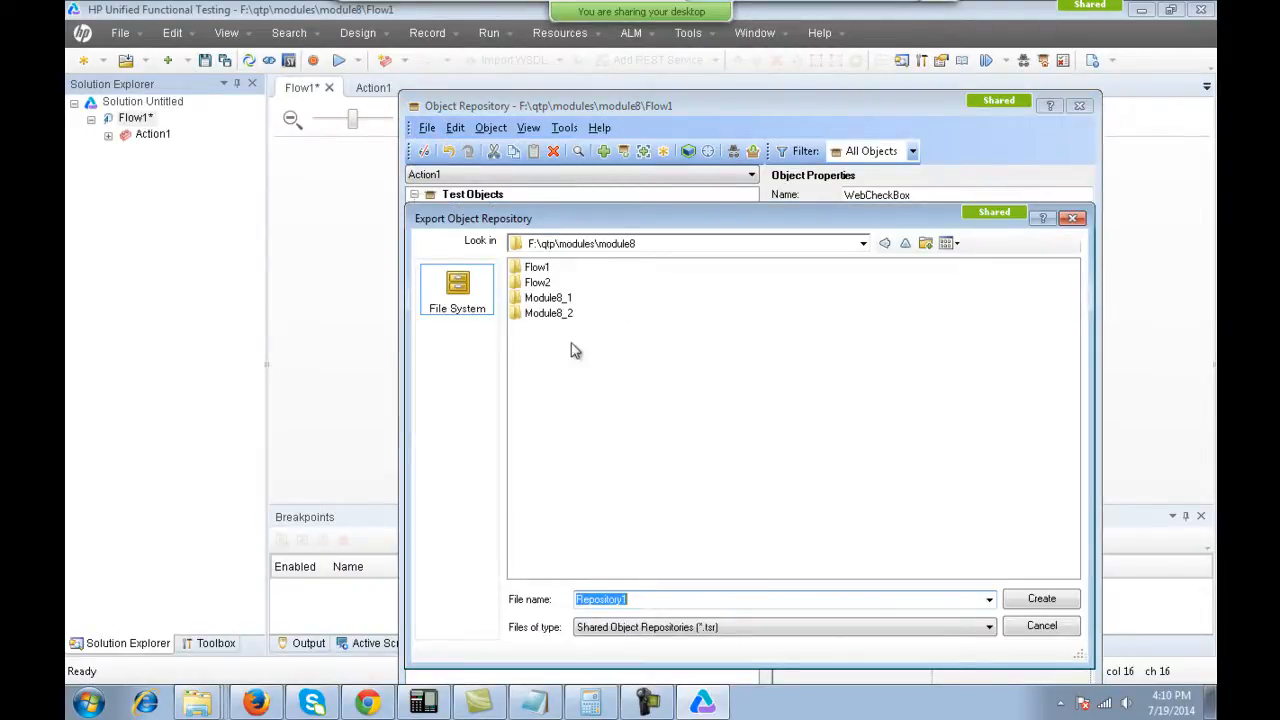
{"action": "left_click", "coordinate": [661, 601]}
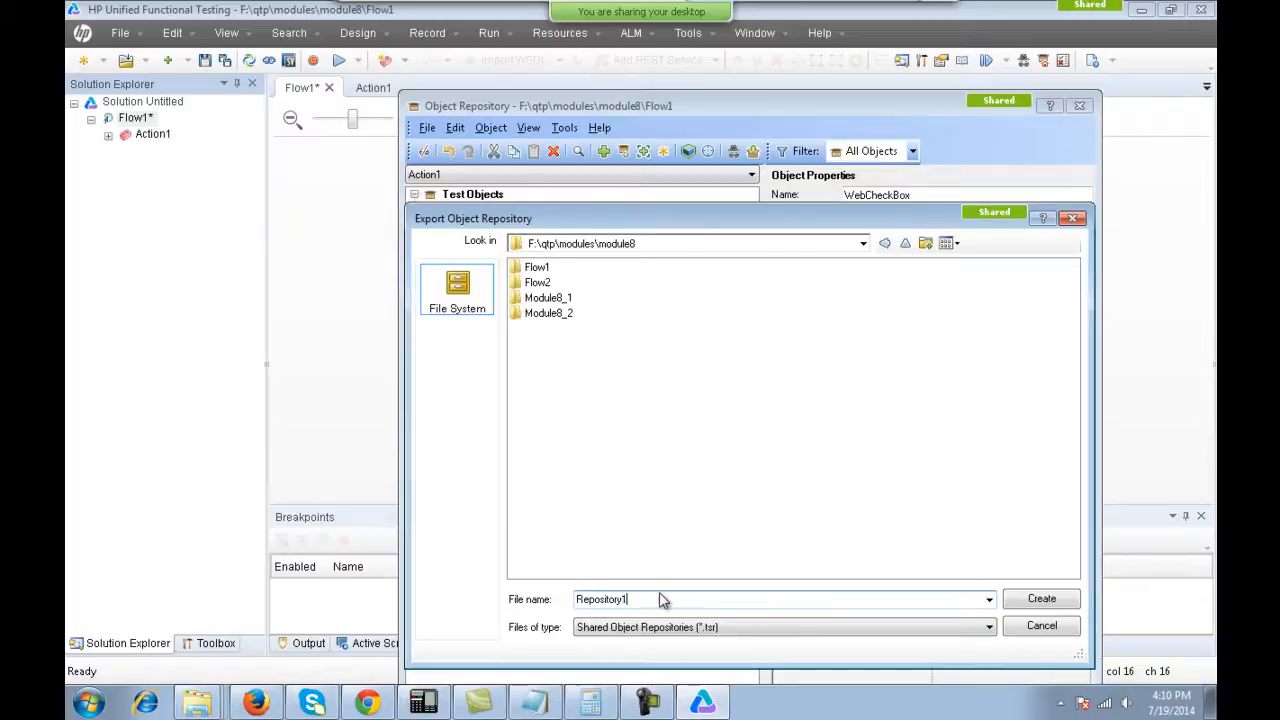
{"action": "left_click_drag", "start_coordinate": [630, 597], "coordinate": [565, 597]}
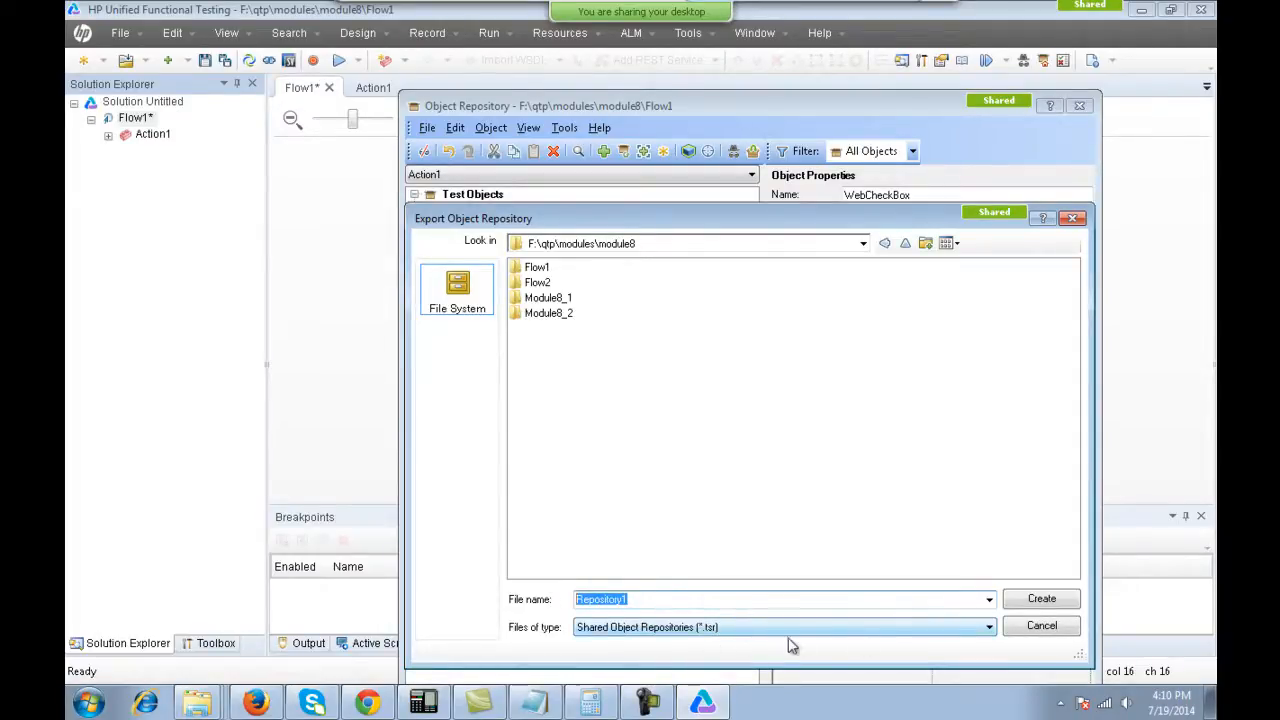
{"action": "left_click", "coordinate": [1044, 600]}
Switch to the module8 folder in Windows Explorer, inspect Repository1.tsr in TextPad, and close TextPad.
{"action": "right_click", "coordinate": [210, 708]}
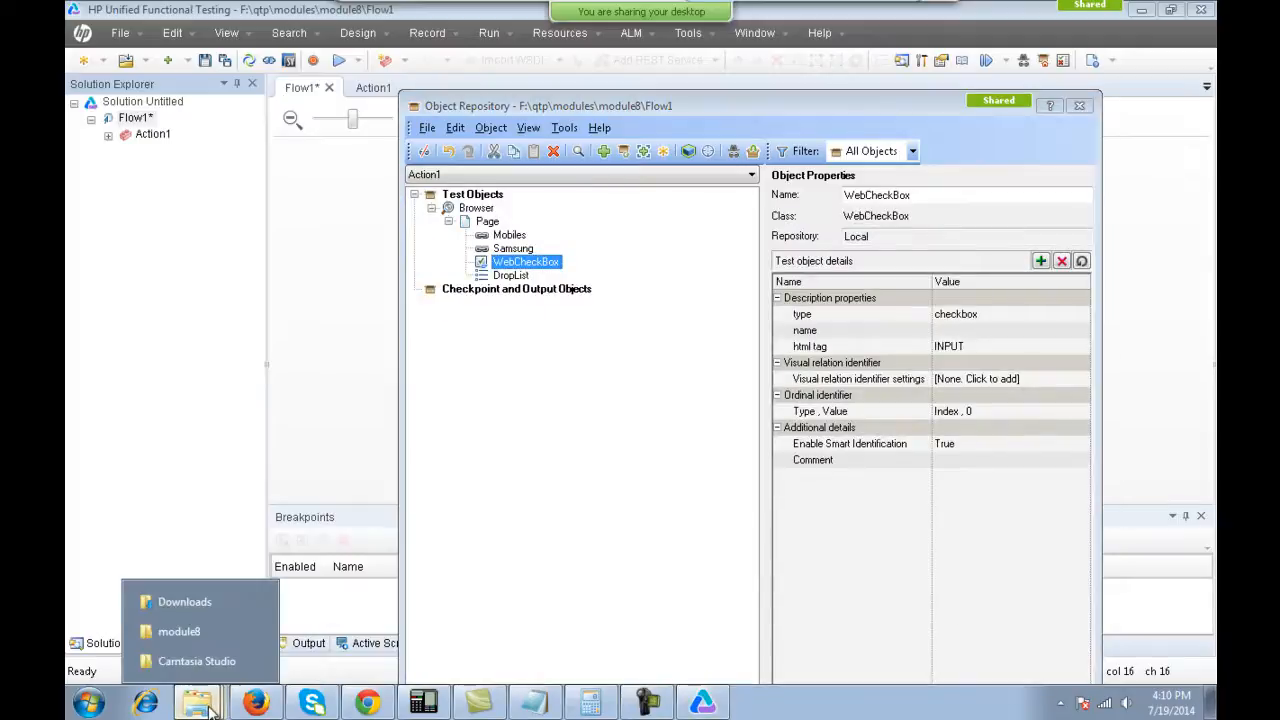
{"action": "left_click", "coordinate": [212, 631]}
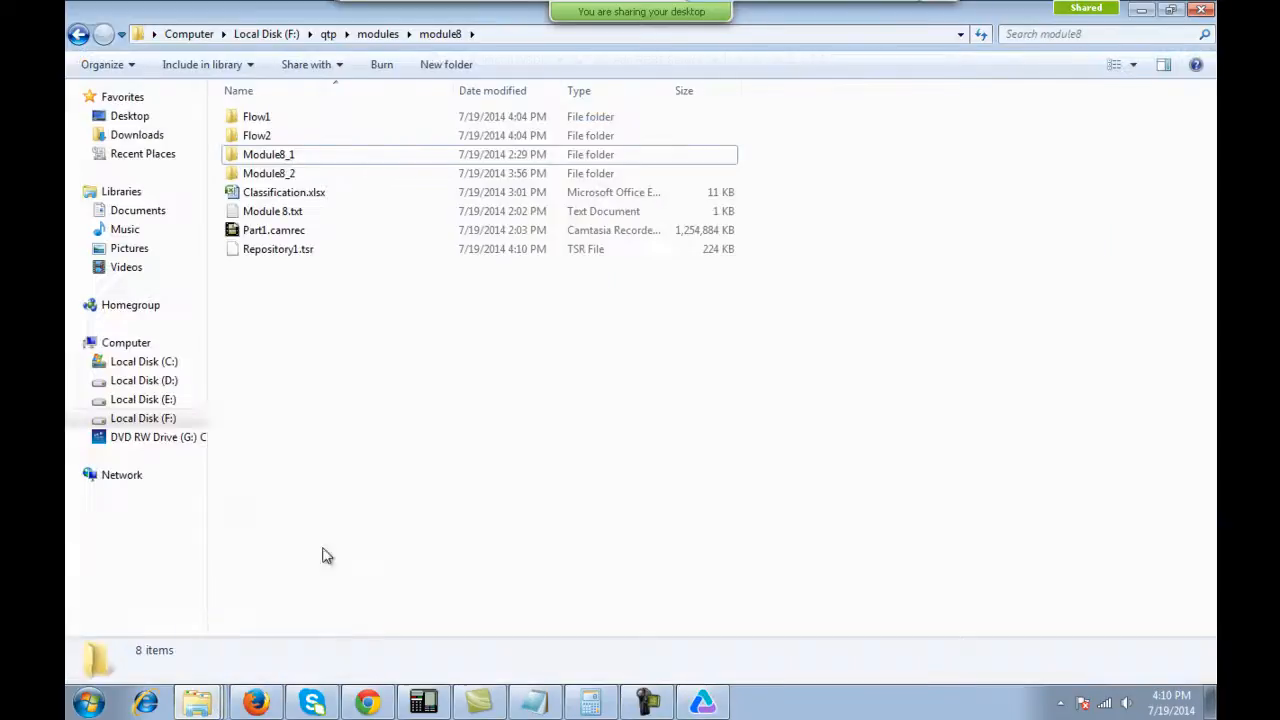
{"action": "left_click", "coordinate": [302, 259]}
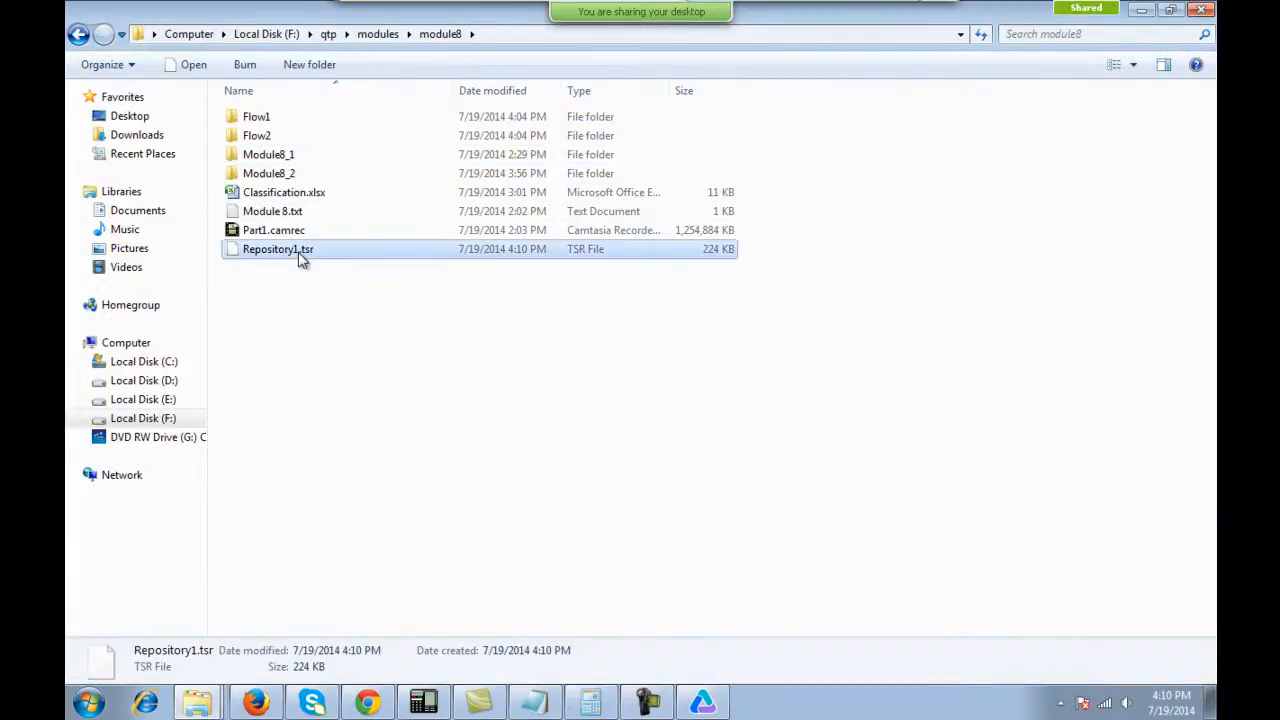
{"action": "right_click", "coordinate": [302, 259]}
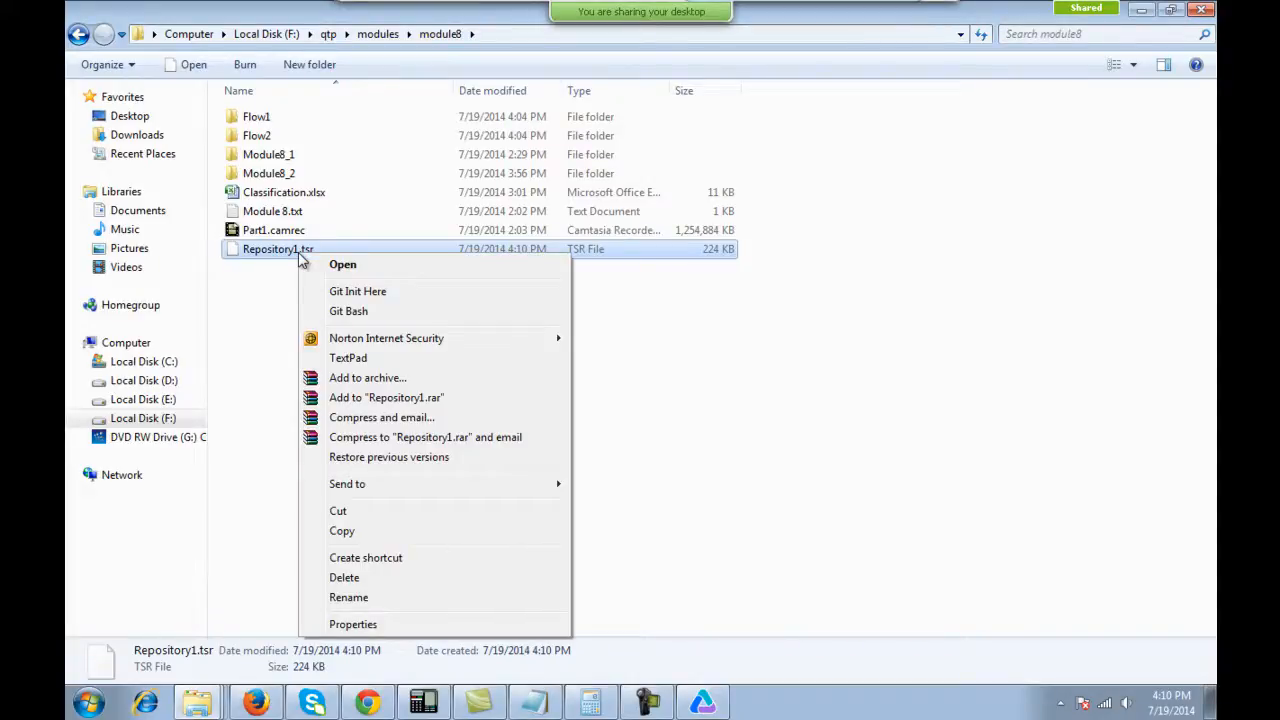
{"action": "left_click", "coordinate": [349, 364]}
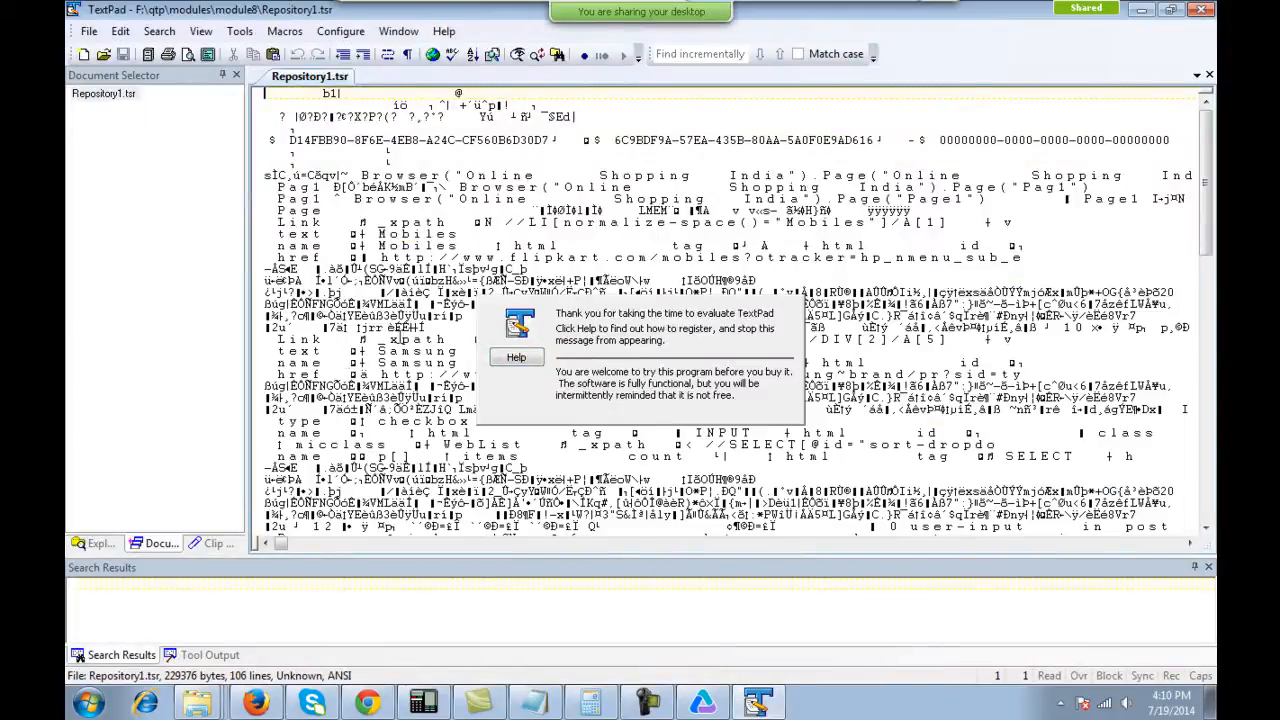
{"action": "left_click_drag", "start_coordinate": [412, 199], "coordinate": [508, 397]}
{"action": "scroll", "coordinate": [1066, 222], "scroll_direction": "down", "scroll_amount": 6}
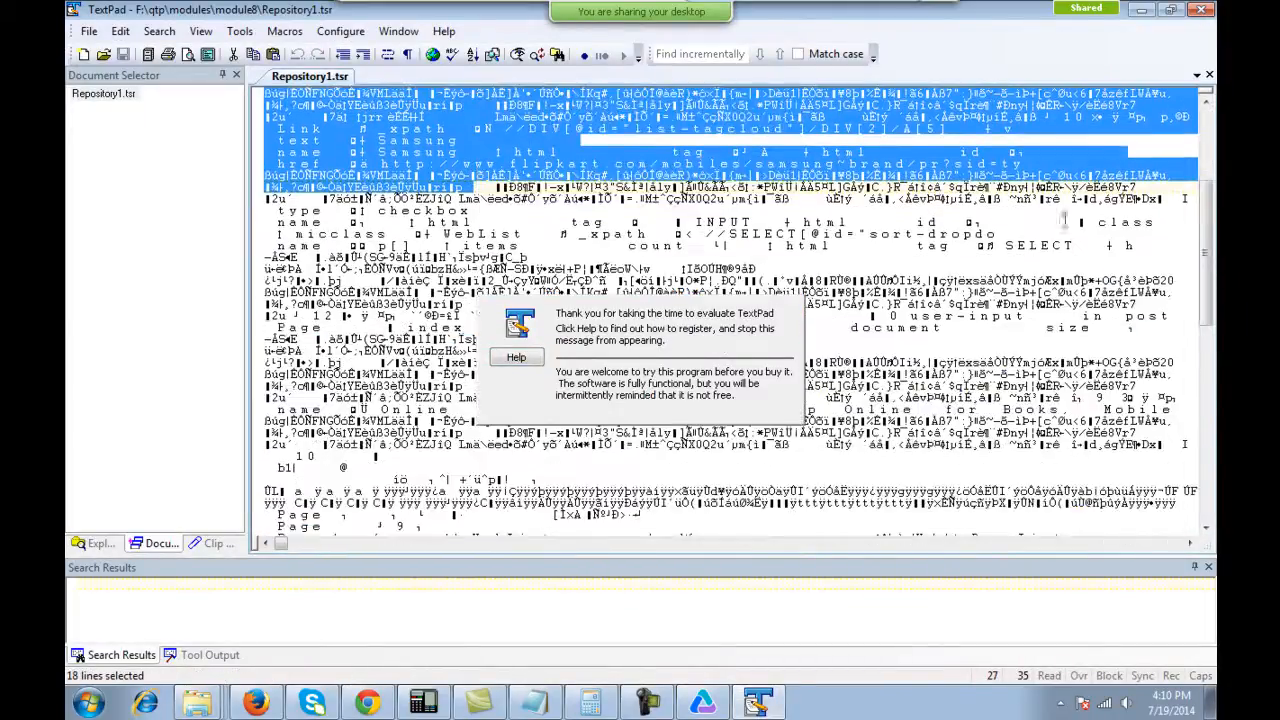
{"action": "left_click", "coordinate": [1203, 9]}
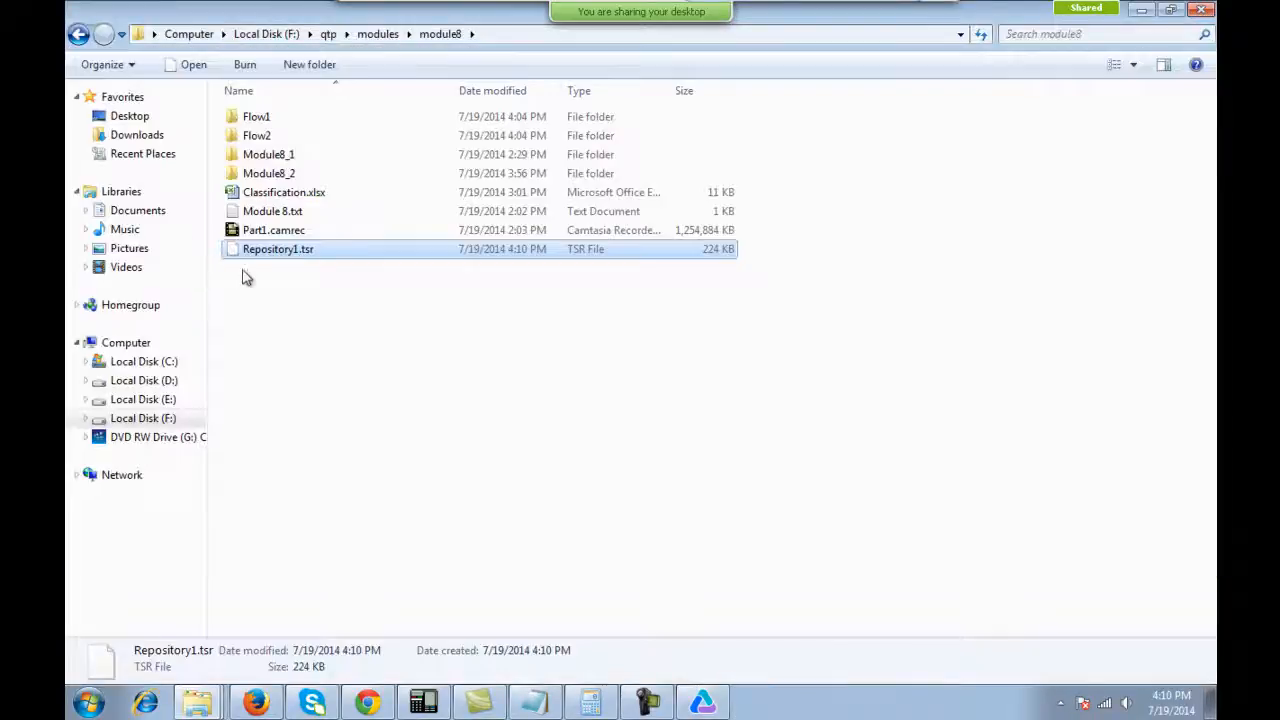
{"action": "left_click", "coordinate": [262, 290]}
Switch to UFT, close the object repository, and open and expand the recent test Flow2, saving Flow1's changes.
{"action": "left_click", "coordinate": [703, 706]}
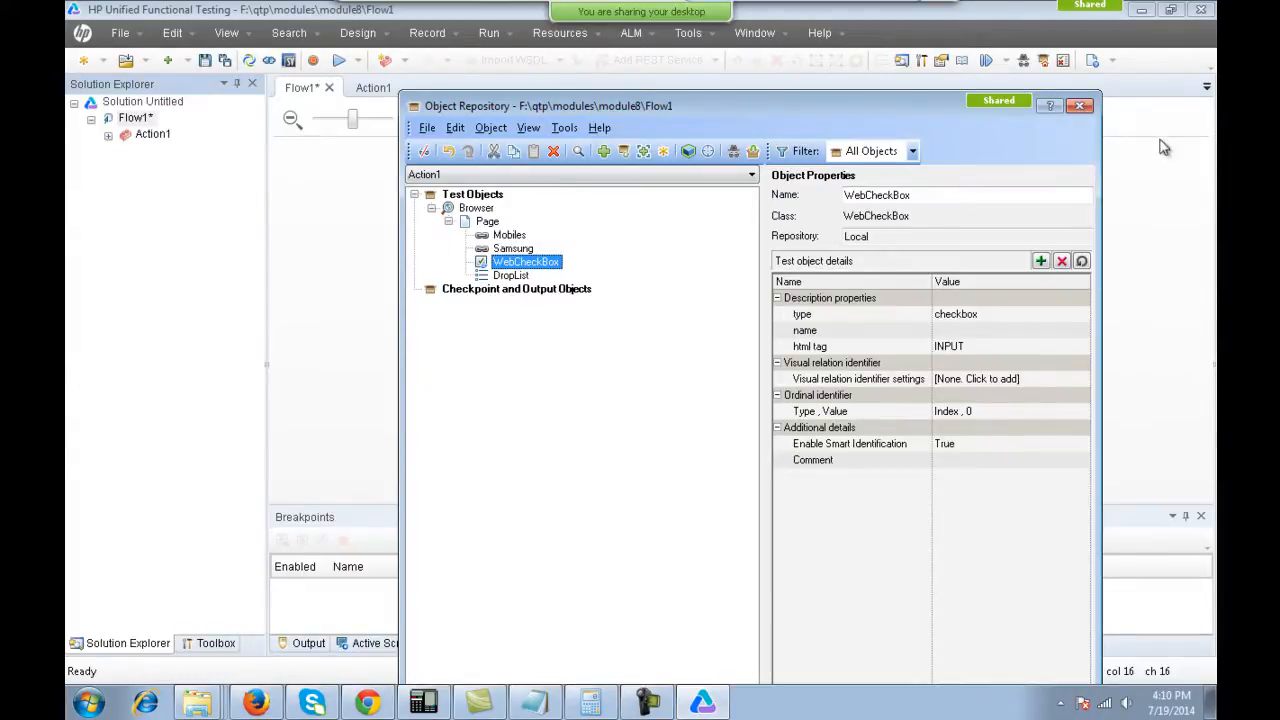
{"action": "left_click", "coordinate": [1080, 106]}
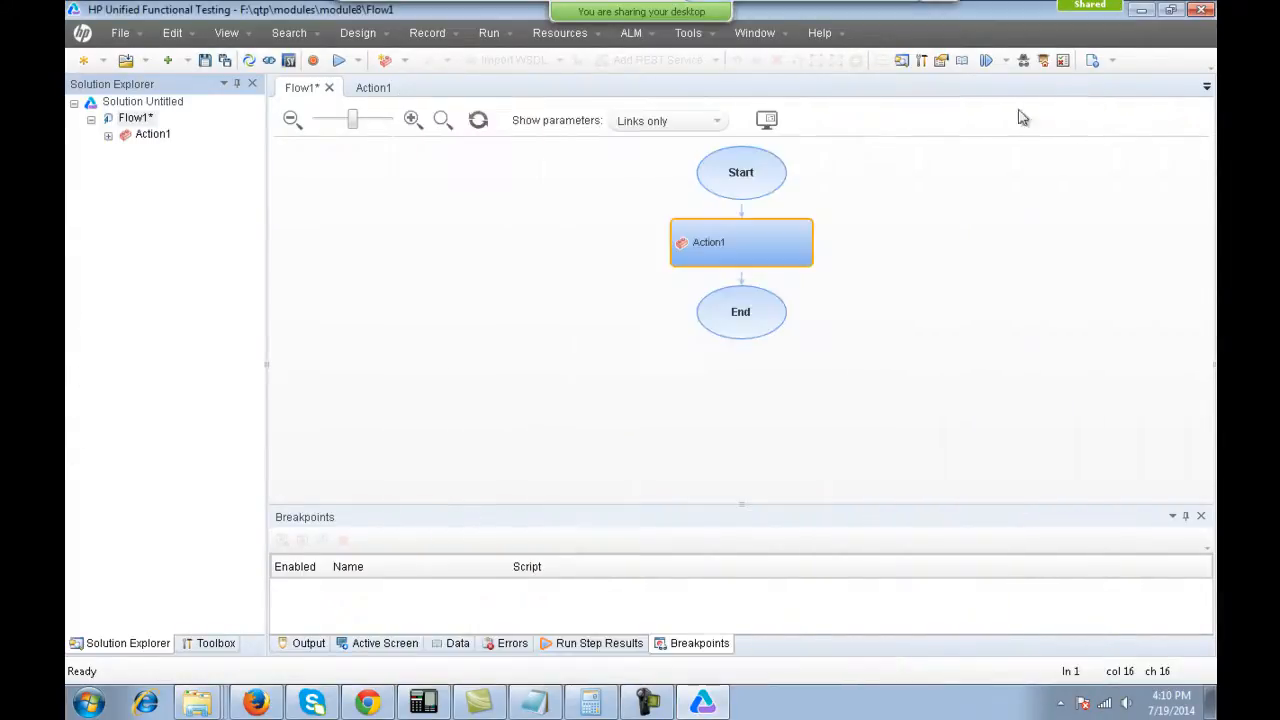
{"action": "left_click", "coordinate": [120, 32]}
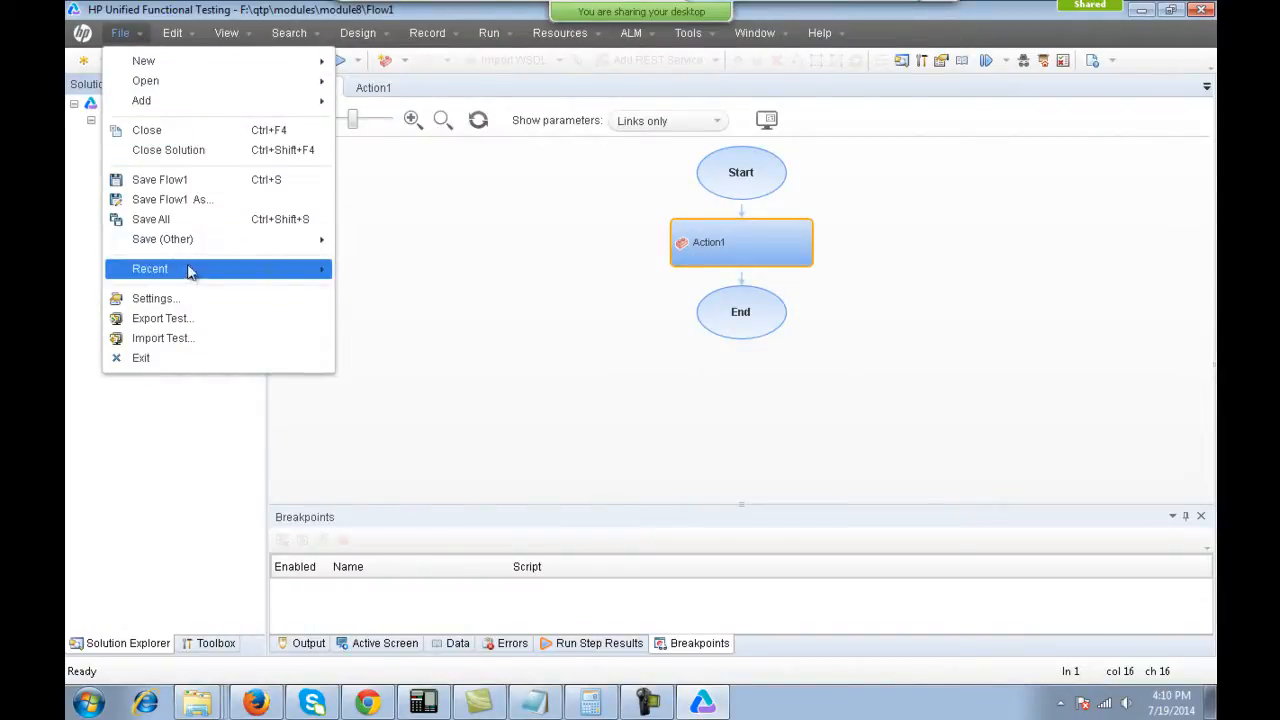
{"action": "mouse_move", "coordinate": [186, 268]}
{"action": "left_click", "coordinate": [456, 292]}
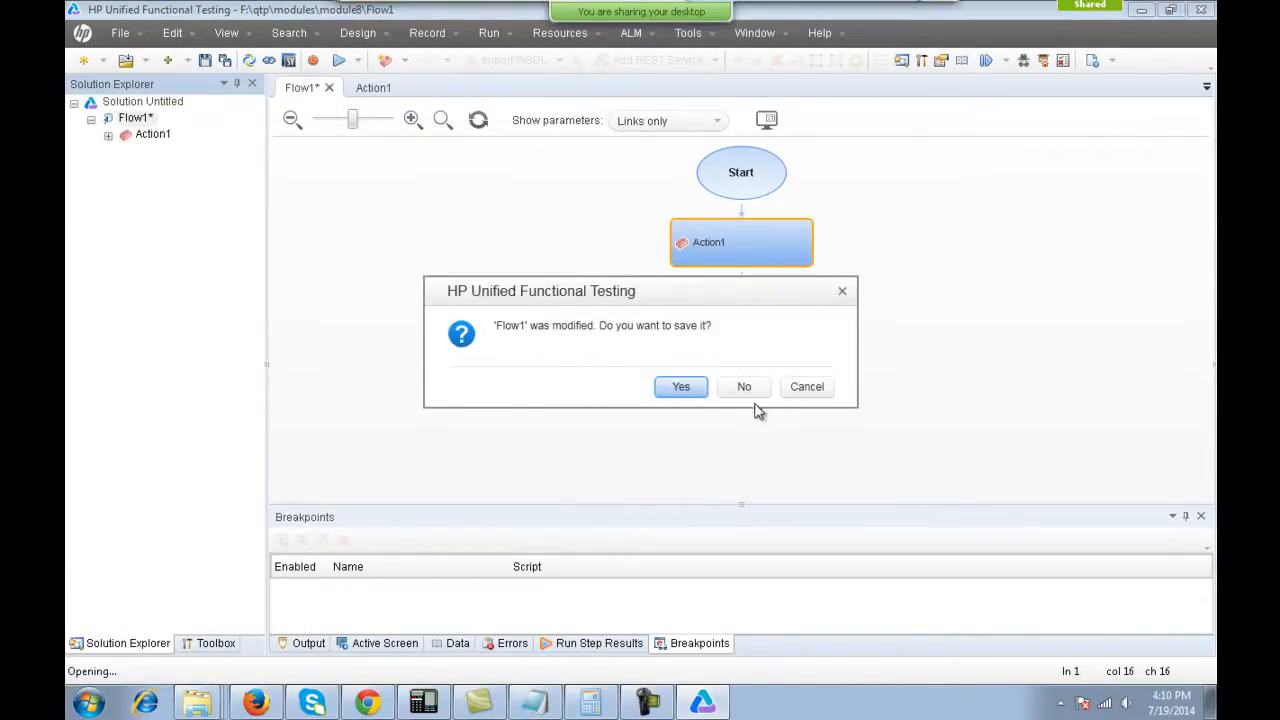
{"action": "left_click", "coordinate": [683, 387]}
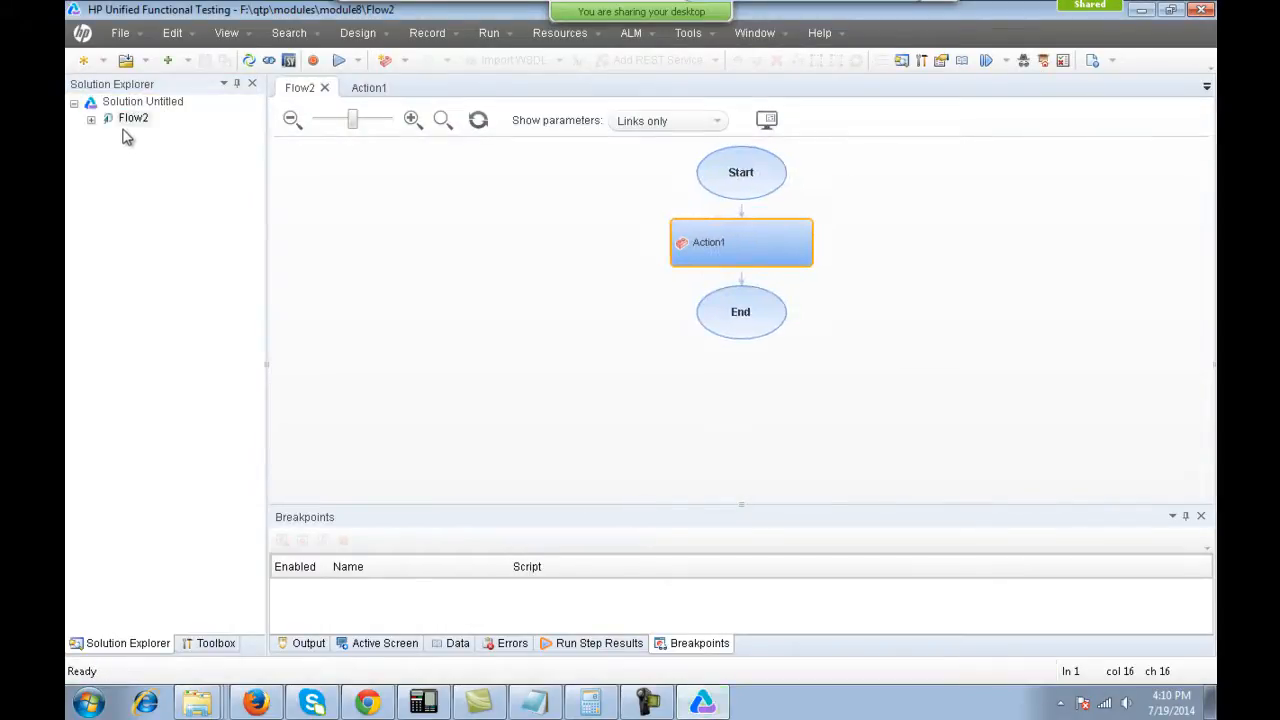
{"action": "left_click", "coordinate": [91, 119]}
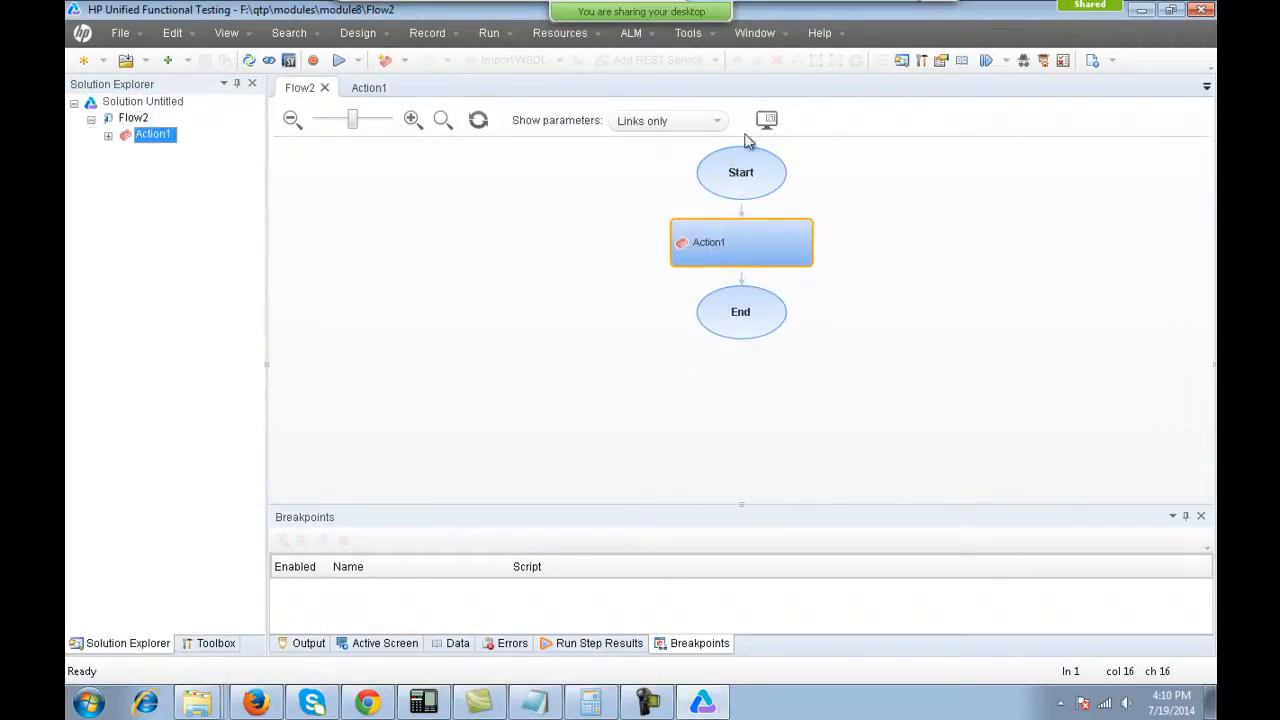
Open the object repository of the Flow2 test.
{"action": "left_click", "coordinate": [1040, 64]}
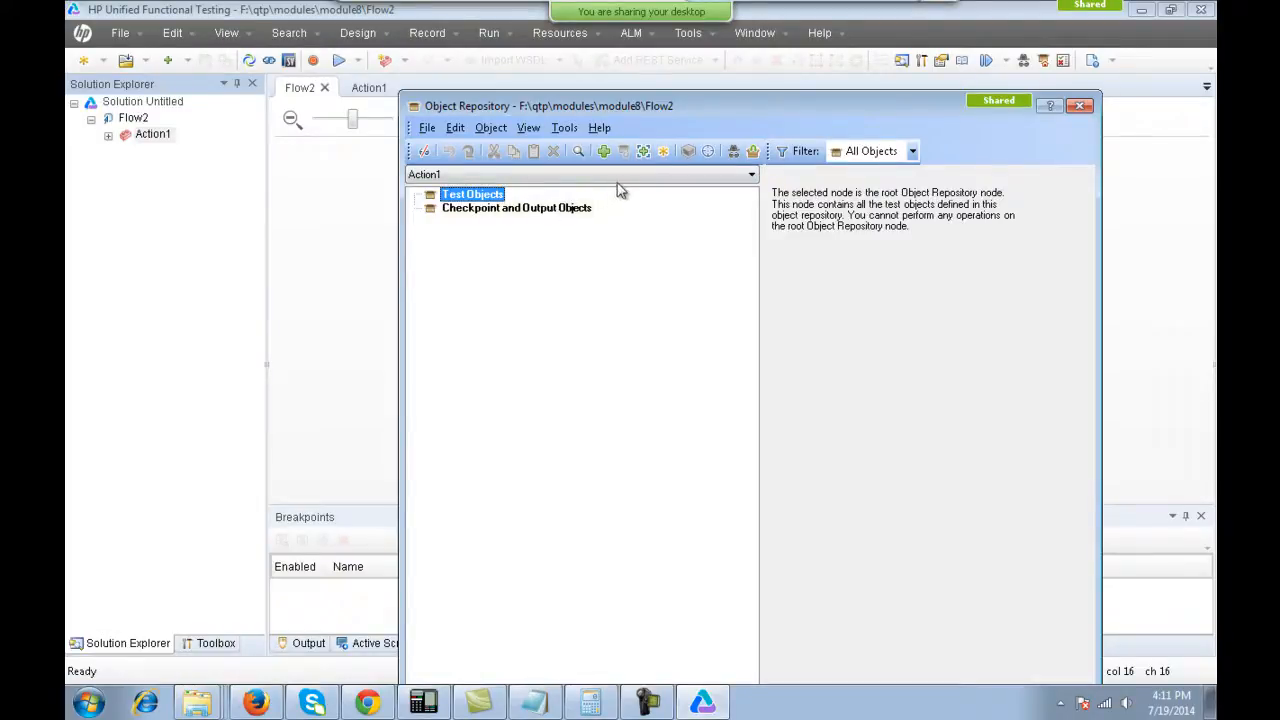
{"action": "left_click", "coordinate": [646, 709]}
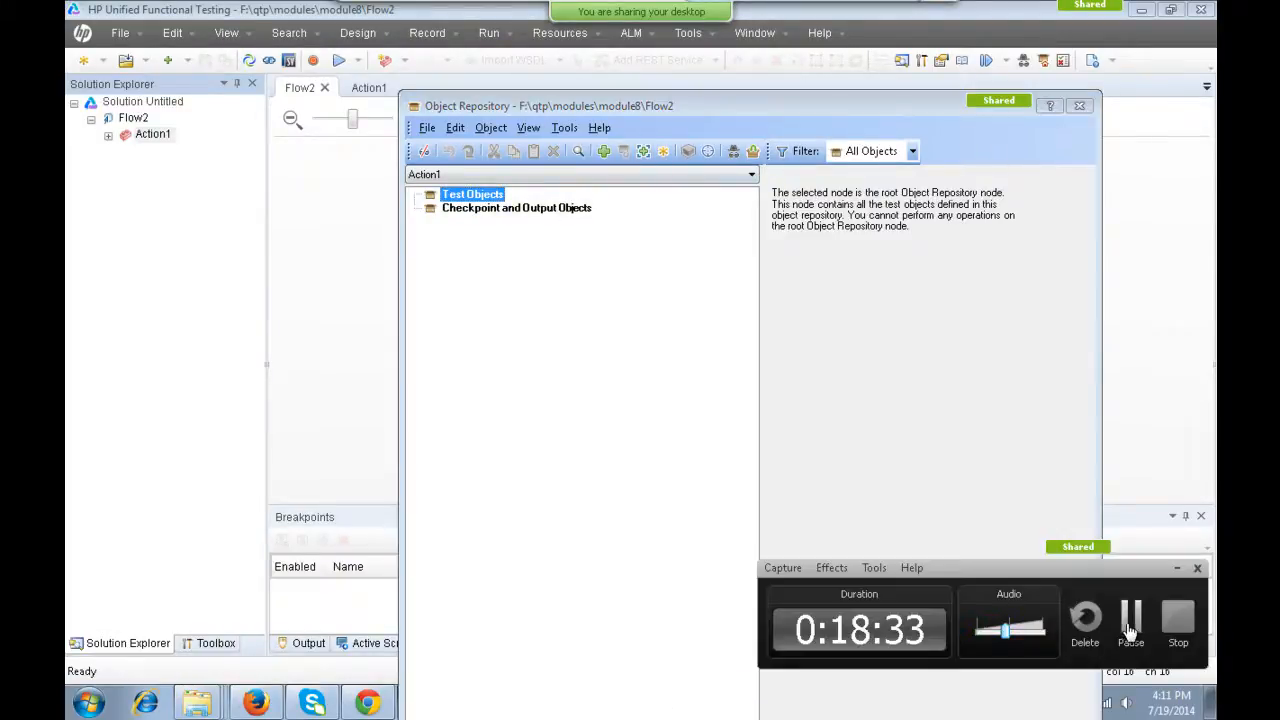
{"action": "left_click", "coordinate": [1032, 560]}
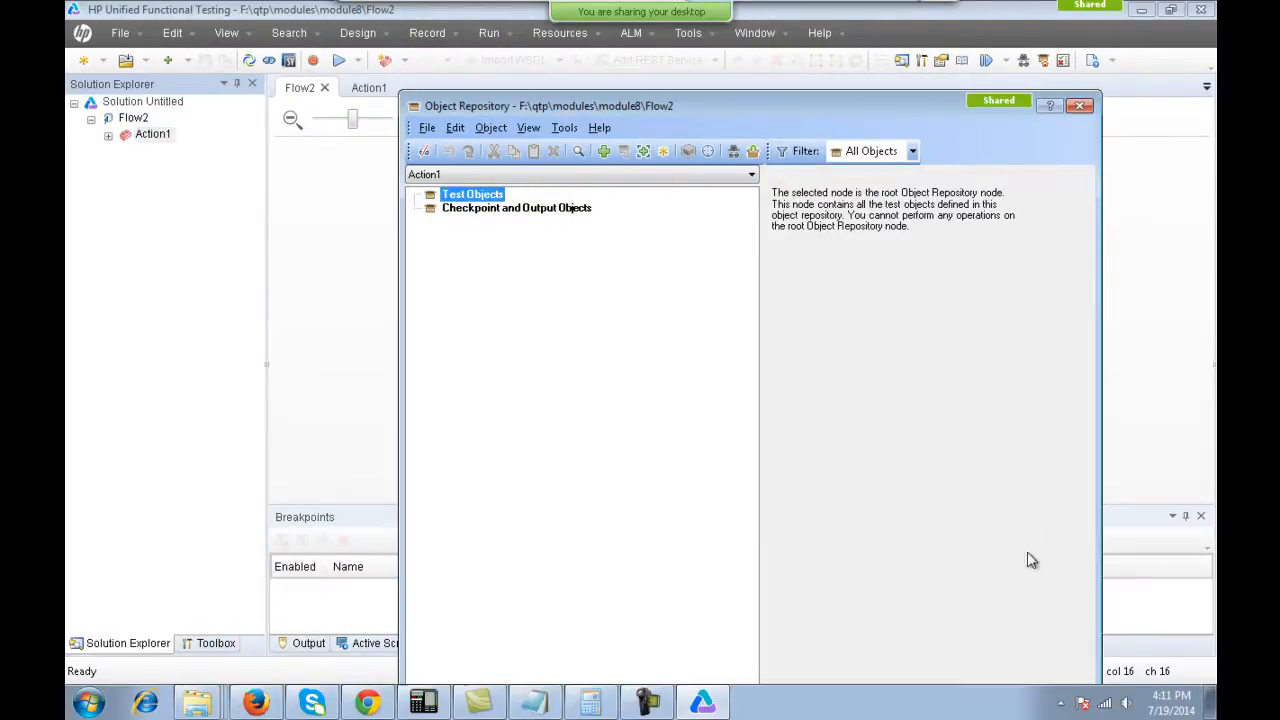
Associate the shared repository Repository1.tsr from the module8 folder with Flow2's Action1.
{"action": "left_click", "coordinate": [755, 158]}
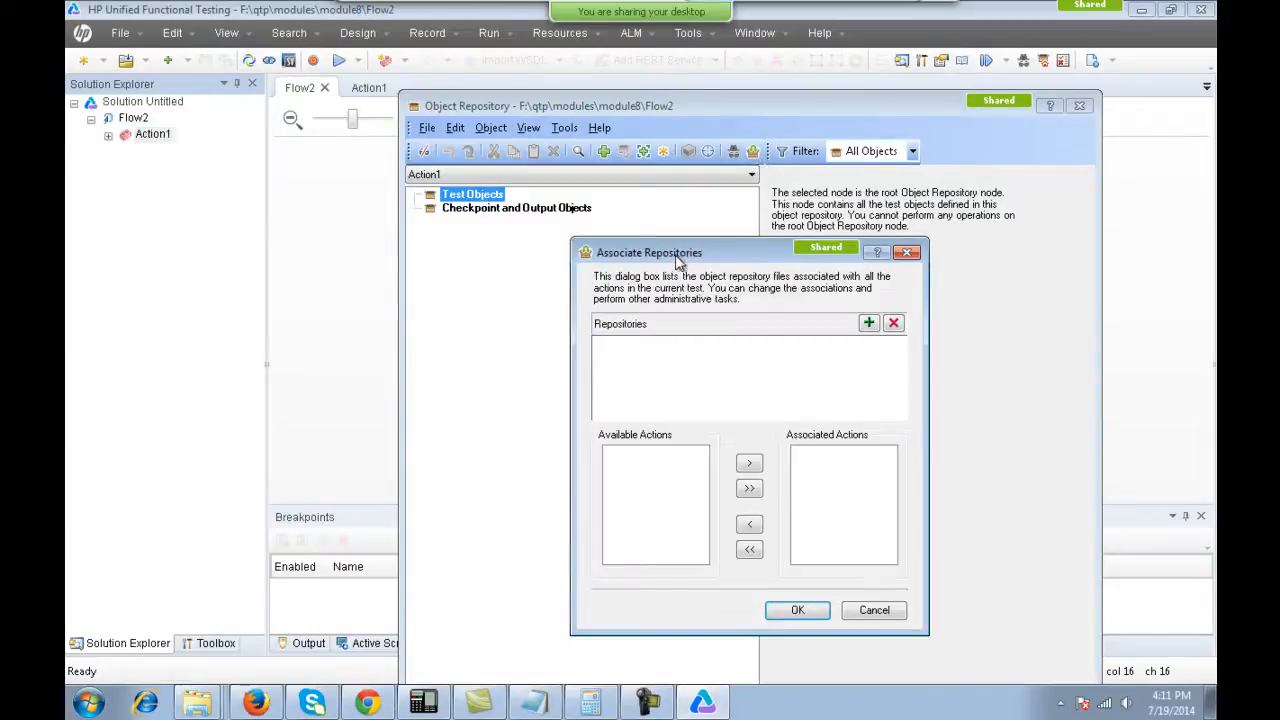
{"action": "left_click_drag", "start_coordinate": [677, 258], "coordinate": [641, 236]}
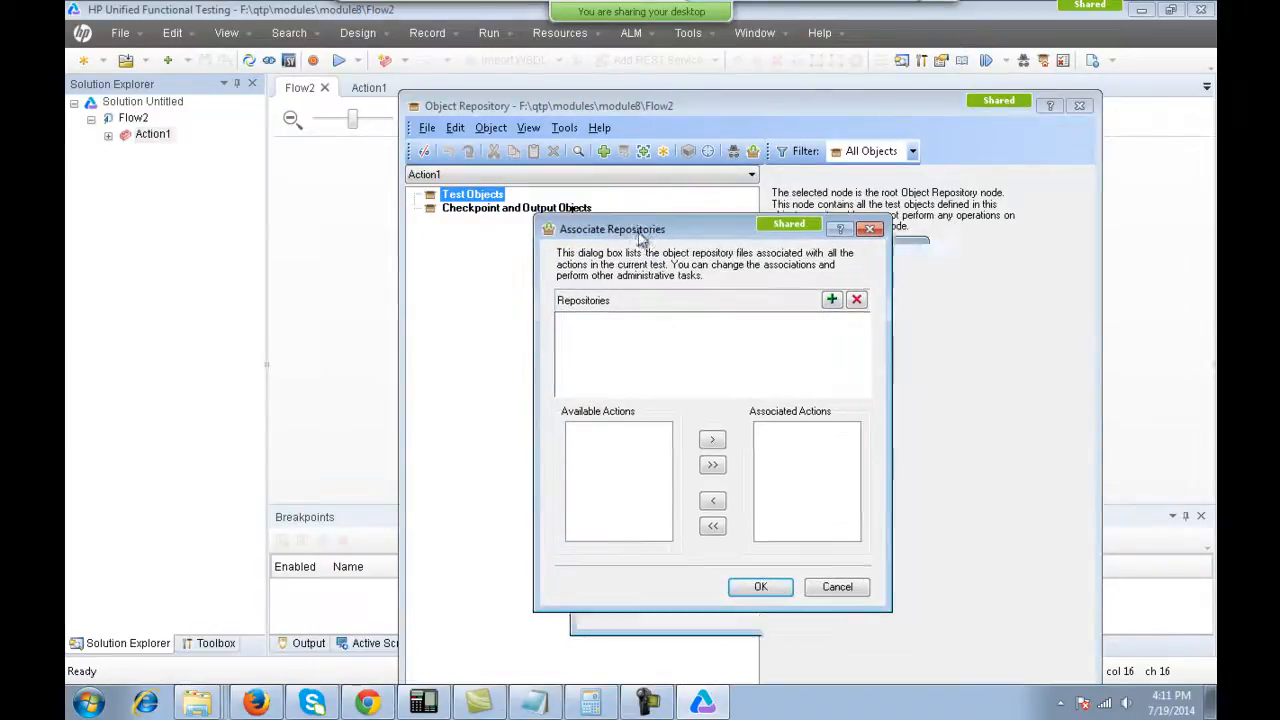
{"action": "left_click", "coordinate": [832, 300]}
{"action": "left_click", "coordinate": [510, 306]}
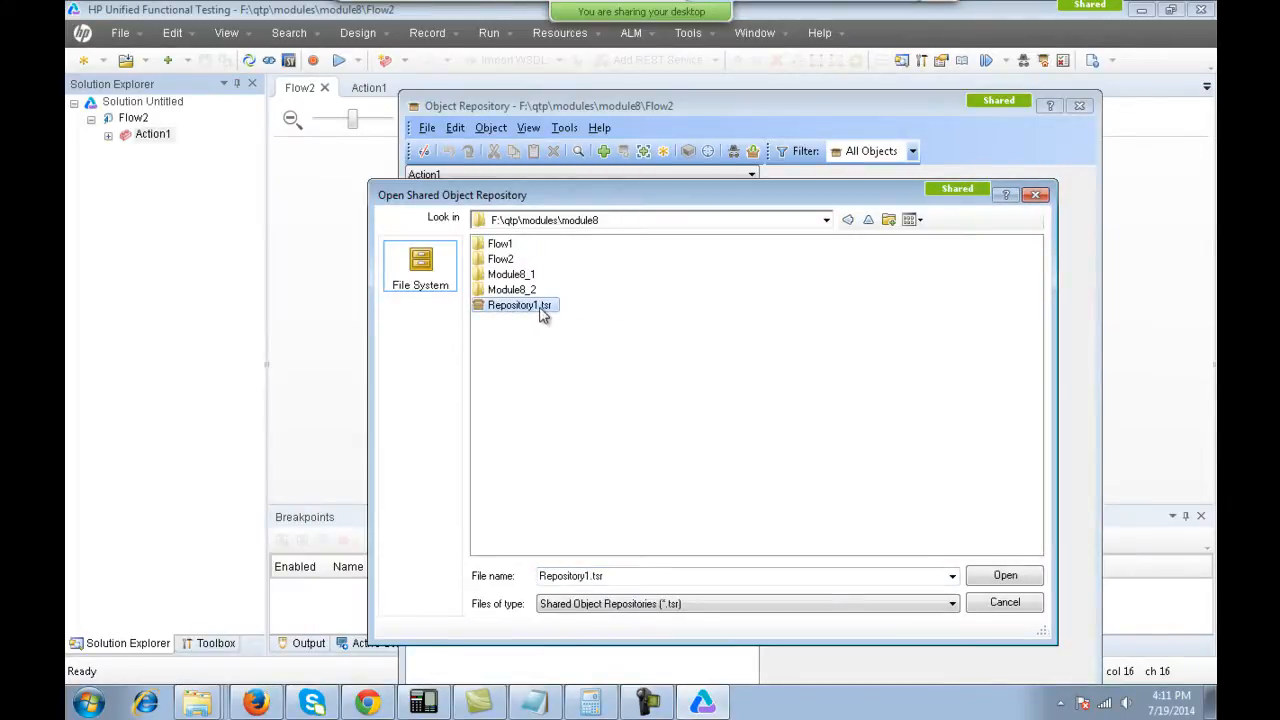
{"action": "double_click", "coordinate": [542, 315]}
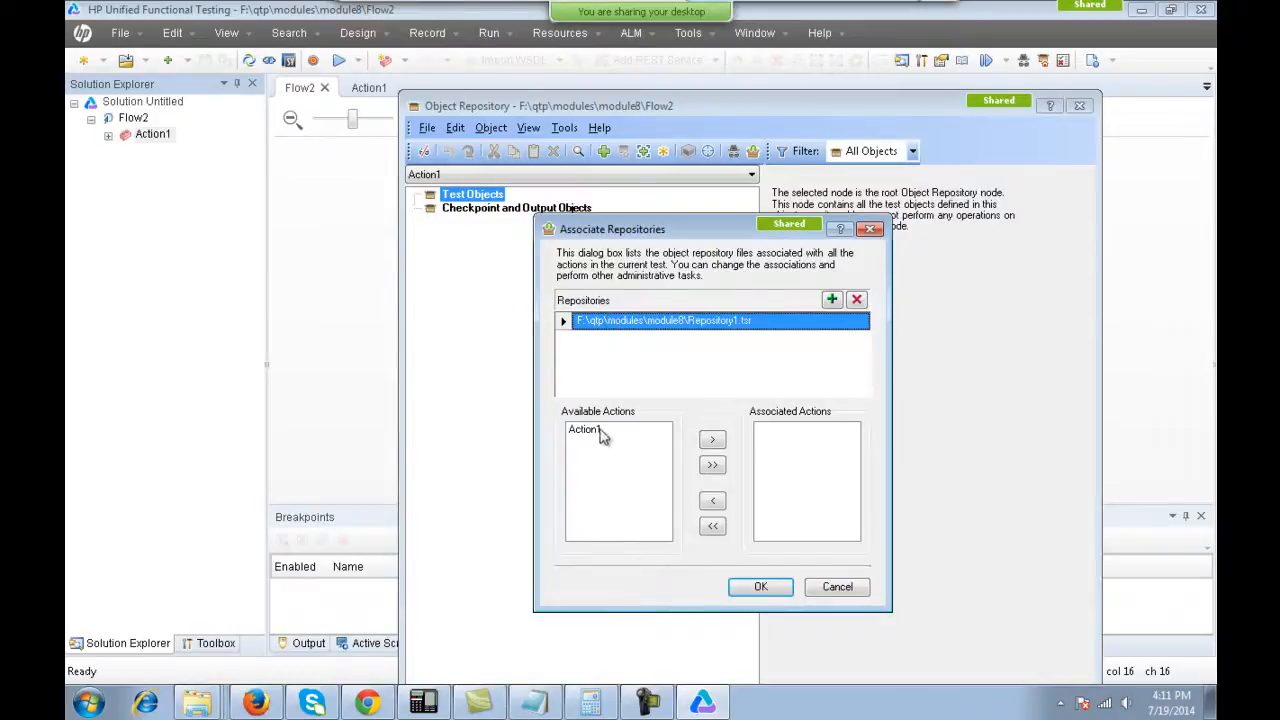
{"action": "left_click", "coordinate": [596, 434]}
{"action": "left_click", "coordinate": [712, 440]}
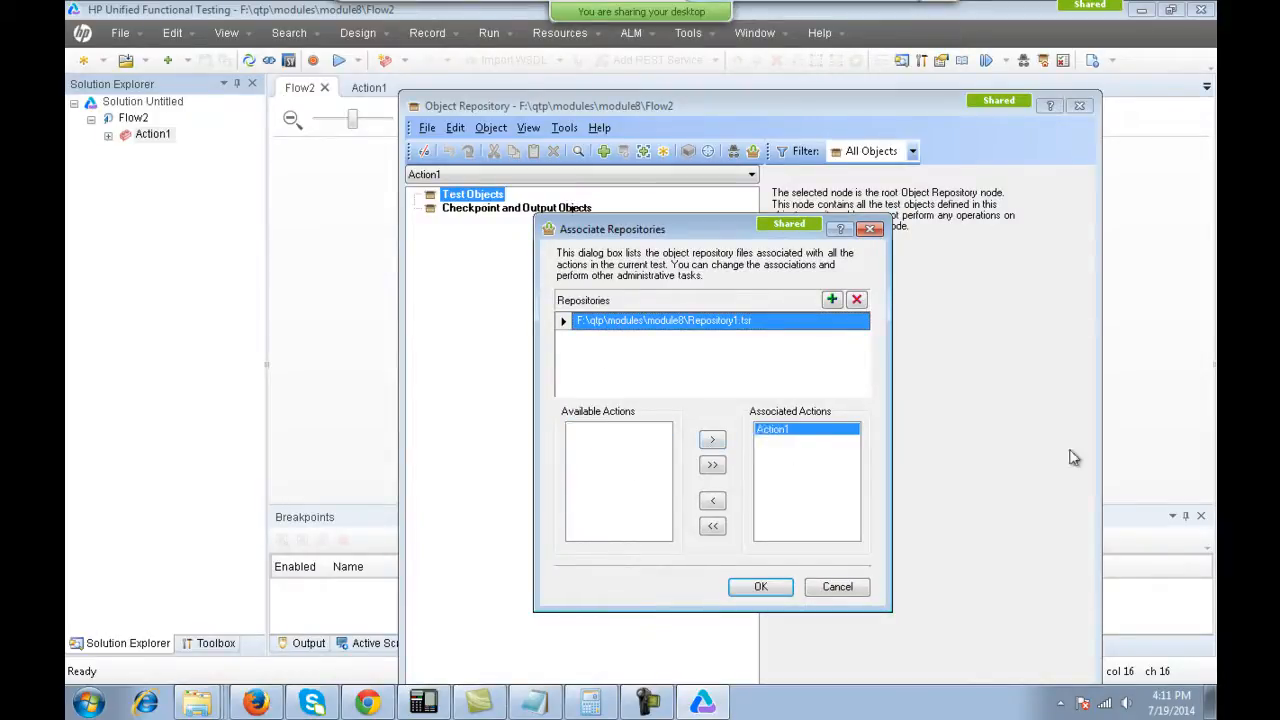
{"action": "left_click", "coordinate": [761, 587]}
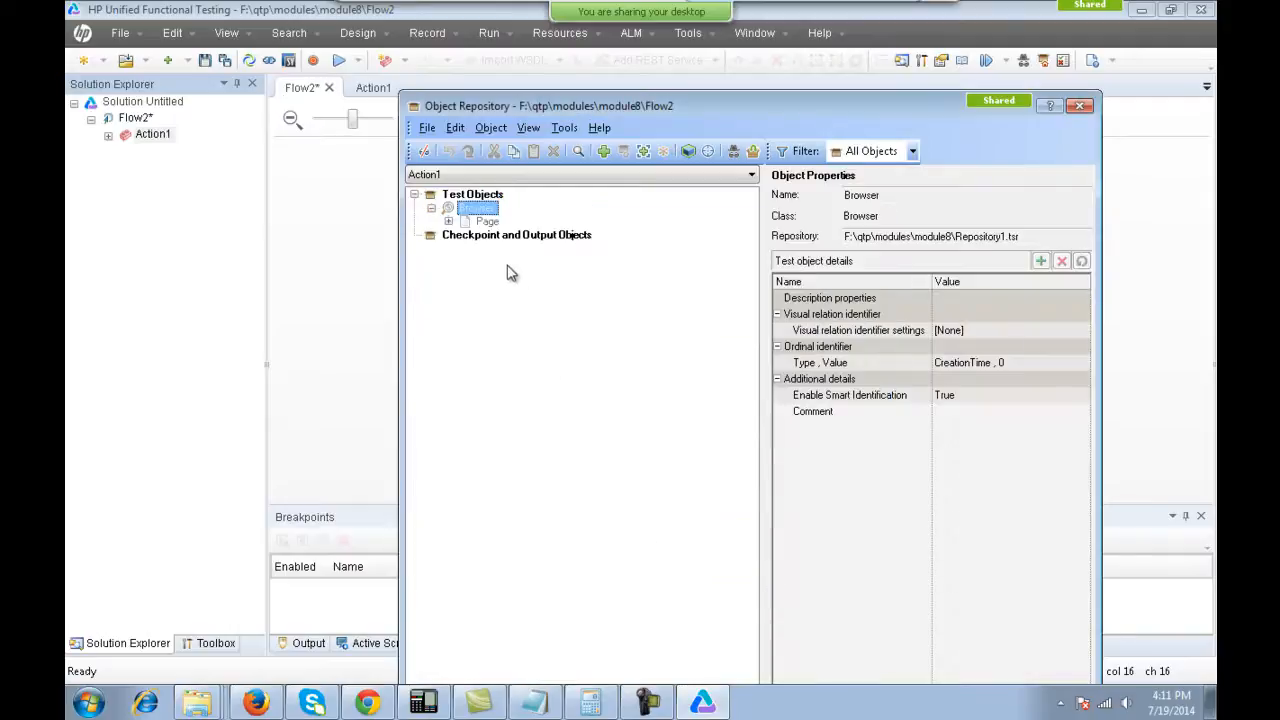
Expand the Page node and examine the properties of the shared Mobiles, WebCheckBox and DropList objects.
{"action": "left_click", "coordinate": [511, 275]}
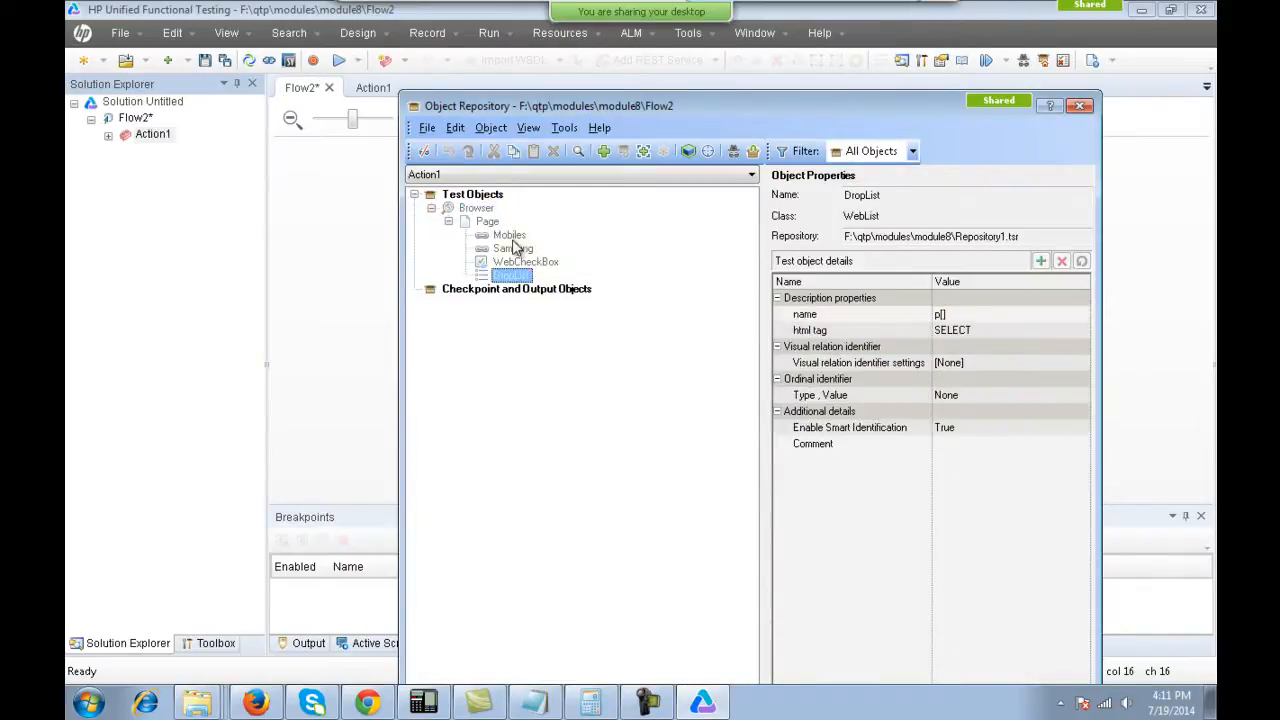
{"action": "left_click", "coordinate": [509, 235]}
{"action": "left_click", "coordinate": [525, 261]}
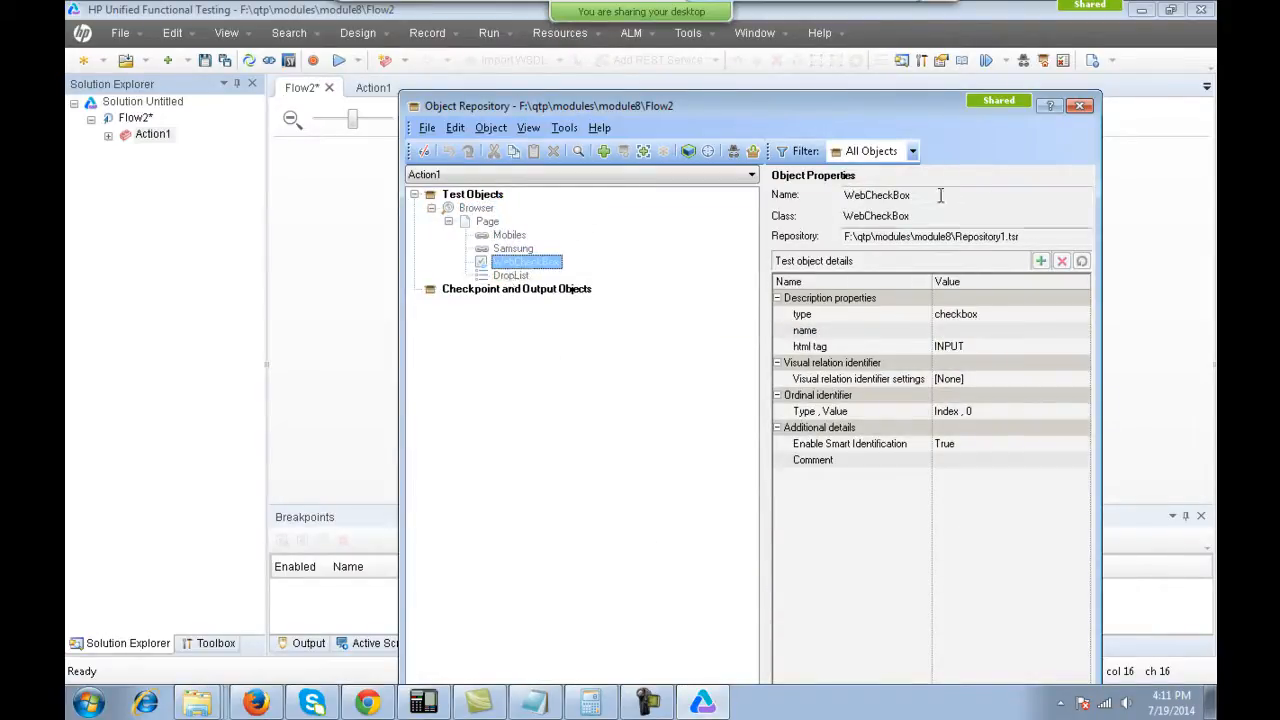
{"action": "left_click_drag", "start_coordinate": [940, 195], "coordinate": [824, 194]}
{"action": "left_click", "coordinate": [911, 199]}
{"action": "left_click", "coordinate": [510, 274]}
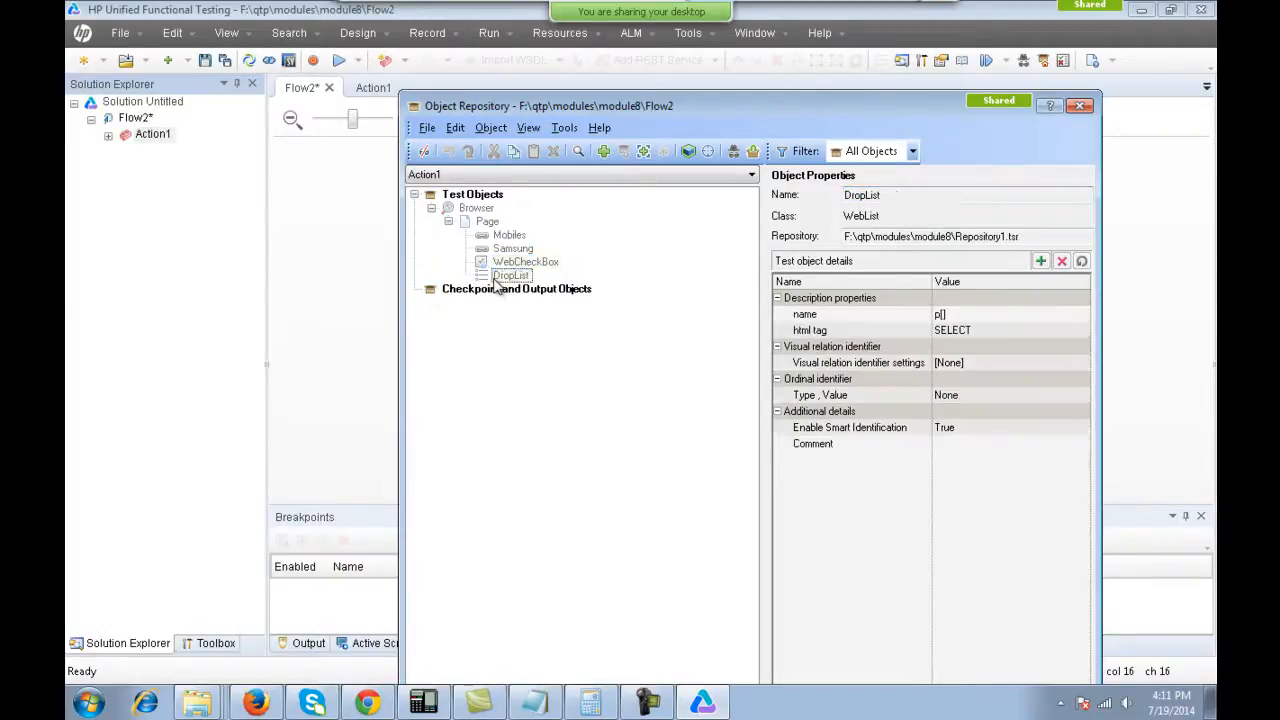
Add statements from the repository objects to Action1: click the Mobiles link, click the Samsung link and set the WebCheckBox.
{"action": "left_click", "coordinate": [520, 262]}
{"action": "left_click", "coordinate": [510, 249]}
{"action": "left_click", "coordinate": [507, 236]}
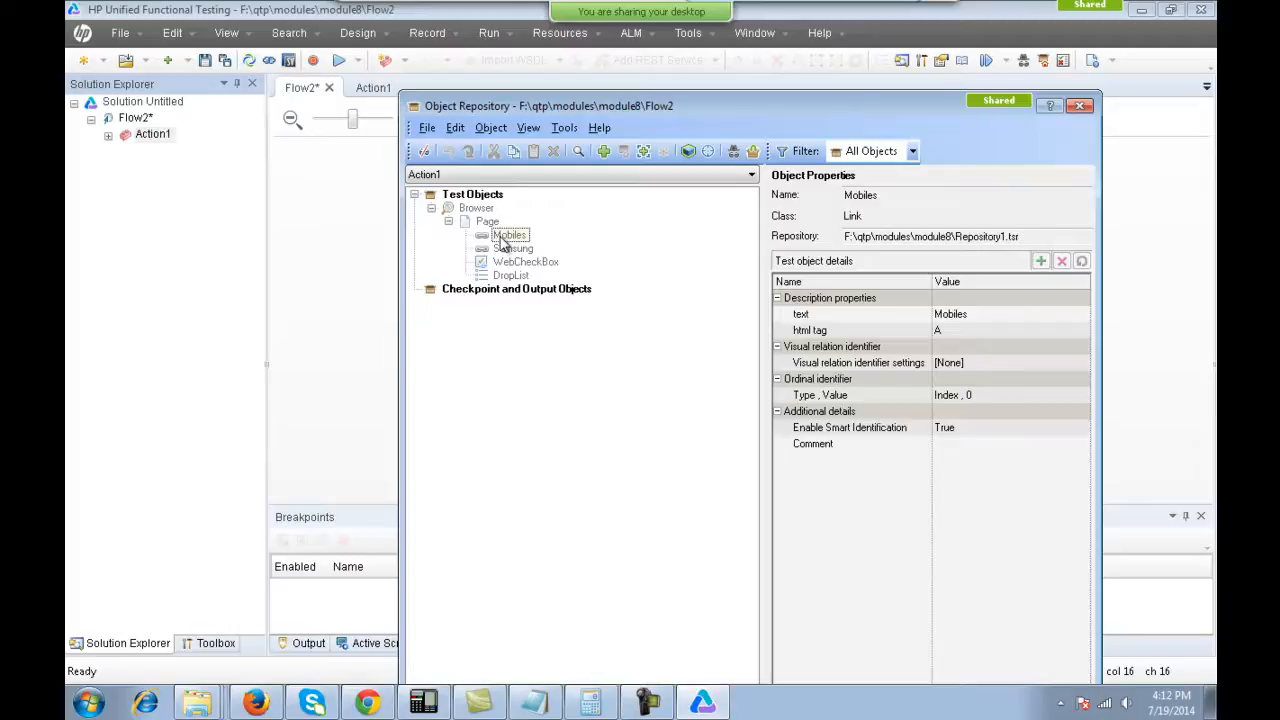
{"action": "left_click_drag", "start_coordinate": [626, 106], "coordinate": [824, 212]}
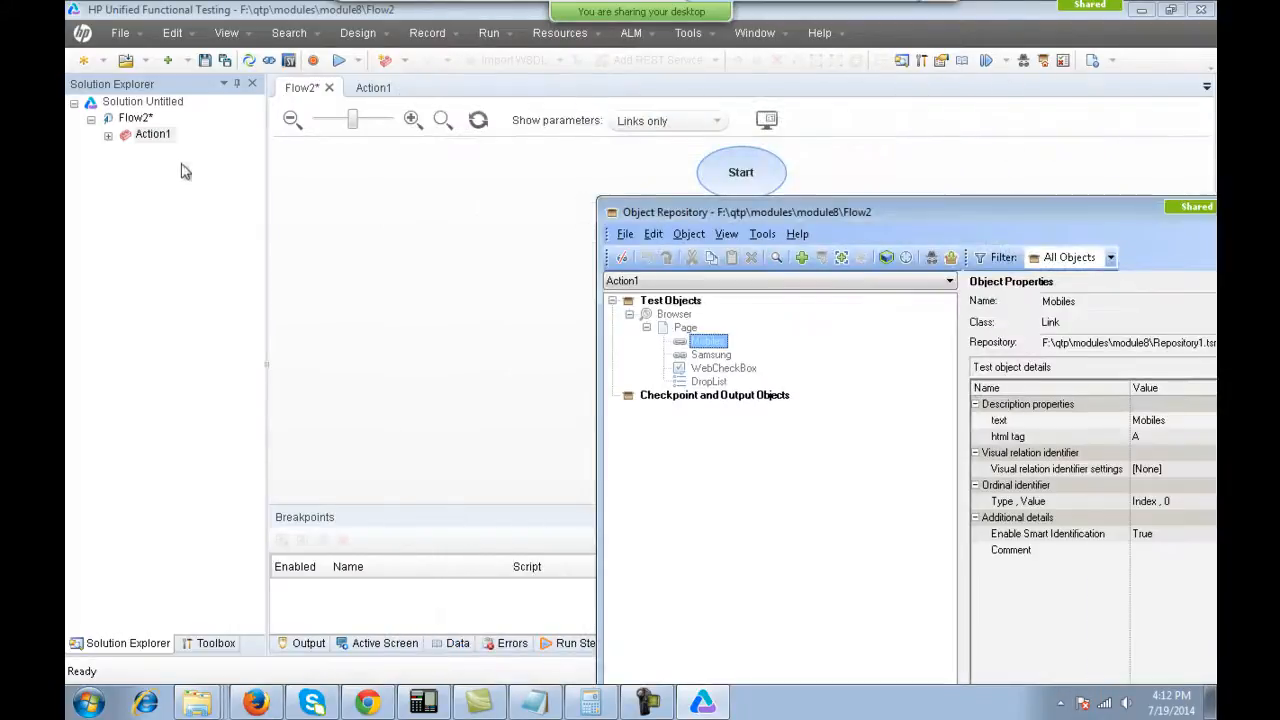
{"action": "left_click", "coordinate": [373, 88]}
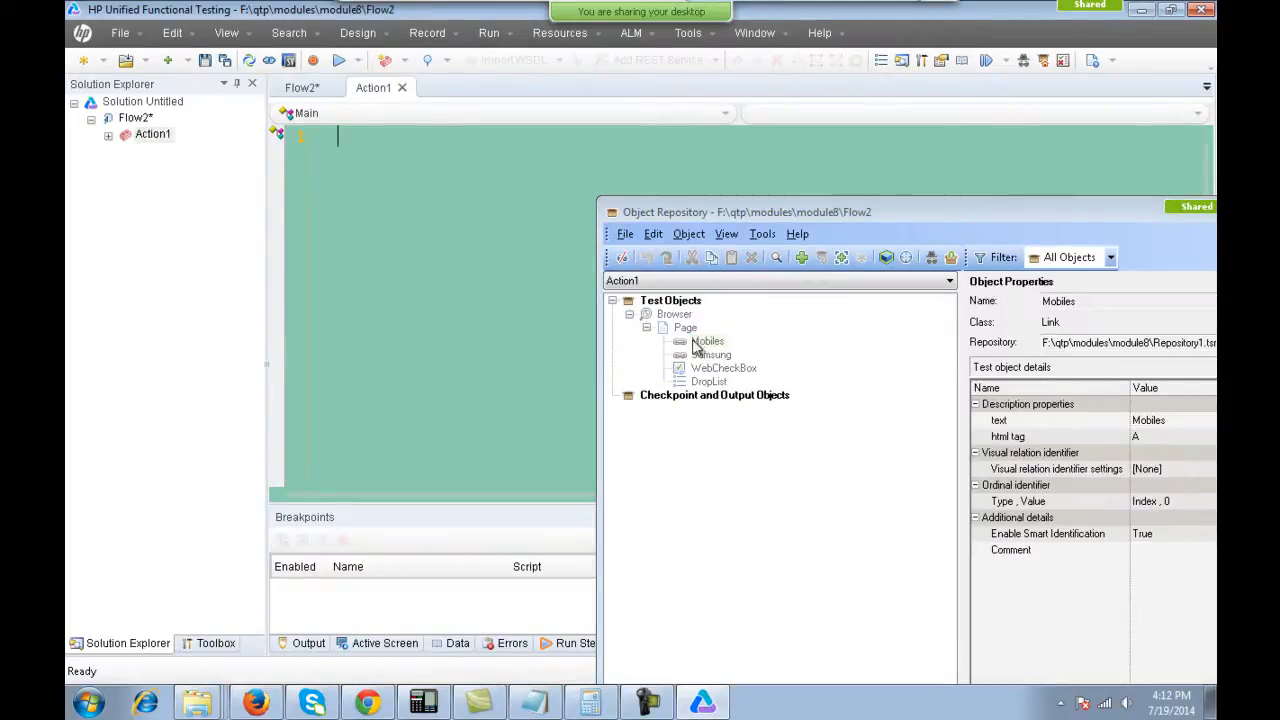
{"action": "left_click_drag", "start_coordinate": [705, 341], "coordinate": [443, 271]}
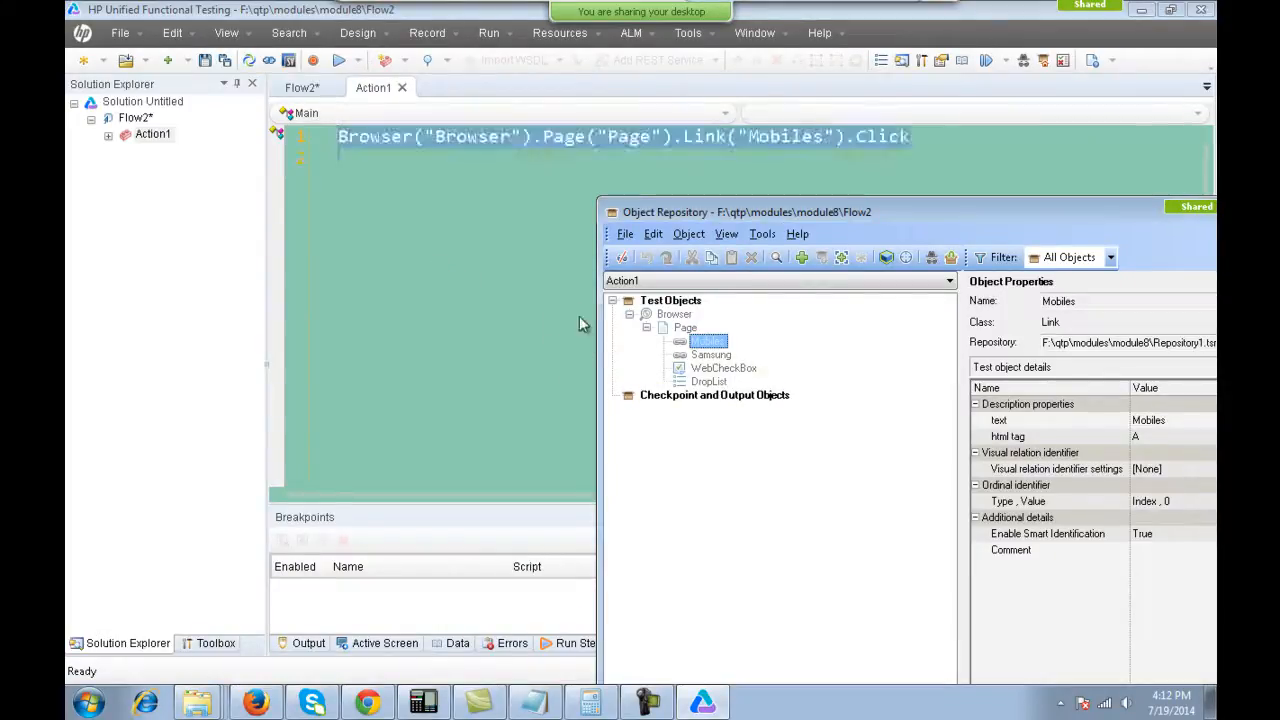
{"action": "left_click", "coordinate": [644, 176]}
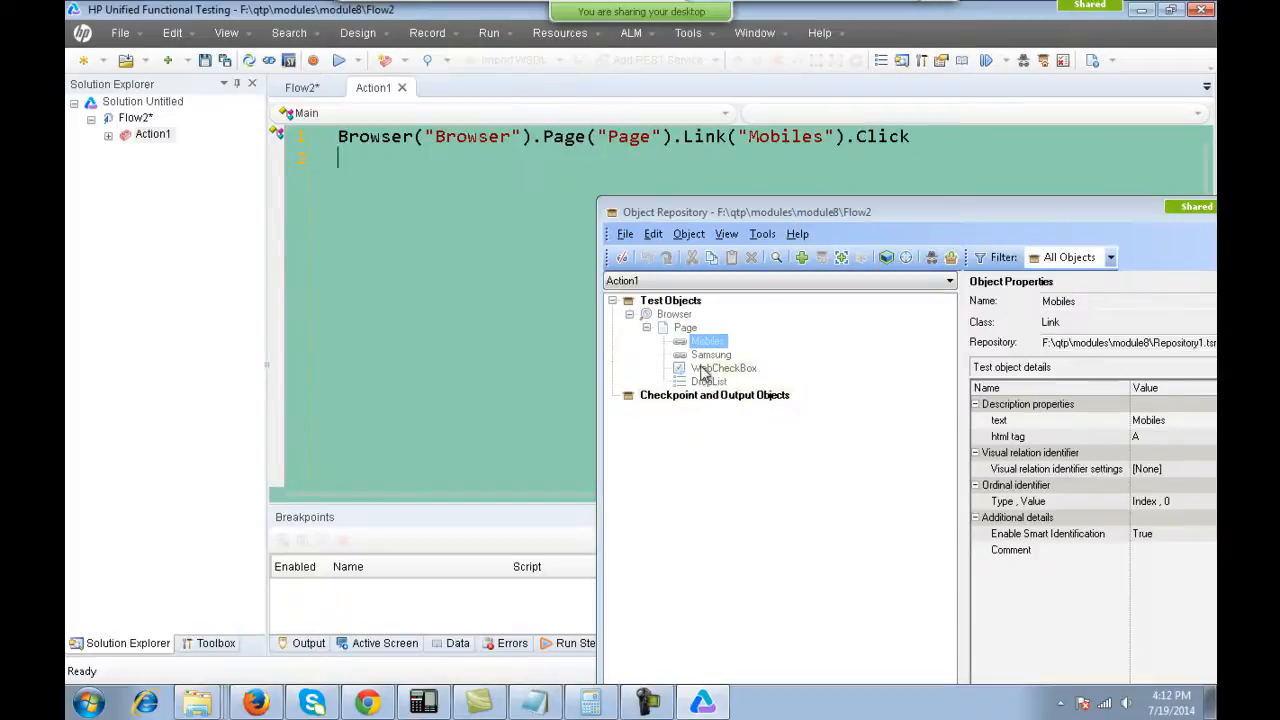
{"action": "left_click_drag", "start_coordinate": [707, 355], "coordinate": [463, 255]}
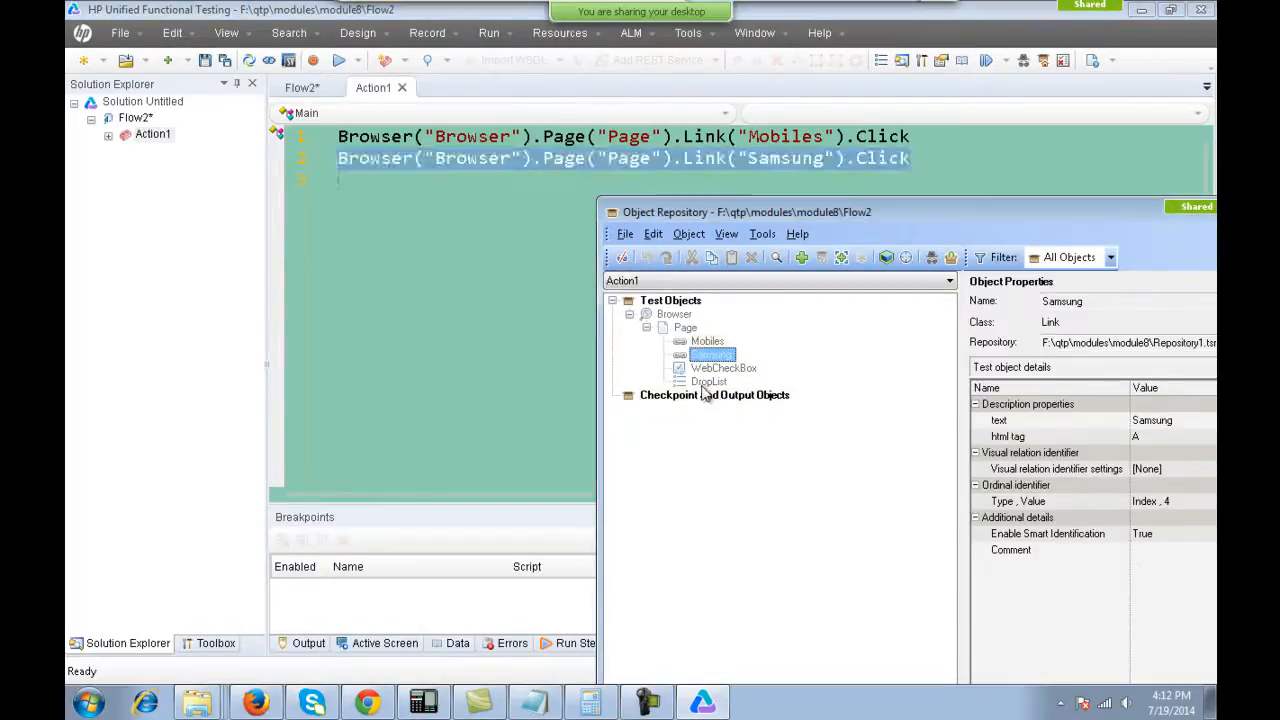
{"action": "left_click_drag", "start_coordinate": [715, 368], "coordinate": [388, 226]}
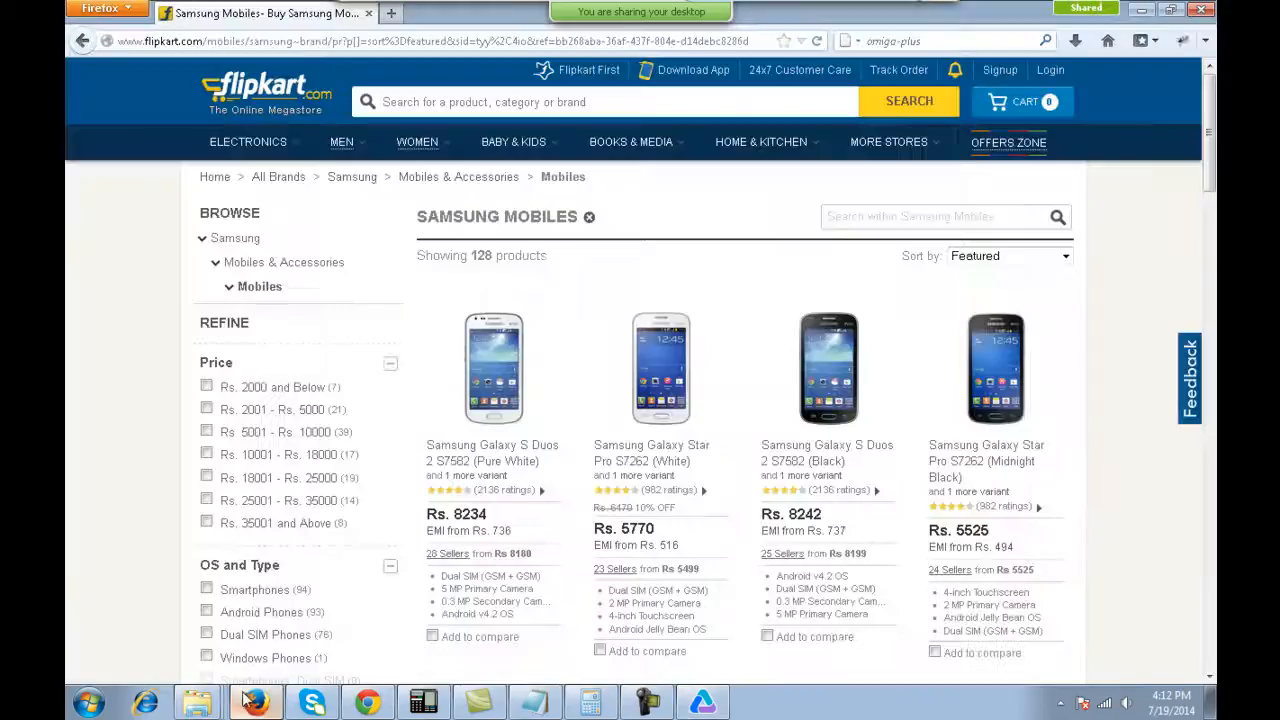
Close the Object Repository and insert two blank lines above the first statement in Action1.
{"action": "left_click", "coordinate": [256, 703]}
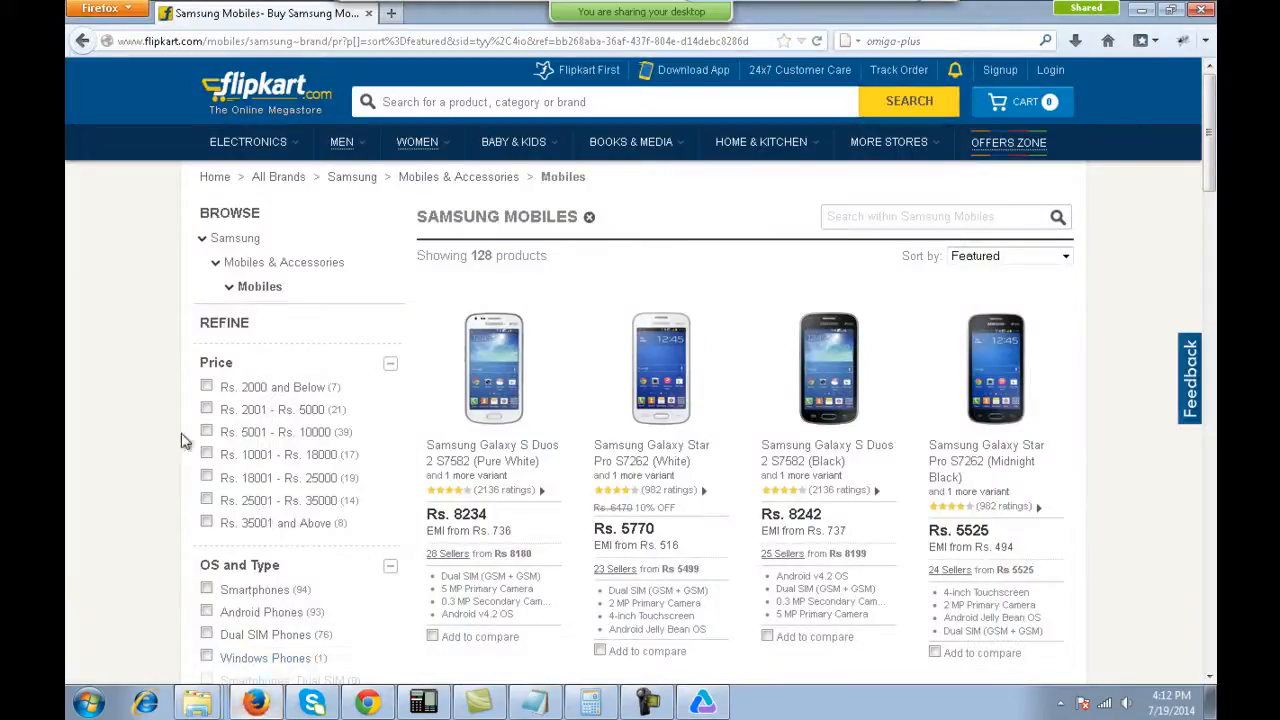
{"action": "left_click", "coordinate": [254, 703]}
{"action": "left_click_drag", "start_coordinate": [1071, 215], "coordinate": [754, 248]}
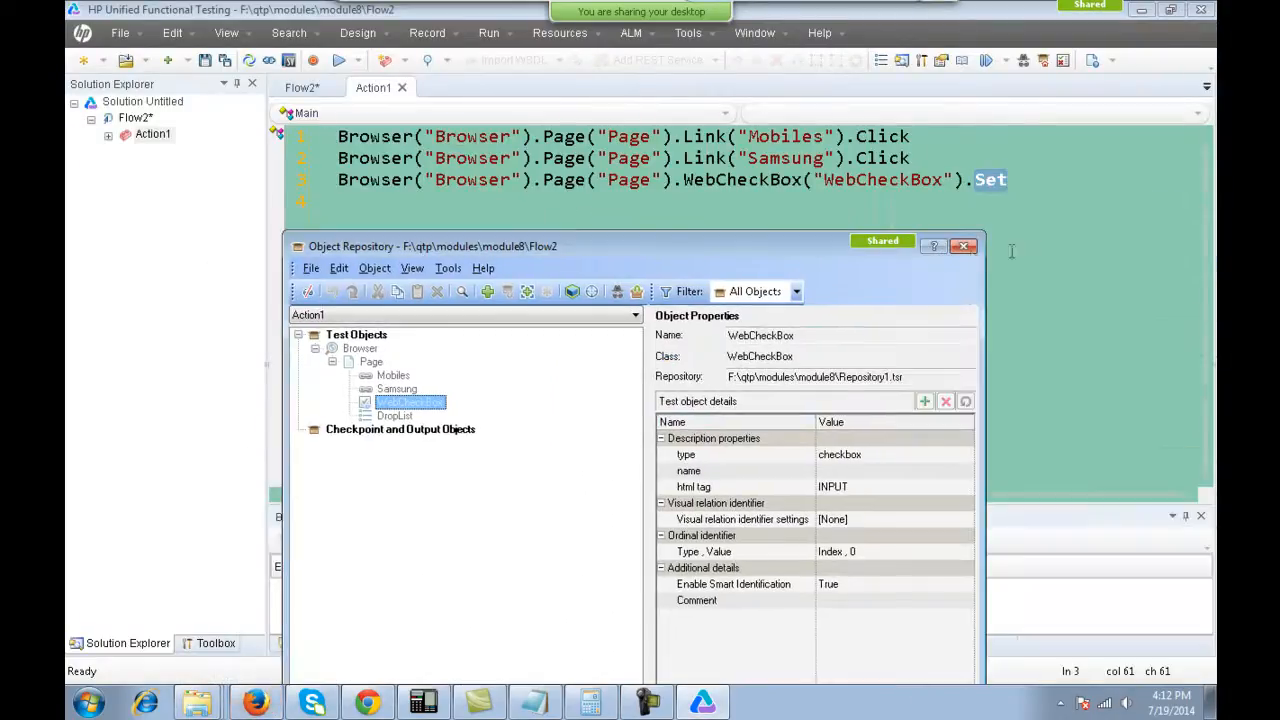
{"action": "left_click", "coordinate": [962, 244]}
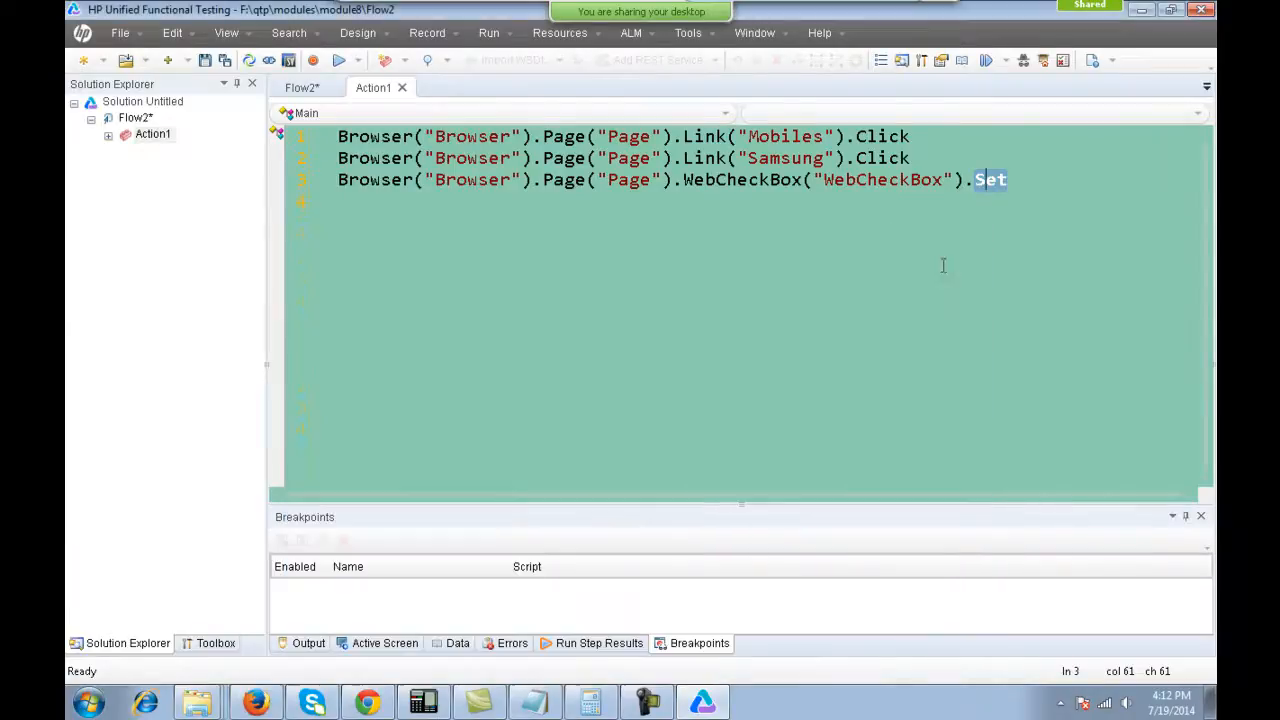
{"action": "left_click", "coordinate": [340, 137]}
{"action": "key", "text": "Return"}
{"action": "key", "text": "Return"}
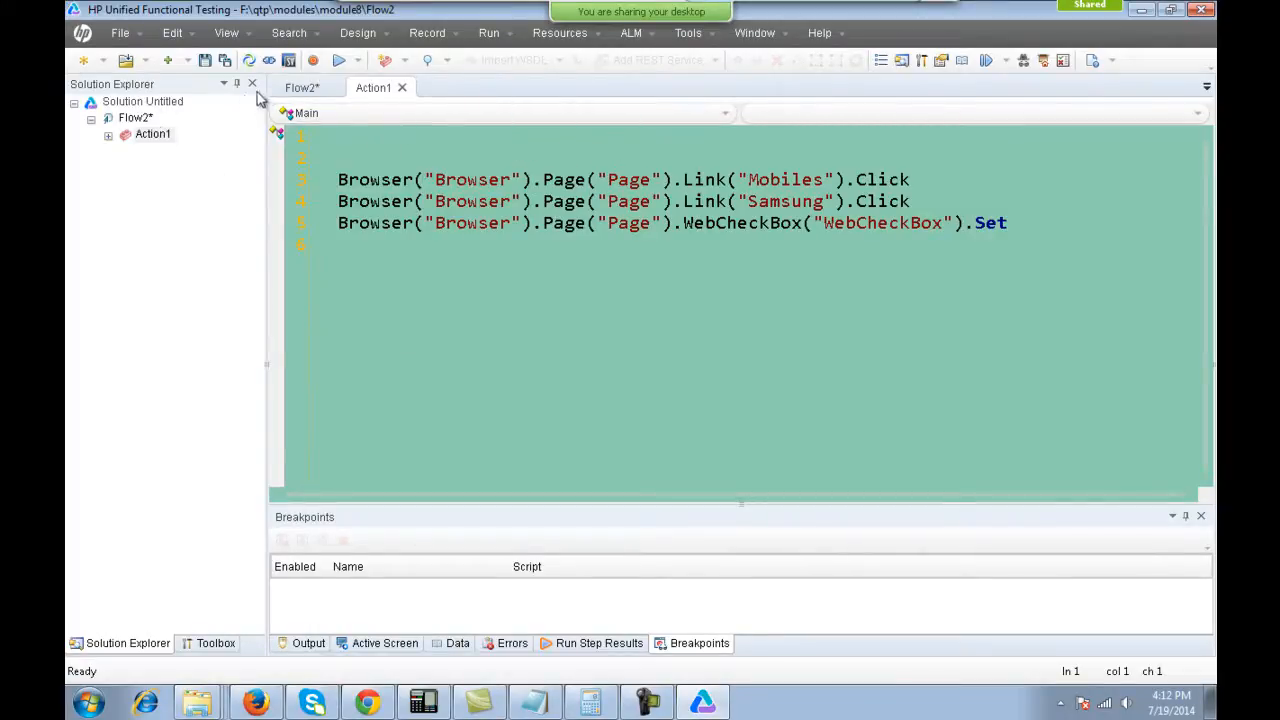
{"action": "left_click", "coordinate": [312, 61]}
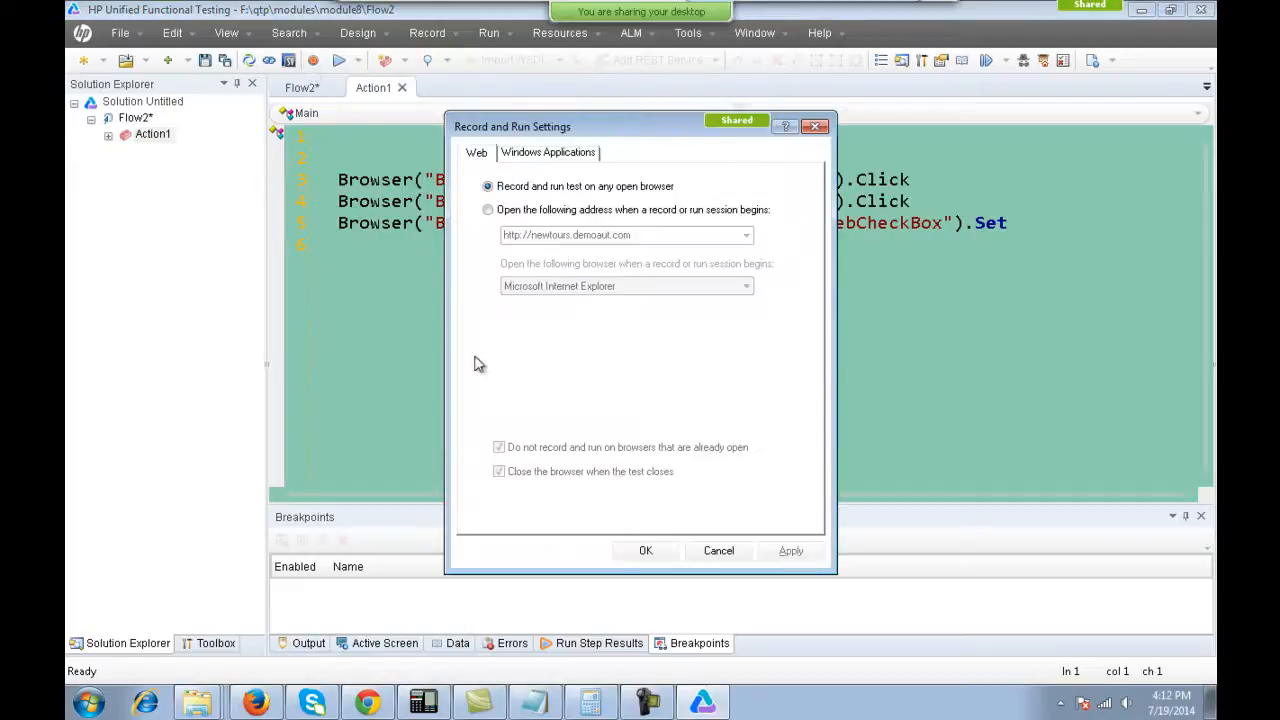
{"action": "left_click", "coordinate": [646, 551]}
{"action": "left_click", "coordinate": [205, 144]}
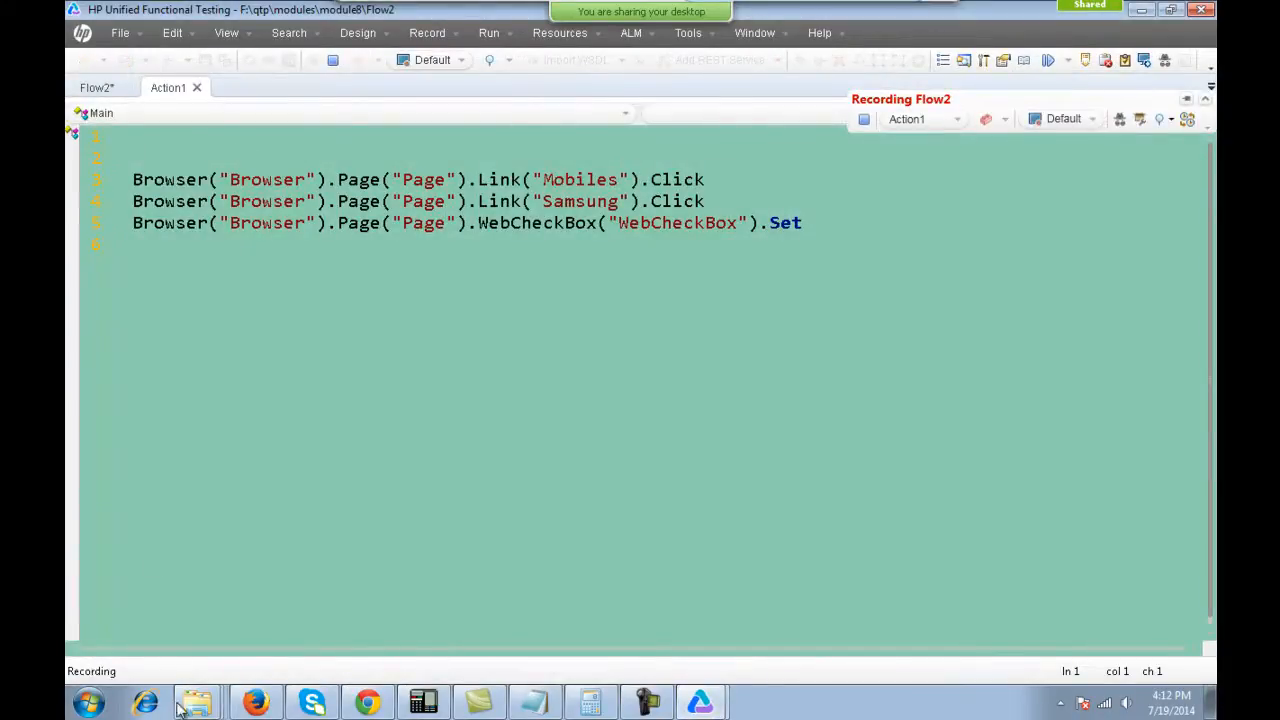
{"action": "right_click", "coordinate": [258, 703]}
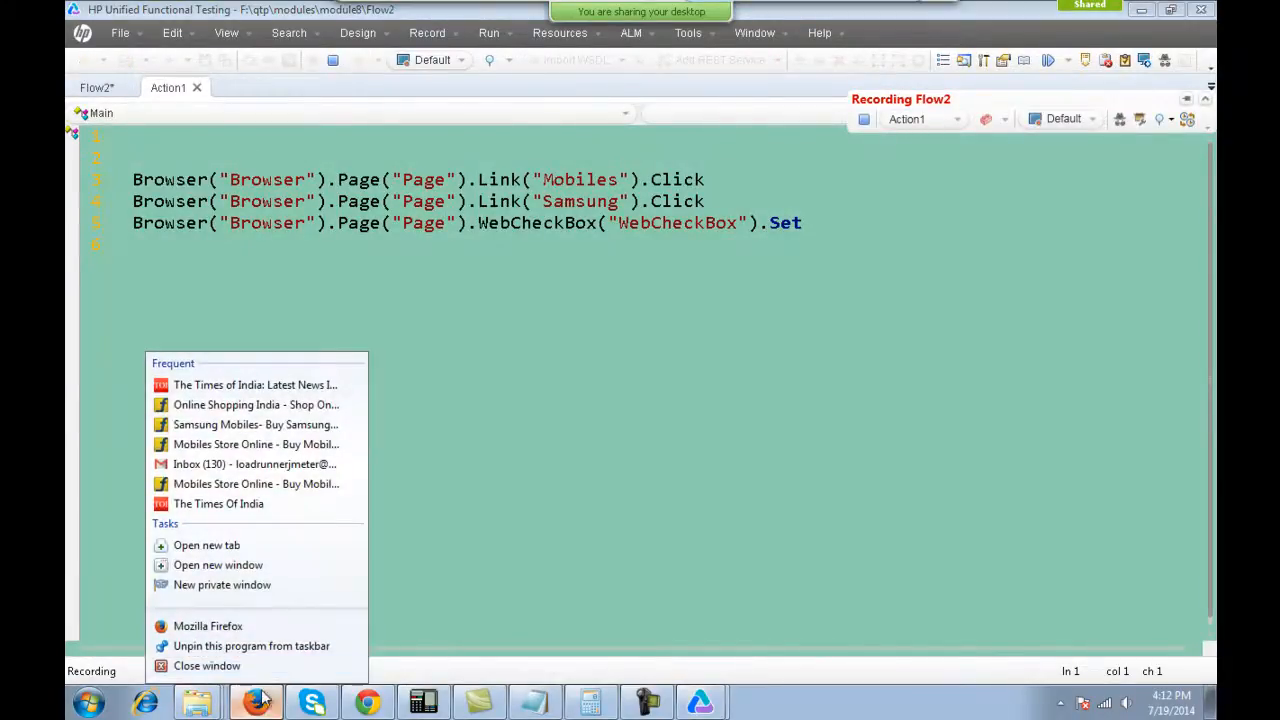
{"action": "left_click", "coordinate": [334, 62]}
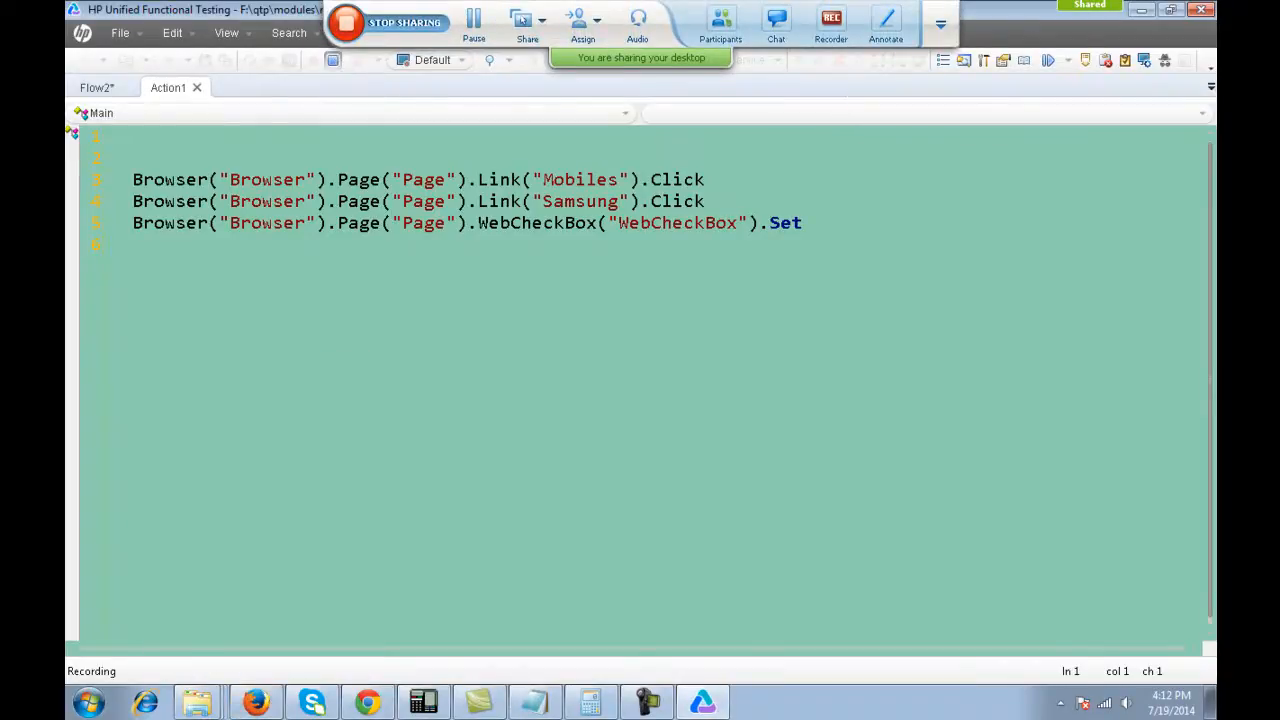
Close the open Firefox window and record a fresh launch of Firefox into Action1 above the existing statements.
{"action": "right_click", "coordinate": [264, 704]}
{"action": "left_click", "coordinate": [263, 669]}
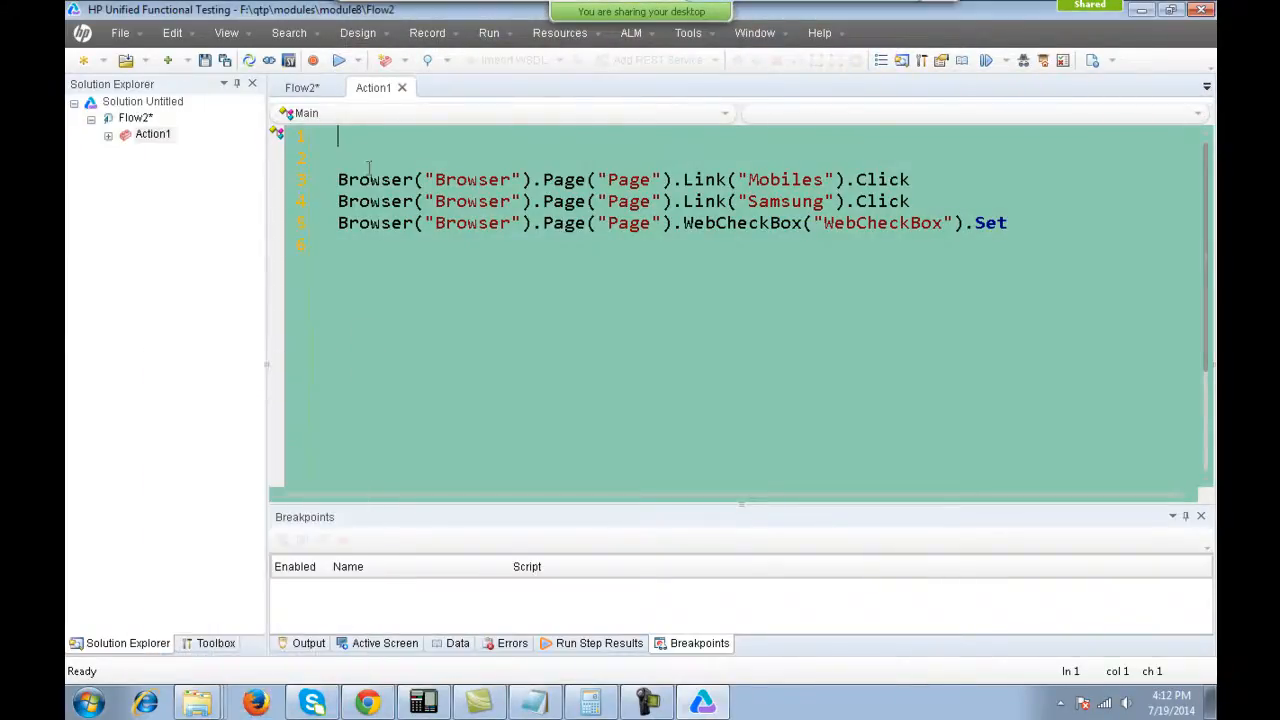
{"action": "left_click", "coordinate": [313, 60]}
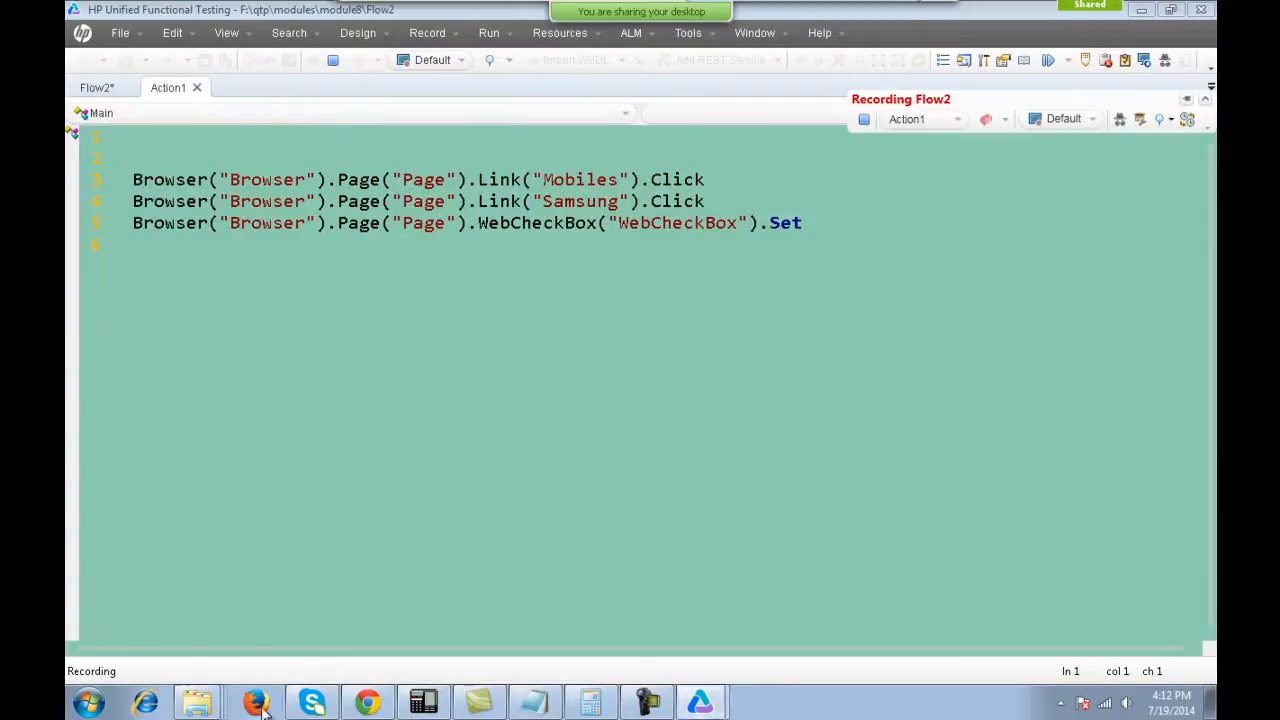
{"action": "left_click", "coordinate": [257, 705]}
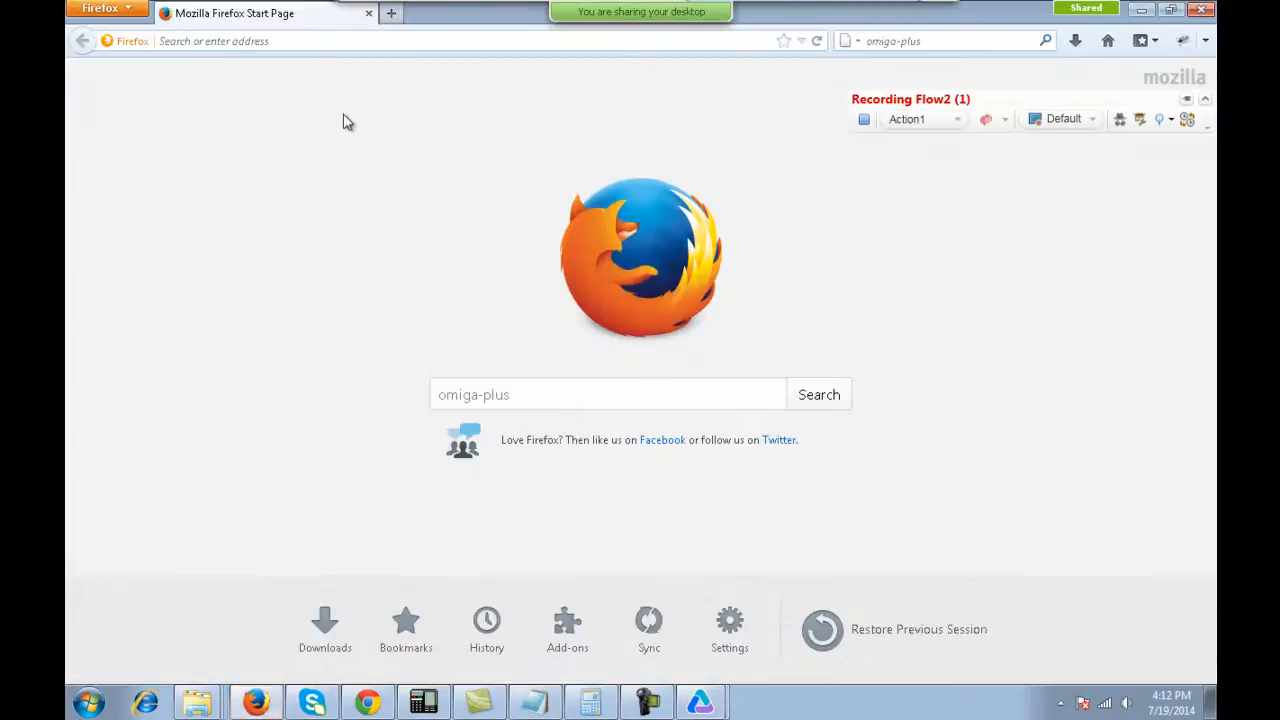
{"action": "key", "text": "alt+Tab"}
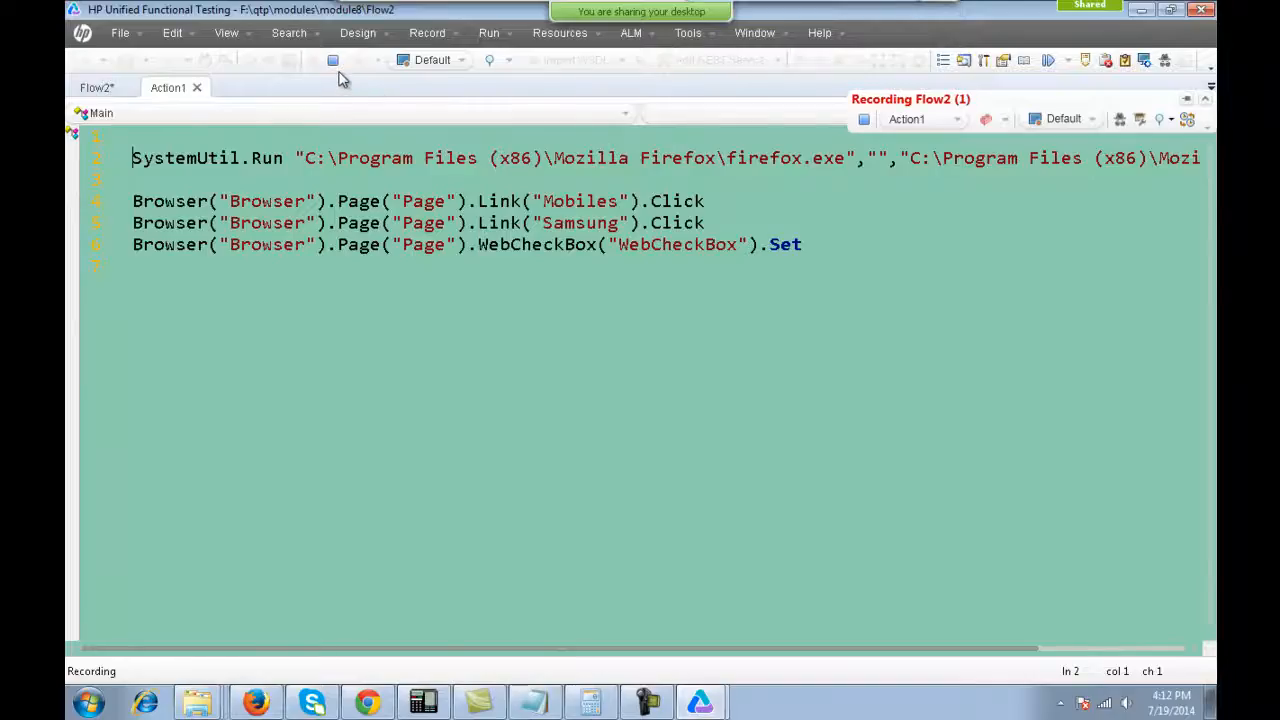
{"action": "left_click", "coordinate": [333, 60]}
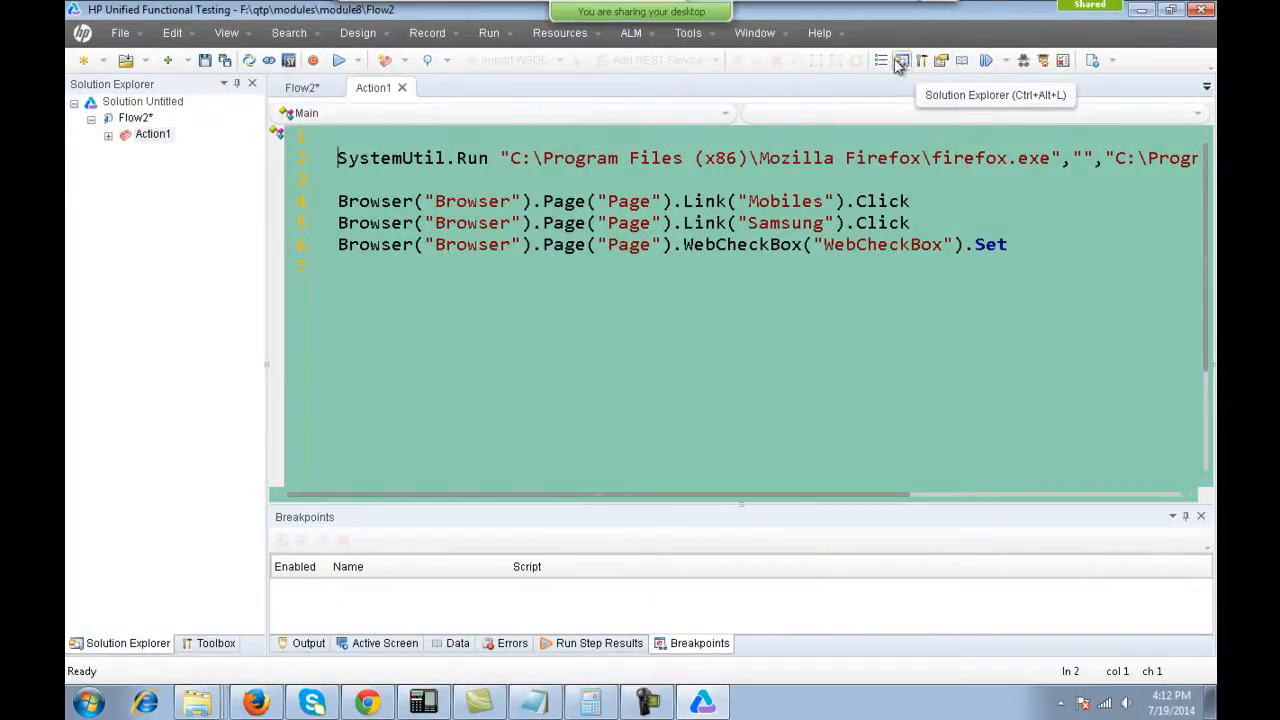
Show the Toolbox and open the Object Repository with the Page node expanded, placing it clear of the script lines.
{"action": "left_click", "coordinate": [921, 61]}
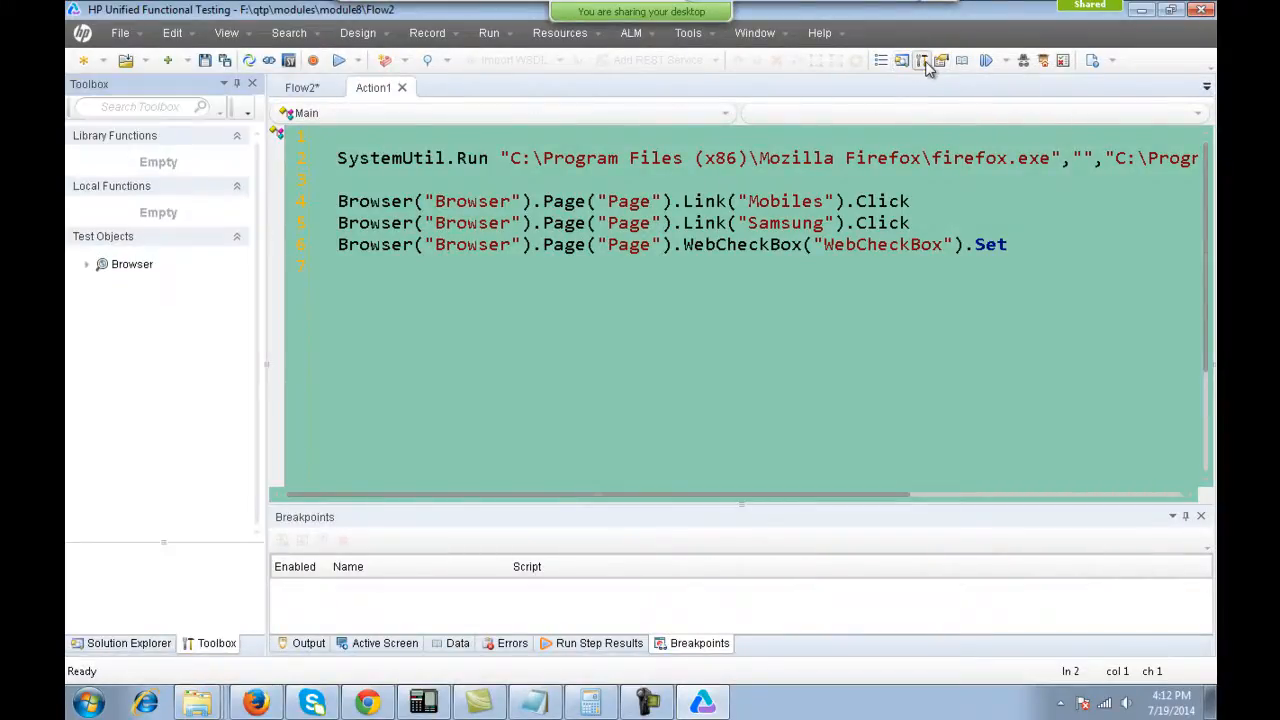
{"action": "left_click", "coordinate": [1043, 62]}
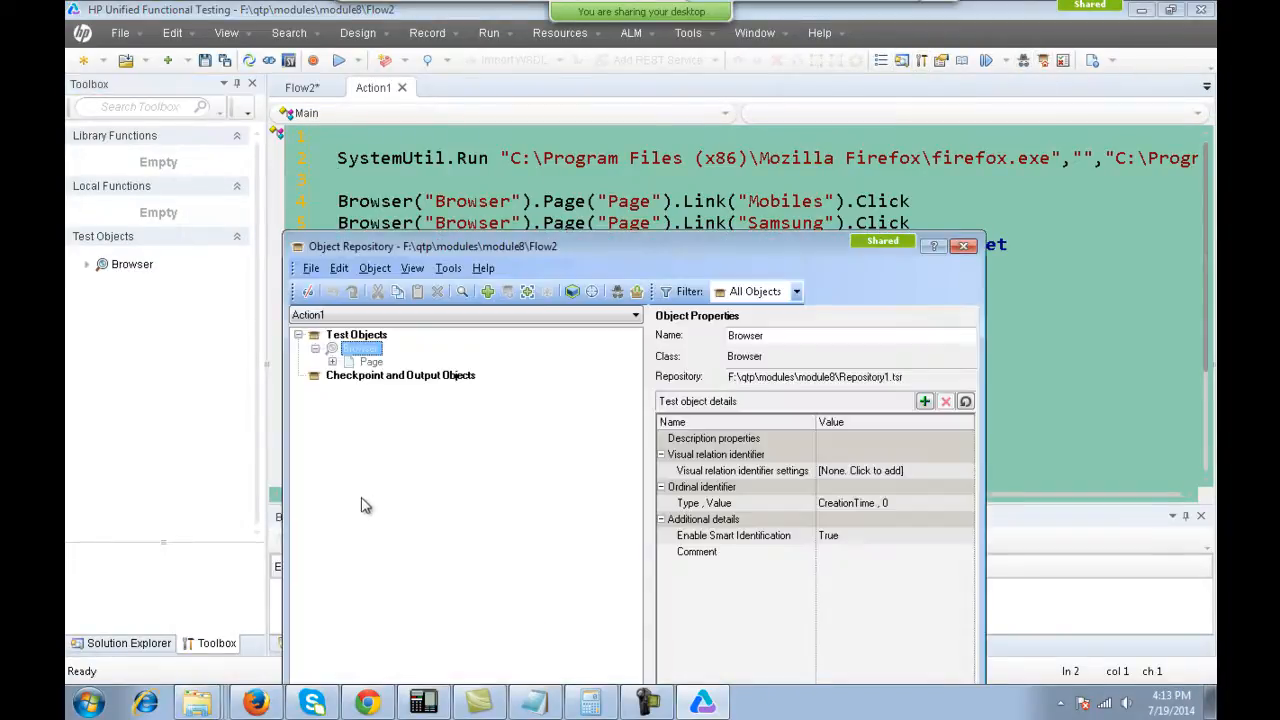
{"action": "left_click", "coordinate": [332, 361]}
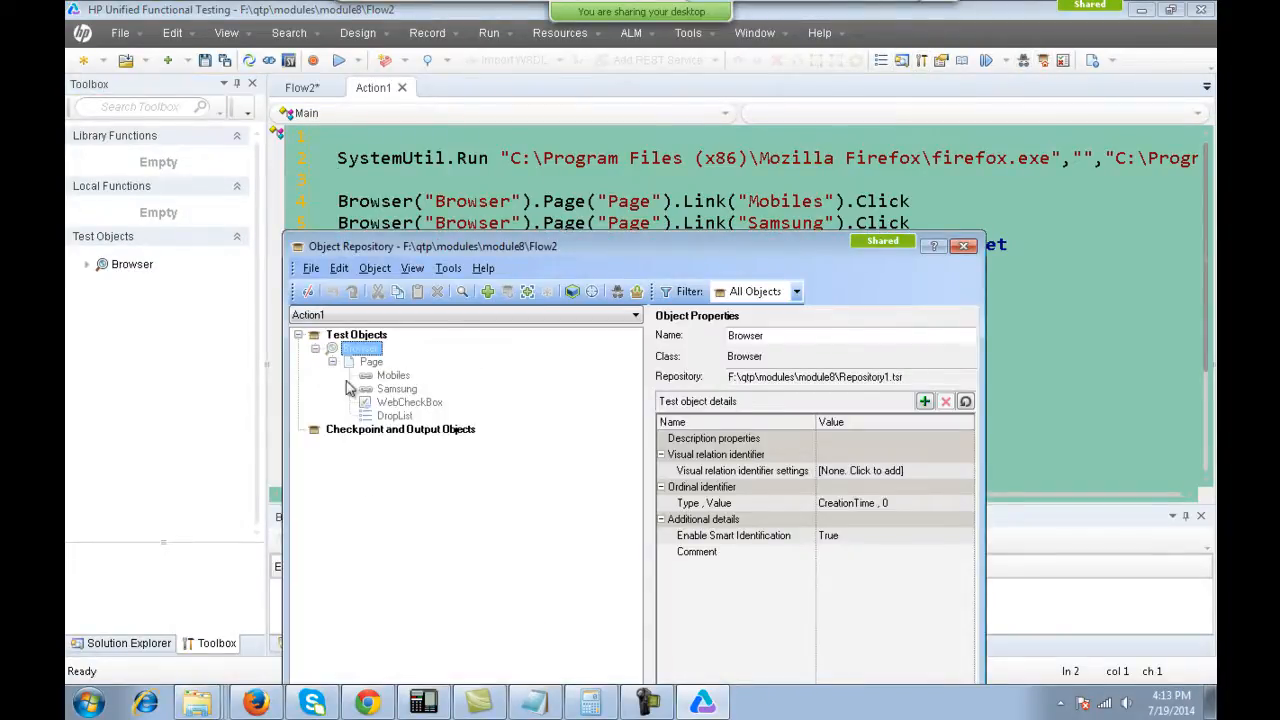
{"action": "double_click", "coordinate": [613, 160]}
{"action": "left_click_drag", "start_coordinate": [553, 250], "coordinate": [607, 387]}
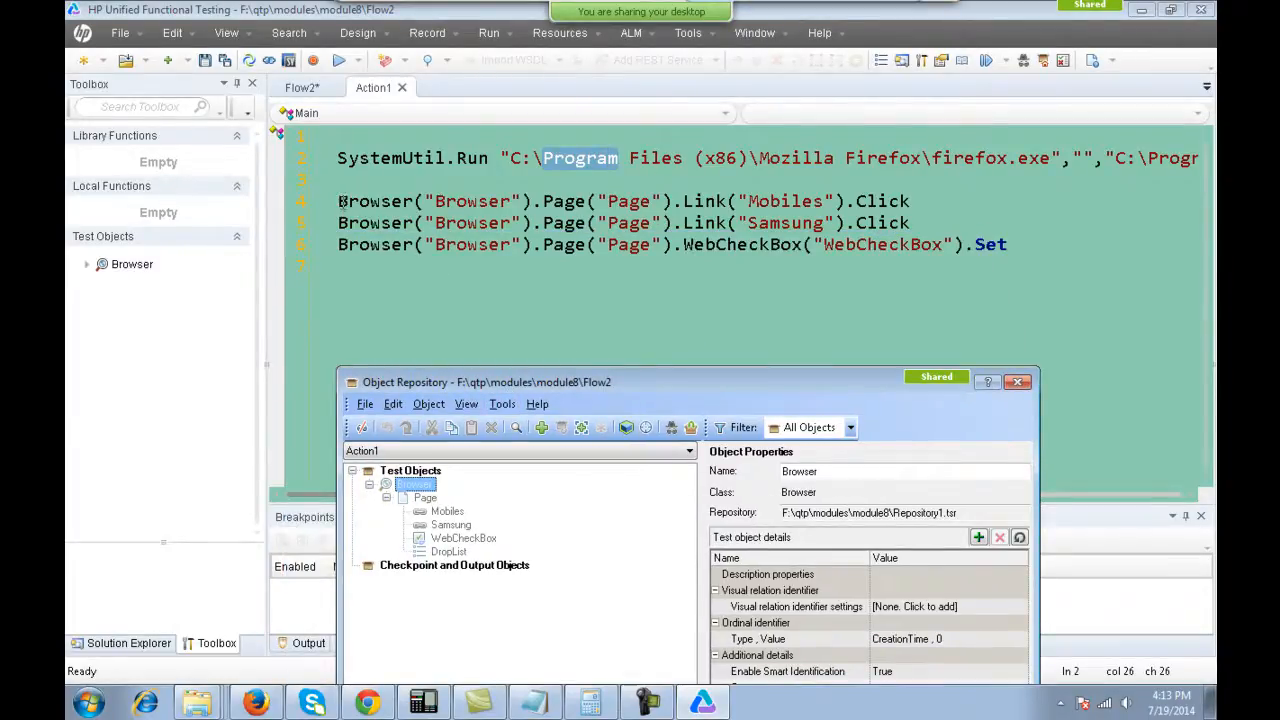
Add the statement Browser("Browser").Page("Page").Sync directly below the SystemUtil.Run line.
{"action": "left_click_drag", "start_coordinate": [342, 201], "coordinate": [676, 203]}
{"action": "key", "text": "ctrl+c"}
{"action": "left_click", "coordinate": [795, 180]}
{"action": "key", "text": "ctrl+v"}
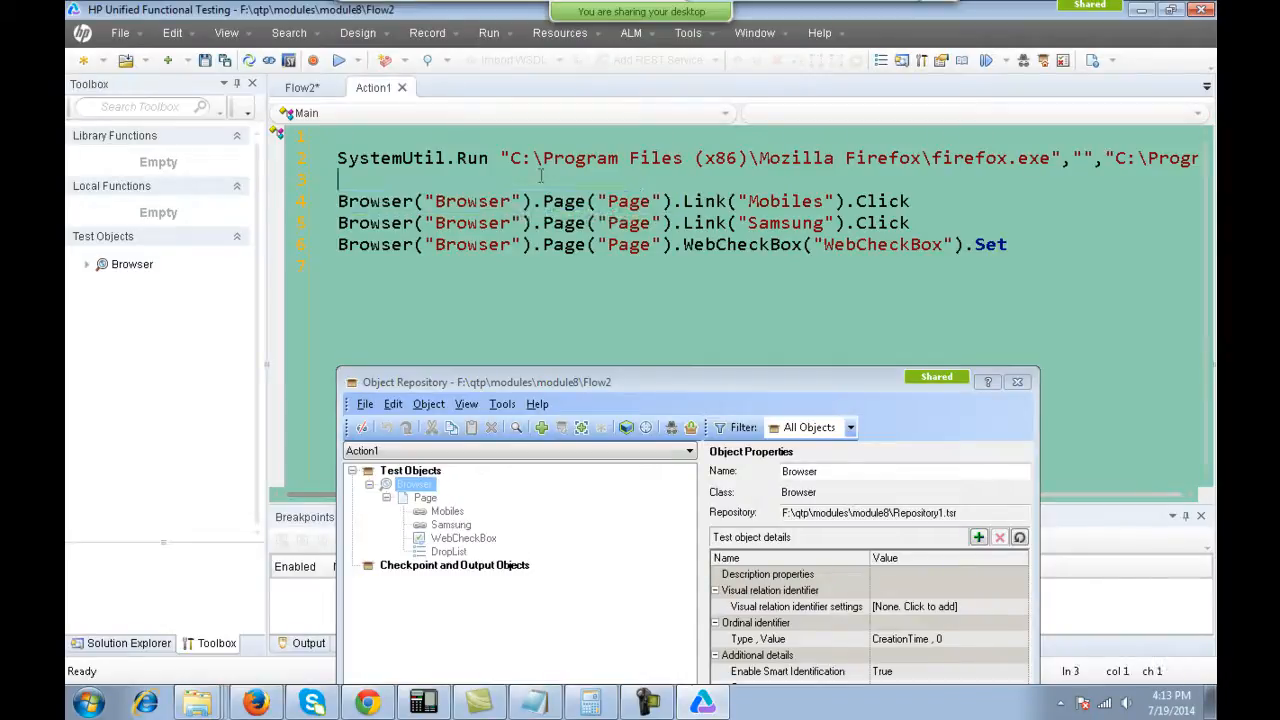
{"action": "type", "text": "Sync"}
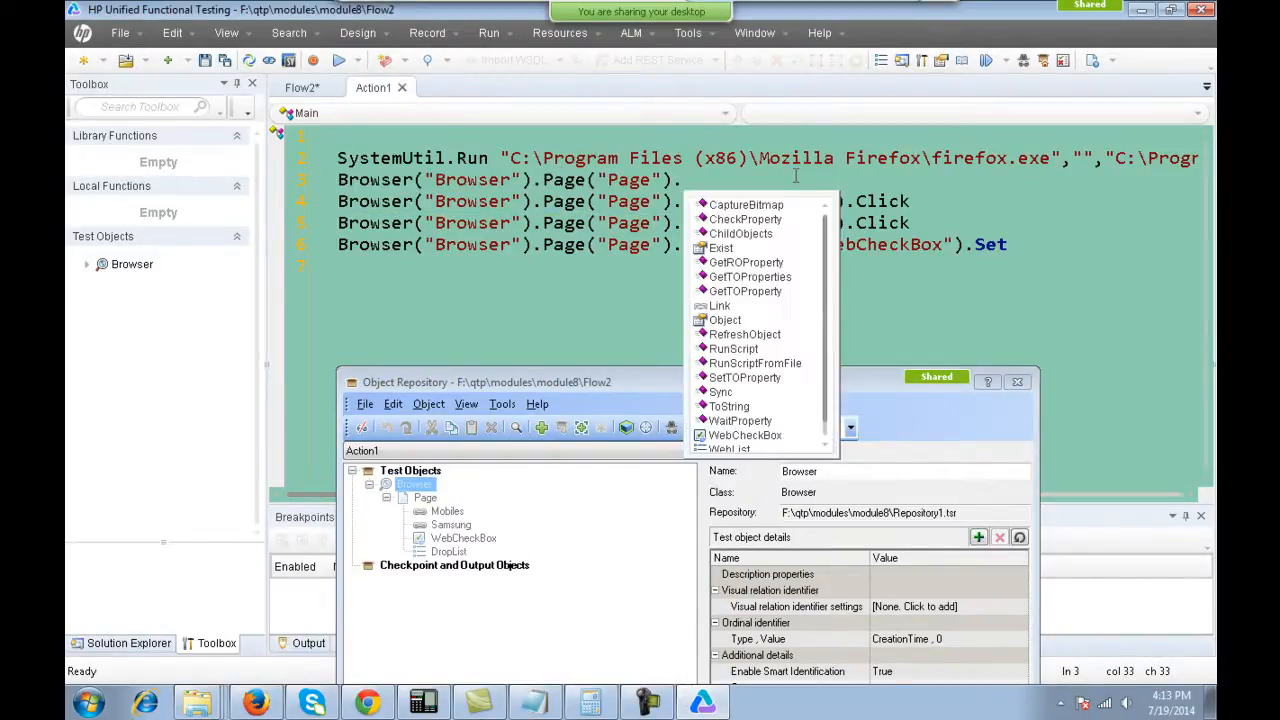
{"action": "key", "text": "Return"}
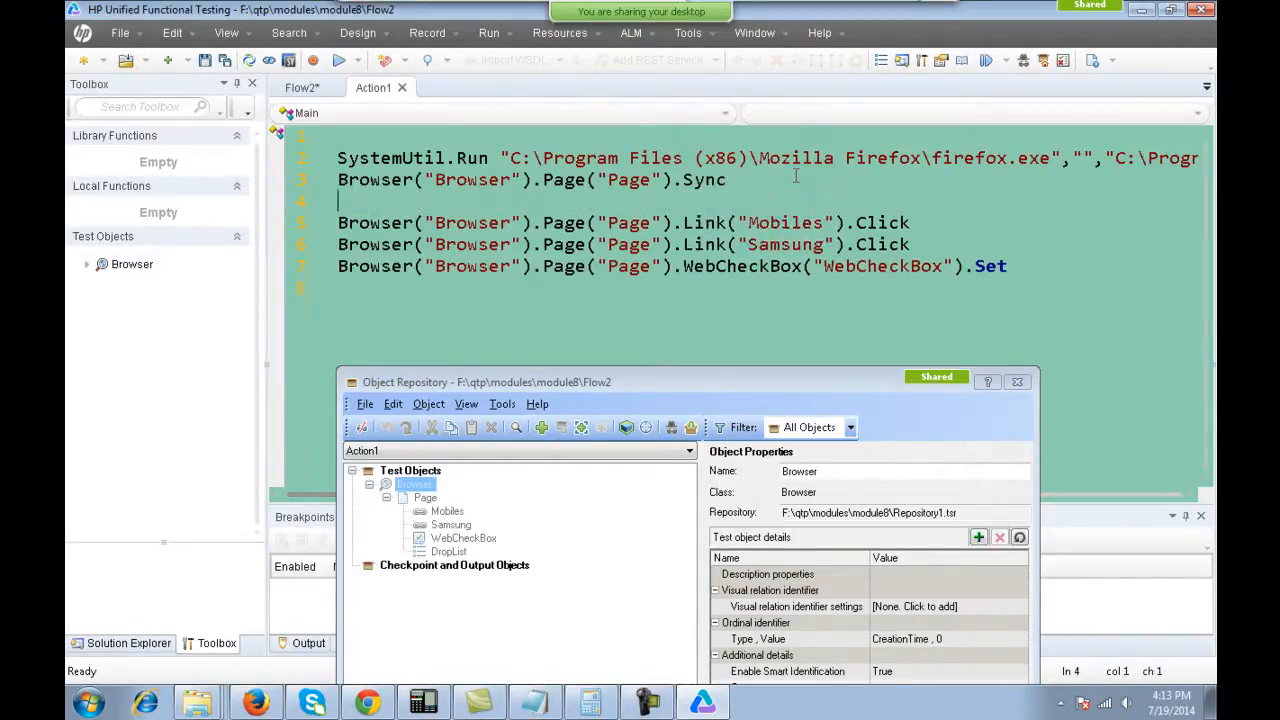
Add the statement Browser("Browser").Navigate "flipkart.com" below the Sync line, followed by a blank line.
{"action": "left_click_drag", "start_coordinate": [544, 180], "coordinate": [430, 205]}
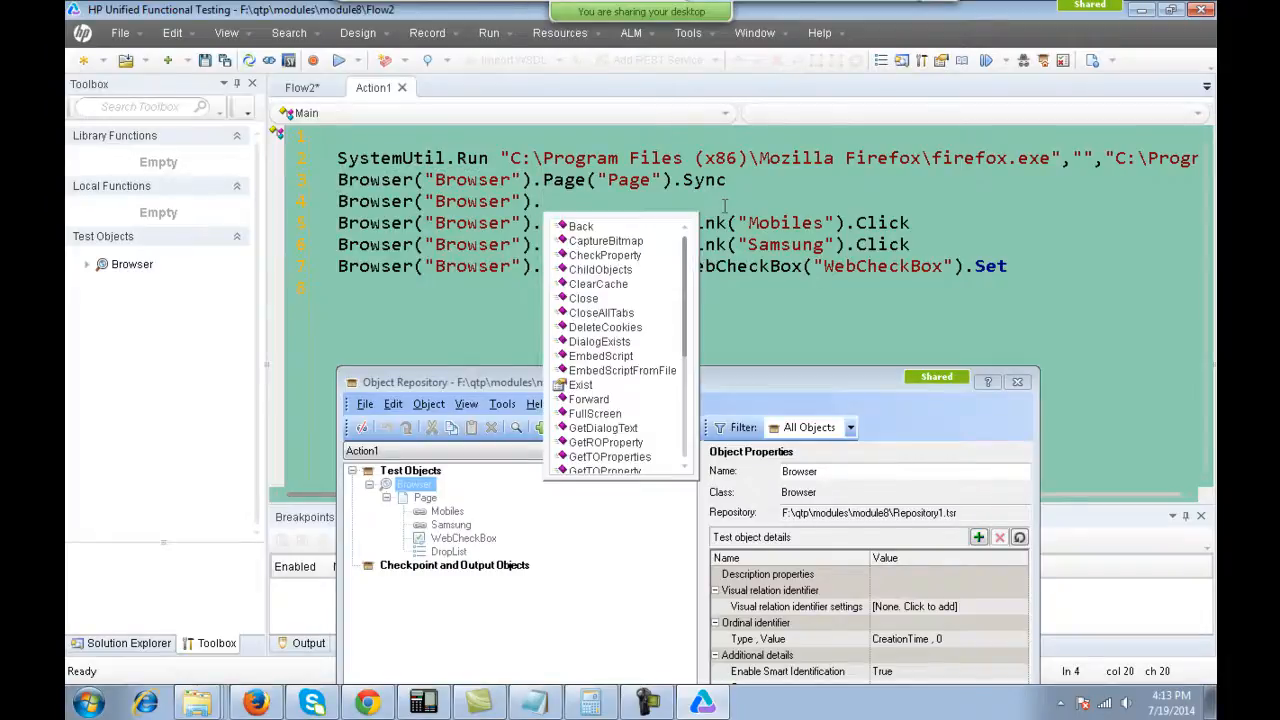
{"action": "type", "text": "n"}
{"action": "key", "text": "Return"}
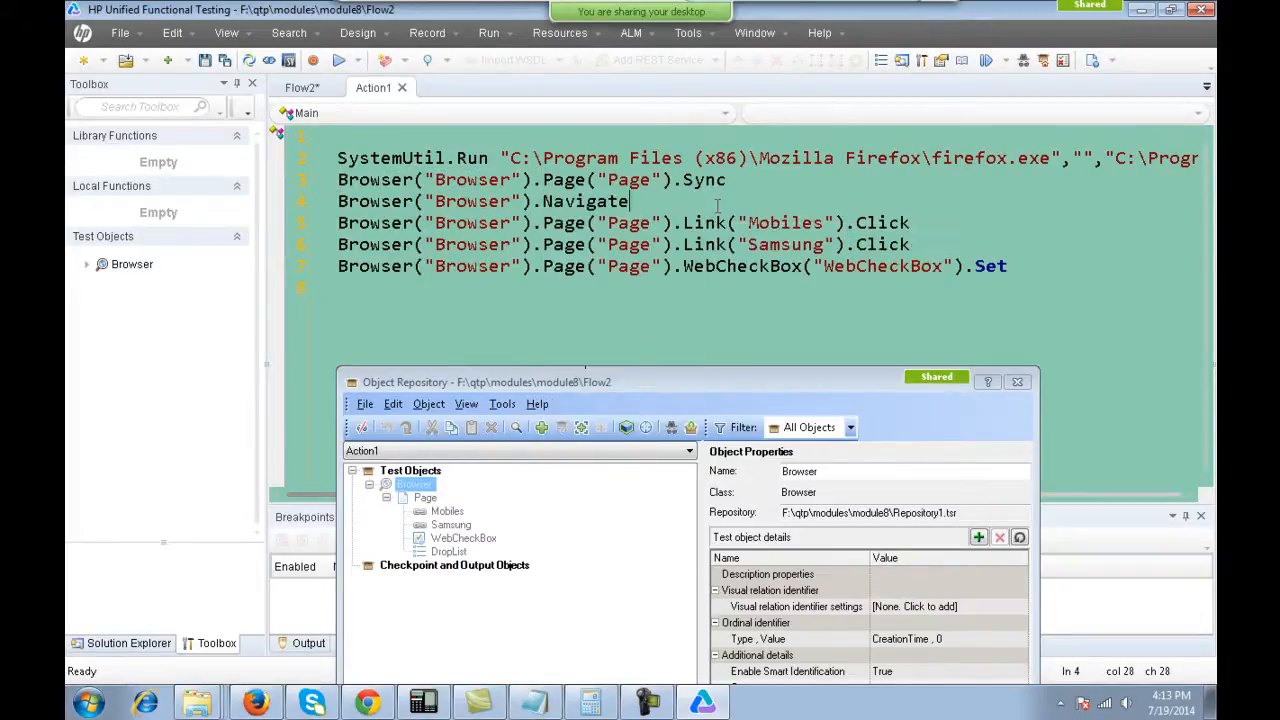
{"action": "type", "text": "\"\""}
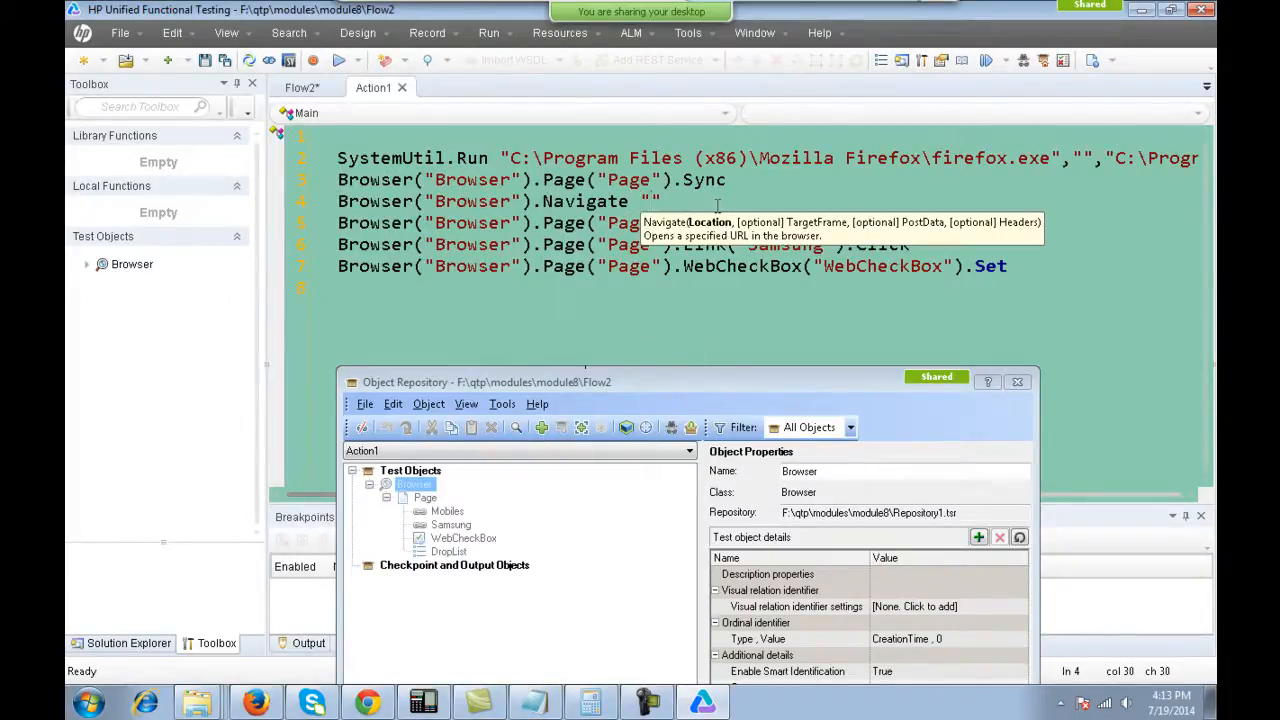
{"action": "type", "text": "flipkart.com"}
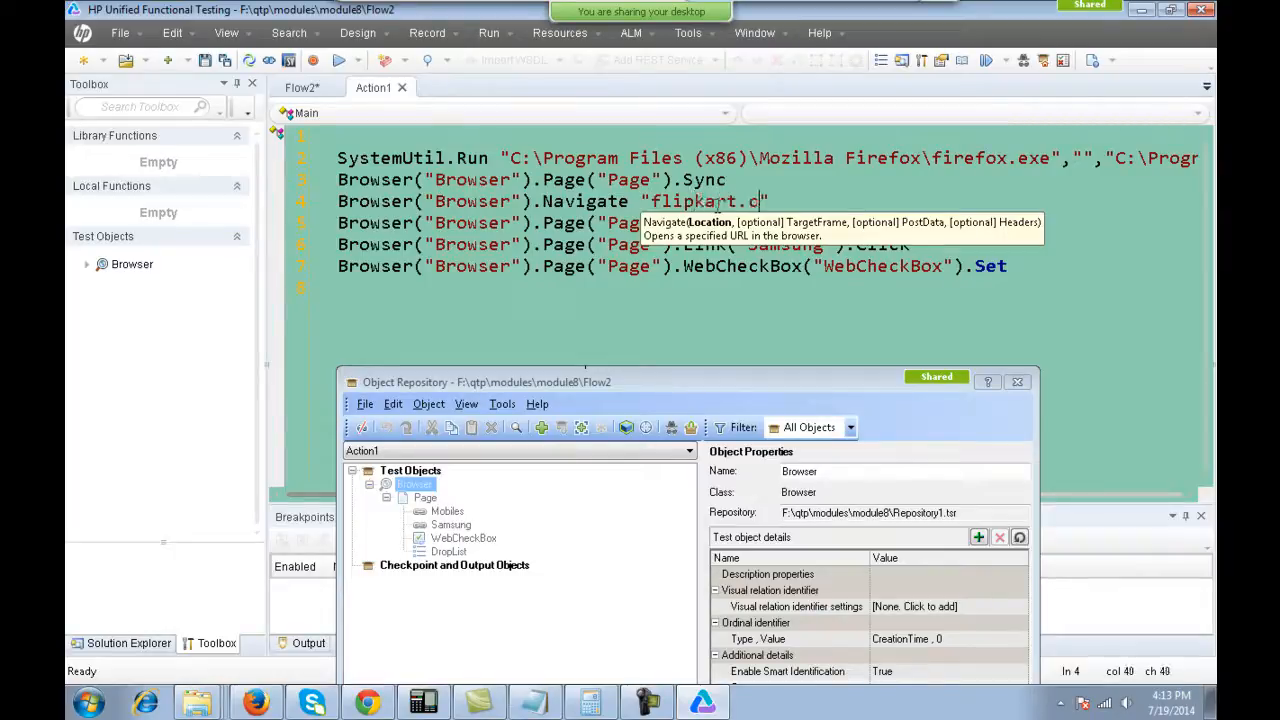
{"action": "key", "text": "Return"}
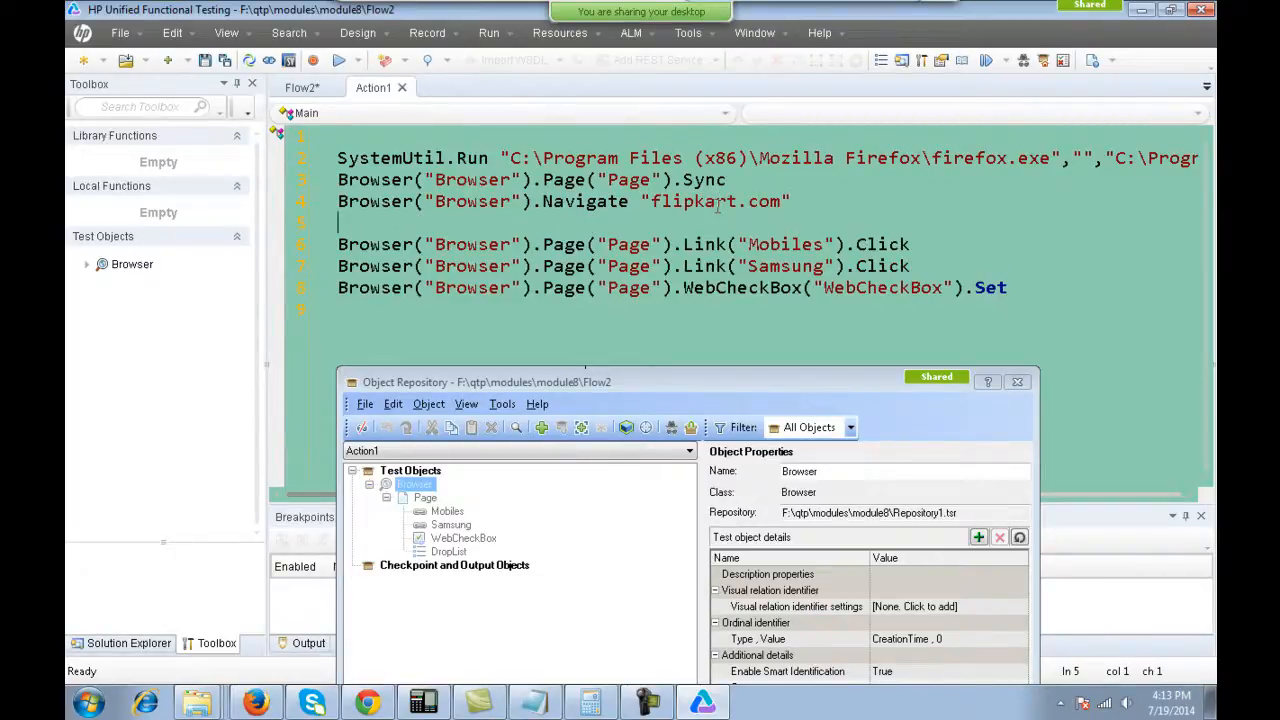
Close the Object Repository and place the cursor on the empty line after the last statement.
{"action": "left_click_drag", "start_coordinate": [338, 244], "coordinate": [1043, 302]}
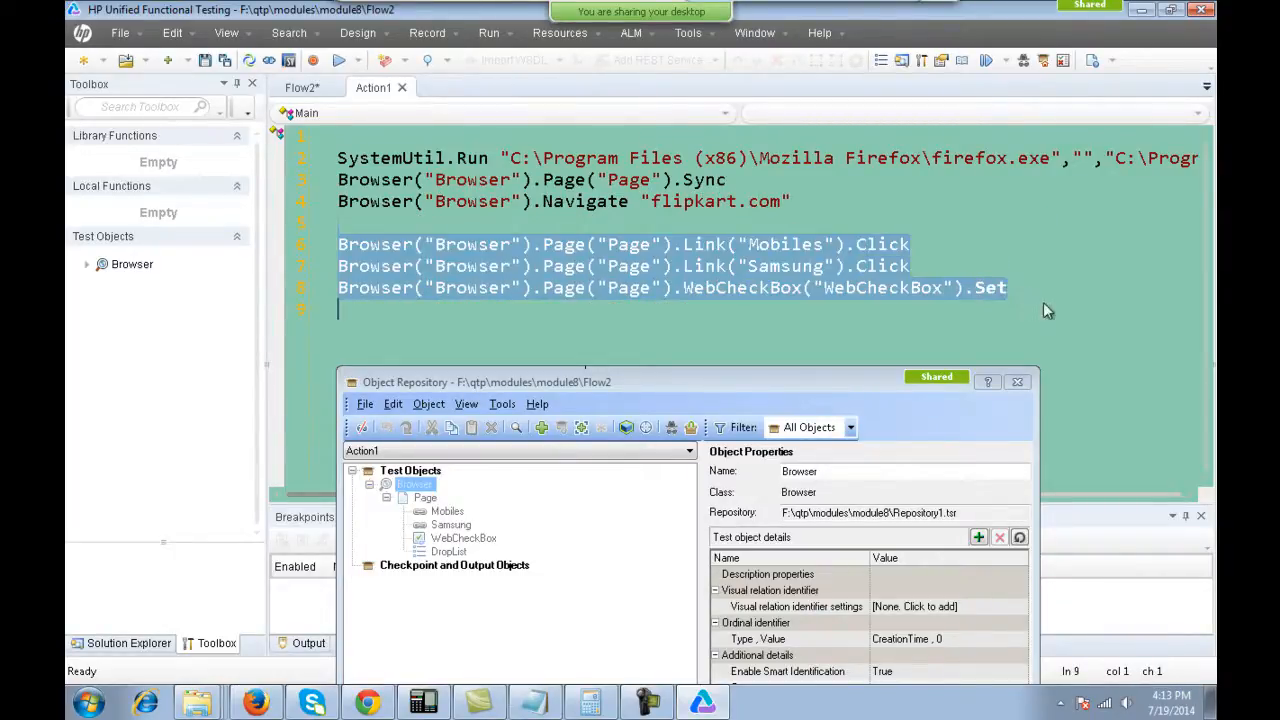
{"action": "left_click", "coordinate": [1017, 383]}
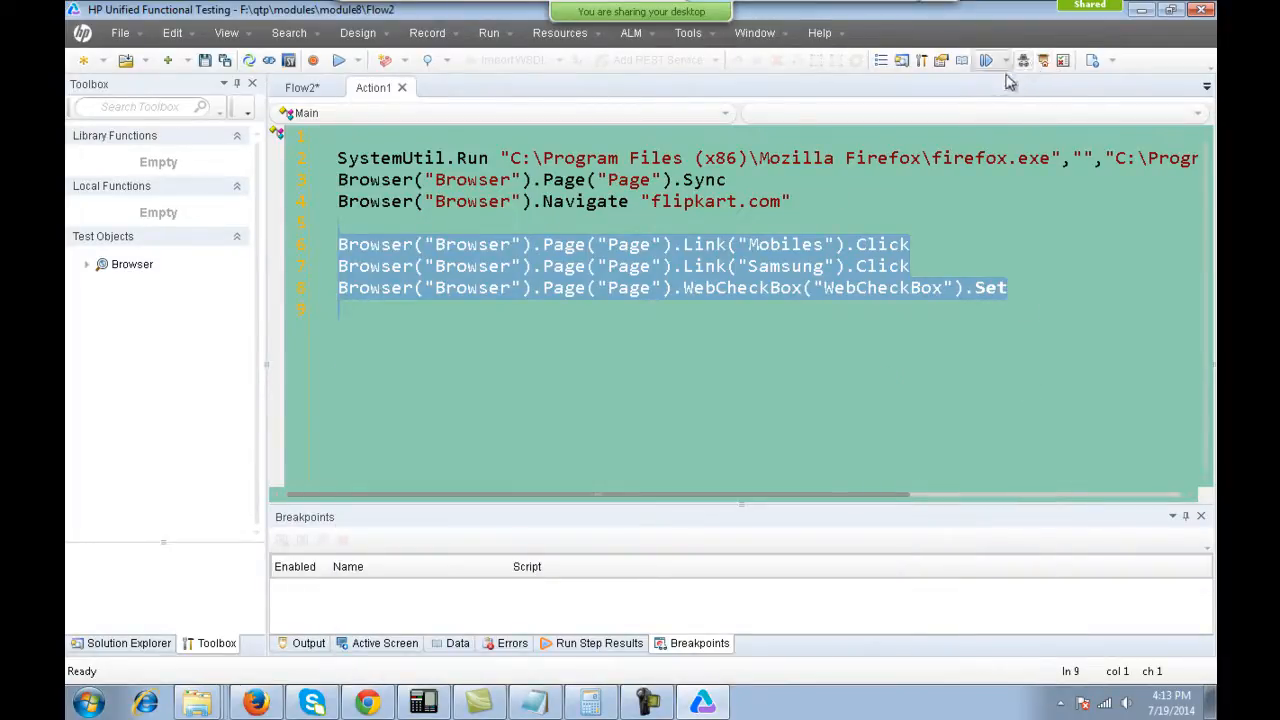
{"action": "left_click", "coordinate": [519, 334]}
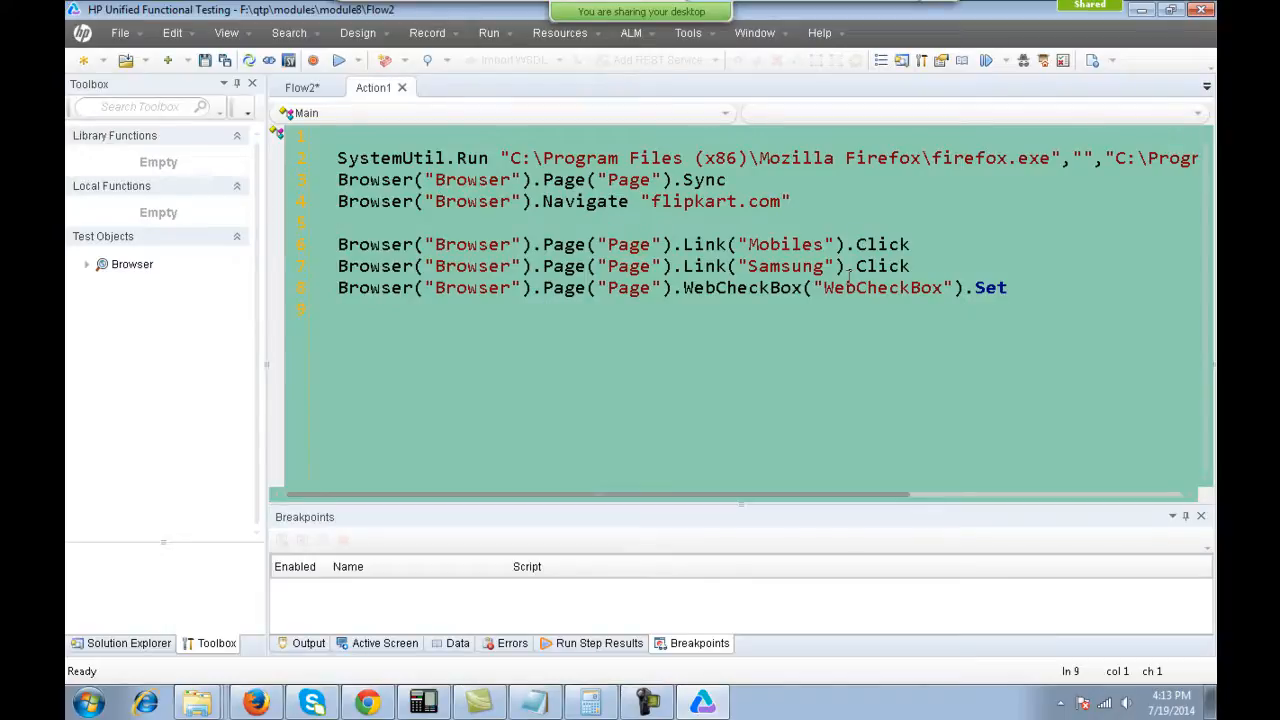
Annotate the shared screen with a freehand red diagram linking a nested box through a middle box to two other boxes with arrows.
{"action": "mouse_move", "coordinate": [641, 11]}
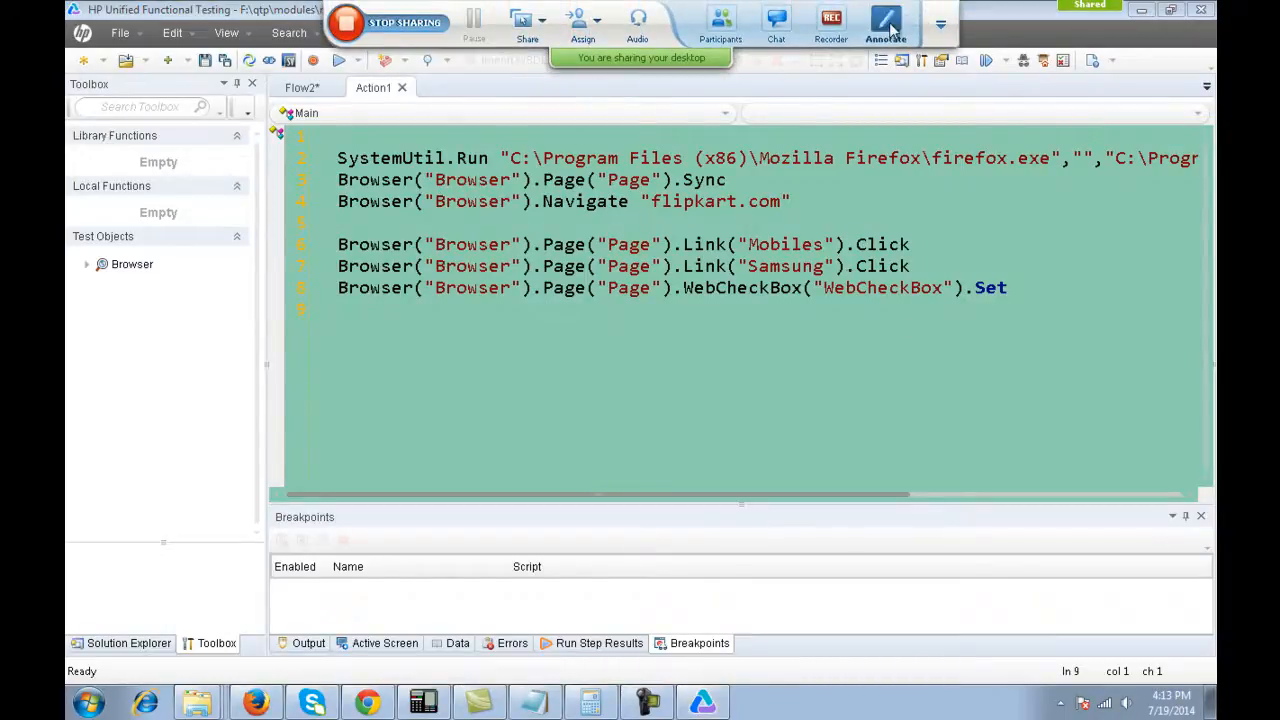
{"action": "left_click", "coordinate": [885, 25]}
{"action": "mouse_move", "coordinate": [399, 337]}
{"action": "left_mouse_down"}
{"action": "mouse_move", "coordinate": [563, 400]}
{"action": "mouse_move", "coordinate": [420, 453]}
{"action": "mouse_move", "coordinate": [400, 334]}
{"action": "left_mouse_up"}
{"action": "mouse_move", "coordinate": [778, 341]}
{"action": "left_mouse_down"}
{"action": "mouse_move", "coordinate": [908, 429]}
{"action": "mouse_move", "coordinate": [769, 463]}
{"action": "mouse_move", "coordinate": [776, 342]}
{"action": "left_mouse_up"}
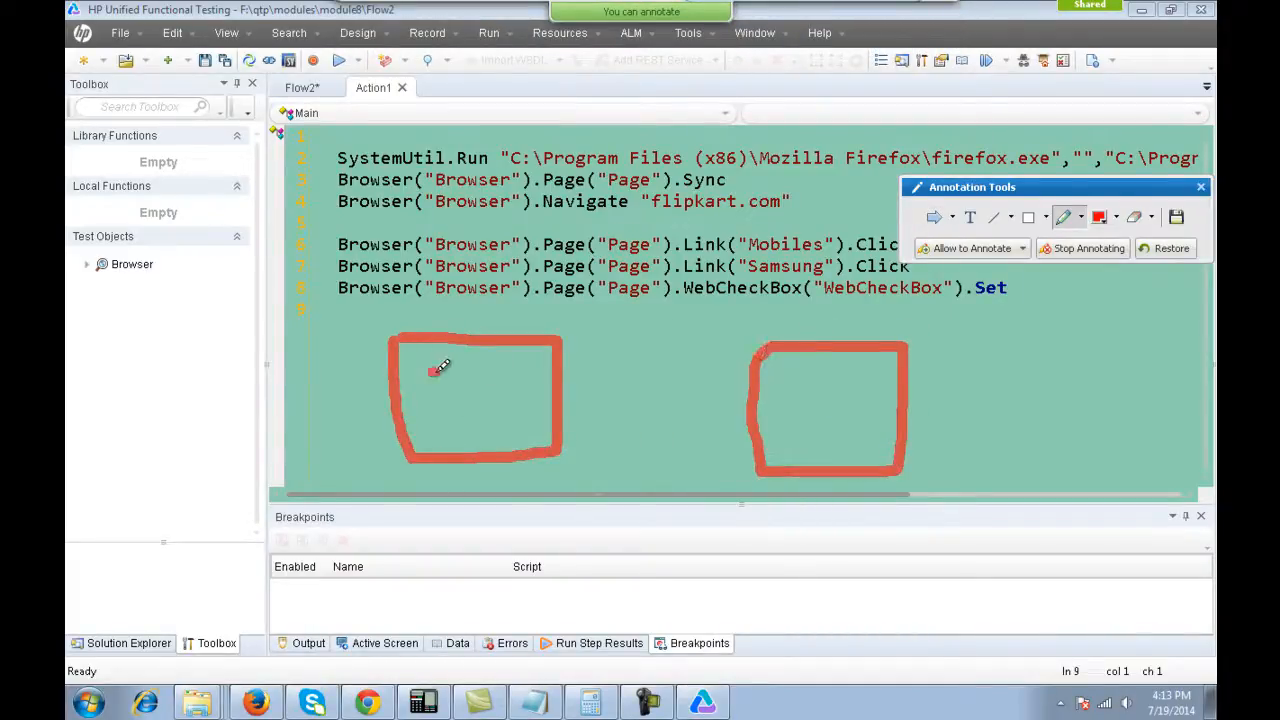
{"action": "mouse_move", "coordinate": [432, 371]}
{"action": "left_mouse_down"}
{"action": "mouse_move", "coordinate": [512, 397]}
{"action": "mouse_move", "coordinate": [440, 420]}
{"action": "mouse_move", "coordinate": [420, 374]}
{"action": "left_mouse_up"}
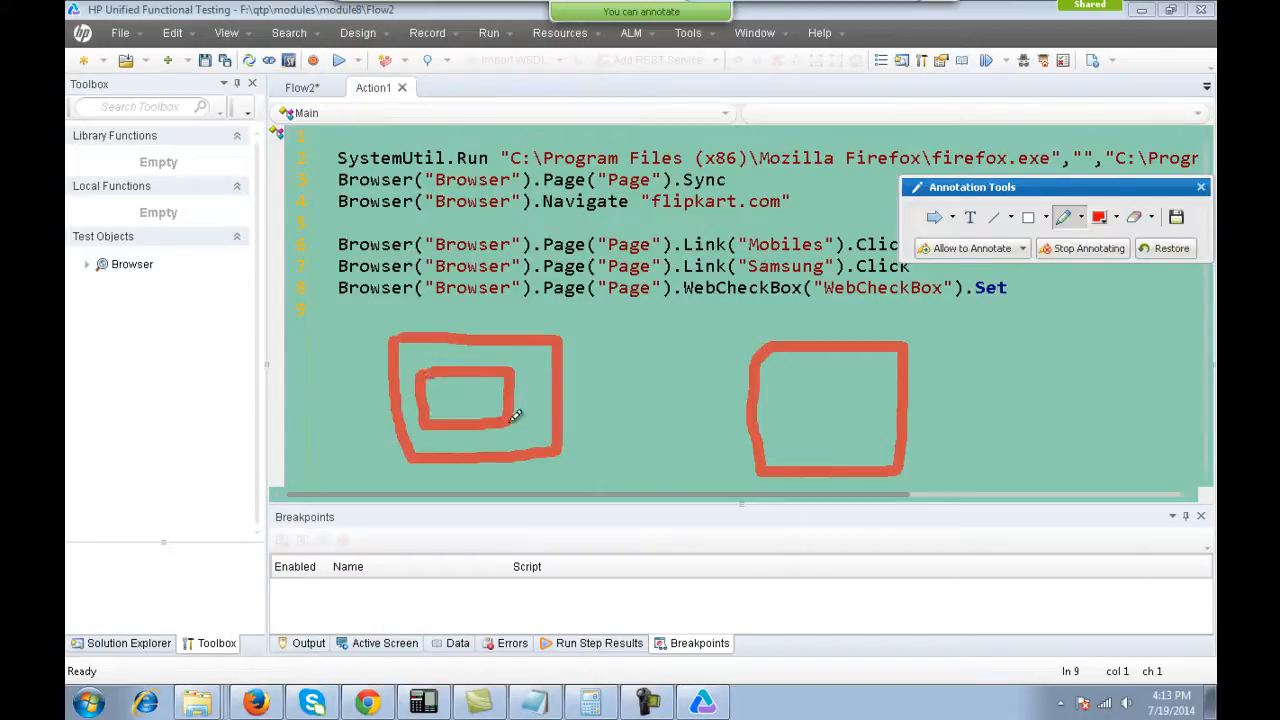
{"action": "mouse_move", "coordinate": [484, 401]}
{"action": "left_mouse_down"}
{"action": "mouse_move", "coordinate": [480, 491]}
{"action": "mouse_move", "coordinate": [571, 523]}
{"action": "mouse_move", "coordinate": [605, 513]}
{"action": "mouse_move", "coordinate": [598, 537]}
{"action": "mouse_move", "coordinate": [712, 575]}
{"action": "mouse_move", "coordinate": [640, 489]}
{"action": "mouse_move", "coordinate": [607, 488]}
{"action": "left_mouse_up"}
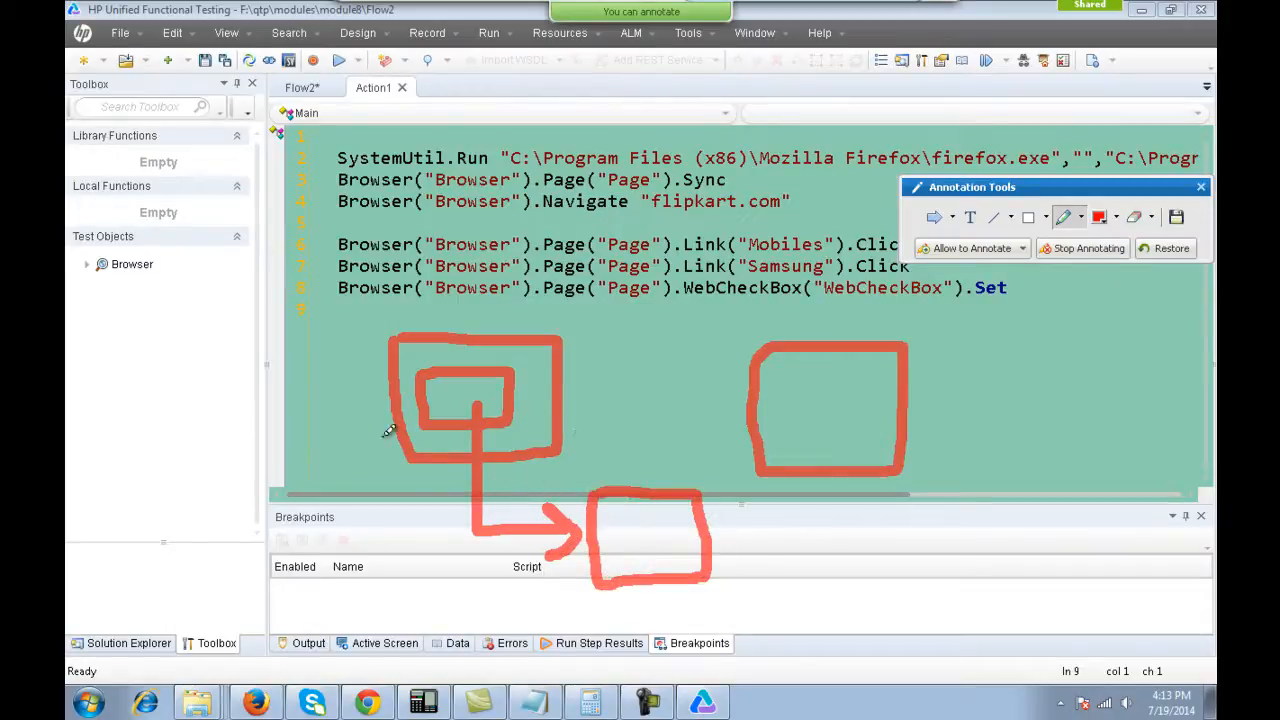
{"action": "mouse_move", "coordinate": [708, 533]}
{"action": "left_mouse_down"}
{"action": "mouse_move", "coordinate": [745, 533]}
{"action": "mouse_move", "coordinate": [845, 485]}
{"action": "mouse_move", "coordinate": [810, 455]}
{"action": "mouse_move", "coordinate": [853, 443]}
{"action": "left_mouse_up"}
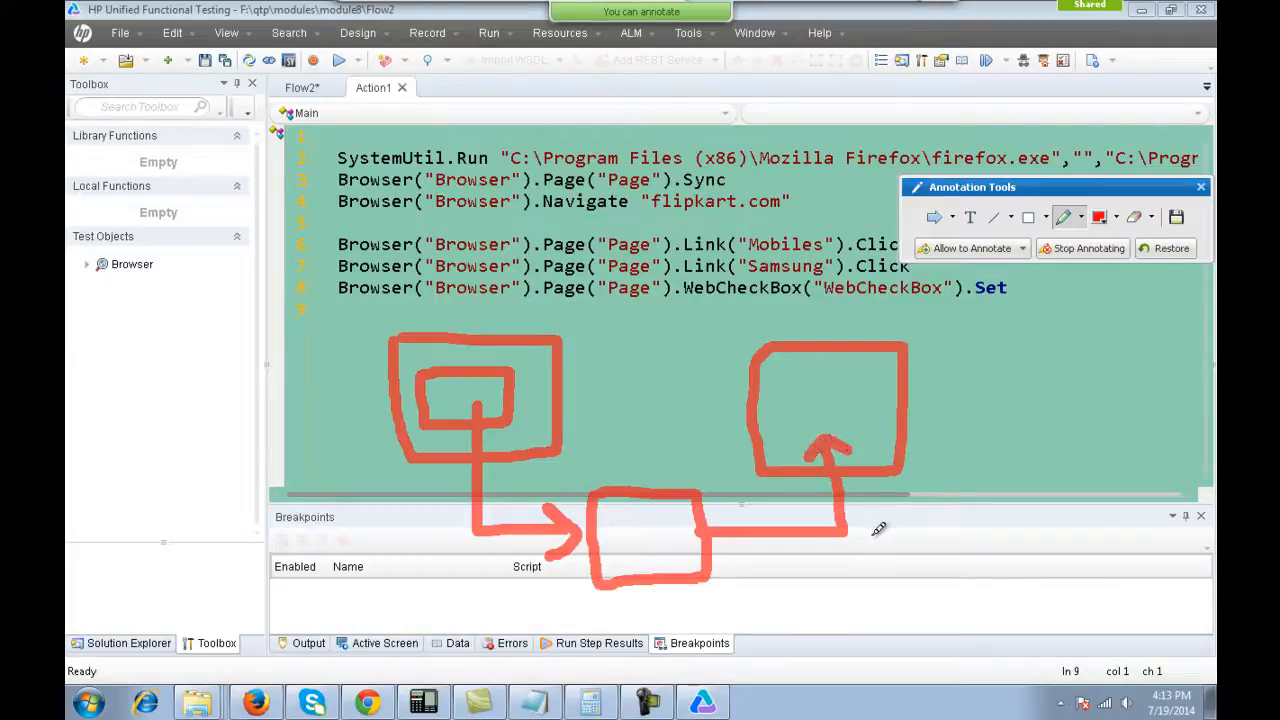
{"action": "mouse_move", "coordinate": [845, 533]}
{"action": "left_mouse_down"}
{"action": "mouse_move", "coordinate": [1062, 510]}
{"action": "mouse_move", "coordinate": [1073, 437]}
{"action": "mouse_move", "coordinate": [1120, 468]}
{"action": "left_mouse_up"}
{"action": "mouse_move", "coordinate": [988, 345]}
{"action": "left_mouse_down"}
{"action": "mouse_move", "coordinate": [996, 462]}
{"action": "mouse_move", "coordinate": [1180, 400]}
{"action": "mouse_move", "coordinate": [1013, 341]}
{"action": "mouse_move", "coordinate": [987, 348]}
{"action": "left_mouse_up"}
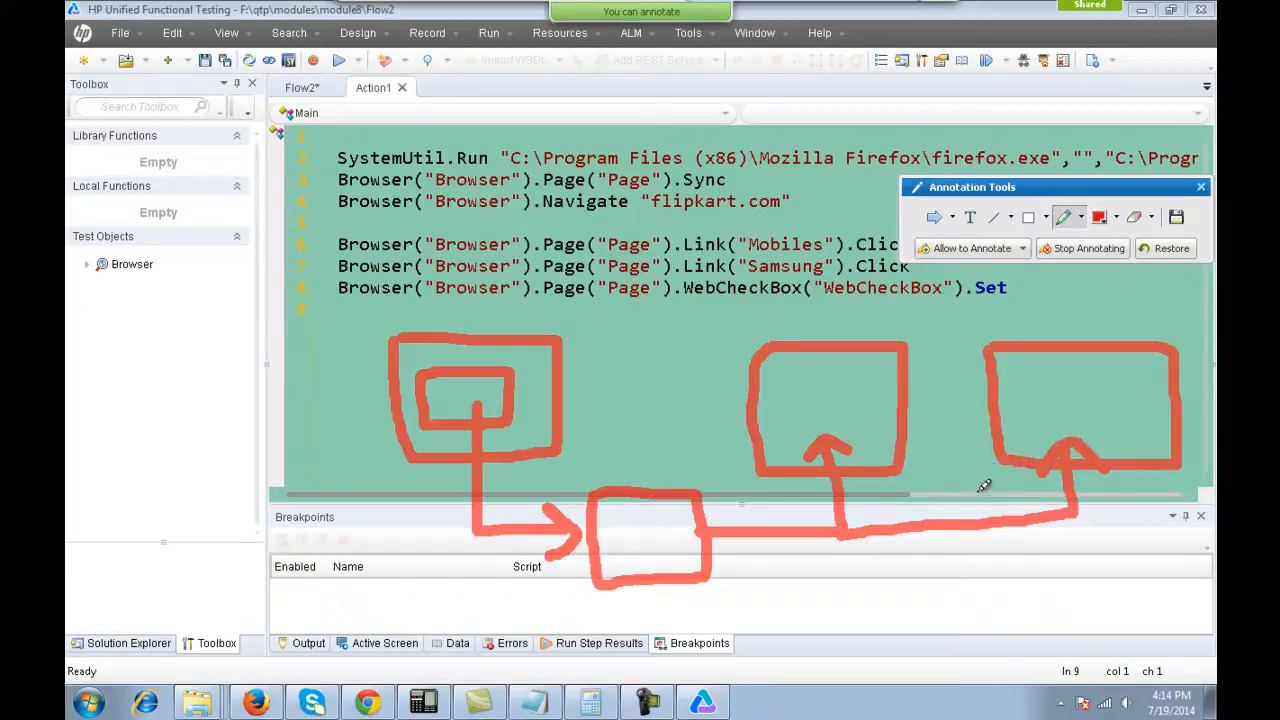
{"action": "left_click", "coordinate": [1201, 188]}
Restore the annotation diagram, add a check mark inside the middle box, and close the annotation tools.
{"action": "mouse_move", "coordinate": [641, 10]}
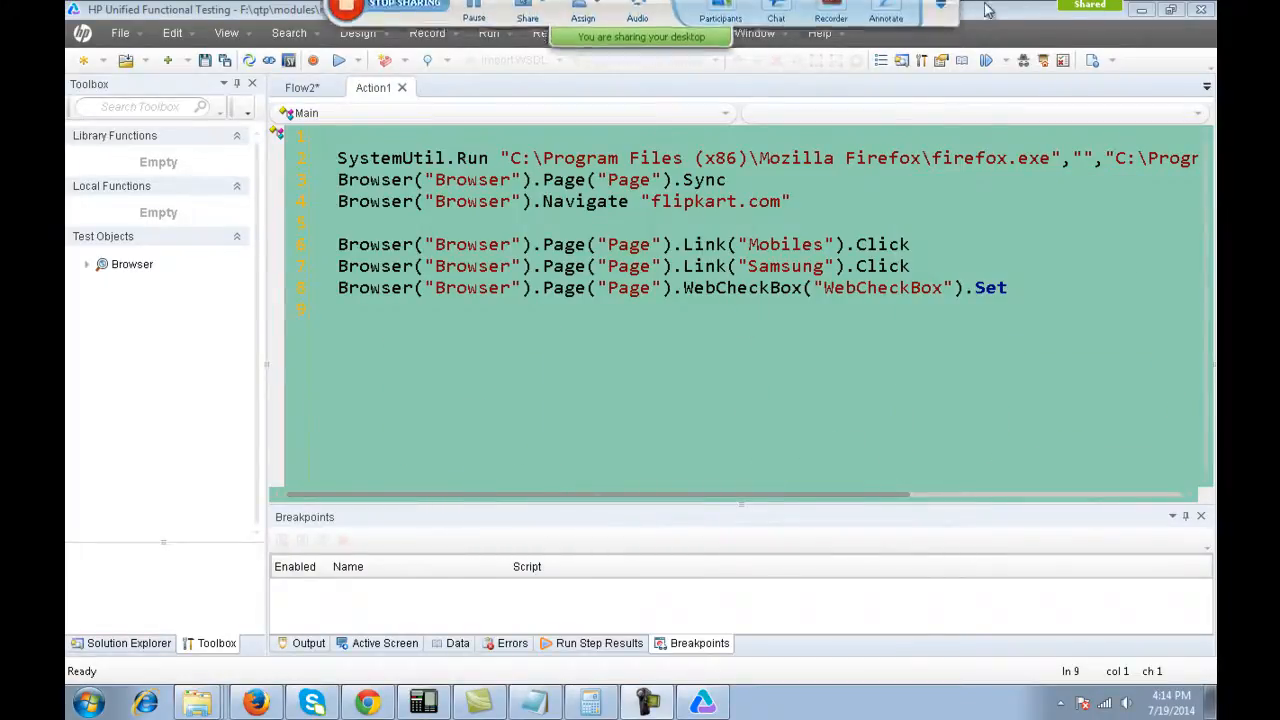
{"action": "left_click", "coordinate": [885, 25]}
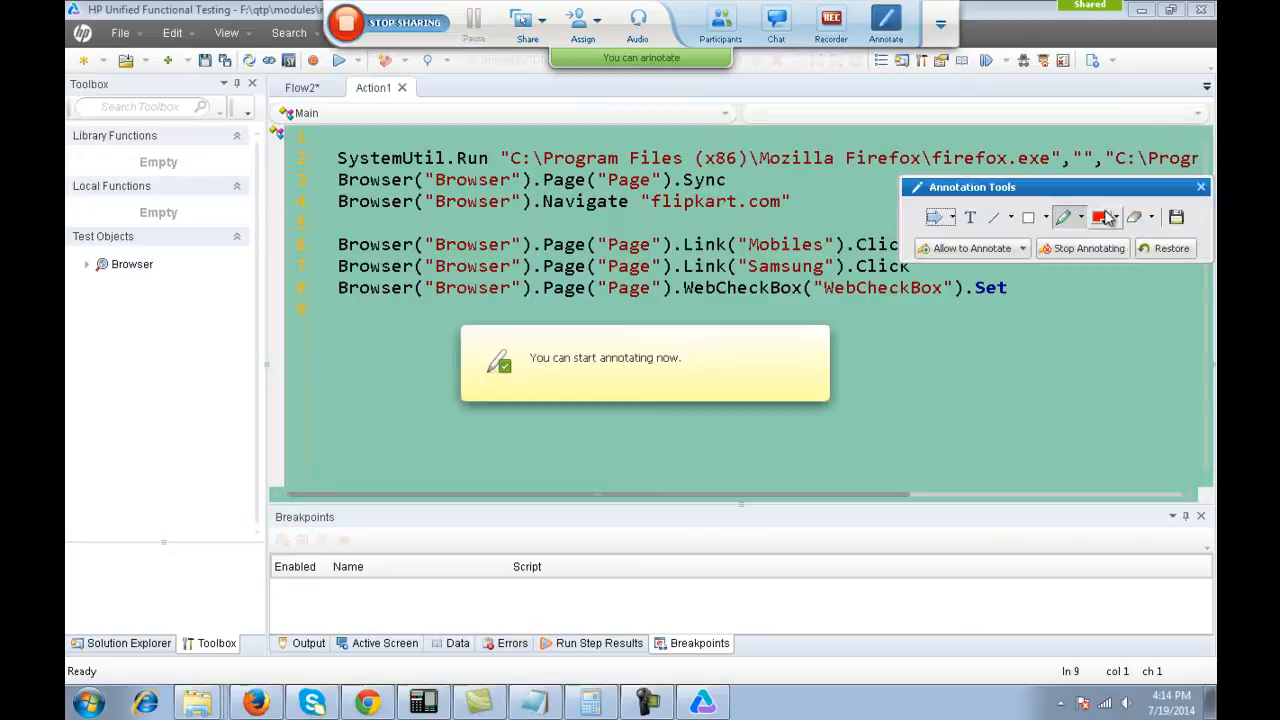
{"action": "left_click", "coordinate": [1168, 248]}
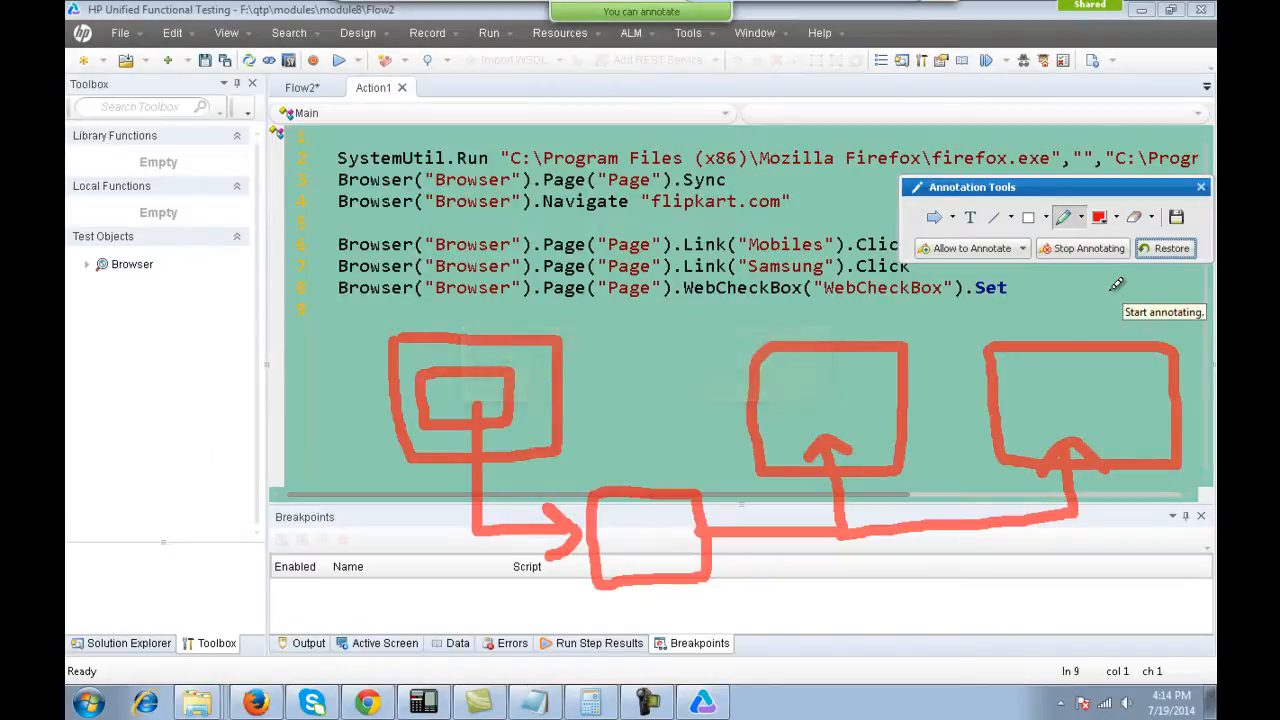
{"action": "mouse_move", "coordinate": [606, 532]}
{"action": "left_mouse_down"}
{"action": "mouse_move", "coordinate": [628, 552]}
{"action": "mouse_move", "coordinate": [700, 494]}
{"action": "left_mouse_up"}
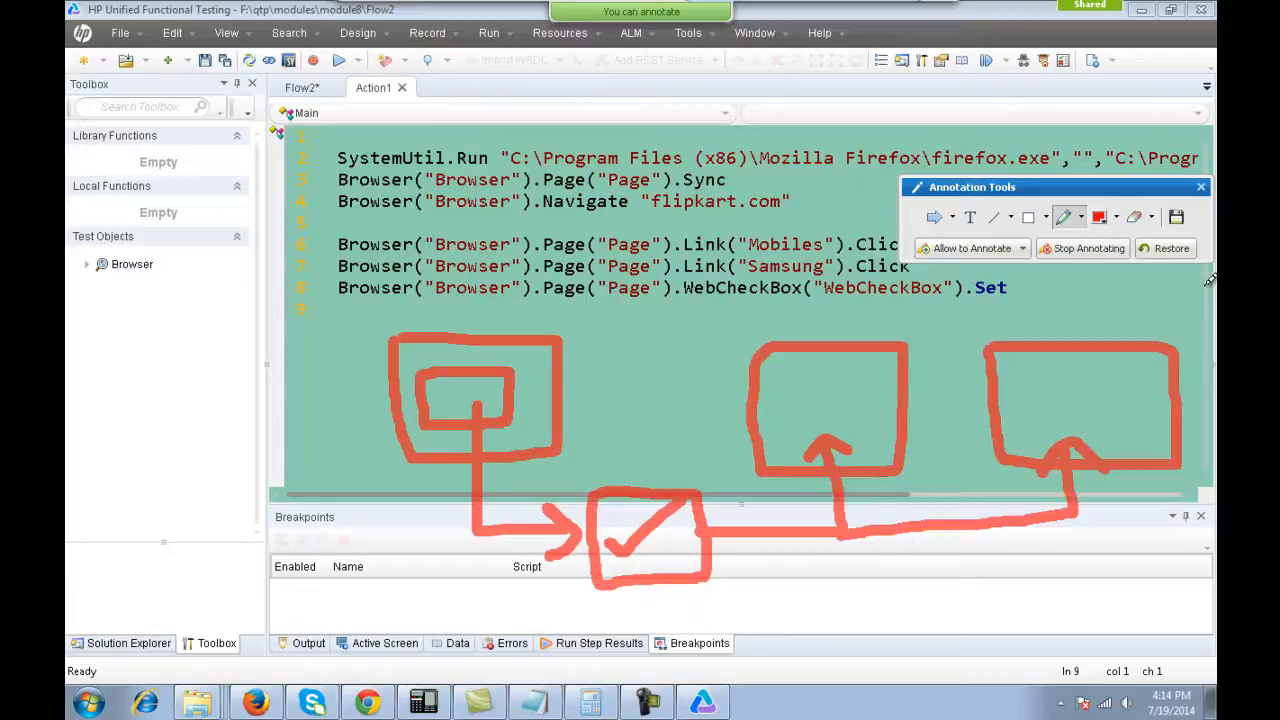
{"action": "left_click", "coordinate": [1203, 189]}
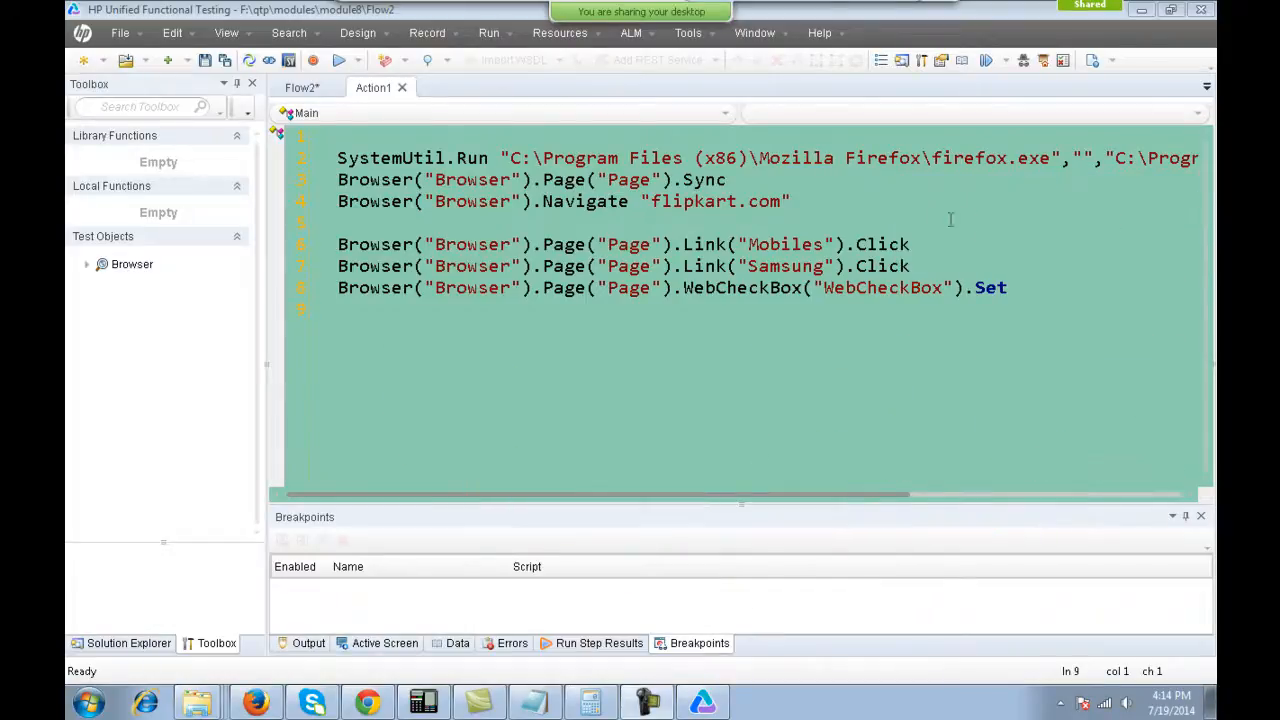
Open the Object Repository and check whether the names of the WebCheckBox, Page and Samsung objects can be edited, closing it when done.
{"action": "left_click", "coordinate": [1044, 61]}
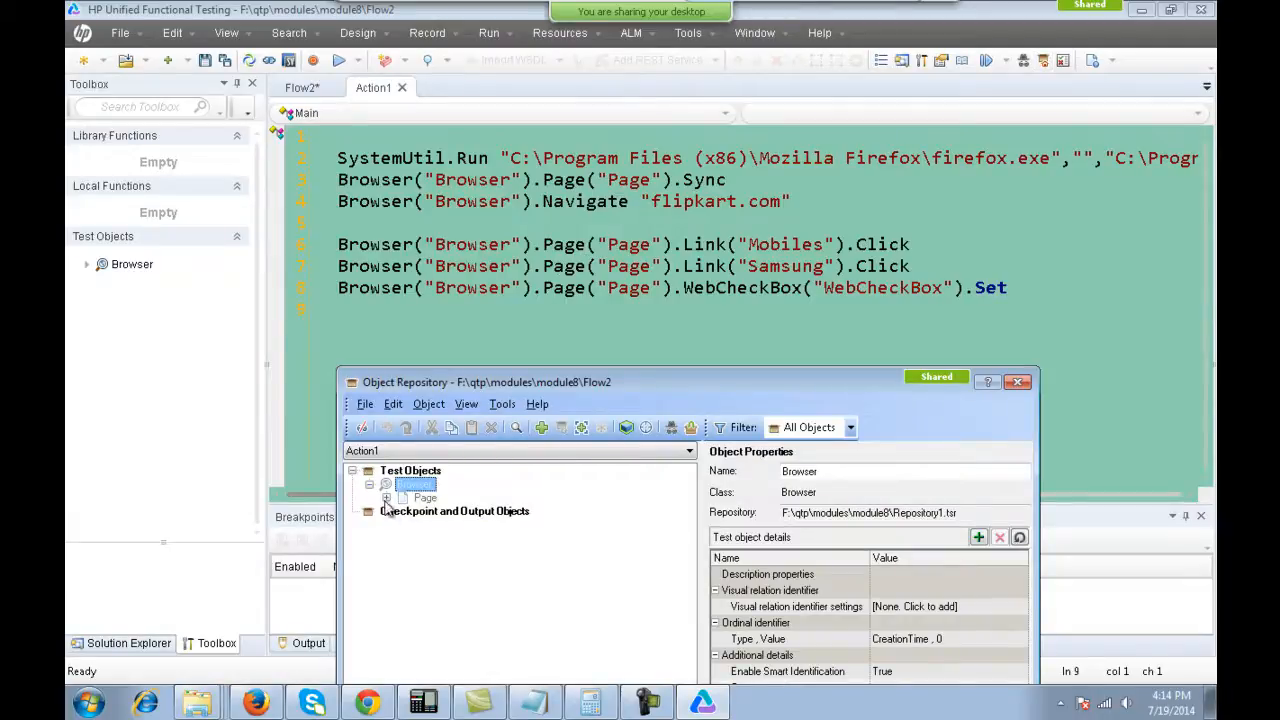
{"action": "left_click", "coordinate": [386, 497]}
{"action": "left_click", "coordinate": [463, 538]}
{"action": "left_click", "coordinate": [858, 475]}
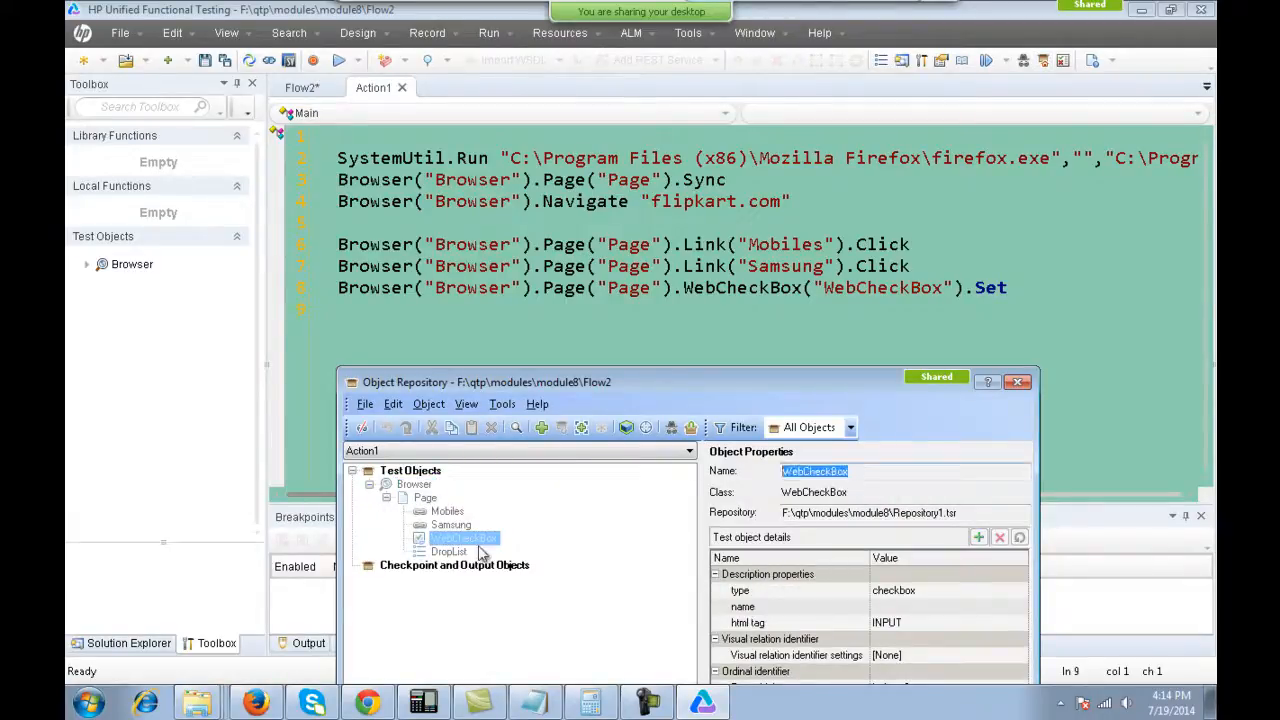
{"action": "left_click", "coordinate": [424, 498]}
{"action": "left_click", "coordinate": [800, 472]}
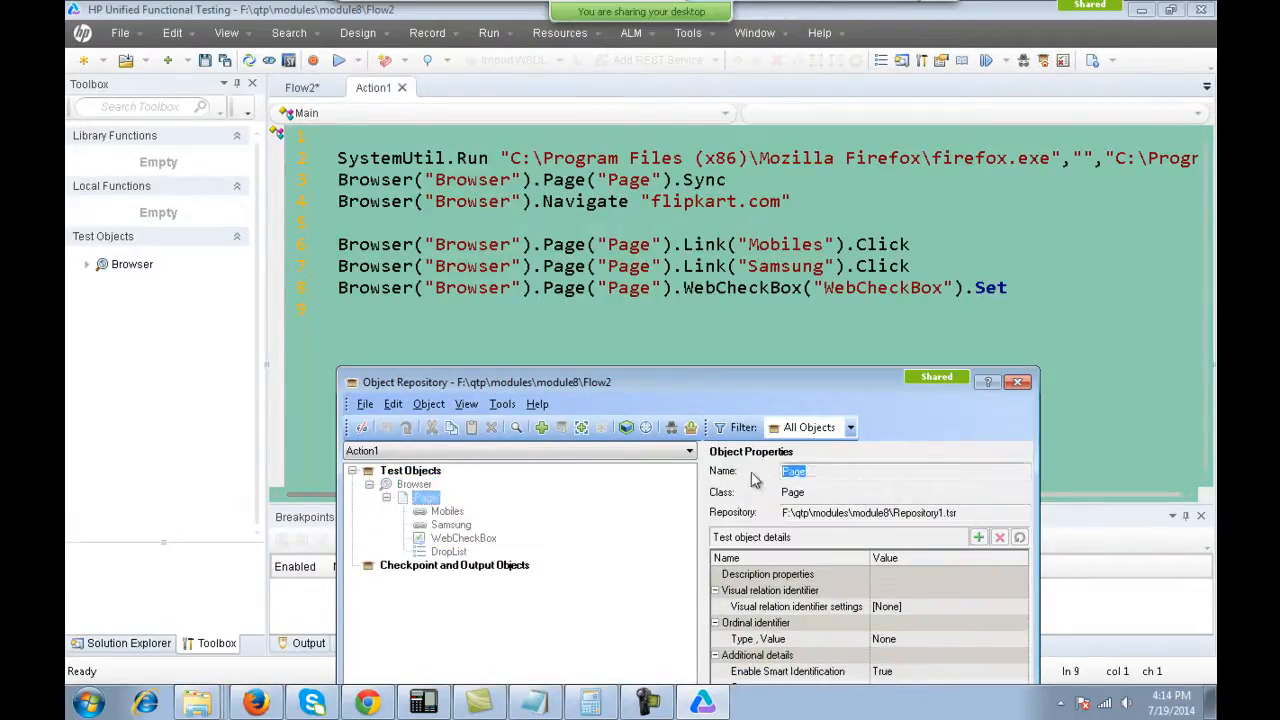
{"action": "left_click", "coordinate": [463, 538]}
{"action": "left_click", "coordinate": [451, 524]}
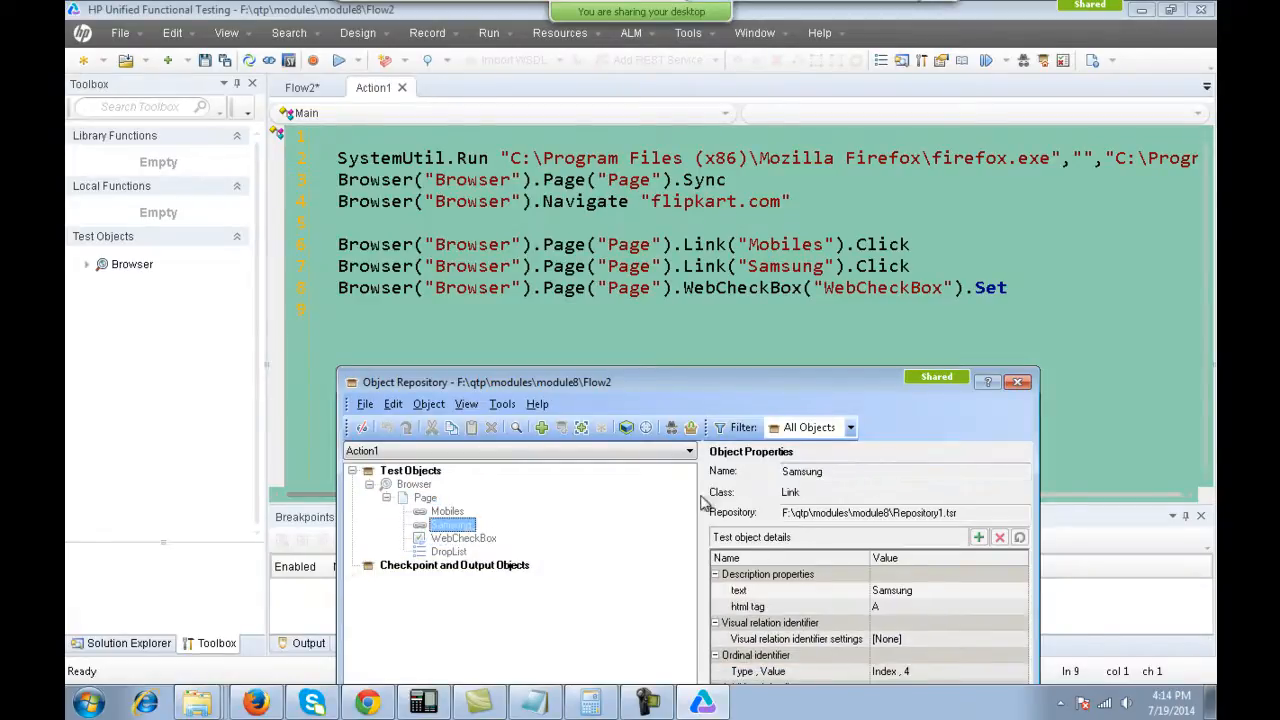
{"action": "left_click", "coordinate": [788, 470]}
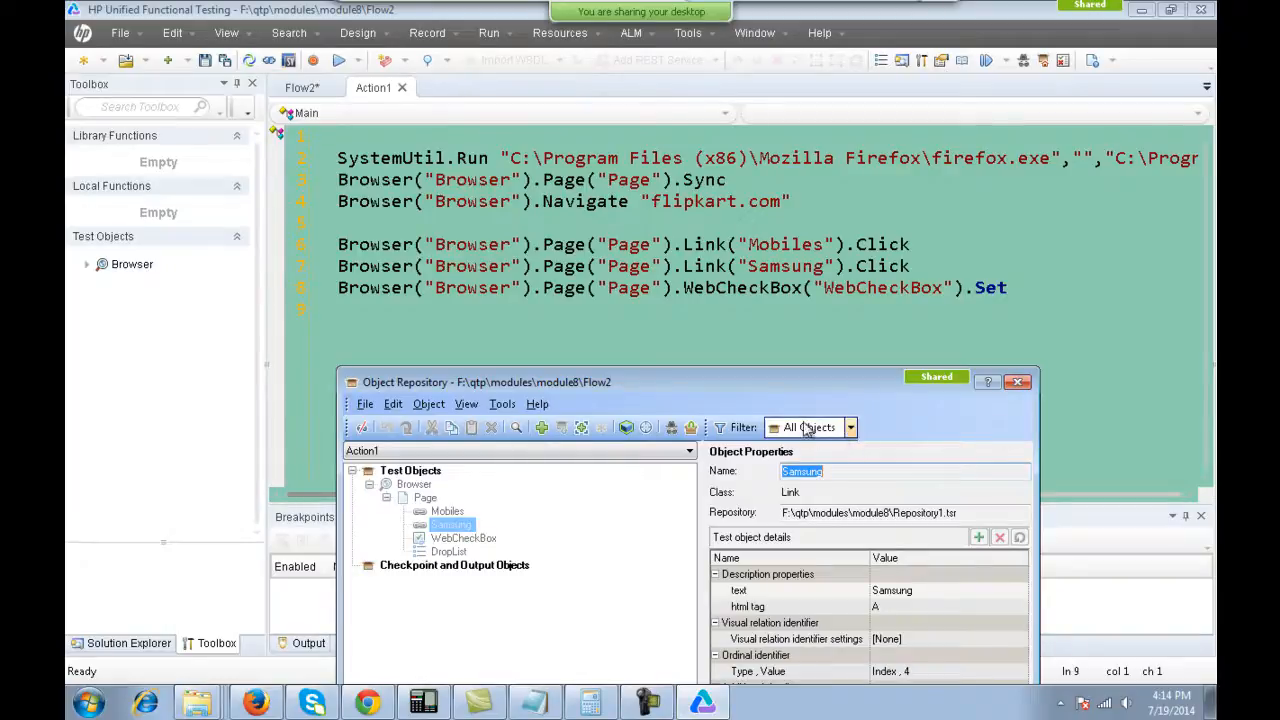
{"action": "left_click_drag", "start_coordinate": [765, 387], "coordinate": [775, 336]}
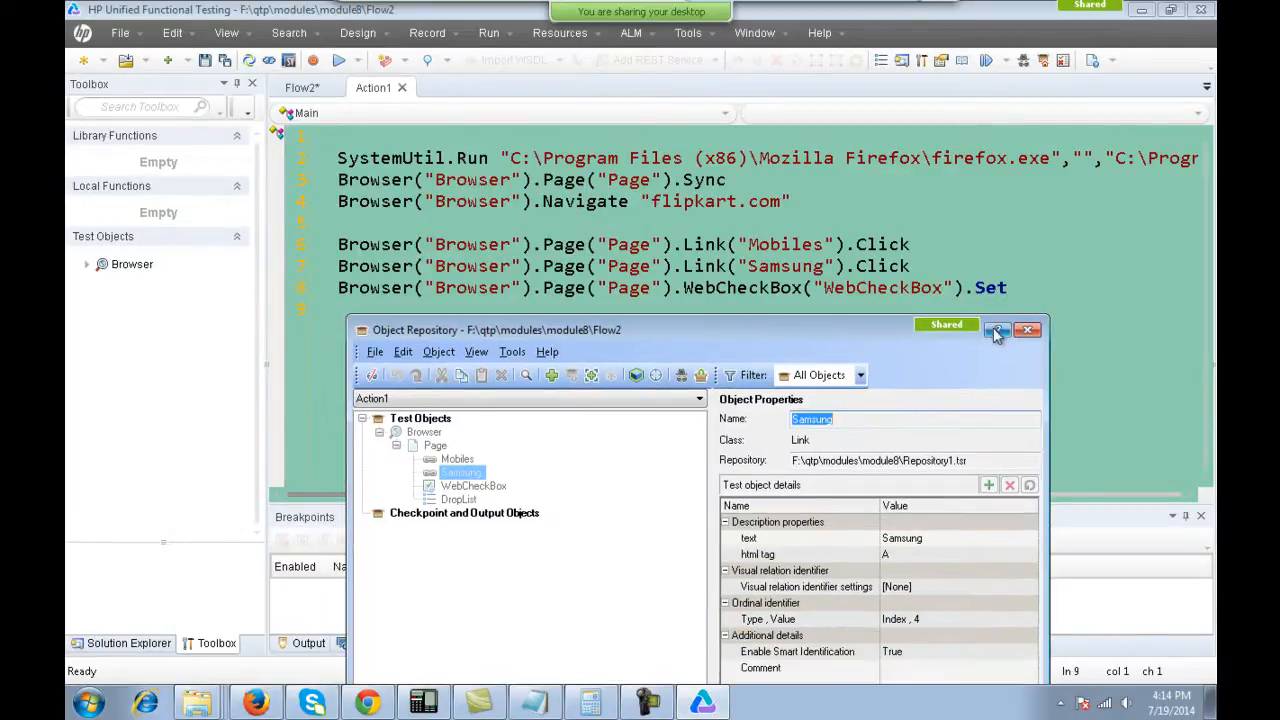
{"action": "left_click", "coordinate": [1027, 331]}
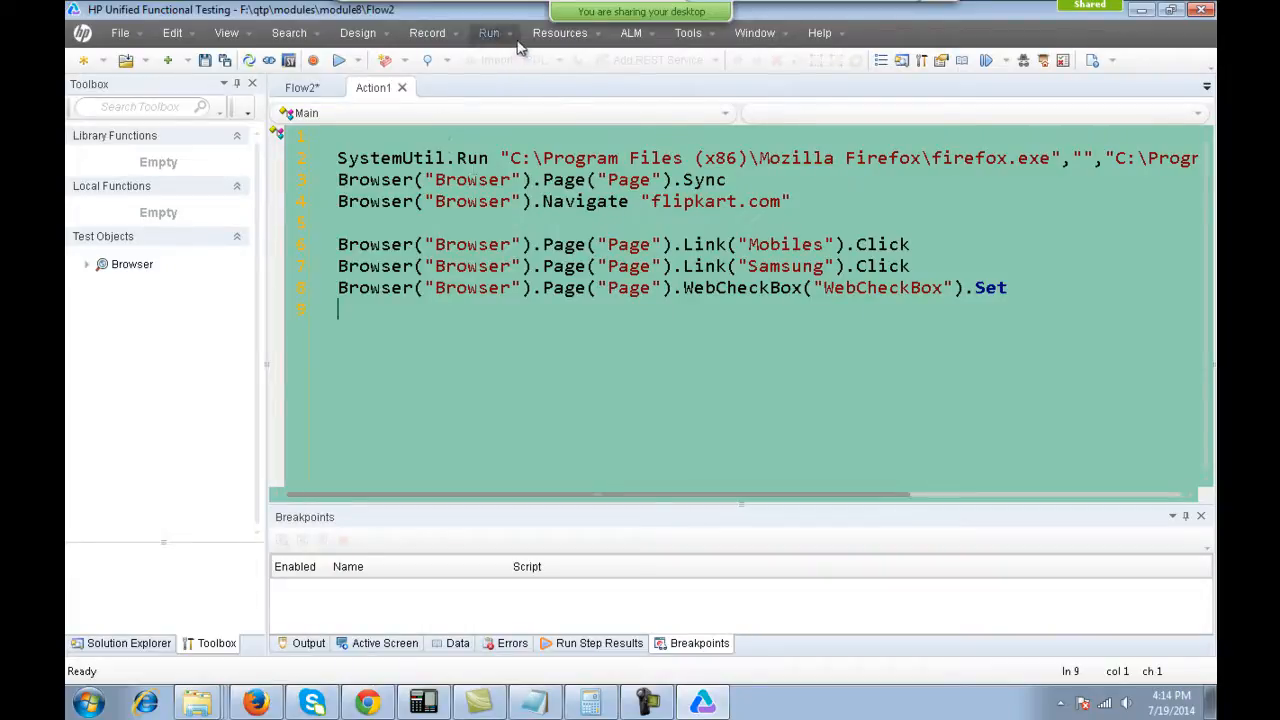
{"action": "left_click", "coordinate": [460, 42]}
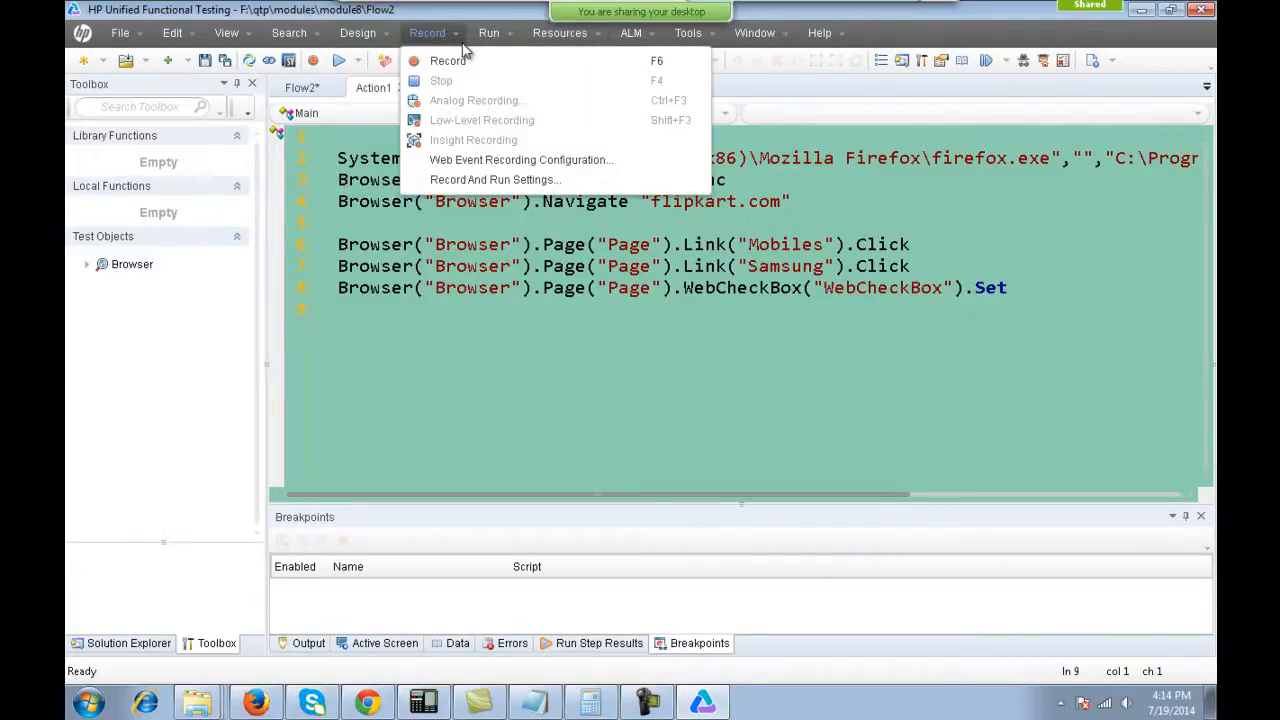
{"action": "mouse_move", "coordinate": [688, 40]}
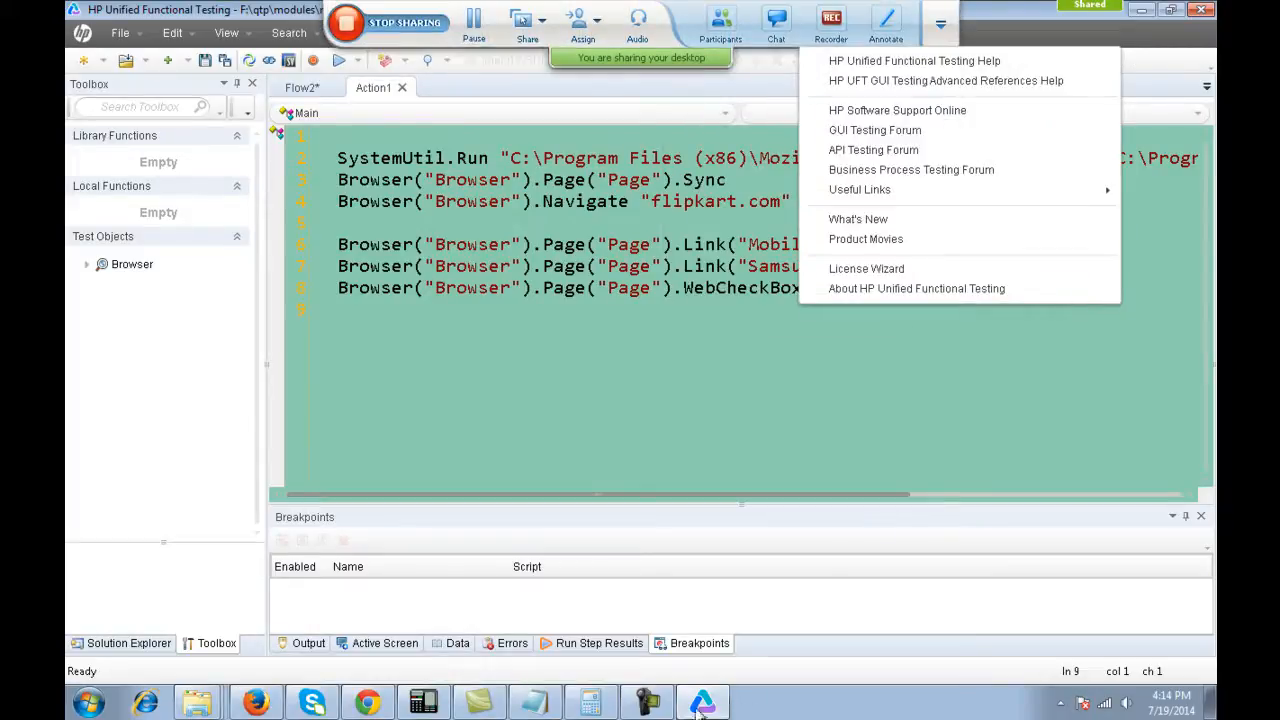
{"action": "left_click", "coordinate": [648, 703]}
{"action": "left_click", "coordinate": [1130, 617]}
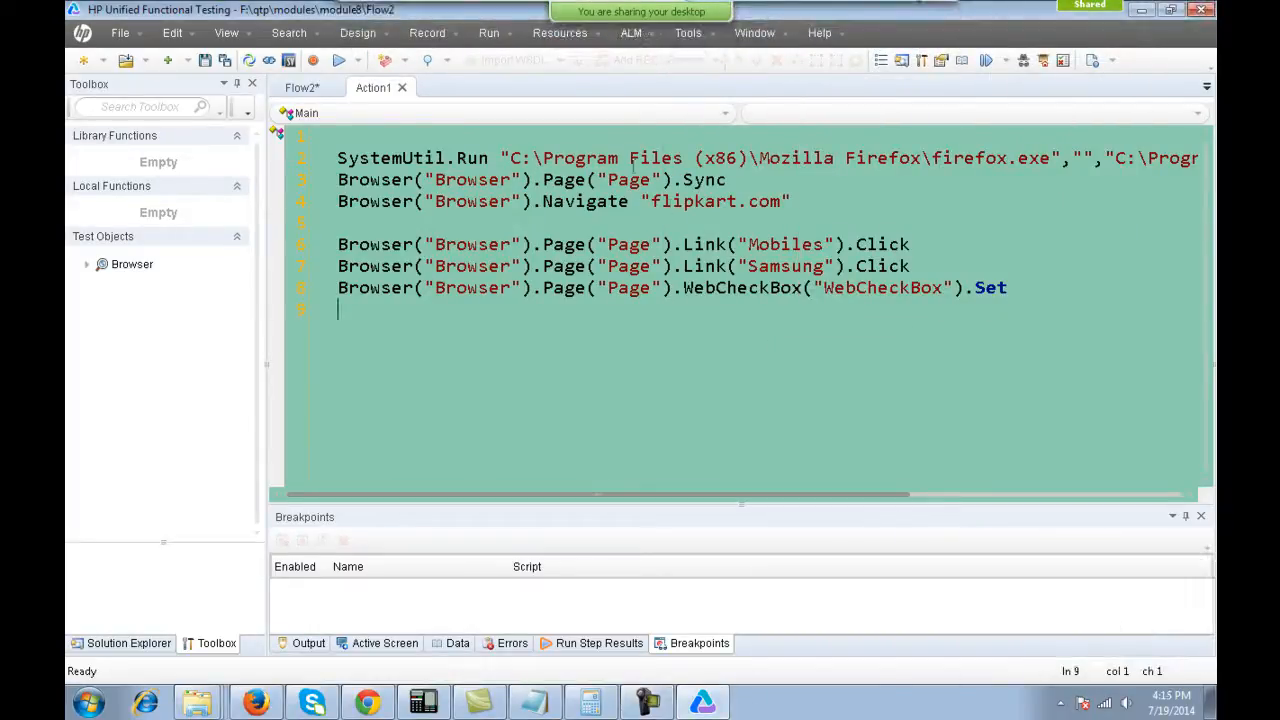
{"action": "left_click", "coordinate": [594, 34]}
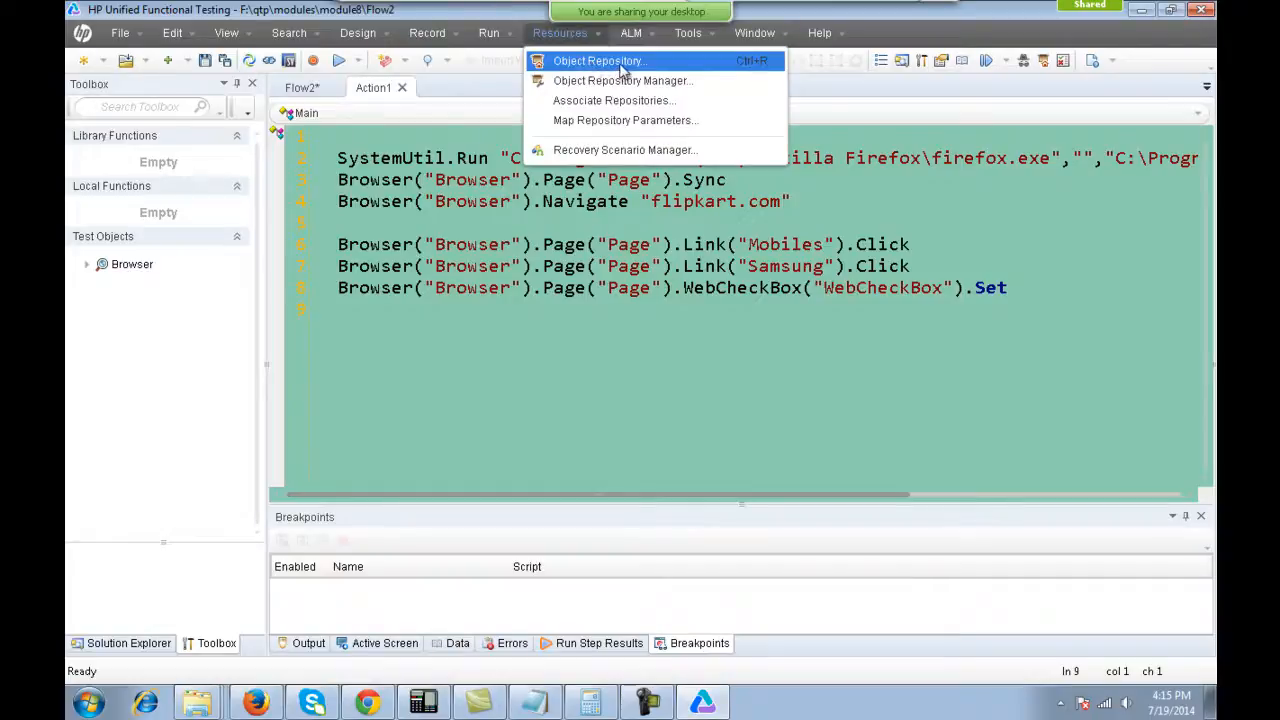
{"action": "left_click", "coordinate": [590, 63]}
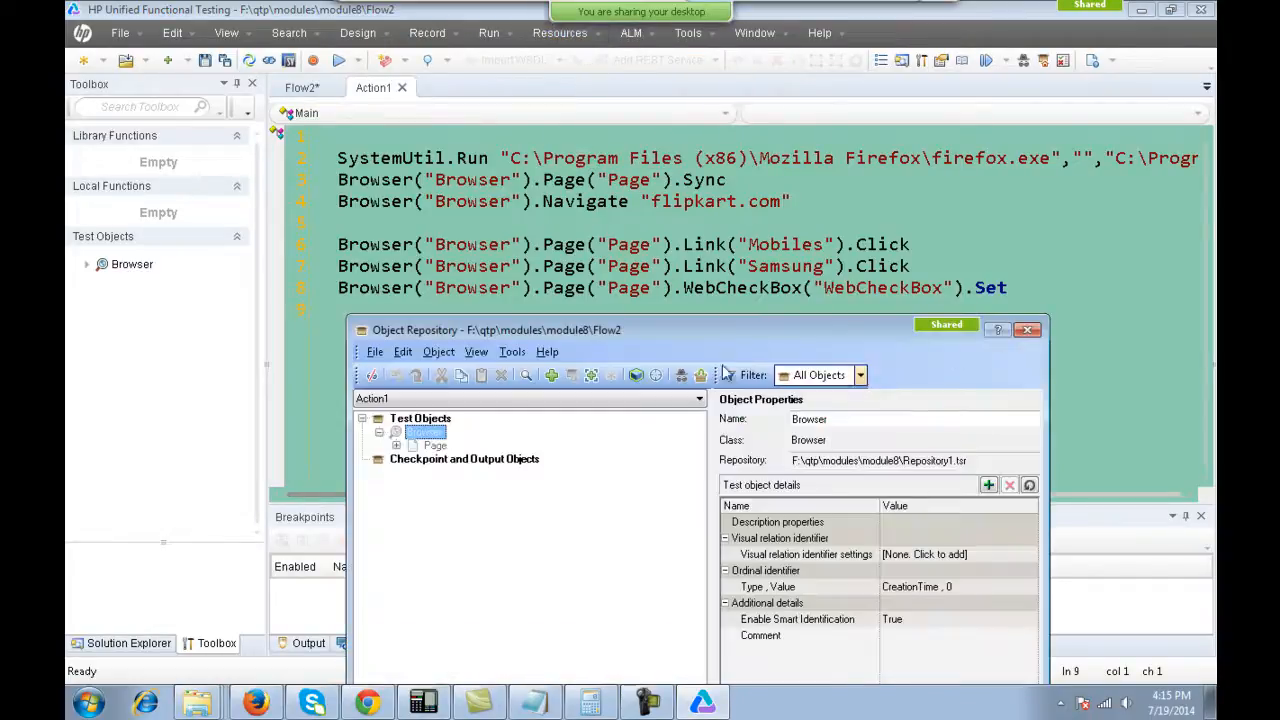
{"action": "left_click", "coordinate": [1027, 331]}
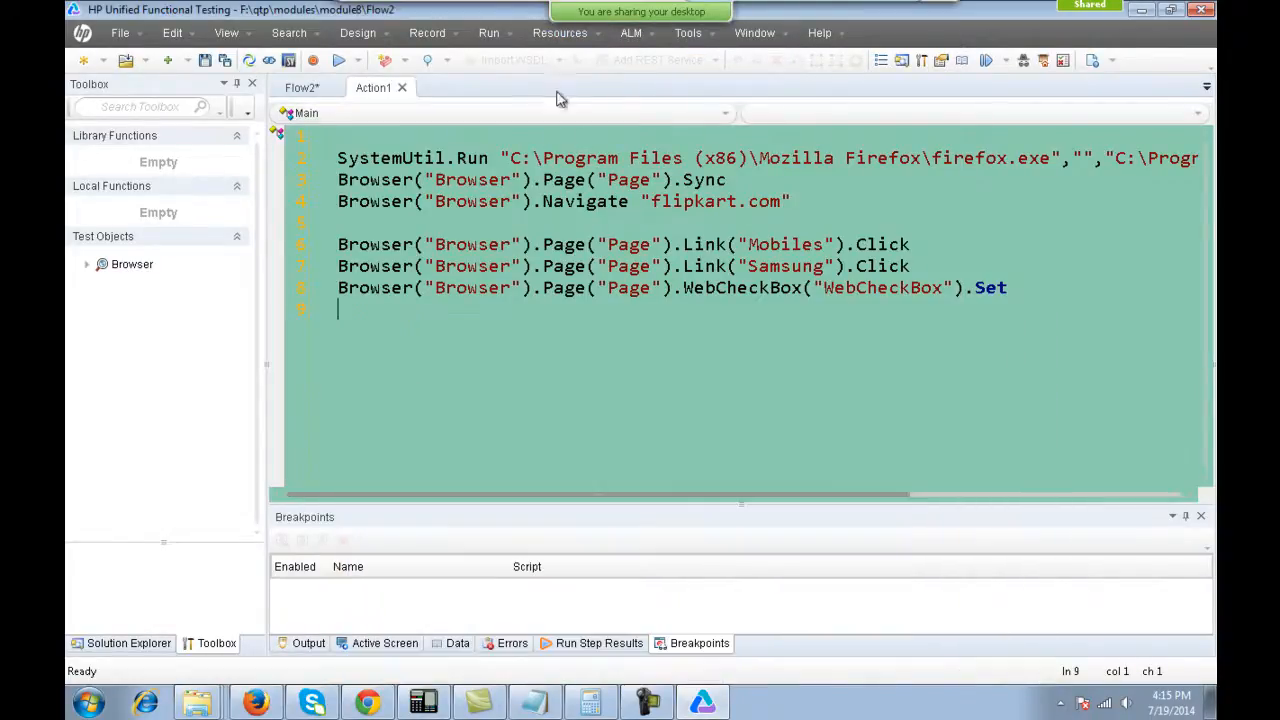
Open the Object Repository Manager in a maximized window.
{"action": "left_click", "coordinate": [594, 35]}
{"action": "left_click", "coordinate": [595, 82]}
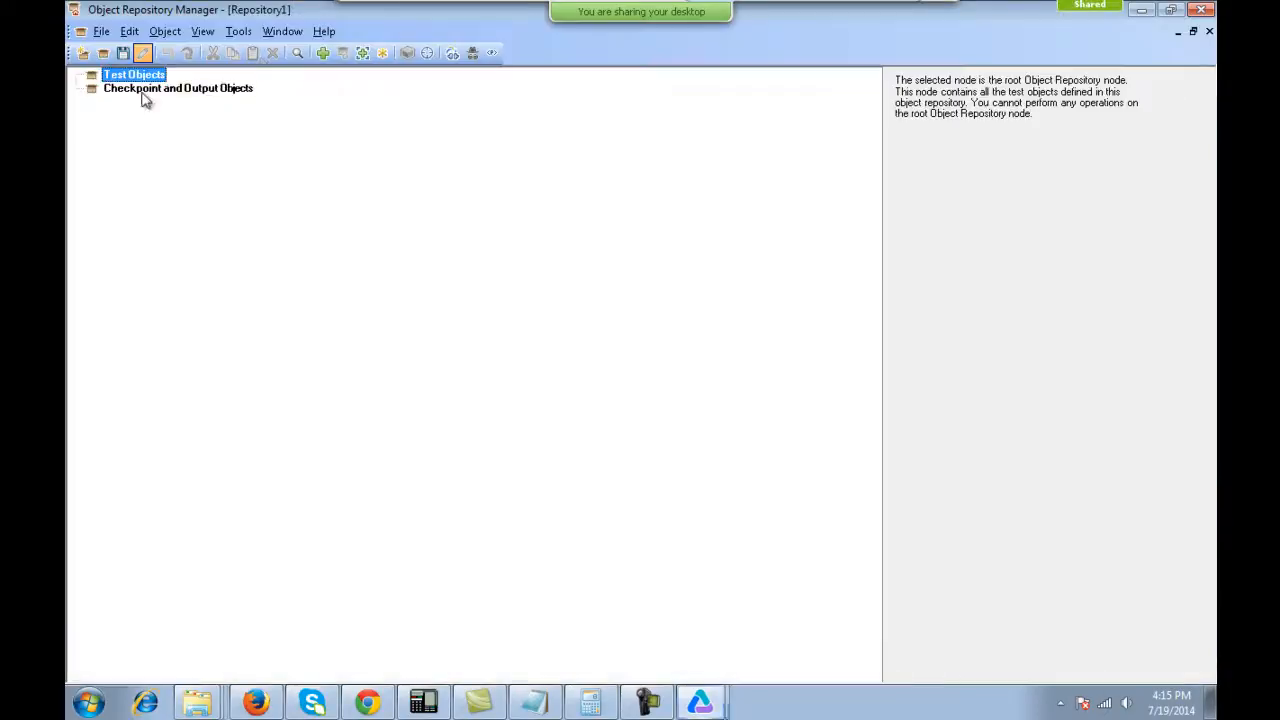
{"action": "left_click", "coordinate": [1170, 9]}
{"action": "left_click_drag", "start_coordinate": [120, 22], "coordinate": [495, 285]}
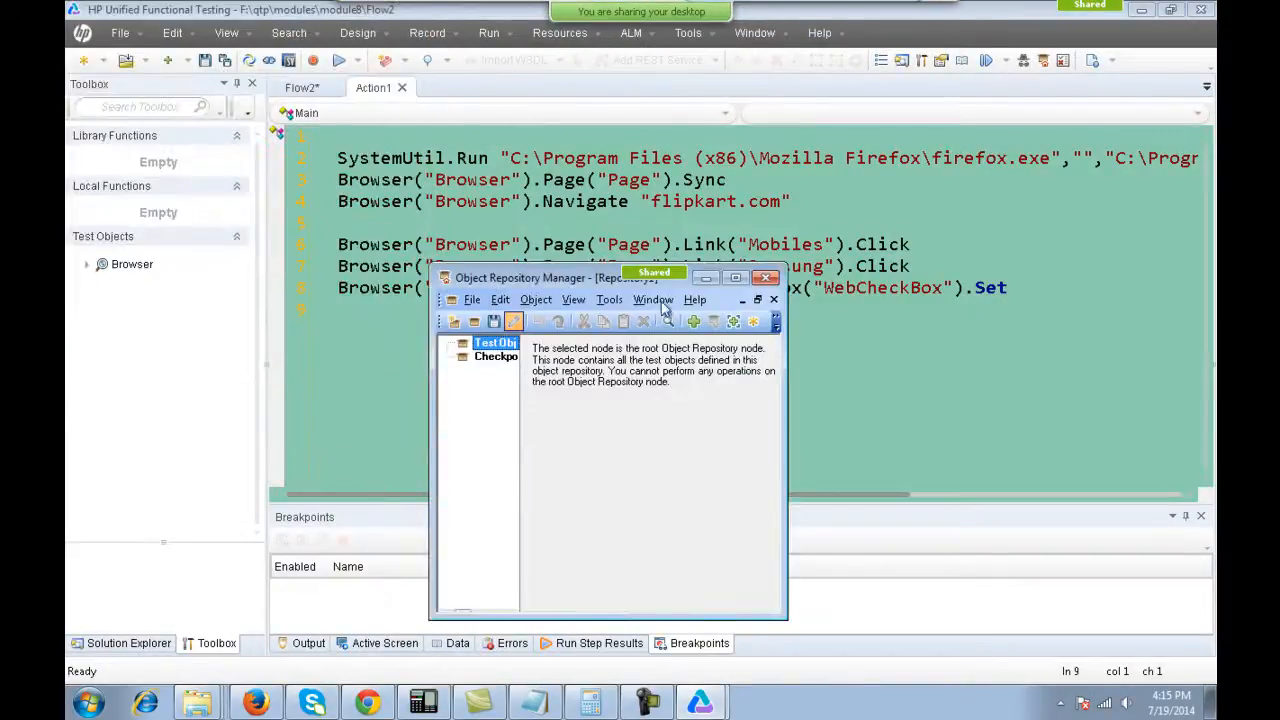
{"action": "double_click", "coordinate": [736, 282]}
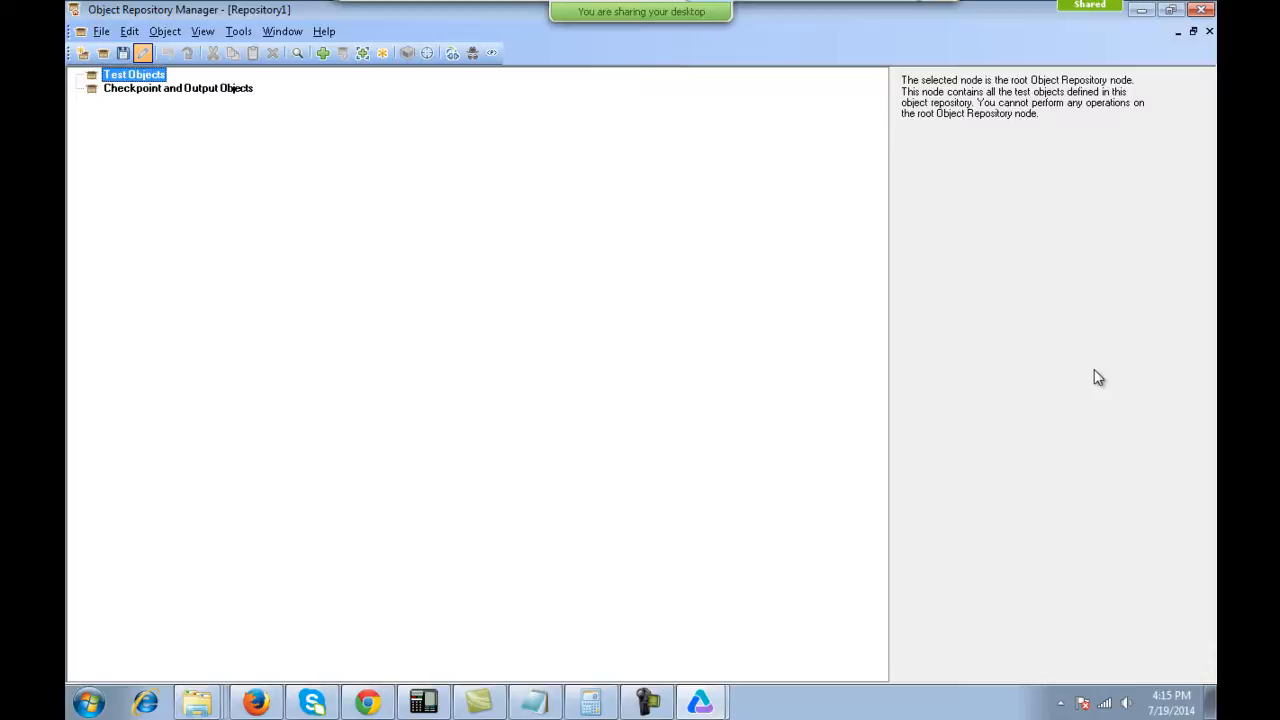
Open the shared repository Repository1.tsr from F:\qtp\modules\module8 and enable editing, with its Page node expanded.
{"action": "left_click", "coordinate": [100, 34]}
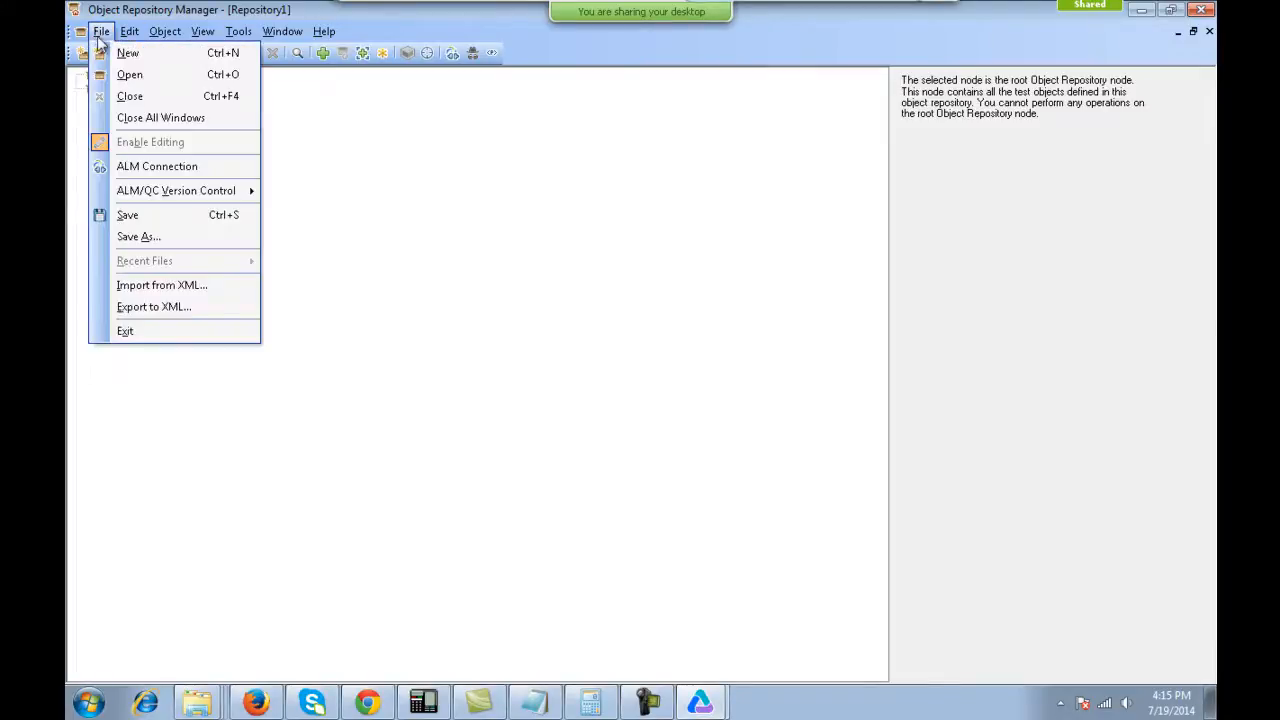
{"action": "left_click", "coordinate": [116, 76]}
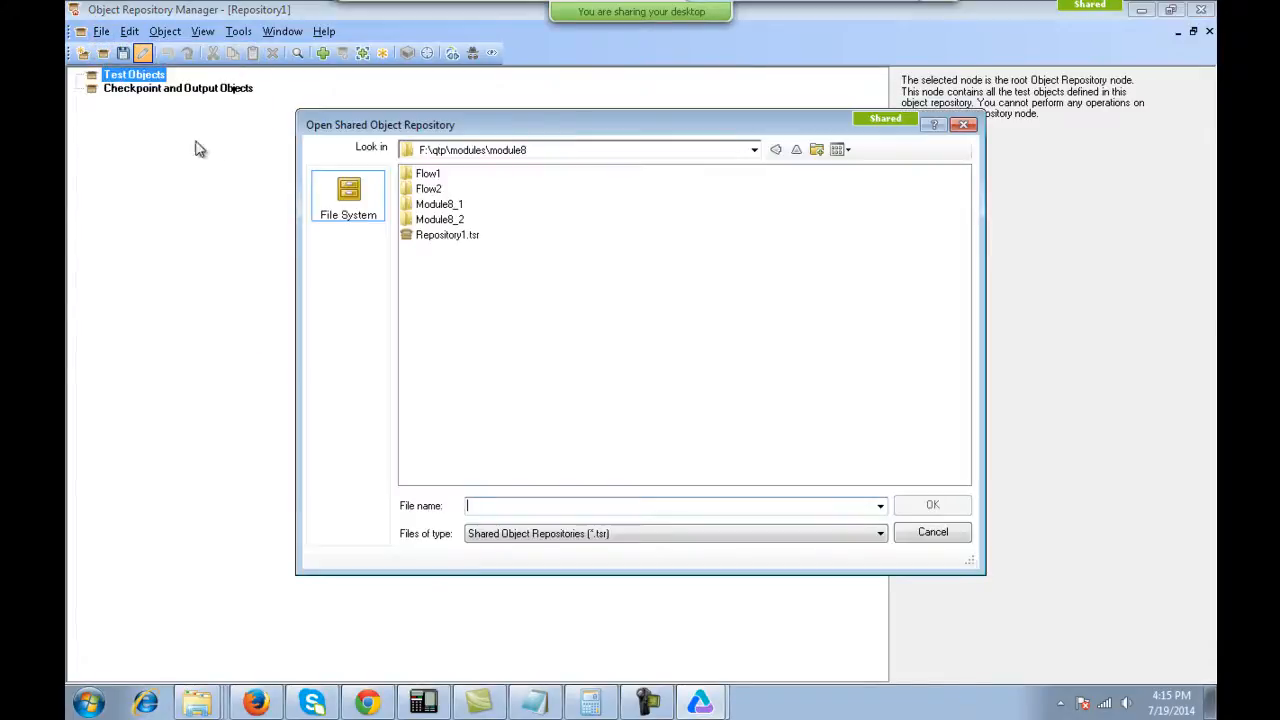
{"action": "double_click", "coordinate": [455, 241]}
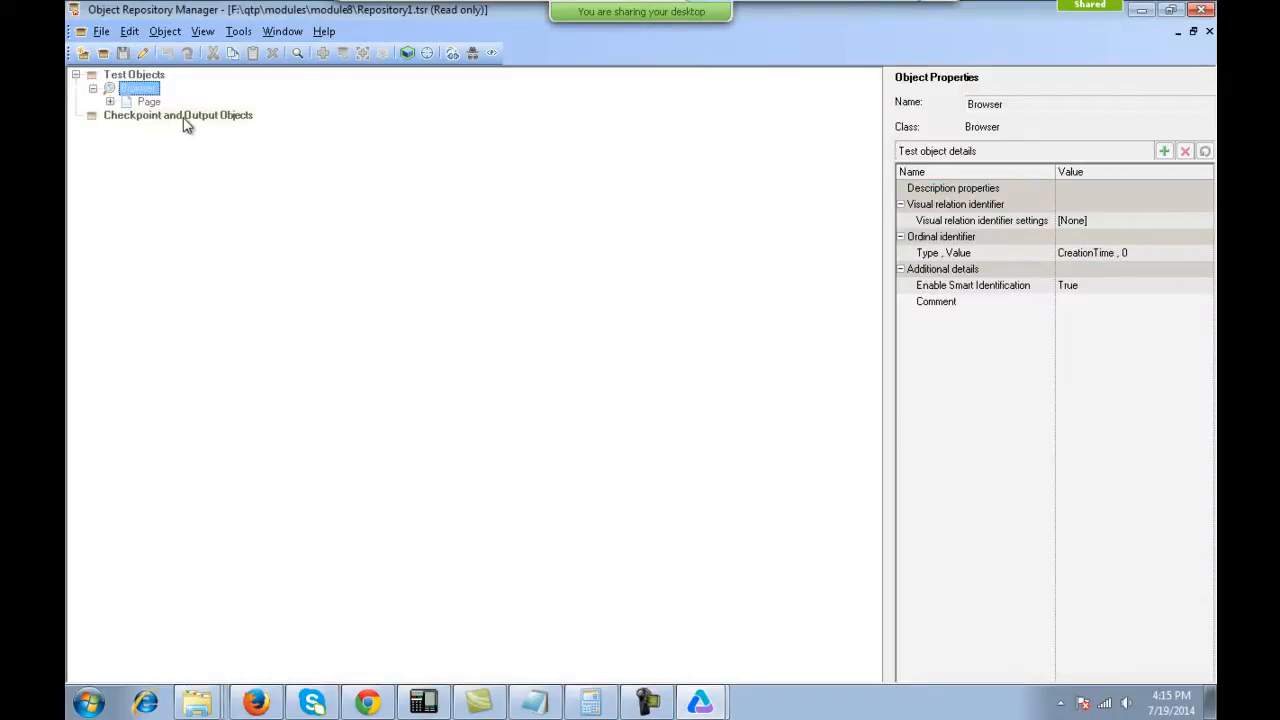
{"action": "left_click", "coordinate": [143, 55]}
{"action": "left_click", "coordinate": [110, 102]}
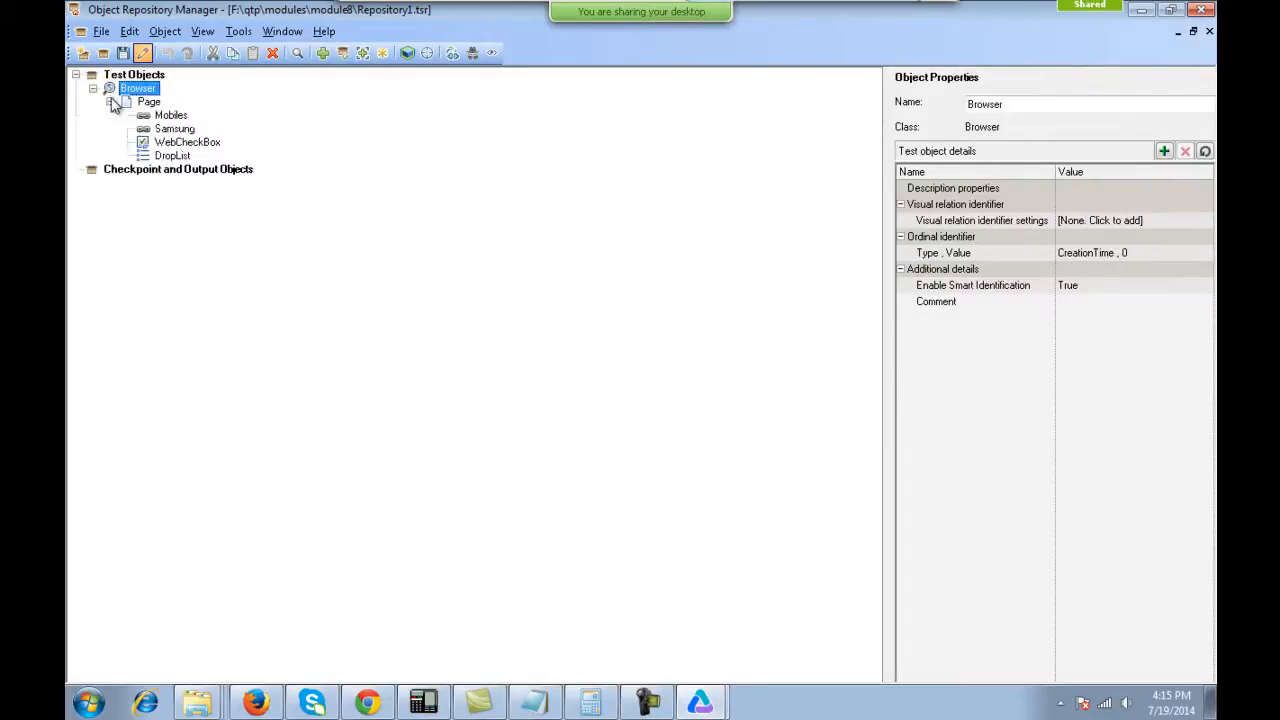
Restore the Object Repository Manager from full screen and reposition and widen its window so the Action1 script stays partly visible behind it.
{"action": "left_click", "coordinate": [1171, 10]}
{"action": "left_click_drag", "start_coordinate": [568, 282], "coordinate": [777, 262]}
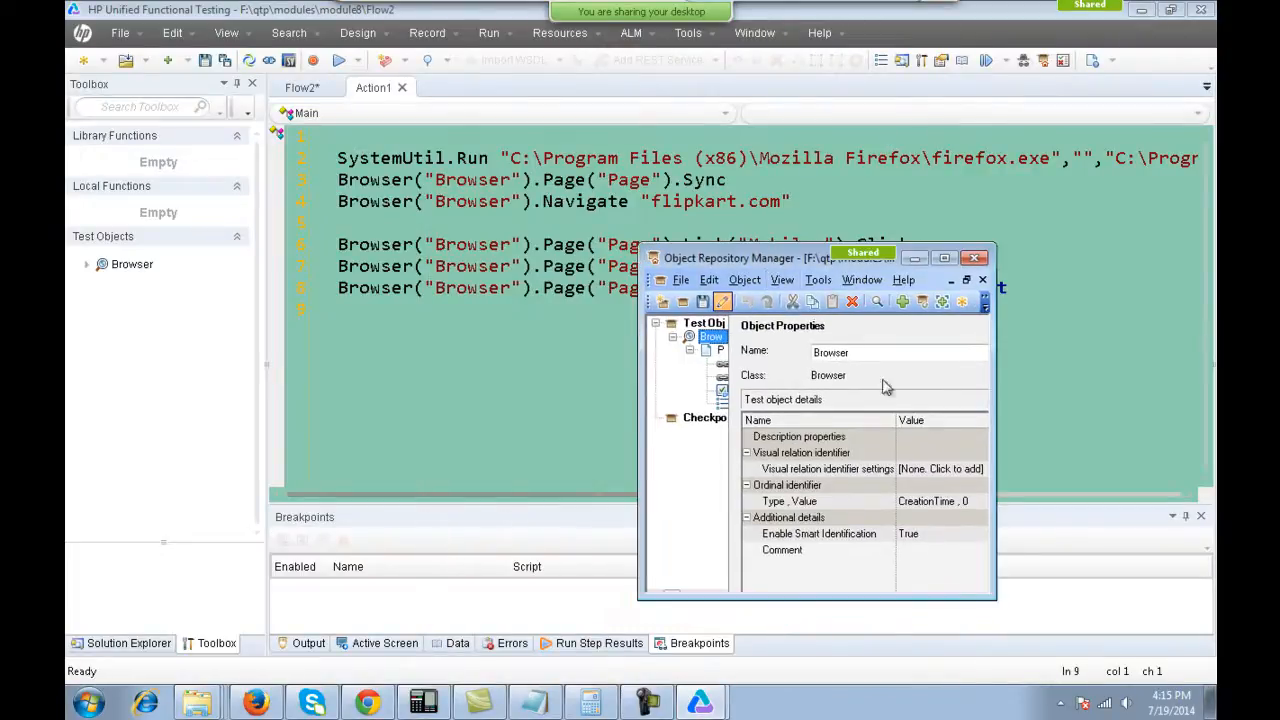
{"action": "left_click_drag", "start_coordinate": [997, 600], "coordinate": [1208, 688]}
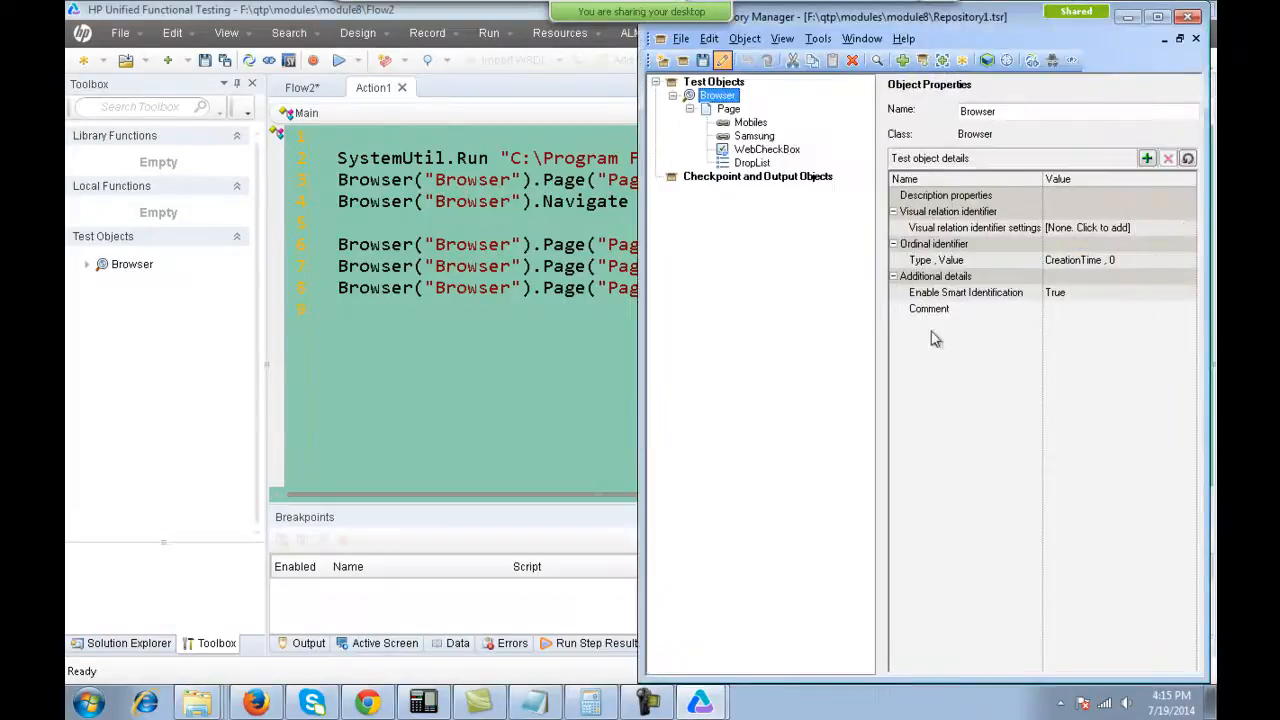
{"action": "left_click_drag", "start_coordinate": [882, 18], "coordinate": [540, 257]}
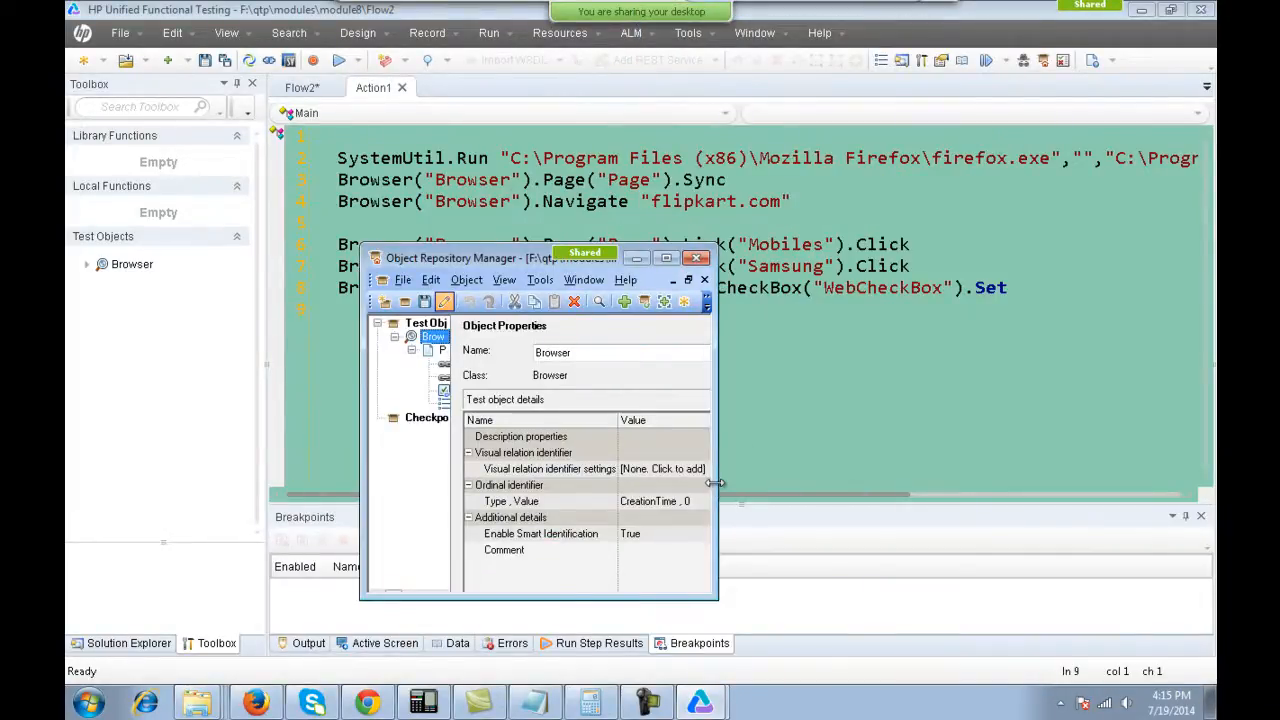
{"action": "left_click_drag", "start_coordinate": [716, 483], "coordinate": [1067, 483]}
Rename the Browser test object in the shared repository to MyBrowser.
{"action": "left_click", "coordinate": [891, 352]}
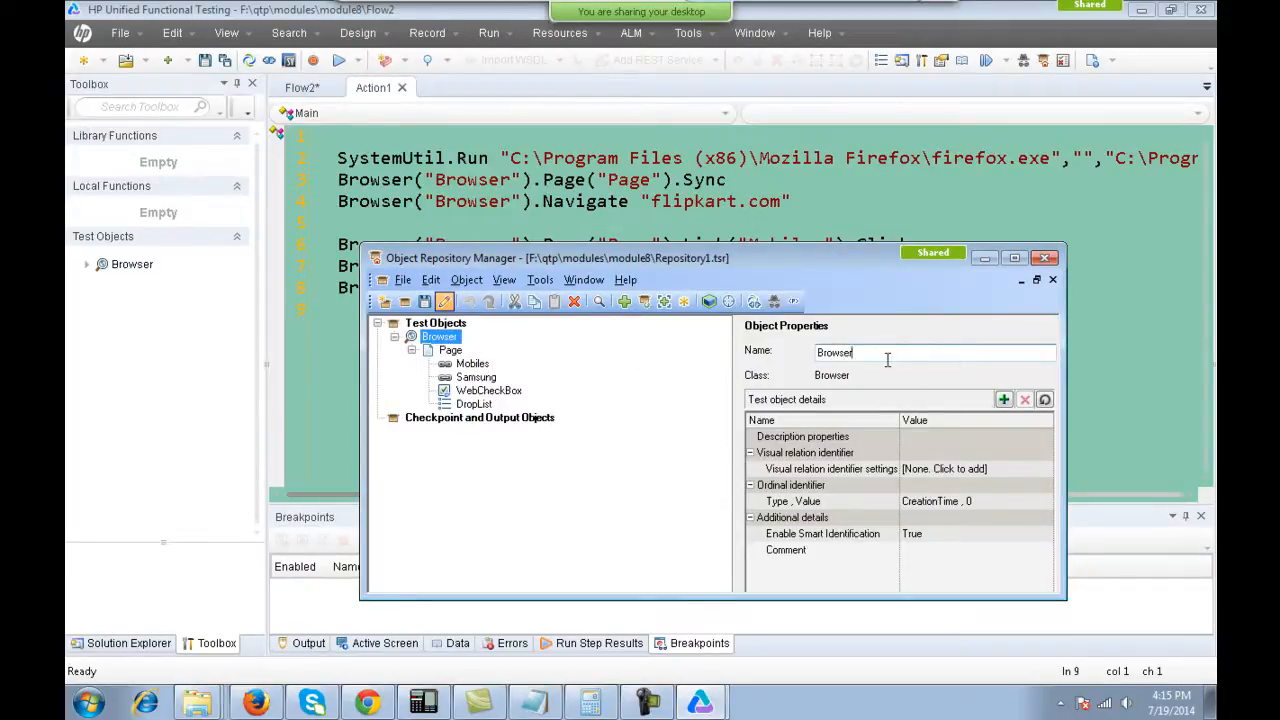
{"action": "double_click", "coordinate": [887, 359]}
{"action": "type", "text": "My"}
{"action": "key", "text": "Return"}
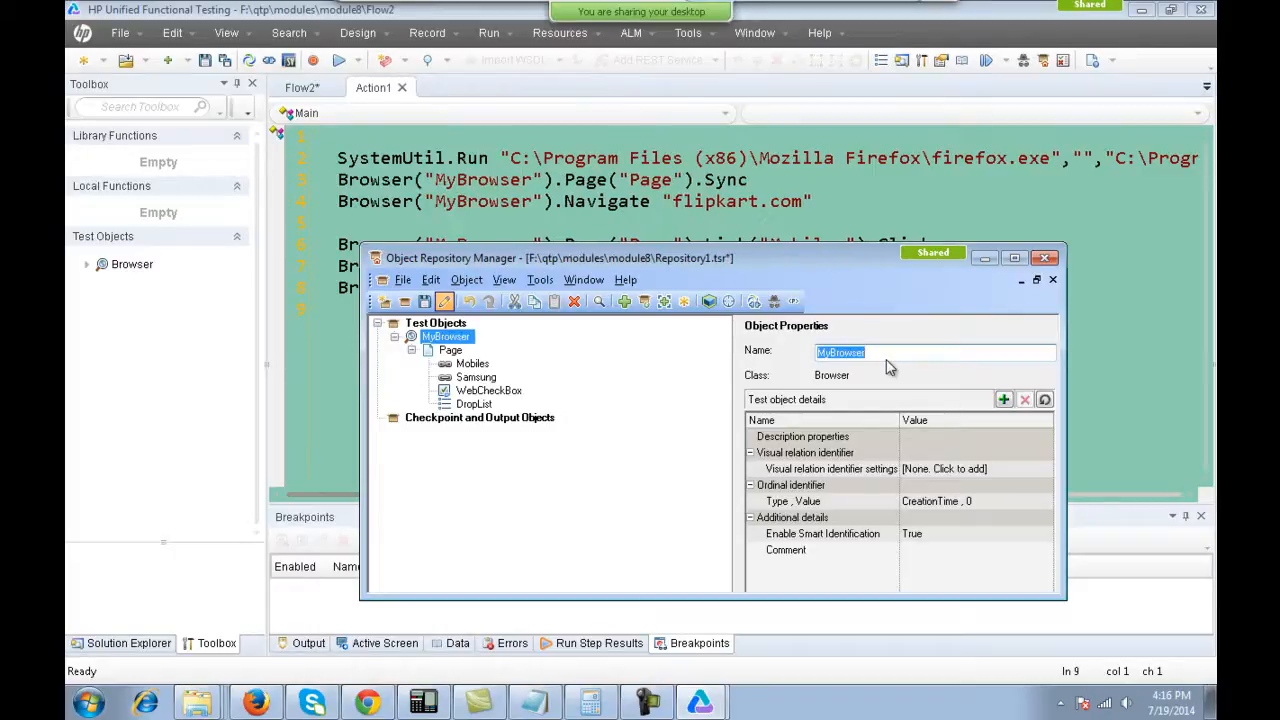
Save the shared repository Repository1.tsr and close the Object Repository Manager.
{"action": "left_click", "coordinate": [495, 182]}
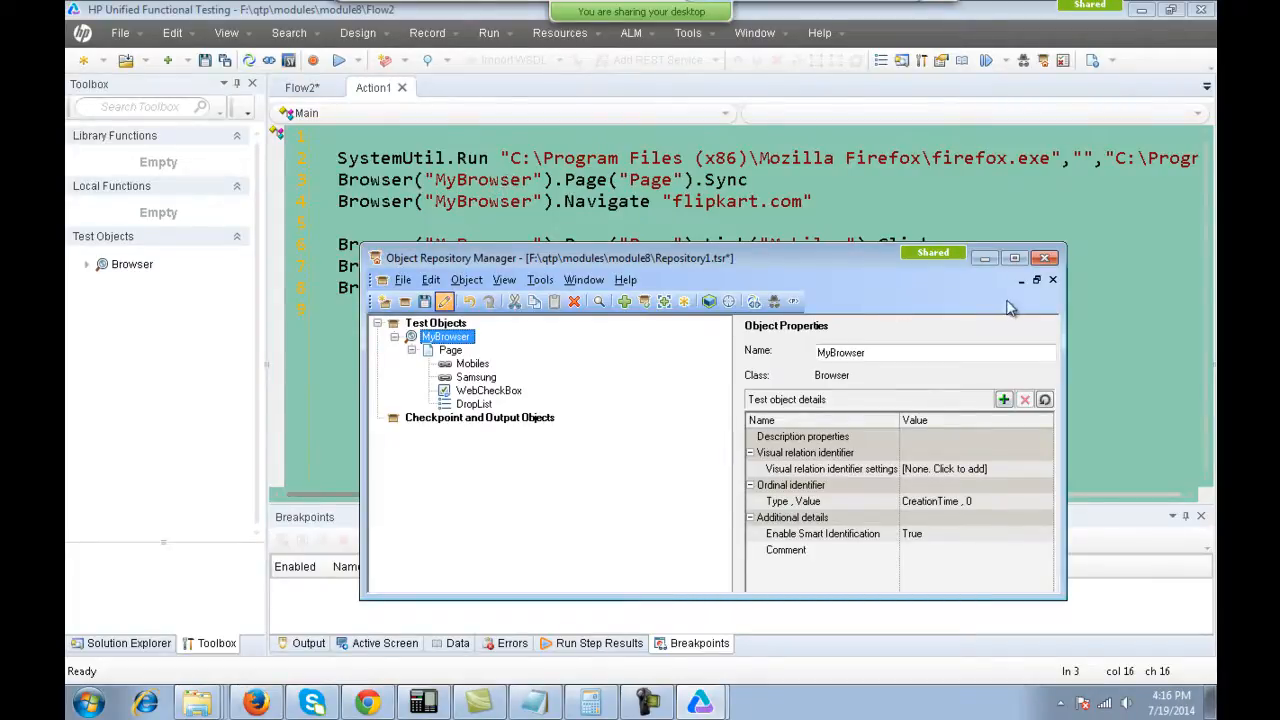
{"action": "left_click", "coordinate": [424, 301]}
{"action": "left_click", "coordinate": [1044, 258]}
Start annotating the screen and sketch a red box below the script with an arrow leading to a second, smaller box.
{"action": "mouse_move", "coordinate": [641, 12]}
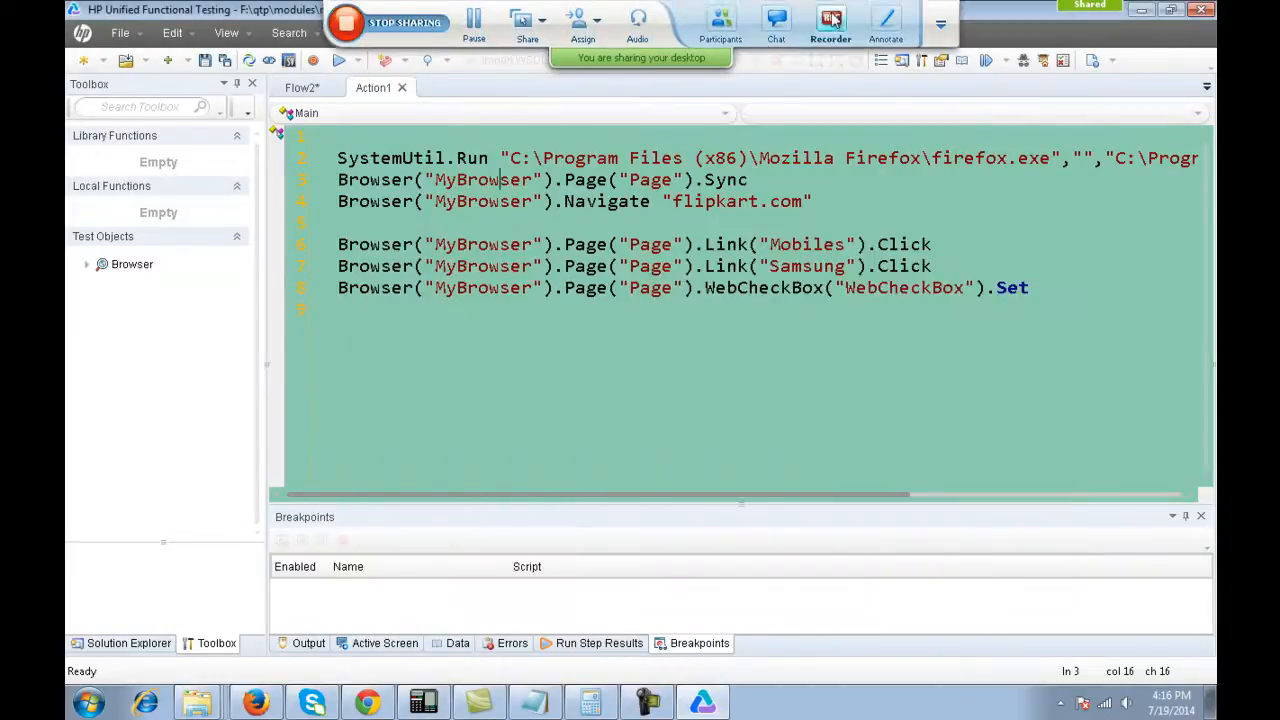
{"action": "left_click", "coordinate": [886, 25]}
{"action": "mouse_move", "coordinate": [355, 378]}
{"action": "left_mouse_down"}
{"action": "mouse_move", "coordinate": [340, 460]}
{"action": "mouse_move", "coordinate": [535, 358]}
{"action": "mouse_move", "coordinate": [354, 366]}
{"action": "left_mouse_up"}
{"action": "mouse_move", "coordinate": [728, 545]}
{"action": "left_mouse_down"}
{"action": "mouse_move", "coordinate": [826, 629]}
{"action": "mouse_move", "coordinate": [858, 530]}
{"action": "mouse_move", "coordinate": [724, 533]}
{"action": "left_mouse_up"}
{"action": "mouse_move", "coordinate": [508, 464]}
{"action": "left_mouse_down"}
{"action": "mouse_move", "coordinate": [514, 578]}
{"action": "mouse_move", "coordinate": [718, 572]}
{"action": "mouse_move", "coordinate": [686, 606]}
{"action": "left_mouse_up"}
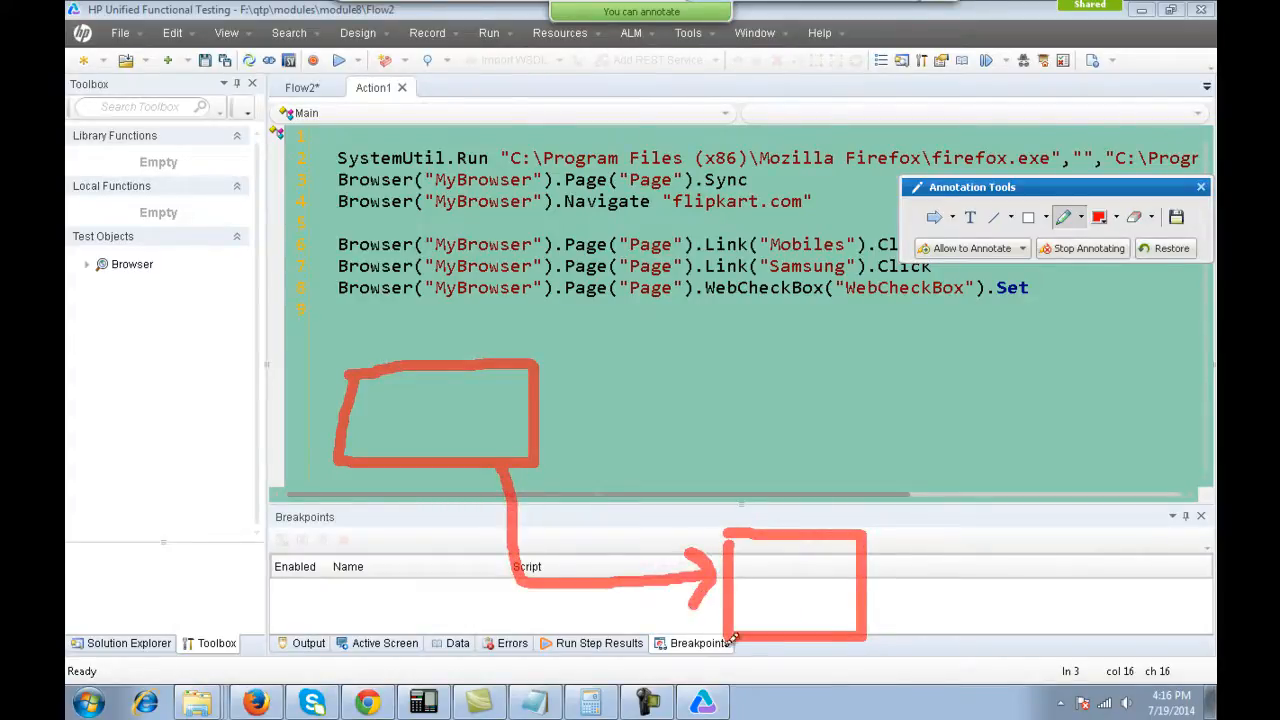
Add a rounded shape labelled ORM to the annotation diagram and draw a thin arrow from it to the smaller box.
{"action": "mouse_move", "coordinate": [1093, 490]}
{"action": "left_mouse_down"}
{"action": "mouse_move", "coordinate": [1052, 493]}
{"action": "mouse_move", "coordinate": [1122, 590]}
{"action": "mouse_move", "coordinate": [1100, 494]}
{"action": "left_mouse_up"}
{"action": "left_click", "coordinate": [970, 217]}
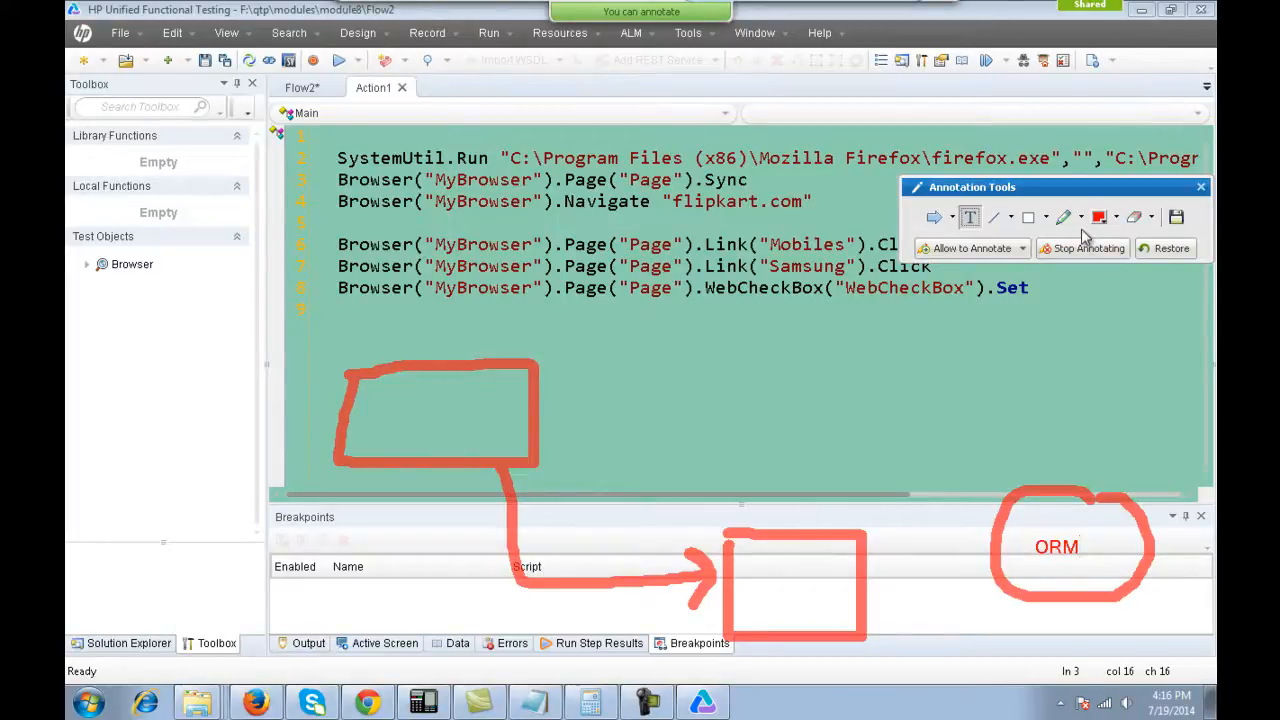
{"action": "left_click", "coordinate": [1064, 217]}
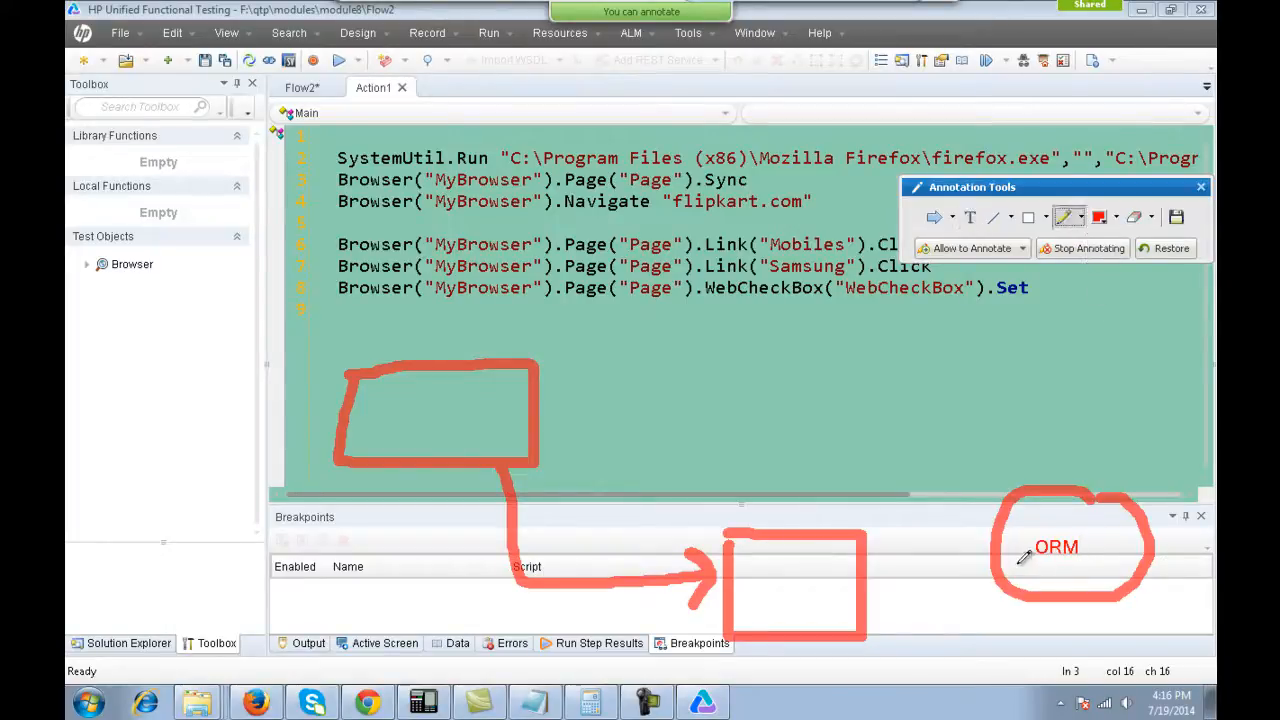
{"action": "left_click_drag", "start_coordinate": [1016, 549], "coordinate": [866, 579]}
{"action": "left_click_drag", "start_coordinate": [843, 592], "coordinate": [868, 602]}
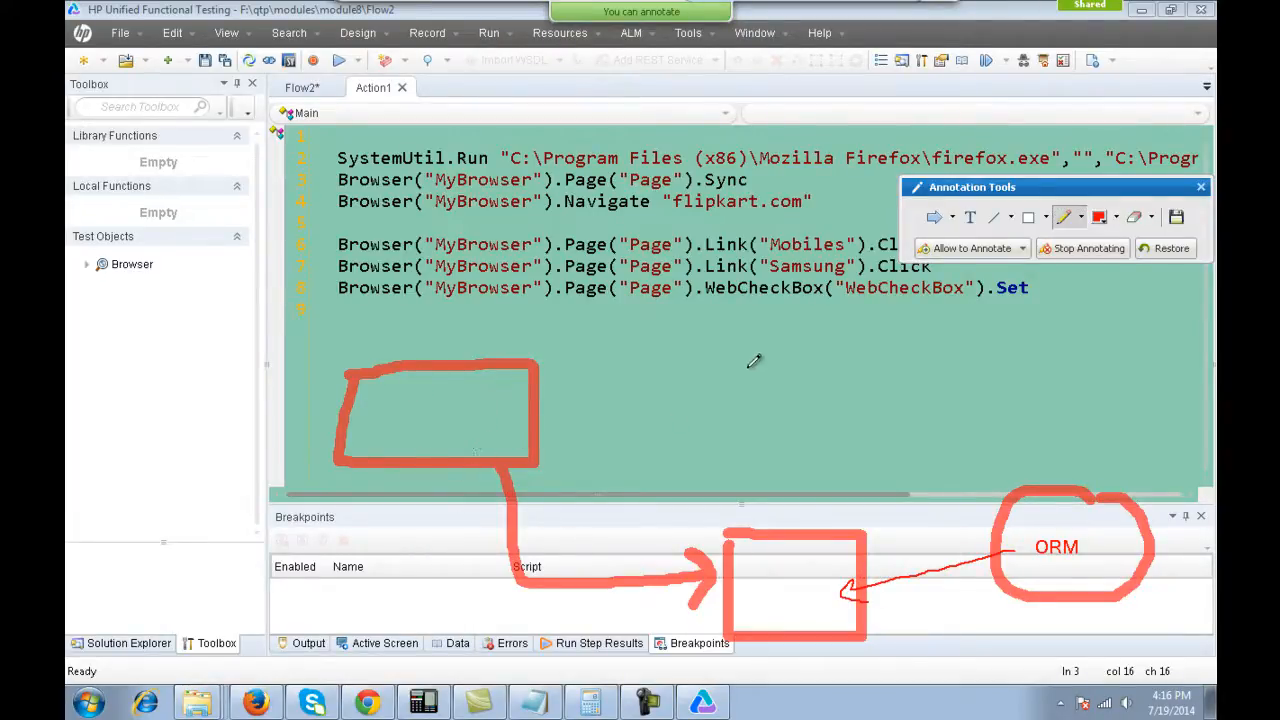
Draw two more boxes with arrows to them from the smaller box, and close the annotation tools.
{"action": "mouse_move", "coordinate": [650, 352]}
{"action": "left_mouse_down"}
{"action": "mouse_move", "coordinate": [654, 434]}
{"action": "mouse_move", "coordinate": [850, 462]}
{"action": "mouse_move", "coordinate": [735, 346]}
{"action": "mouse_move", "coordinate": [660, 350]}
{"action": "left_mouse_up"}
{"action": "left_click_drag", "start_coordinate": [762, 536], "coordinate": [758, 482]}
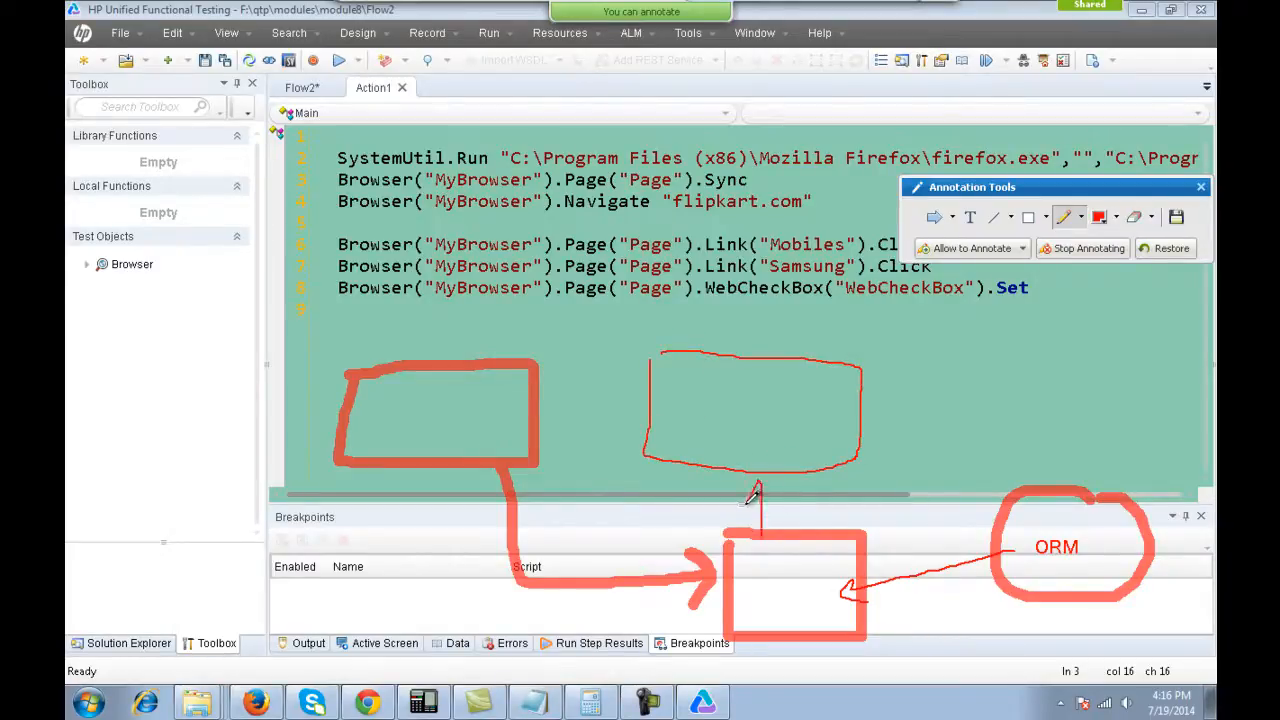
{"action": "mouse_move", "coordinate": [916, 352]}
{"action": "left_mouse_down"}
{"action": "mouse_move", "coordinate": [1104, 436]}
{"action": "mouse_move", "coordinate": [914, 352]}
{"action": "left_mouse_up"}
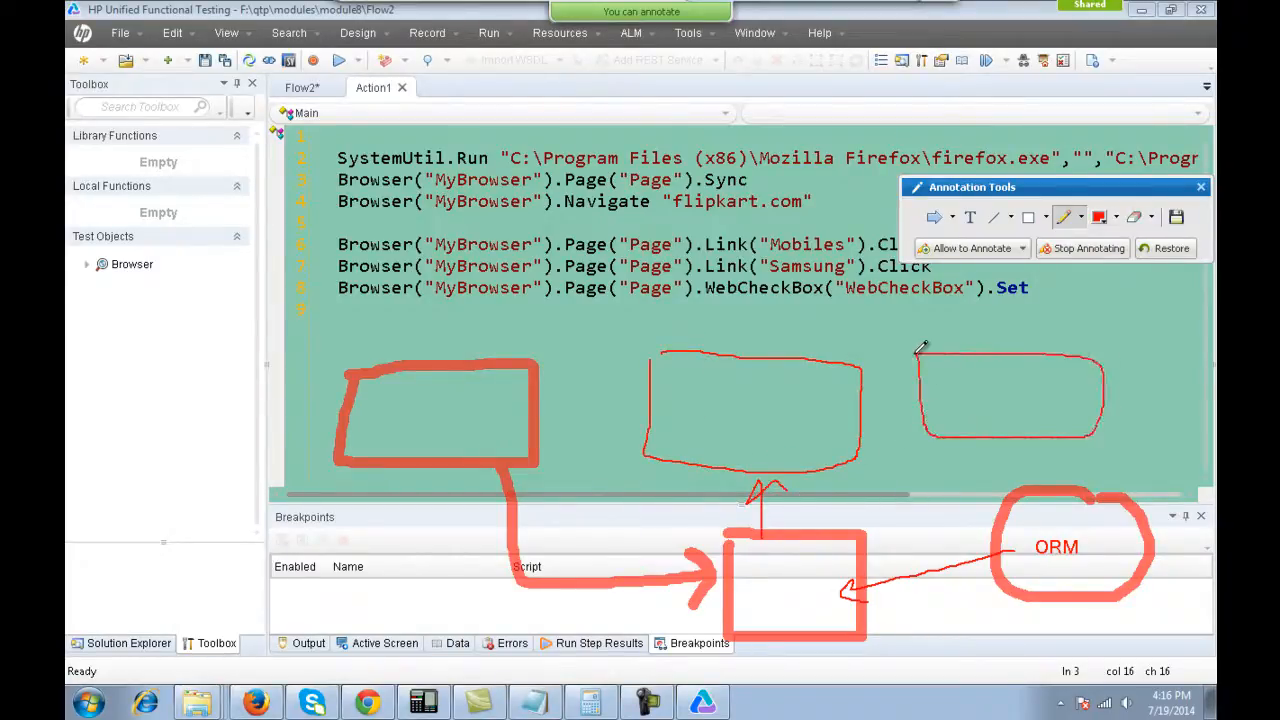
{"action": "mouse_move", "coordinate": [860, 527]}
{"action": "left_mouse_down"}
{"action": "mouse_move", "coordinate": [918, 452]}
{"action": "mouse_move", "coordinate": [950, 482]}
{"action": "left_mouse_up"}
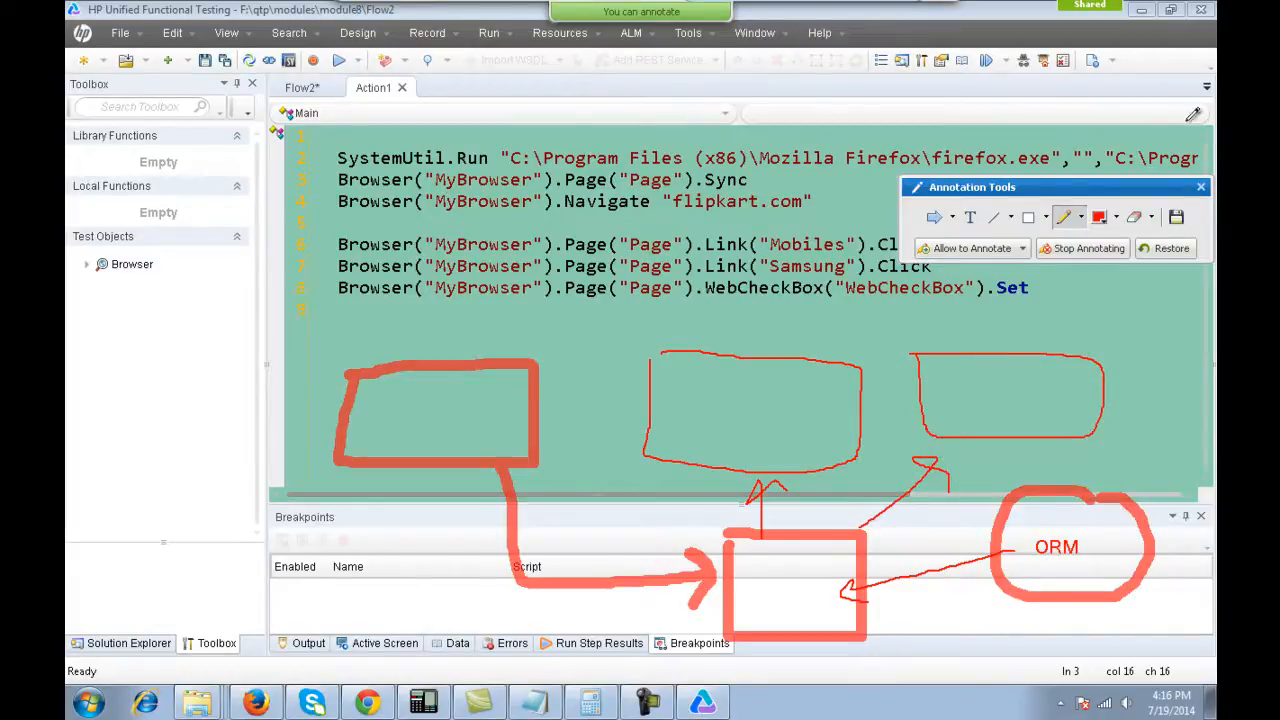
{"action": "left_click", "coordinate": [1201, 187]}
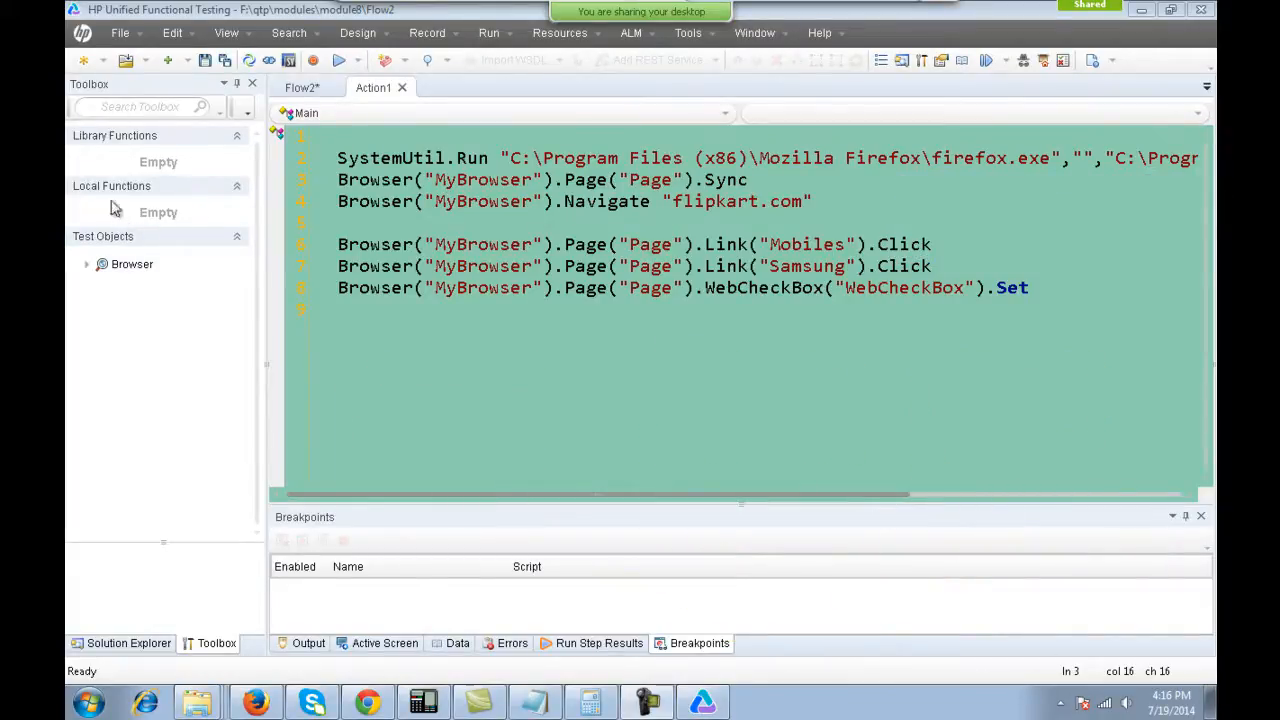
Show the solution's contents and save the Flow2 test.
{"action": "left_click", "coordinate": [130, 643]}
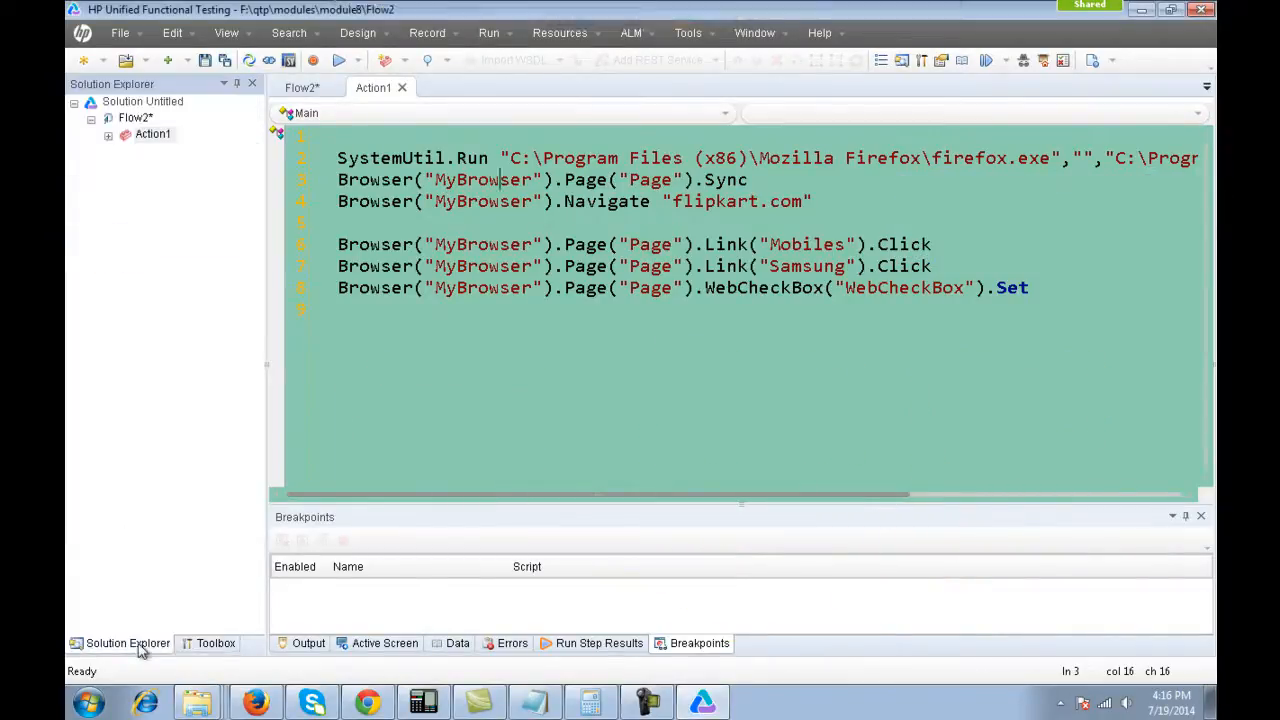
{"action": "left_click", "coordinate": [142, 121]}
{"action": "key", "text": "ctrl+s"}
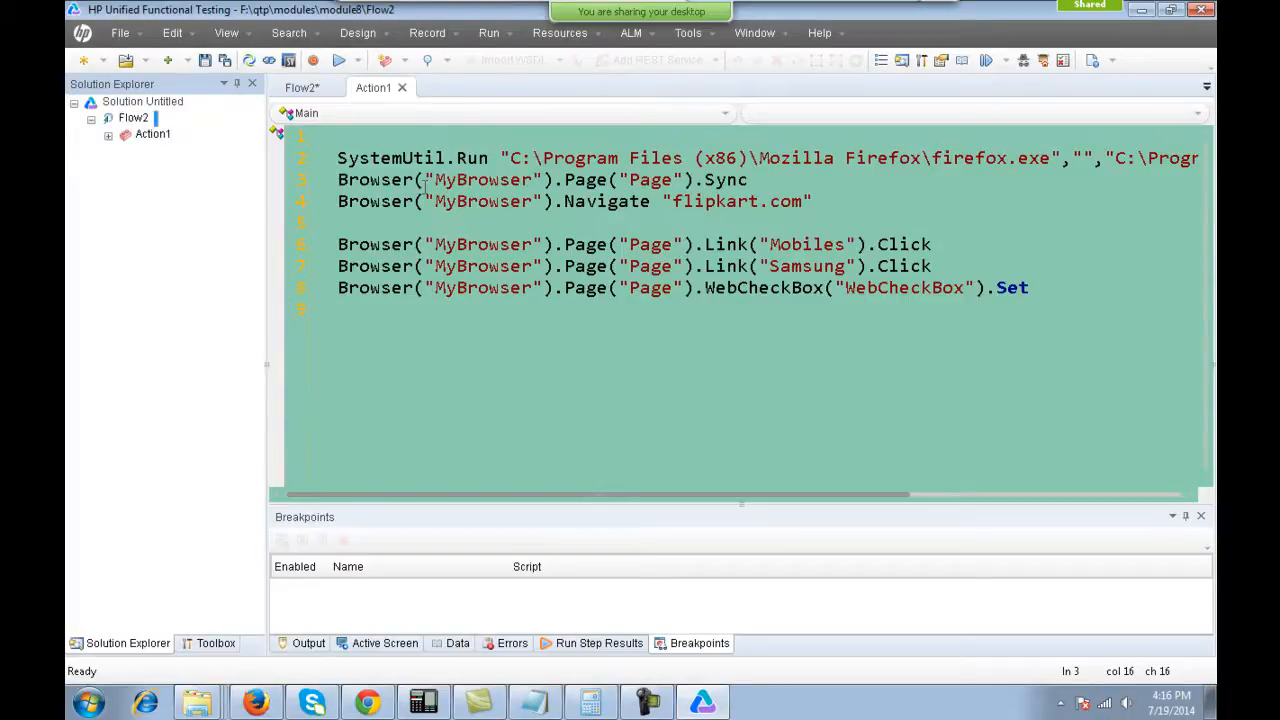
Open the recently used test Flow1 from module8 and display its Action1 script.
{"action": "left_click", "coordinate": [139, 37]}
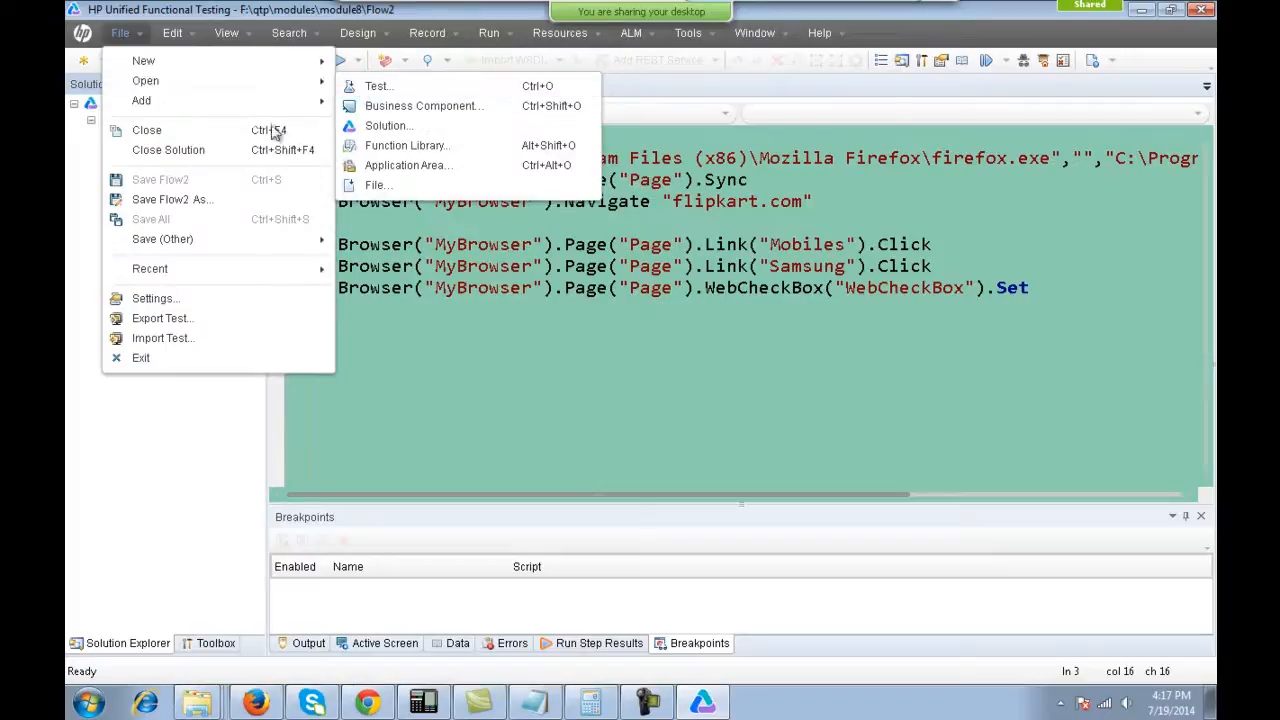
{"action": "mouse_move", "coordinate": [180, 268]}
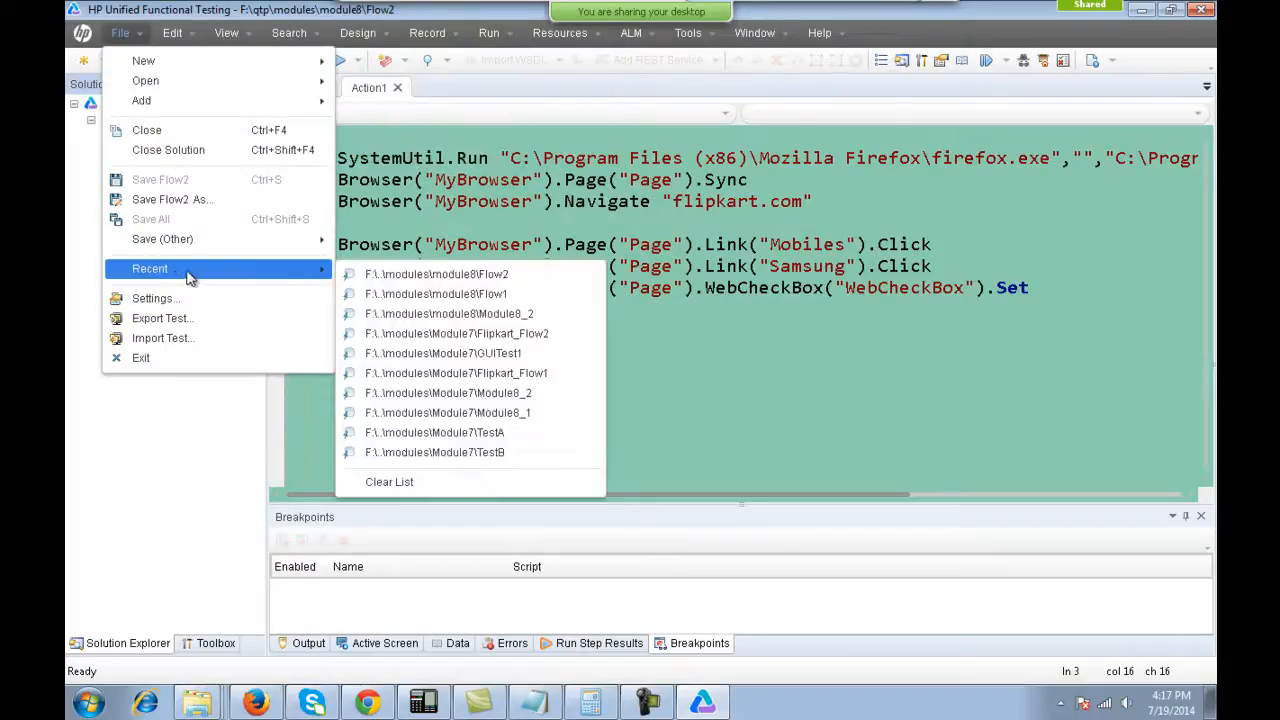
{"action": "left_click", "coordinate": [413, 294]}
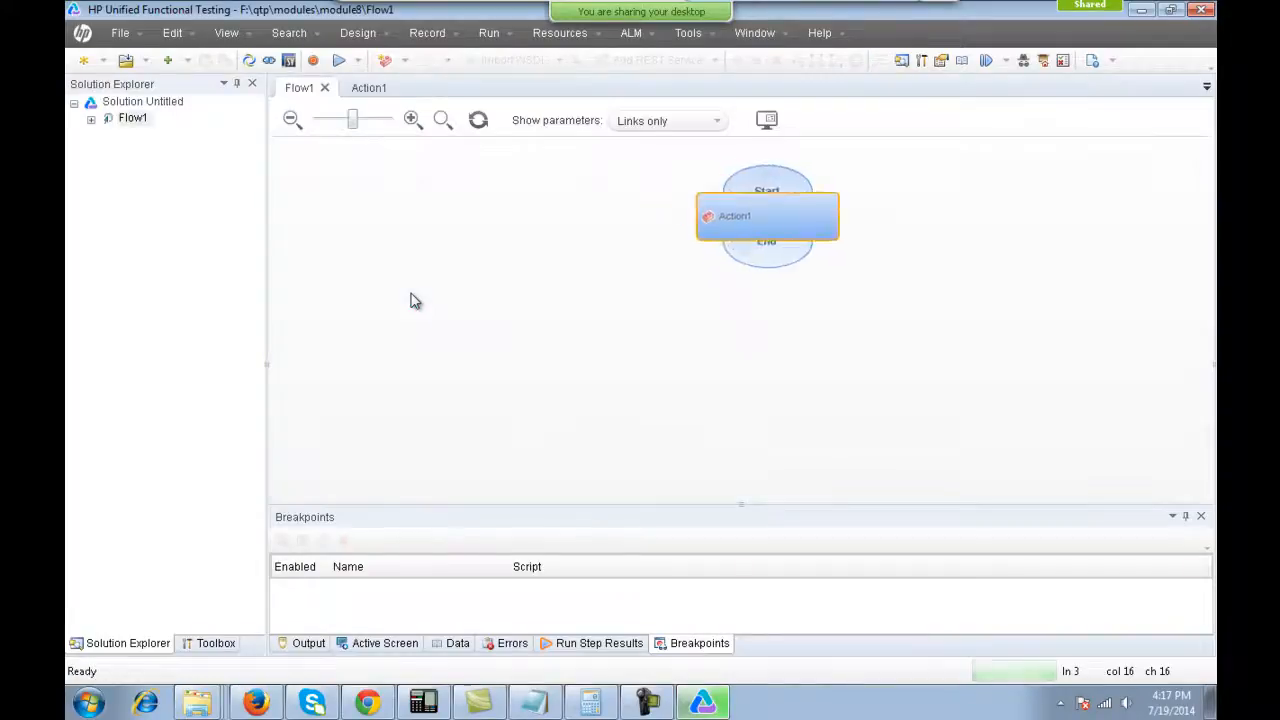
{"action": "left_click", "coordinate": [360, 89]}
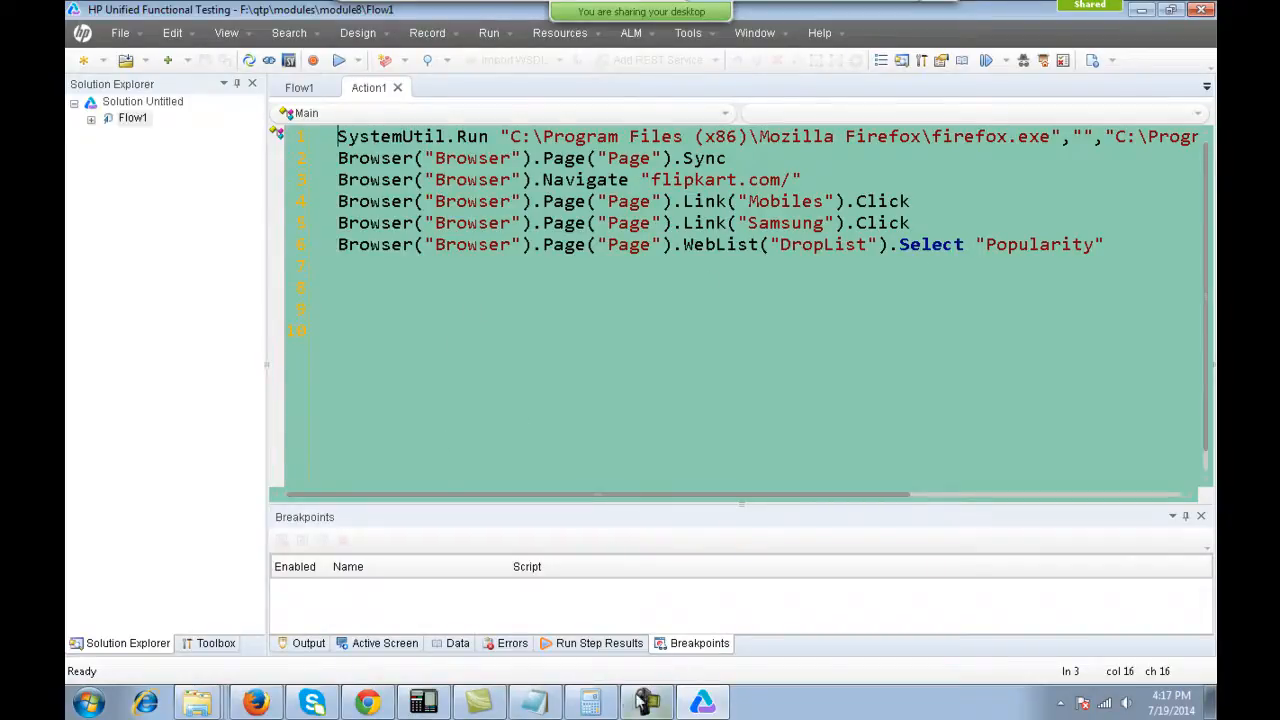
Examine the Flow1 Action1 script lines that use the Browser object, and check the open Firefox window.
{"action": "left_click", "coordinate": [712, 705]}
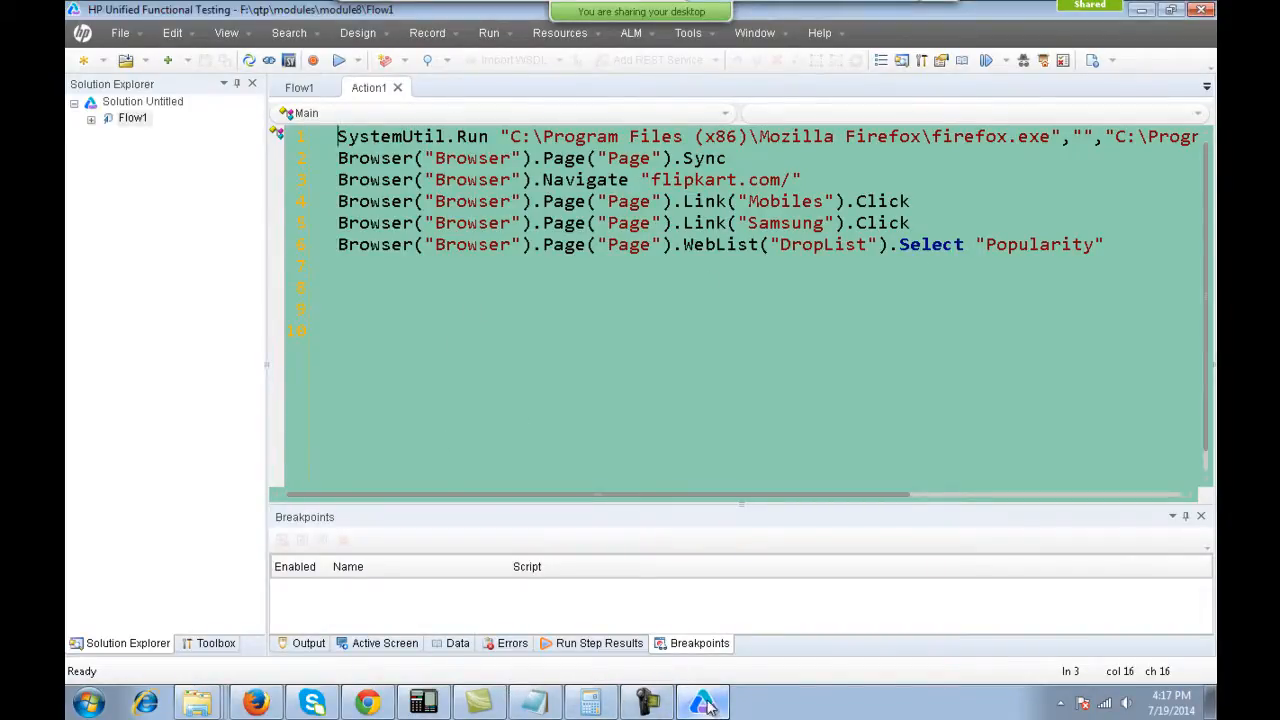
{"action": "left_click", "coordinate": [709, 706]}
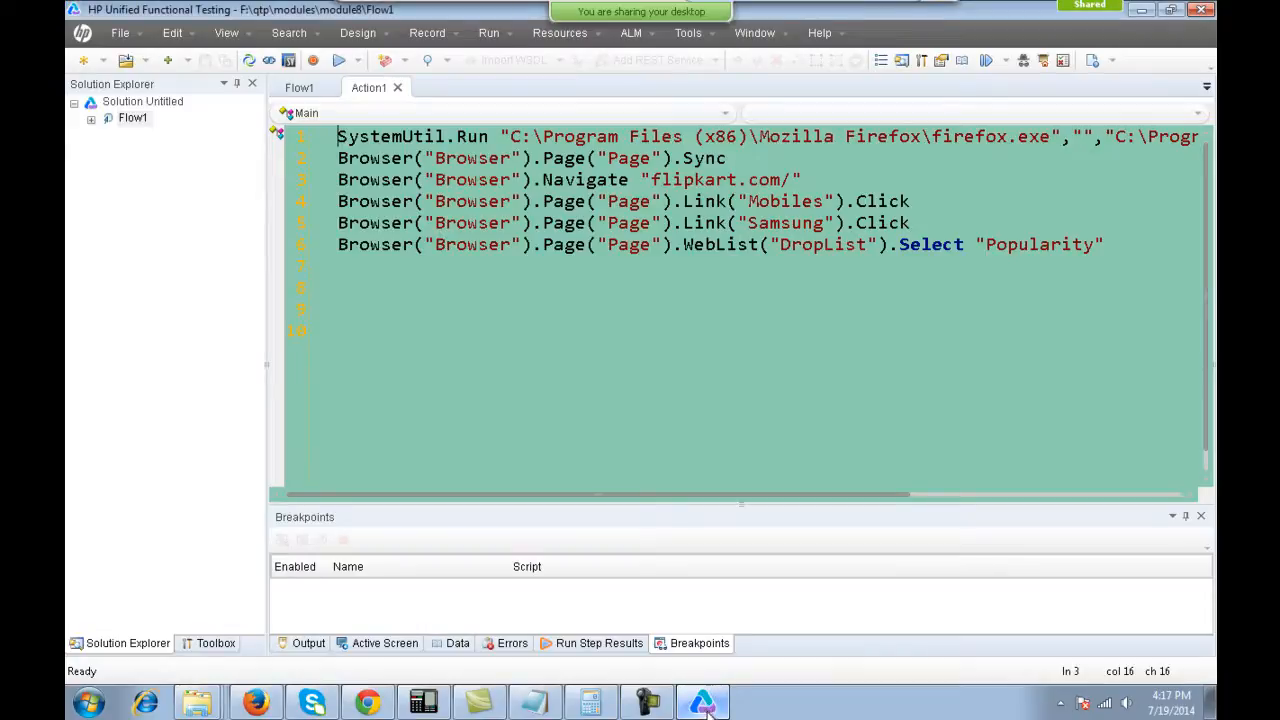
{"action": "left_click", "coordinate": [595, 258]}
{"action": "left_click_drag", "start_coordinate": [351, 297], "coordinate": [297, 120]}
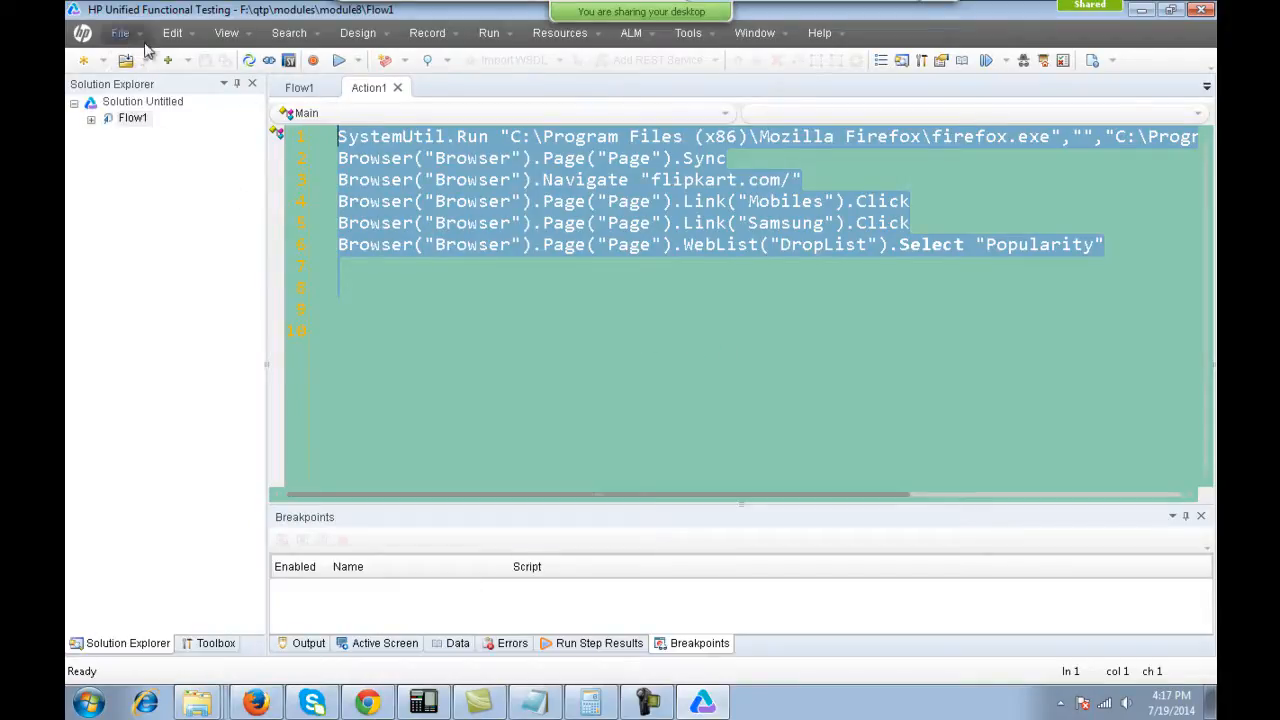
{"action": "left_click", "coordinate": [400, 210]}
{"action": "key", "text": "ctrl+a"}
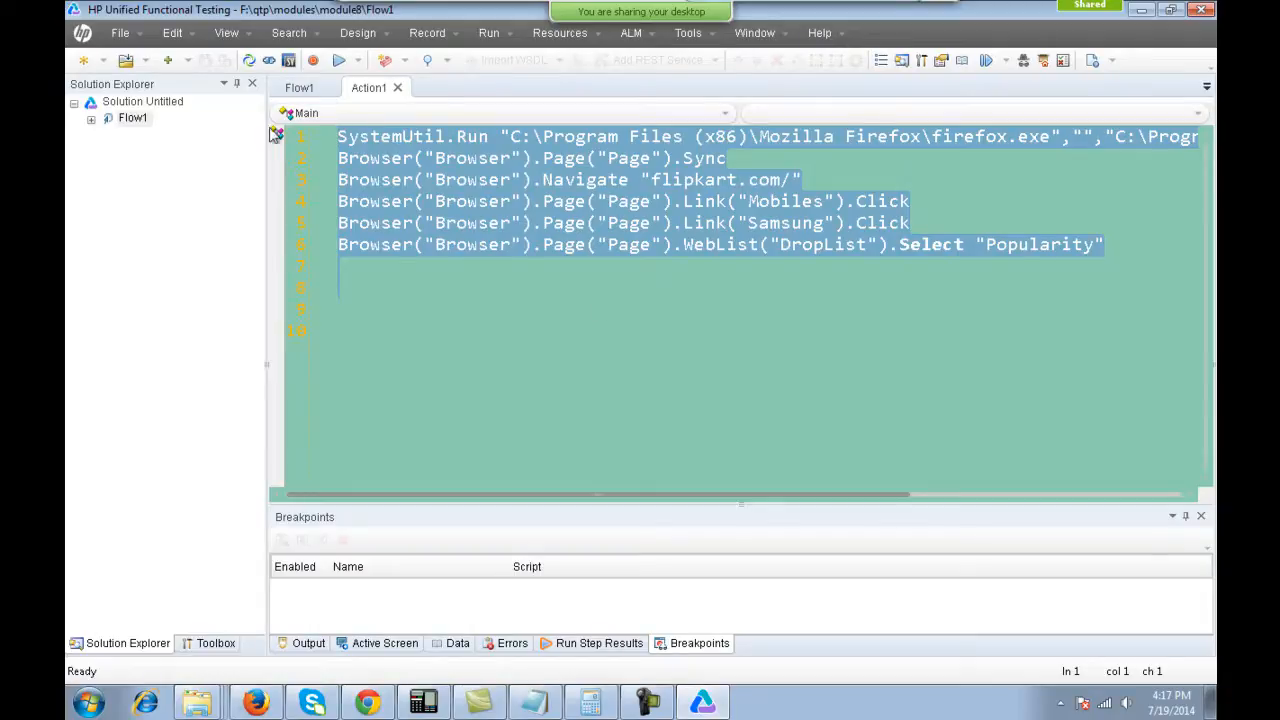
{"action": "left_click", "coordinate": [379, 180]}
{"action": "left_click_drag", "start_coordinate": [348, 283], "coordinate": [306, 138]}
{"action": "left_click", "coordinate": [754, 279]}
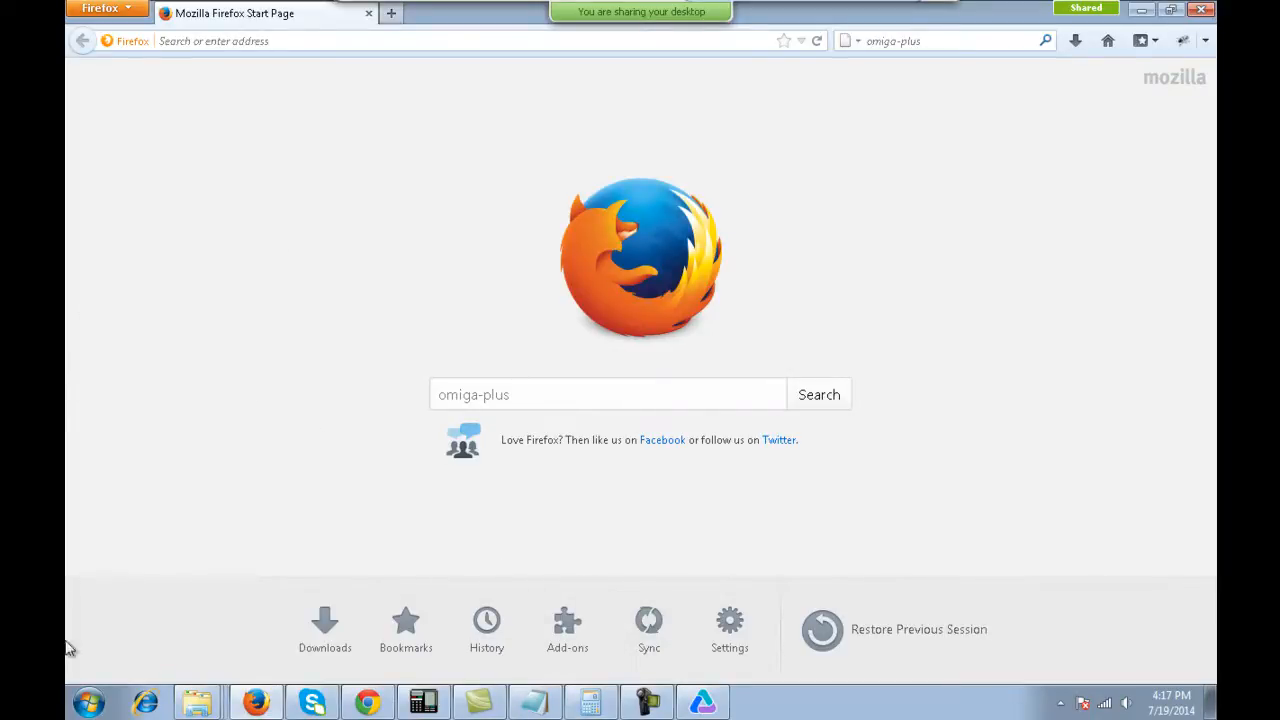
{"action": "left_click", "coordinate": [256, 702]}
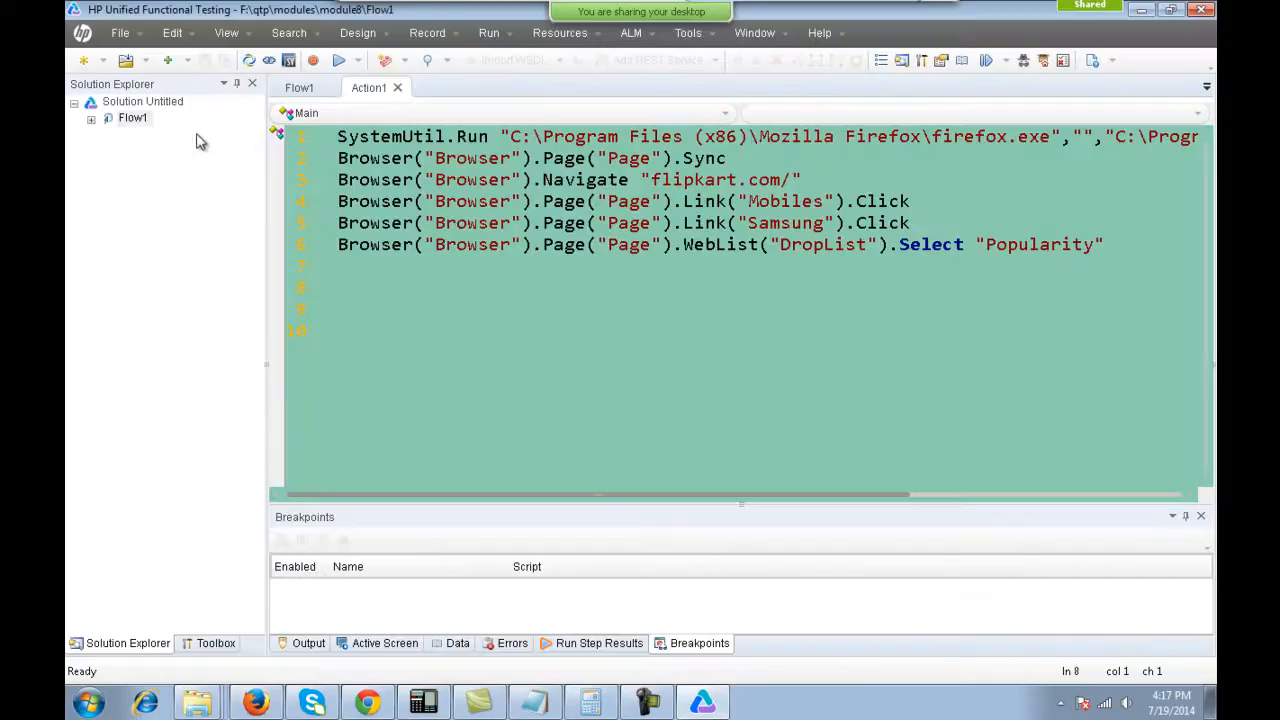
{"action": "left_click_drag", "start_coordinate": [364, 290], "coordinate": [295, 147]}
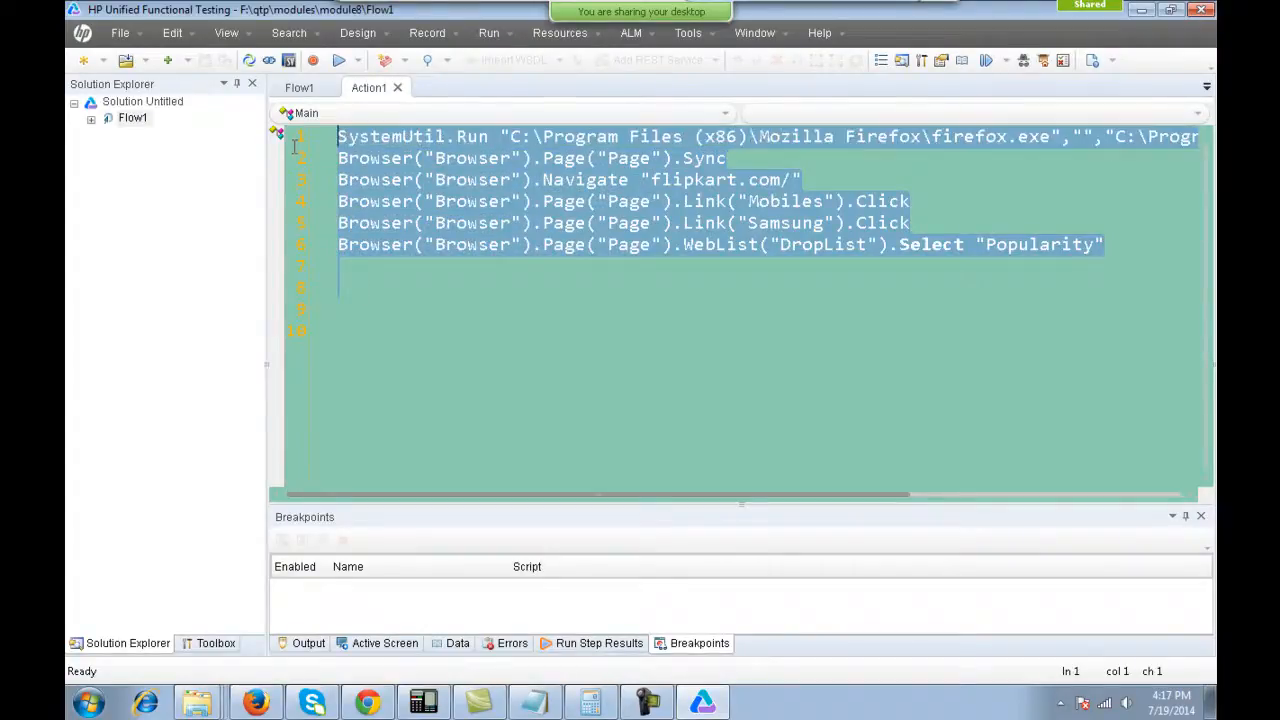
{"action": "left_click", "coordinate": [450, 266]}
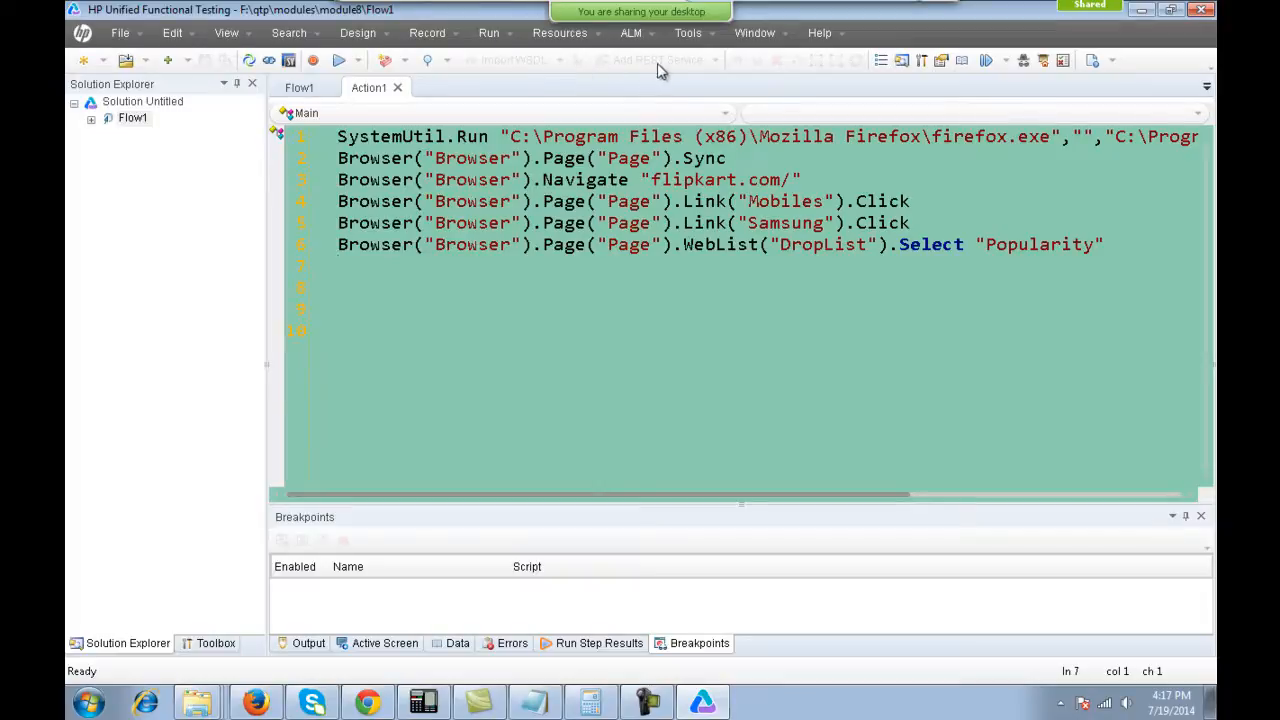
Open the Object Repository Manager with a new empty repository and move its window up over the Action1 script.
{"action": "left_click", "coordinate": [603, 35]}
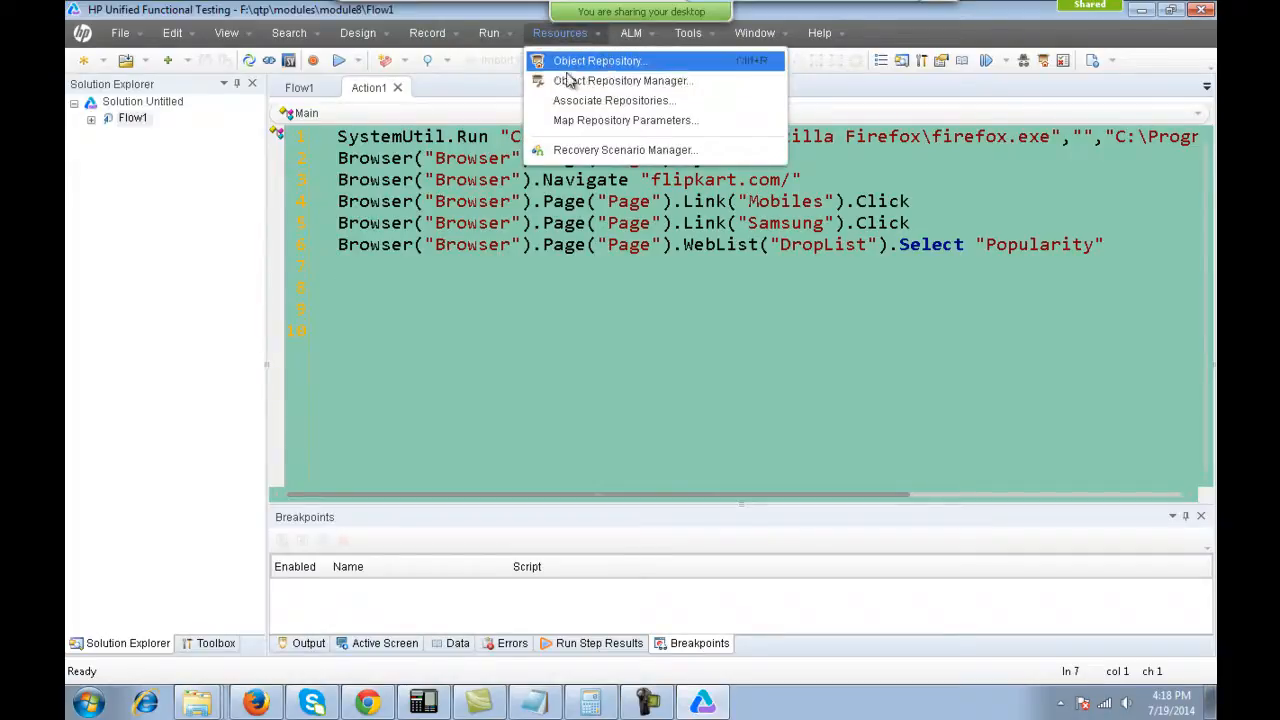
{"action": "left_click", "coordinate": [612, 82]}
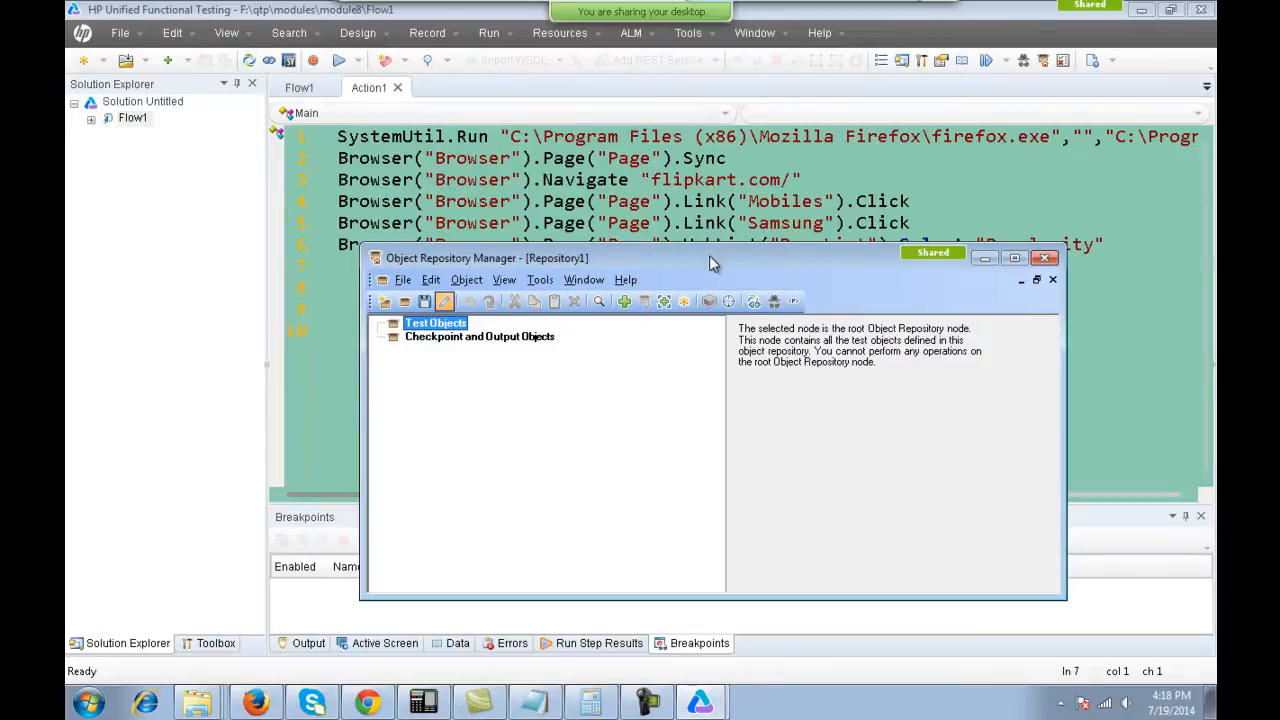
{"action": "left_click_drag", "start_coordinate": [709, 263], "coordinate": [747, 156]}
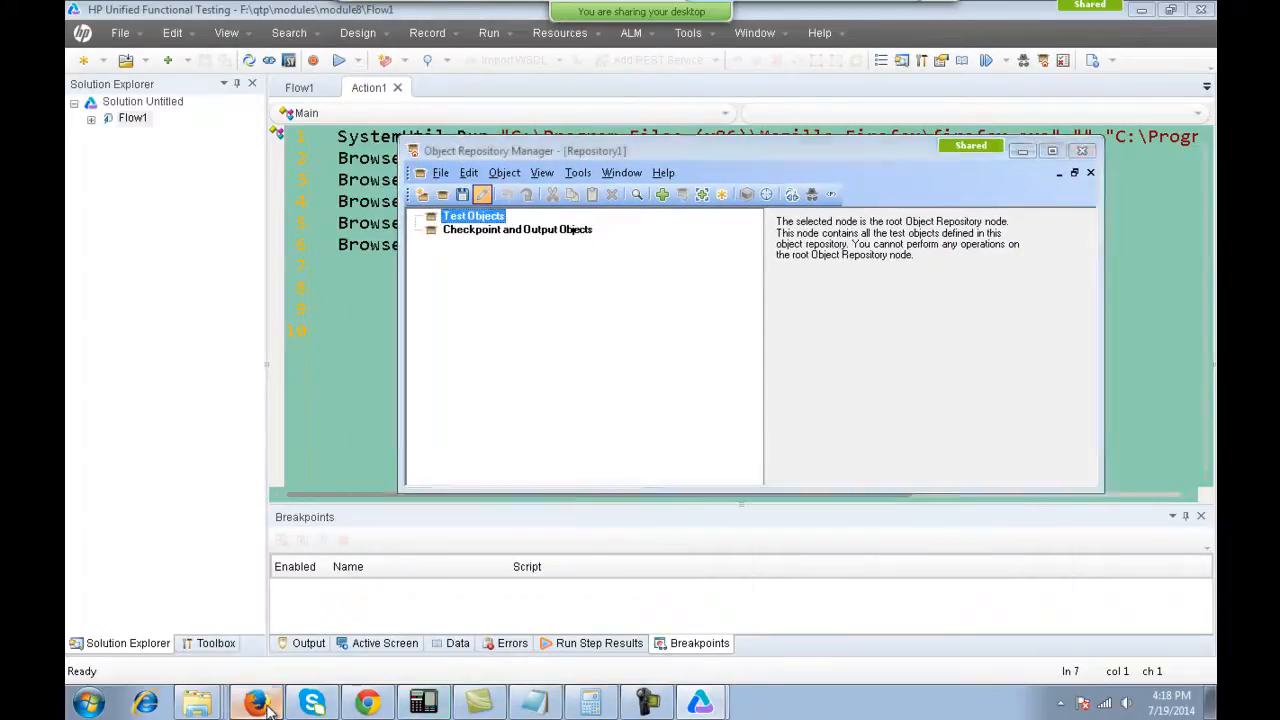
Switch to Firefox and load flipkart.com.
{"action": "left_click", "coordinate": [257, 703]}
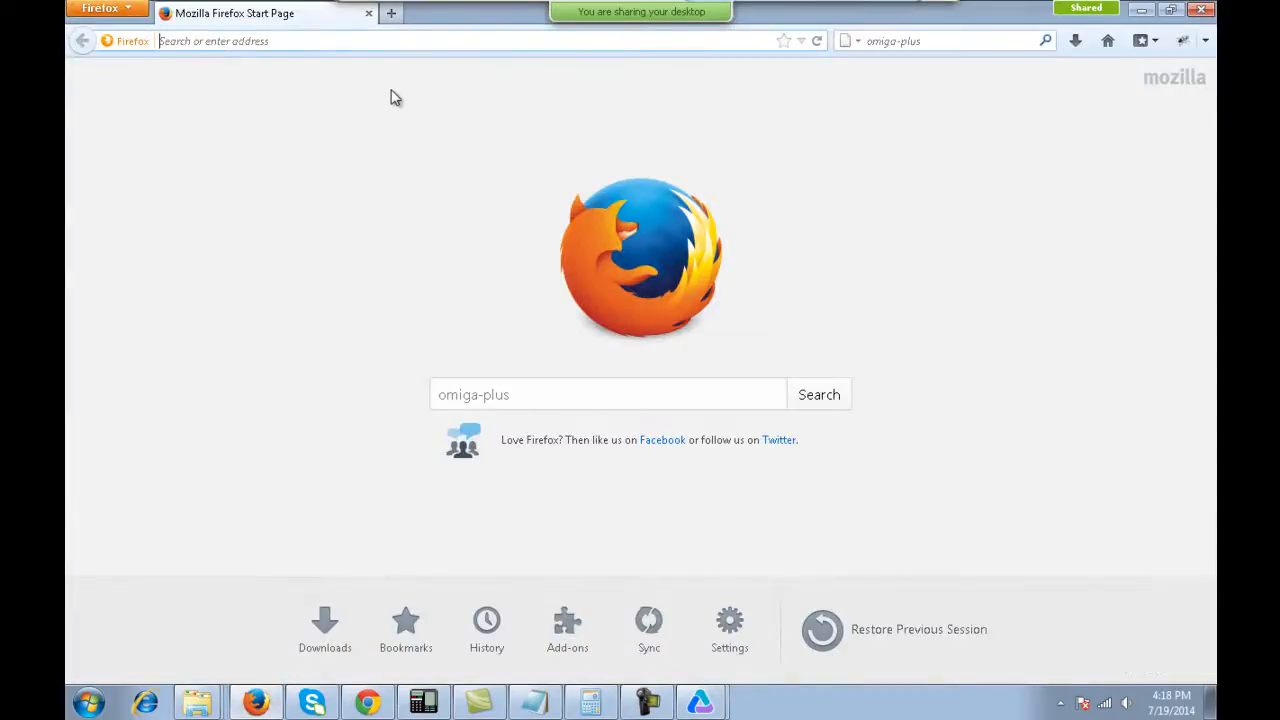
{"action": "type", "text": "flipkart.com/"}
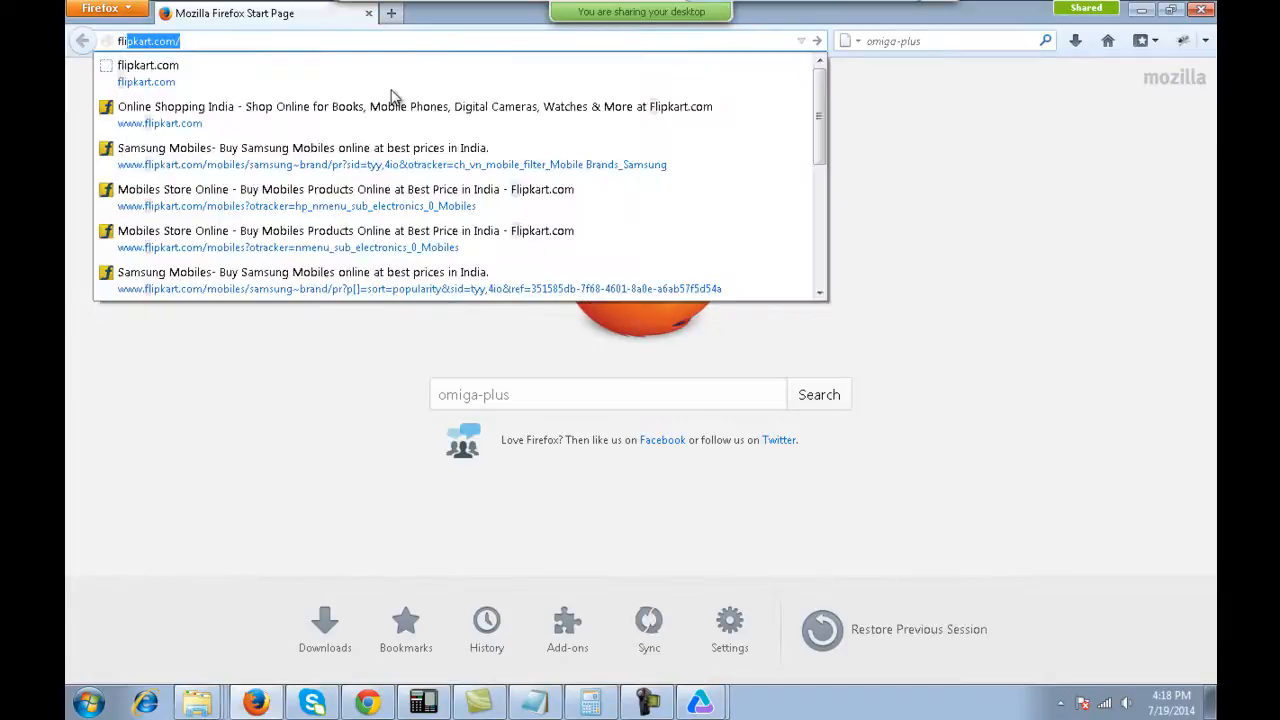
{"action": "key", "text": "Return"}
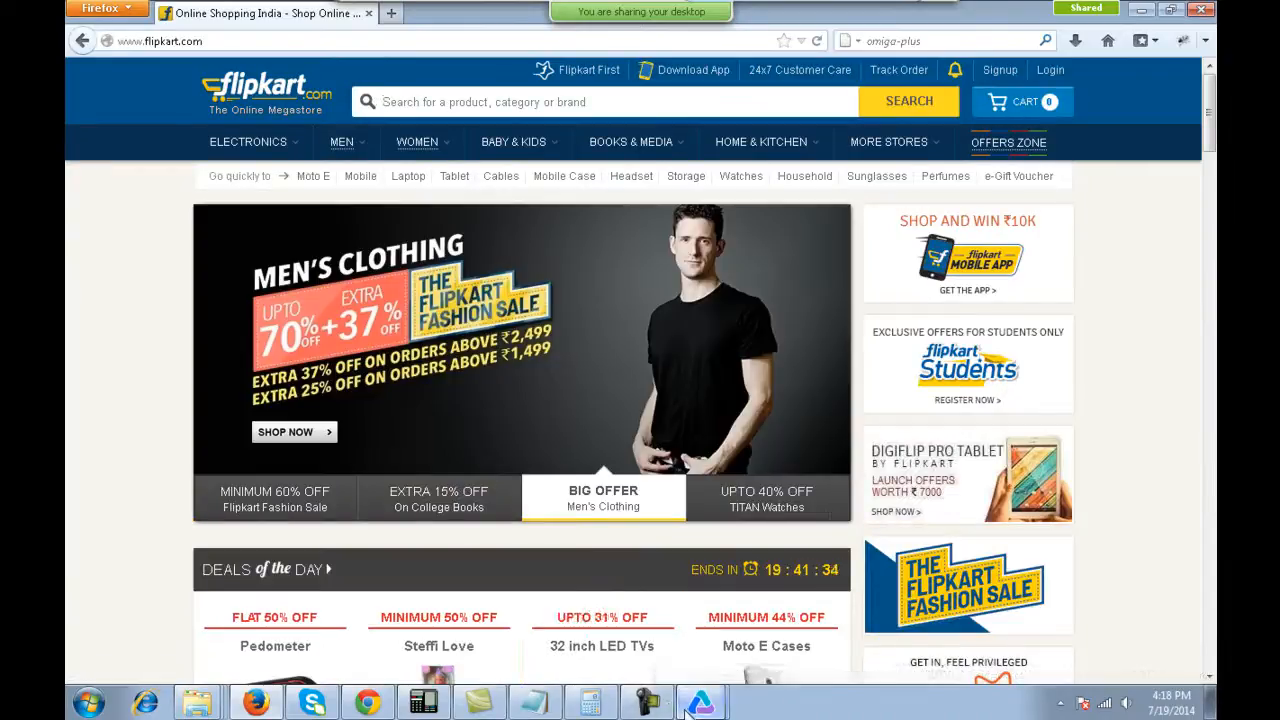
Use Object Spy to add flipkart's Mobiles link under Electronics to the empty shared repository.
{"action": "mouse_move", "coordinate": [690, 705]}
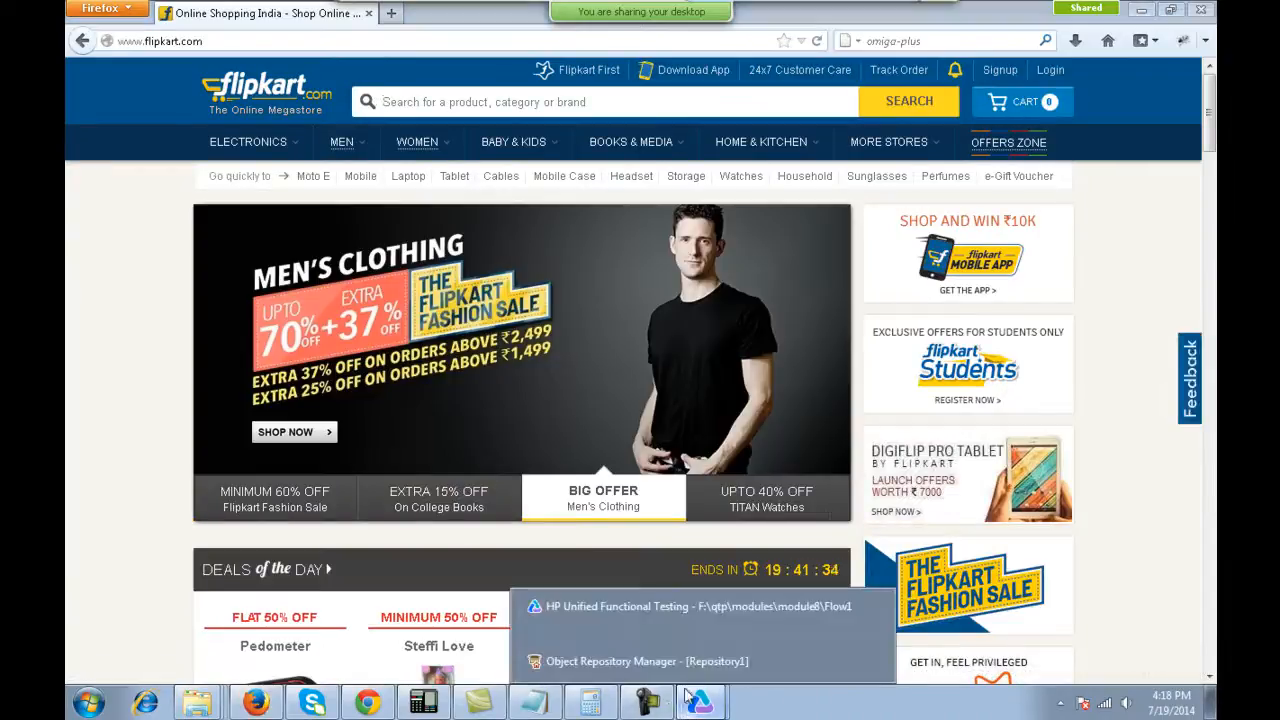
{"action": "left_click", "coordinate": [675, 663]}
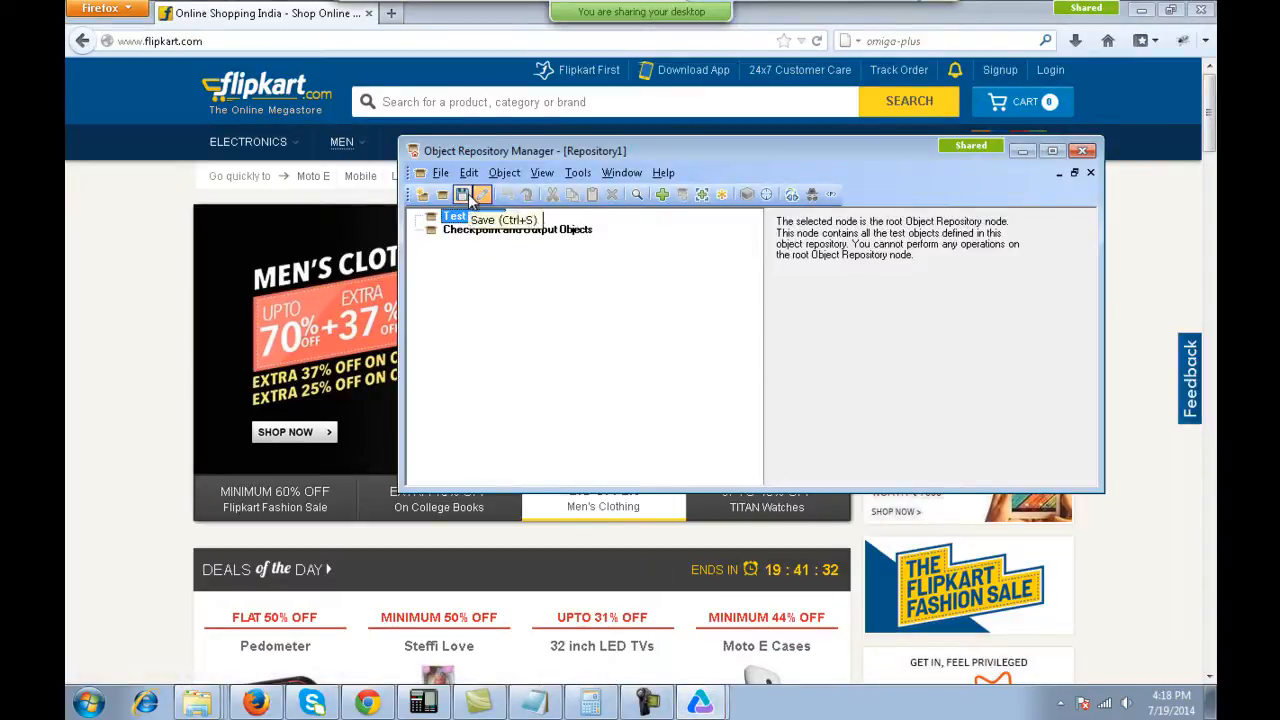
{"action": "left_click", "coordinate": [811, 194]}
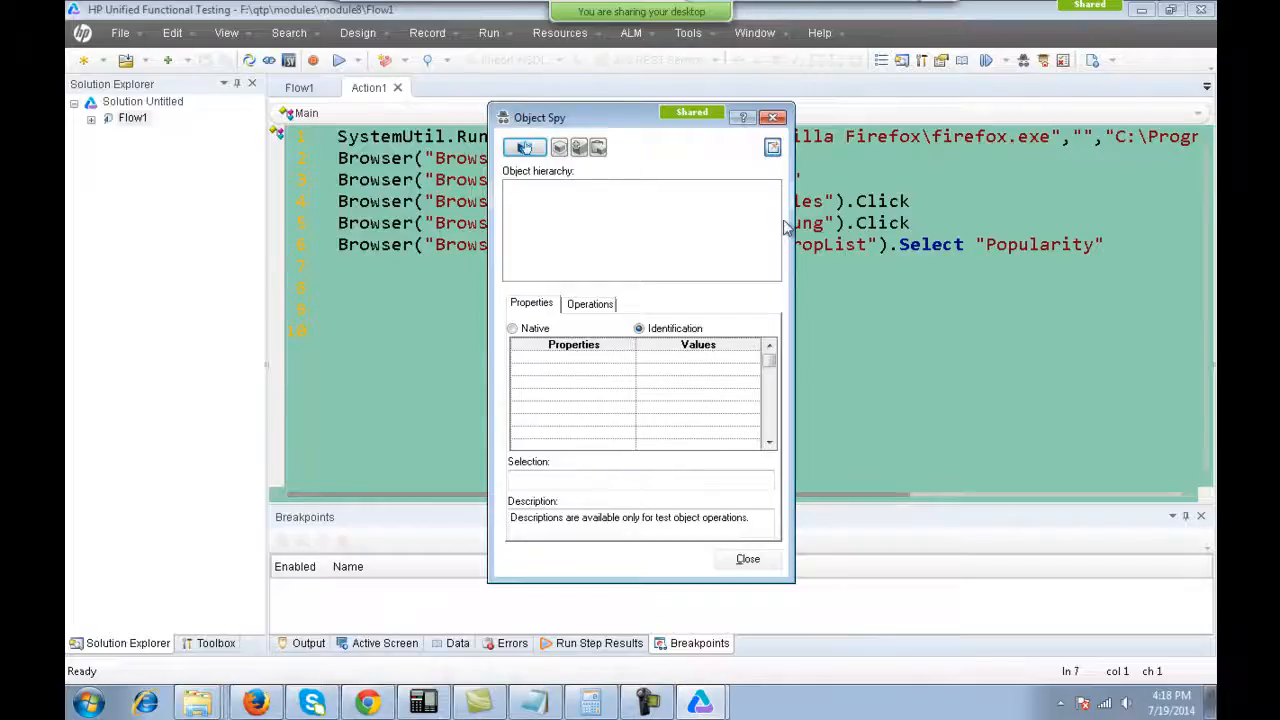
{"action": "left_click", "coordinate": [524, 147]}
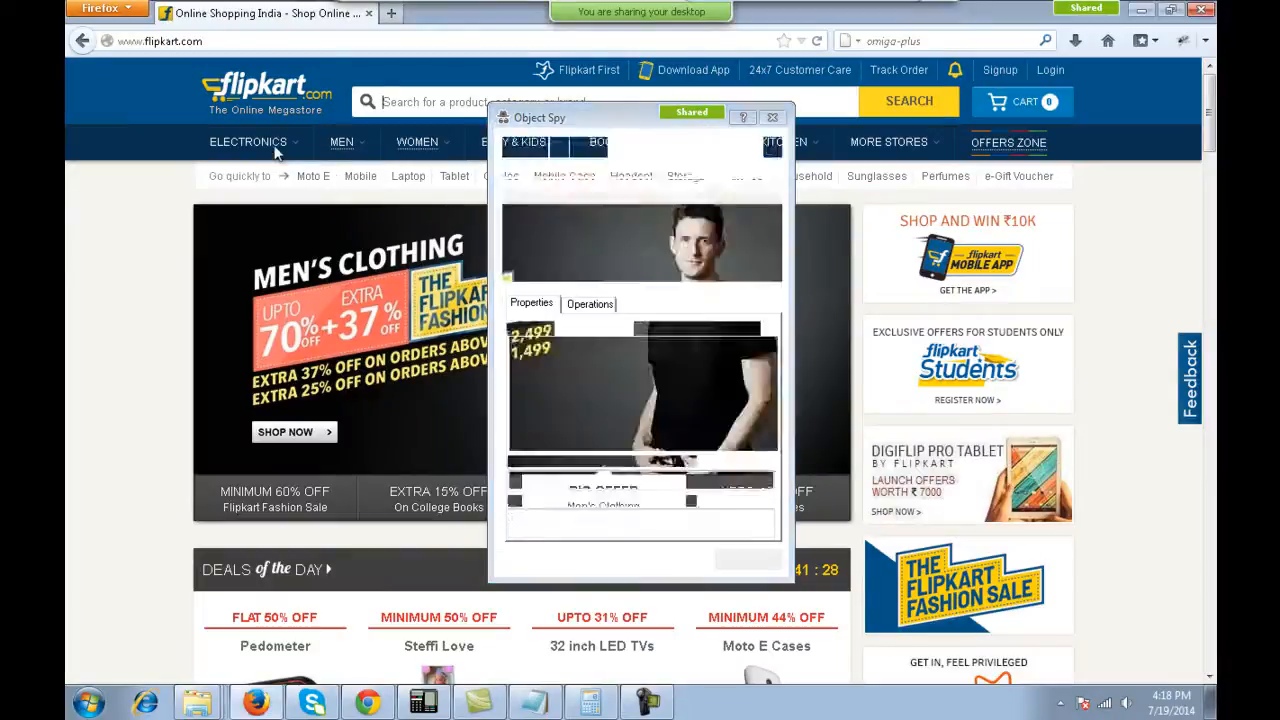
{"action": "mouse_move", "coordinate": [280, 142]}
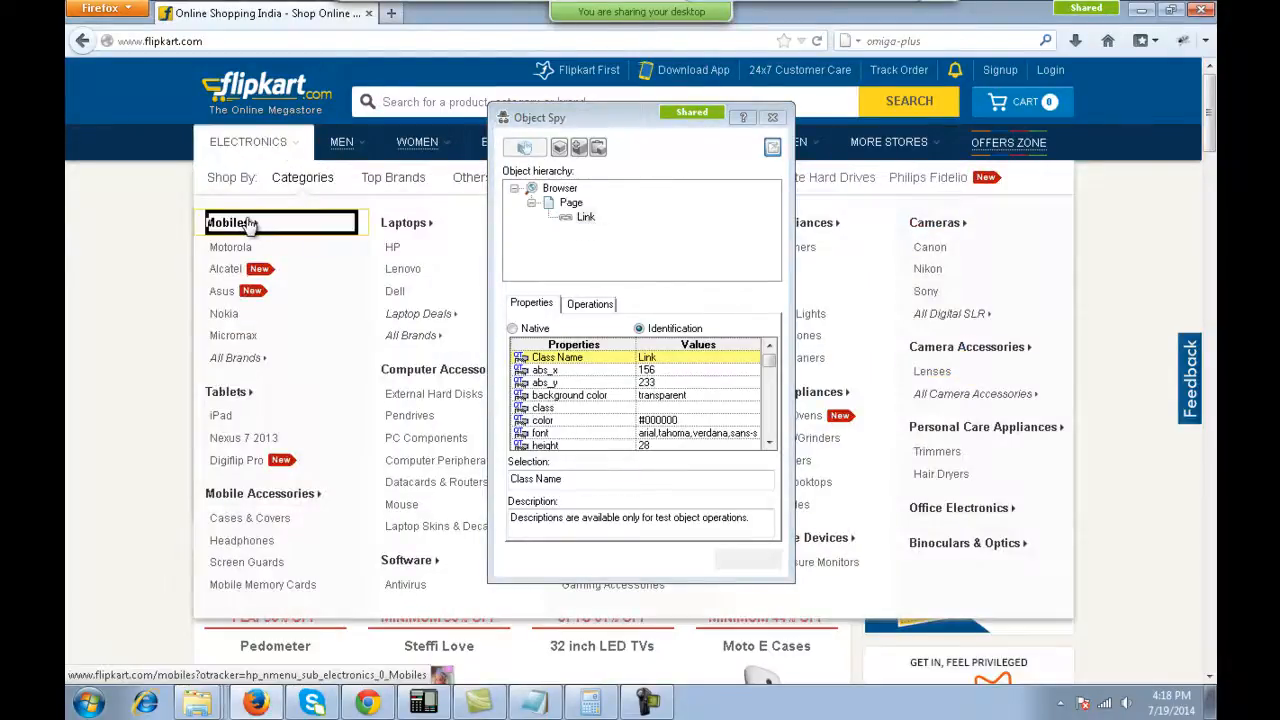
{"action": "left_click", "coordinate": [250, 223]}
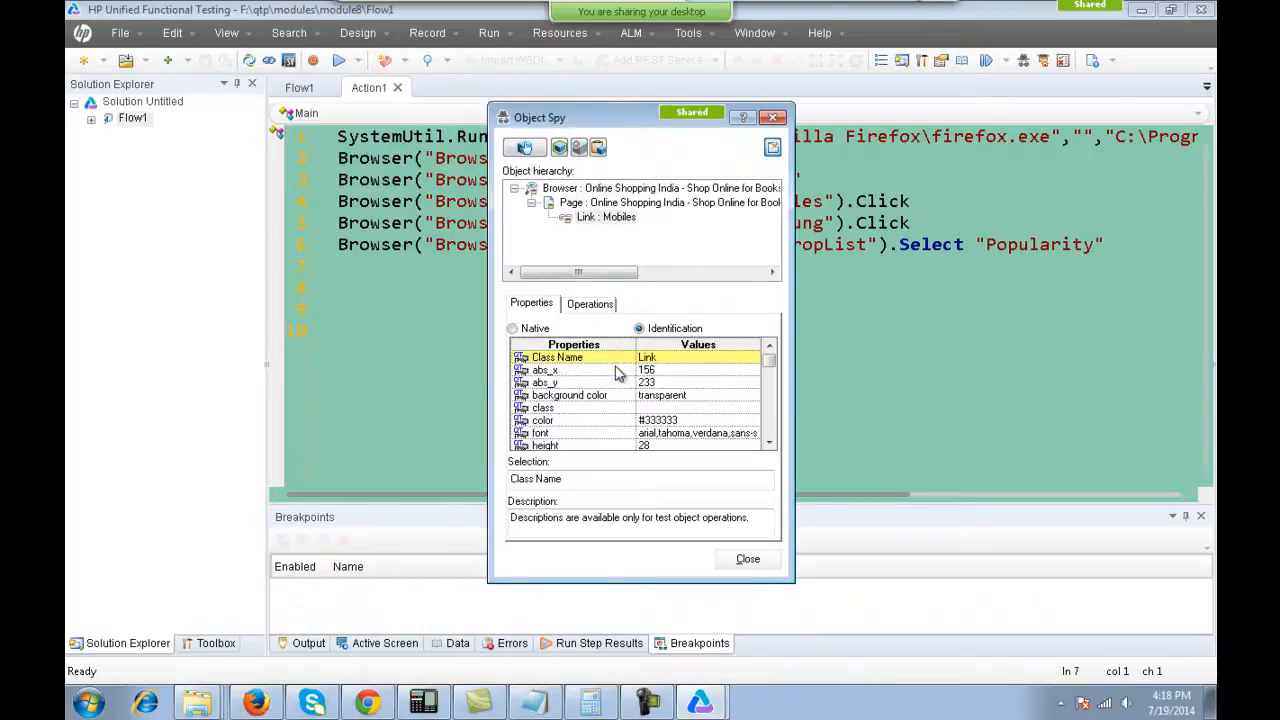
{"action": "left_click", "coordinate": [526, 150]}
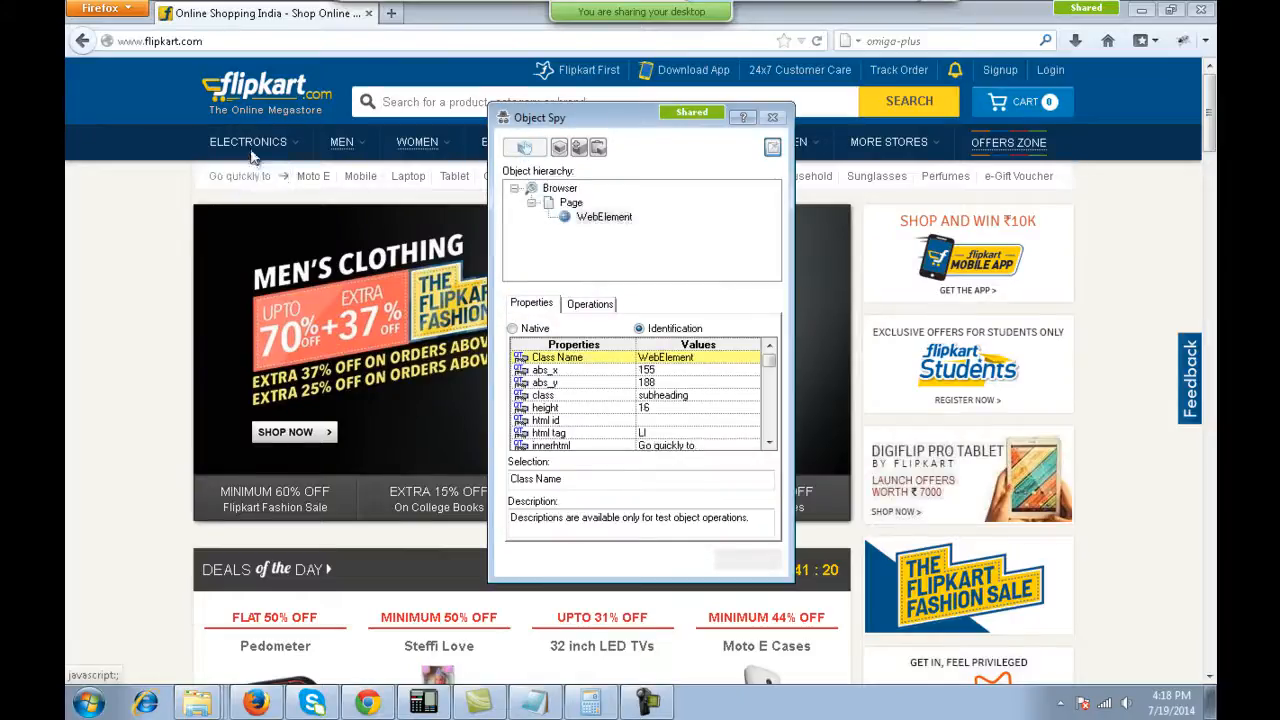
{"action": "mouse_move", "coordinate": [248, 142]}
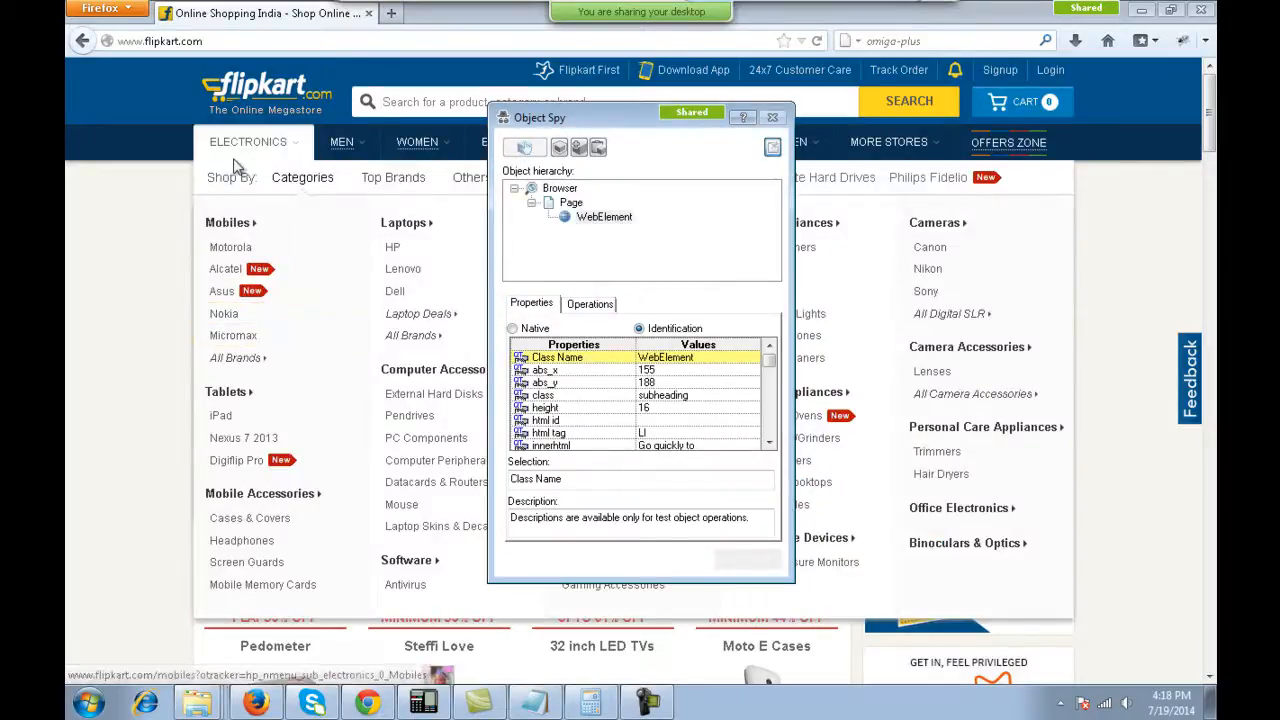
{"action": "left_click", "coordinate": [237, 226], "text": "ctrl"}
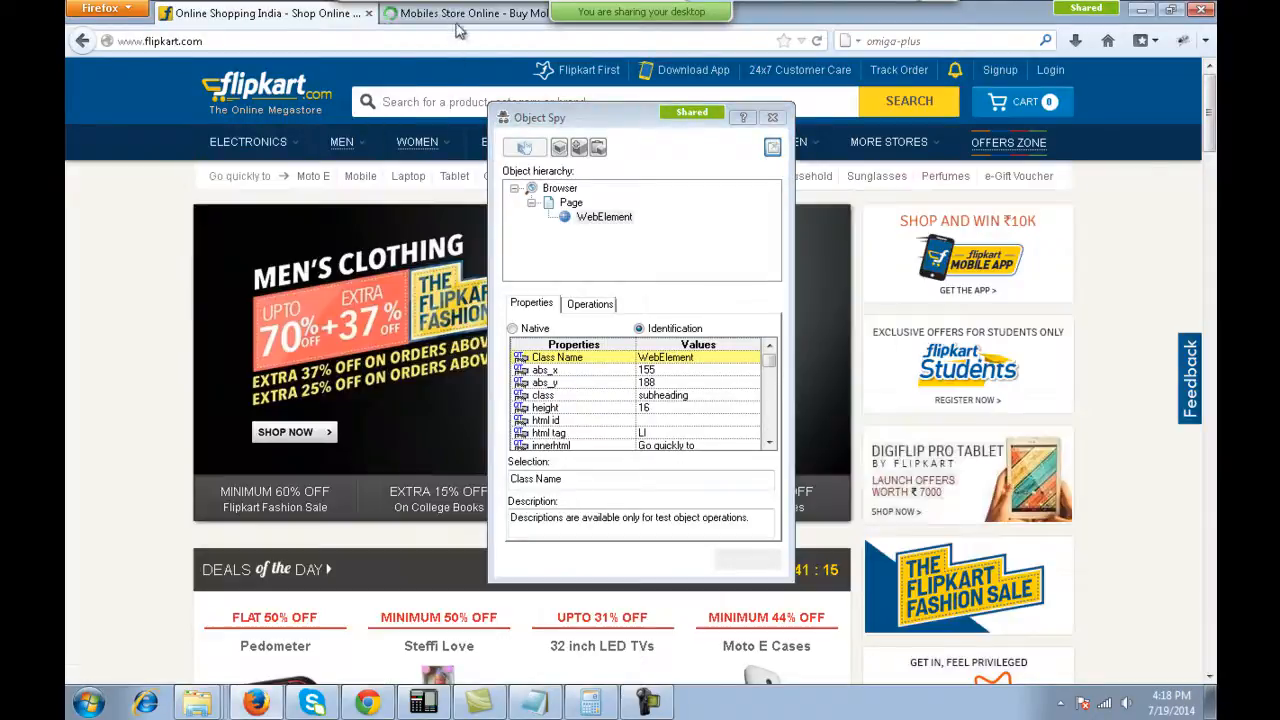
{"action": "left_click", "coordinate": [458, 22]}
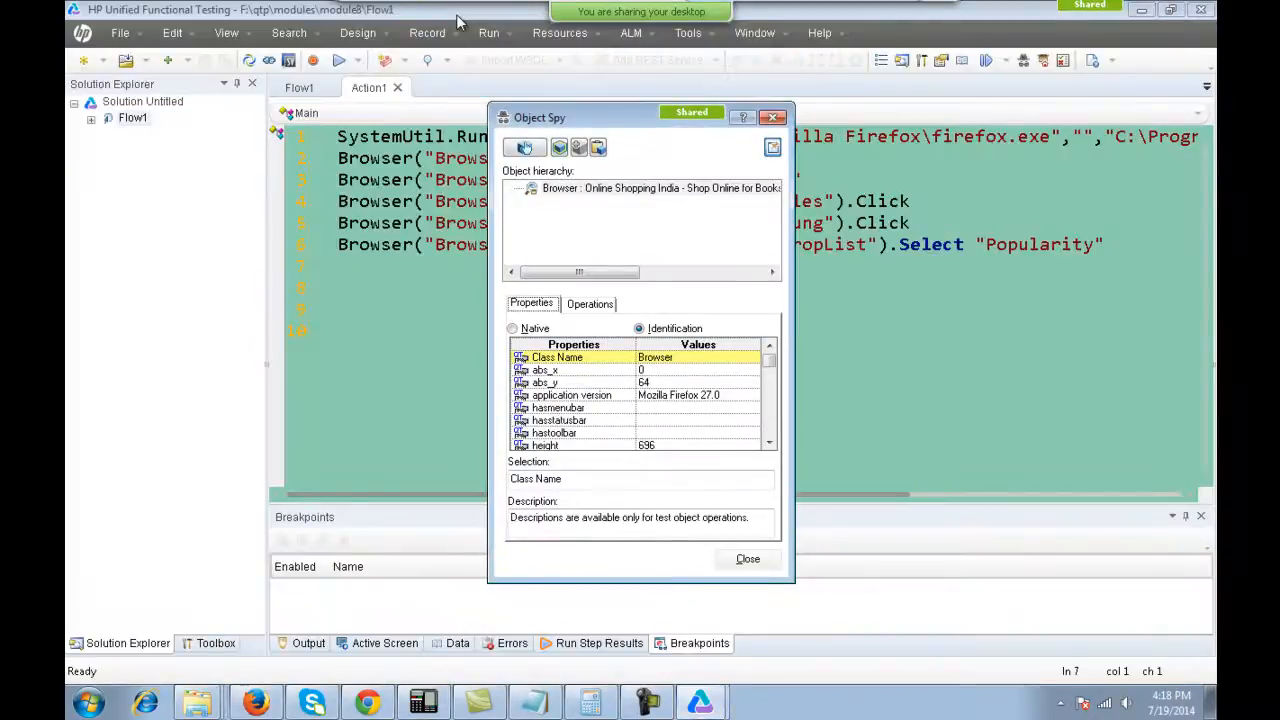
{"action": "left_click", "coordinate": [262, 703]}
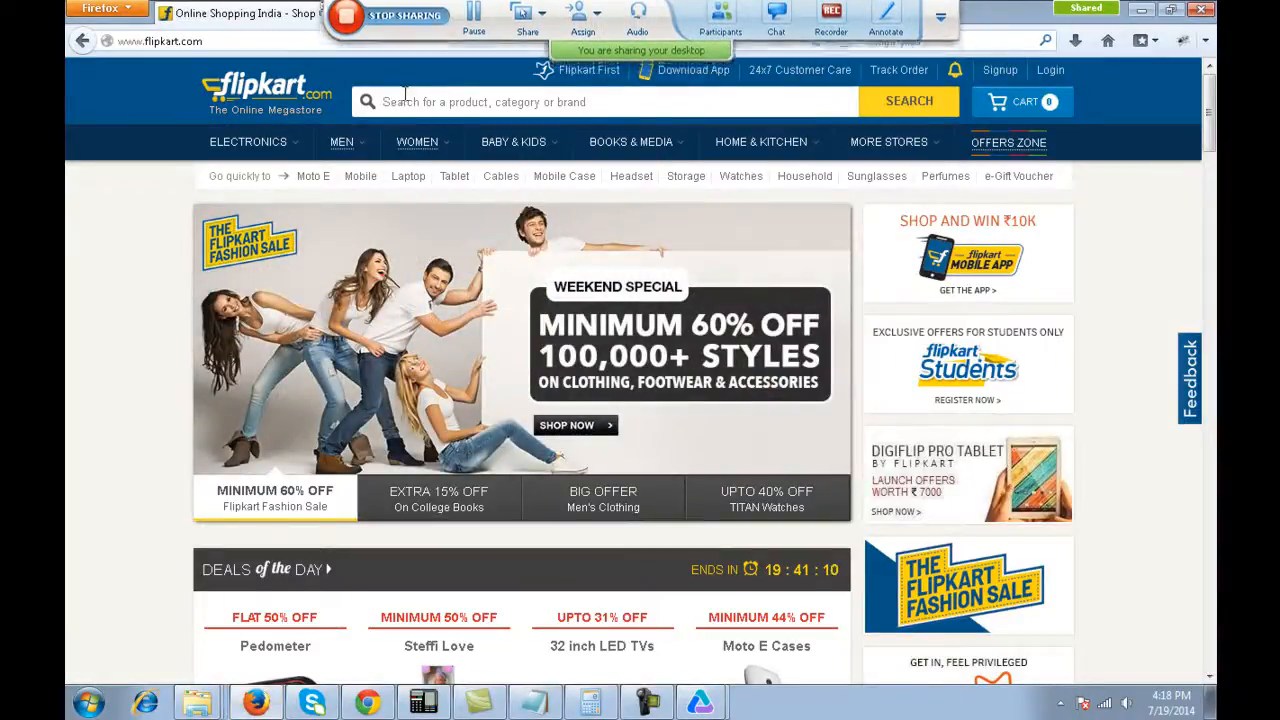
{"action": "right_click", "coordinate": [421, 16]}
{"action": "left_click", "coordinate": [473, 205]}
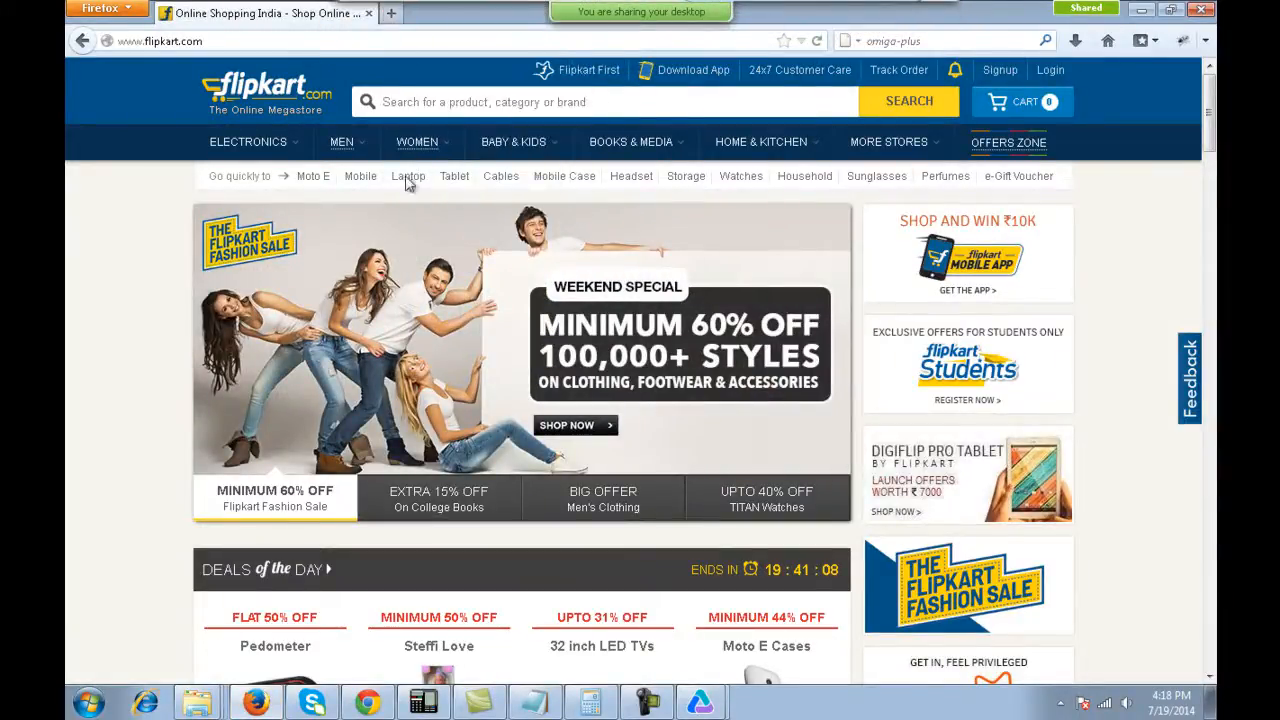
Open flipkart's Mobiles page and add its Samsung brand link to the repository with Object Spy.
{"action": "mouse_move", "coordinate": [272, 150]}
{"action": "left_click", "coordinate": [241, 236]}
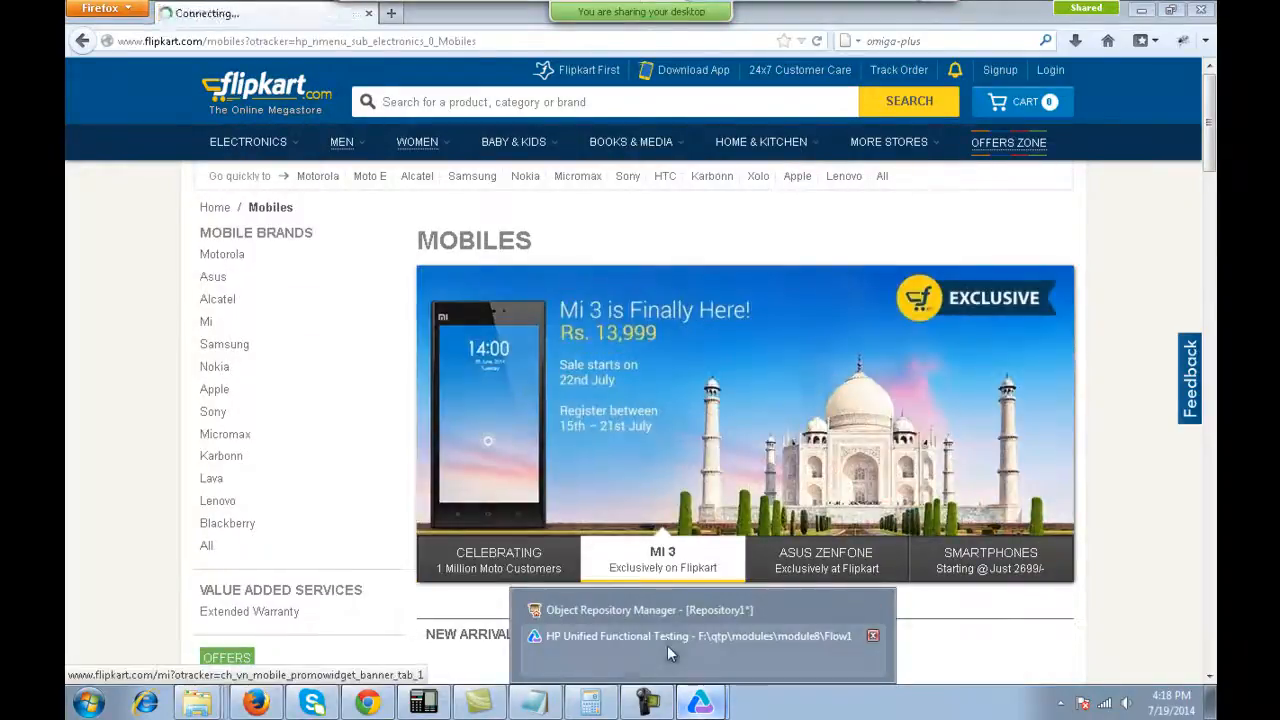
{"action": "left_click", "coordinate": [667, 612]}
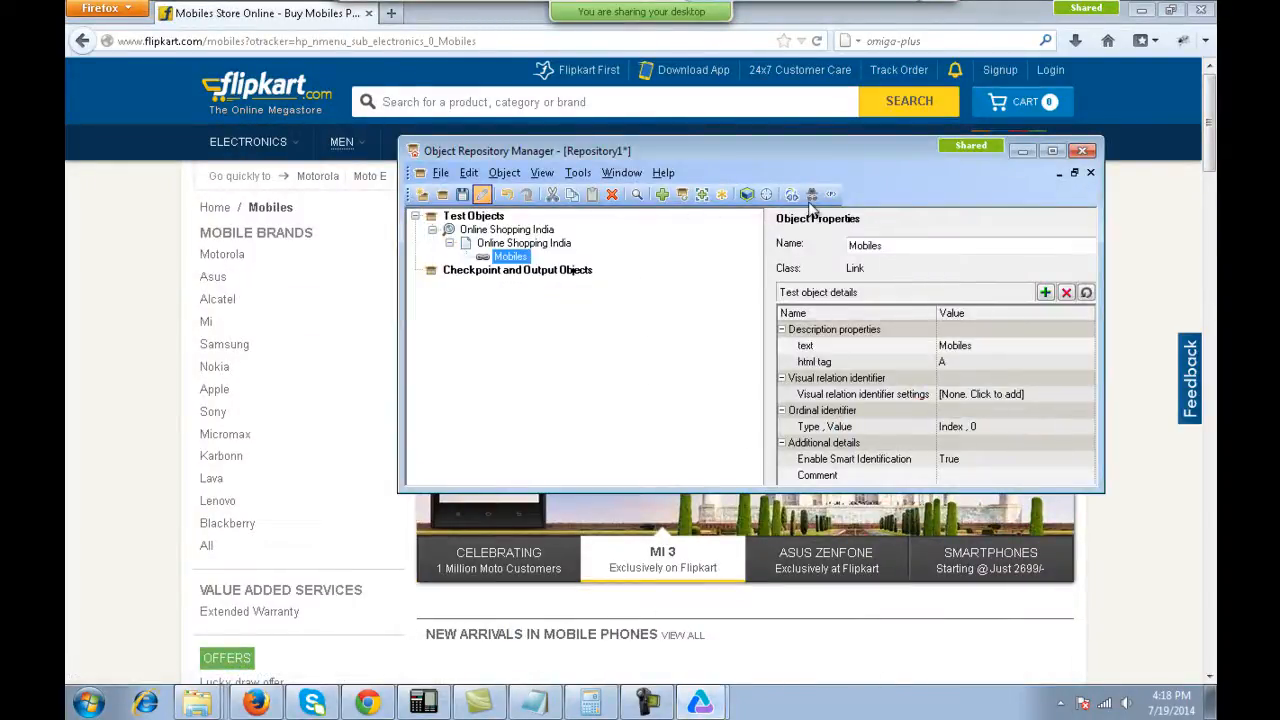
{"action": "left_click", "coordinate": [700, 702]}
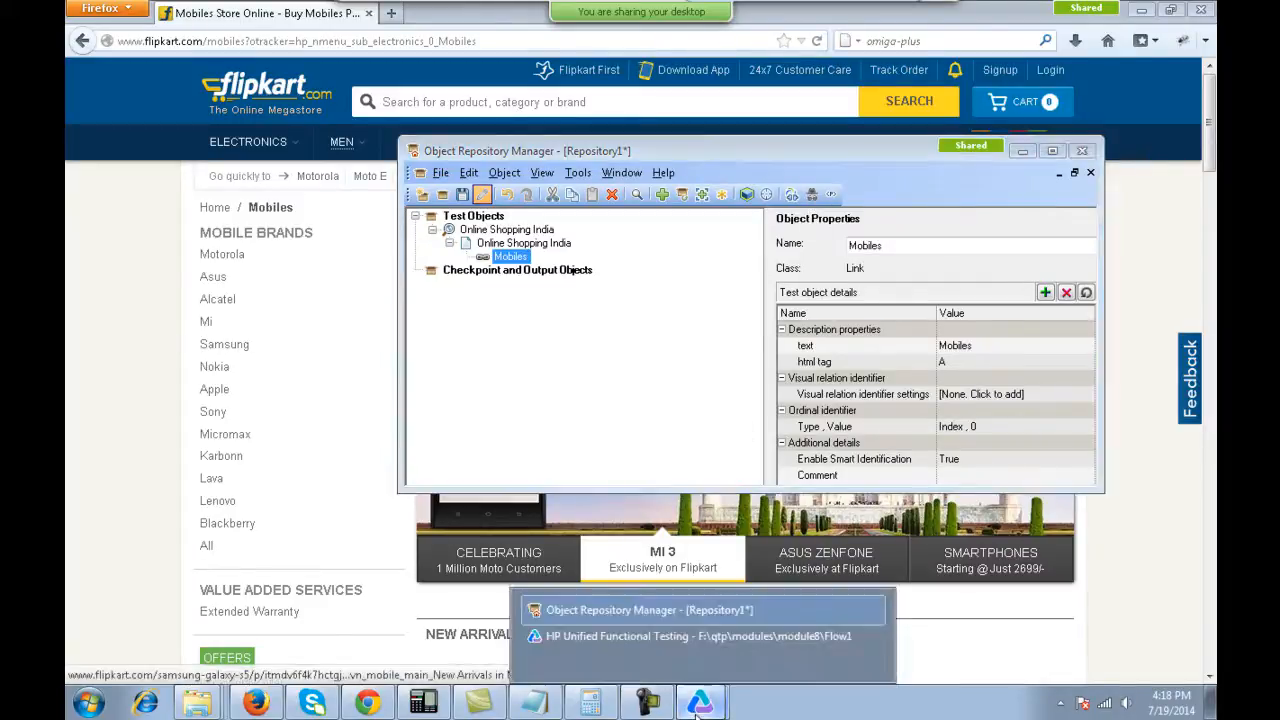
{"action": "left_click", "coordinate": [693, 638]}
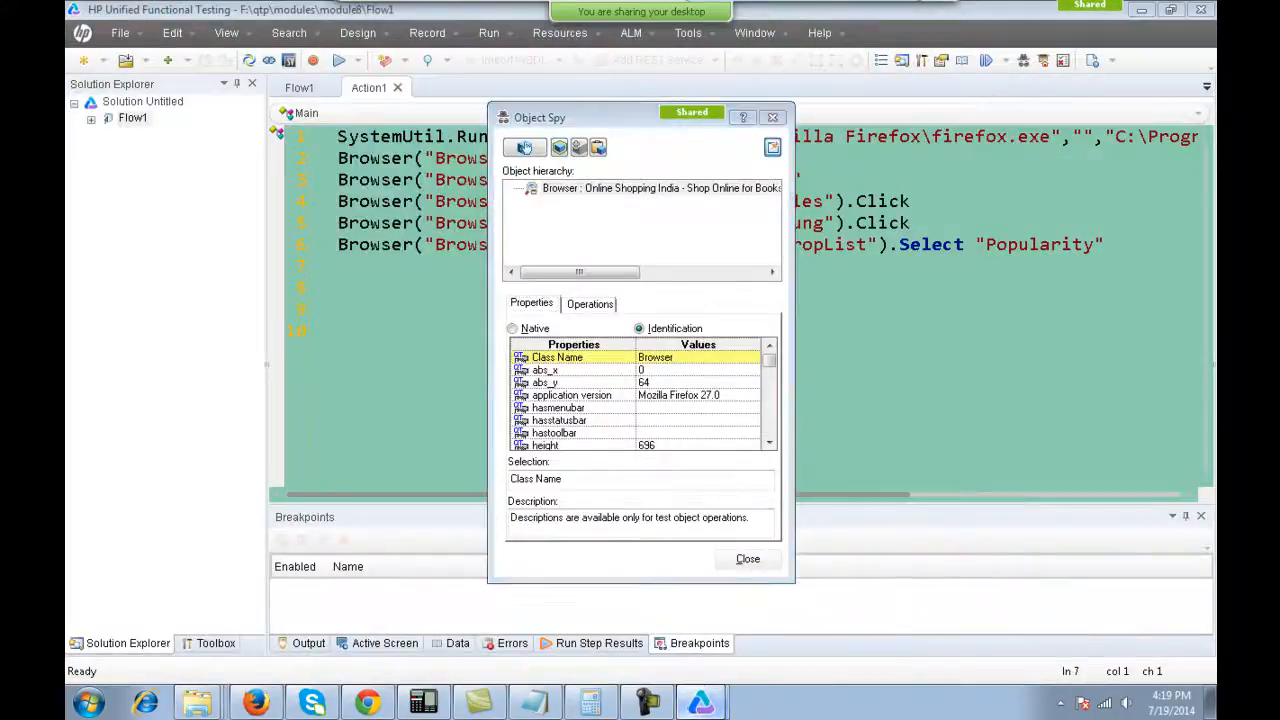
{"action": "left_click", "coordinate": [524, 148]}
{"action": "left_click", "coordinate": [232, 258]}
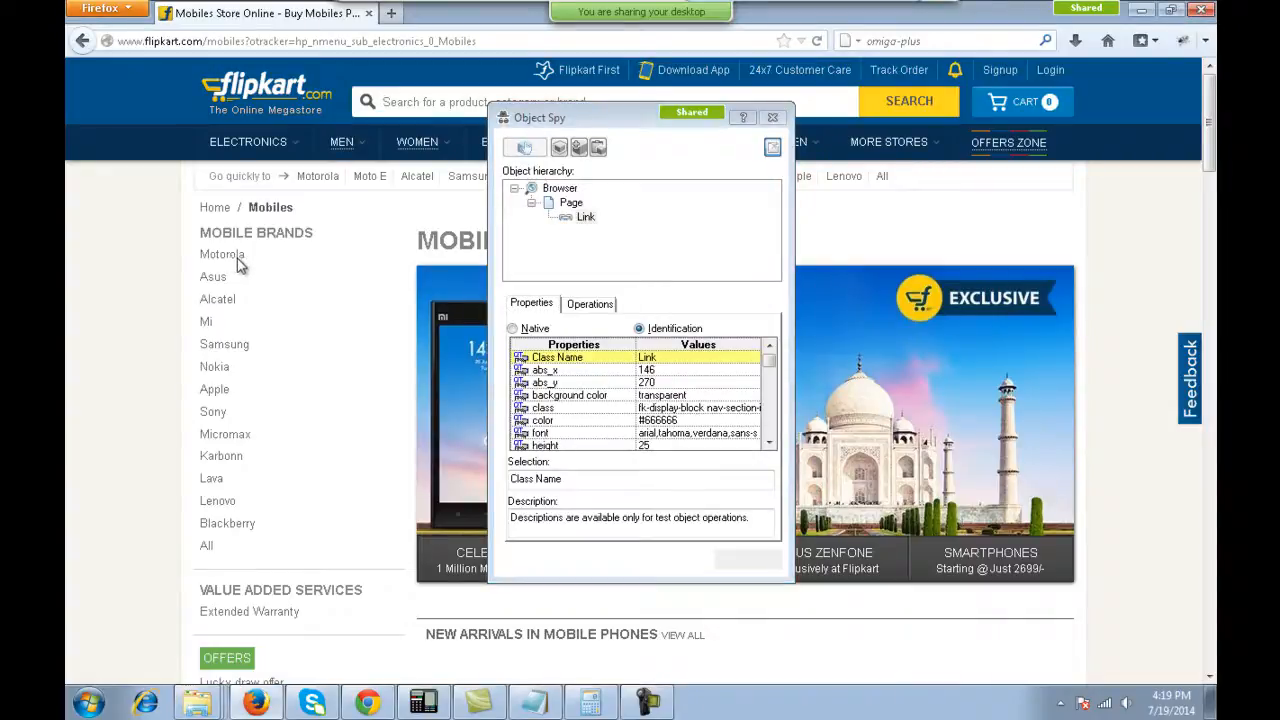
{"action": "left_click", "coordinate": [241, 346]}
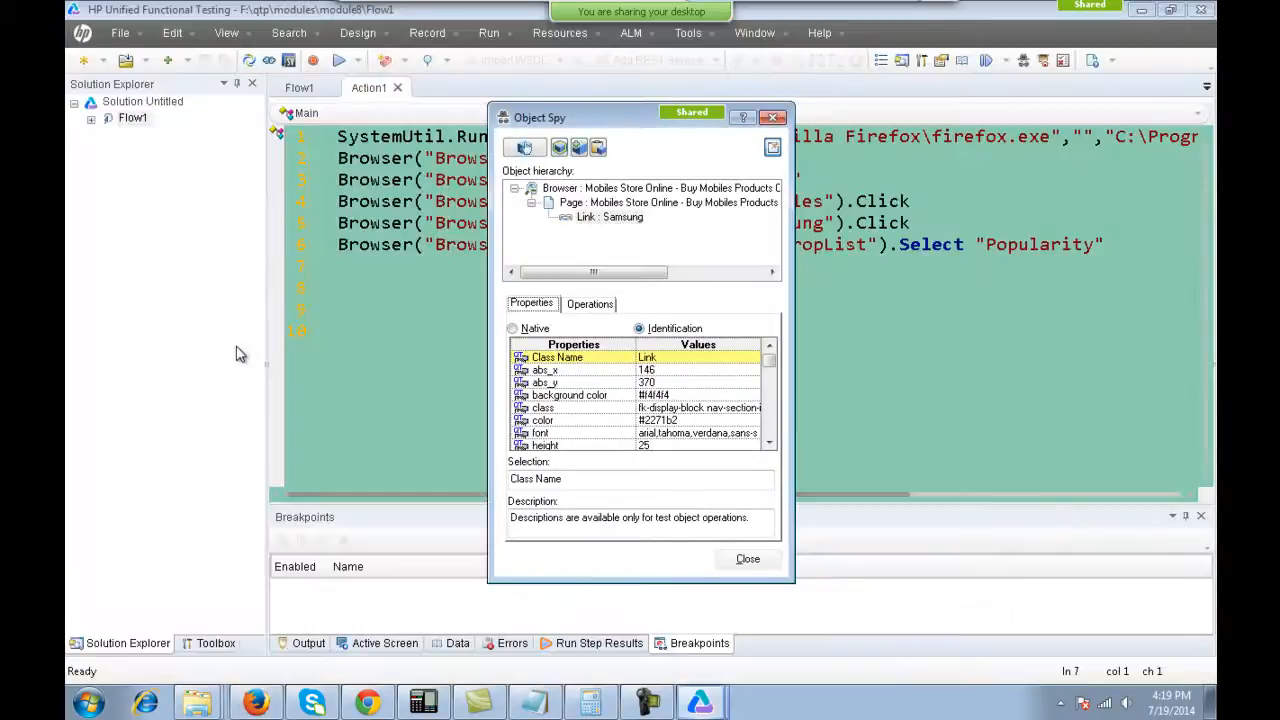
{"action": "left_click", "coordinate": [578, 148]}
{"action": "left_click", "coordinate": [774, 120]}
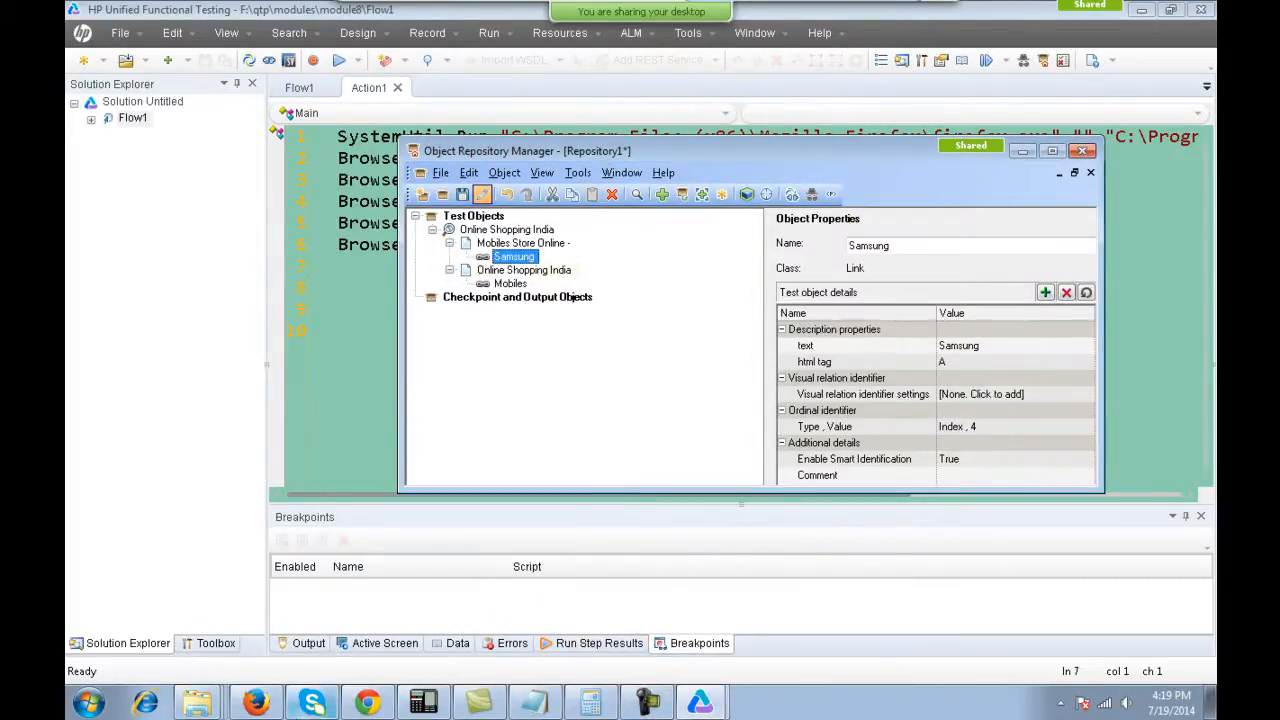
Open the Samsung mobiles listing in Firefox and check the options of its Sort by list.
{"action": "left_click", "coordinate": [256, 703]}
{"action": "left_click", "coordinate": [254, 345]}
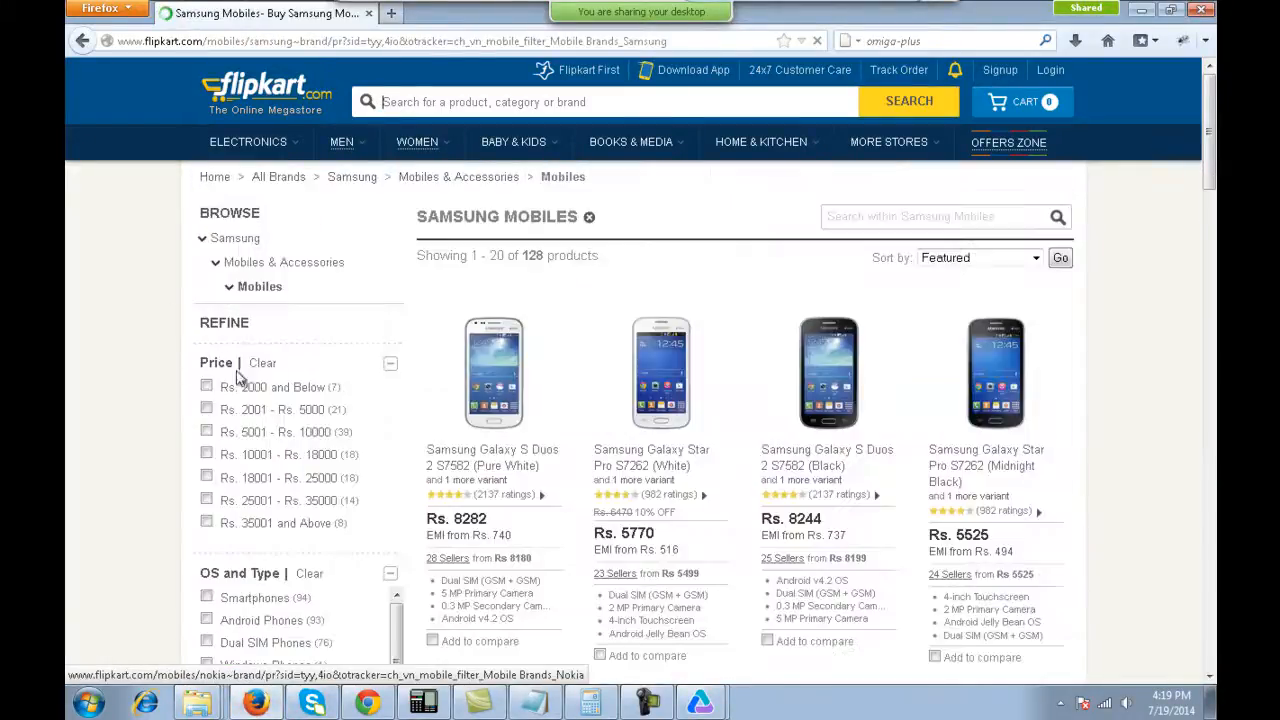
{"action": "left_click", "coordinate": [1033, 260]}
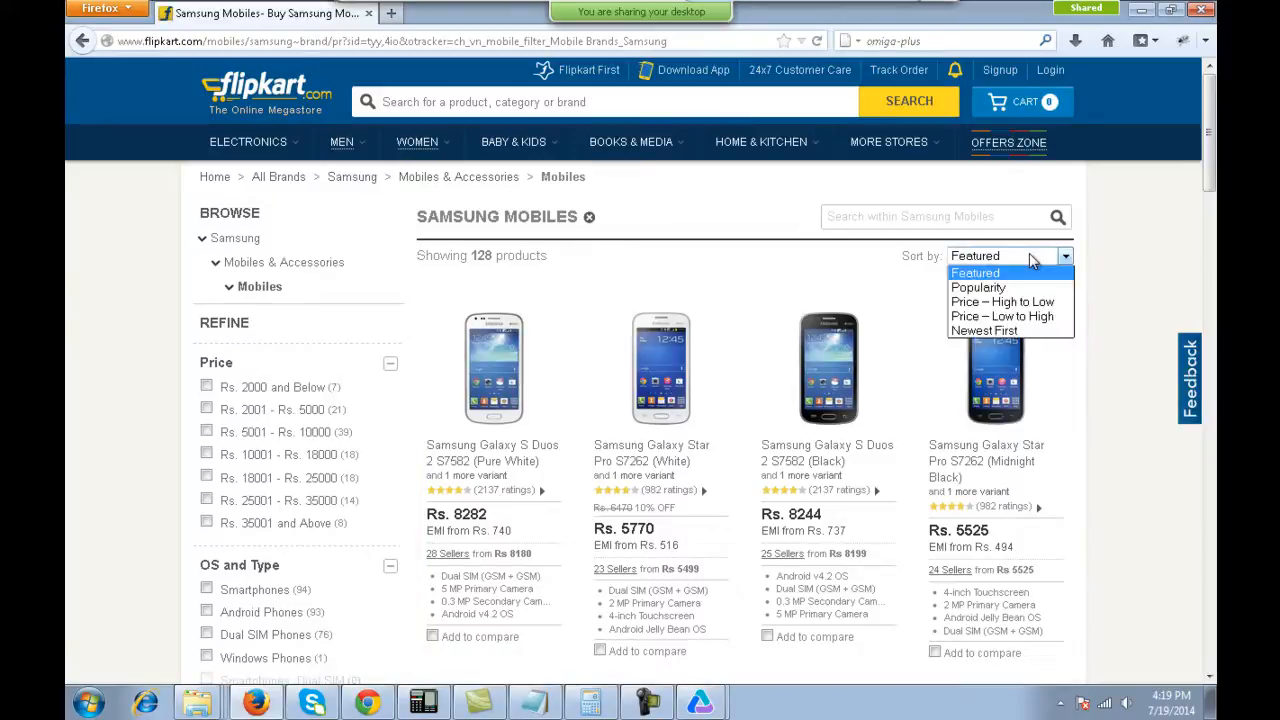
{"action": "left_click", "coordinate": [1062, 257]}
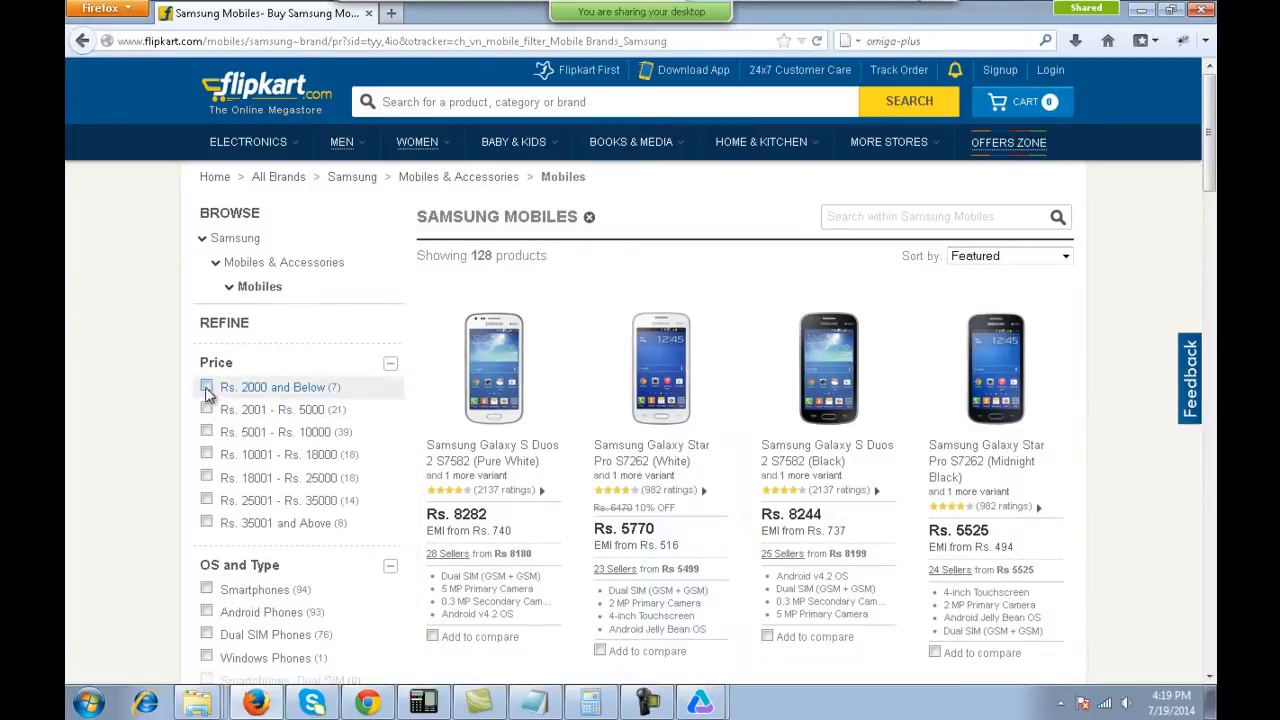
Use Object Spy to add the Sort by list of the Samsung listing to the repository.
{"action": "mouse_move", "coordinate": [700, 703]}
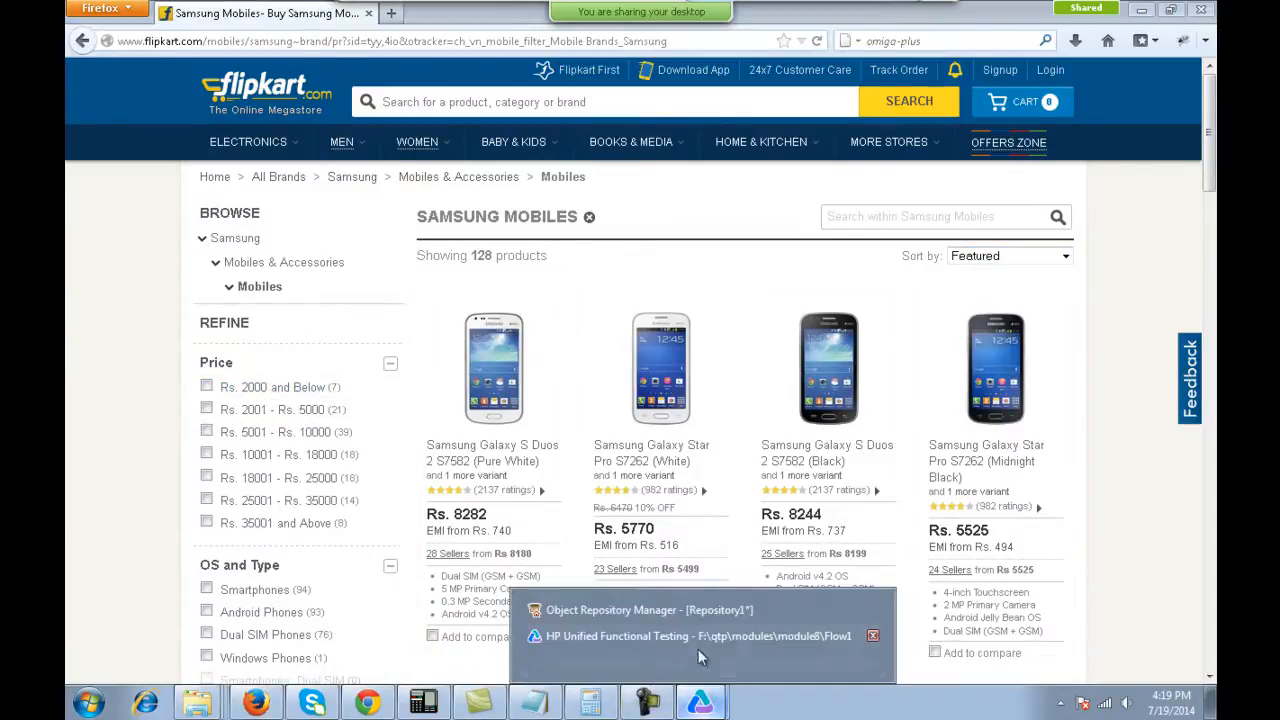
{"action": "left_click", "coordinate": [690, 612]}
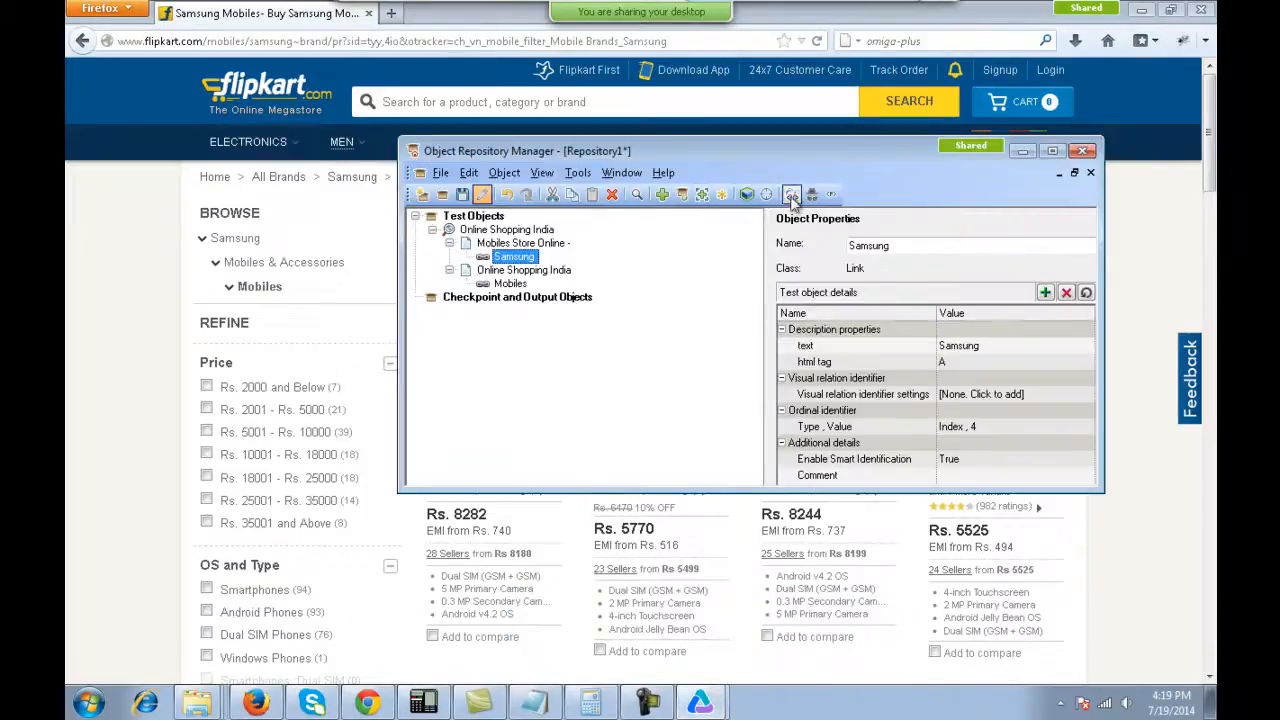
{"action": "left_click", "coordinate": [791, 195]}
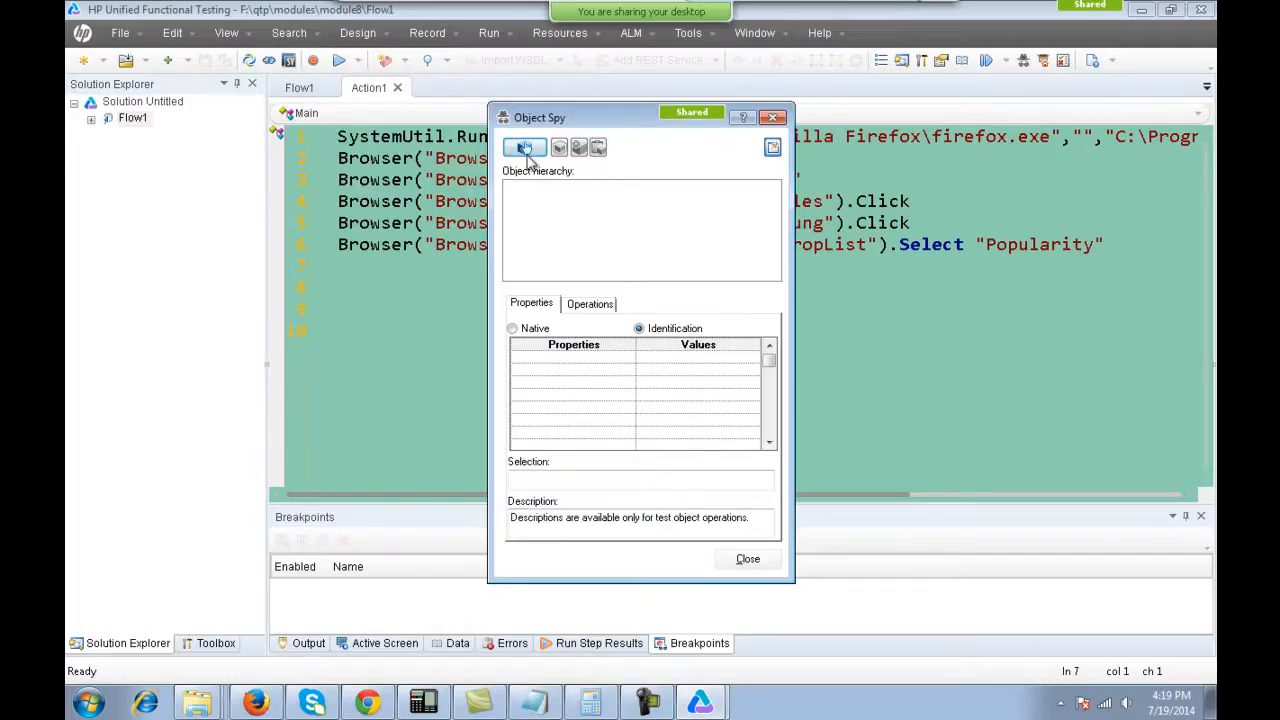
{"action": "left_click", "coordinate": [524, 148]}
{"action": "left_click", "coordinate": [1005, 262]}
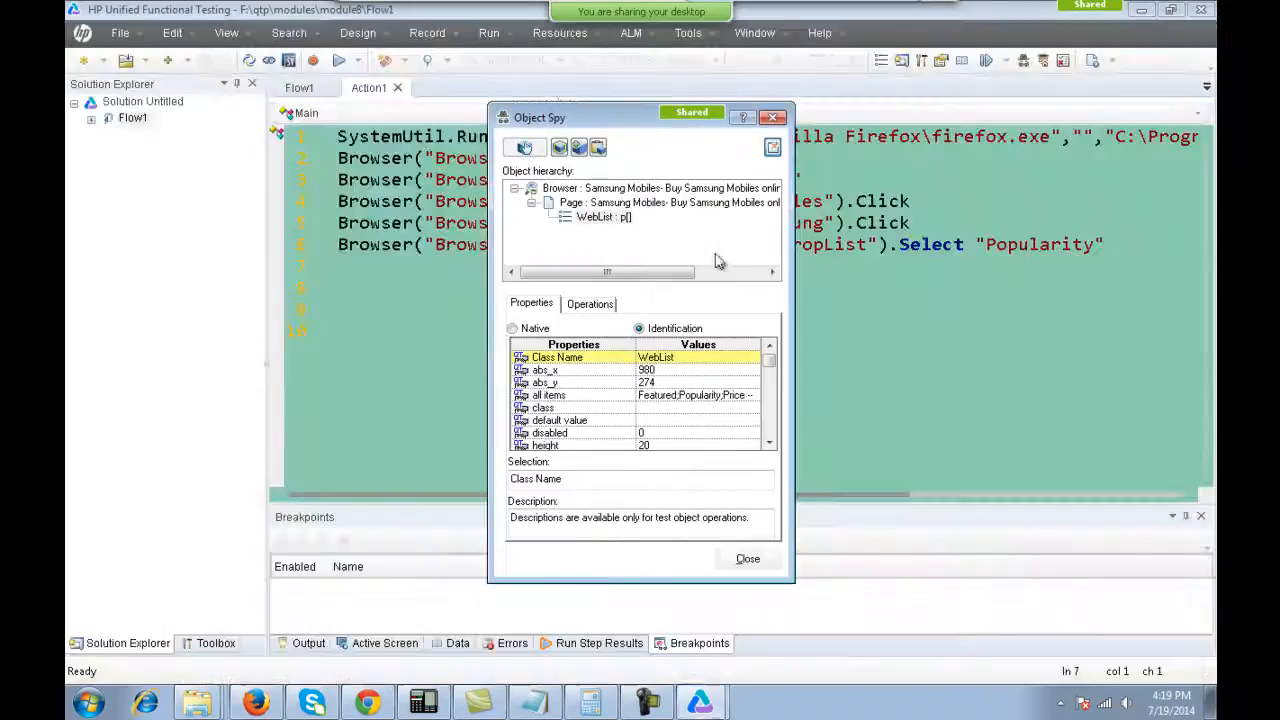
Add the "Rs. 2000 and Below" price checkbox to the repository and close Object Spy.
{"action": "left_click", "coordinate": [524, 148]}
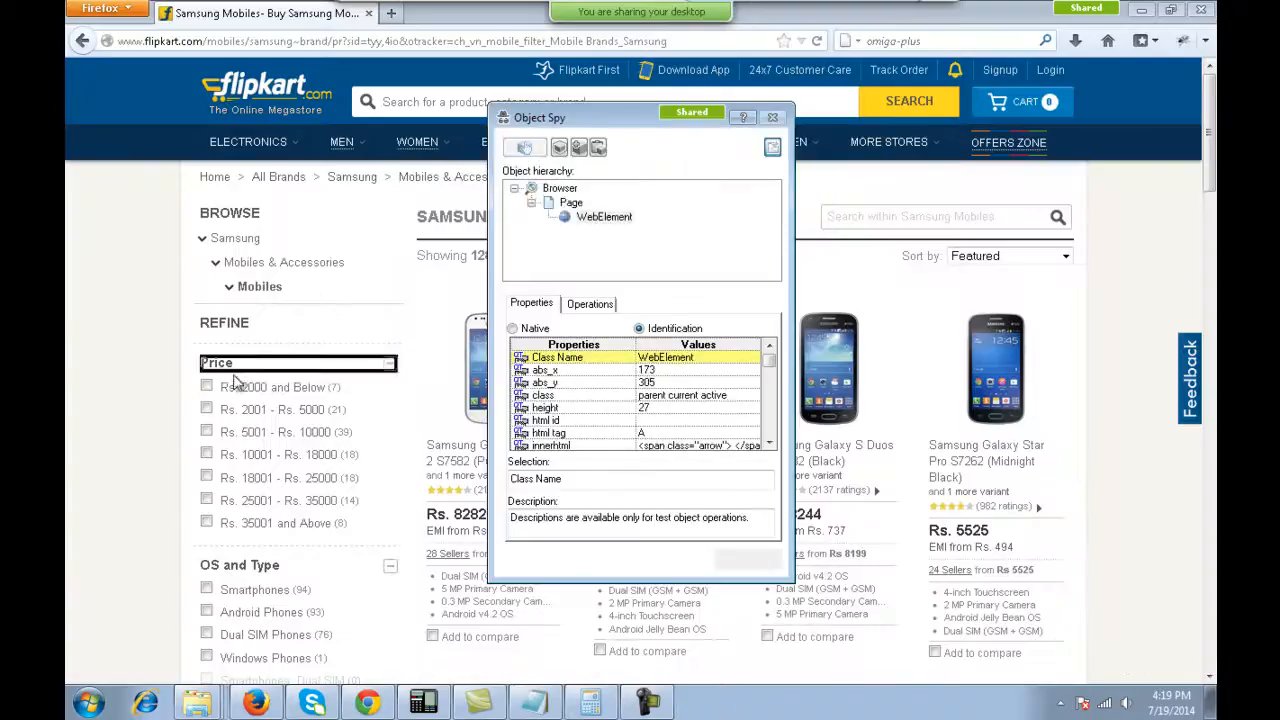
{"action": "left_click", "coordinate": [206, 387]}
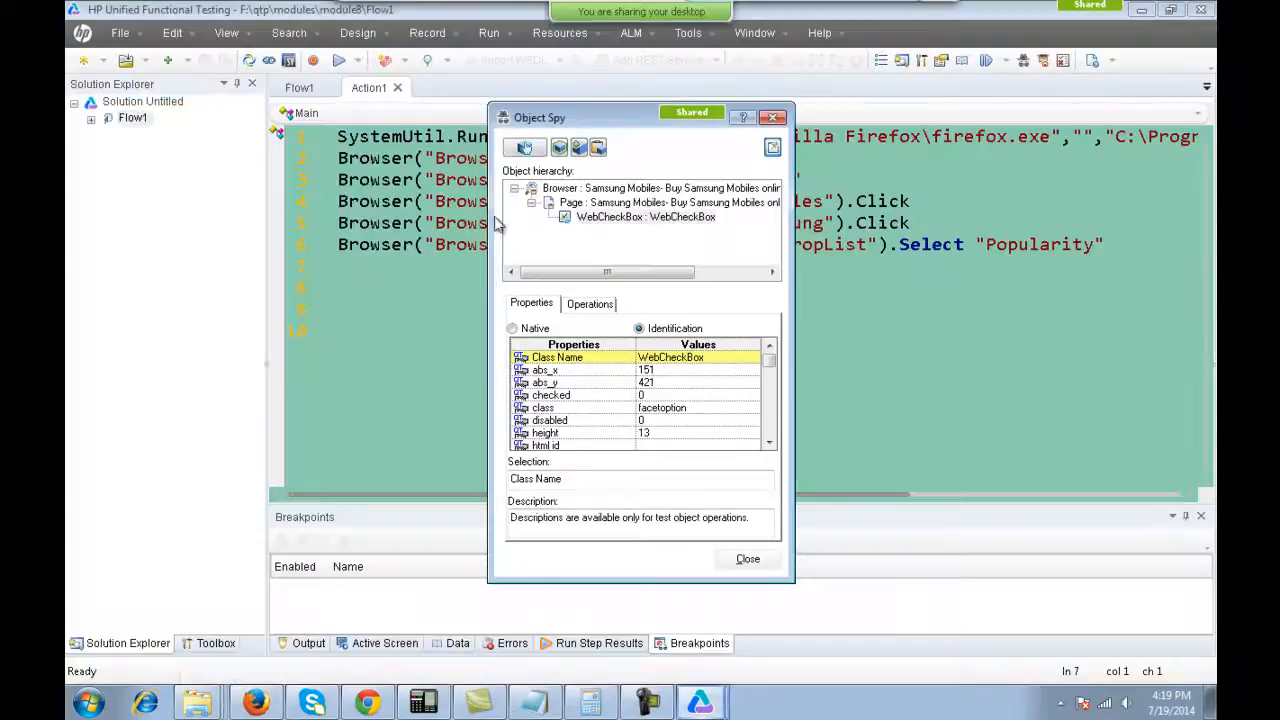
{"action": "left_click", "coordinate": [773, 118]}
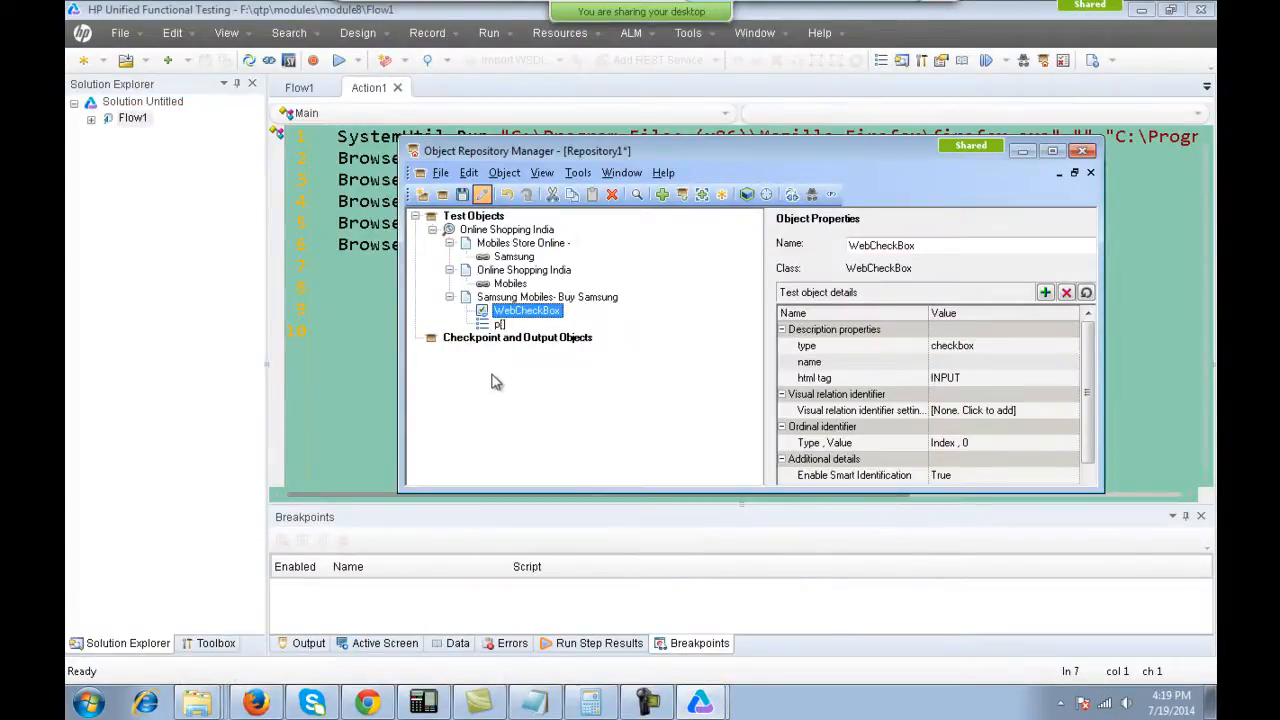
Rename the Online Shopping India browser object in the repository as Browser.
{"action": "left_click", "coordinate": [506, 229]}
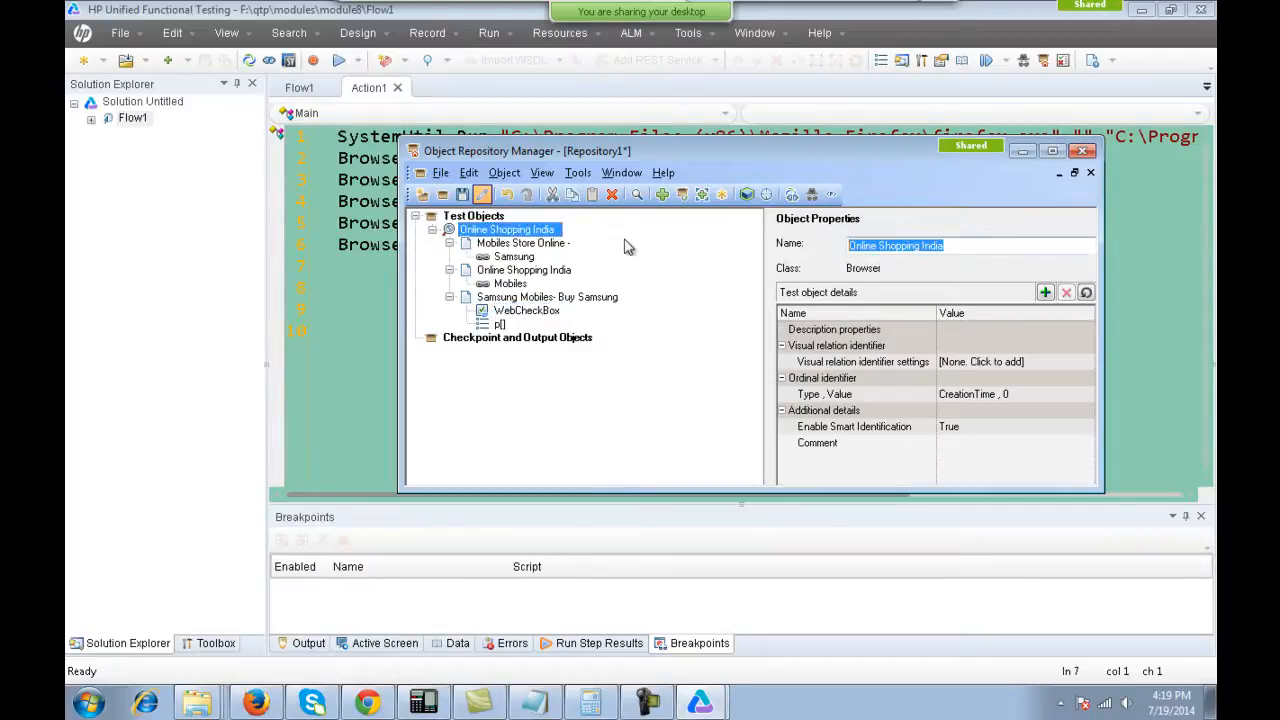
{"action": "type", "text": "Browse"}
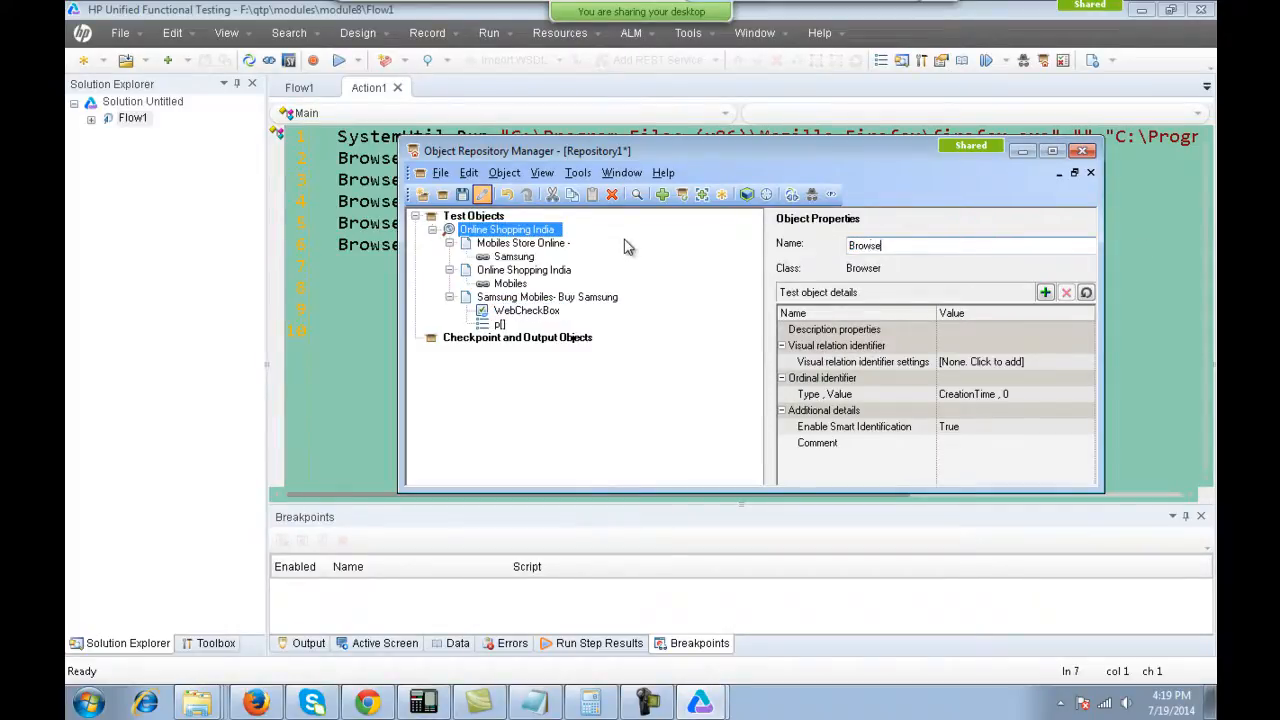
{"action": "type", "text": "r"}
{"action": "key", "text": "Return"}
Rename the Mobiles Store Online page object as Page.
{"action": "left_click", "coordinate": [471, 243]}
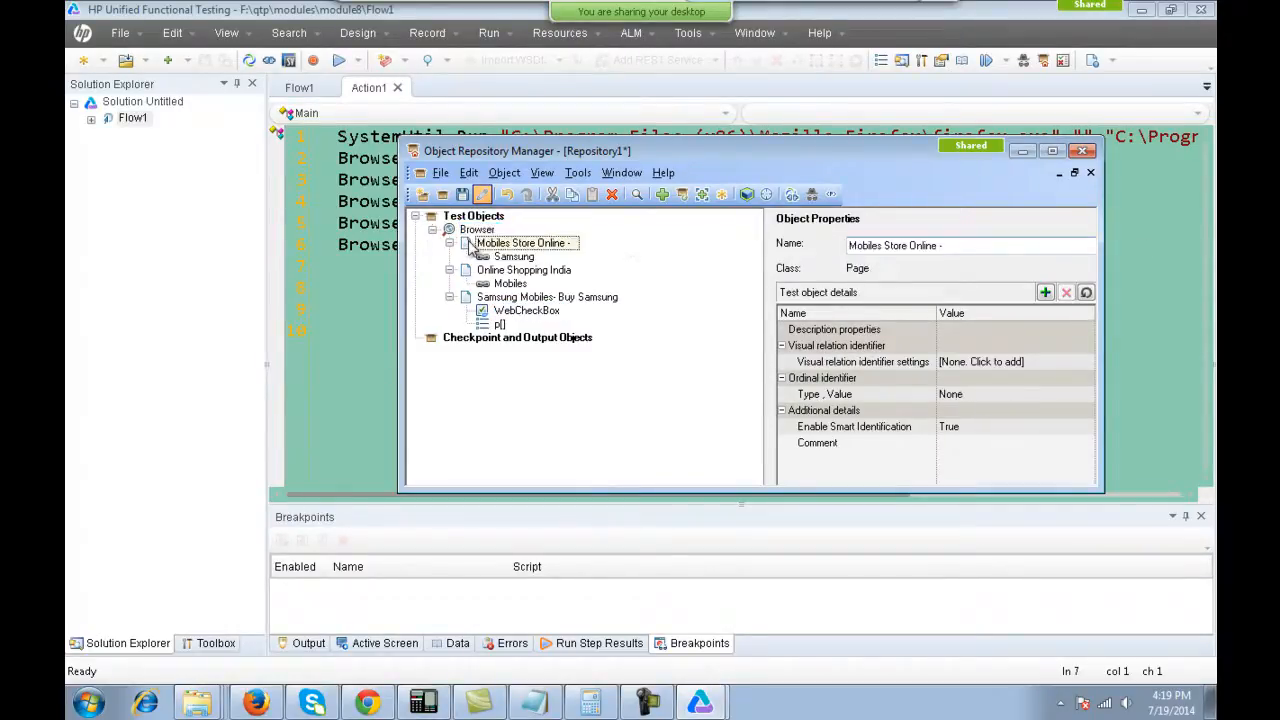
{"action": "type", "text": "P"}
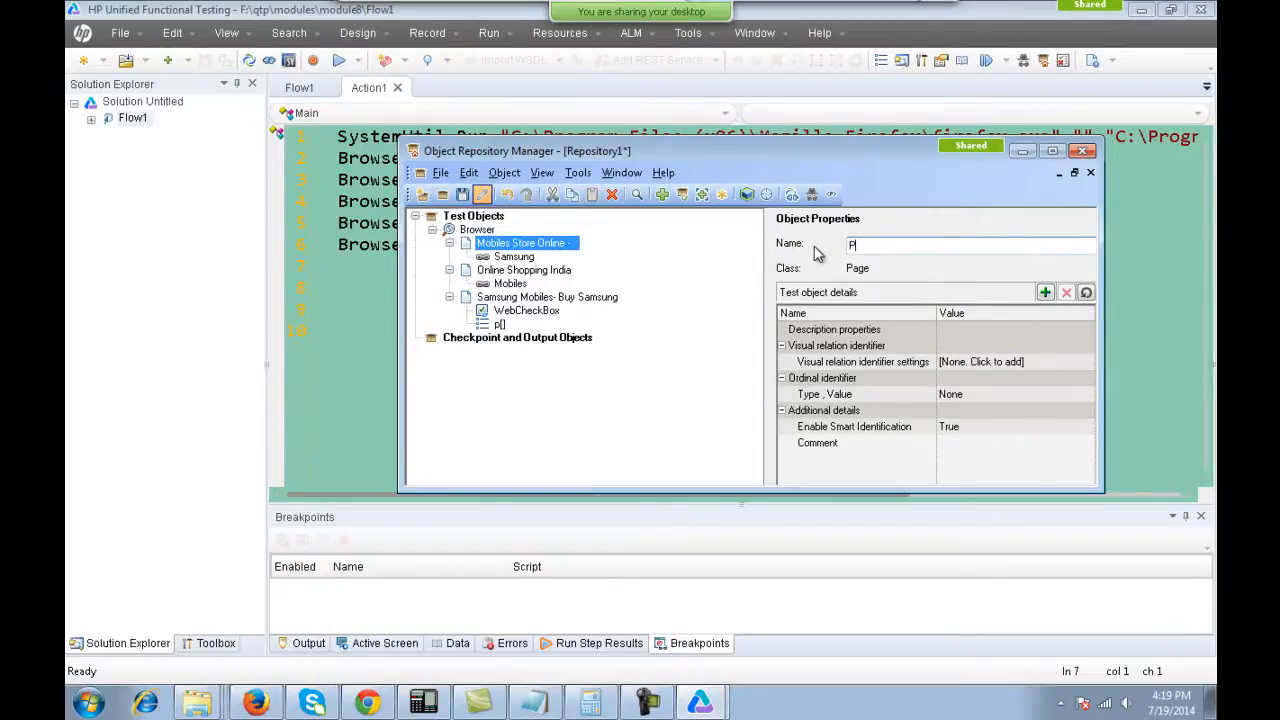
{"action": "type", "text": "age"}
{"action": "key", "text": "Return"}
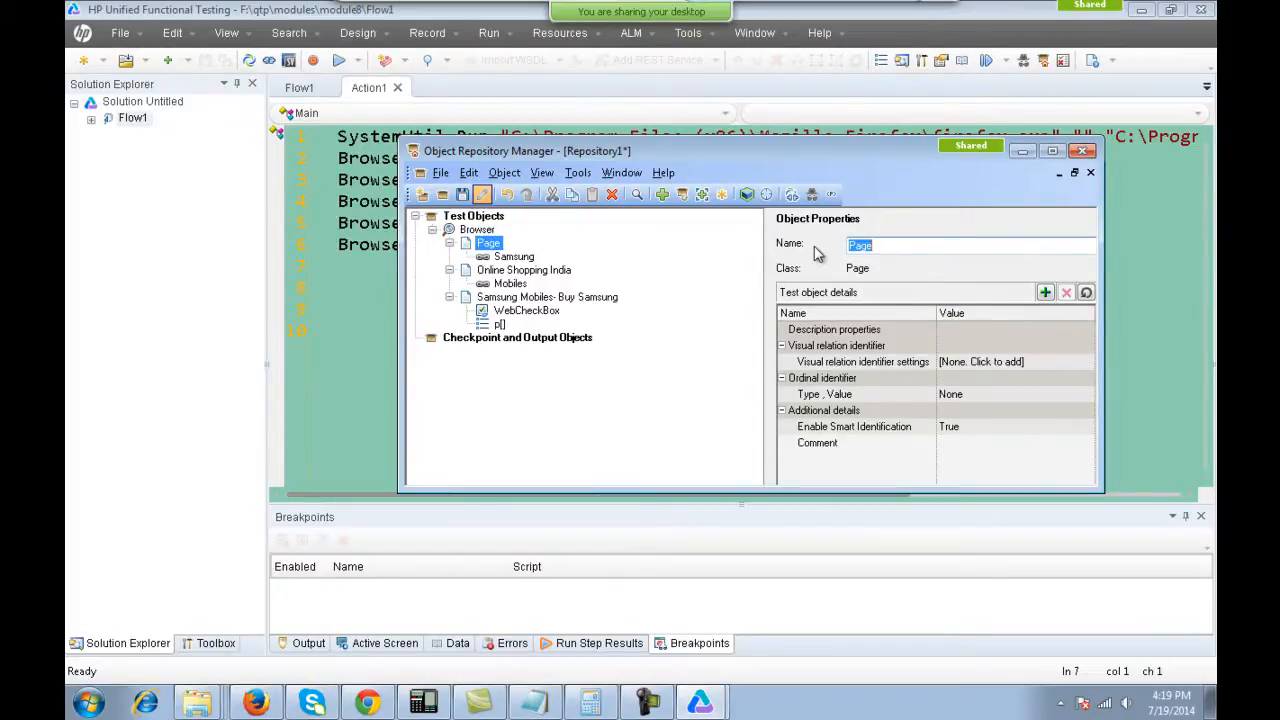
Move the Mobiles link, the WebCheckBox and the p[] list under the Page object in the repository tree.
{"action": "left_click", "coordinate": [505, 284]}
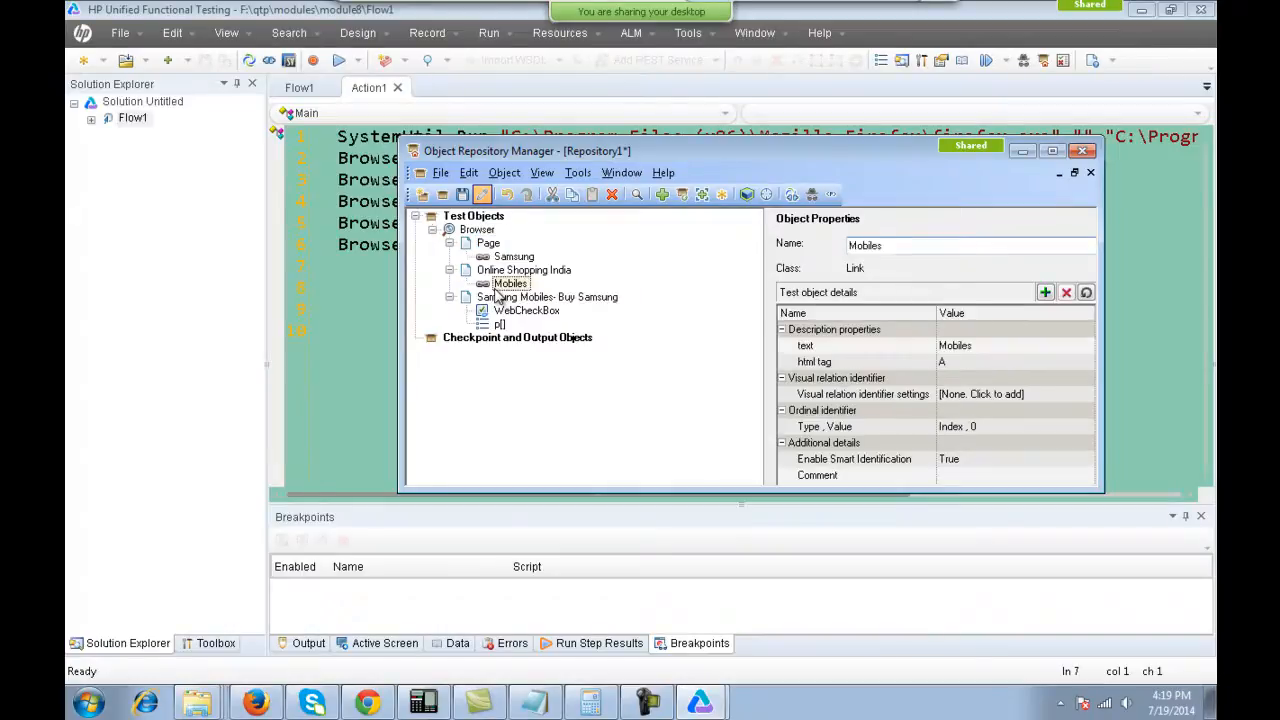
{"action": "left_click_drag", "start_coordinate": [470, 248], "coordinate": [472, 250]}
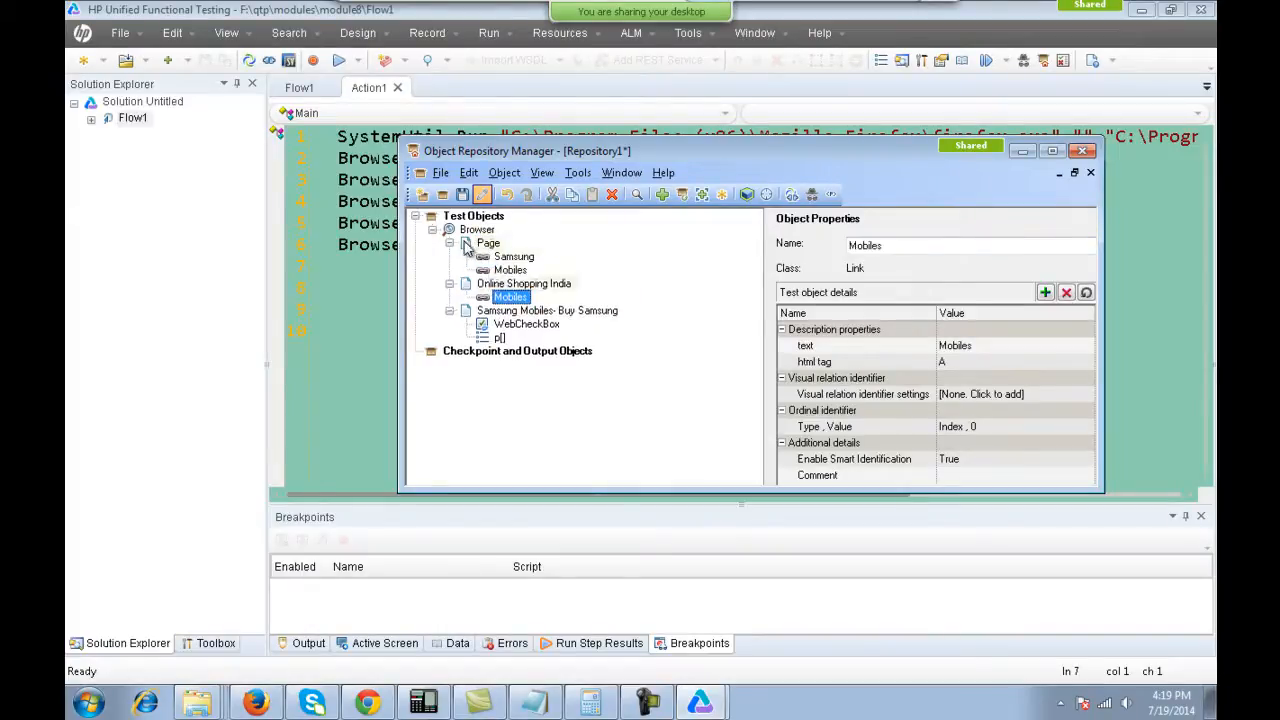
{"action": "left_click_drag", "start_coordinate": [487, 318], "coordinate": [472, 262]}
{"action": "left_click_drag", "start_coordinate": [497, 325], "coordinate": [472, 258]}
Delete the emptied Online Shopping India and Samsung Mobiles- Buy Samsung page objects from the repository.
{"action": "left_click", "coordinate": [490, 243]}
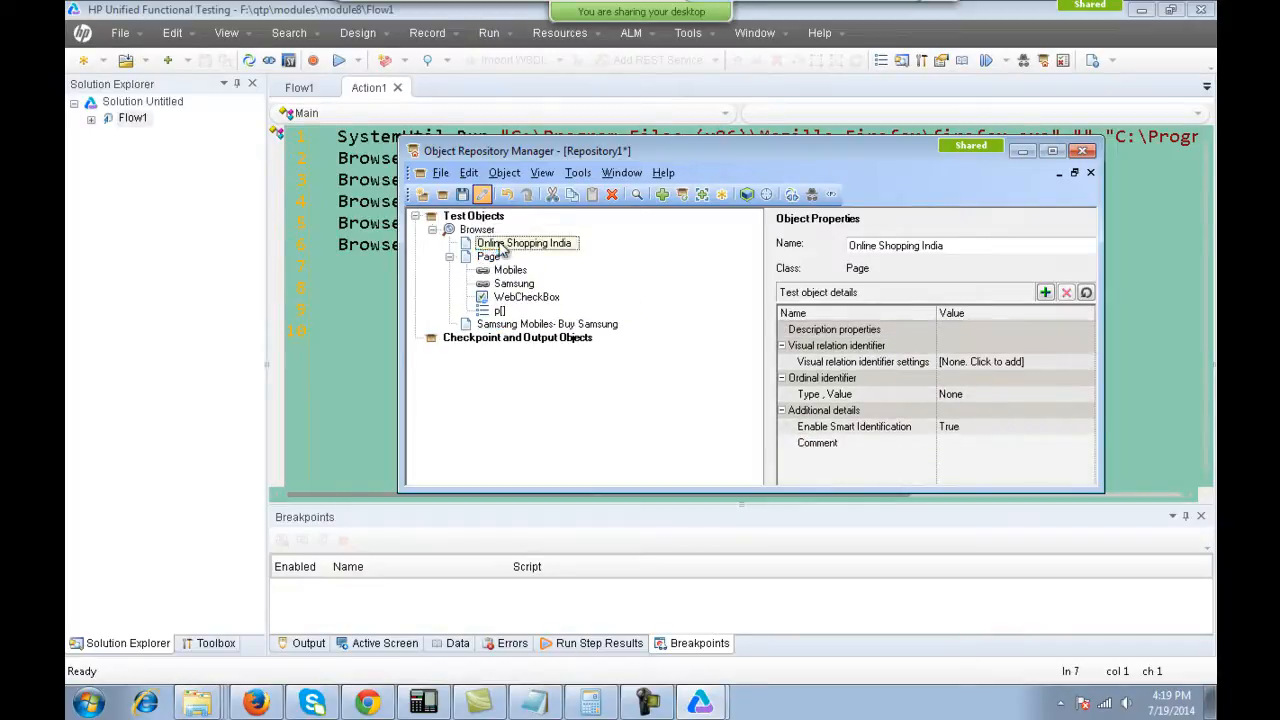
{"action": "left_click", "coordinate": [511, 326]}
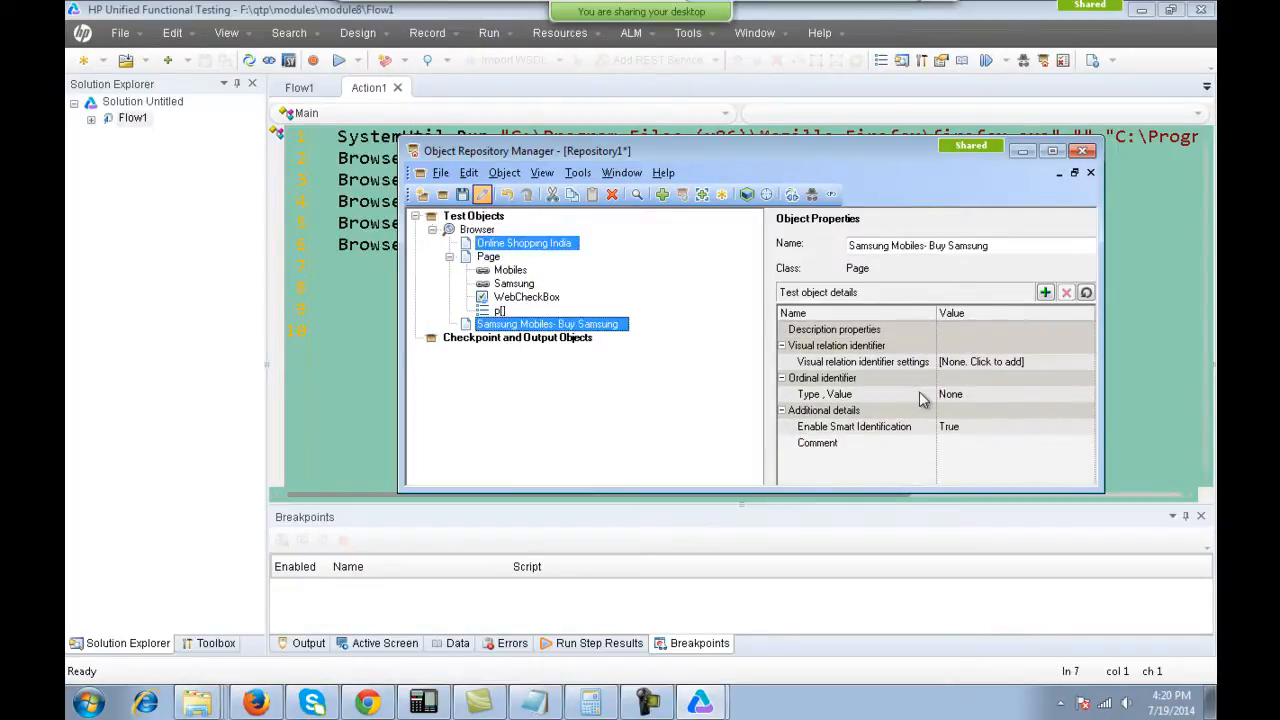
{"action": "key", "text": "Delete"}
{"action": "key", "text": "Return"}
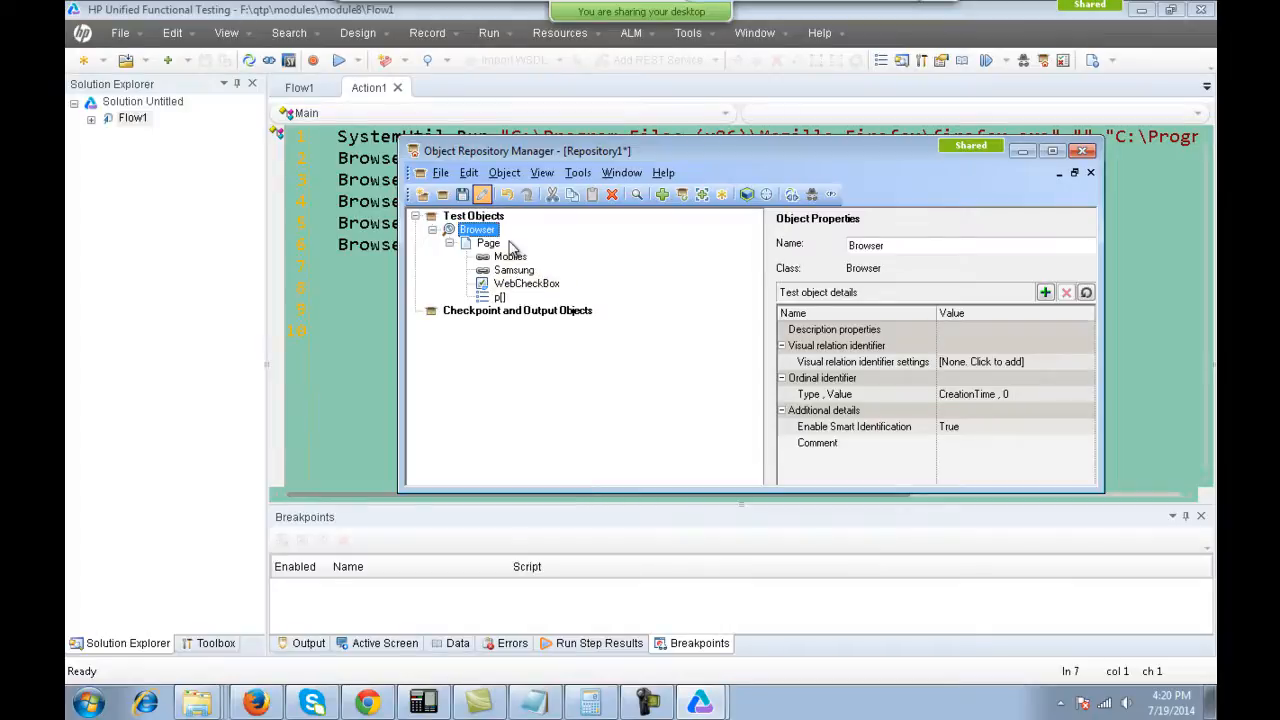
Save the shared object repository as Repository2 in F:\qtp\modules\module8 and move its window clear of the script.
{"action": "left_click", "coordinate": [462, 194]}
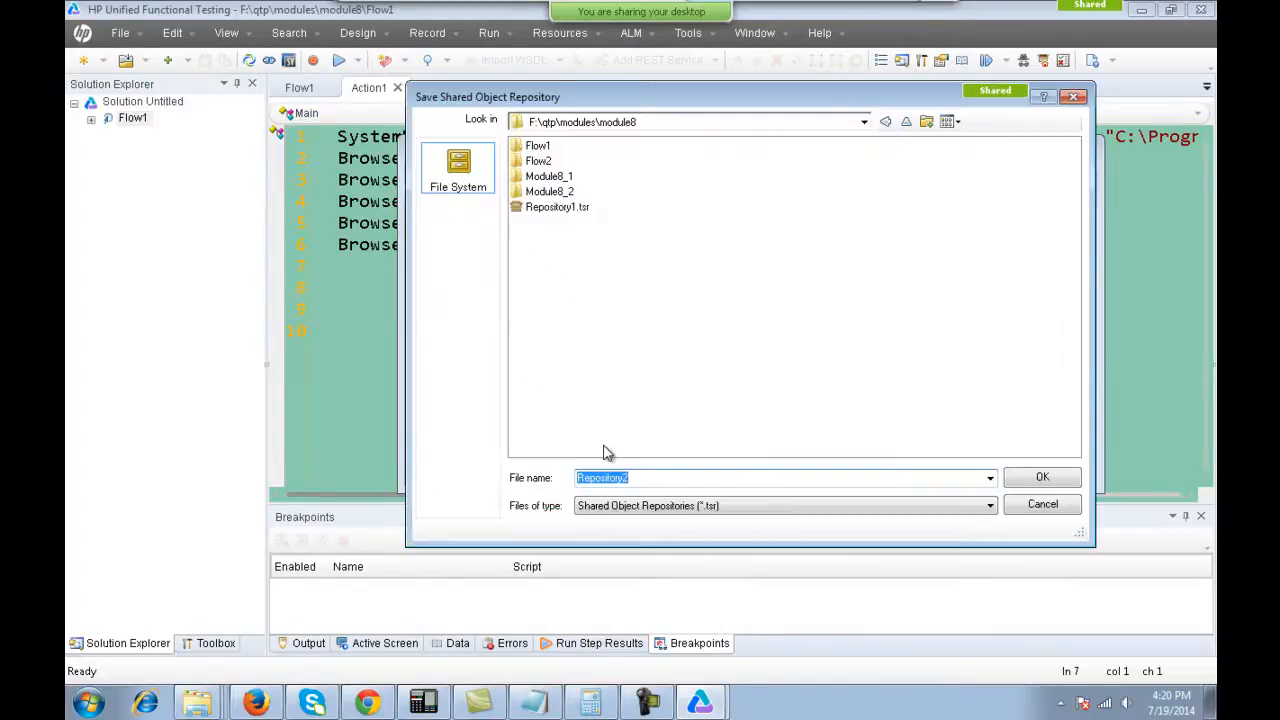
{"action": "left_click_drag", "start_coordinate": [651, 479], "coordinate": [468, 463]}
{"action": "left_click", "coordinate": [1042, 478]}
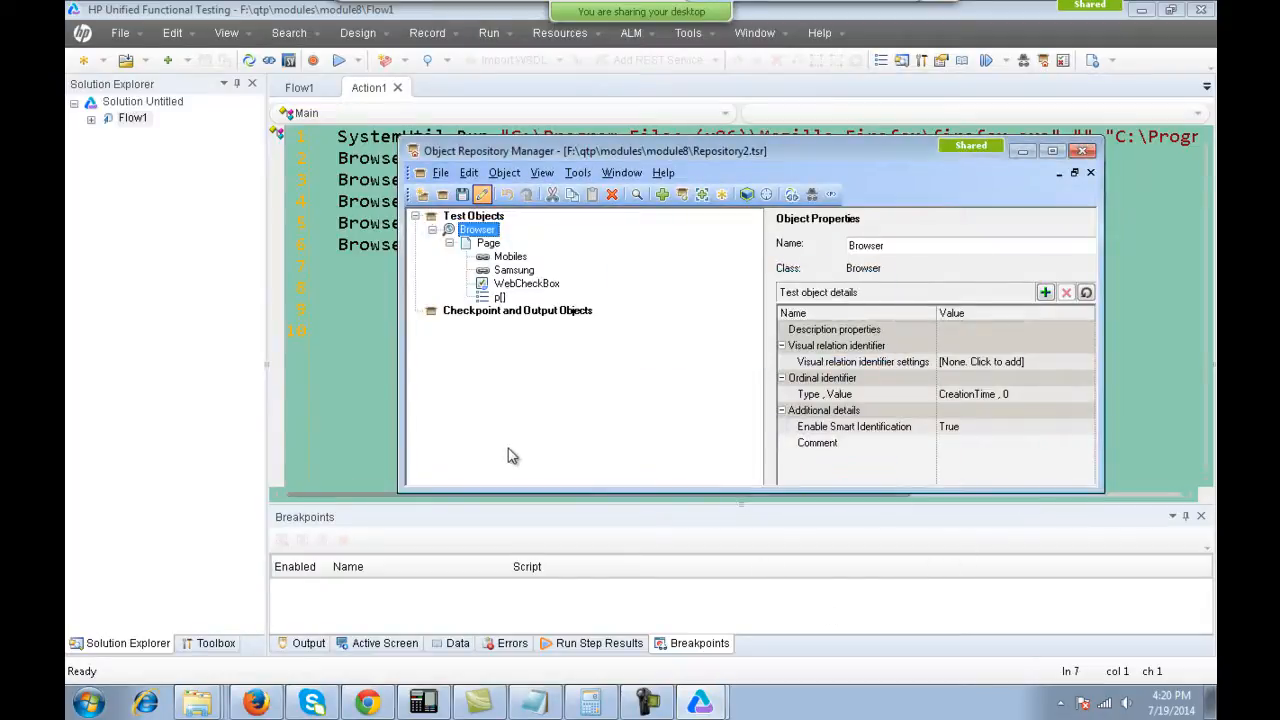
{"action": "left_click_drag", "start_coordinate": [888, 158], "coordinate": [910, 357]}
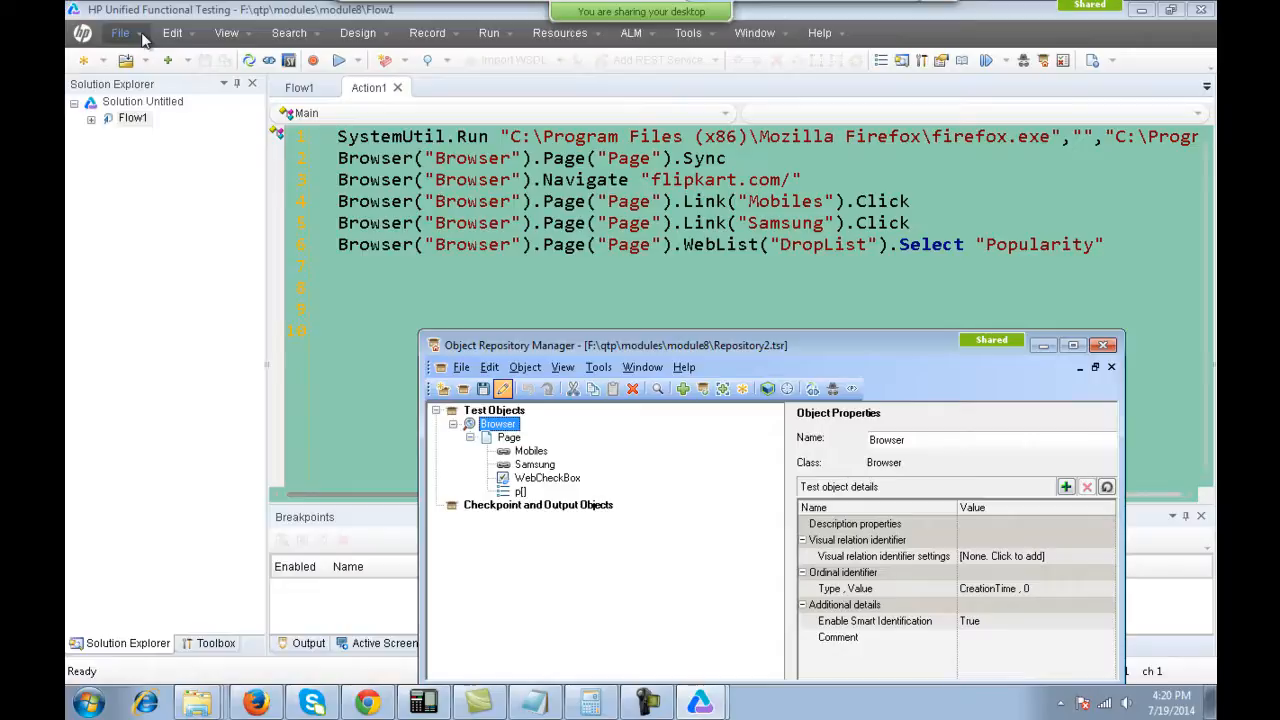
Annotate the shared screen with a red rounded outline labelled OR over the repository window, and close the annotation tools.
{"action": "mouse_move", "coordinate": [640, 11]}
{"action": "left_click", "coordinate": [885, 25]}
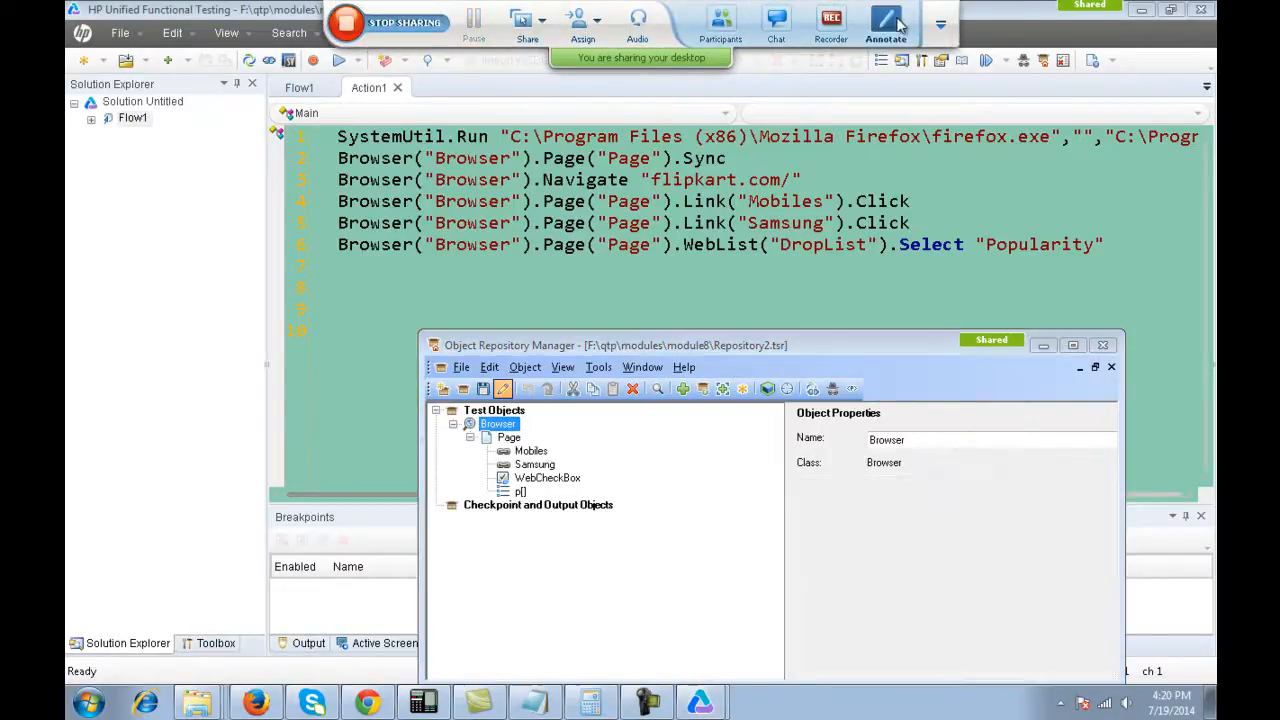
{"action": "mouse_move", "coordinate": [768, 510]}
{"action": "left_mouse_down"}
{"action": "mouse_move", "coordinate": [606, 548]}
{"action": "mouse_move", "coordinate": [852, 567]}
{"action": "mouse_move", "coordinate": [770, 503]}
{"action": "left_mouse_up"}
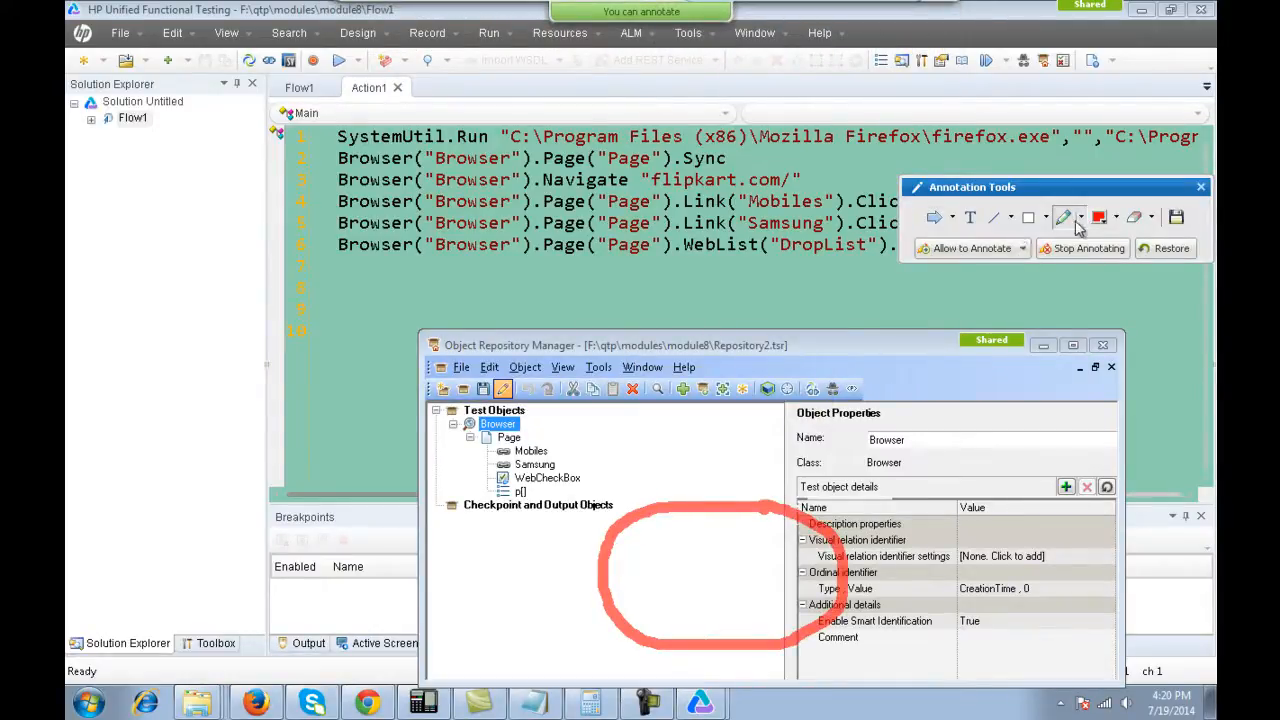
{"action": "left_click", "coordinate": [969, 217]}
{"action": "left_click", "coordinate": [688, 575]}
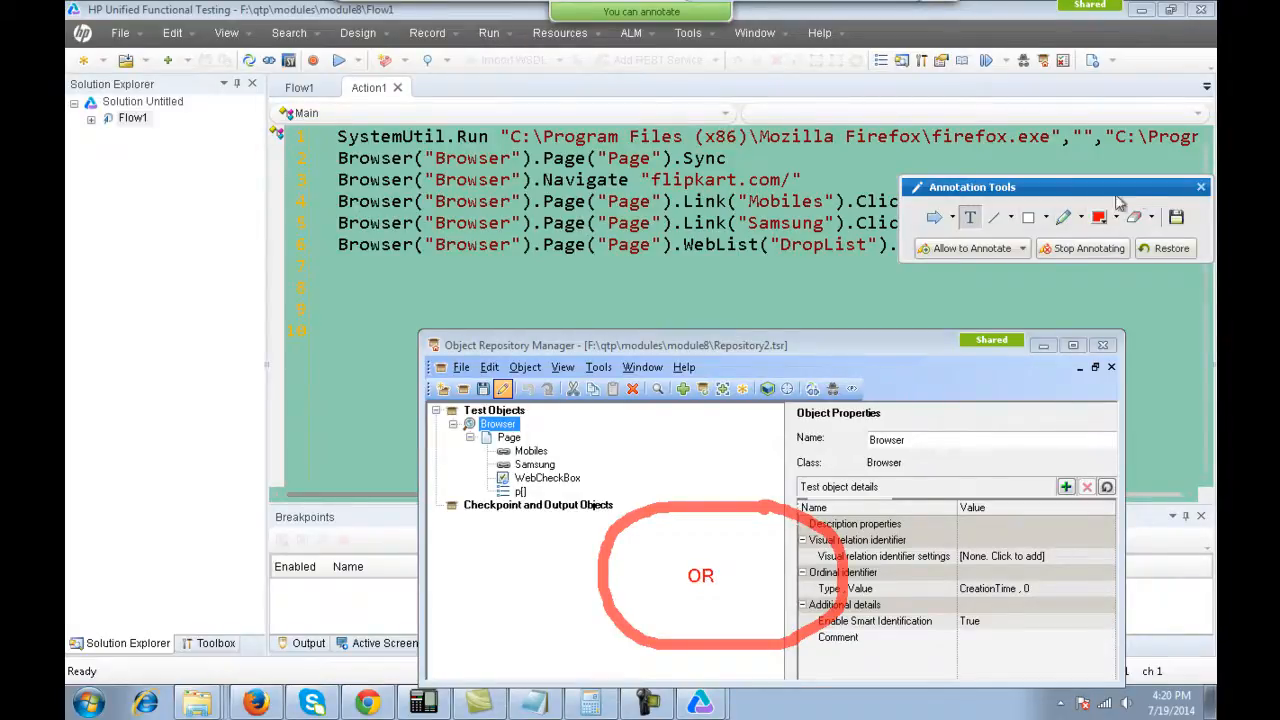
{"action": "left_click", "coordinate": [1201, 188]}
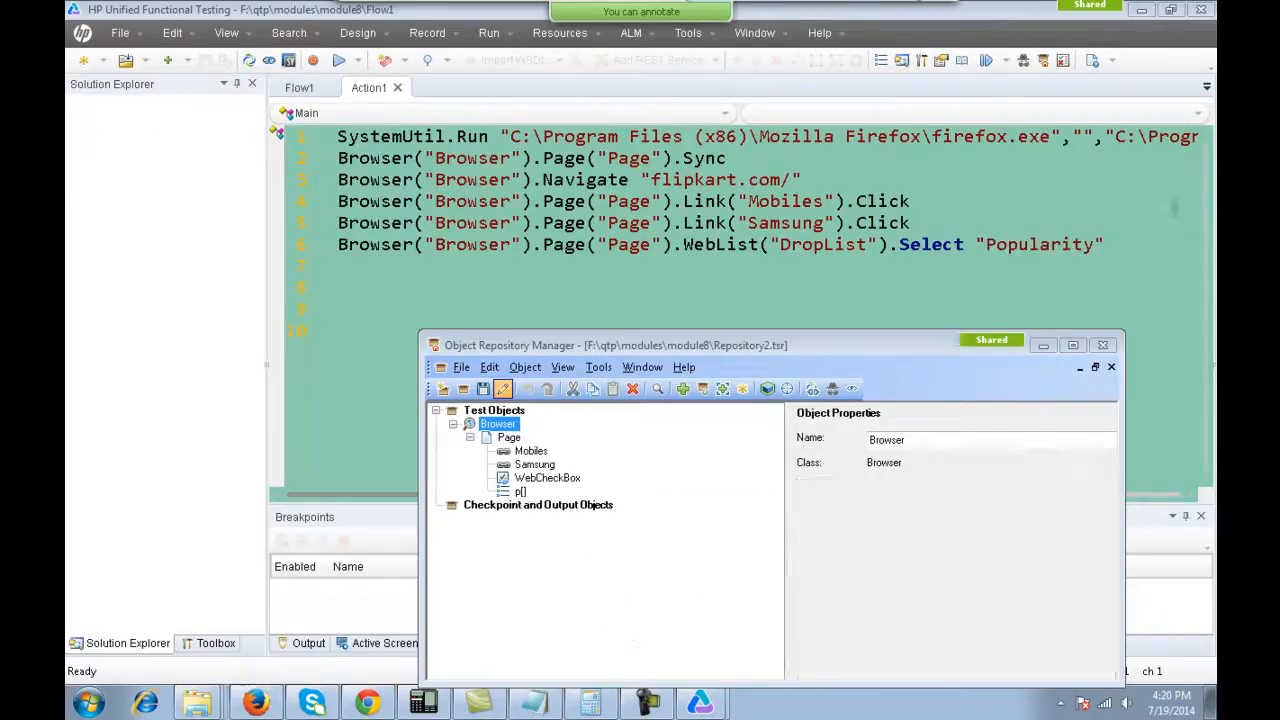
Create a new GUI test named NewFlow_1 in F:\qtp\modules\module8.
{"action": "left_click", "coordinate": [141, 38]}
{"action": "mouse_move", "coordinate": [300, 61]}
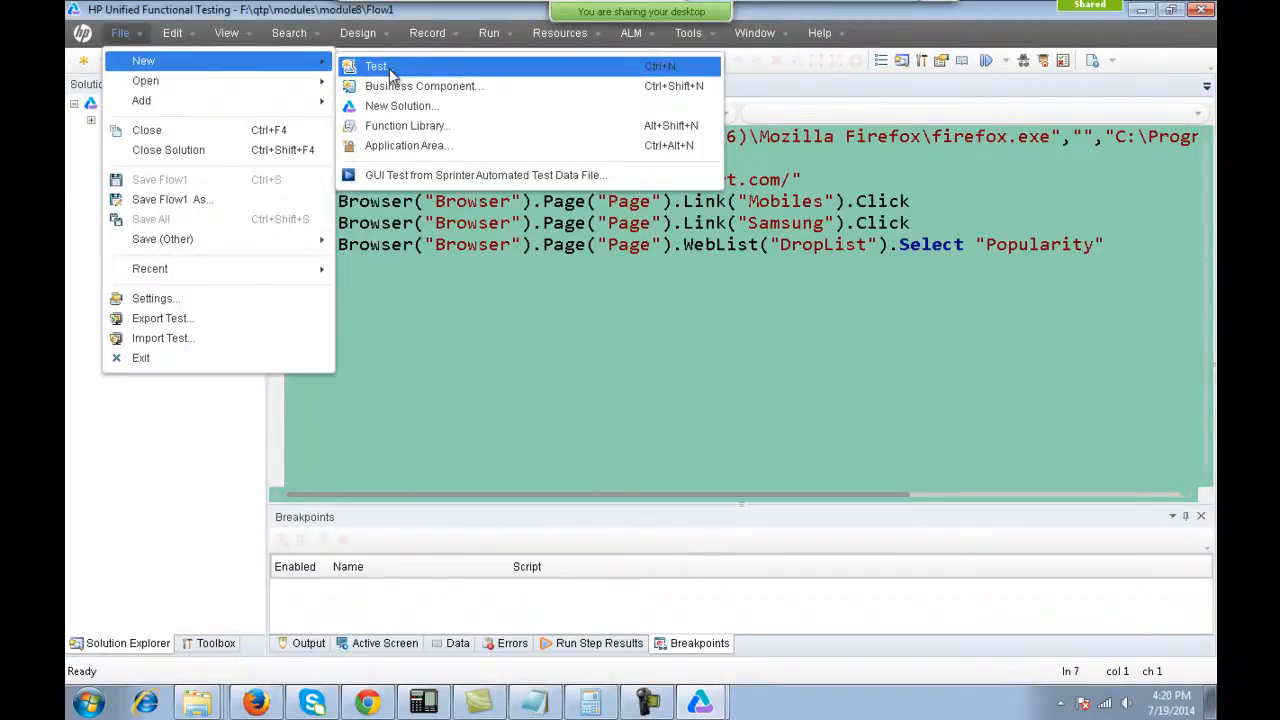
{"action": "left_click", "coordinate": [377, 66]}
{"action": "double_click", "coordinate": [585, 379]}
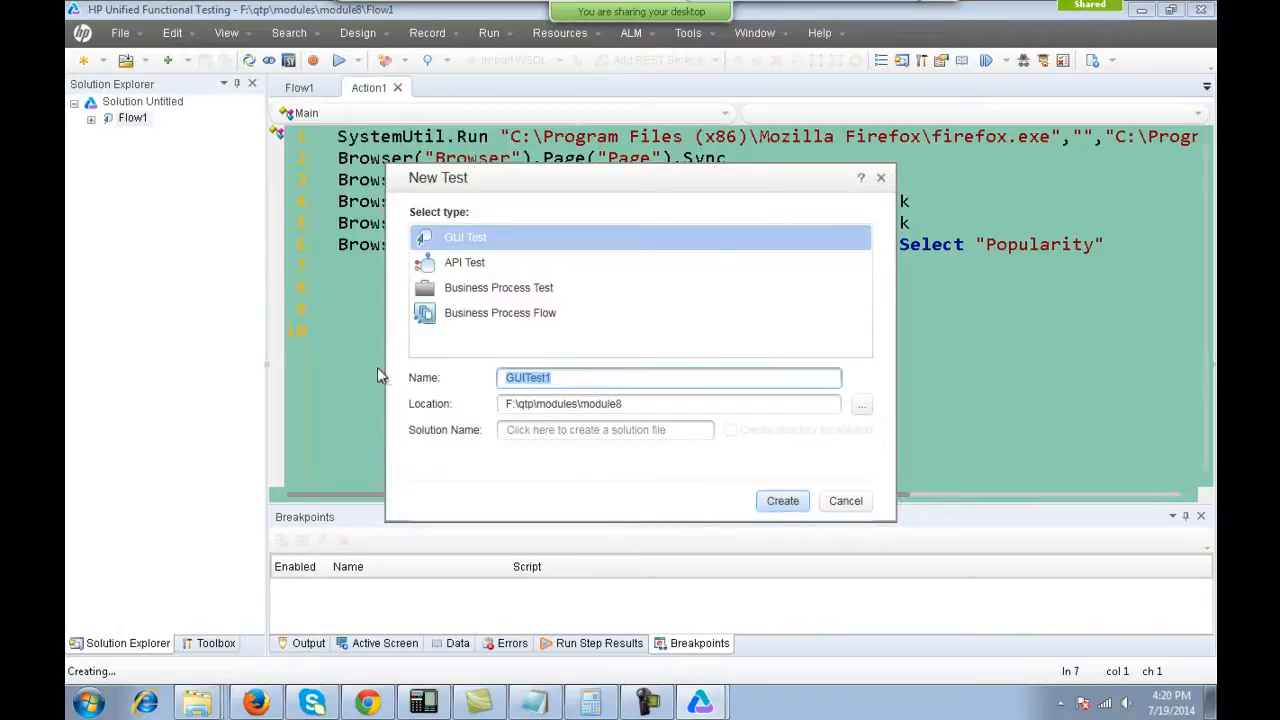
{"action": "type", "text": "Flow1"}
{"action": "key", "text": "BackSpace"}
{"action": "key", "text": "Home"}
{"action": "type", "text": "New"}
{"action": "type", "text": "_1"}
{"action": "left_click", "coordinate": [781, 501]}
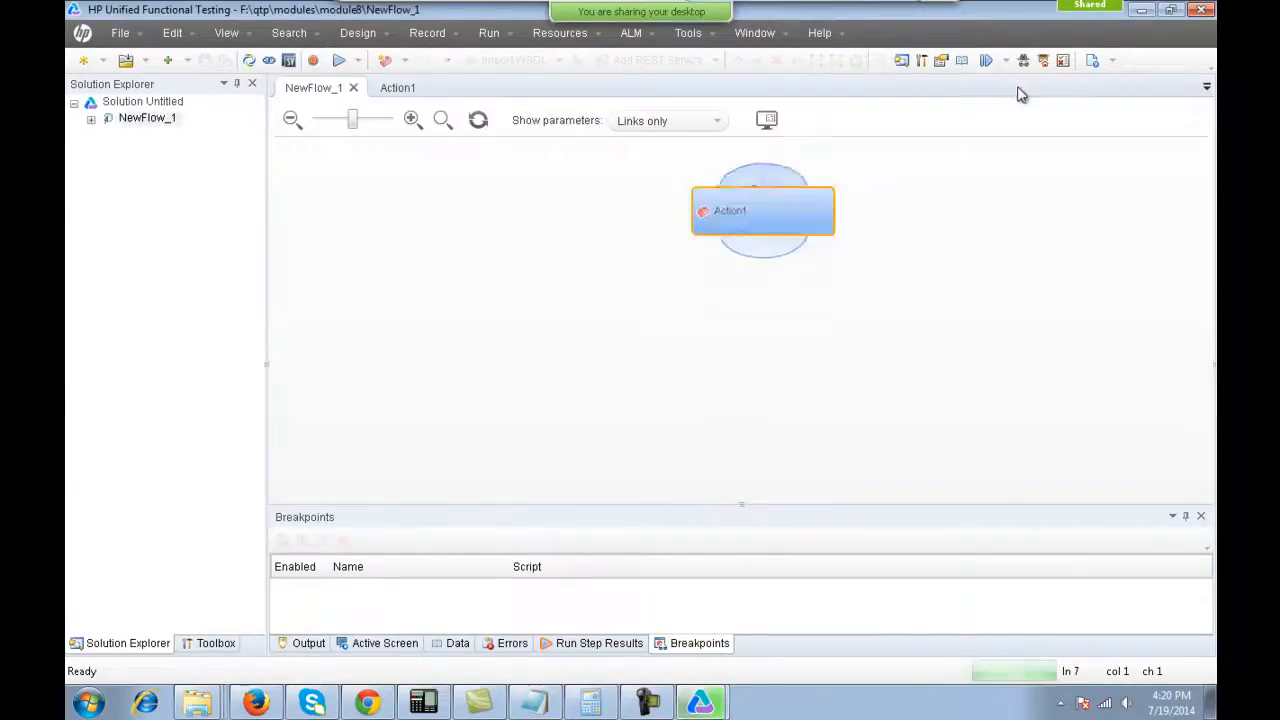
Open Action1 of the new test and associate the shared repository Repository1.tsr with it.
{"action": "left_click", "coordinate": [397, 87]}
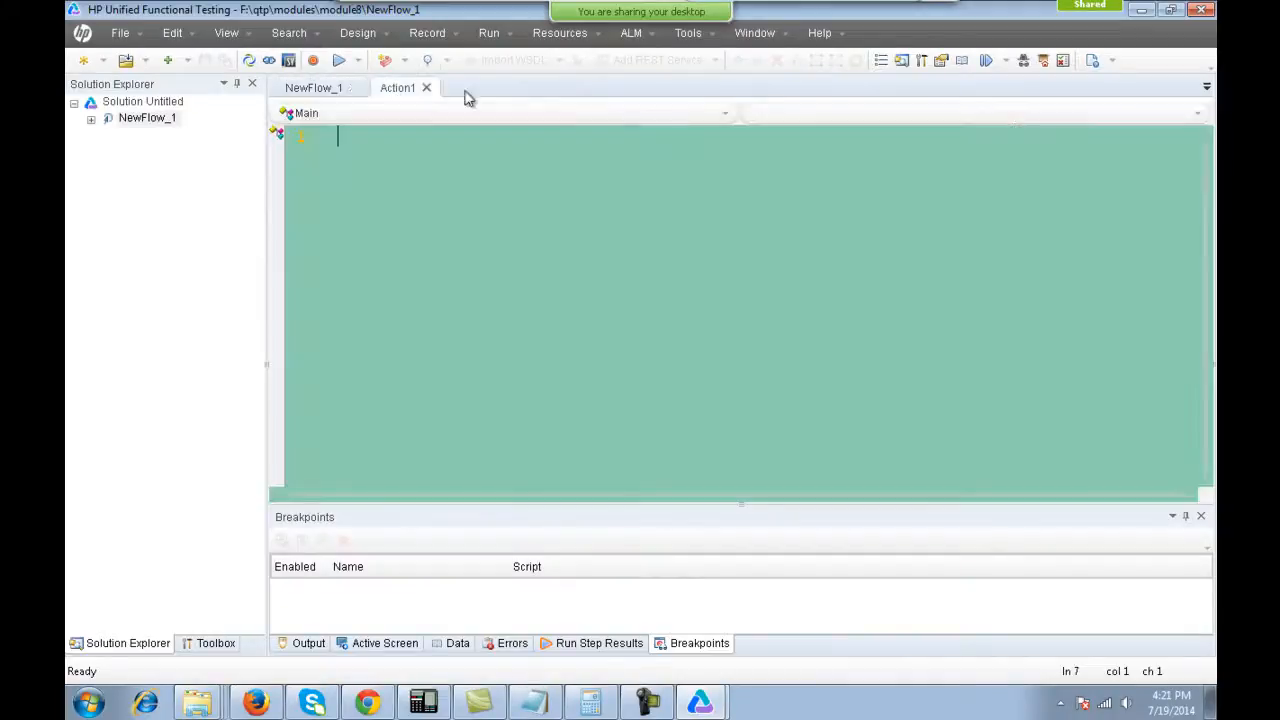
{"action": "left_click", "coordinate": [1043, 60]}
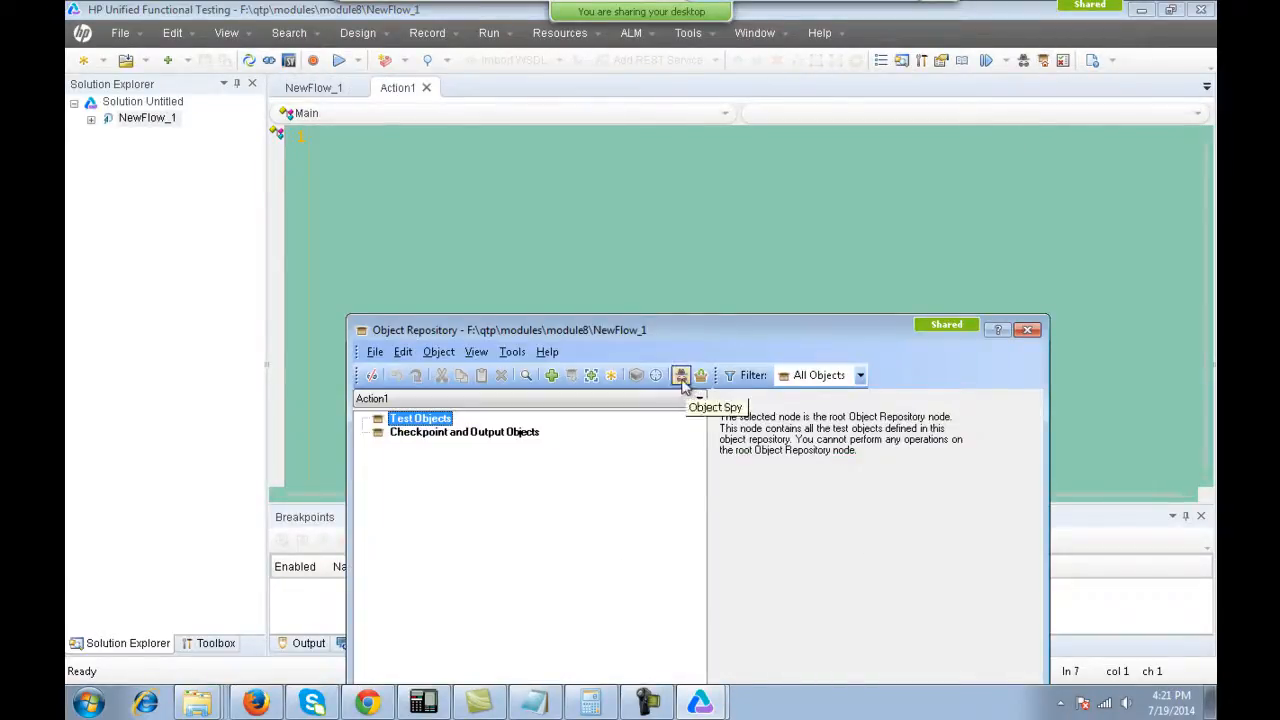
{"action": "left_click", "coordinate": [700, 376]}
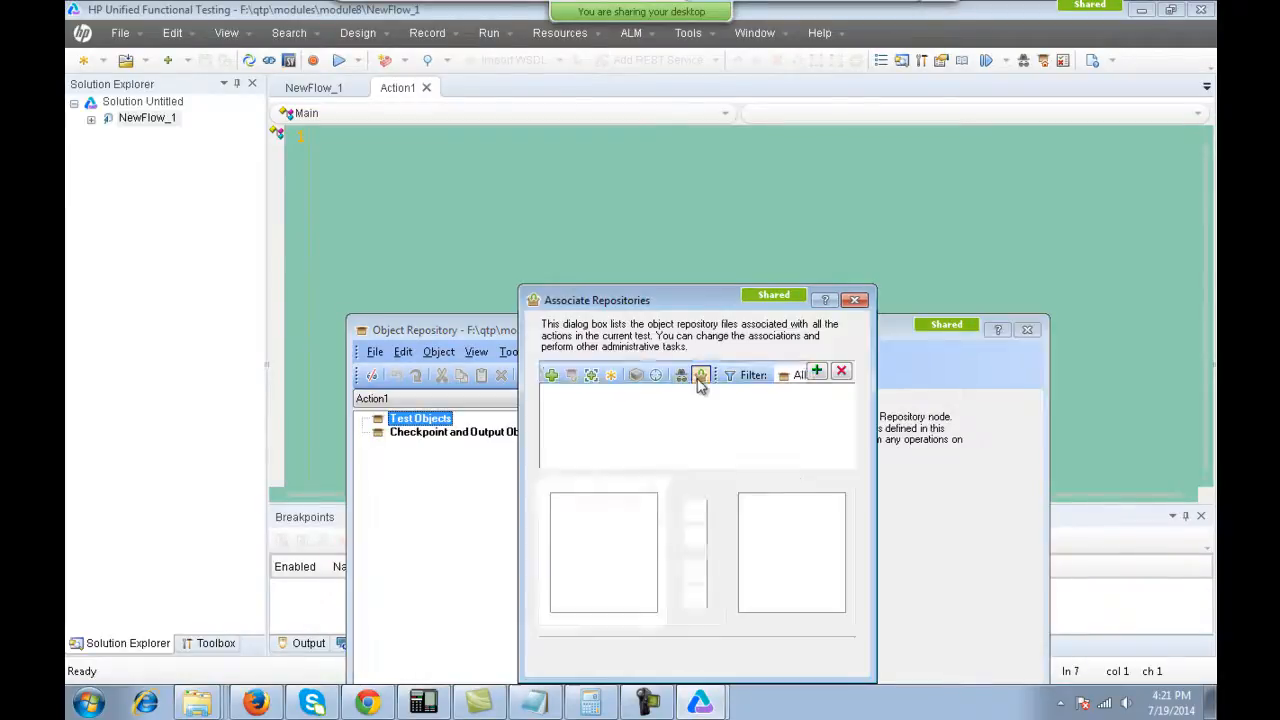
{"action": "left_click", "coordinate": [815, 373]}
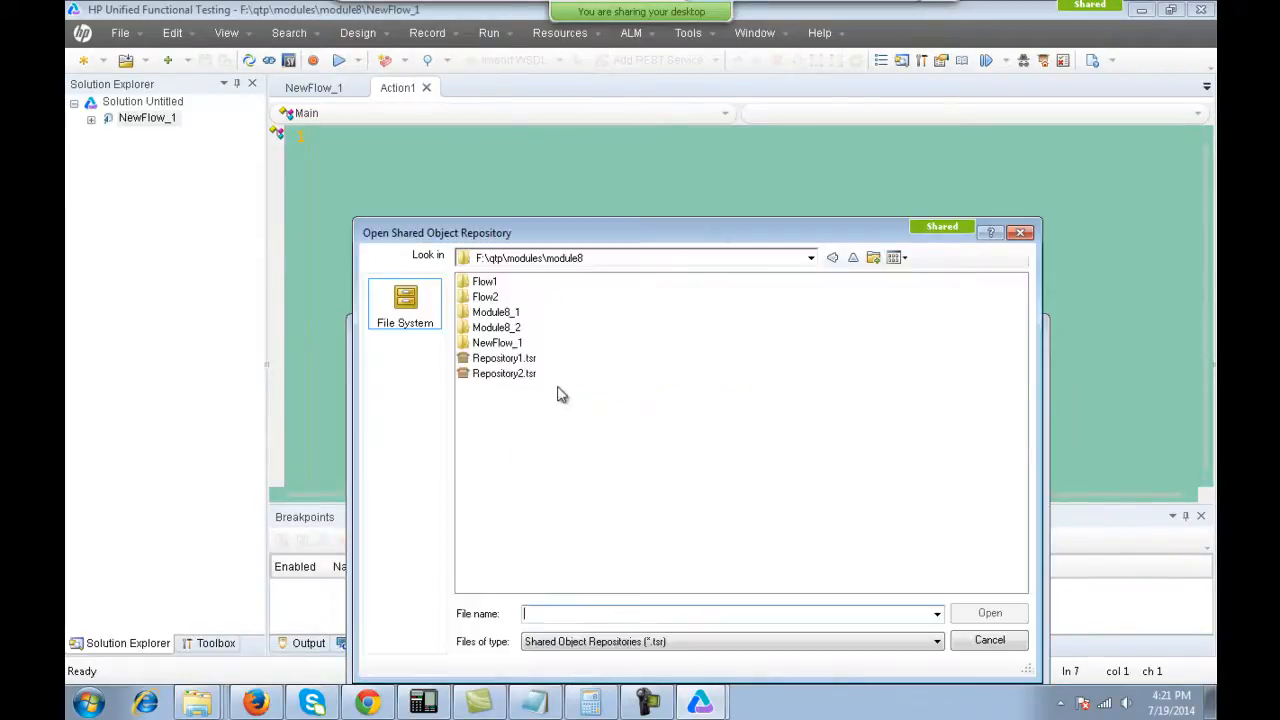
{"action": "double_click", "coordinate": [512, 362]}
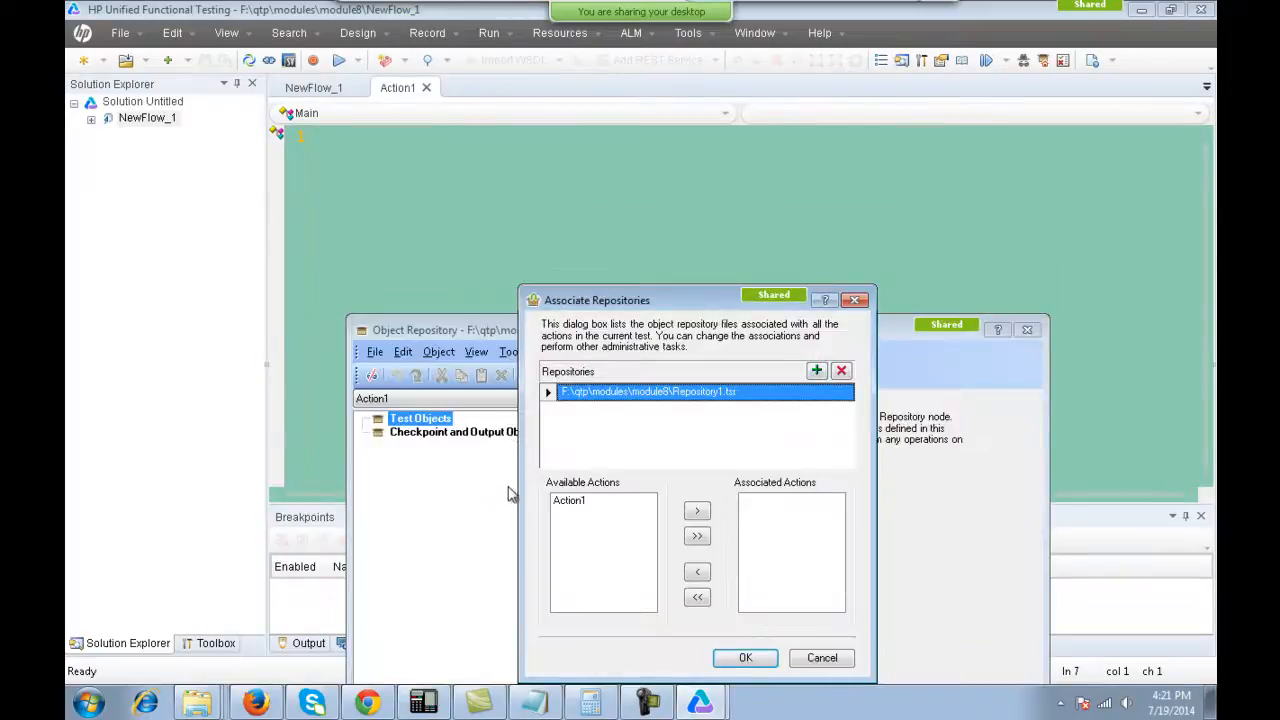
{"action": "left_click", "coordinate": [585, 502]}
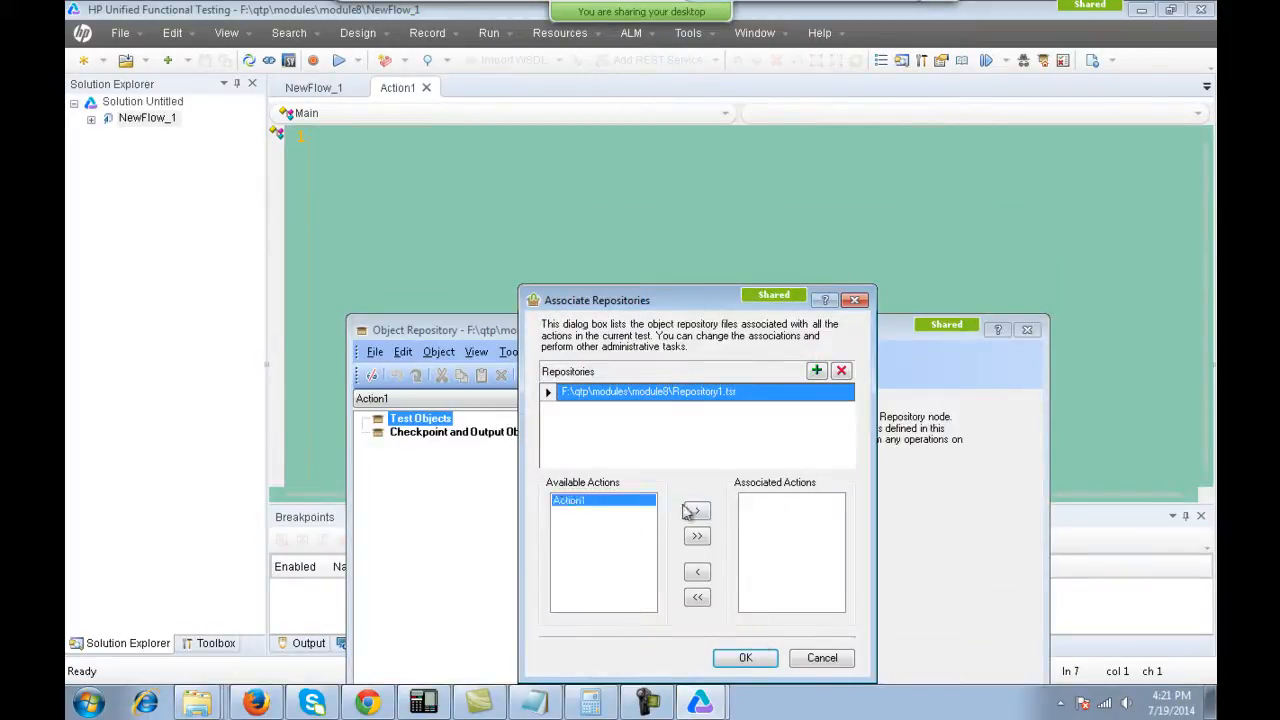
{"action": "left_click", "coordinate": [697, 512]}
{"action": "left_click", "coordinate": [745, 660]}
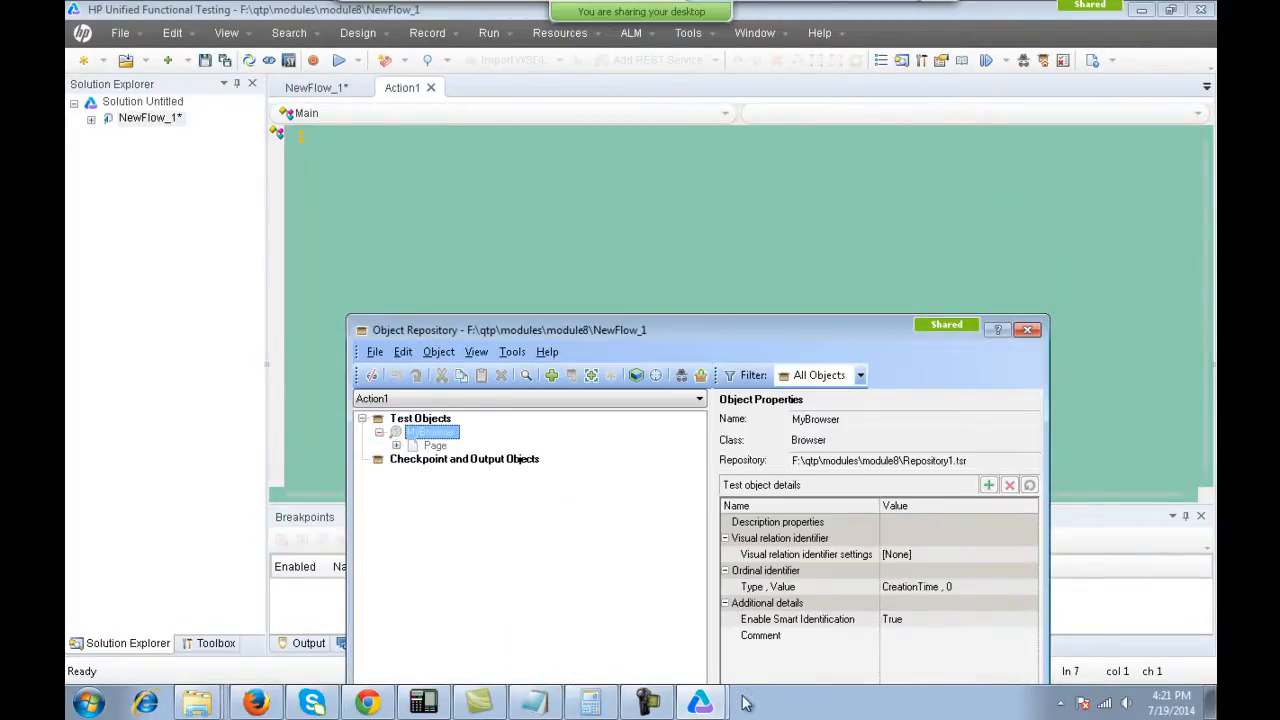
Insert script statements for the Mobiles link, the Samsung link and the DropList object from the associated repository into Action1.
{"action": "left_click_drag", "start_coordinate": [898, 333], "coordinate": [951, 249]}
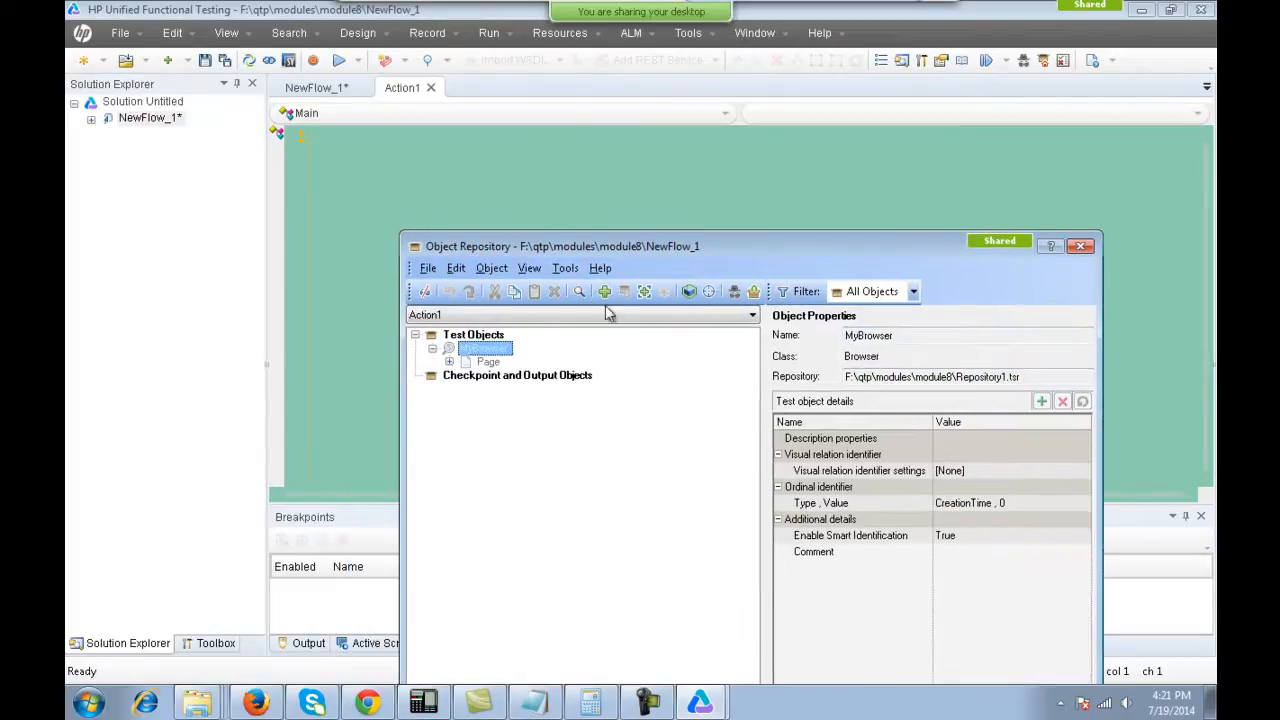
{"action": "left_click", "coordinate": [449, 362]}
{"action": "left_click_drag", "start_coordinate": [700, 248], "coordinate": [967, 205]}
{"action": "left_click", "coordinate": [750, 338]}
{"action": "left_click_drag", "start_coordinate": [750, 338], "coordinate": [334, 174]}
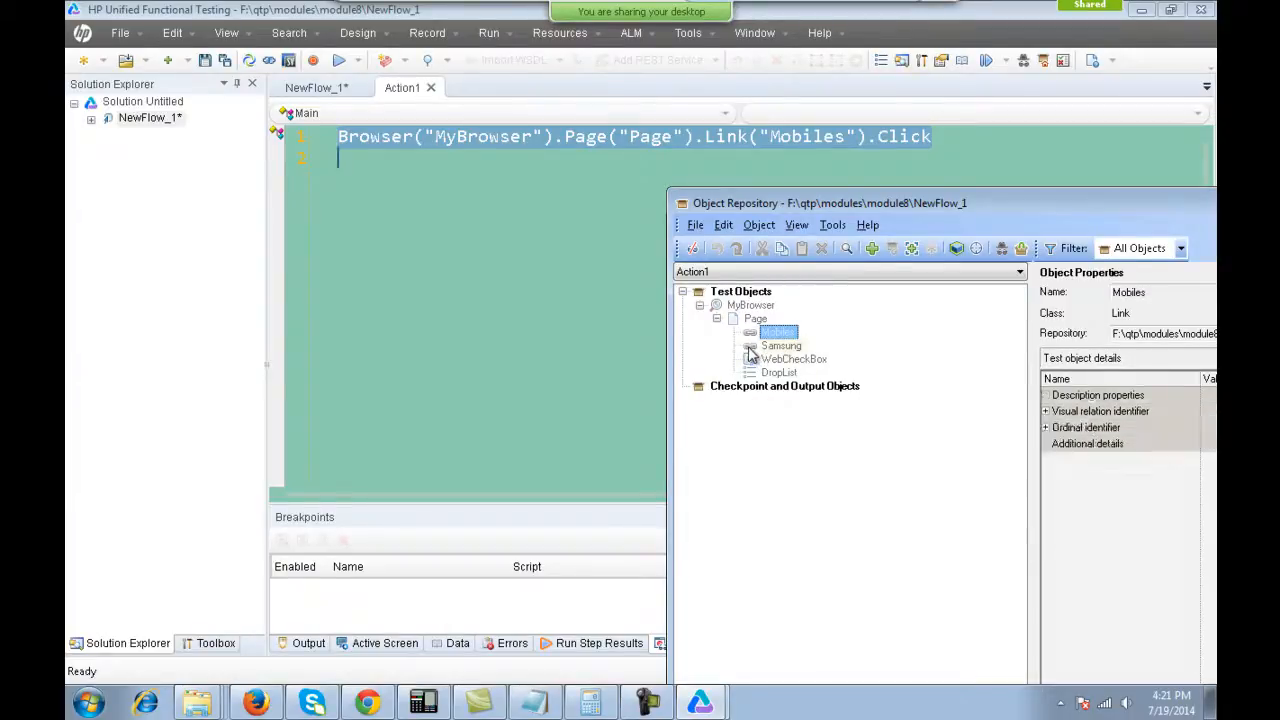
{"action": "left_click_drag", "start_coordinate": [780, 346], "coordinate": [432, 209]}
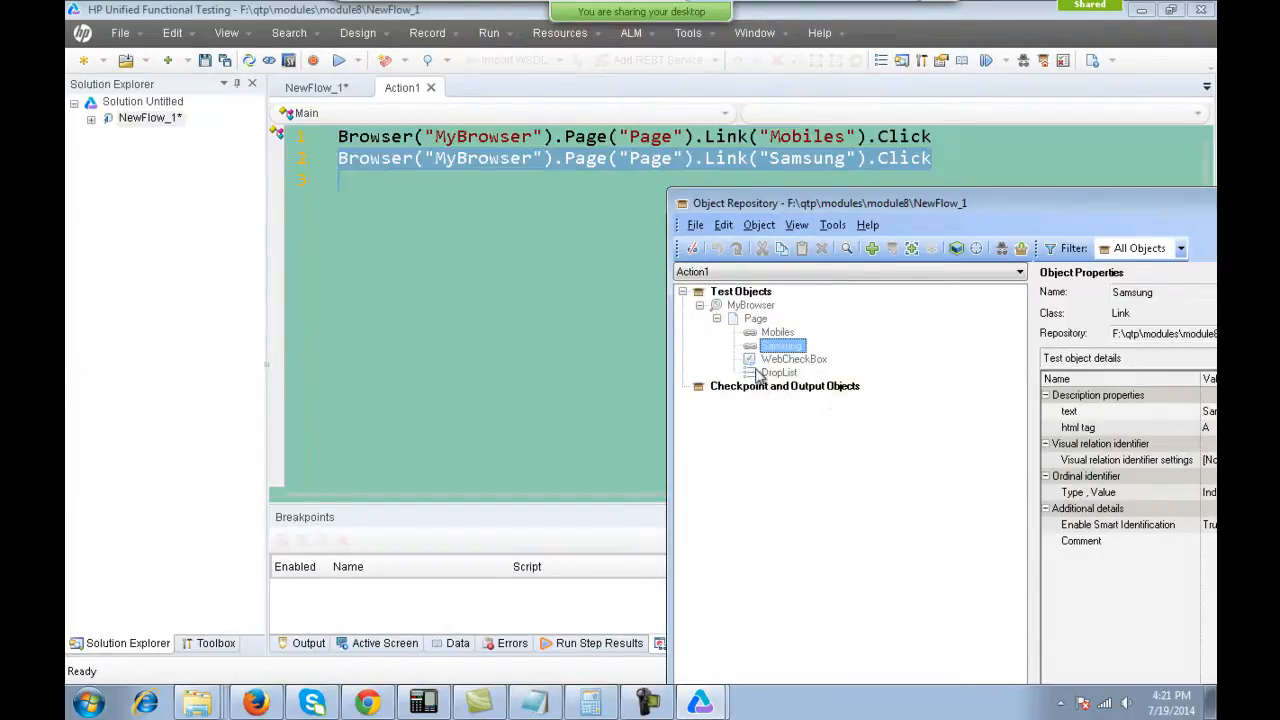
{"action": "left_click_drag", "start_coordinate": [756, 369], "coordinate": [428, 212]}
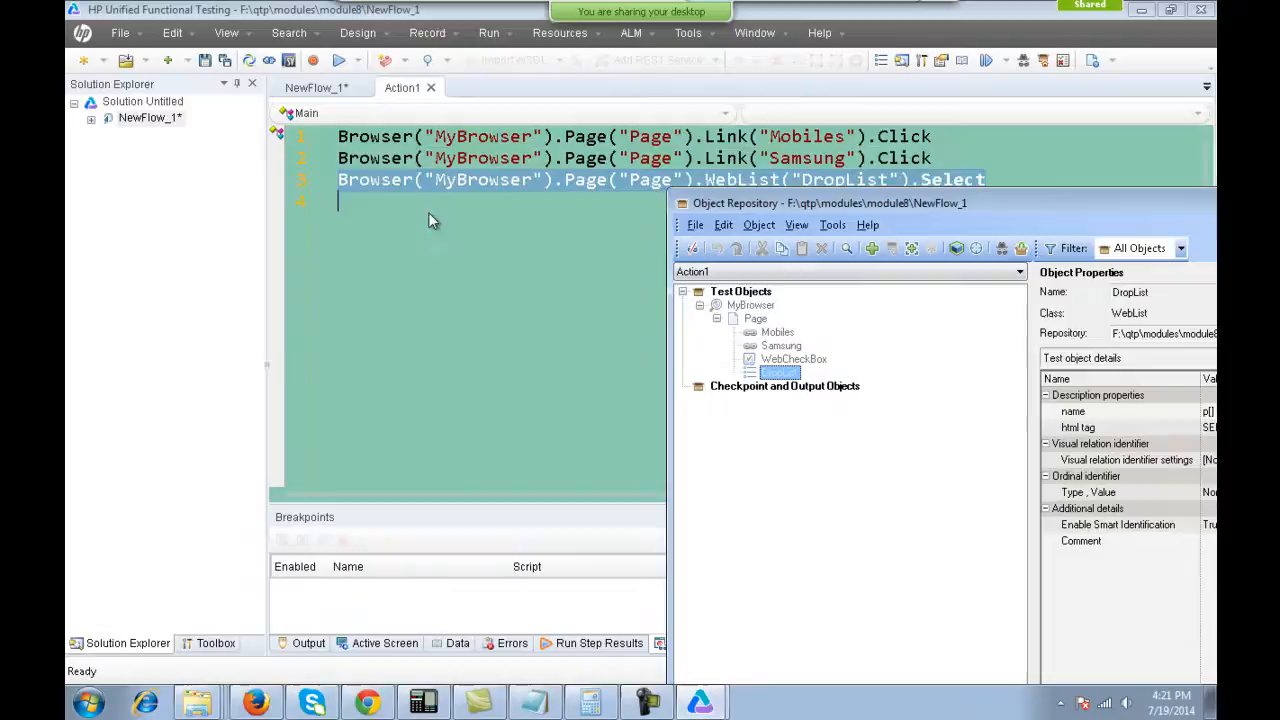
Complete the DropList Select statement with the item "Popularity".
{"action": "left_click", "coordinate": [1030, 183]}
{"action": "left_click_drag", "start_coordinate": [1009, 199], "coordinate": [936, 311]}
{"action": "left_click", "coordinate": [1039, 184]}
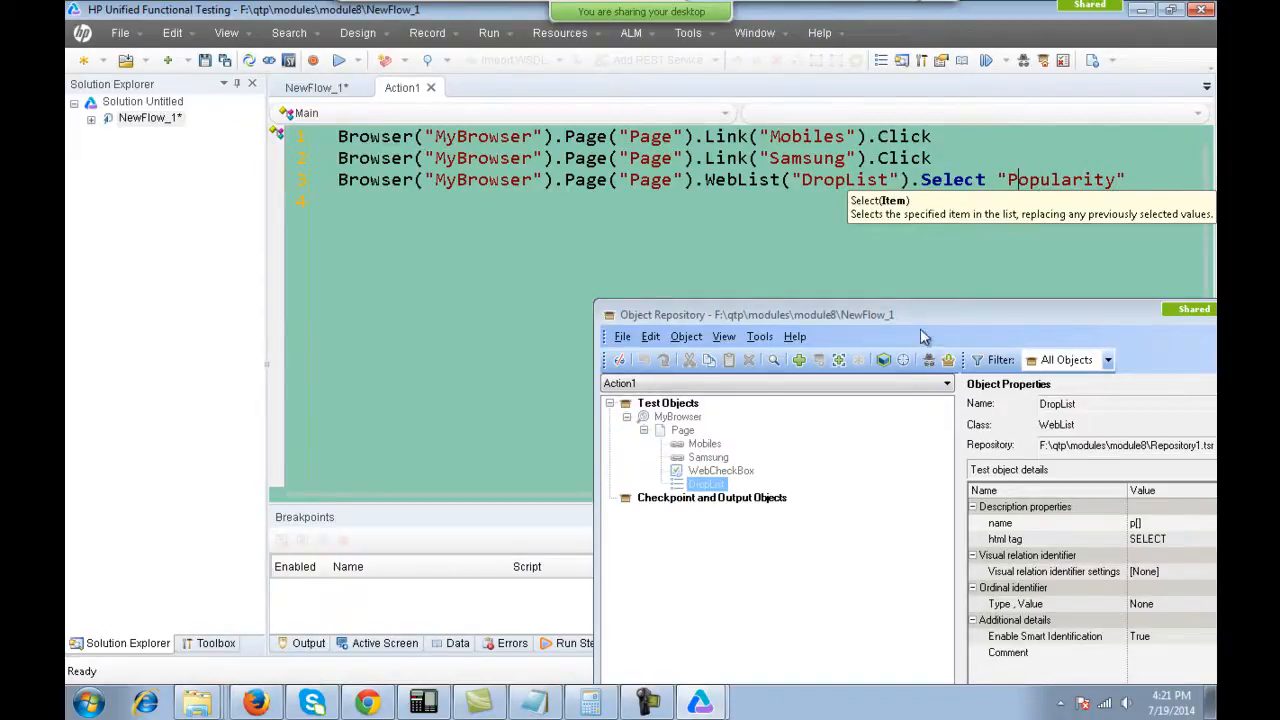
Close the Object Repository window and save the NewFlow_1 test.
{"action": "left_click", "coordinate": [869, 522]}
{"action": "left_click_drag", "start_coordinate": [885, 320], "coordinate": [520, 279]}
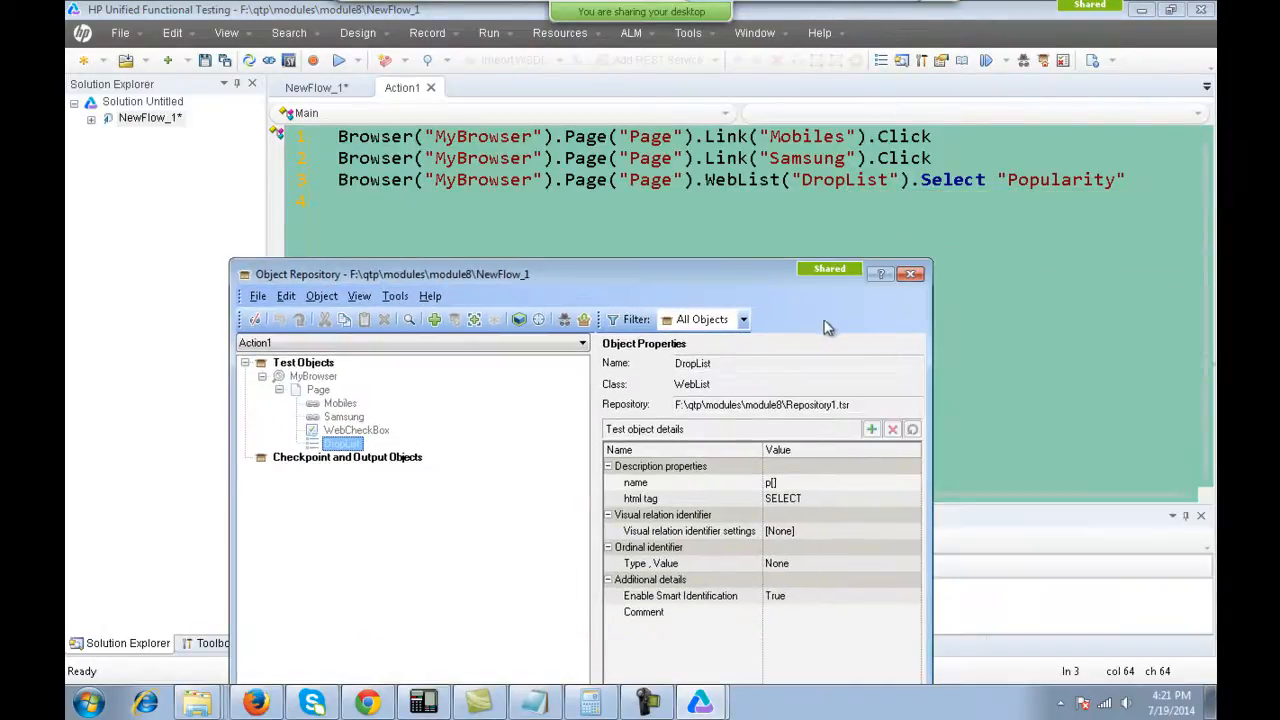
{"action": "left_click", "coordinate": [911, 275]}
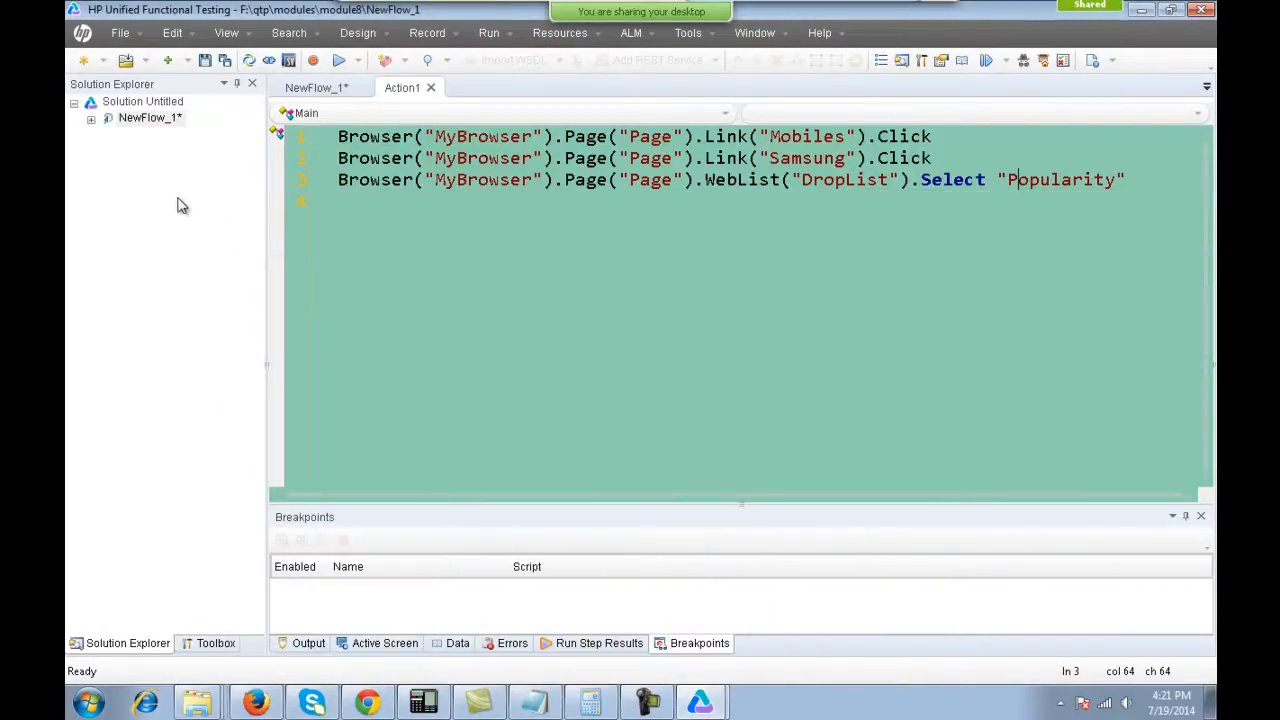
{"action": "key", "text": "ctrl+s"}
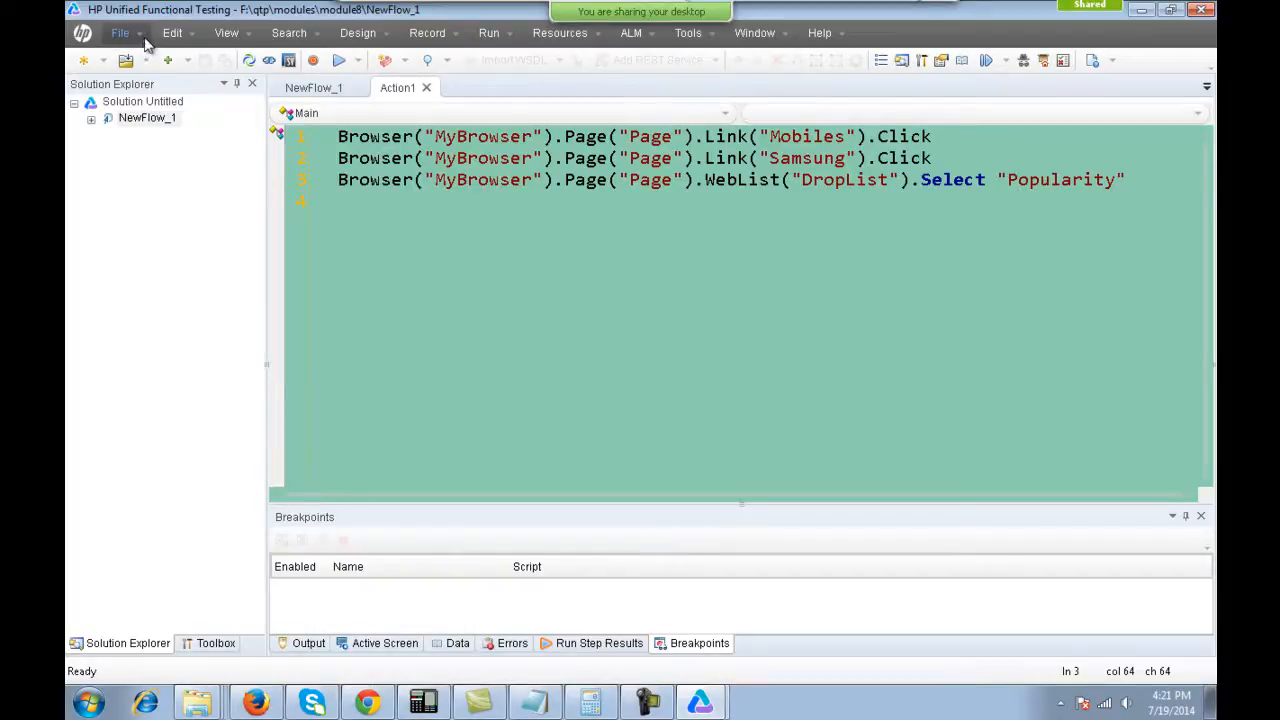
{"action": "left_click", "coordinate": [143, 37]}
{"action": "mouse_move", "coordinate": [153, 86]}
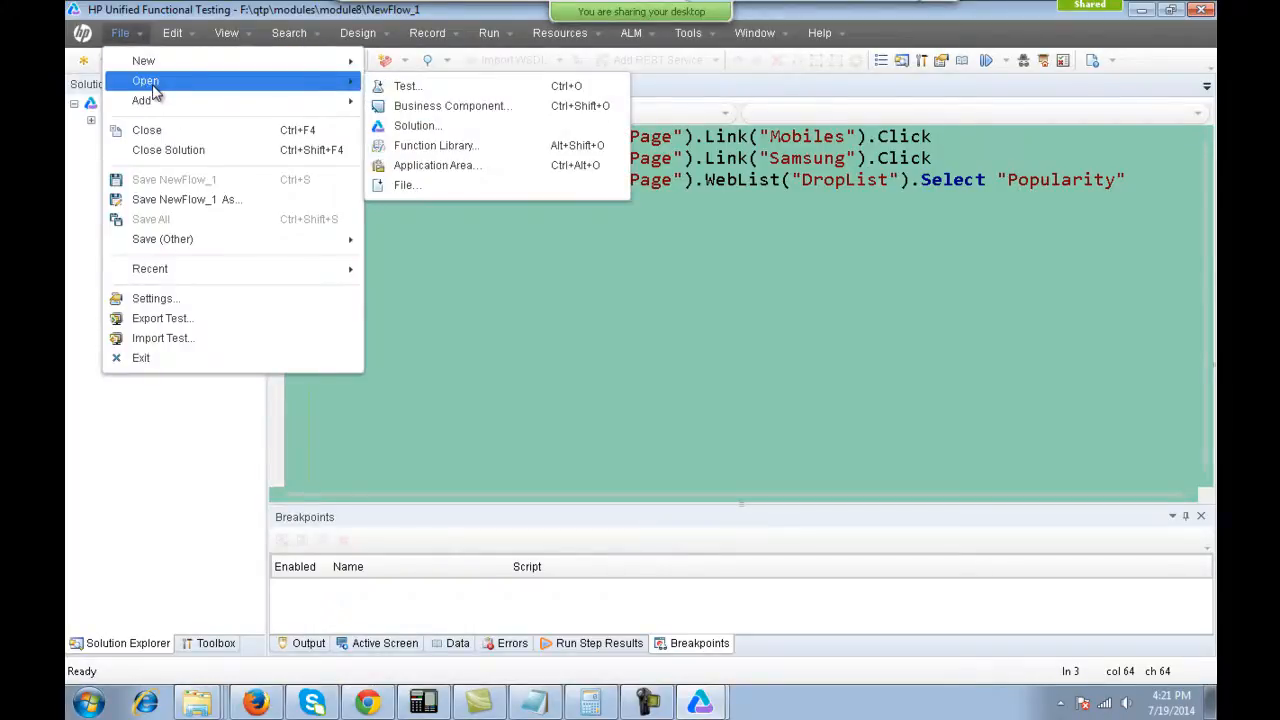
{"action": "left_click", "coordinate": [594, 382]}
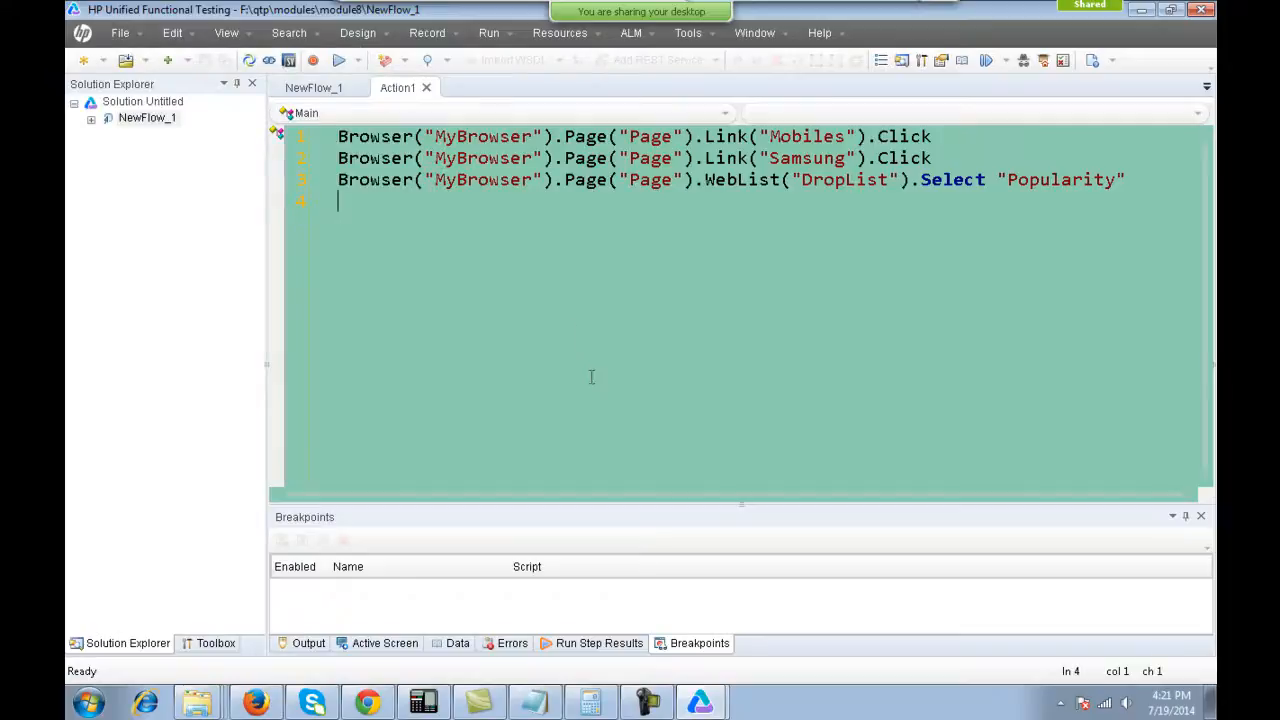
{"action": "left_click", "coordinate": [141, 35]}
{"action": "mouse_move", "coordinate": [150, 62]}
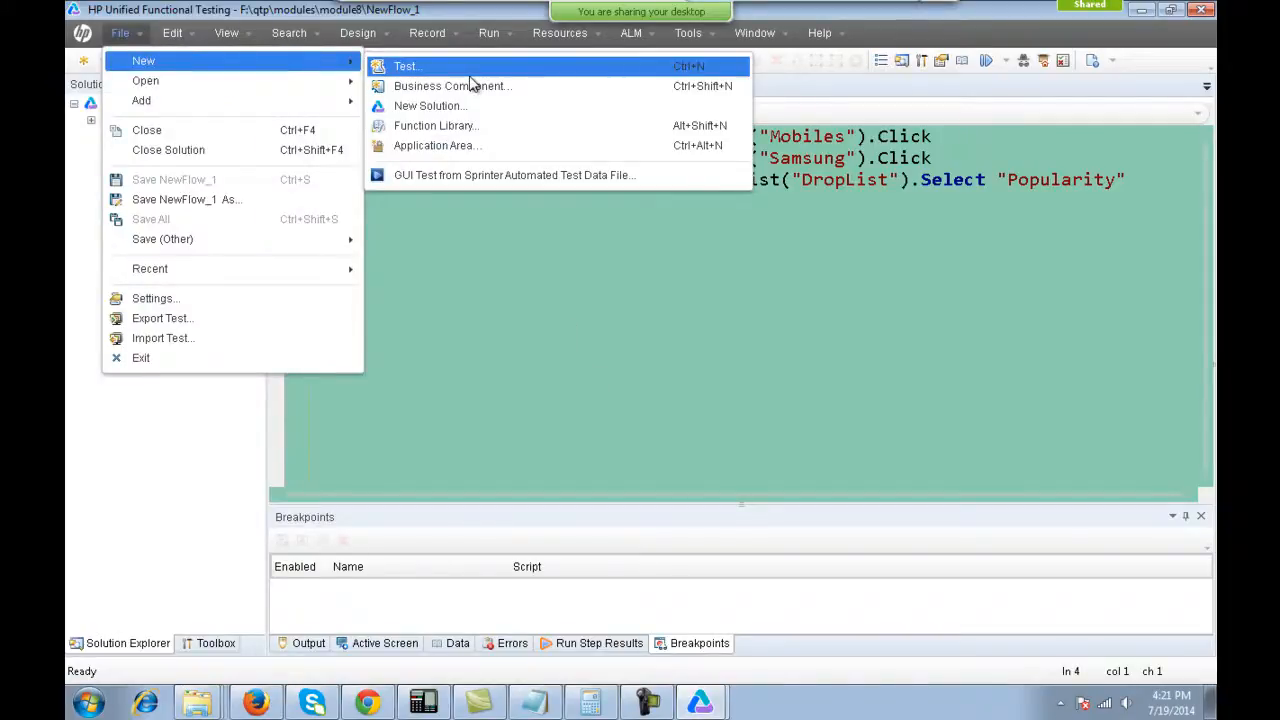
{"action": "left_click", "coordinate": [847, 158]}
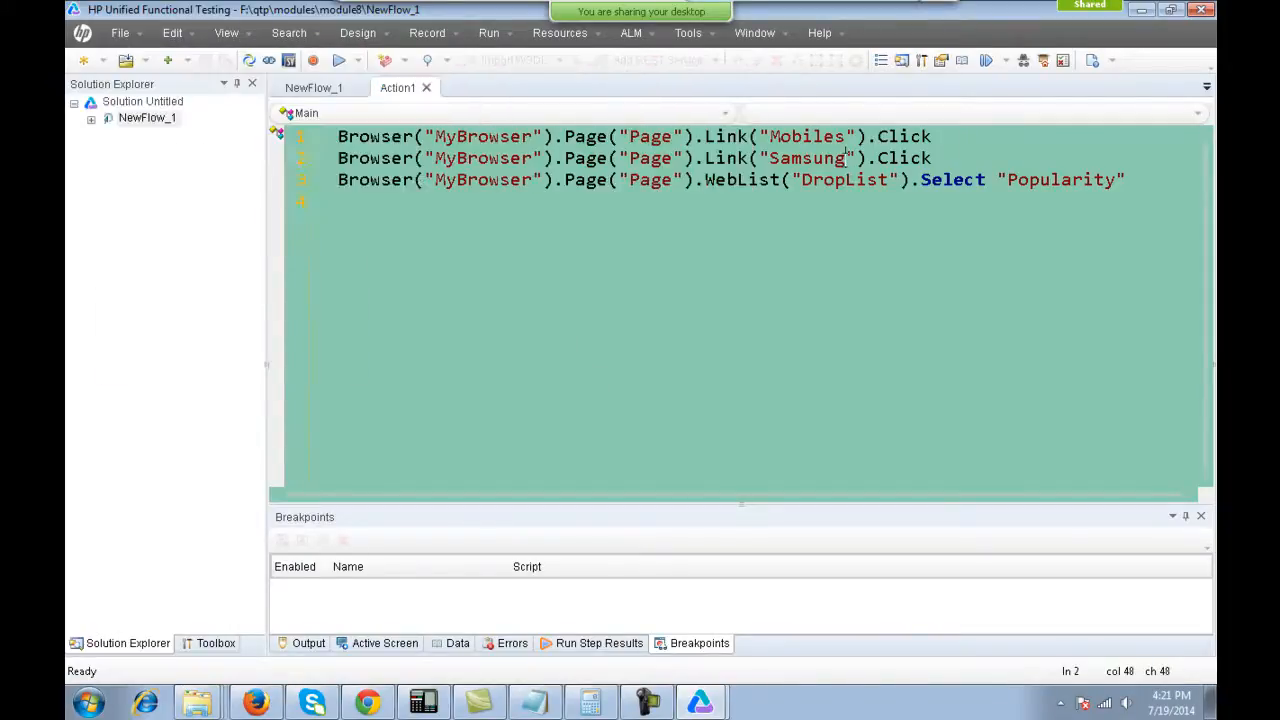
Insert a blank line above the Mobiles link statement at the start of the Action1 script.
{"action": "double_click", "coordinate": [354, 141]}
{"action": "key", "text": "Home"}
{"action": "key", "text": "Return"}
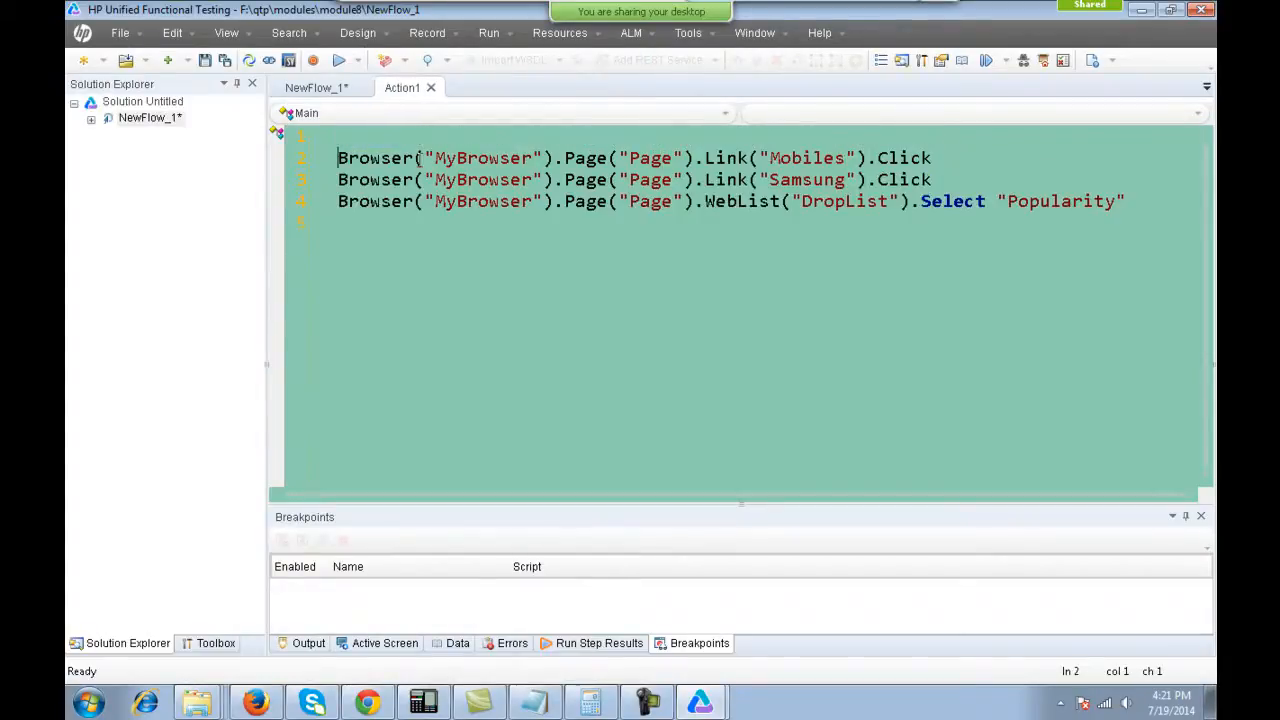
Save NewFlow_1 and create a new GUI test named NewFlow2 in F:\qtp\modules\module8.
{"action": "key", "text": "ctrl+s"}
{"action": "left_click", "coordinate": [140, 36]}
{"action": "mouse_move", "coordinate": [143, 57]}
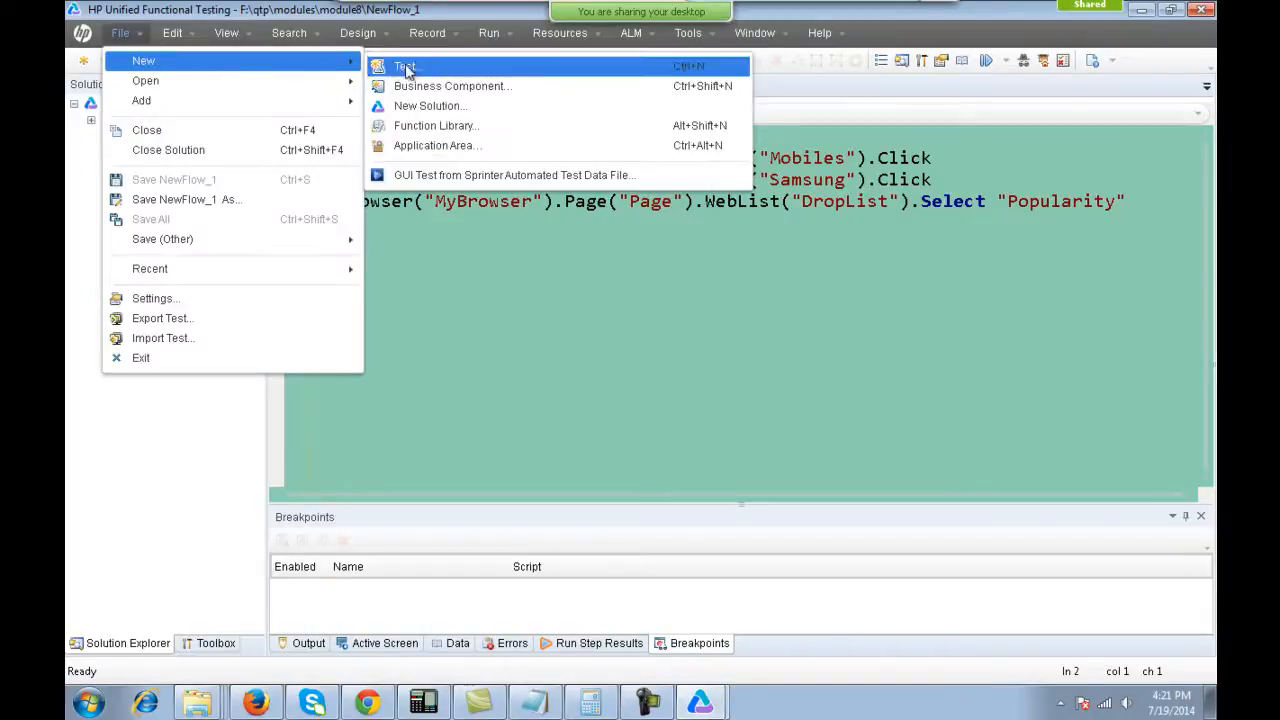
{"action": "left_click", "coordinate": [408, 63]}
{"action": "left_click_drag", "start_coordinate": [561, 376], "coordinate": [423, 376]}
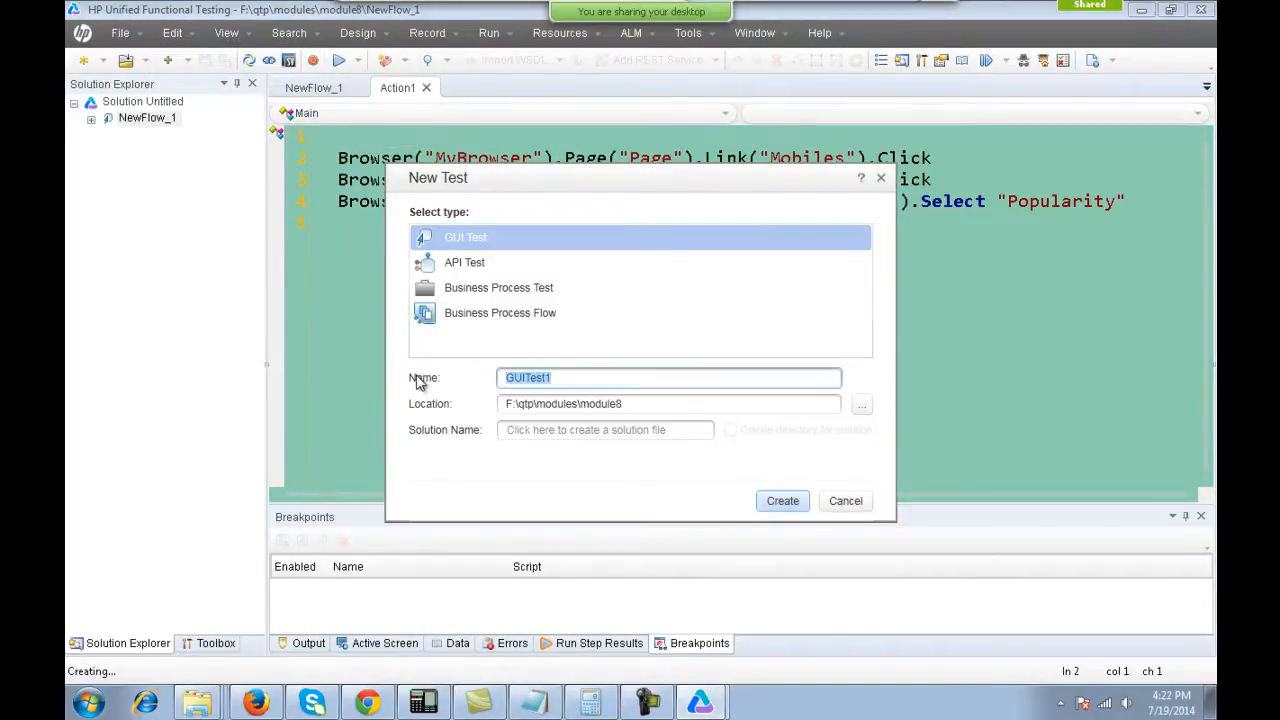
{"action": "type", "text": "newFlow_2"}
{"action": "left_click_drag", "start_coordinate": [542, 372], "coordinate": [391, 377]}
{"action": "type", "text": "NewFlow2"}
{"action": "left_click", "coordinate": [800, 507]}
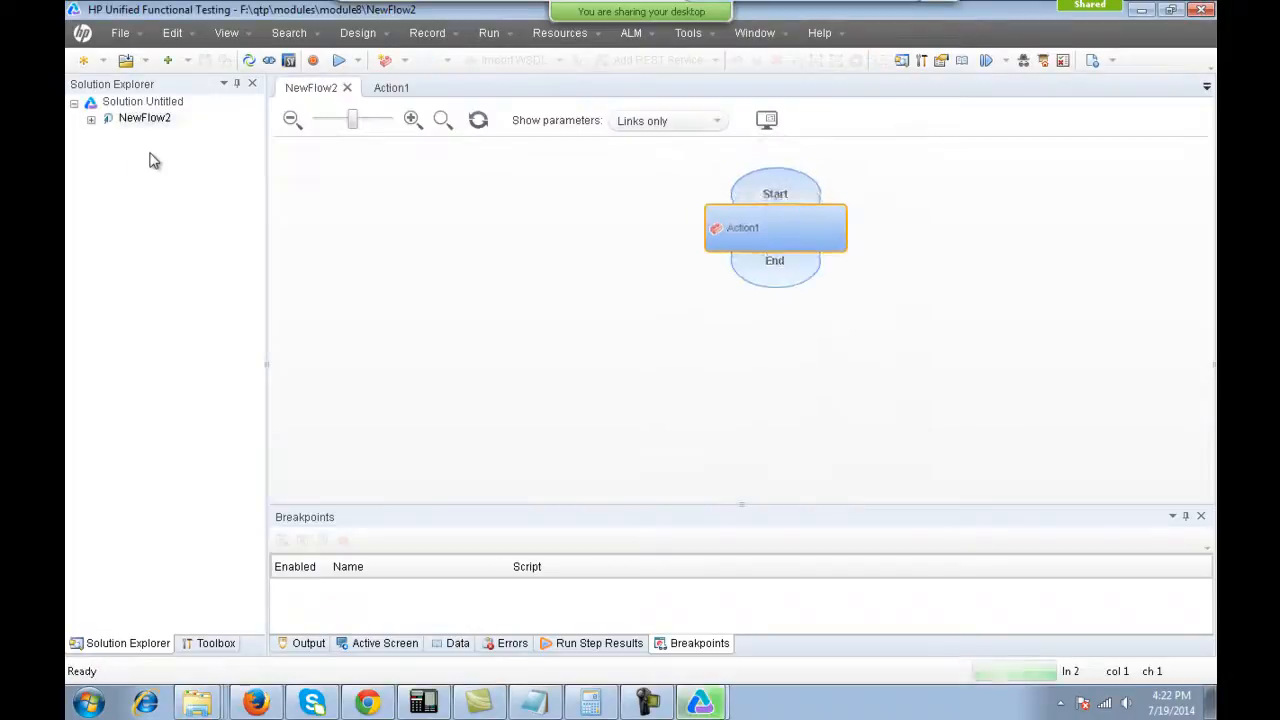
{"action": "right_click", "coordinate": [165, 121]}
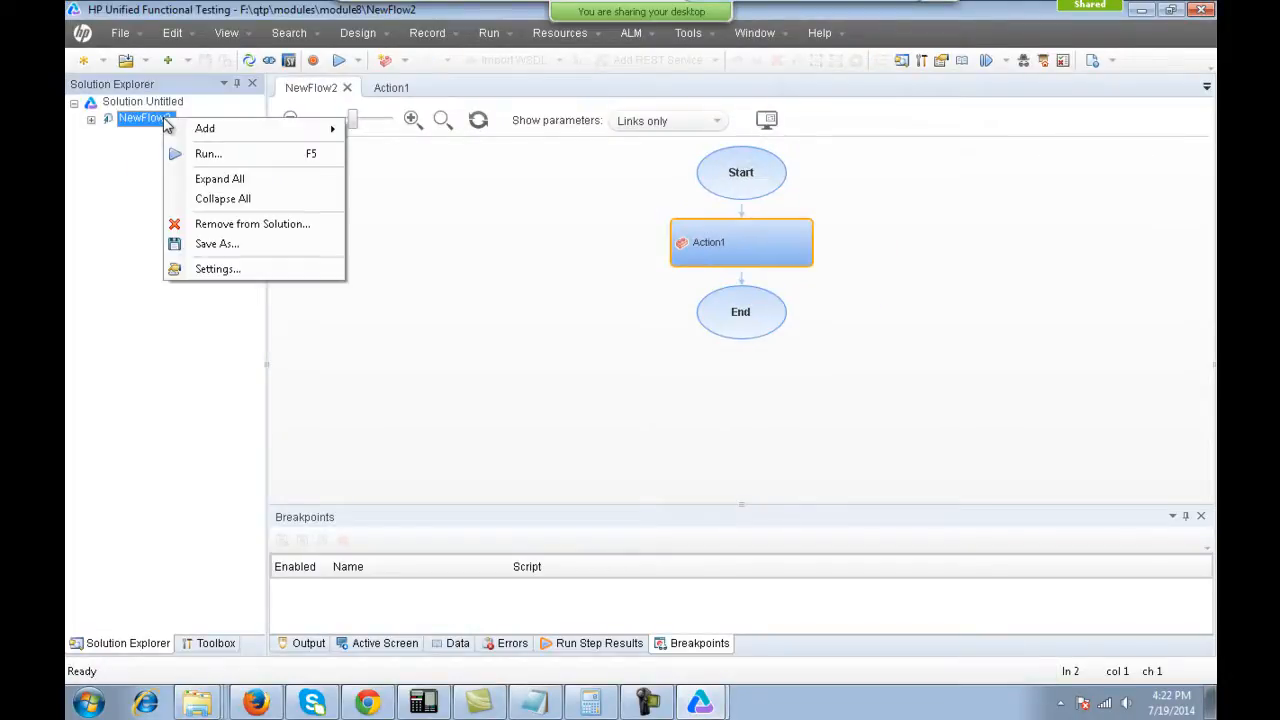
{"action": "left_click", "coordinate": [130, 204]}
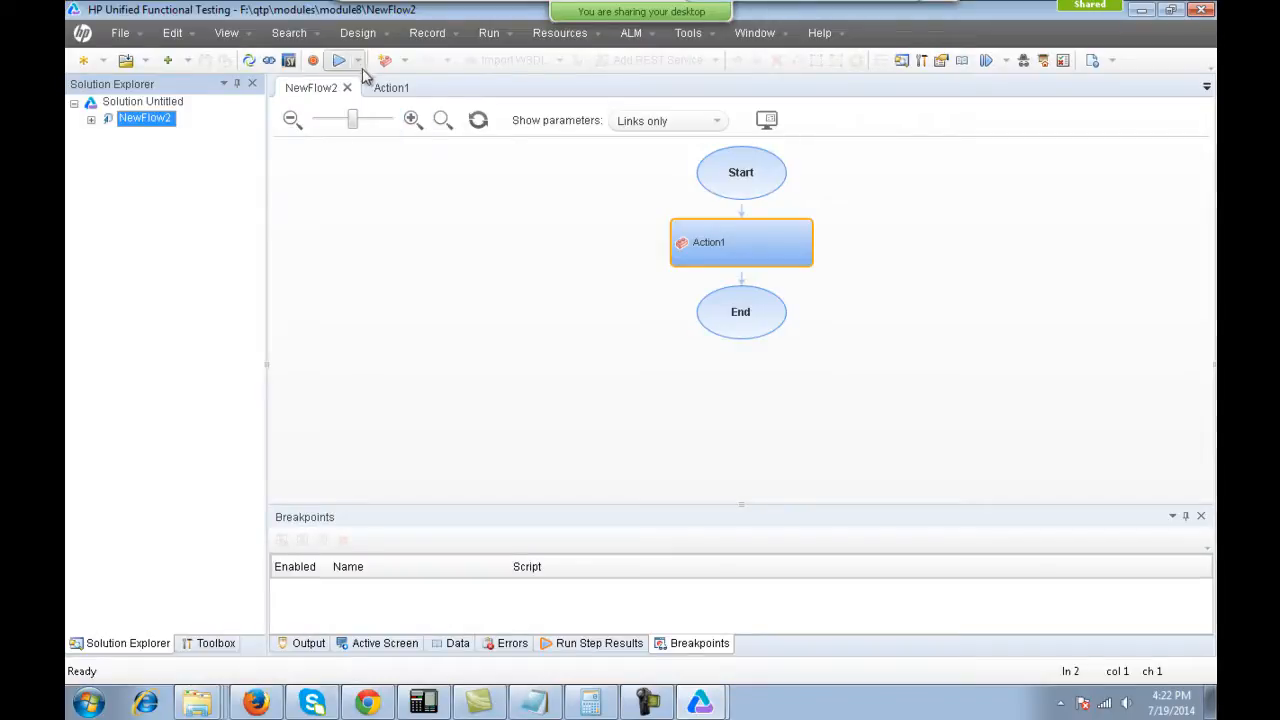
Associate the shared repository Repository2.tsr with Action1 of the NewFlow2 test.
{"action": "left_click", "coordinate": [390, 88]}
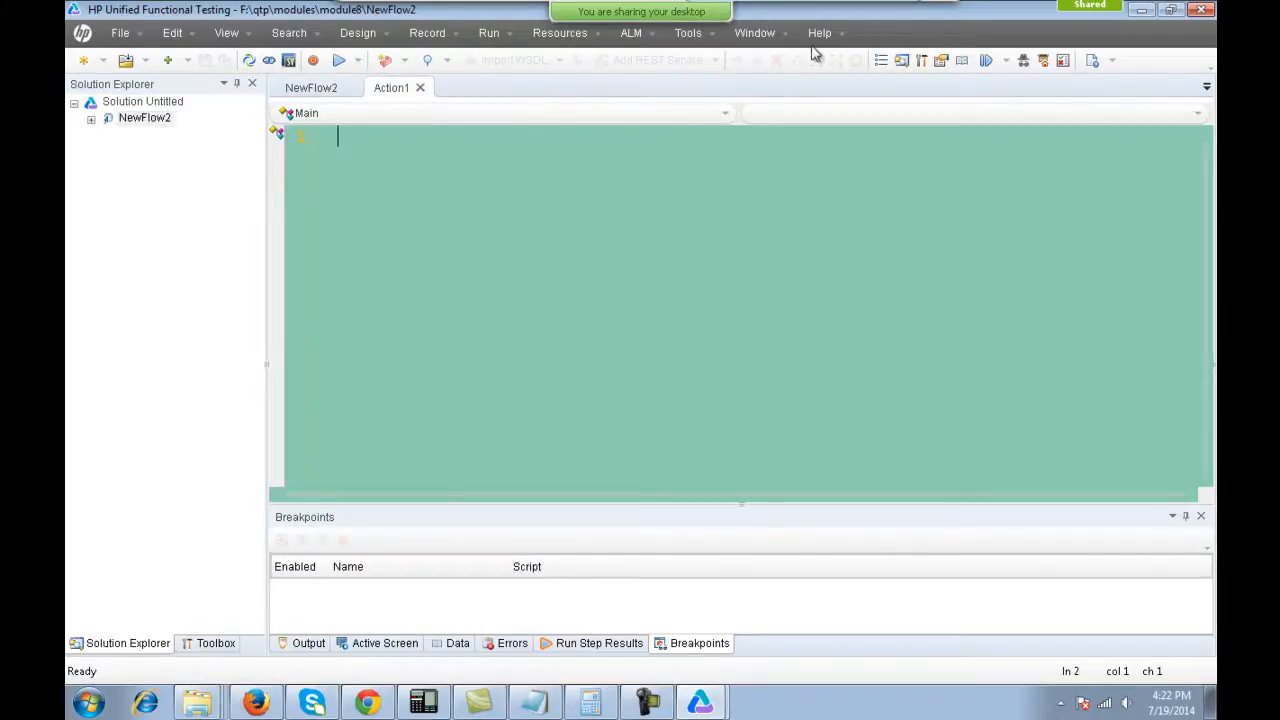
{"action": "left_click", "coordinate": [1043, 60]}
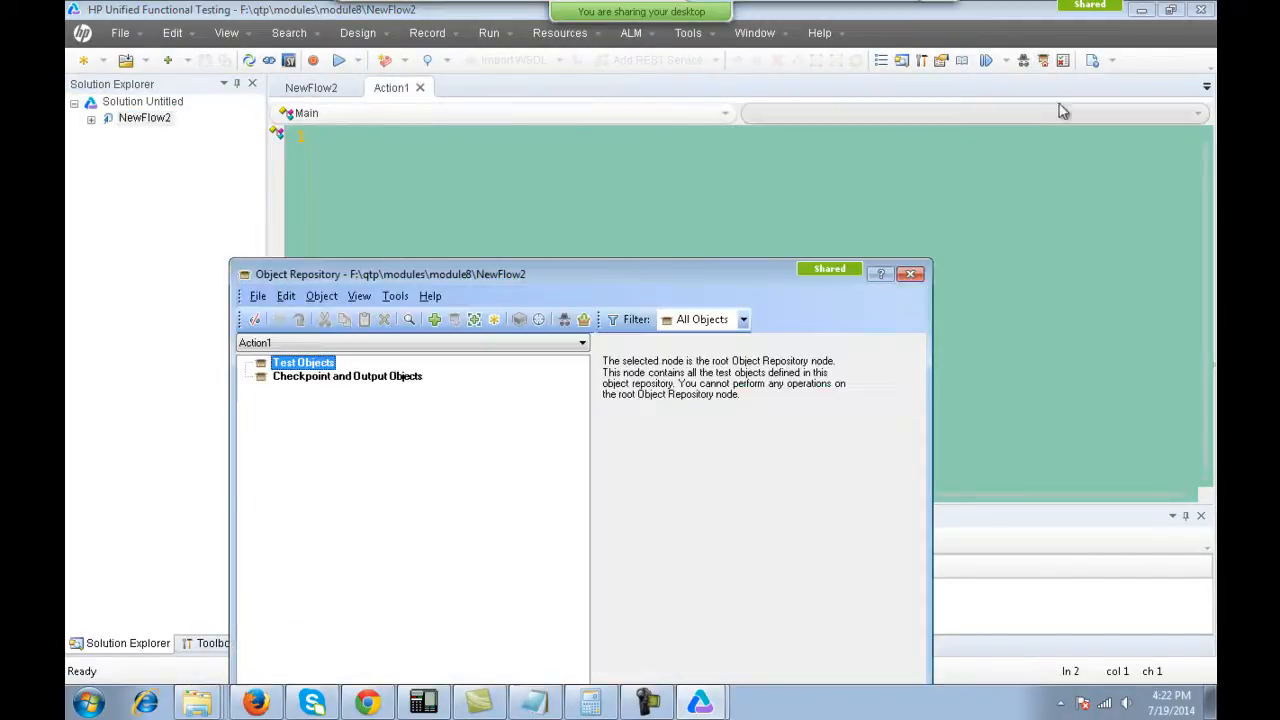
{"action": "left_click", "coordinate": [584, 319]}
{"action": "left_click", "coordinate": [698, 372]}
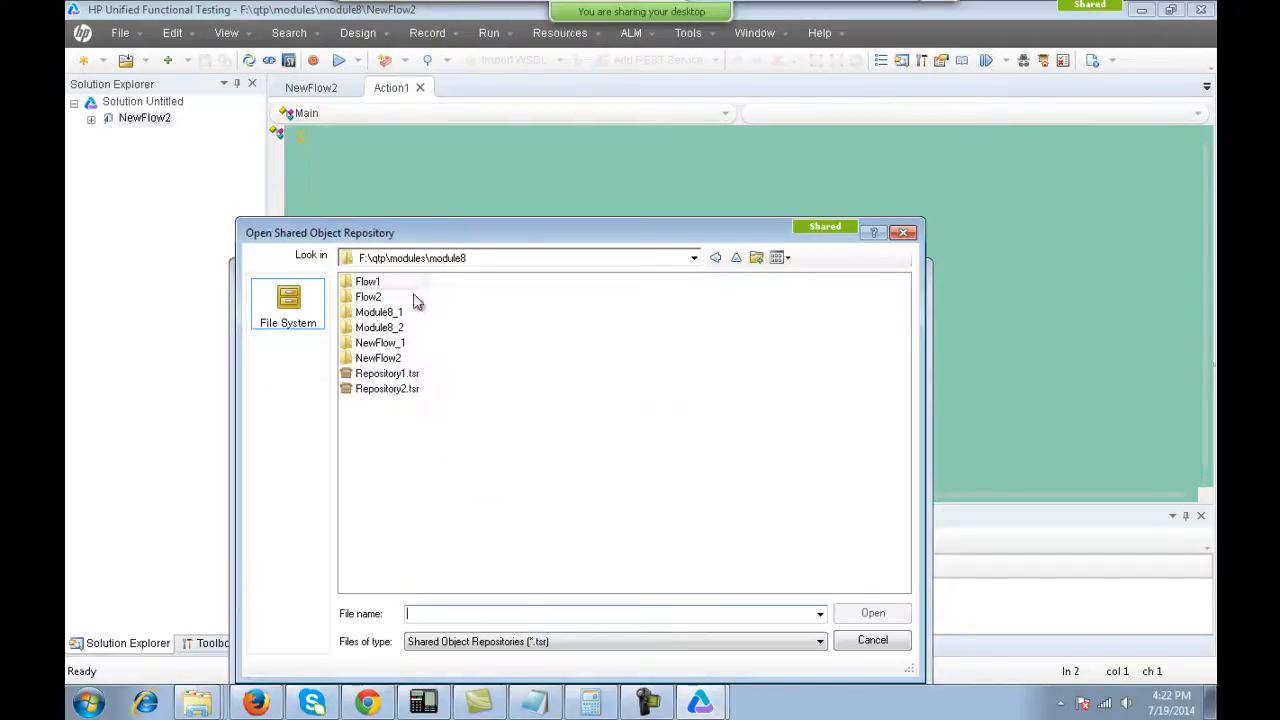
{"action": "double_click", "coordinate": [391, 389]}
{"action": "left_click", "coordinate": [474, 503]}
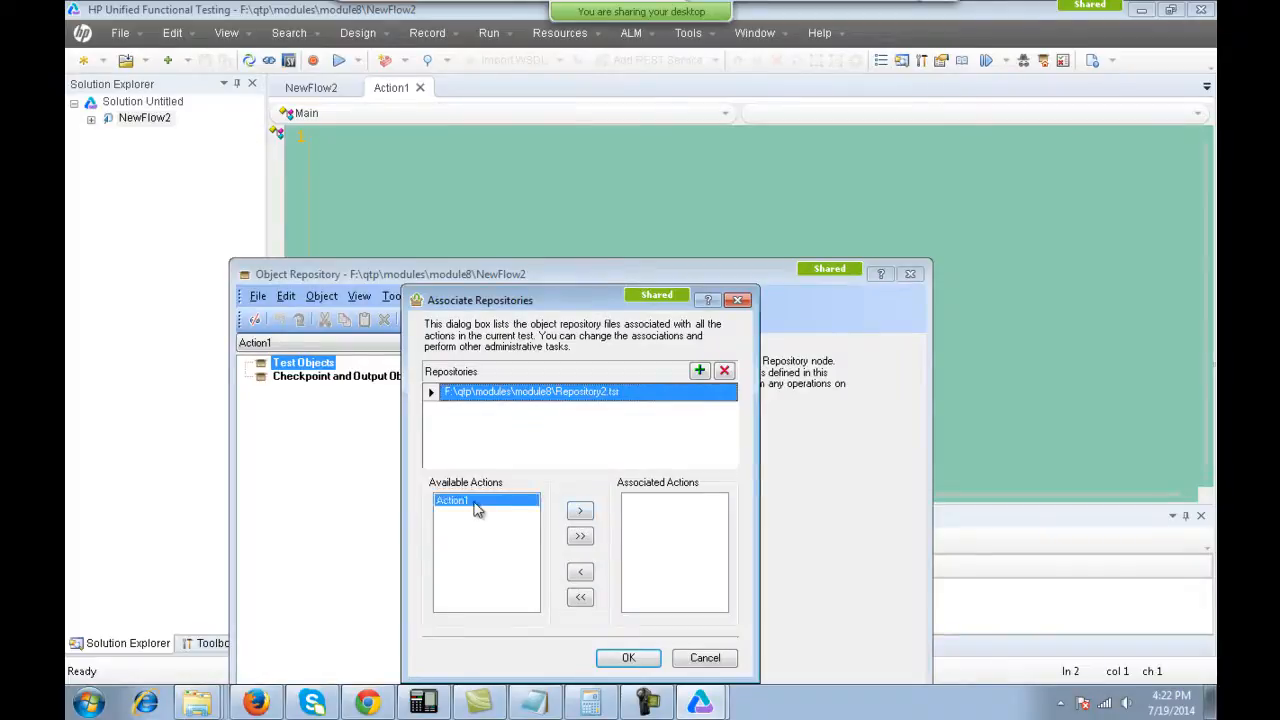
{"action": "left_click", "coordinate": [582, 511]}
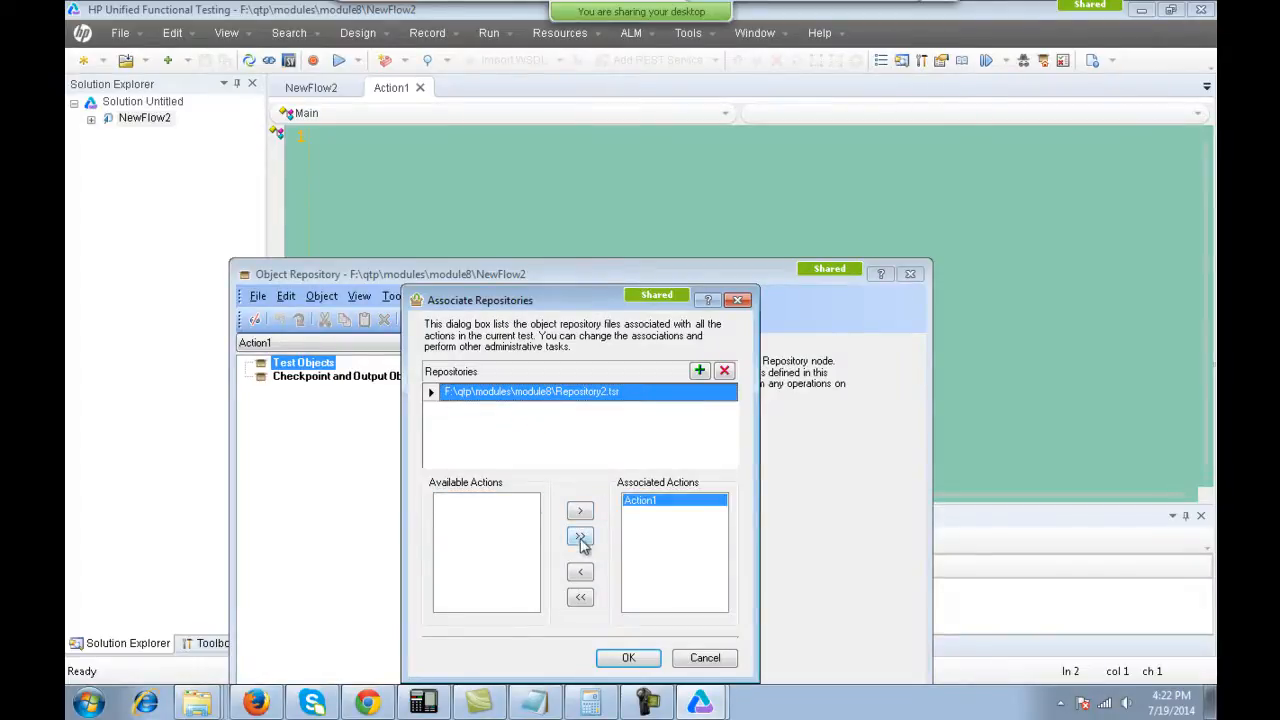
{"action": "left_click", "coordinate": [630, 657]}
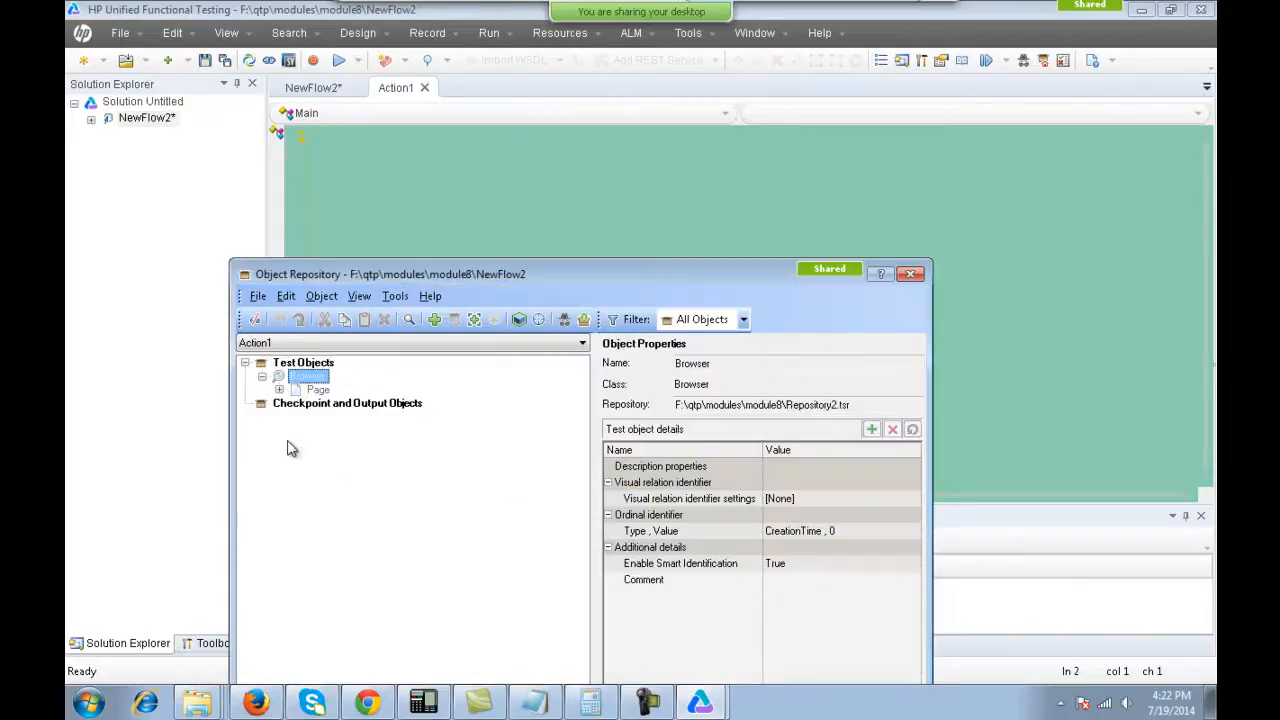
Insert script statements for the Mobiles link, the Samsung link and the WebCheckBox object into Action1, and save NewFlow2.
{"action": "left_click", "coordinate": [279, 389]}
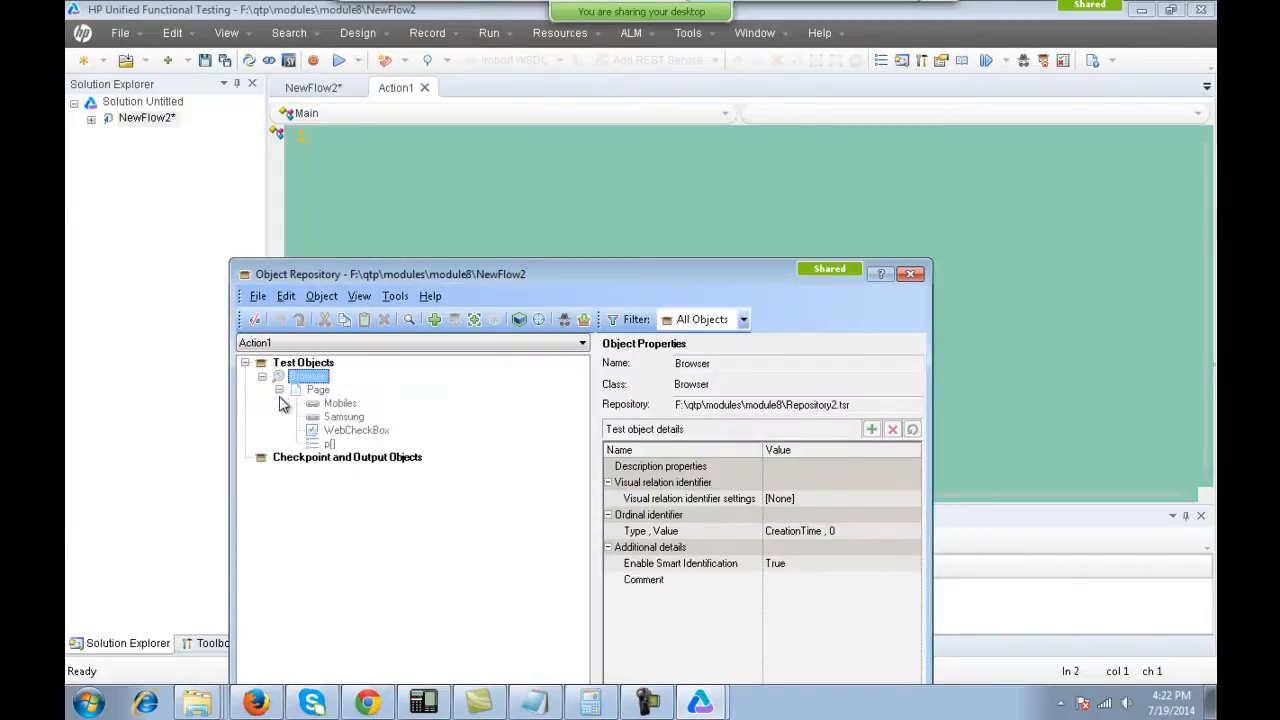
{"action": "left_click_drag", "start_coordinate": [338, 403], "coordinate": [336, 185]}
{"action": "left_click", "coordinate": [343, 416]}
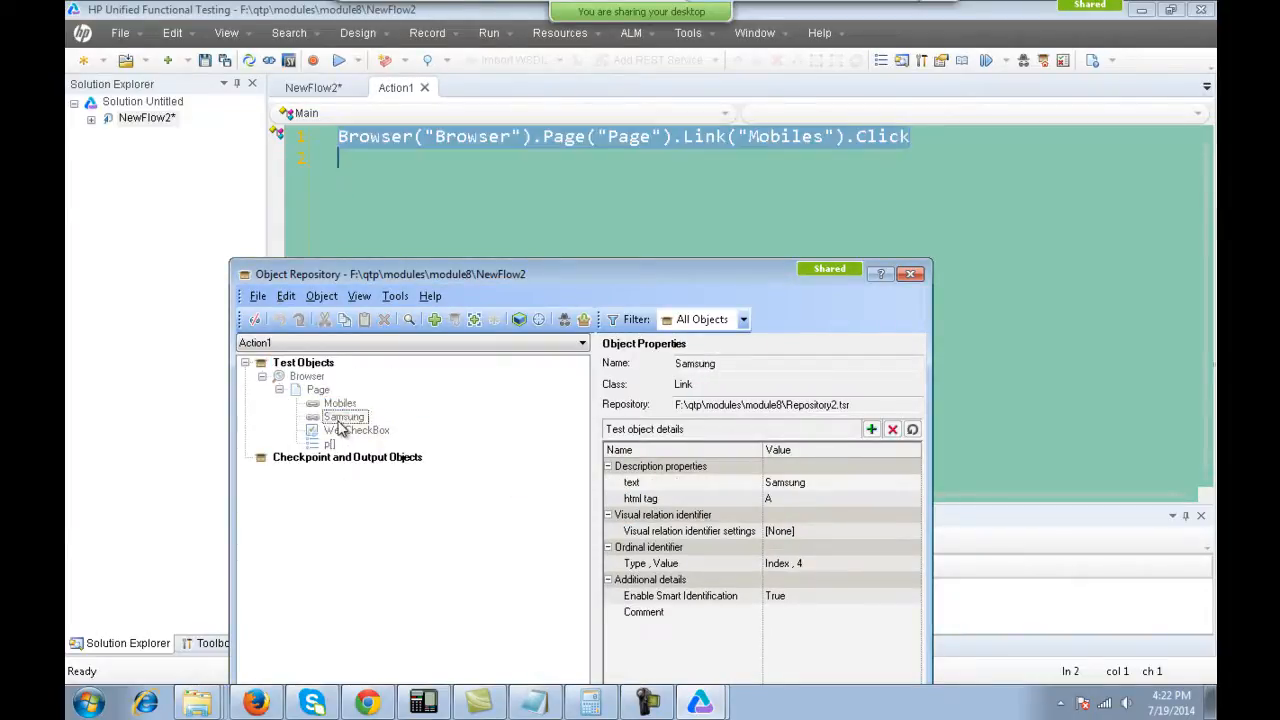
{"action": "left_click_drag", "start_coordinate": [343, 416], "coordinate": [339, 170]}
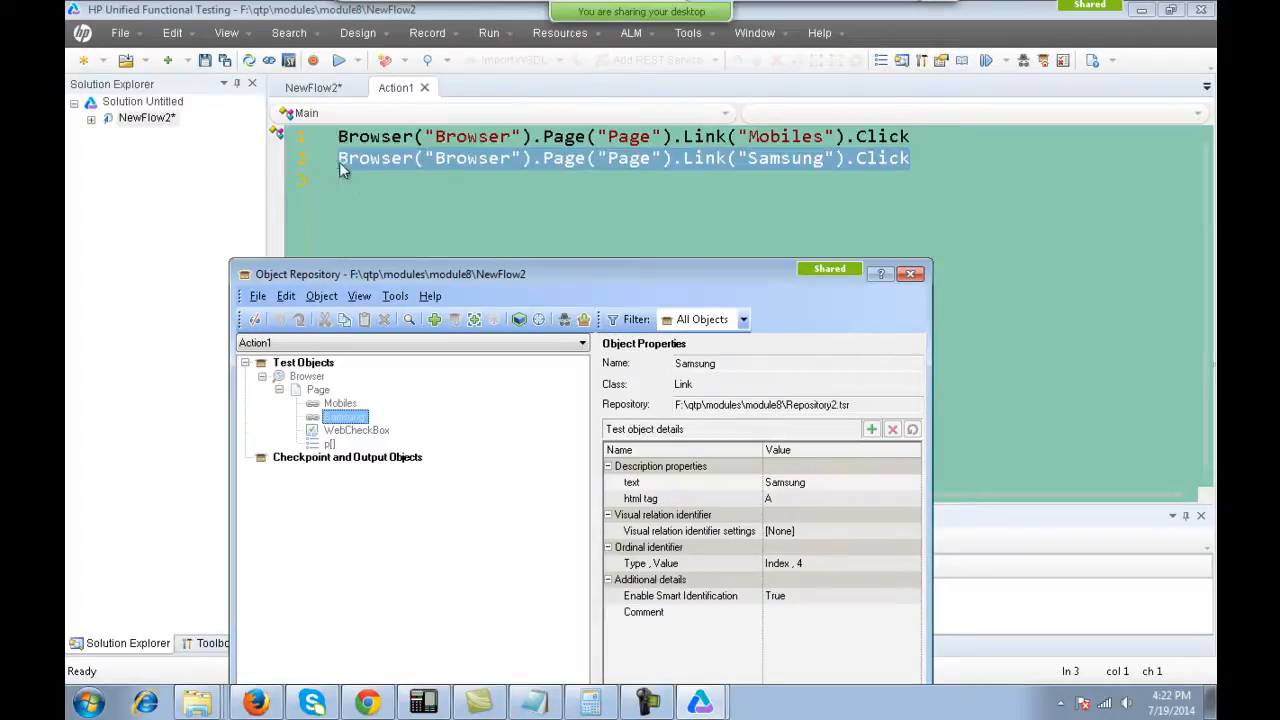
{"action": "left_click", "coordinate": [329, 444]}
{"action": "left_click", "coordinate": [356, 430]}
{"action": "left_click_drag", "start_coordinate": [356, 430], "coordinate": [353, 234]}
{"action": "left_click", "coordinate": [1024, 181]}
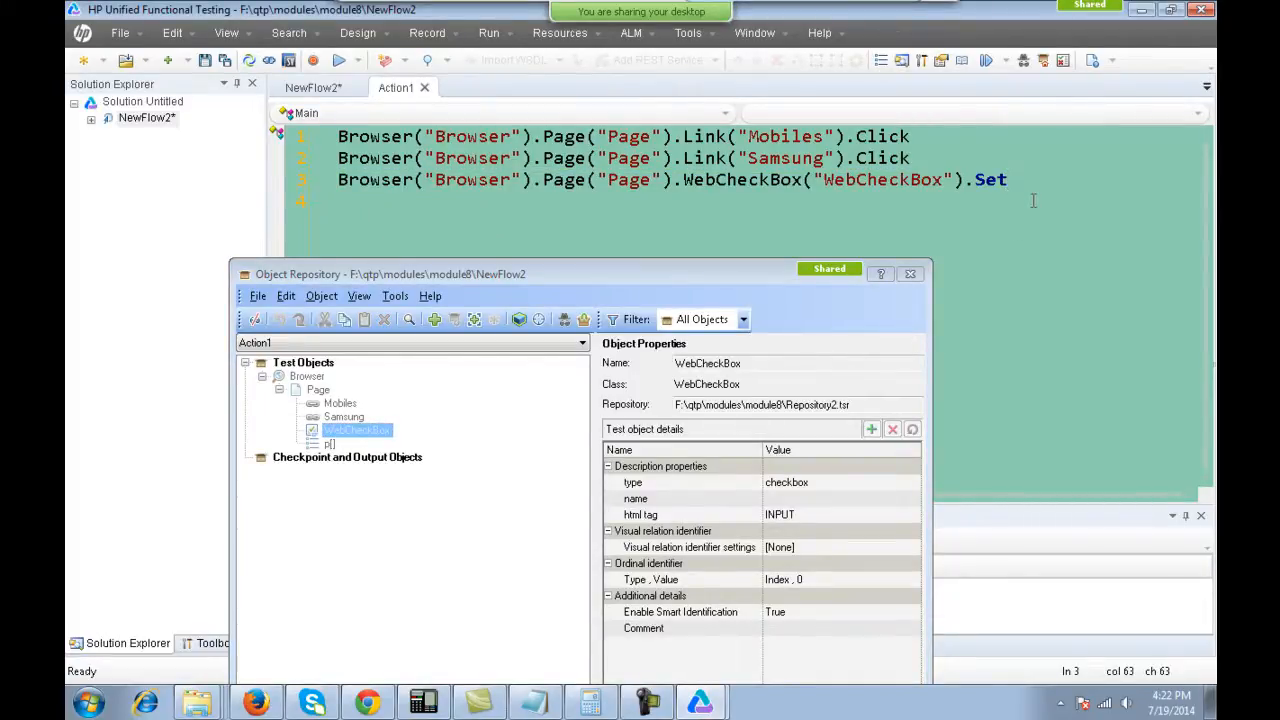
{"action": "left_click", "coordinate": [910, 274]}
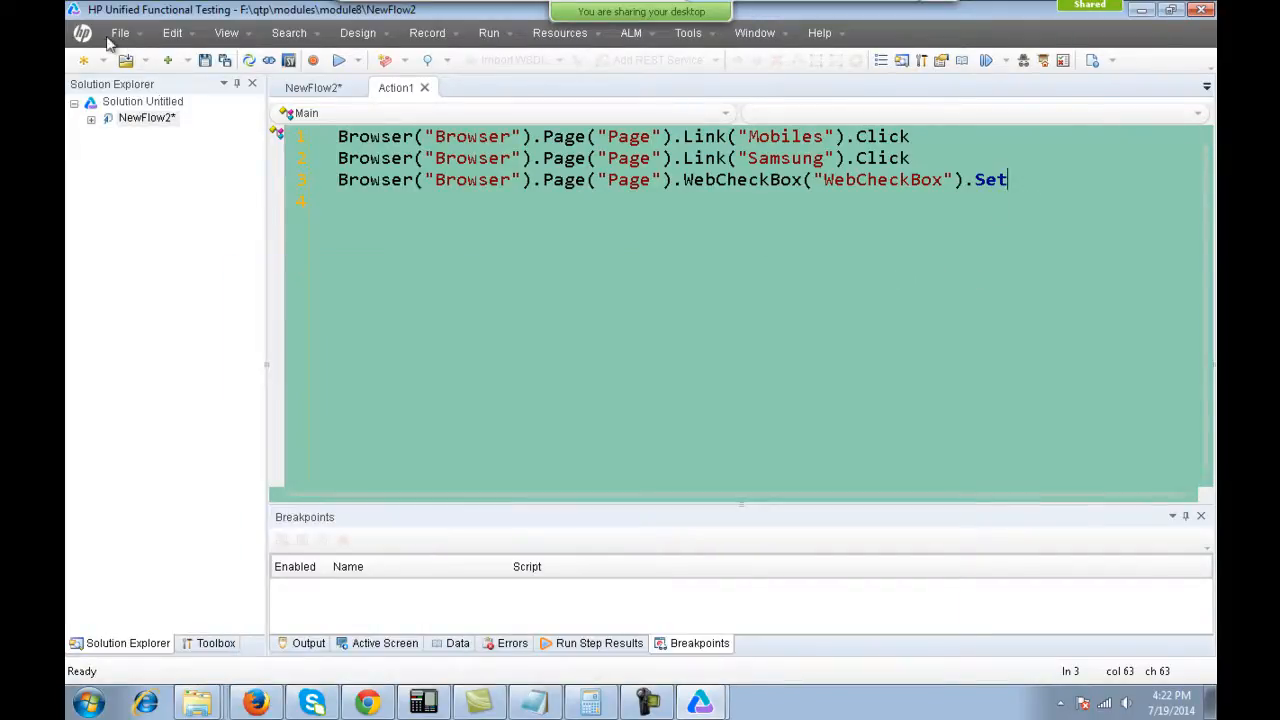
{"action": "key", "text": "ctrl+s"}
Reopen the recent test NewFlow_1 and check the web list's object name in its Action1 script.
{"action": "left_click", "coordinate": [136, 38]}
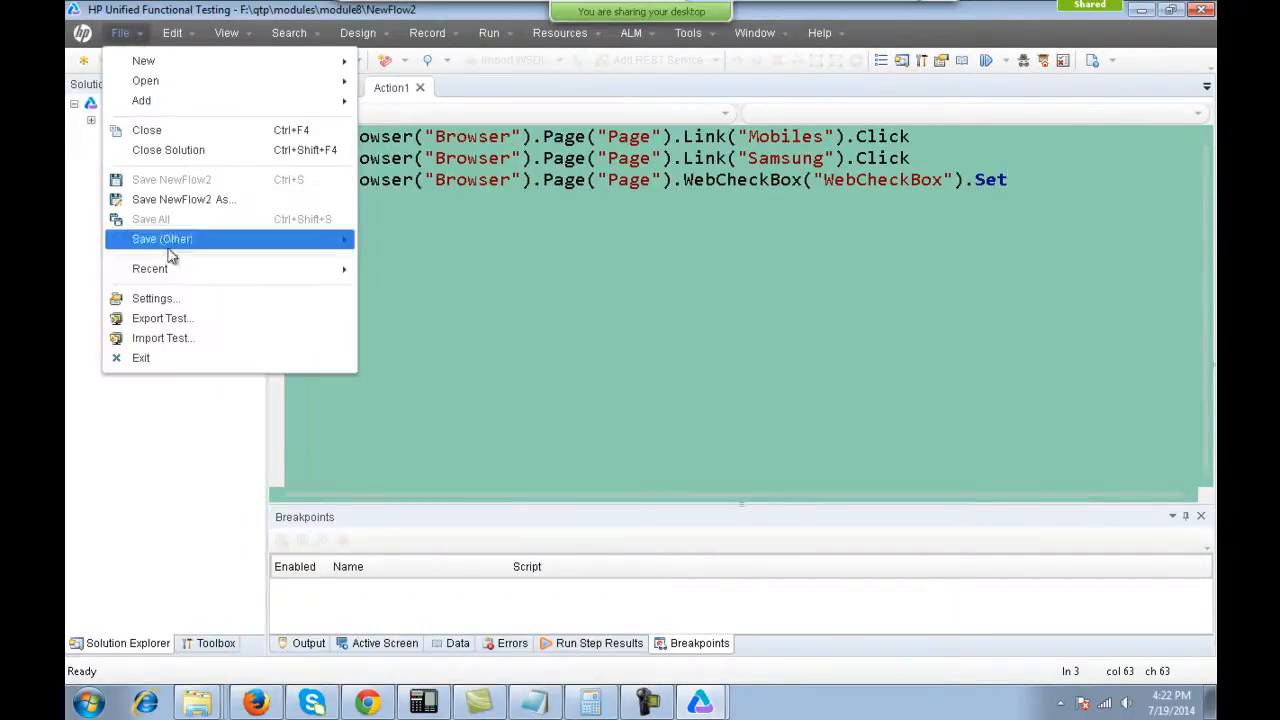
{"action": "mouse_move", "coordinate": [177, 268]}
{"action": "left_click", "coordinate": [453, 294]}
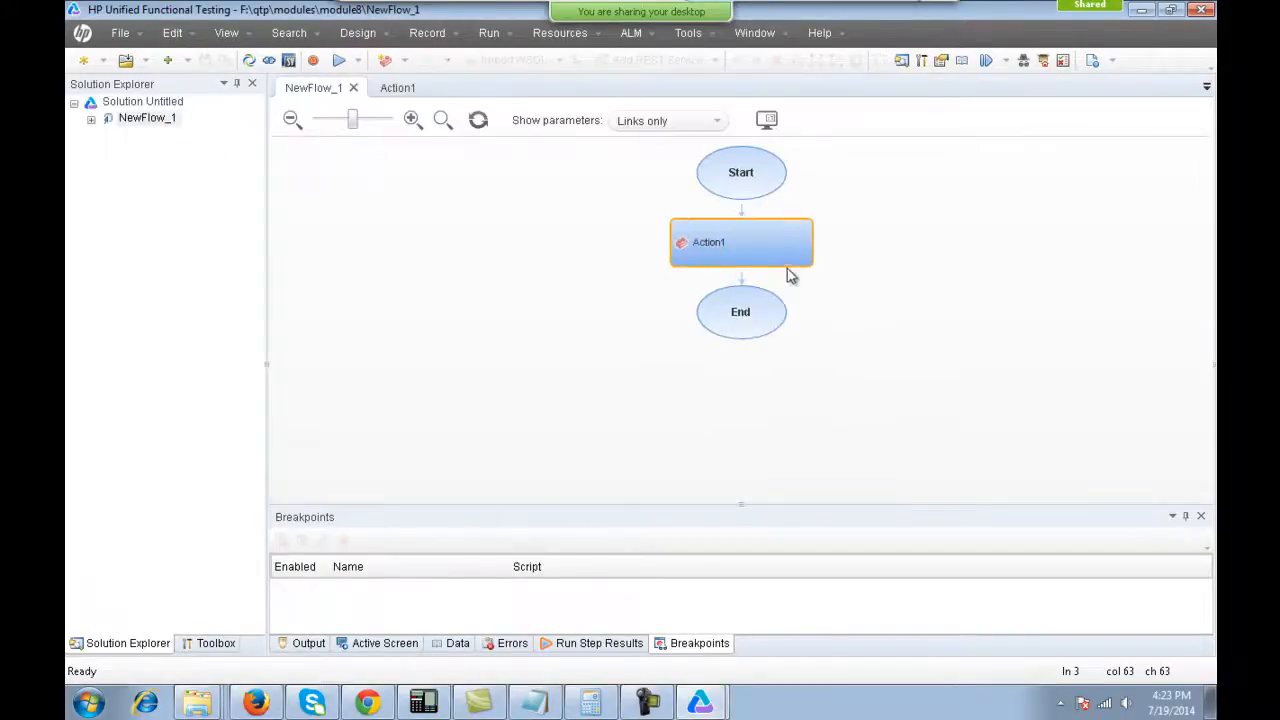
{"action": "left_click", "coordinate": [397, 87]}
{"action": "left_click", "coordinate": [886, 208]}
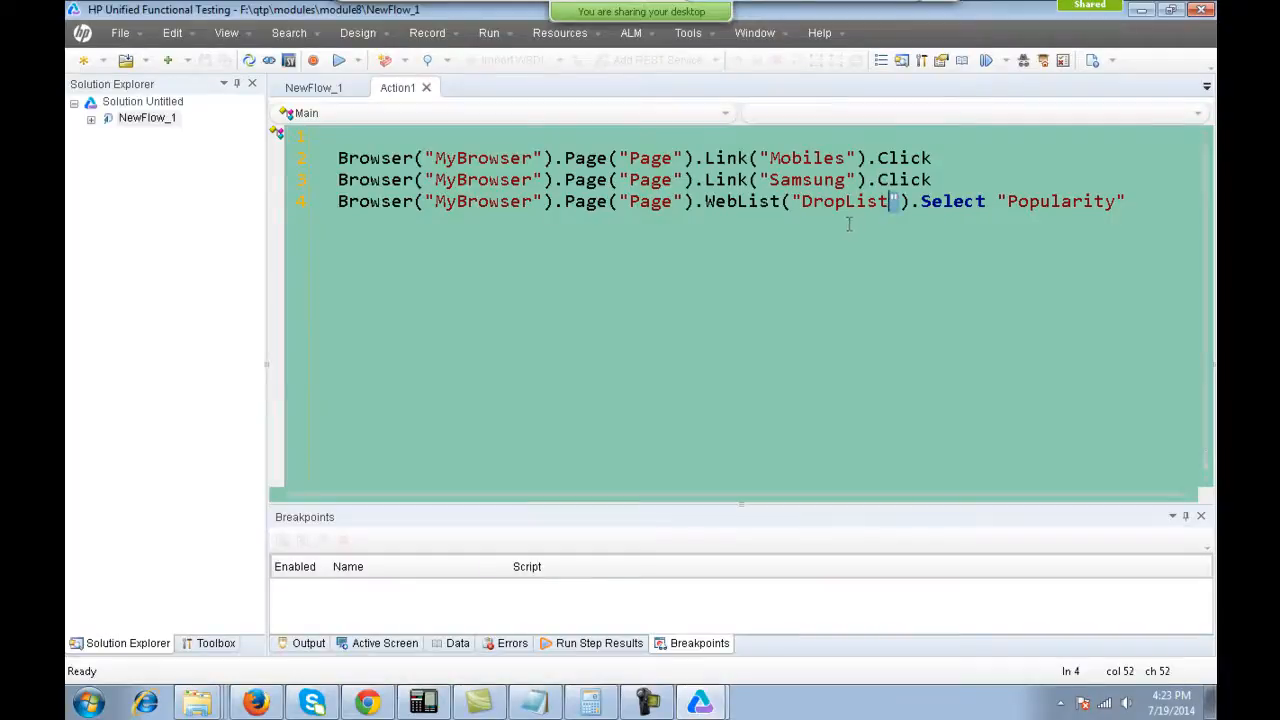
{"action": "double_click", "coordinate": [812, 203]}
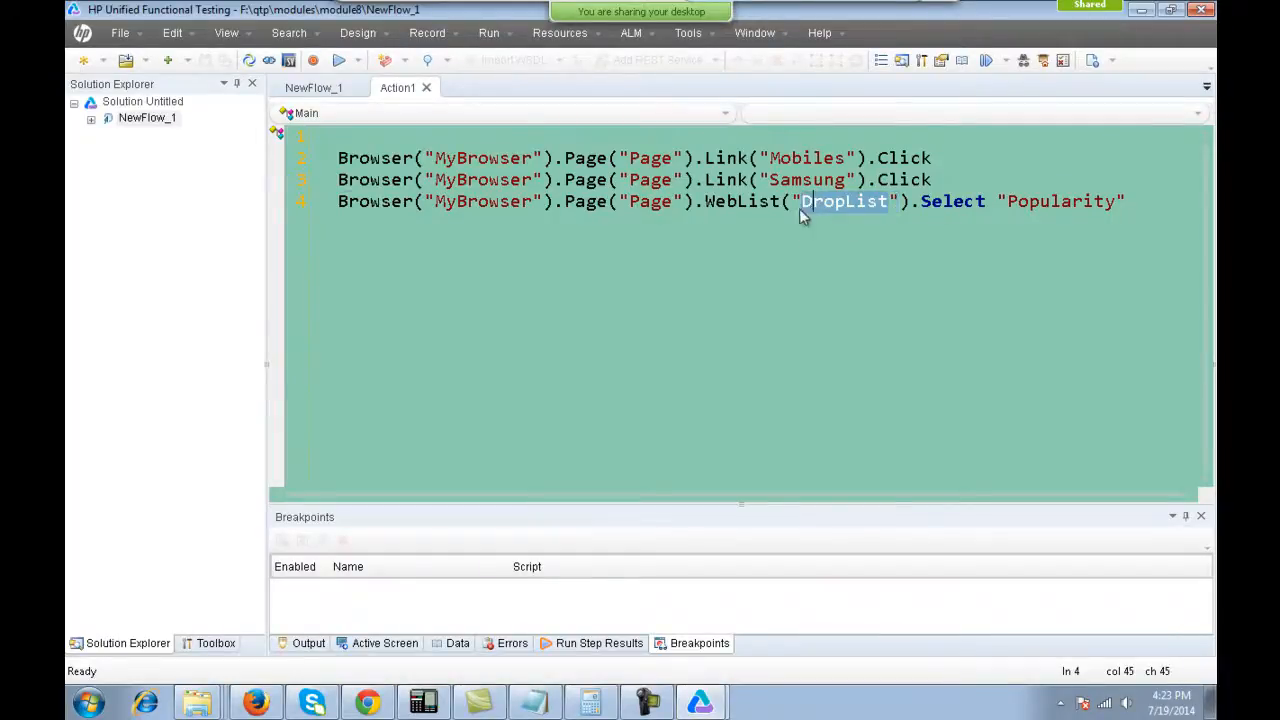
Reopen the recent test NewFlow2 and display its Action1 script.
{"action": "left_click", "coordinate": [121, 33]}
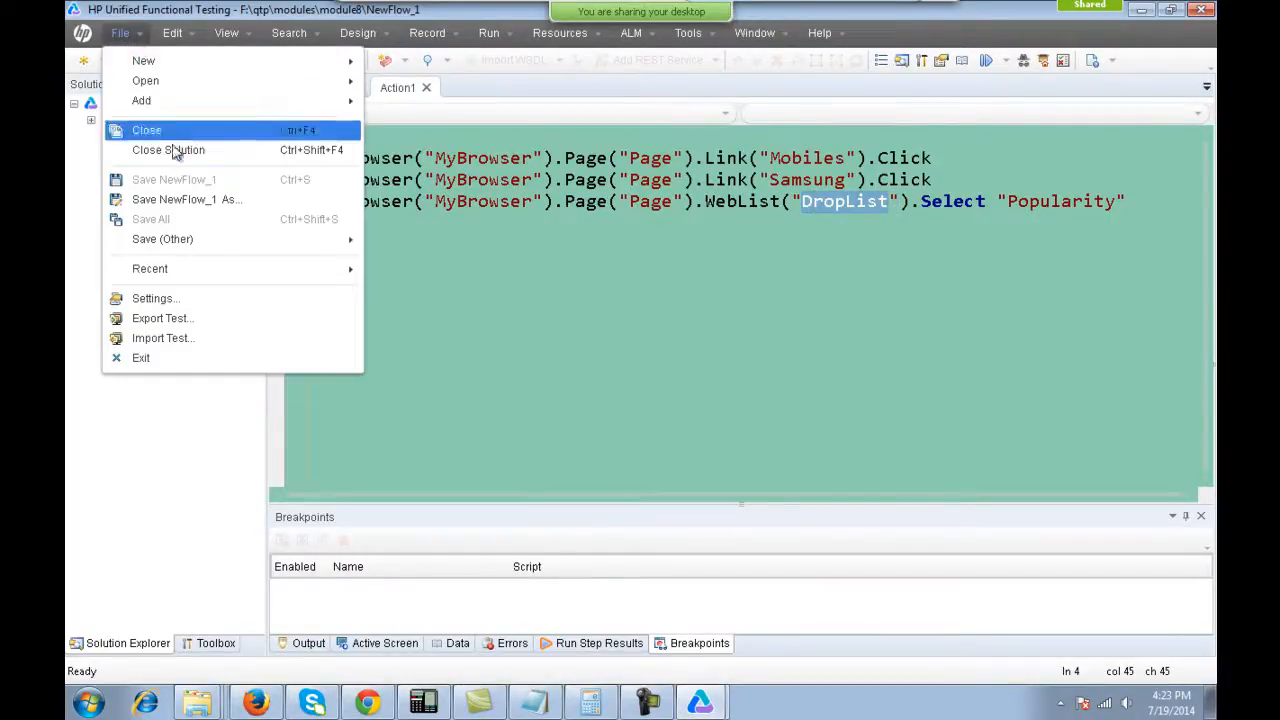
{"action": "mouse_move", "coordinate": [225, 281]}
{"action": "left_click", "coordinate": [484, 294]}
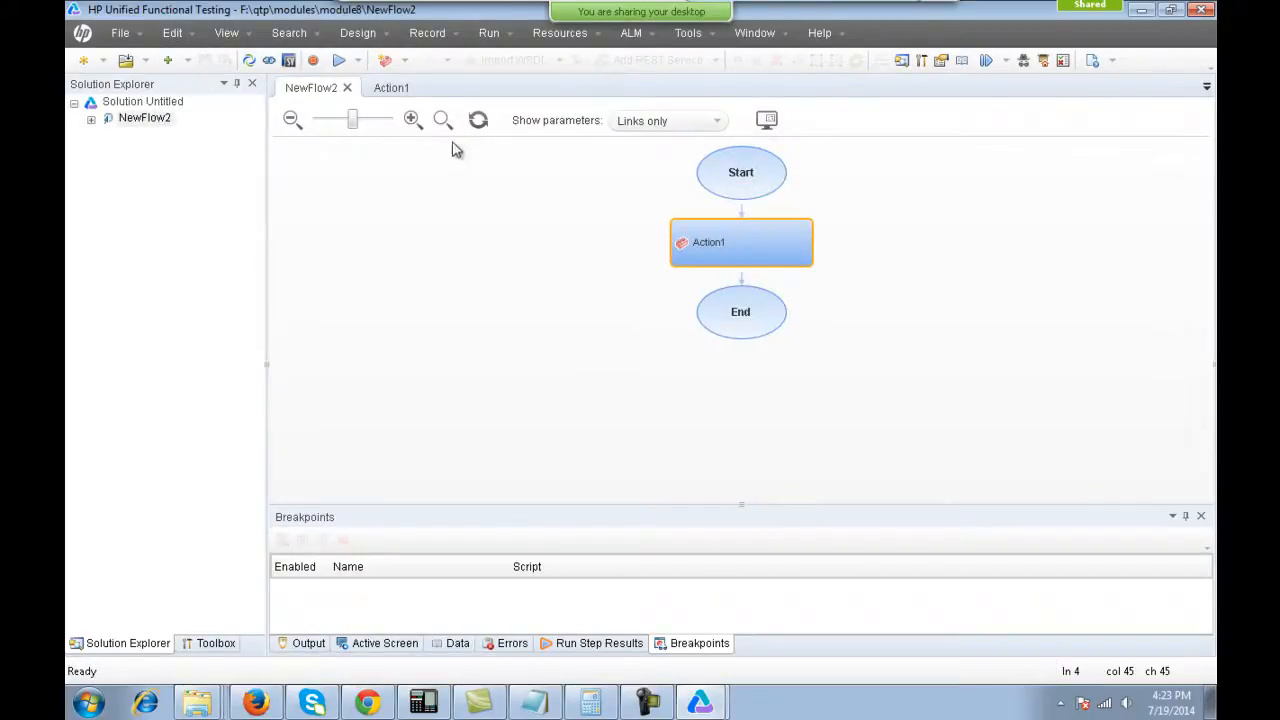
{"action": "left_click", "coordinate": [391, 88]}
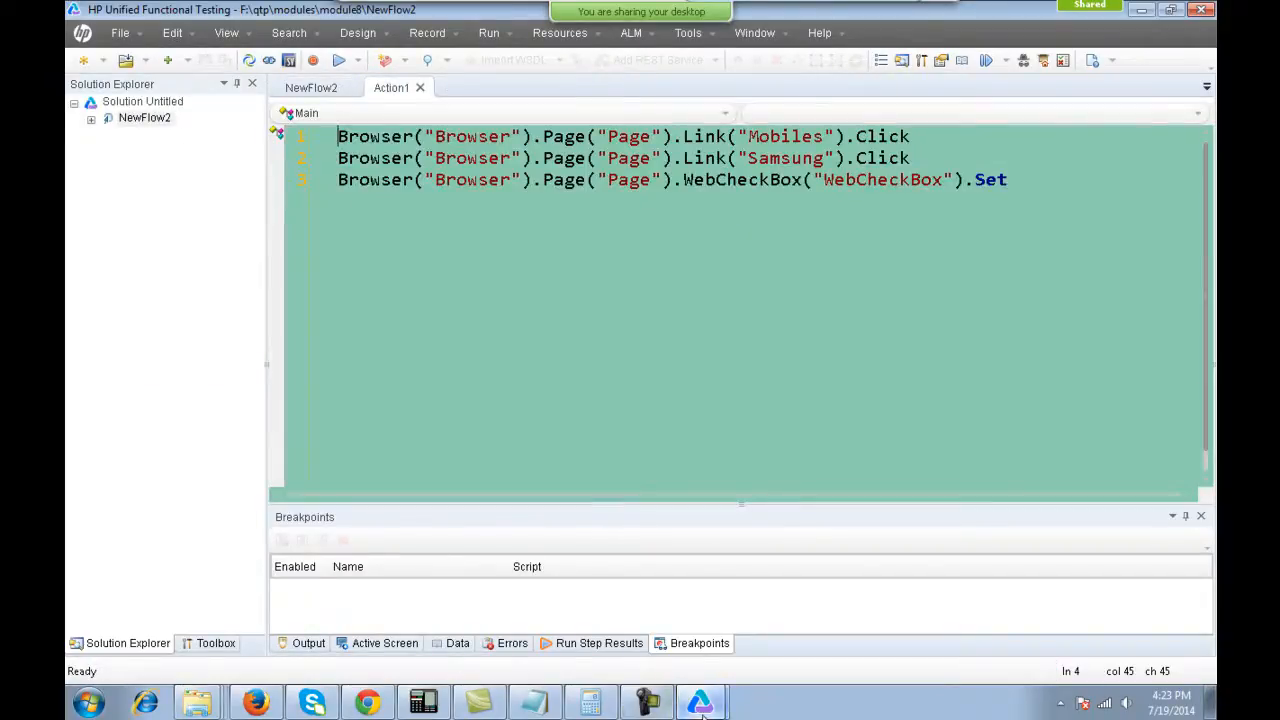
View the objects of Repository2.tsr in the open Object Repository Manager and close the manager.
{"action": "mouse_move", "coordinate": [700, 702]}
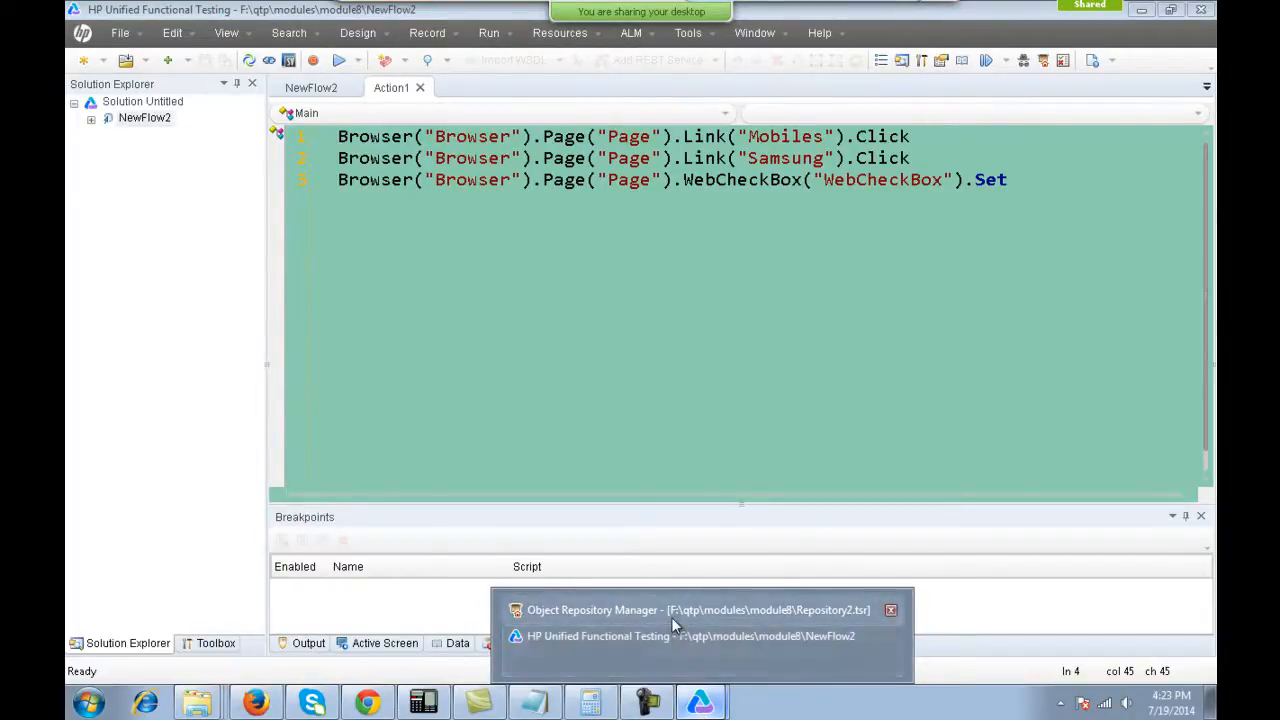
{"action": "left_click", "coordinate": [671, 612]}
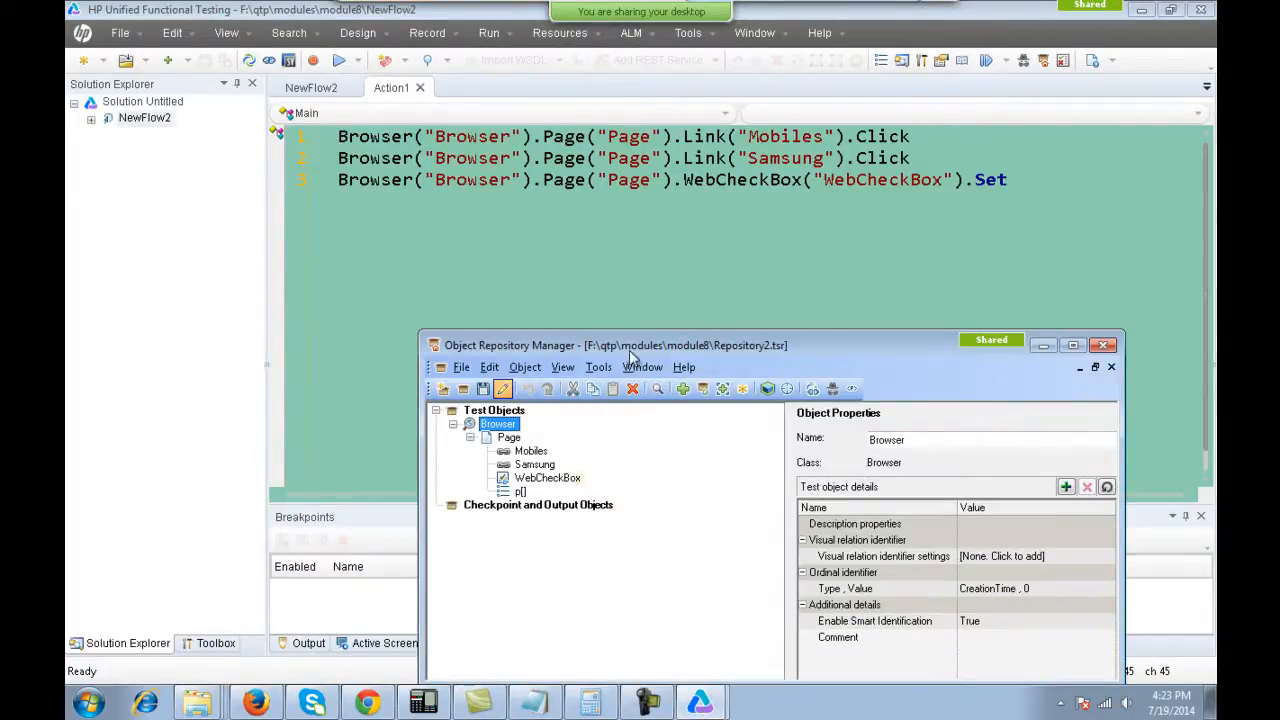
{"action": "left_click_drag", "start_coordinate": [630, 355], "coordinate": [621, 257]}
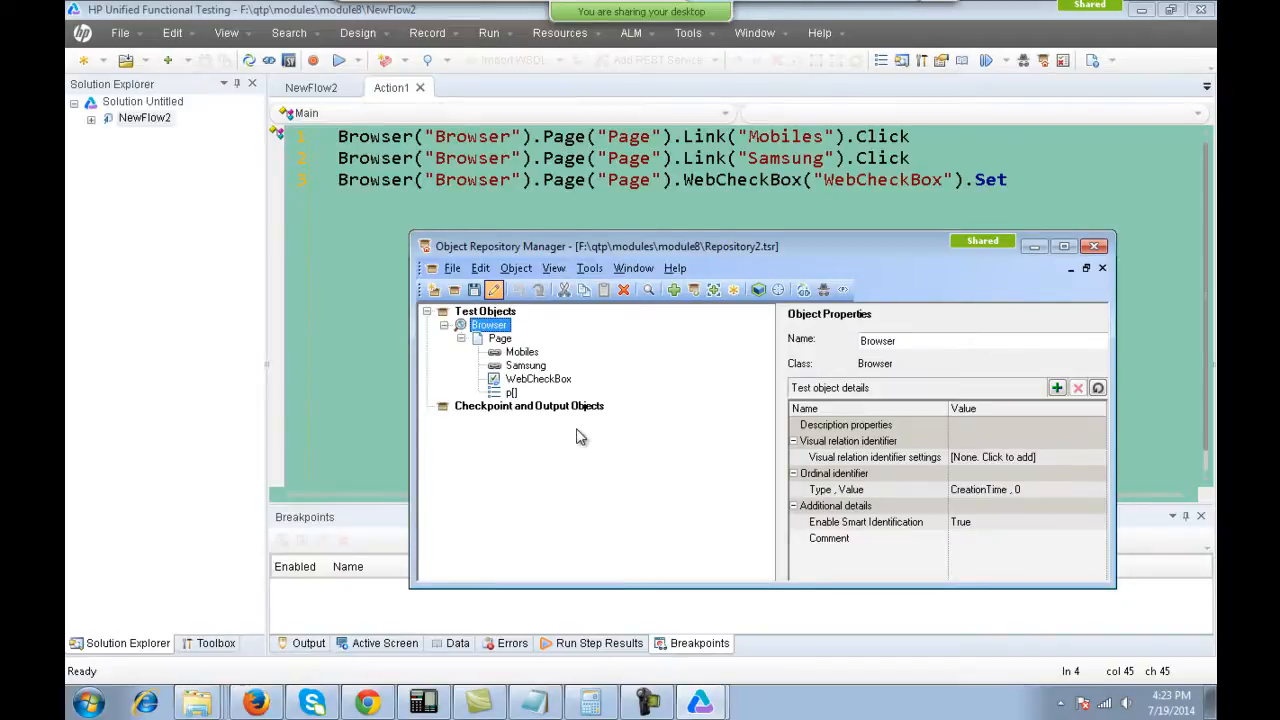
{"action": "left_click", "coordinate": [1093, 246]}
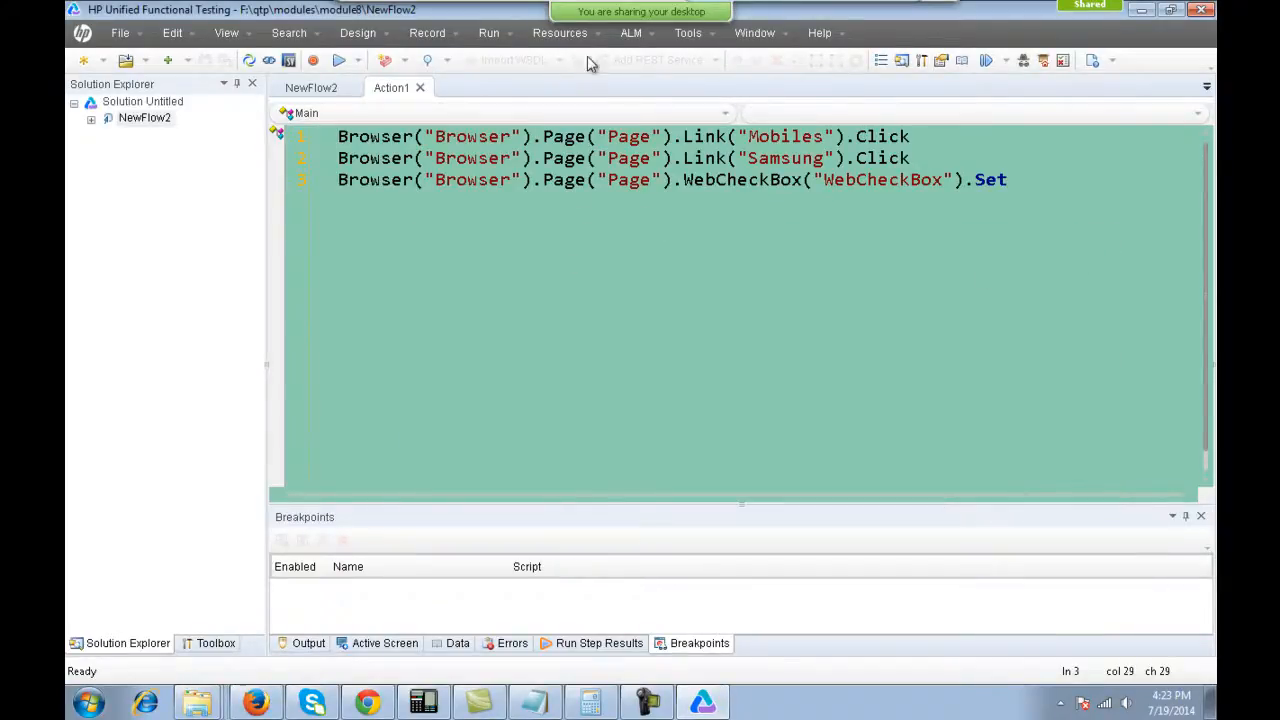
Open Repository2.tsr in a new Object Repository Manager window with editing enabled and expand its Page object.
{"action": "left_click", "coordinate": [560, 33]}
{"action": "left_click", "coordinate": [606, 78]}
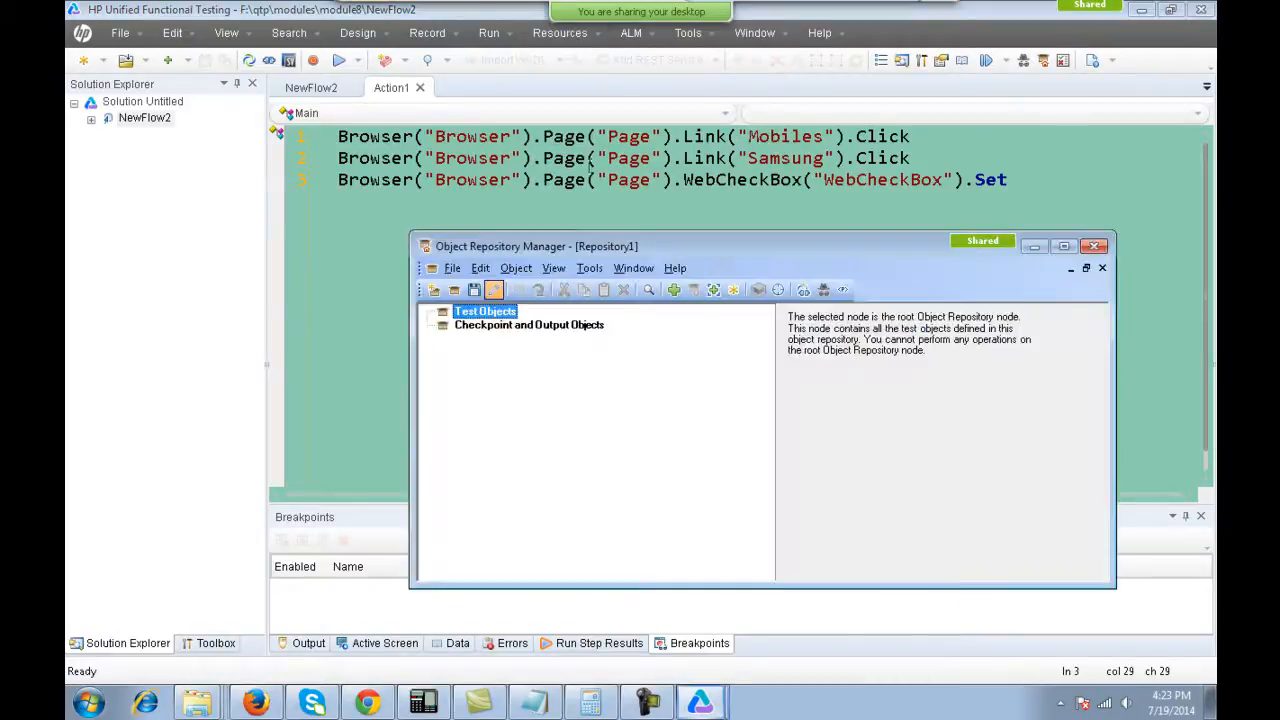
{"action": "left_click", "coordinate": [452, 268]}
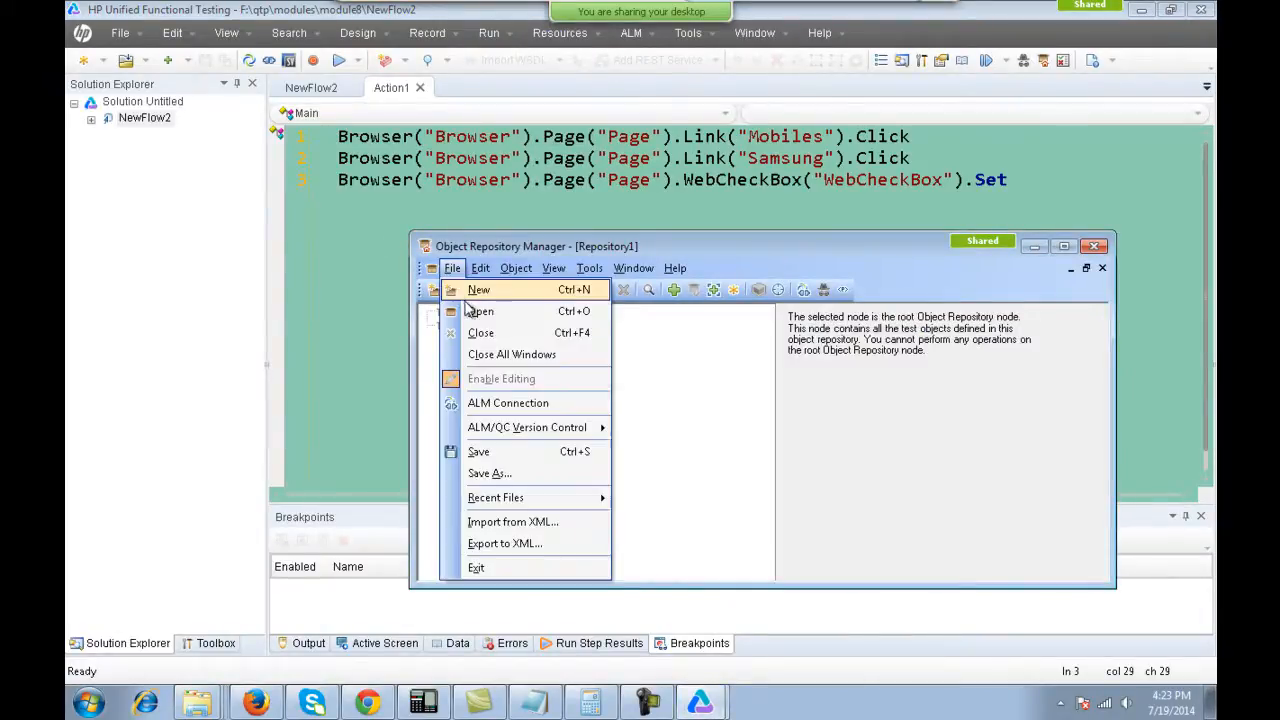
{"action": "left_click", "coordinate": [480, 311]}
{"action": "double_click", "coordinate": [584, 349]}
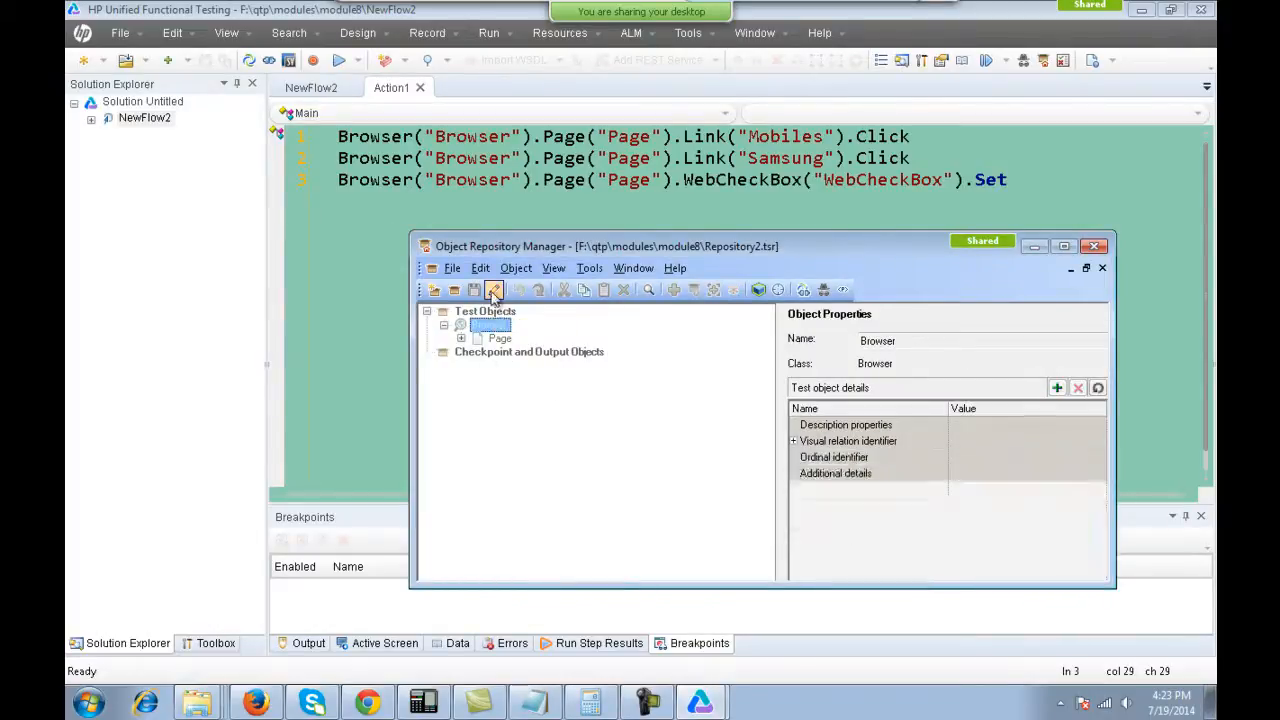
{"action": "left_click", "coordinate": [461, 338]}
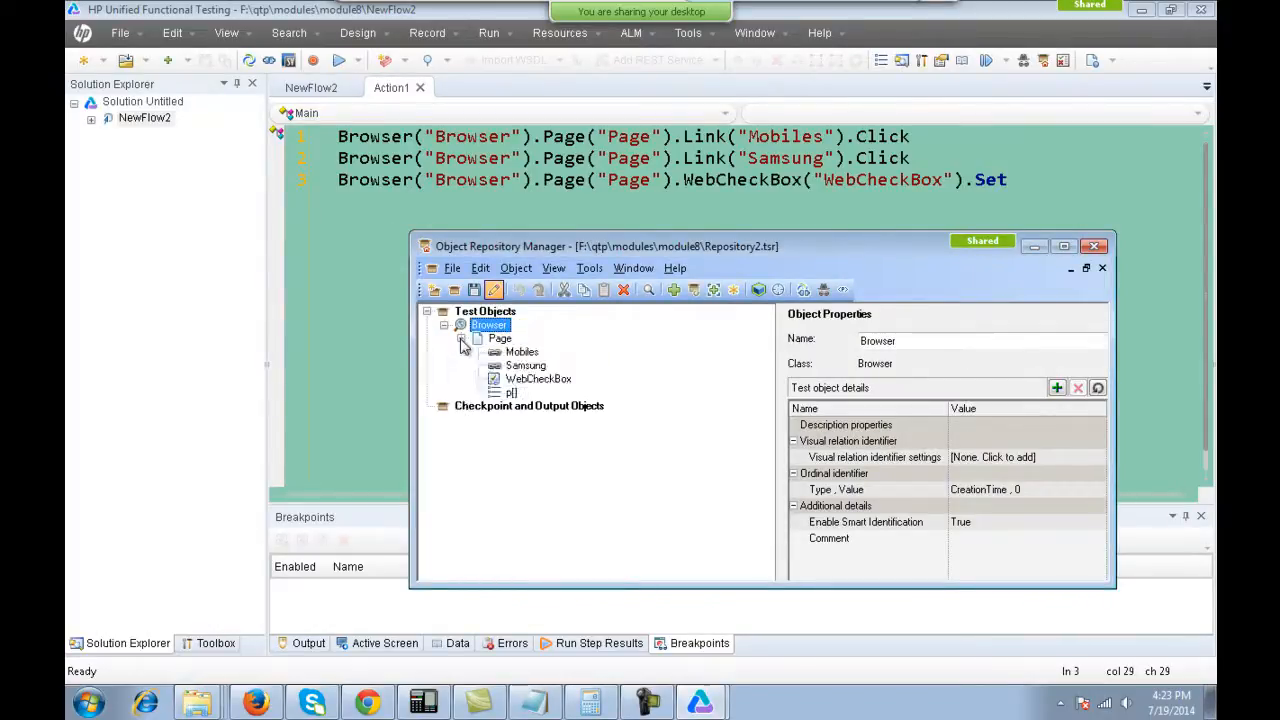
Rename the p[] web list in Repository2.tsr as DropListSelect, keeping the Object Repository Manager open.
{"action": "left_click", "coordinate": [509, 393]}
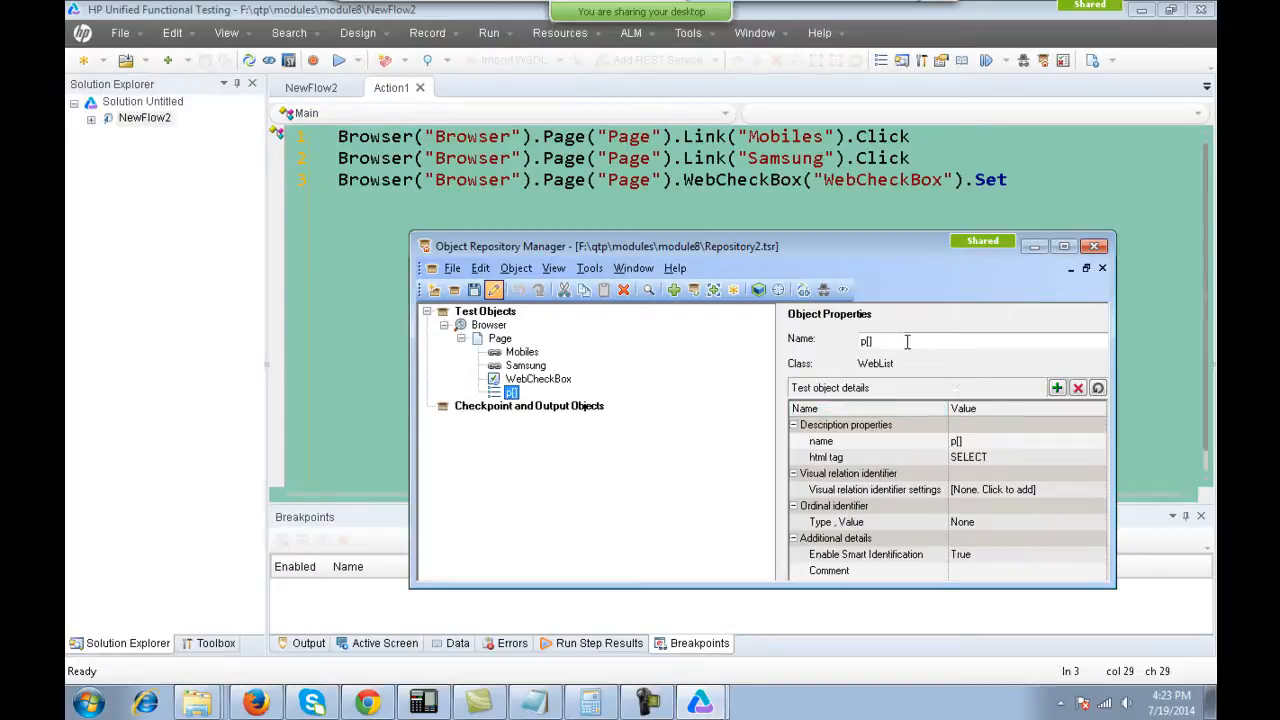
{"action": "left_click_drag", "start_coordinate": [907, 342], "coordinate": [798, 344]}
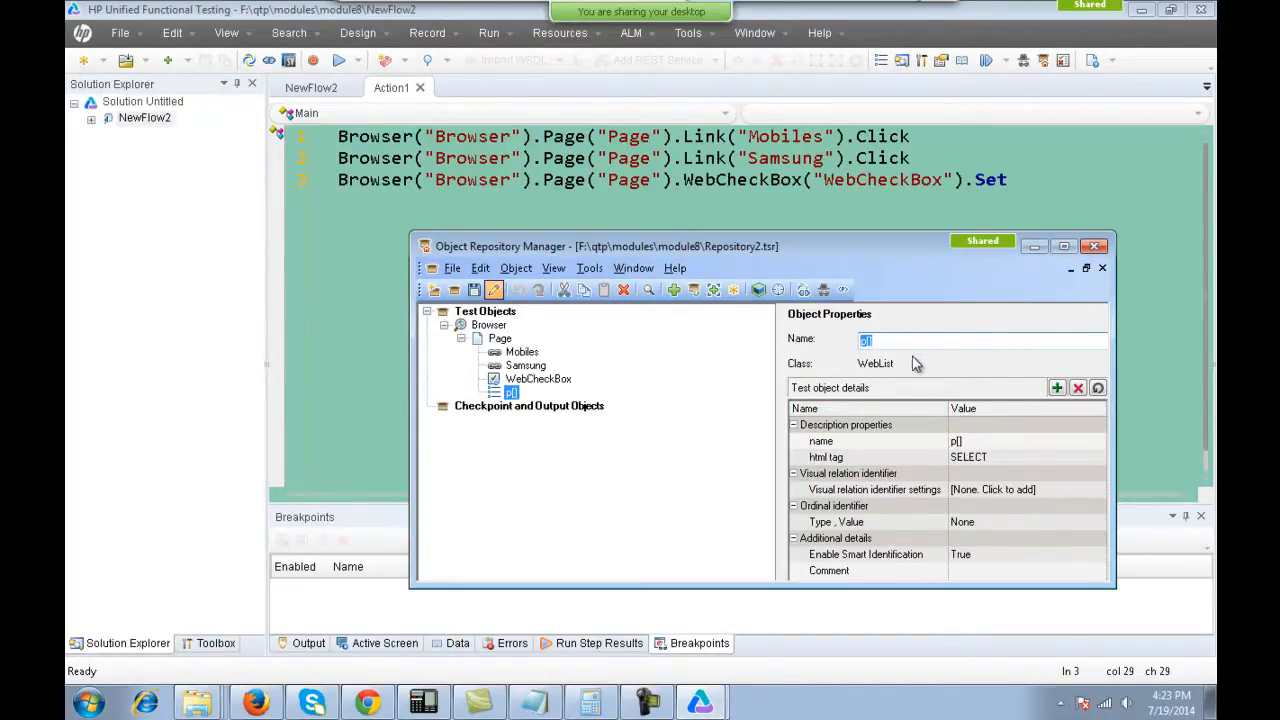
{"action": "type", "text": "DropListSelect"}
{"action": "left_click", "coordinate": [1076, 390]}
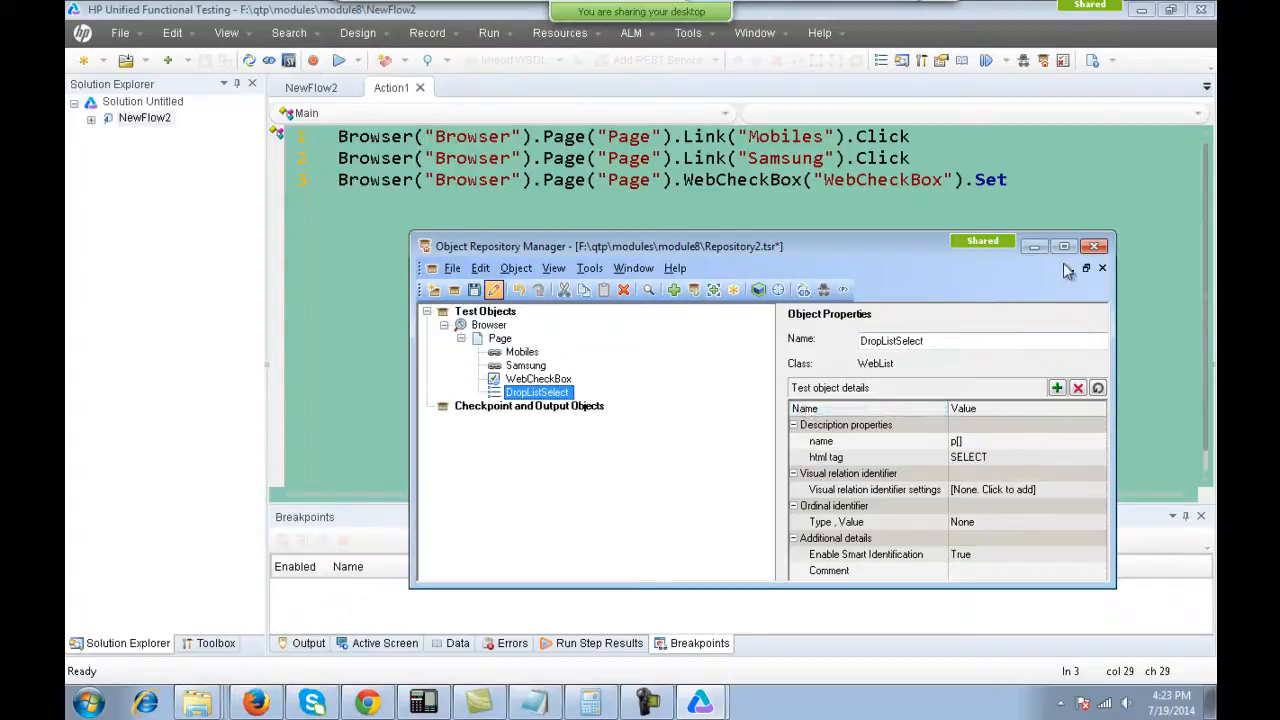
{"action": "left_click", "coordinate": [1094, 246]}
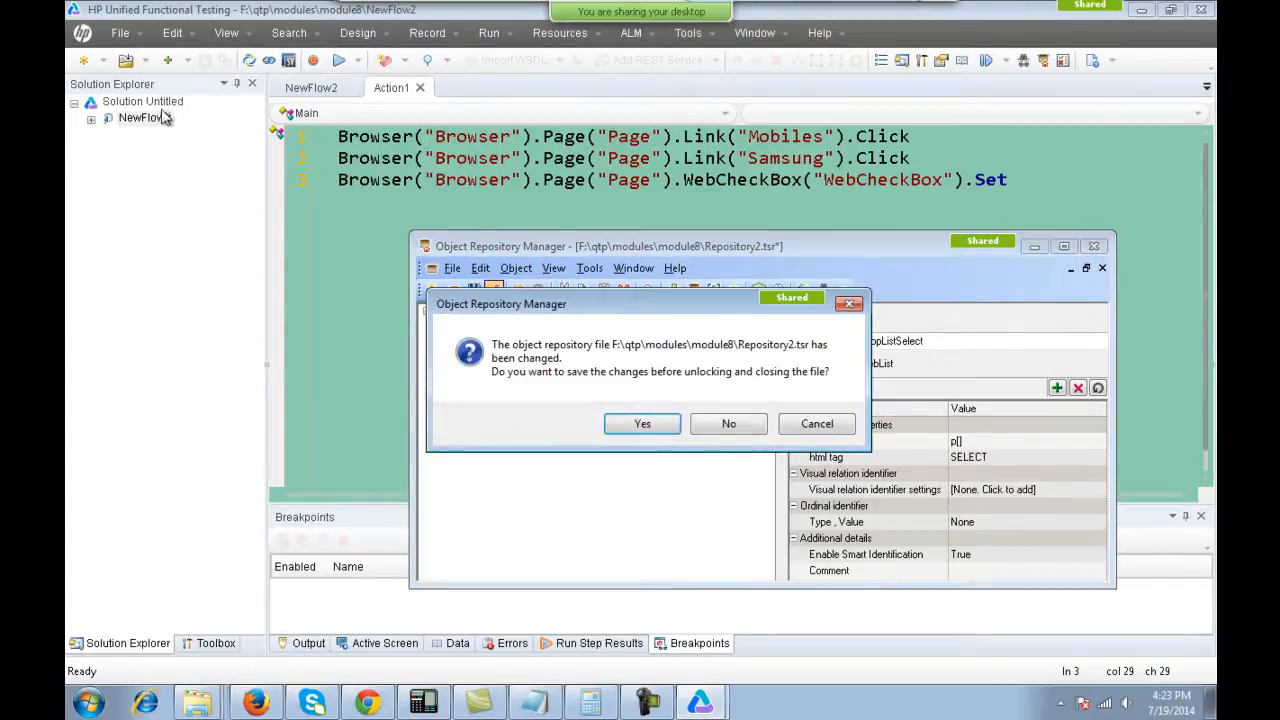
{"action": "left_click", "coordinate": [795, 425]}
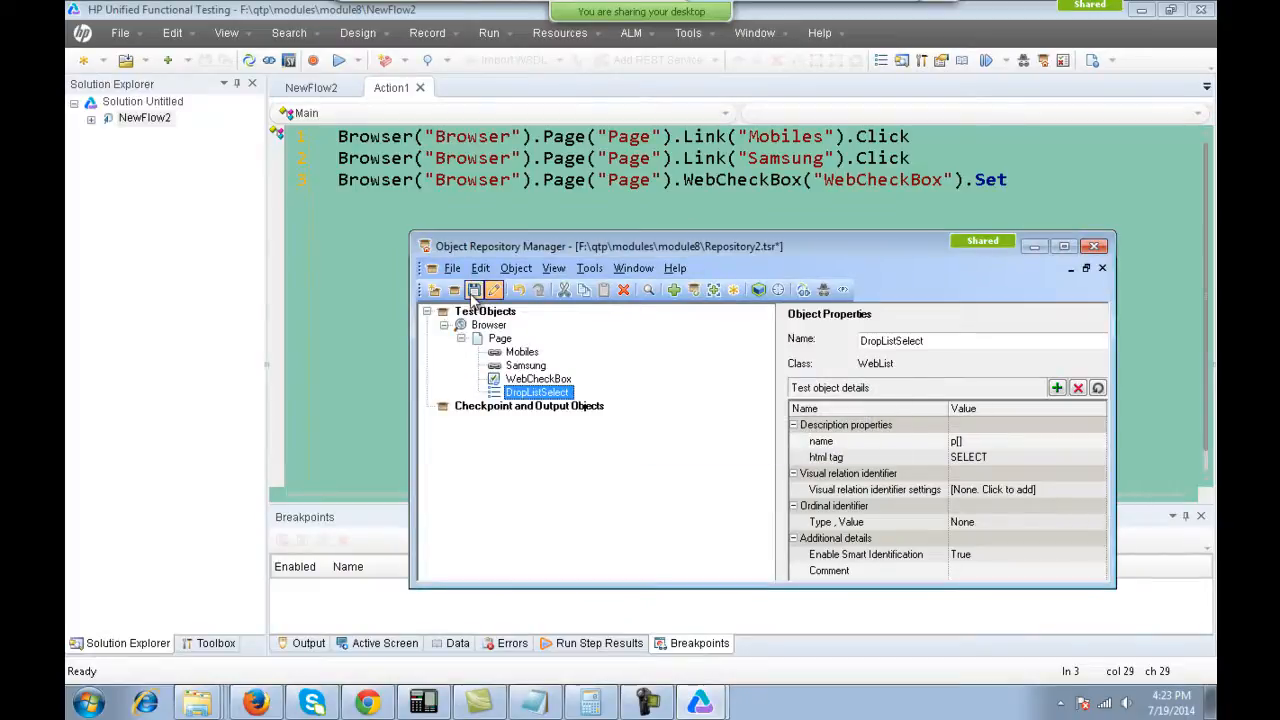
Open the recent test NewFlow_1 and check which web list name its Action1 script uses.
{"action": "left_click", "coordinate": [130, 38]}
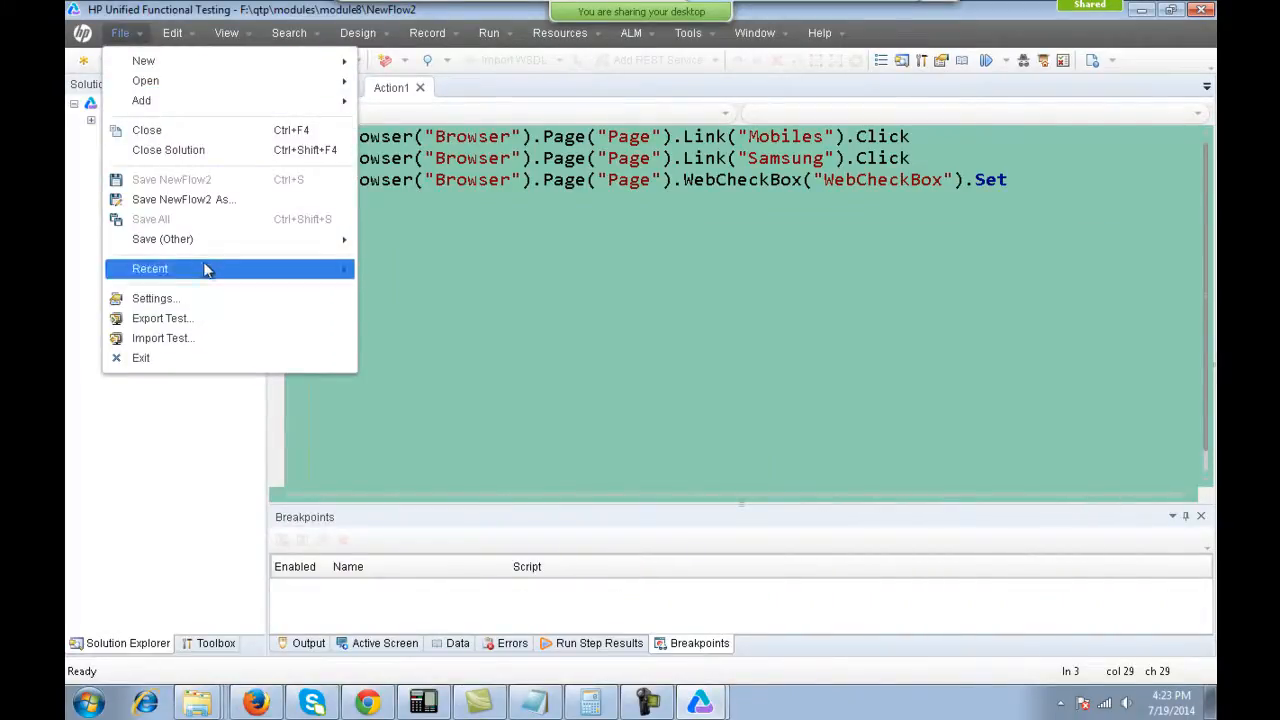
{"action": "mouse_move", "coordinate": [180, 258]}
{"action": "mouse_move", "coordinate": [282, 270]}
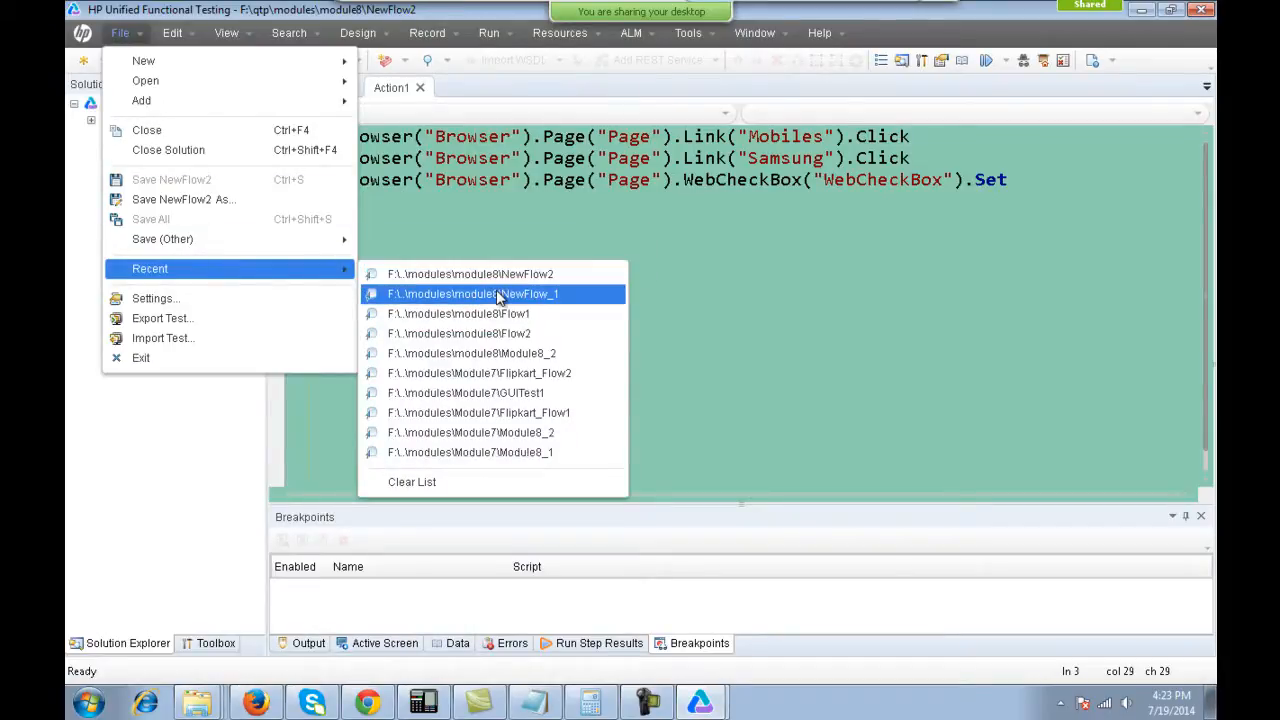
{"action": "left_click", "coordinate": [498, 296]}
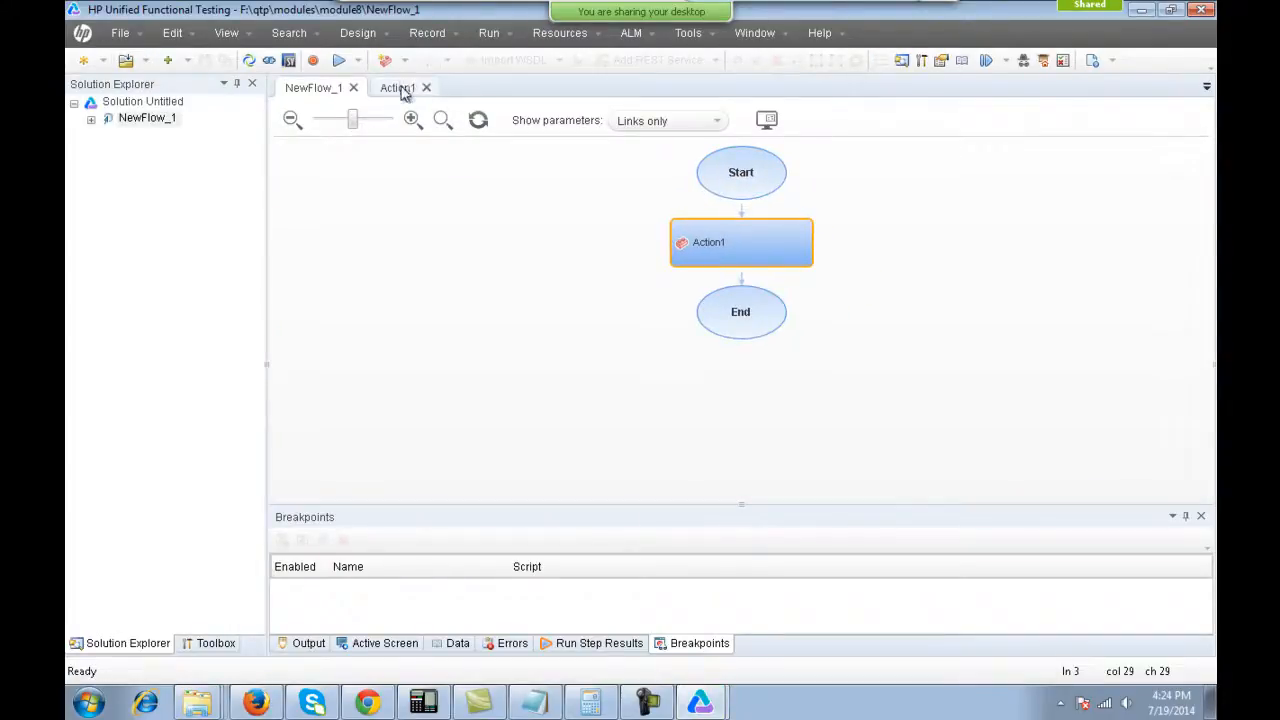
{"action": "left_click", "coordinate": [400, 88]}
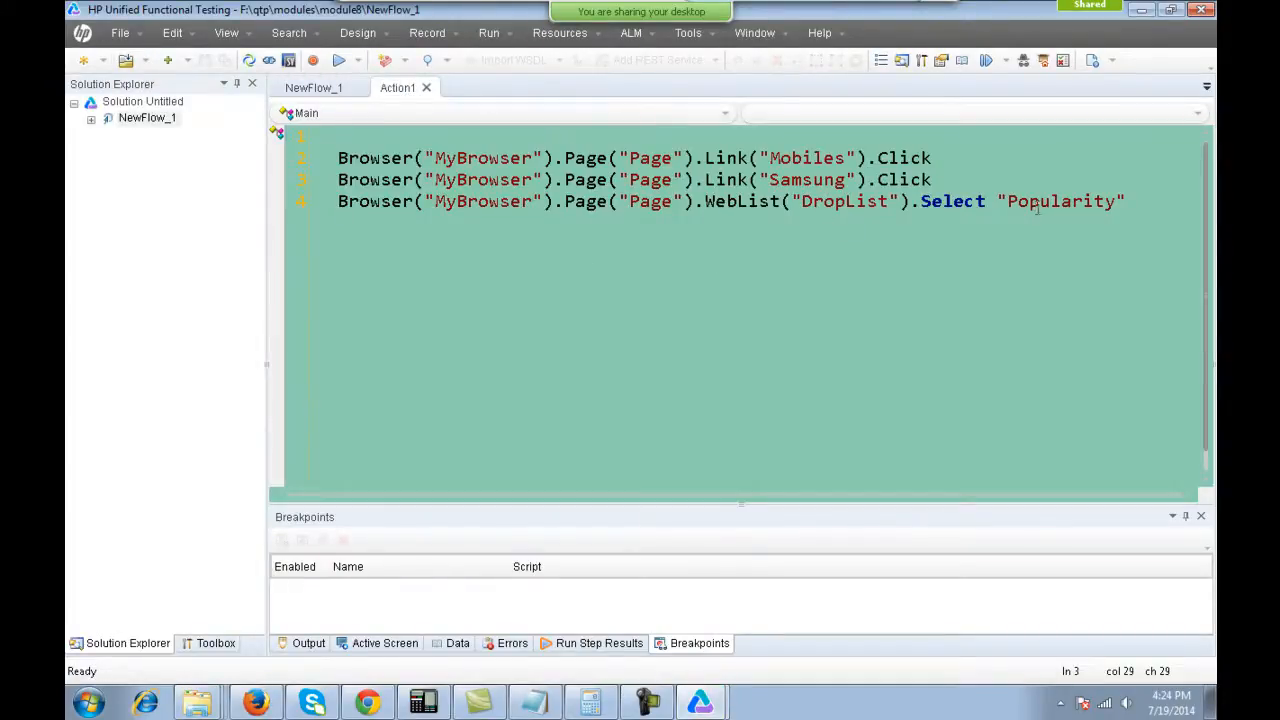
{"action": "double_click", "coordinate": [825, 205]}
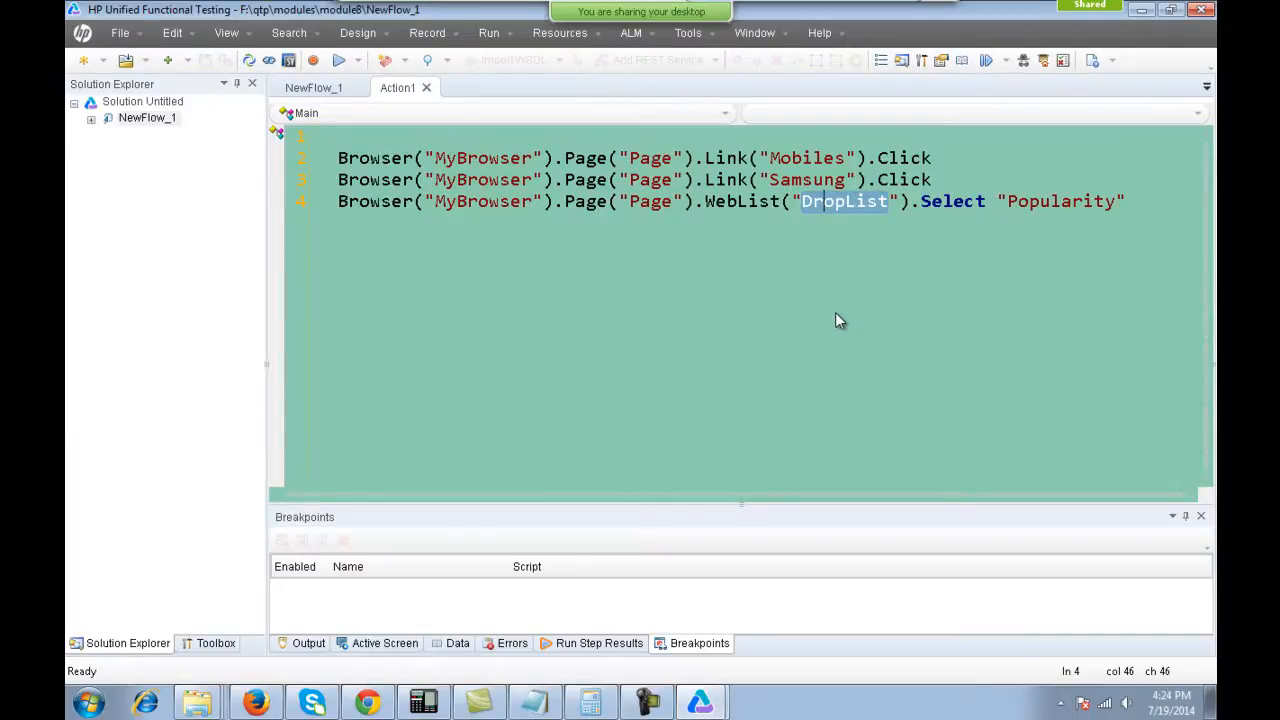
Rename the web list in Repository2.tsr as hello and close the Object Repository Manager with the change saved.
{"action": "left_click", "coordinate": [700, 703]}
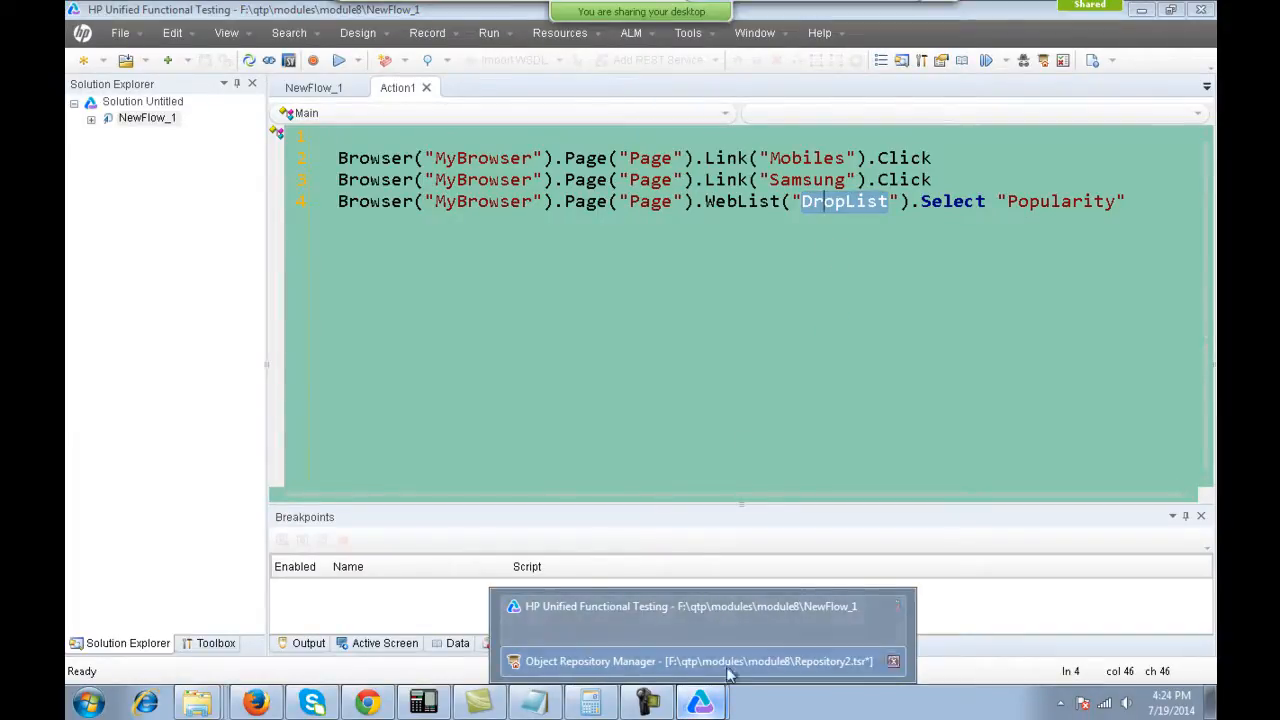
{"action": "left_click", "coordinate": [729, 662]}
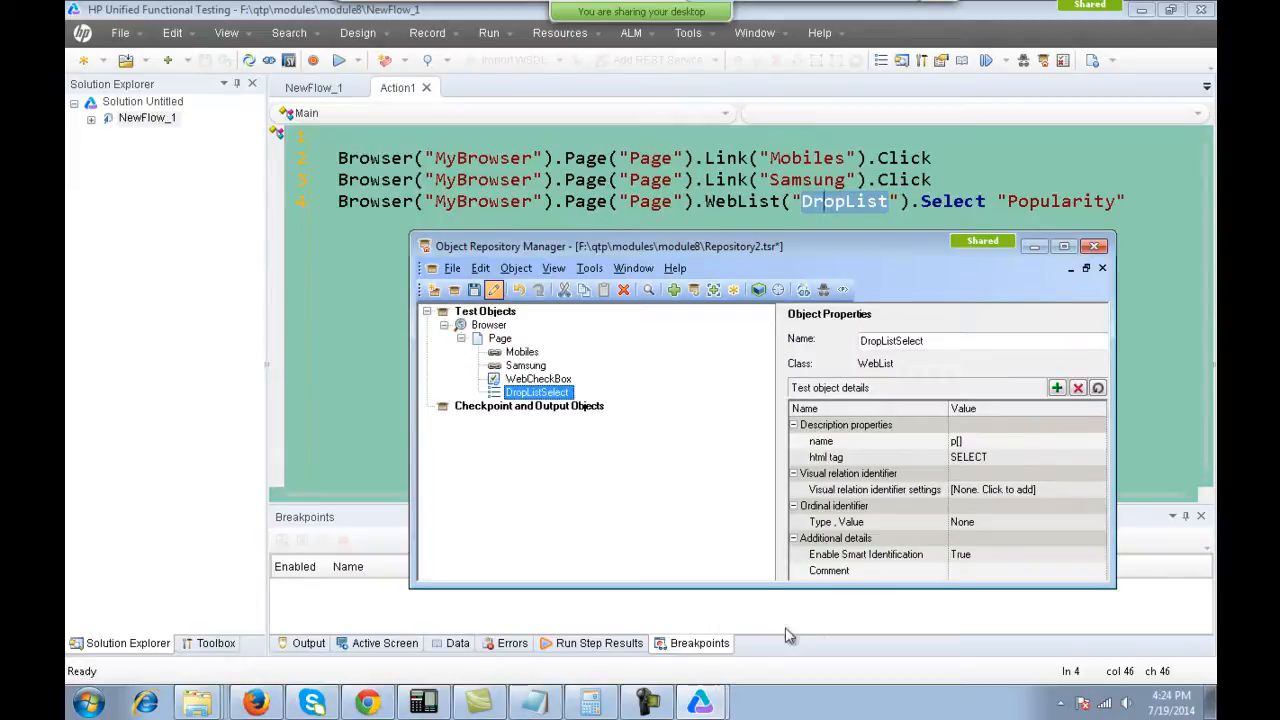
{"action": "left_click", "coordinate": [918, 341]}
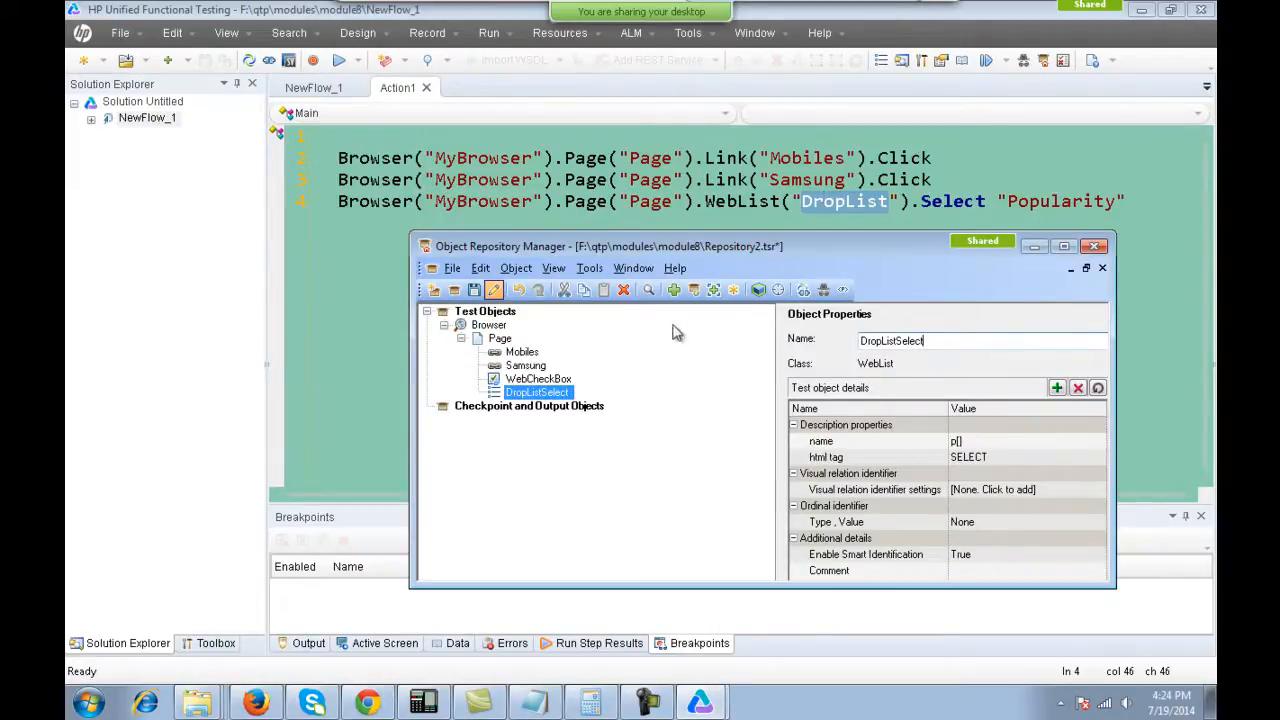
{"action": "left_click", "coordinate": [480, 295]}
{"action": "left_click_drag", "start_coordinate": [862, 247], "coordinate": [847, 312]}
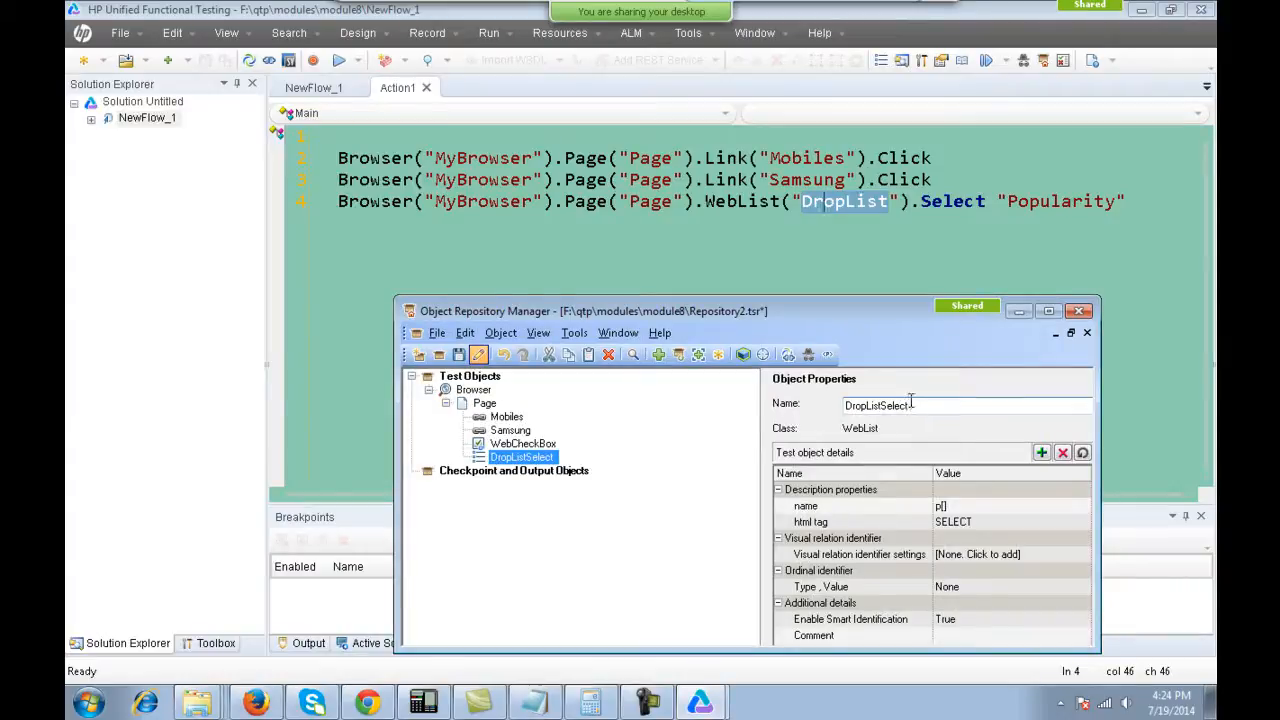
{"action": "left_click_drag", "start_coordinate": [908, 404], "coordinate": [788, 420]}
{"action": "type", "text": "hello"}
{"action": "key", "text": "Return"}
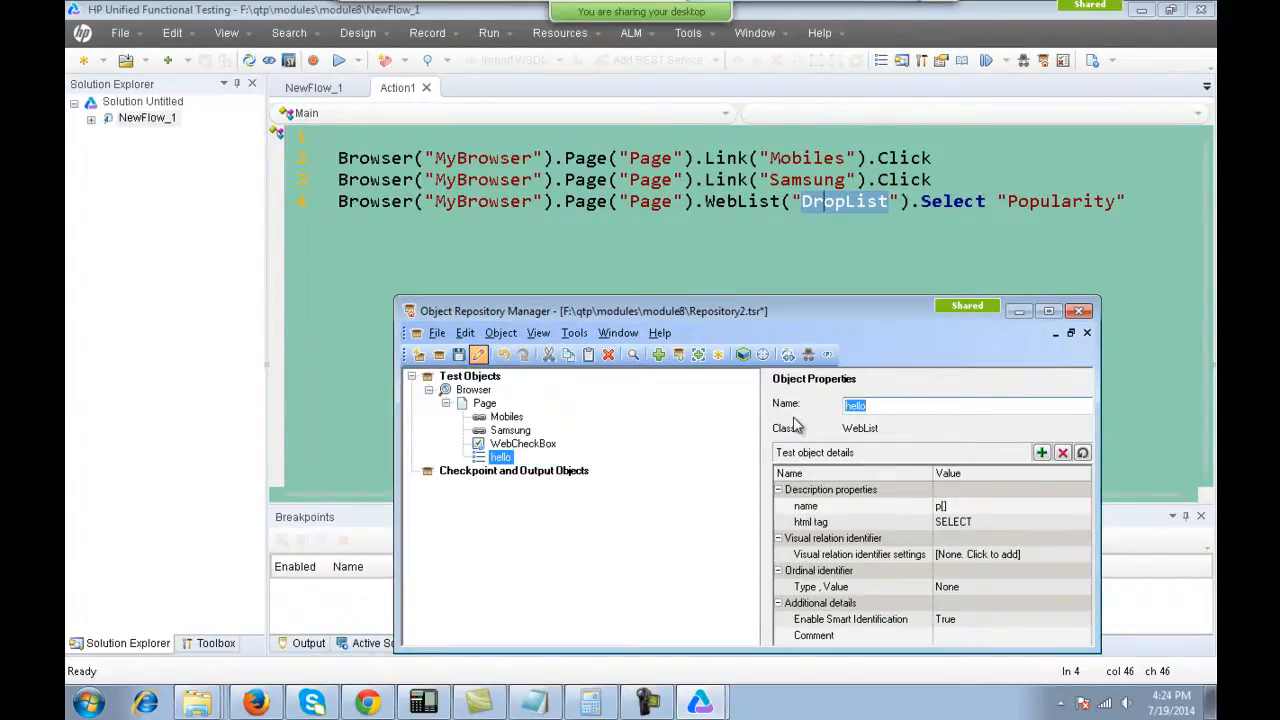
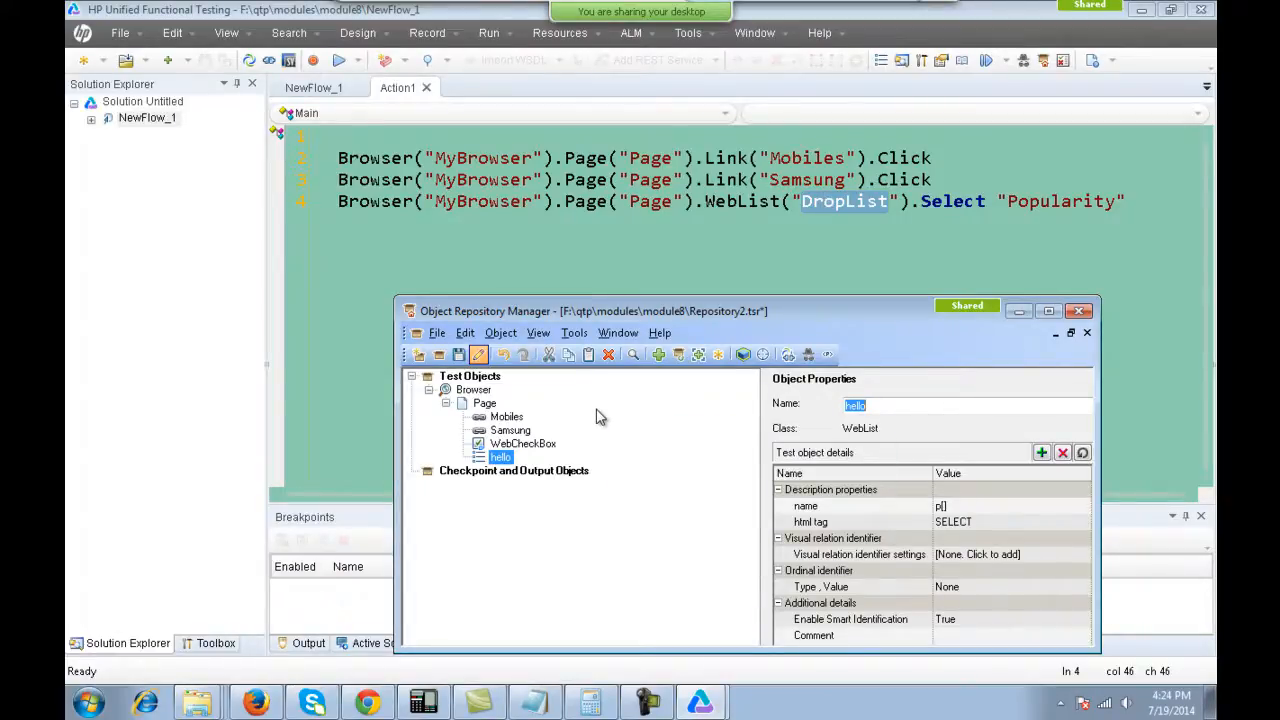
{"action": "left_click", "coordinate": [1080, 311]}
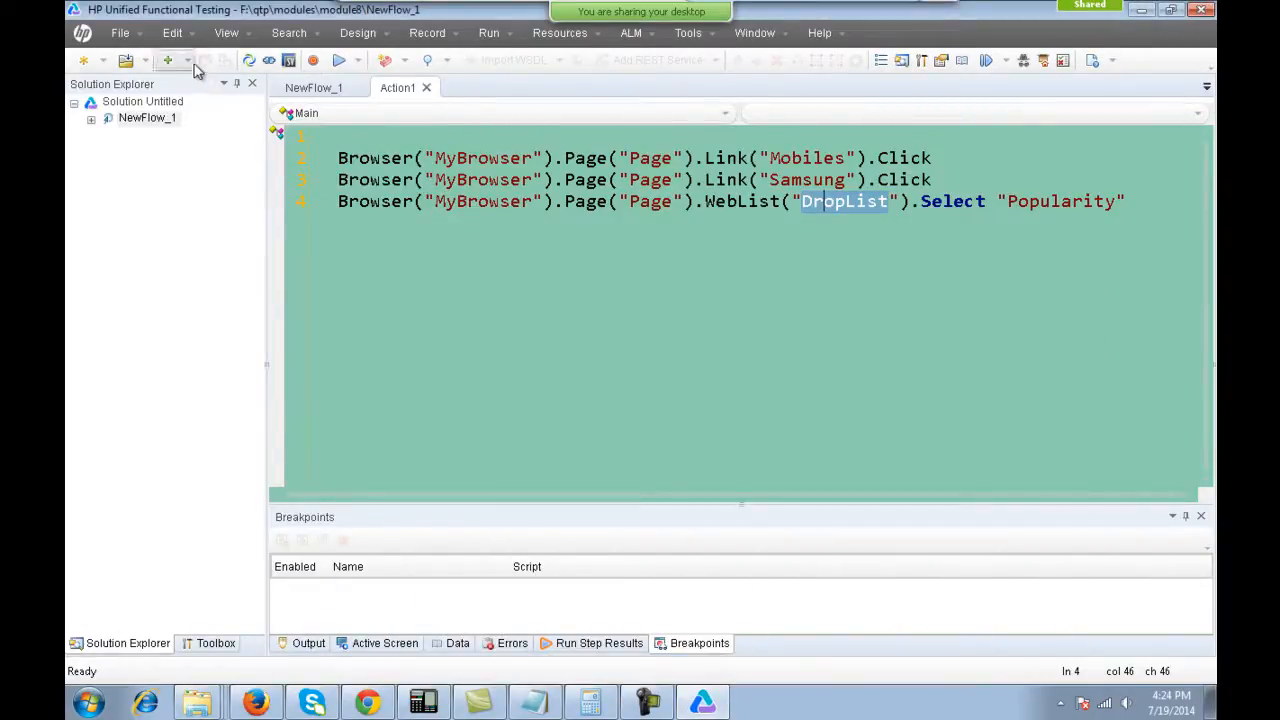
{"action": "left_click", "coordinate": [140, 40]}
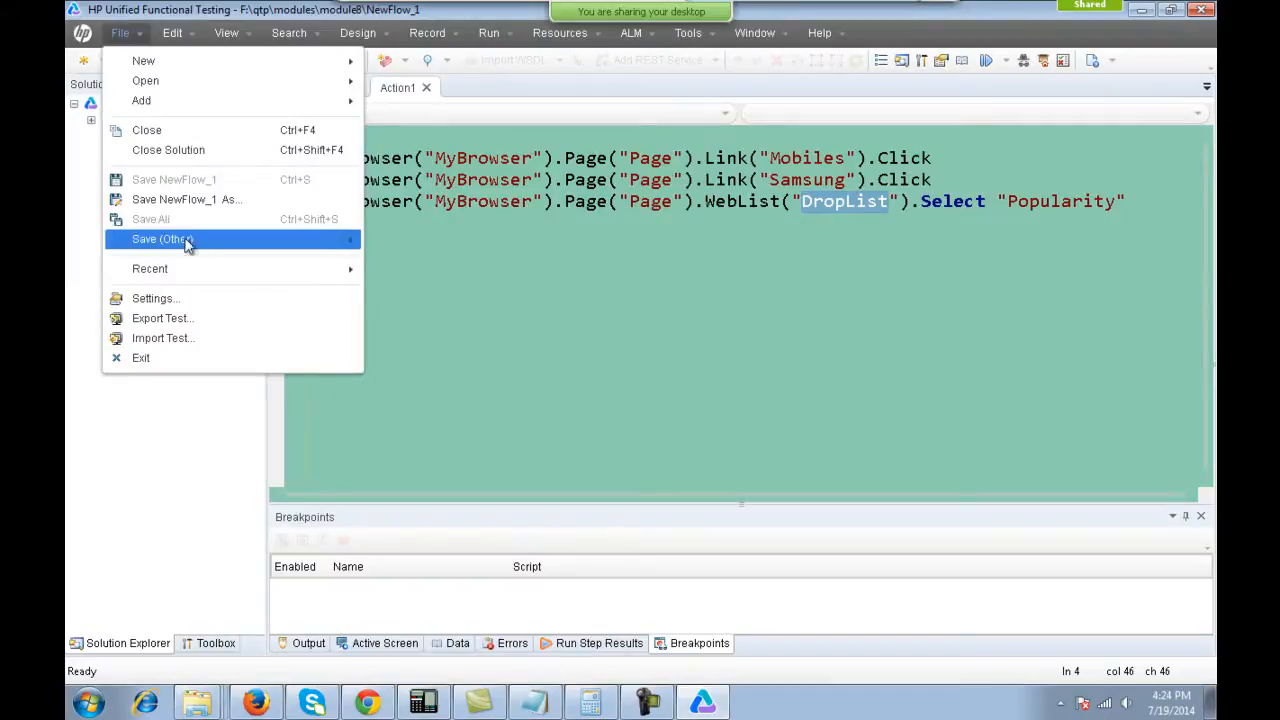
{"action": "mouse_move", "coordinate": [183, 240]}
{"action": "mouse_move", "coordinate": [172, 102]}
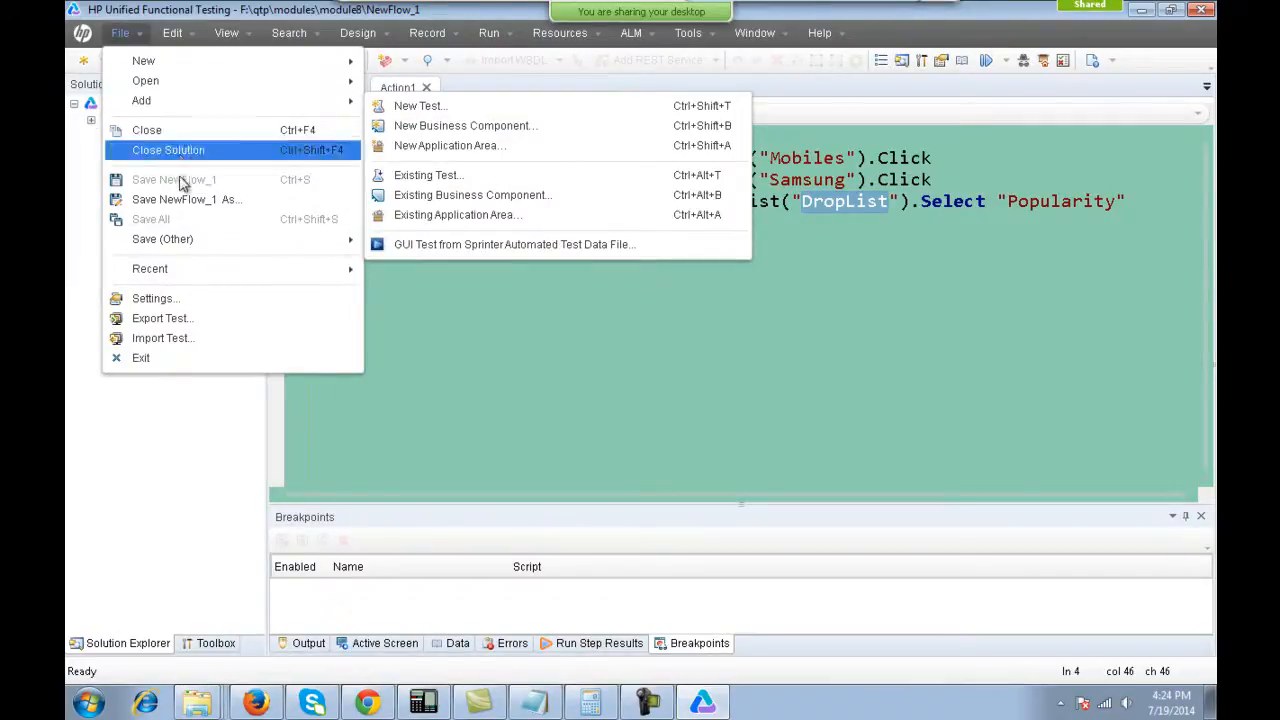
{"action": "left_click", "coordinate": [835, 204]}
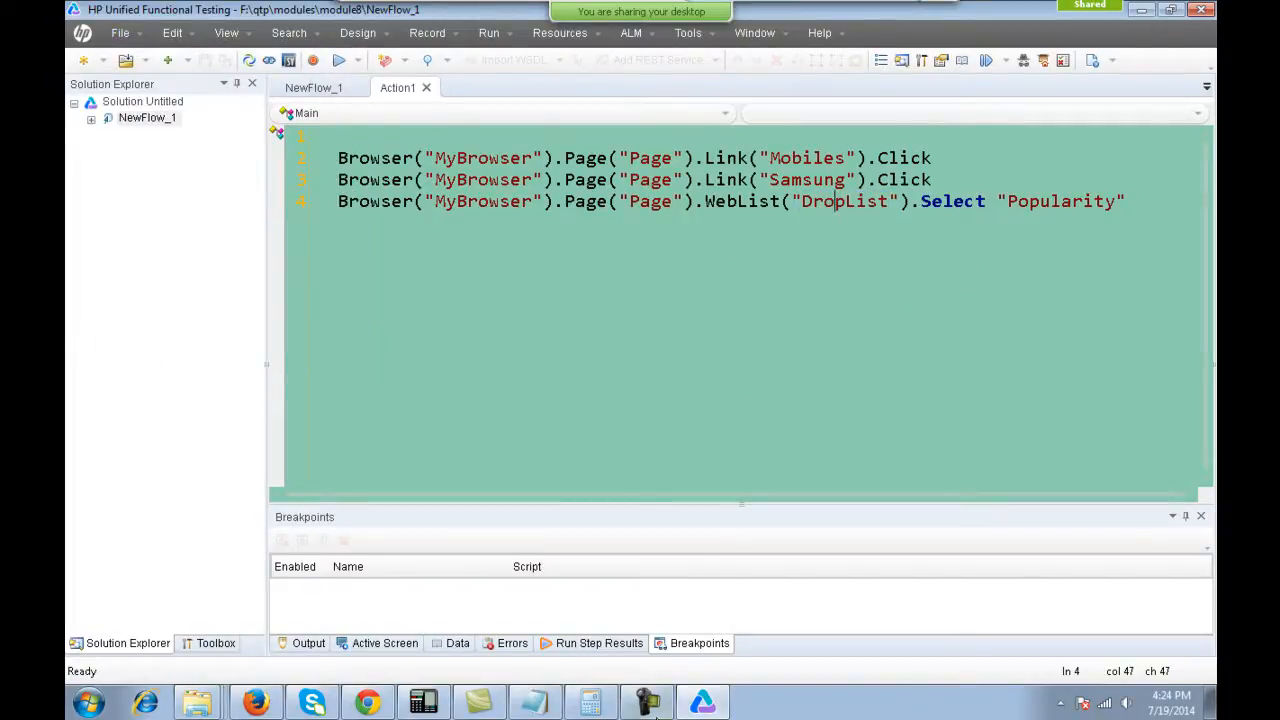
{"action": "left_click", "coordinate": [702, 706]}
{"action": "left_click", "coordinate": [702, 706]}
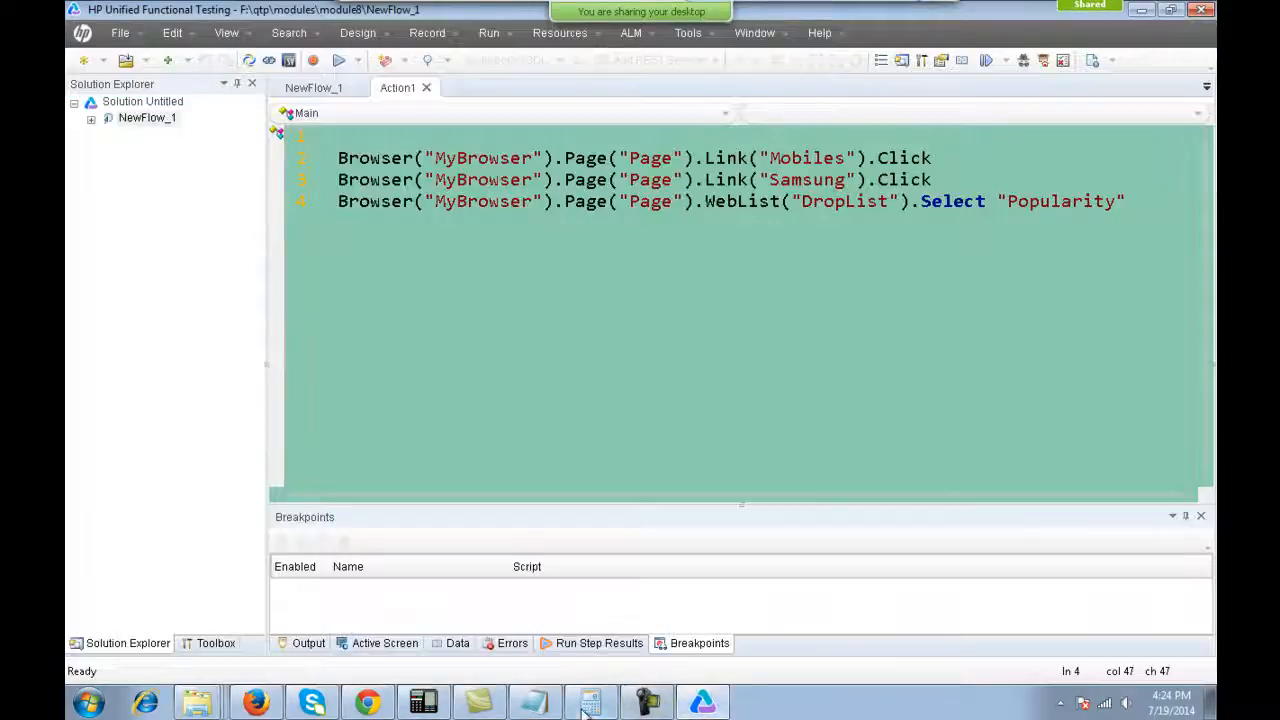
{"action": "mouse_move", "coordinate": [480, 710]}
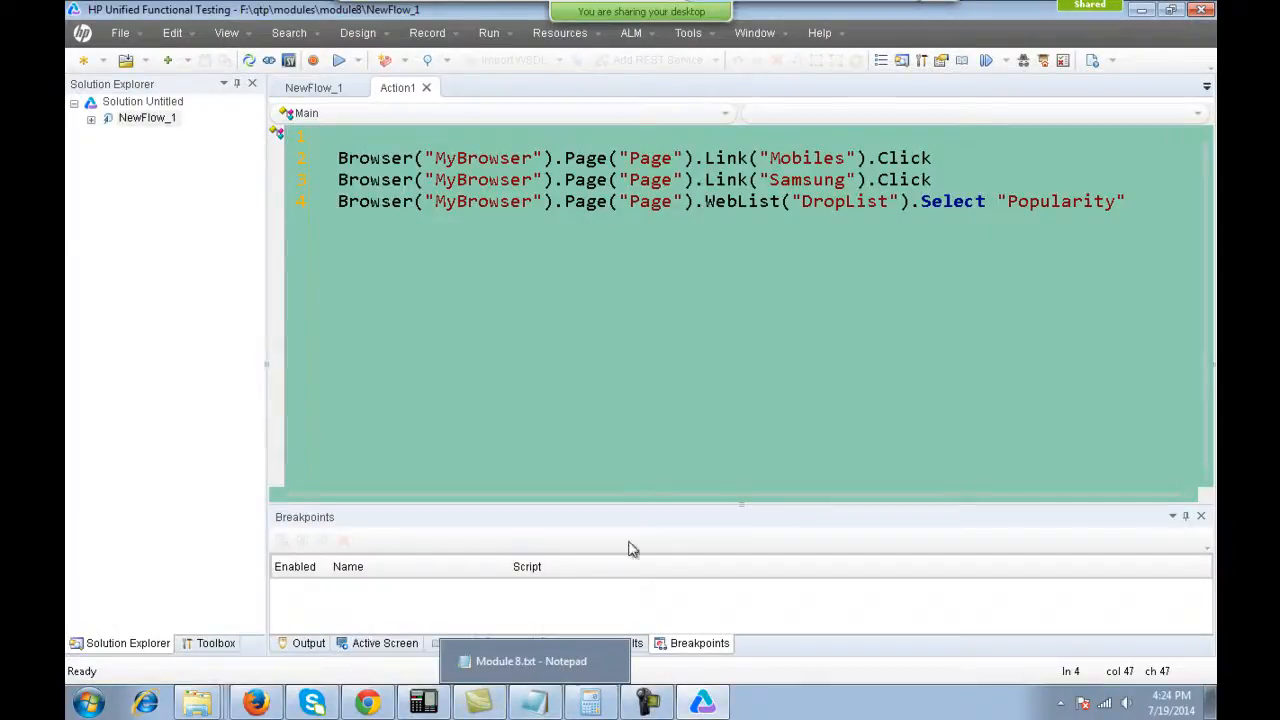
{"action": "left_click", "coordinate": [612, 336]}
{"action": "mouse_move", "coordinate": [641, 11]}
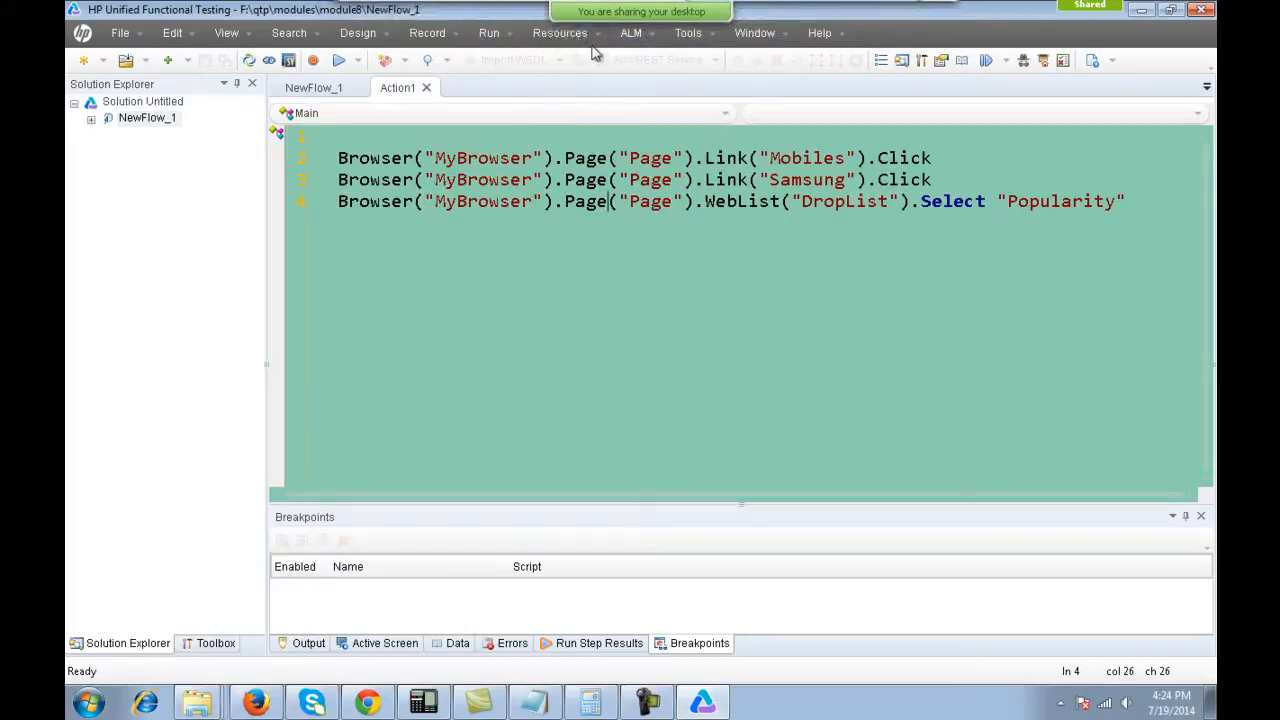
Reopen Repository2.tsr in the Object Repository Manager, view the hello web list under Page and enable editing.
{"action": "left_click", "coordinate": [565, 33]}
{"action": "left_click", "coordinate": [596, 81]}
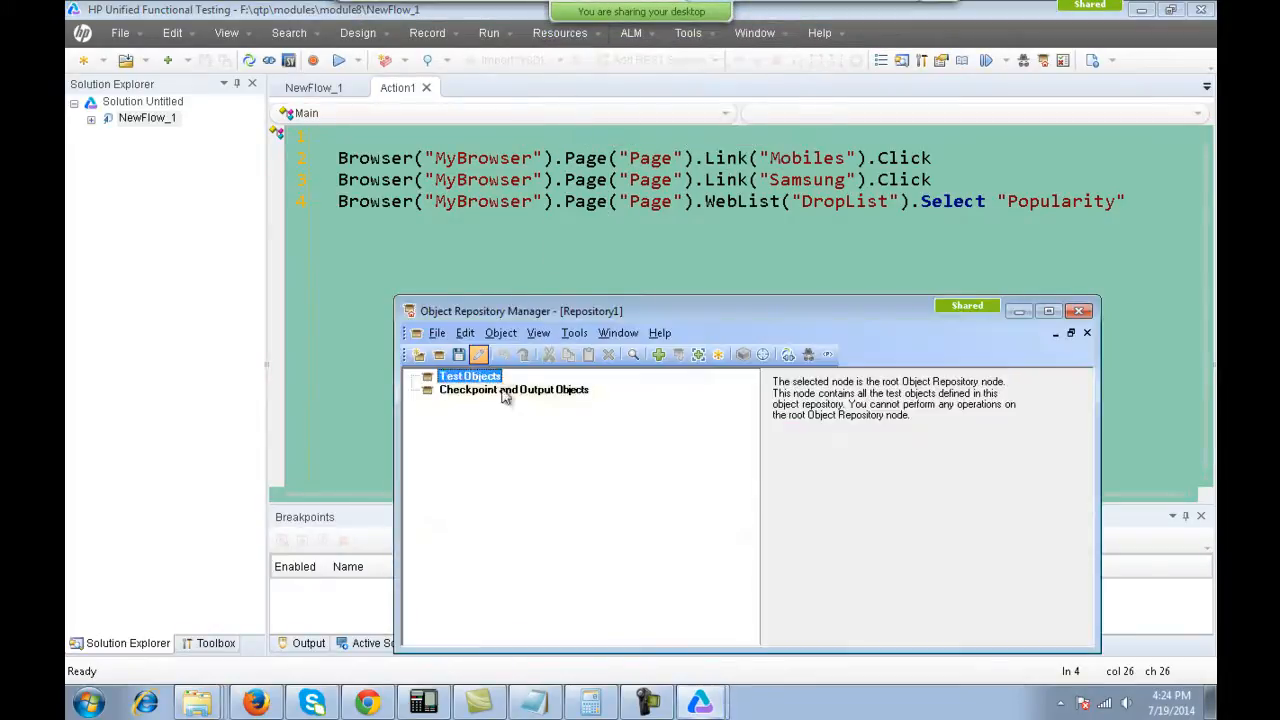
{"action": "left_click", "coordinate": [502, 340]}
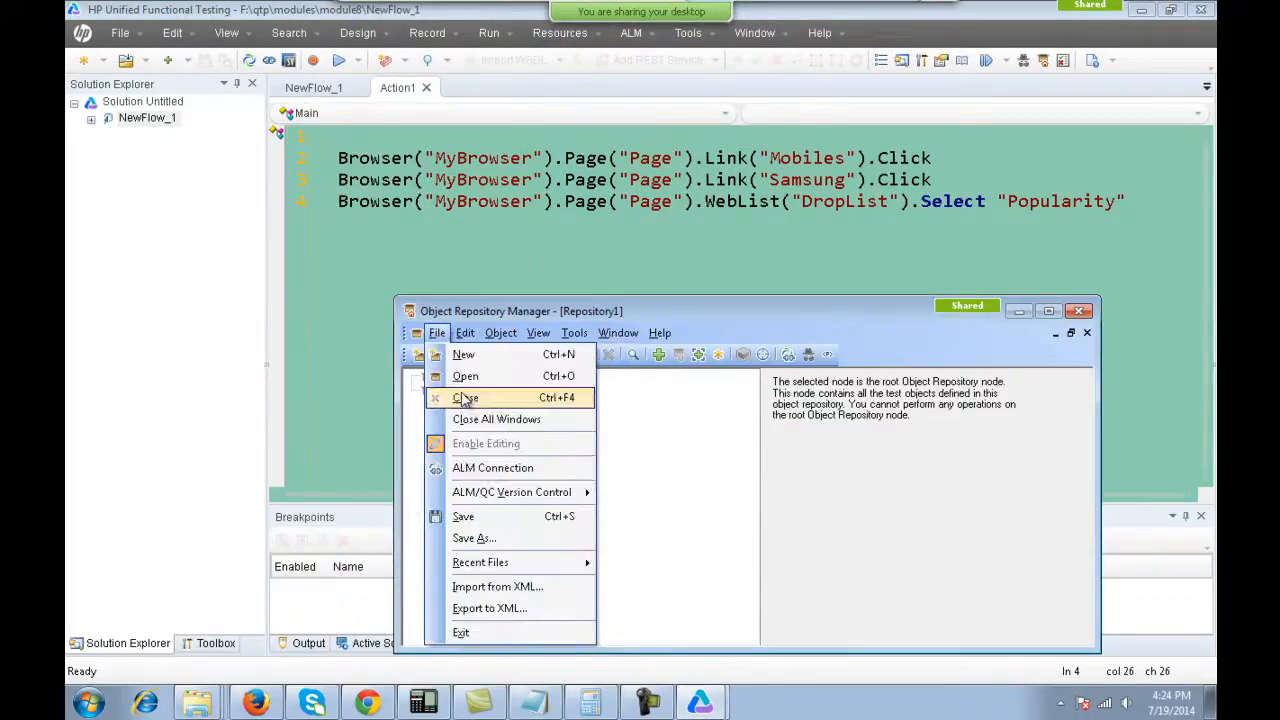
{"action": "left_click", "coordinate": [466, 374]}
{"action": "double_click", "coordinate": [580, 392]}
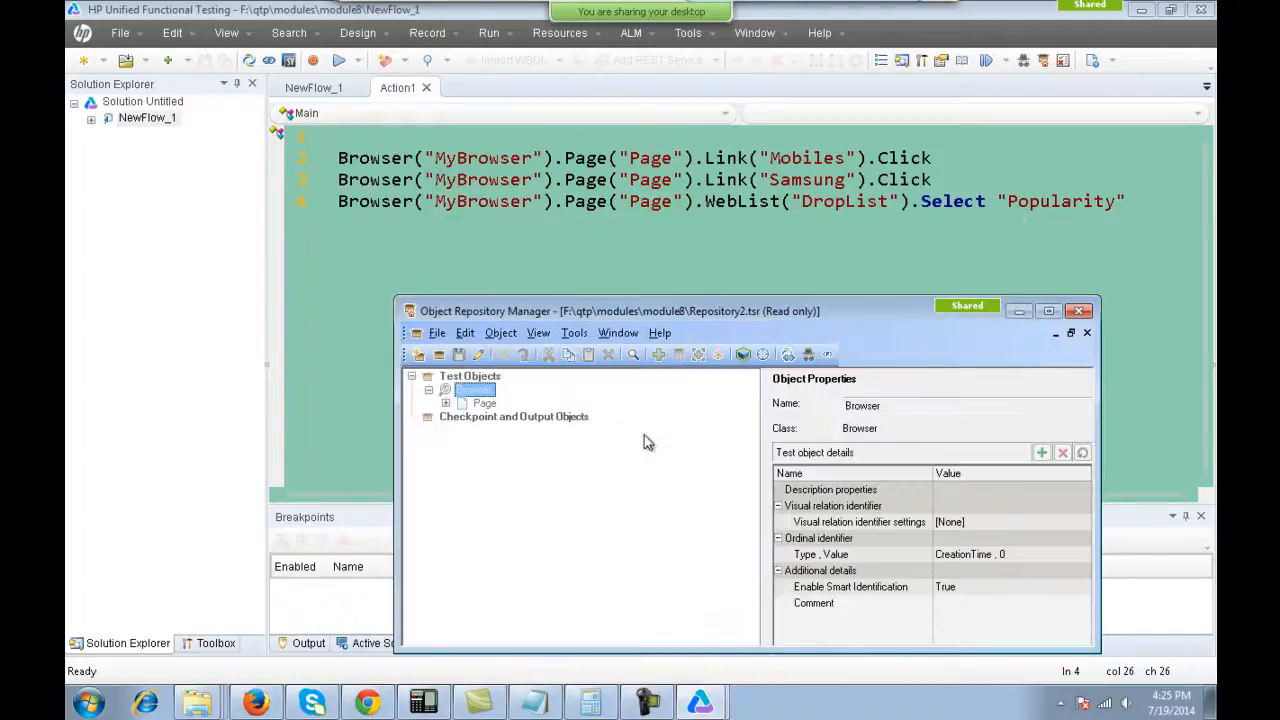
{"action": "left_click", "coordinate": [445, 403]}
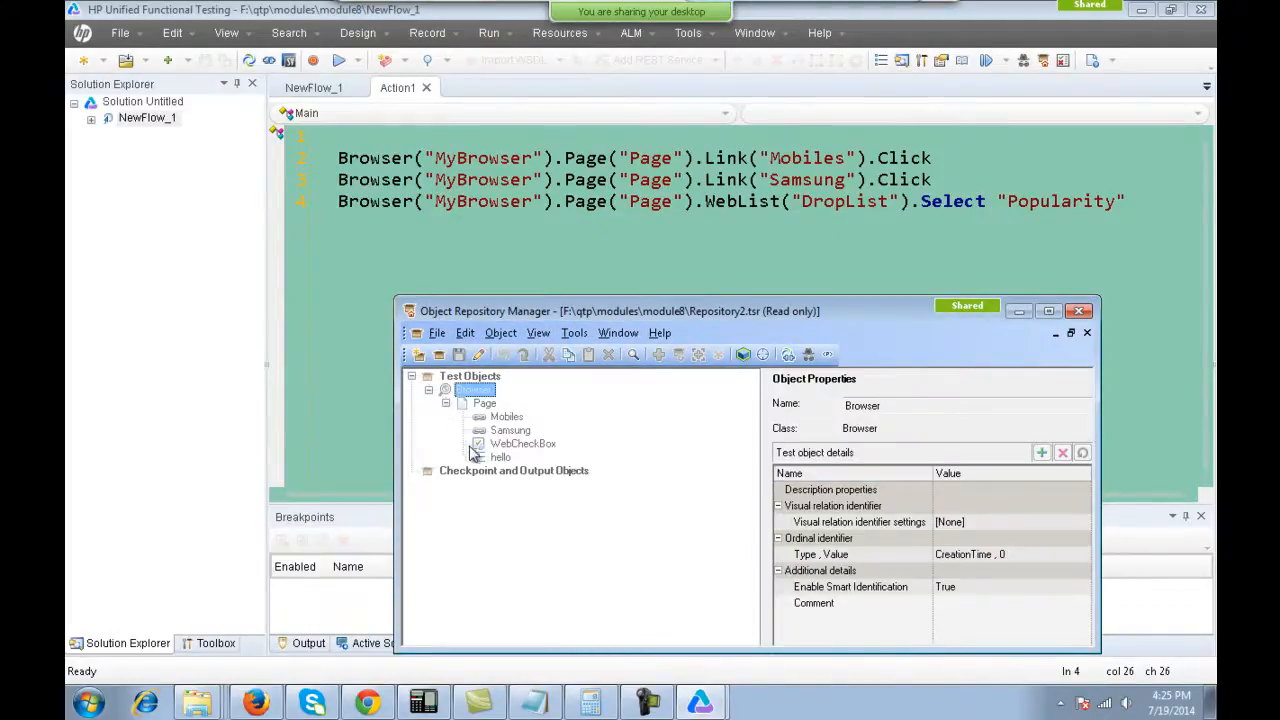
{"action": "left_click", "coordinate": [499, 457]}
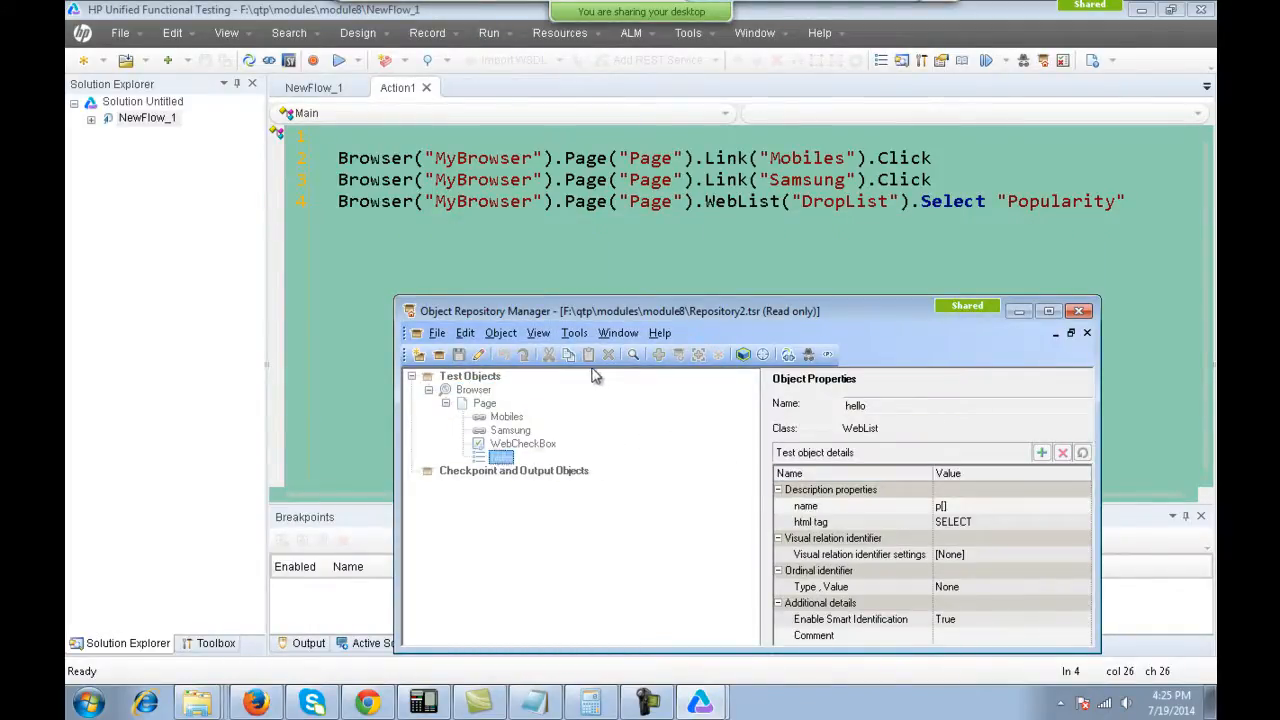
{"action": "left_click", "coordinate": [478, 354]}
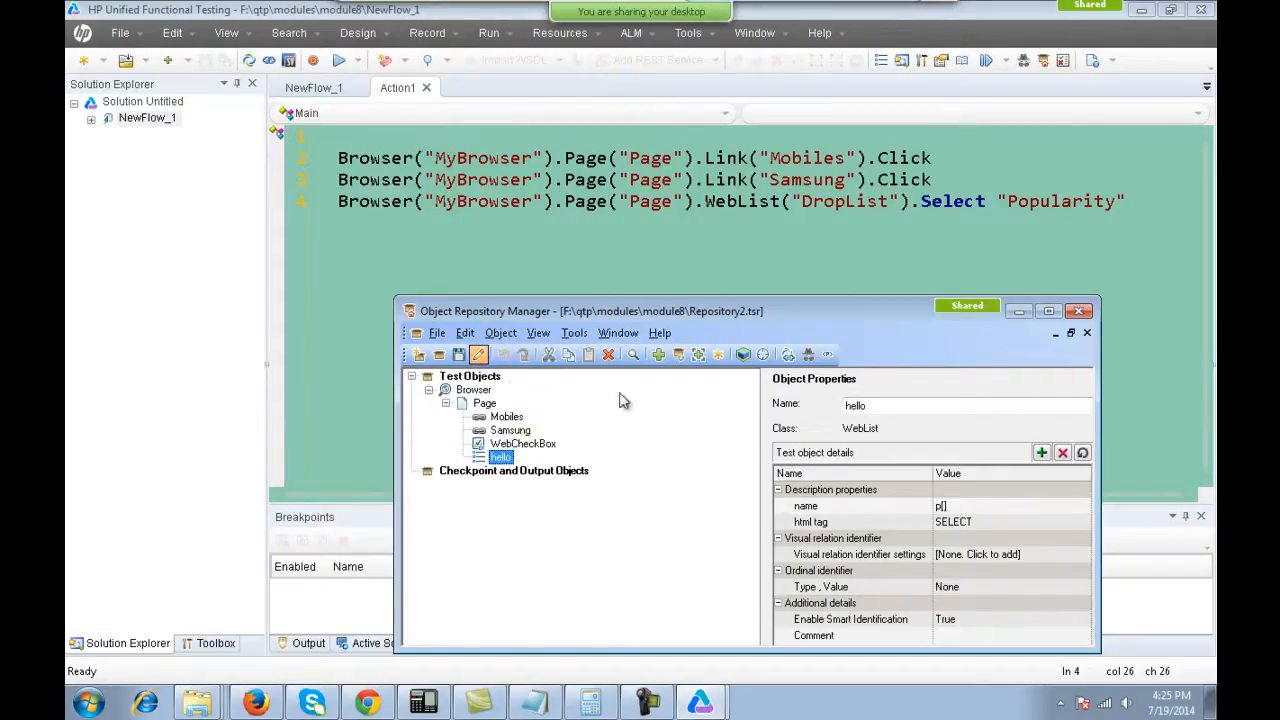
Rename the Browser object in Repository2.tsr as Browser1, then save the repository and close the manager.
{"action": "left_click", "coordinate": [474, 390]}
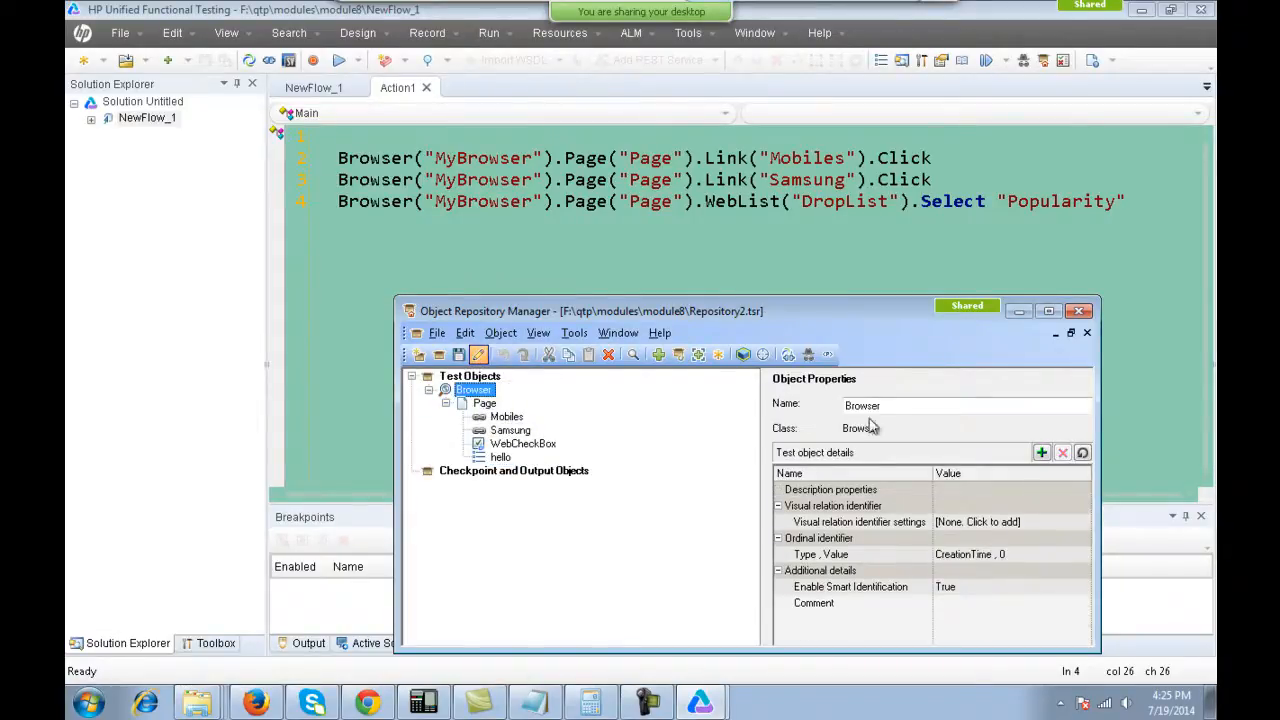
{"action": "left_click", "coordinate": [920, 406]}
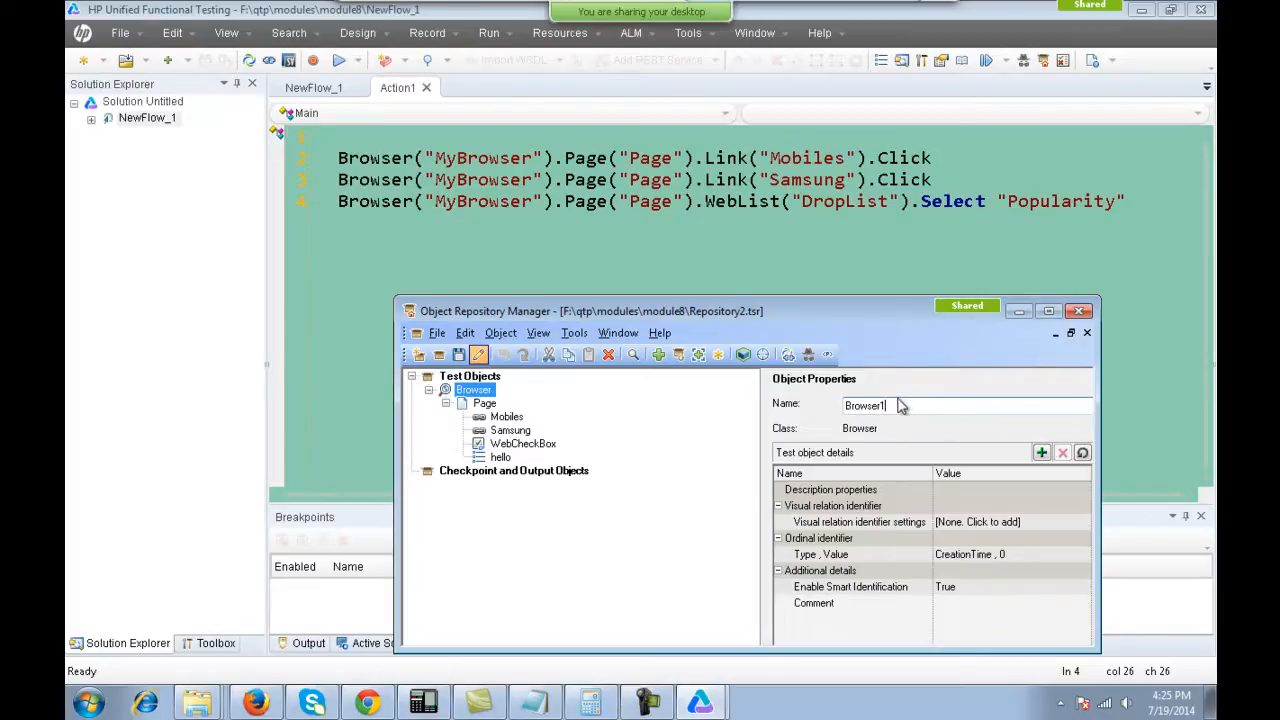
{"action": "key", "text": "Return"}
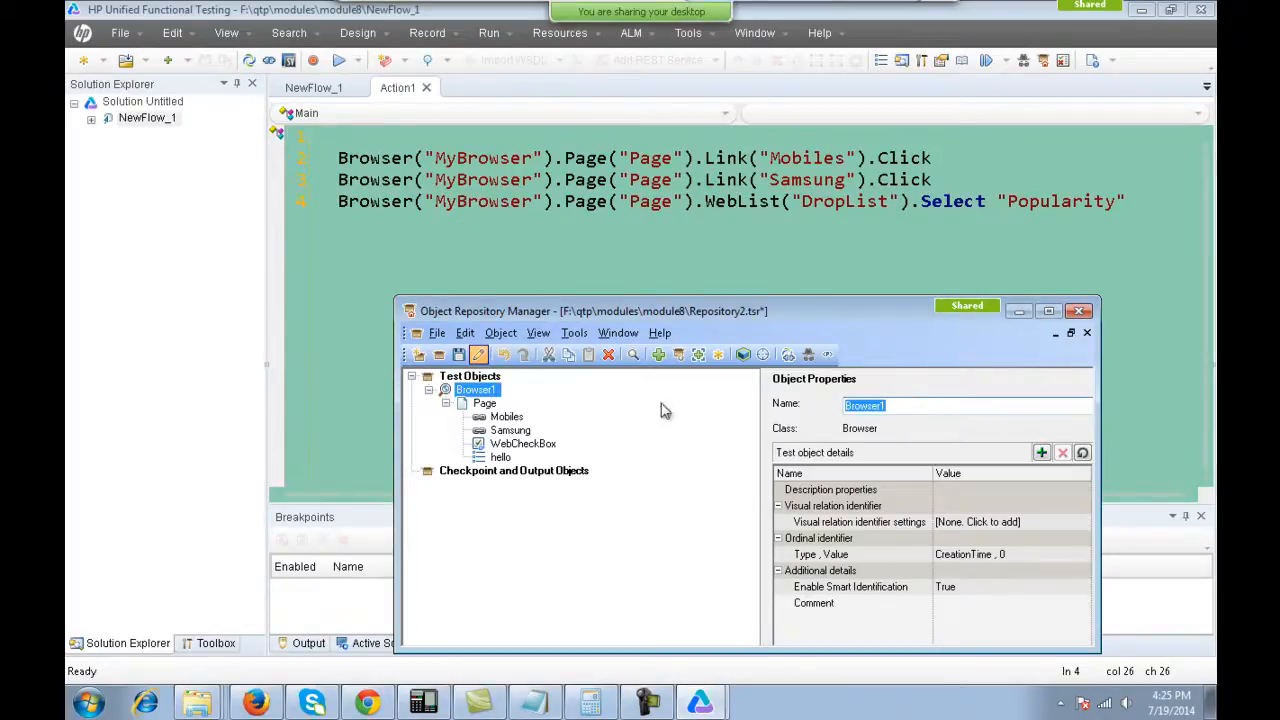
{"action": "left_click", "coordinate": [459, 355]}
{"action": "left_click", "coordinate": [141, 40]}
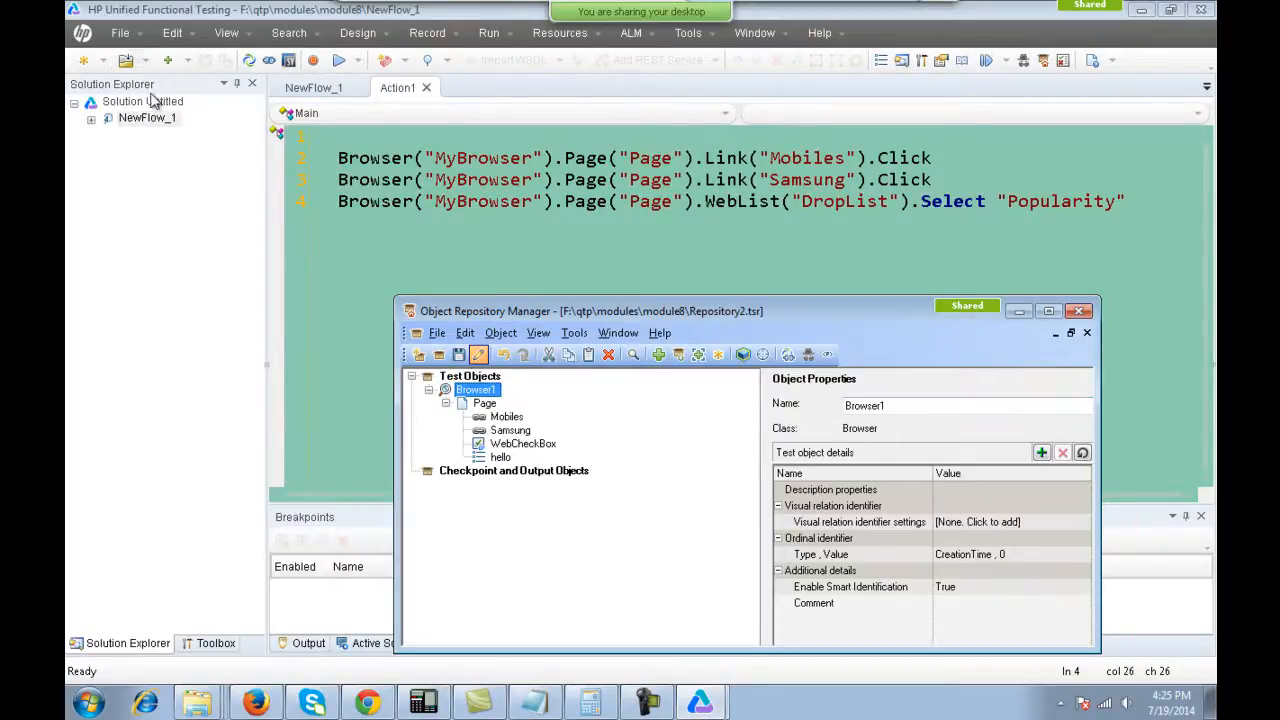
{"action": "left_click", "coordinate": [1080, 314]}
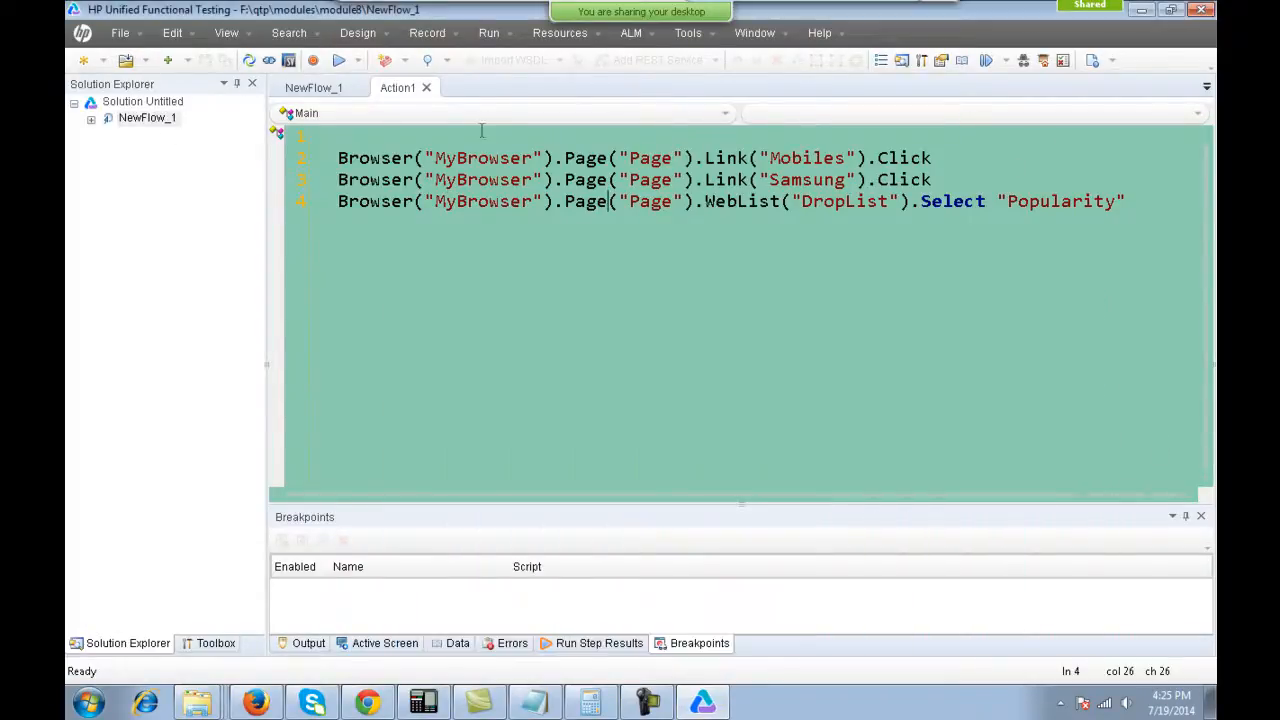
Close the Action1 script of NewFlow_1 and reopen it from the test's action list.
{"action": "left_click", "coordinate": [426, 88]}
{"action": "left_click", "coordinate": [91, 122]}
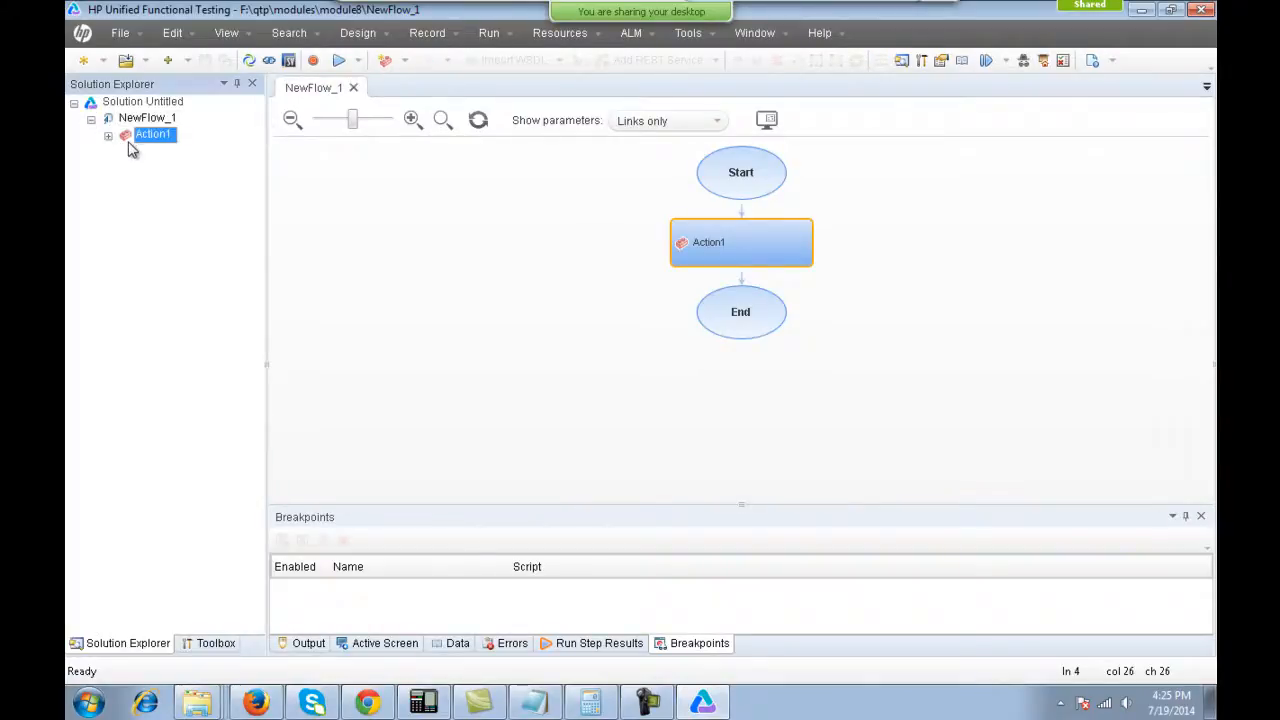
{"action": "double_click", "coordinate": [121, 140]}
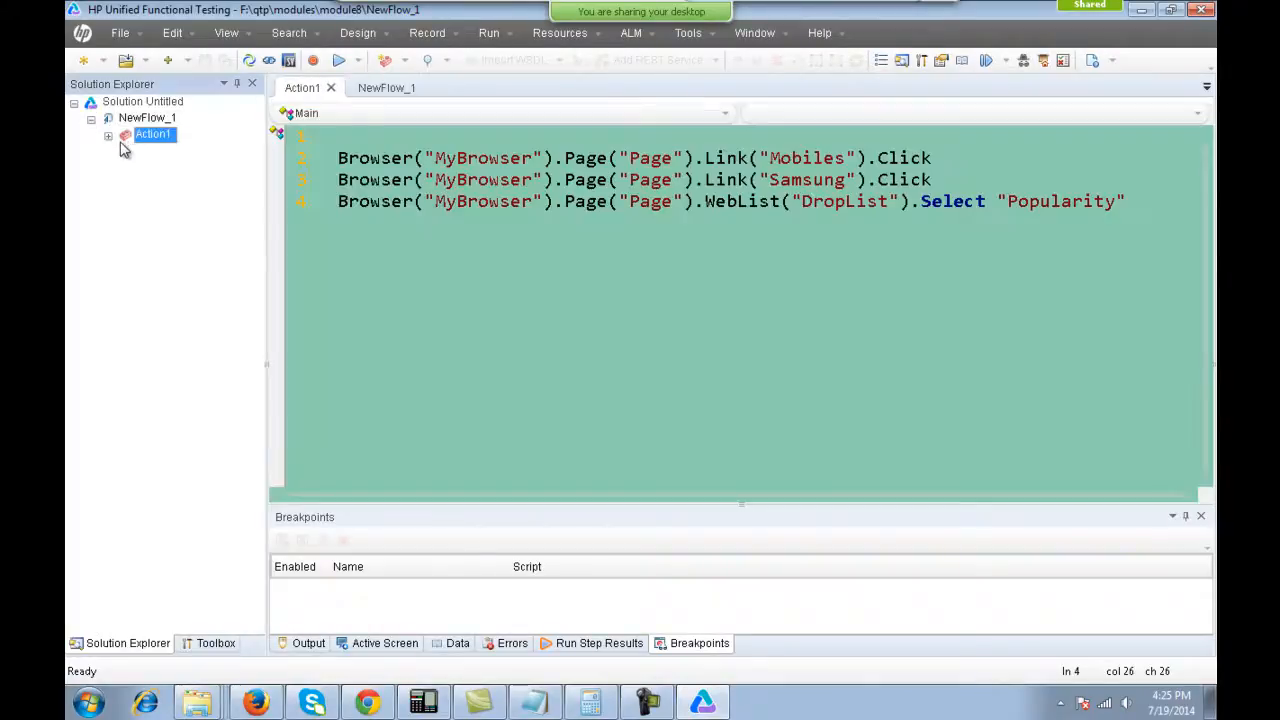
Open the recent test NewFlow2 and check which browser object name its Action1 script uses.
{"action": "left_click", "coordinate": [120, 33]}
{"action": "mouse_move", "coordinate": [216, 272]}
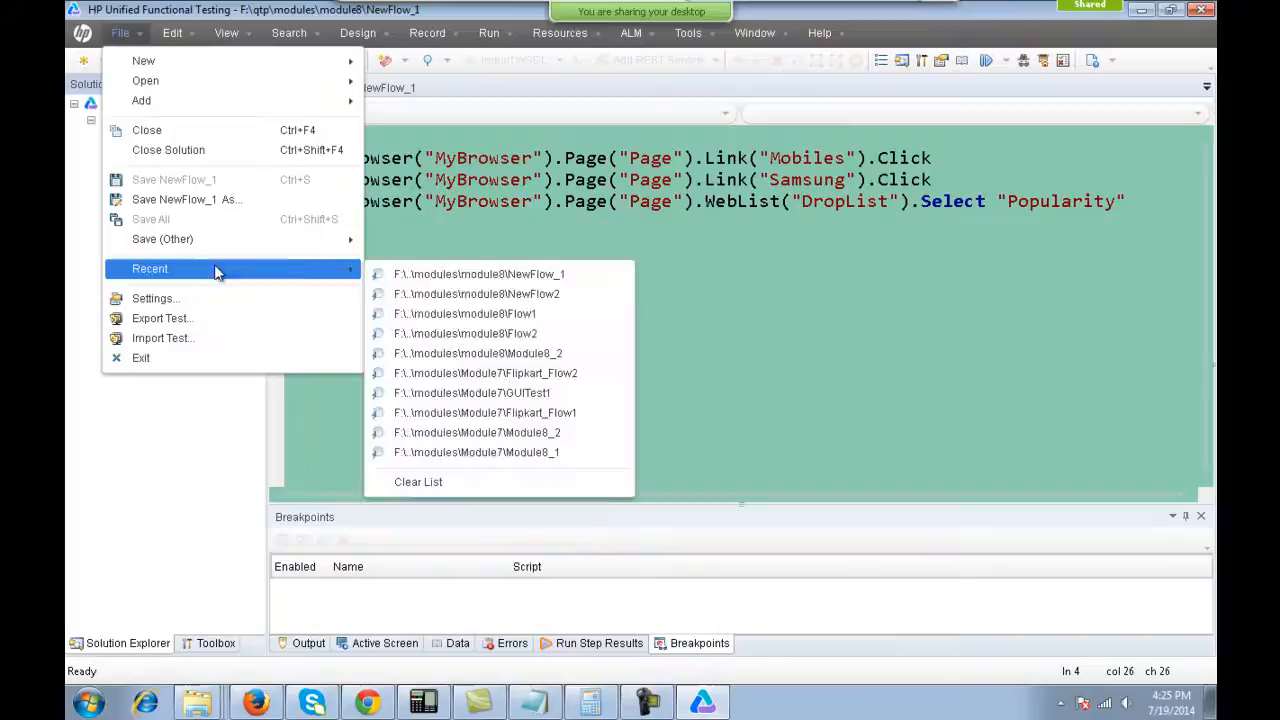
{"action": "left_click", "coordinate": [555, 295]}
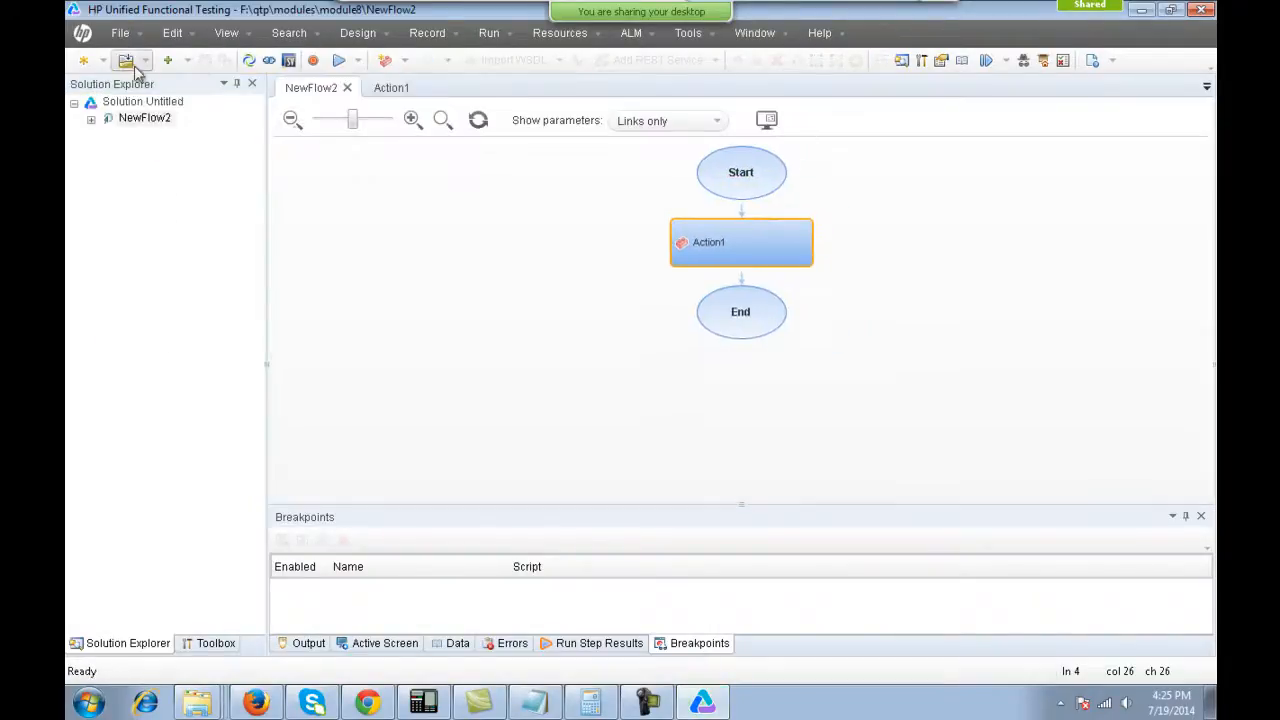
{"action": "left_click", "coordinate": [388, 90]}
{"action": "left_click", "coordinate": [496, 190]}
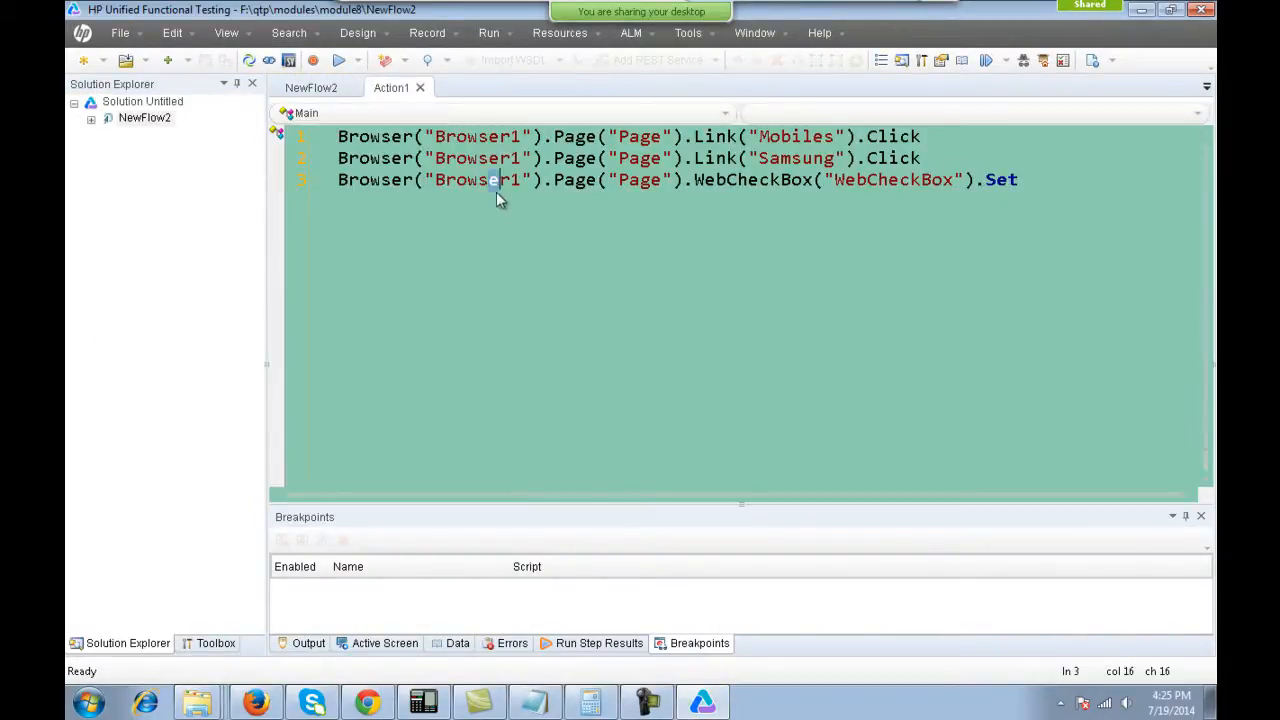
{"action": "double_click", "coordinate": [498, 180]}
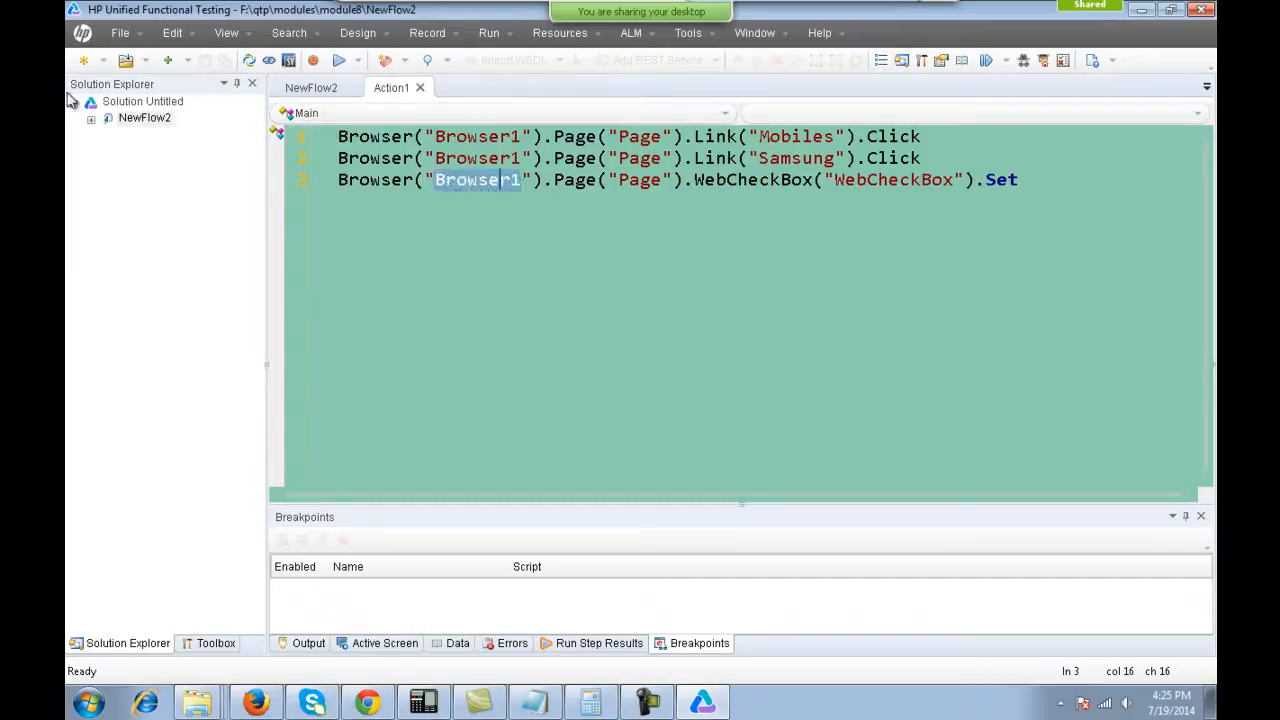
Reopen the recent test NewFlow_1 and check which browser object name its Action1 script uses.
{"action": "left_click", "coordinate": [122, 34]}
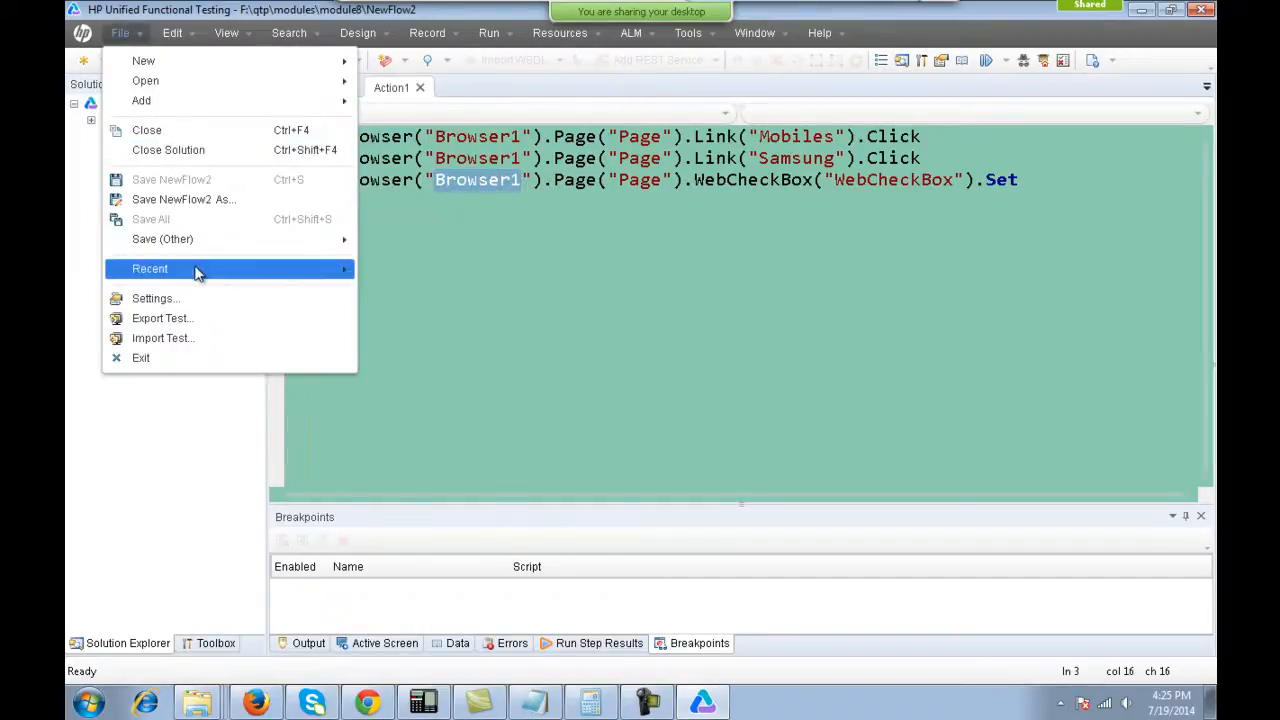
{"action": "mouse_move", "coordinate": [200, 270]}
{"action": "left_click", "coordinate": [482, 296]}
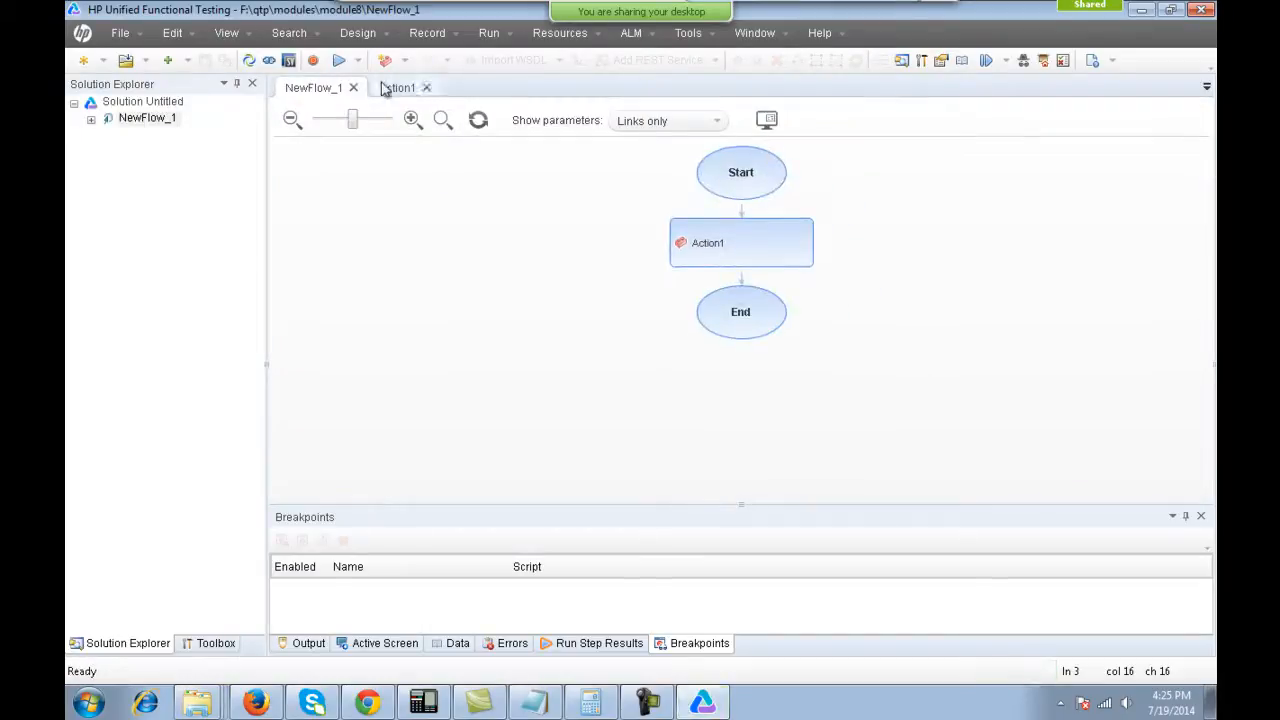
{"action": "left_click", "coordinate": [390, 88]}
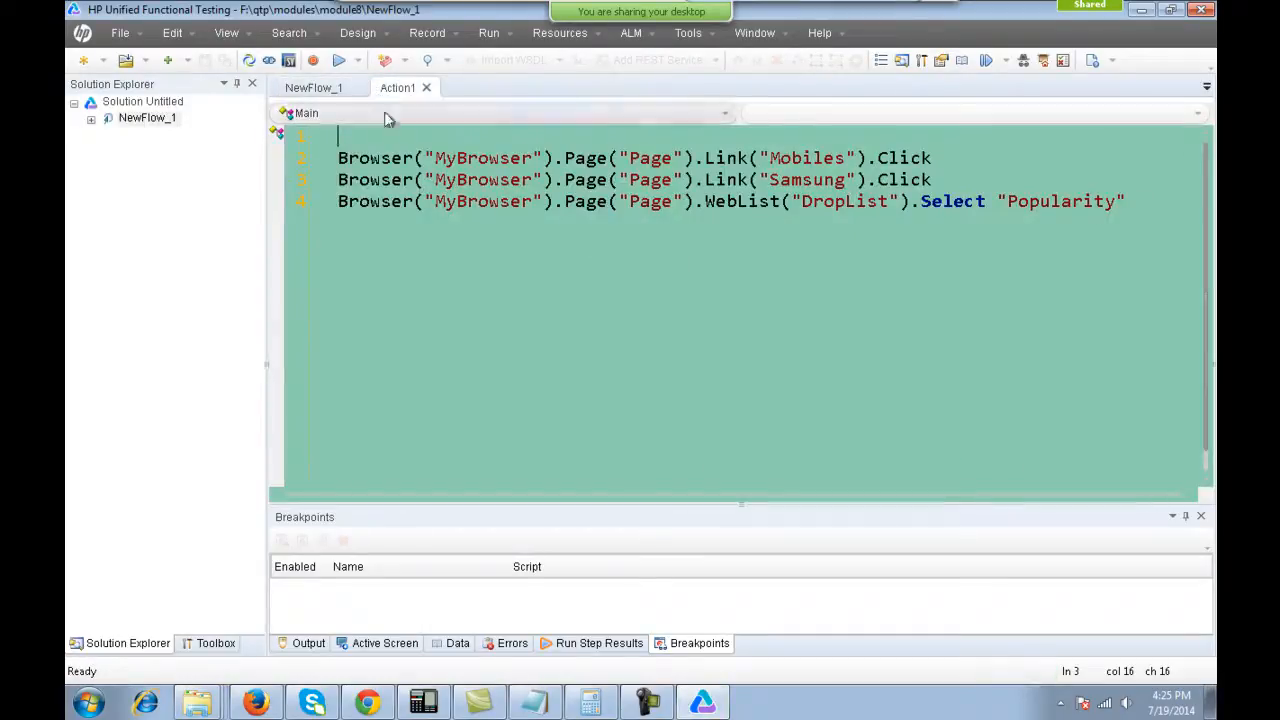
{"action": "double_click", "coordinate": [485, 209]}
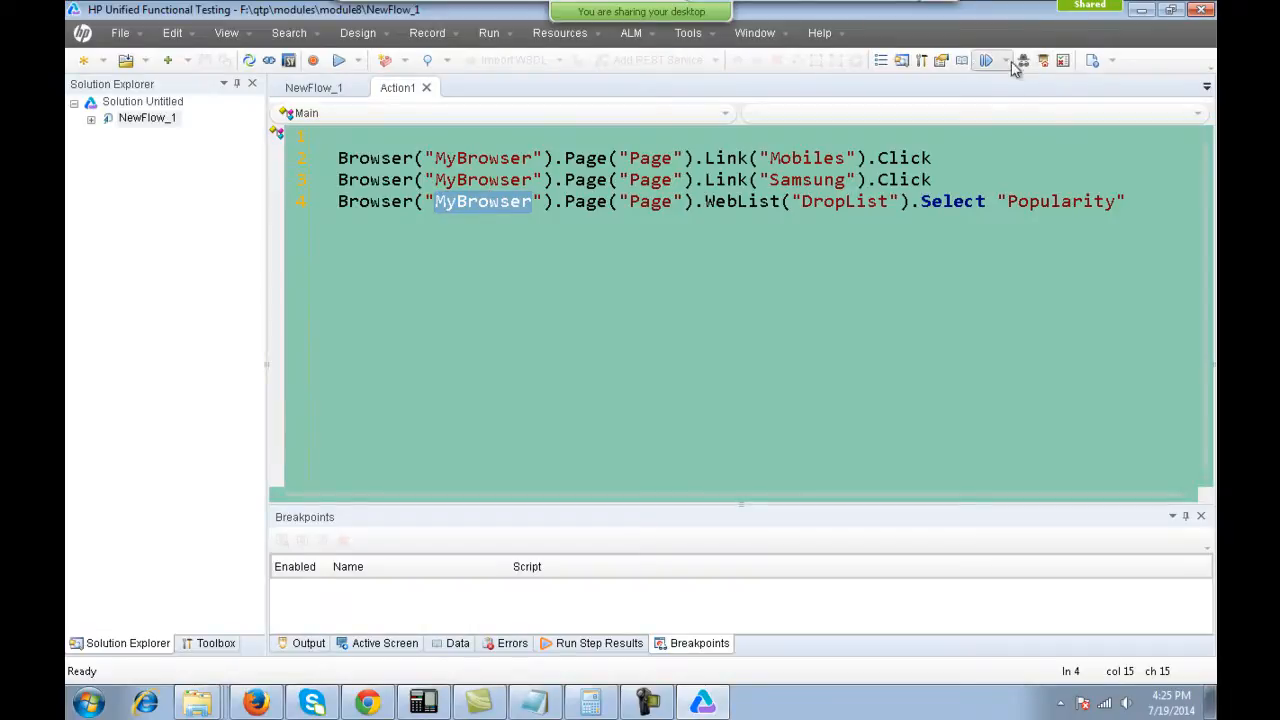
View the objects under Page in NewFlow_1's Object Repository, then close the repository window.
{"action": "left_click", "coordinate": [921, 60]}
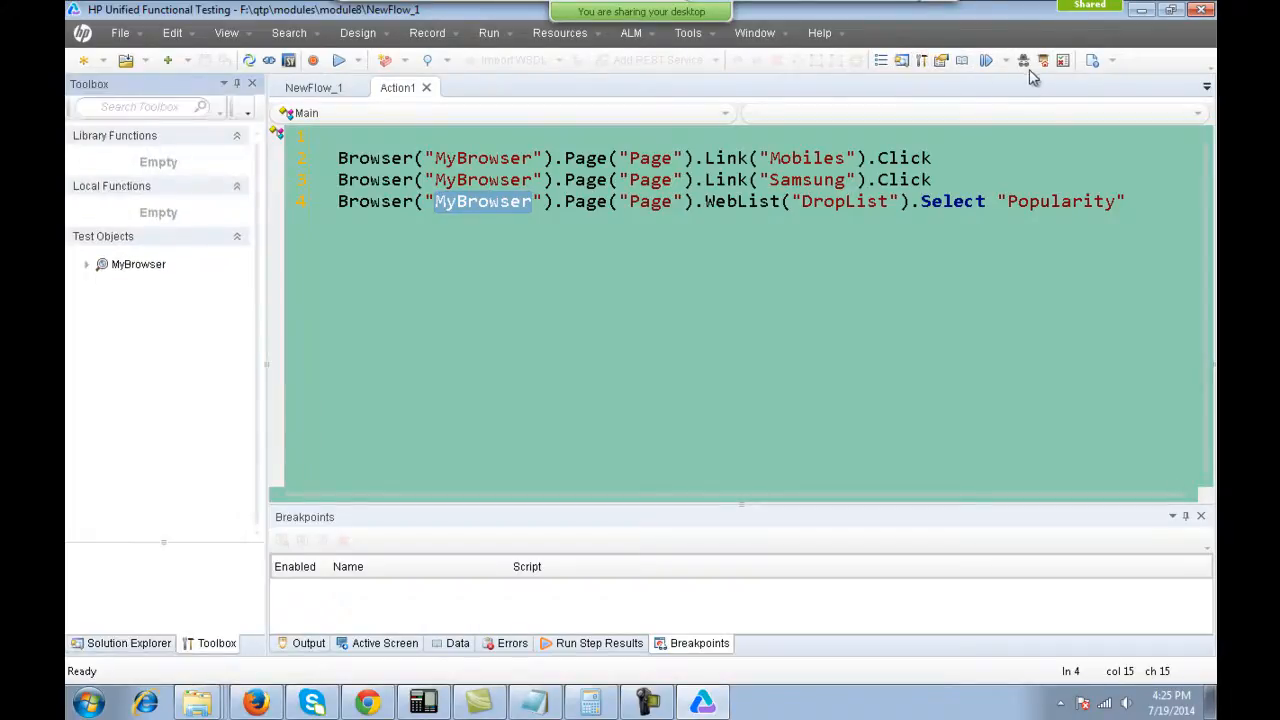
{"action": "left_click", "coordinate": [1043, 61]}
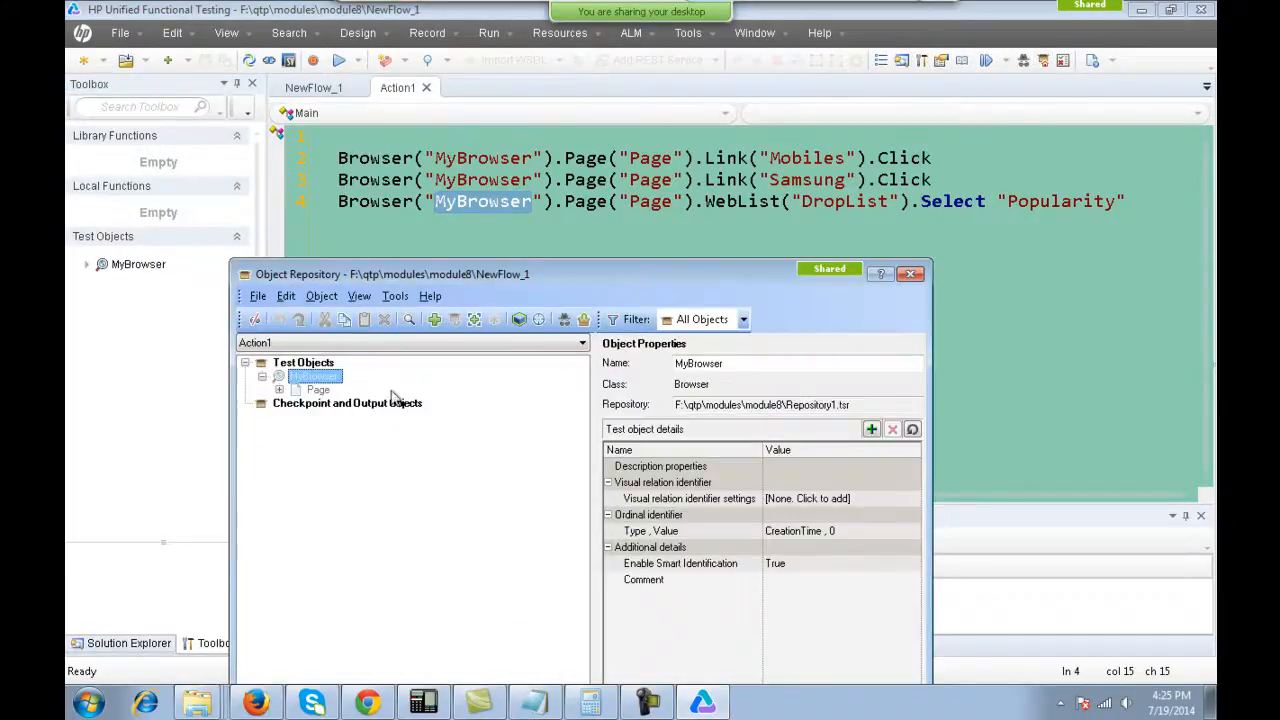
{"action": "left_click", "coordinate": [279, 389]}
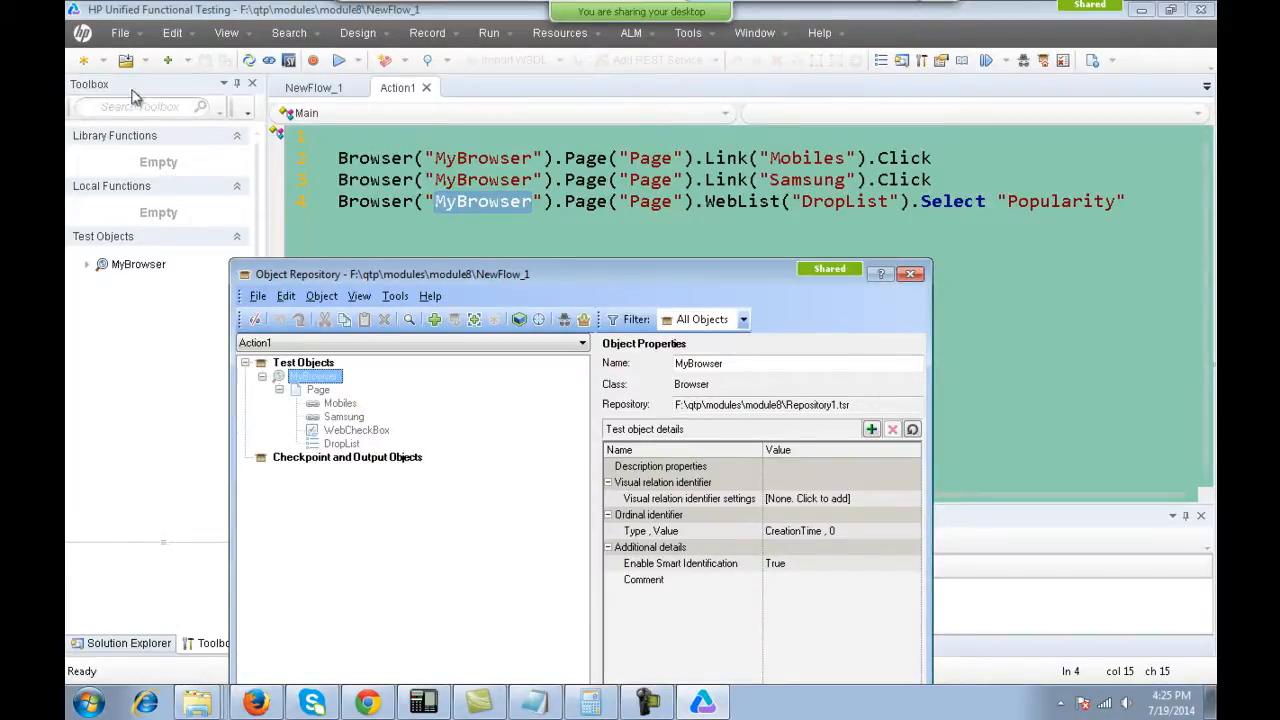
{"action": "left_click", "coordinate": [910, 275]}
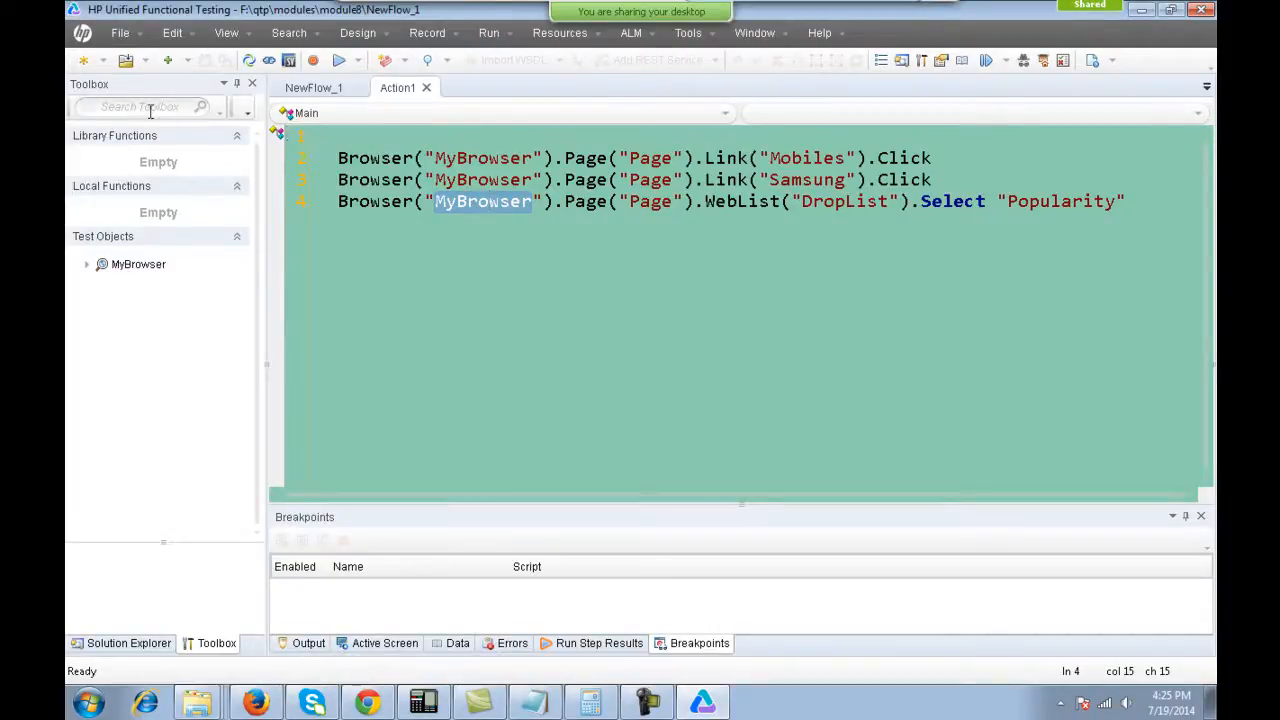
Remove Repository1.tsr from the repositories associated with Action1 of NewFlow_1.
{"action": "left_click", "coordinate": [140, 644]}
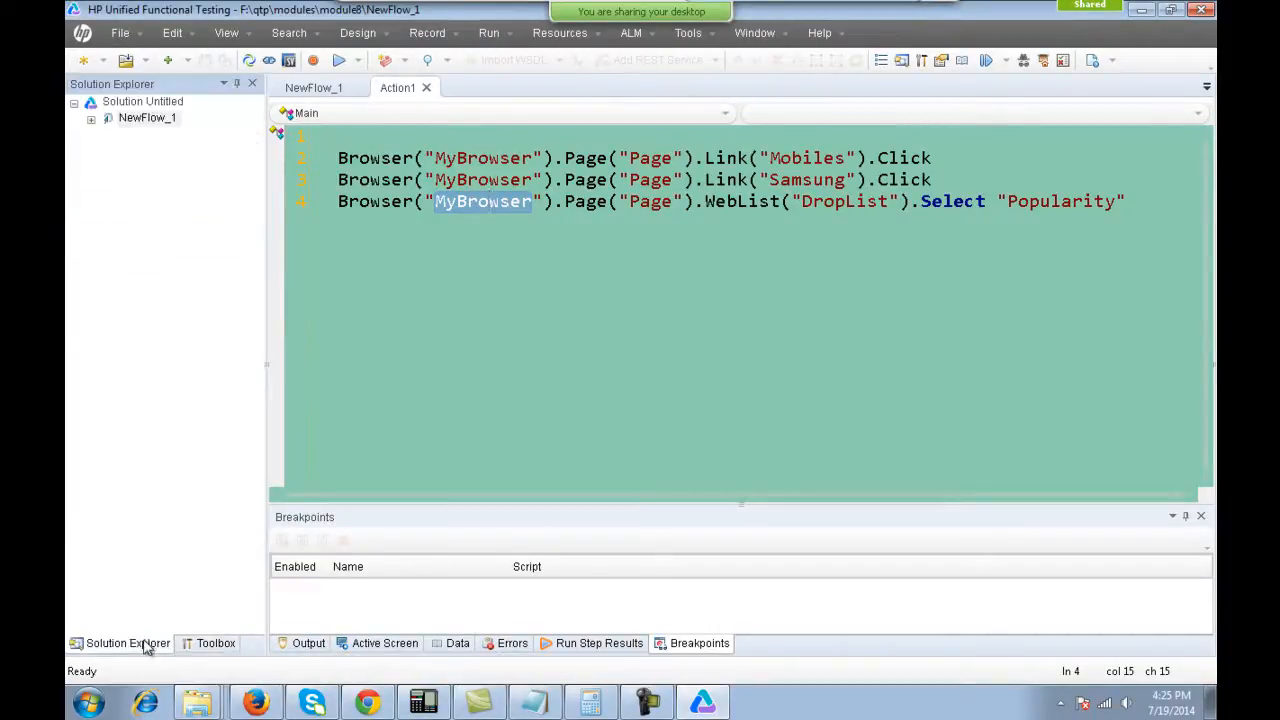
{"action": "left_click", "coordinate": [91, 119]}
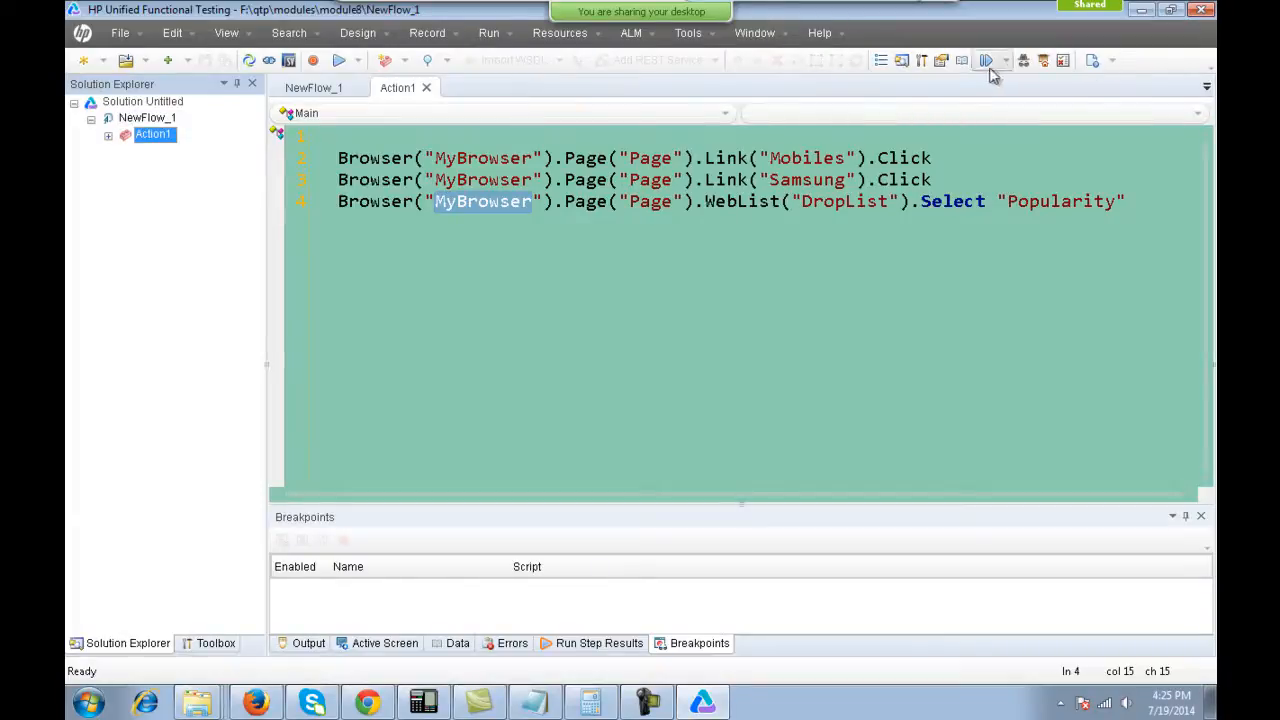
{"action": "left_click", "coordinate": [1043, 60]}
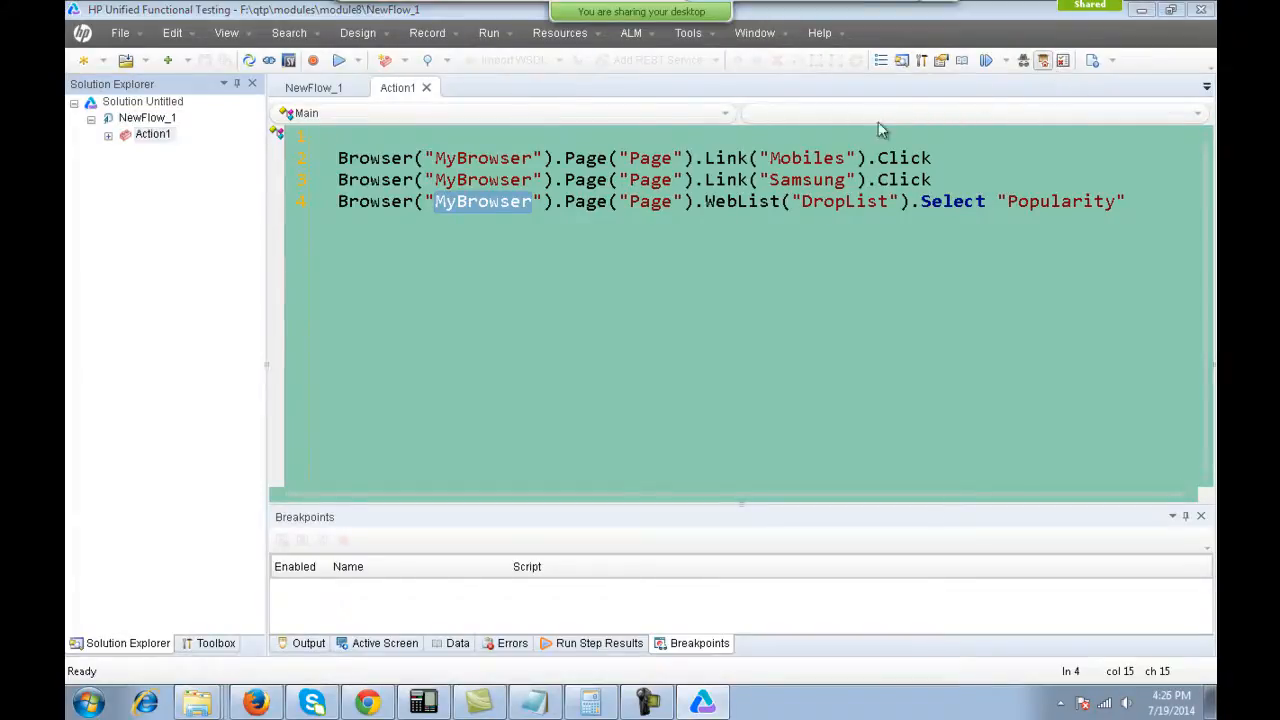
{"action": "left_click", "coordinate": [583, 320]}
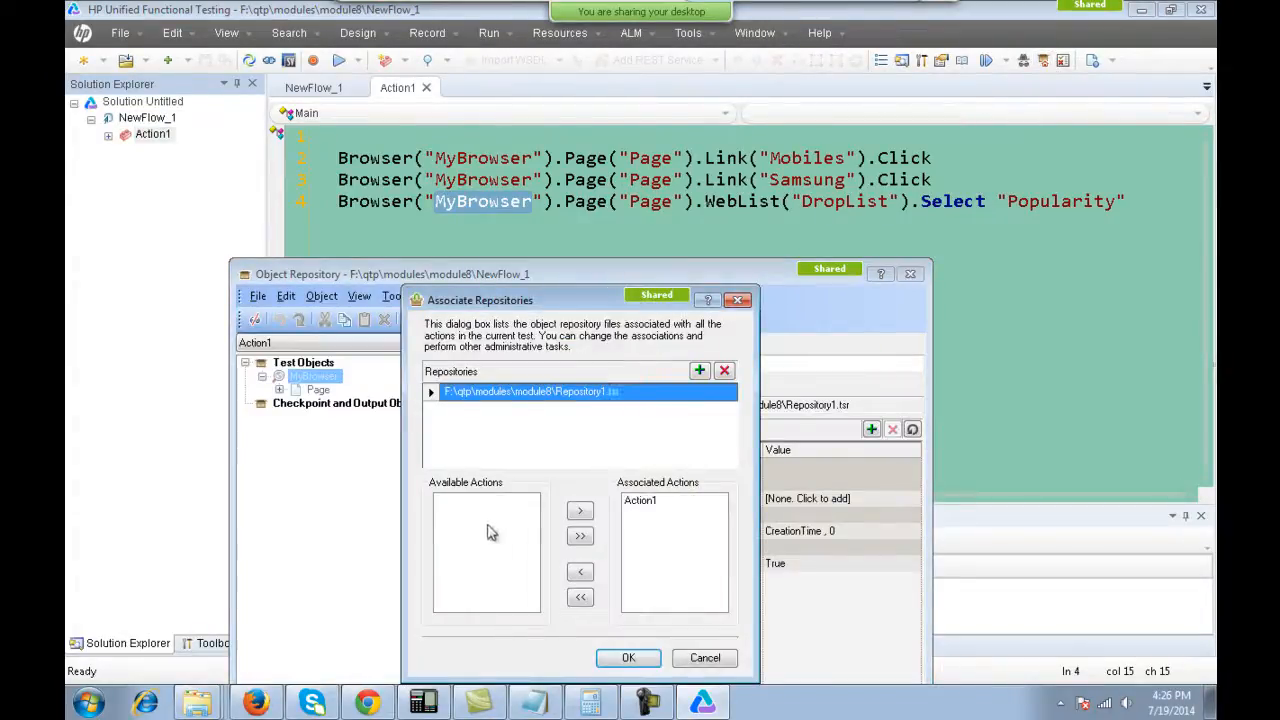
{"action": "left_click", "coordinate": [641, 505]}
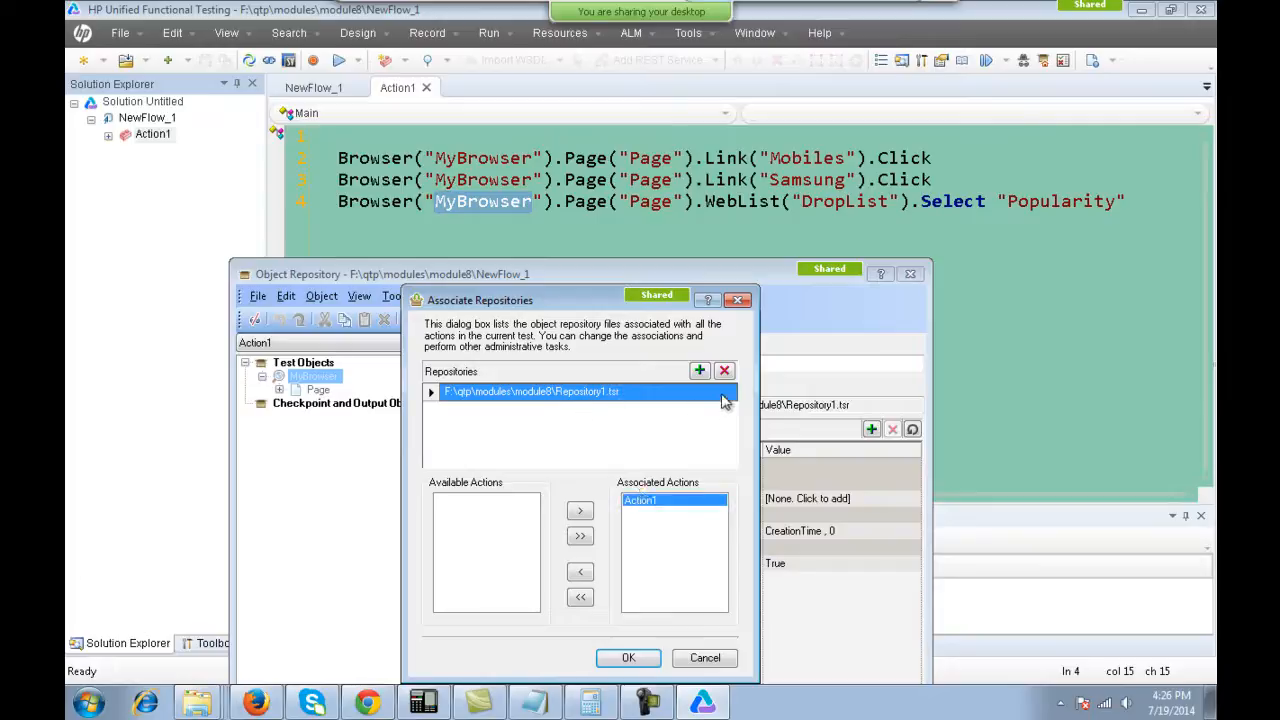
{"action": "left_click", "coordinate": [724, 372]}
{"action": "left_click", "coordinate": [717, 418]}
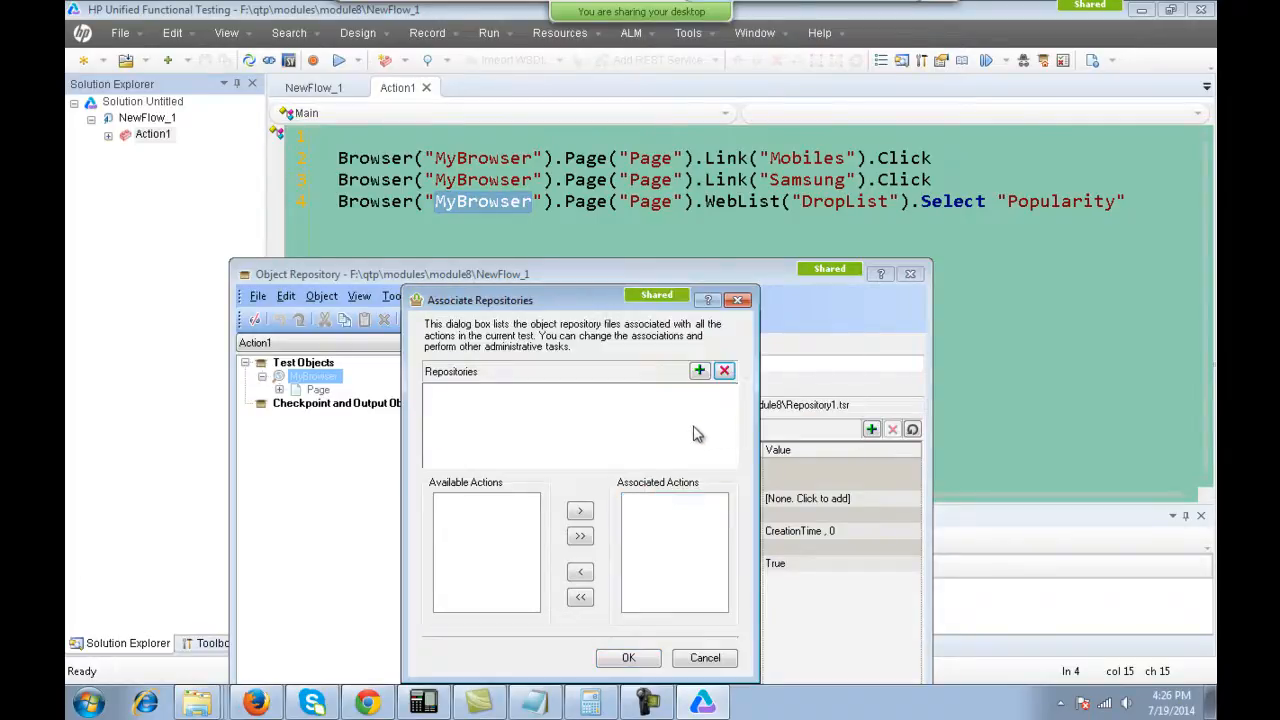
Try to add Repository2.tsr to NewFlow_1's repositories without assigning it to an action.
{"action": "left_click", "coordinate": [701, 370]}
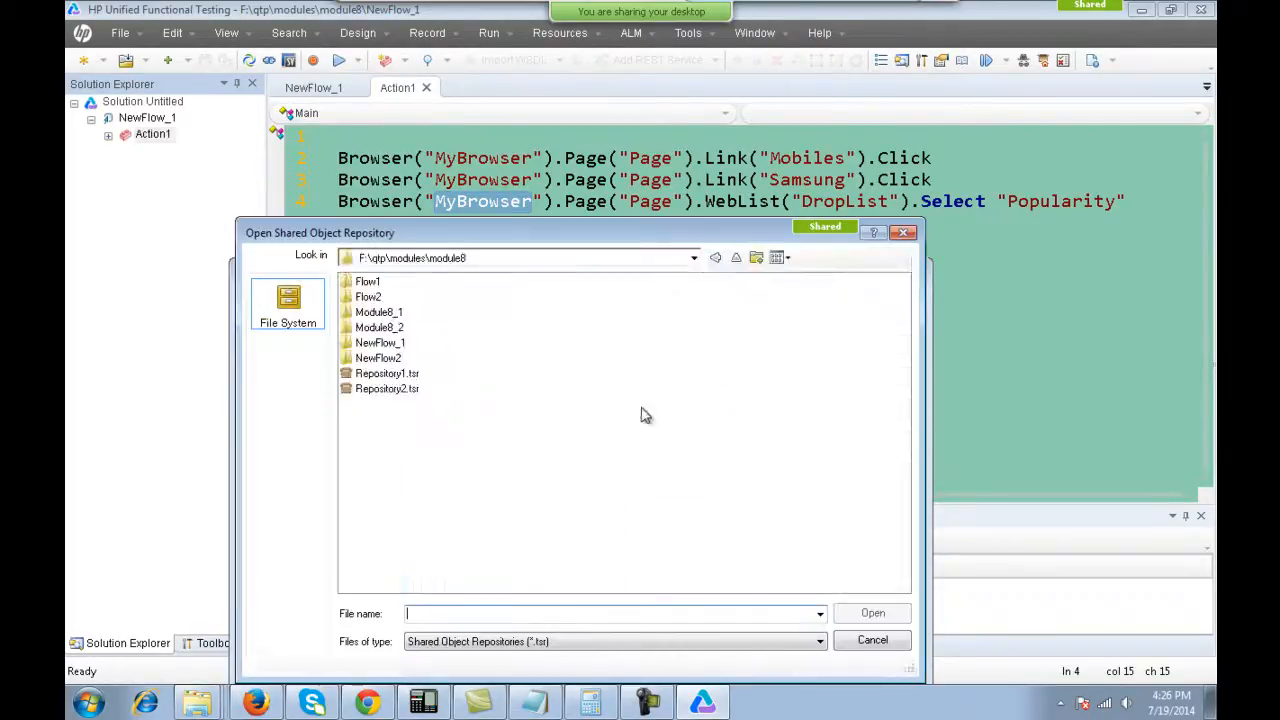
{"action": "double_click", "coordinate": [405, 391]}
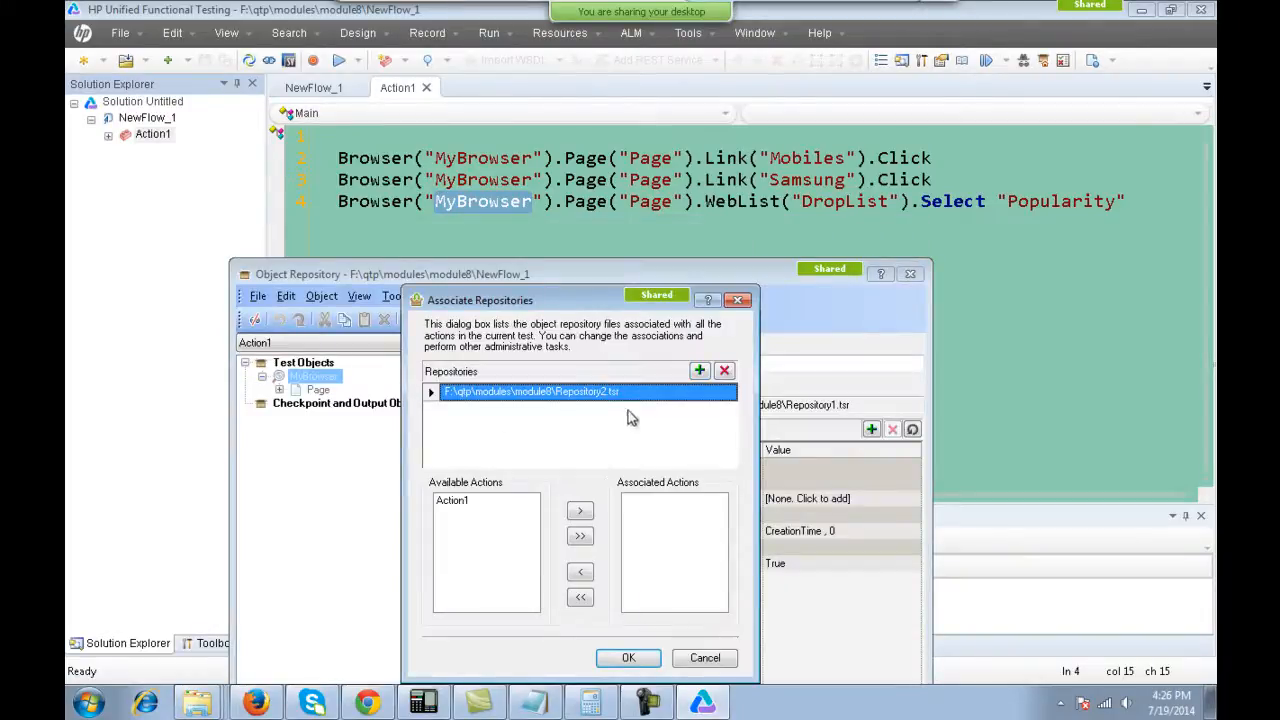
{"action": "left_click", "coordinate": [628, 658]}
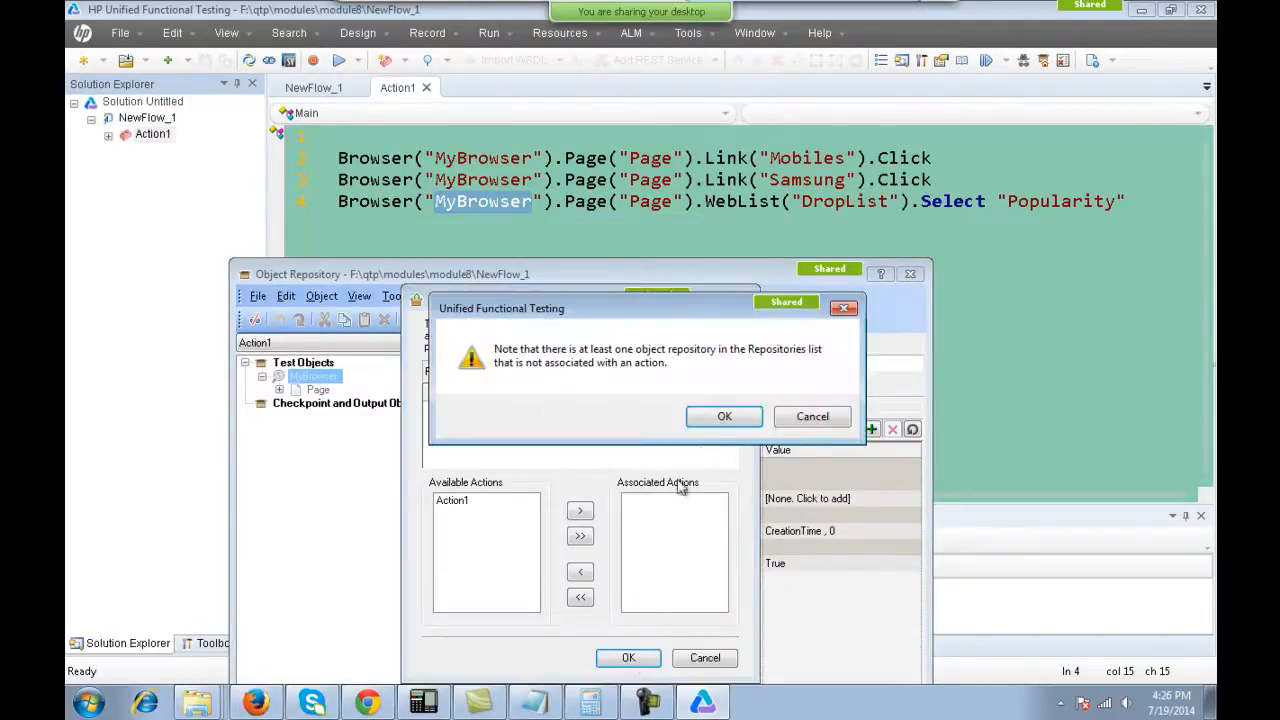
{"action": "left_click", "coordinate": [722, 424]}
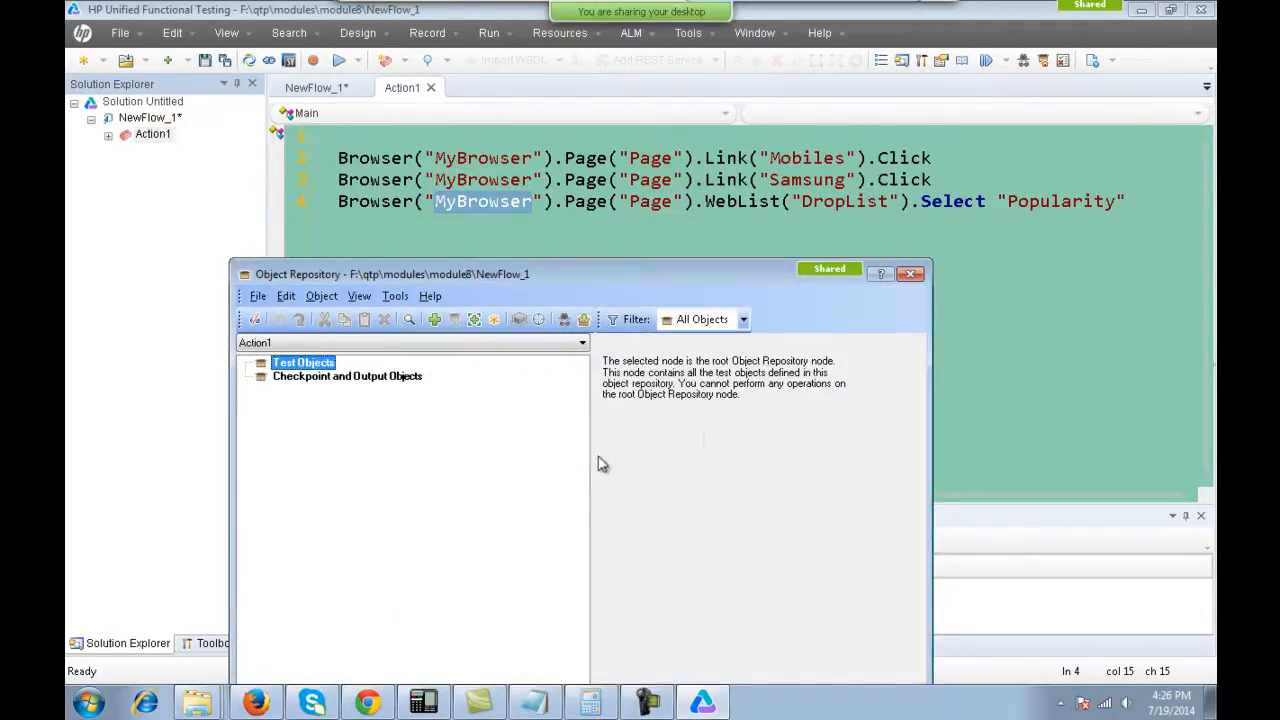
Add Repository2.tsr to the associated repositories, assign it to Action1 and view the objects under Page.
{"action": "left_click", "coordinate": [584, 320]}
{"action": "left_click", "coordinate": [699, 370]}
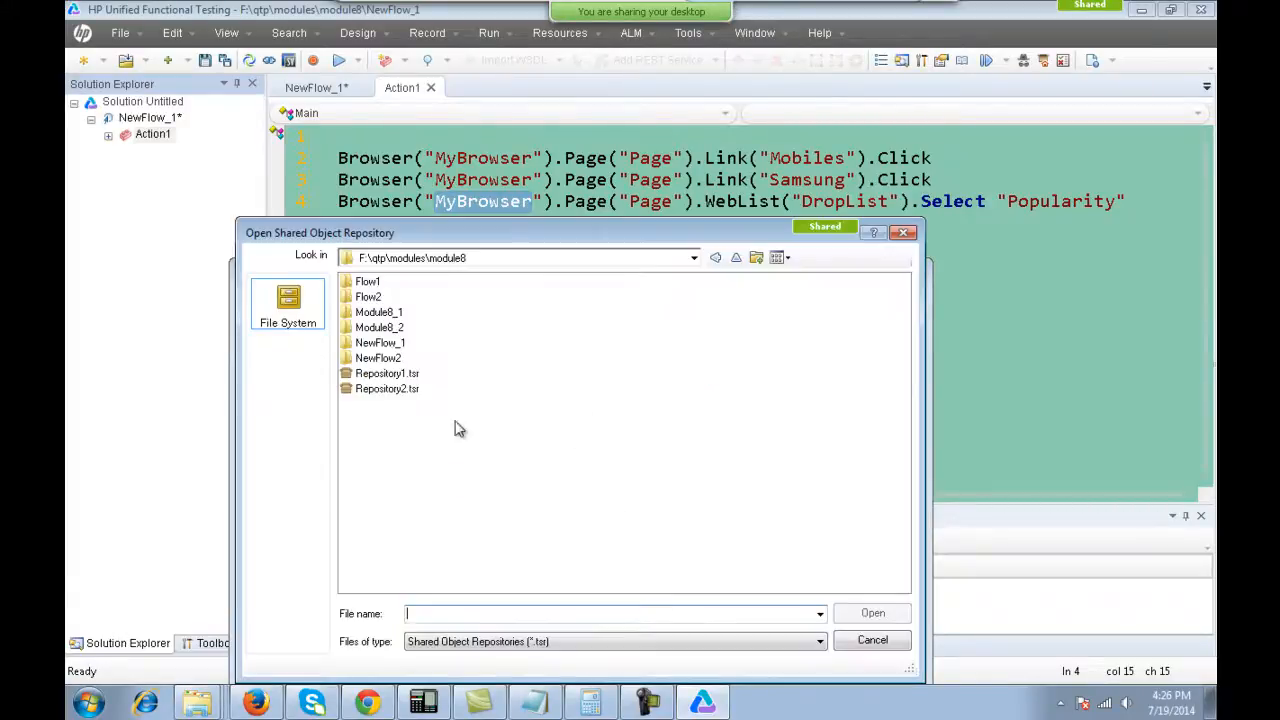
{"action": "left_click", "coordinate": [393, 393]}
{"action": "double_click", "coordinate": [393, 392]}
{"action": "left_click", "coordinate": [477, 501]}
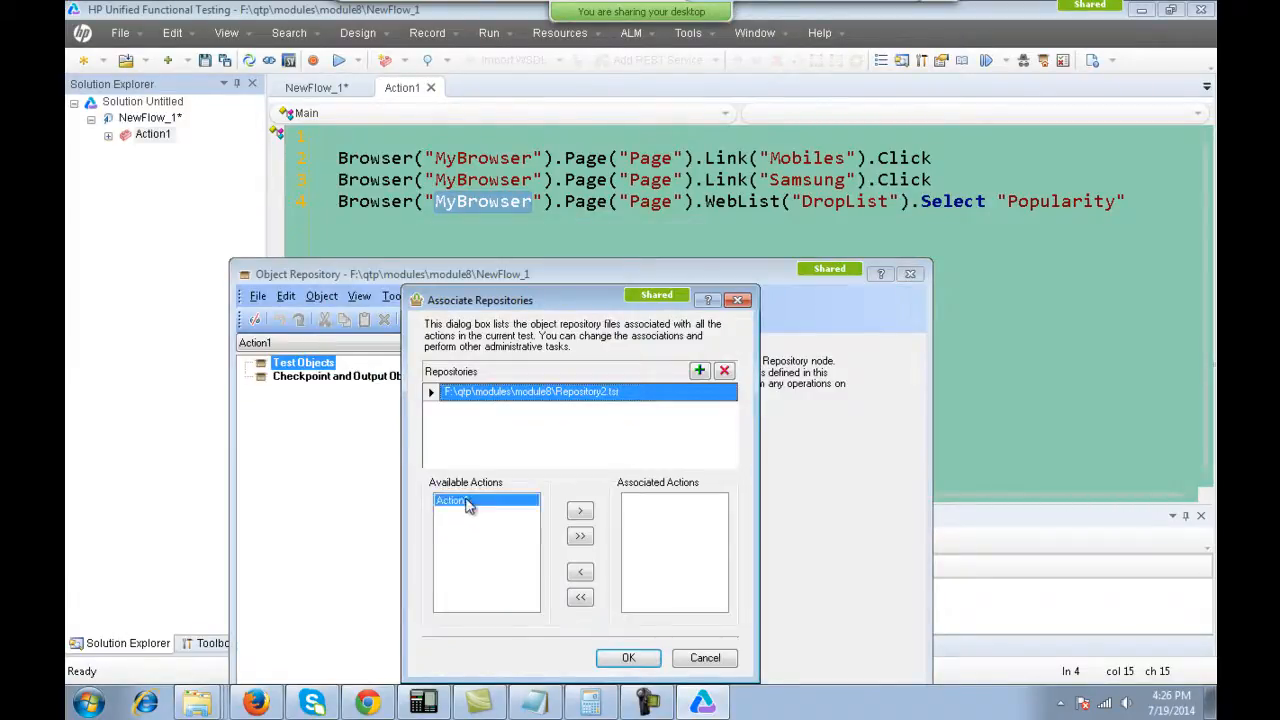
{"action": "left_click", "coordinate": [580, 511]}
{"action": "left_click", "coordinate": [640, 660]}
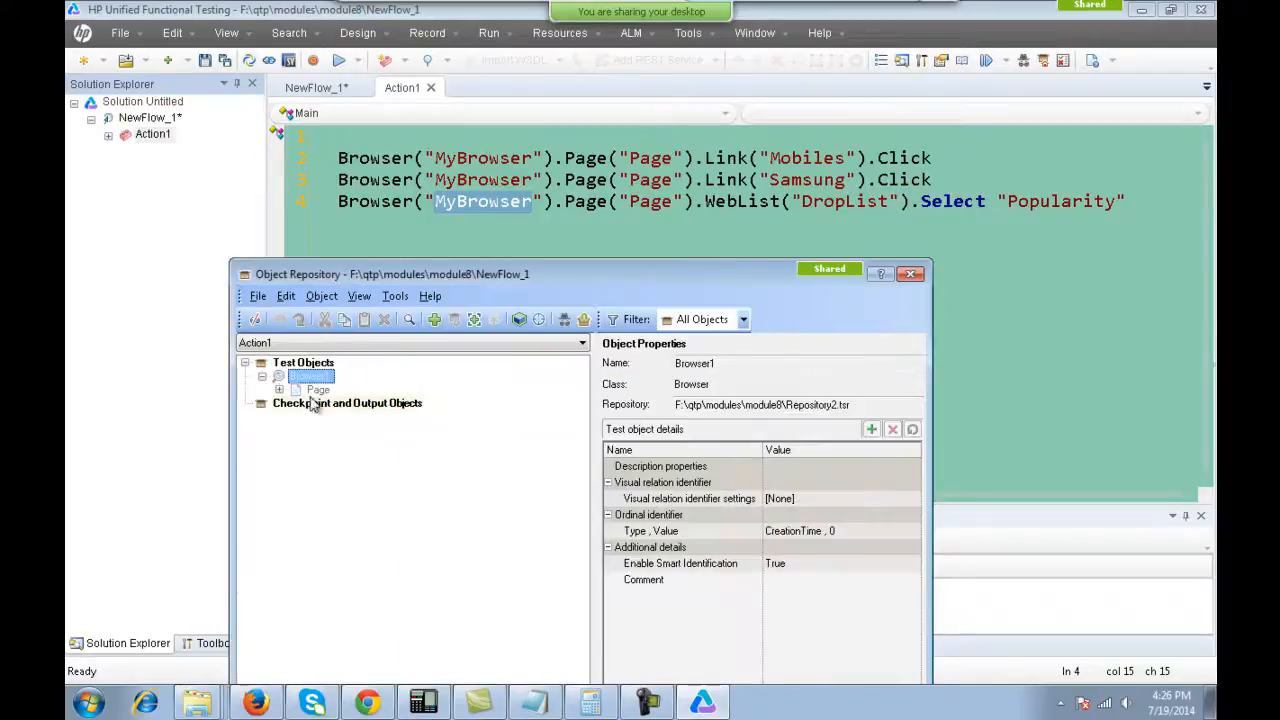
{"action": "left_click", "coordinate": [280, 391]}
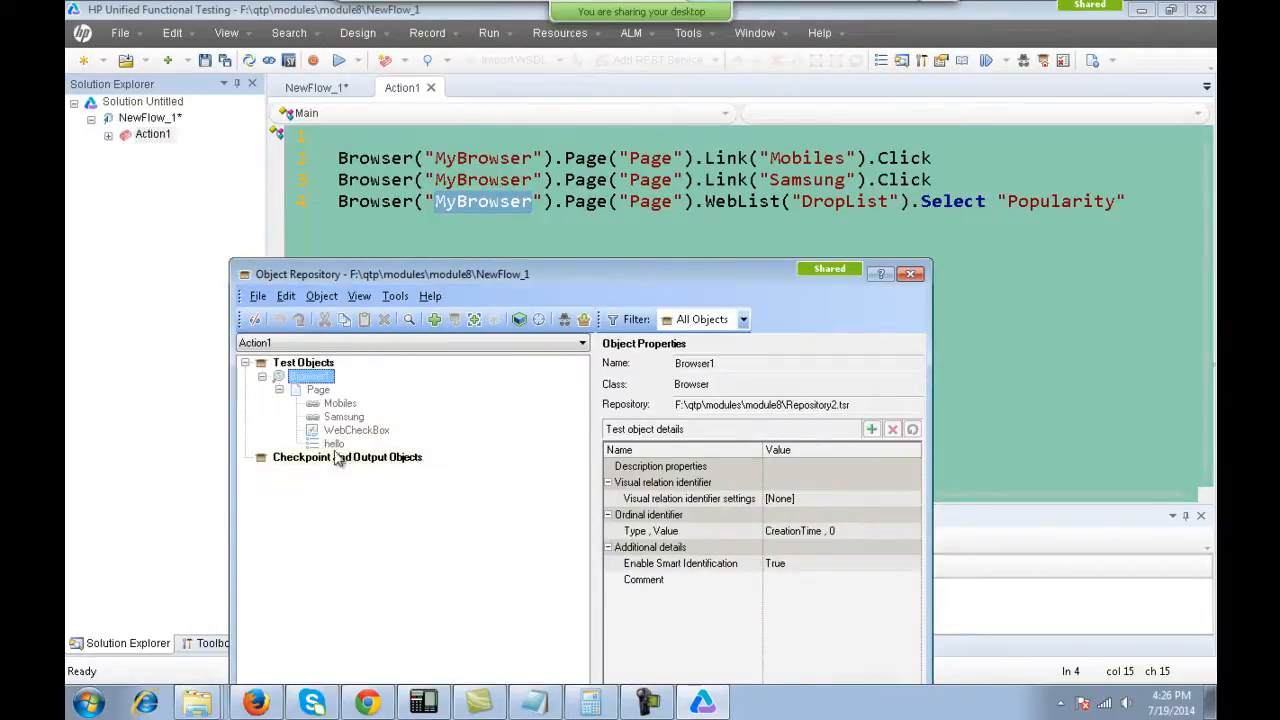
Delete all the existing MyBrowser statements from NewFlow_1's Action1 script.
{"action": "left_click_drag", "start_coordinate": [381, 201], "coordinate": [342, 177]}
{"action": "left_click", "coordinate": [336, 178]}
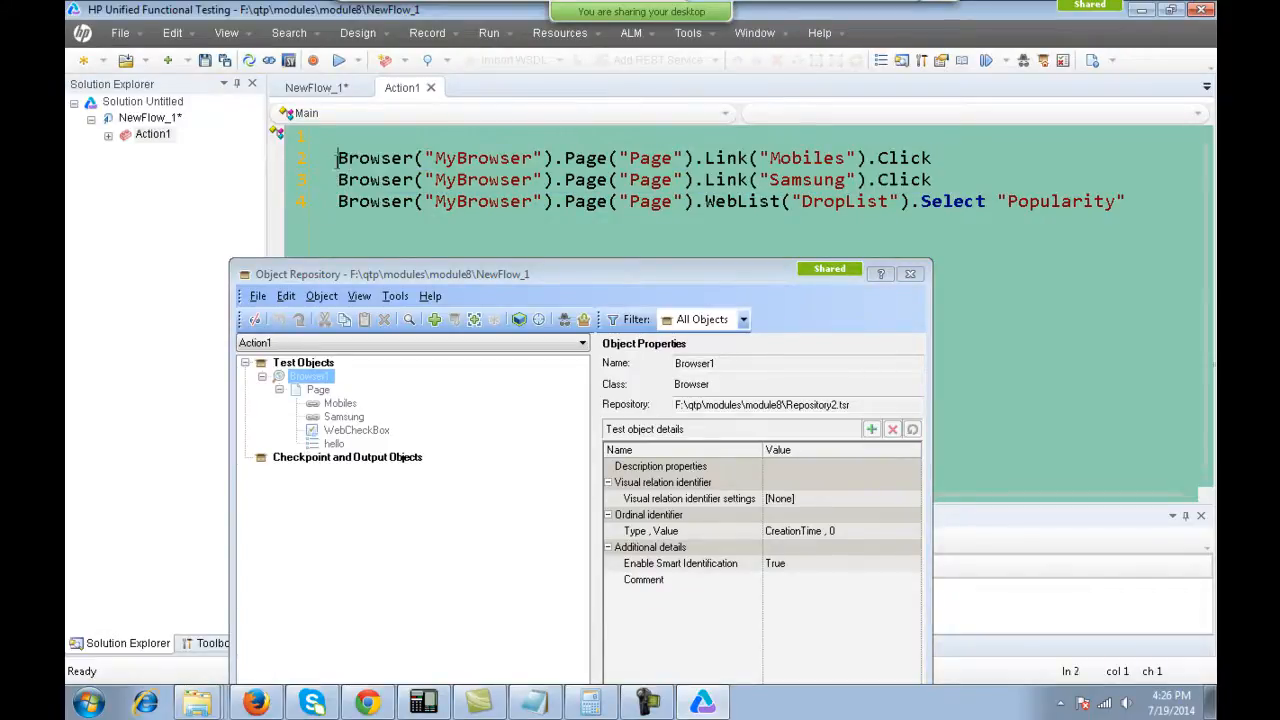
{"action": "key", "text": "shift+Down"}
{"action": "left_click", "coordinate": [357, 250], "text": "shift"}
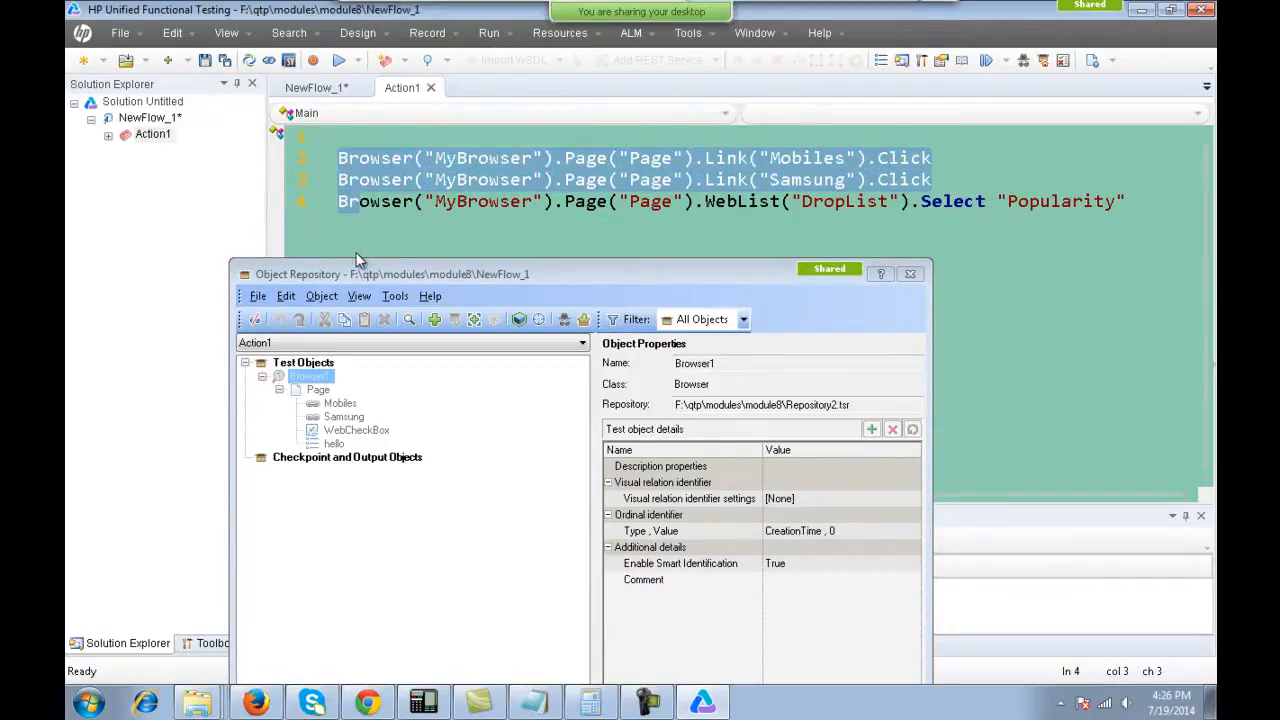
{"action": "type", "text": "/"}
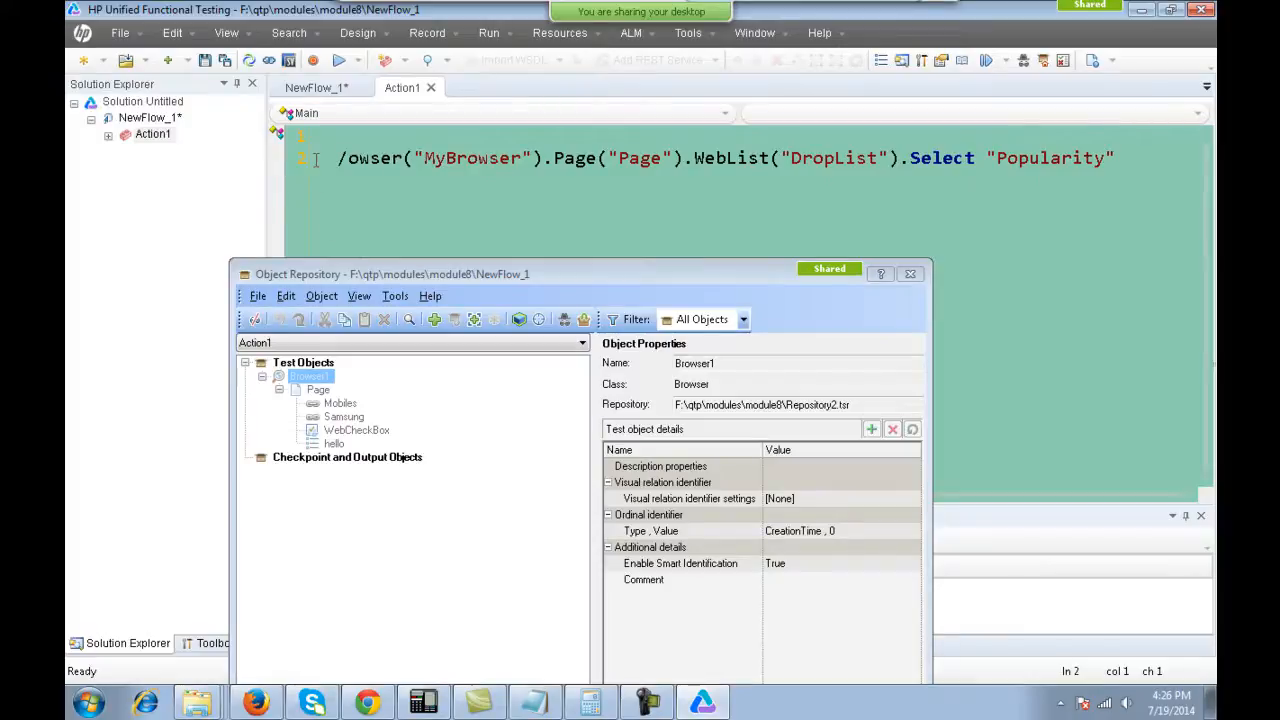
{"action": "left_click_drag", "start_coordinate": [338, 168], "coordinate": [1116, 160]}
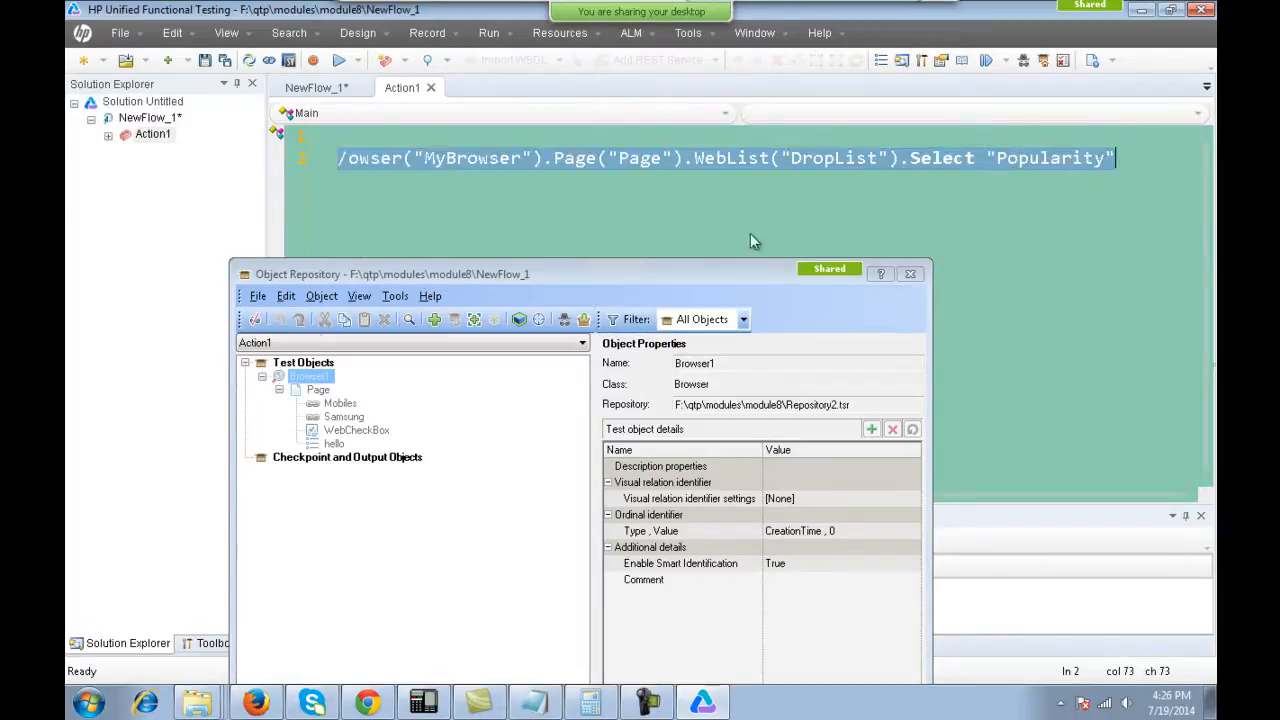
{"action": "left_click", "coordinate": [340, 403]}
{"action": "left_click", "coordinate": [489, 160]}
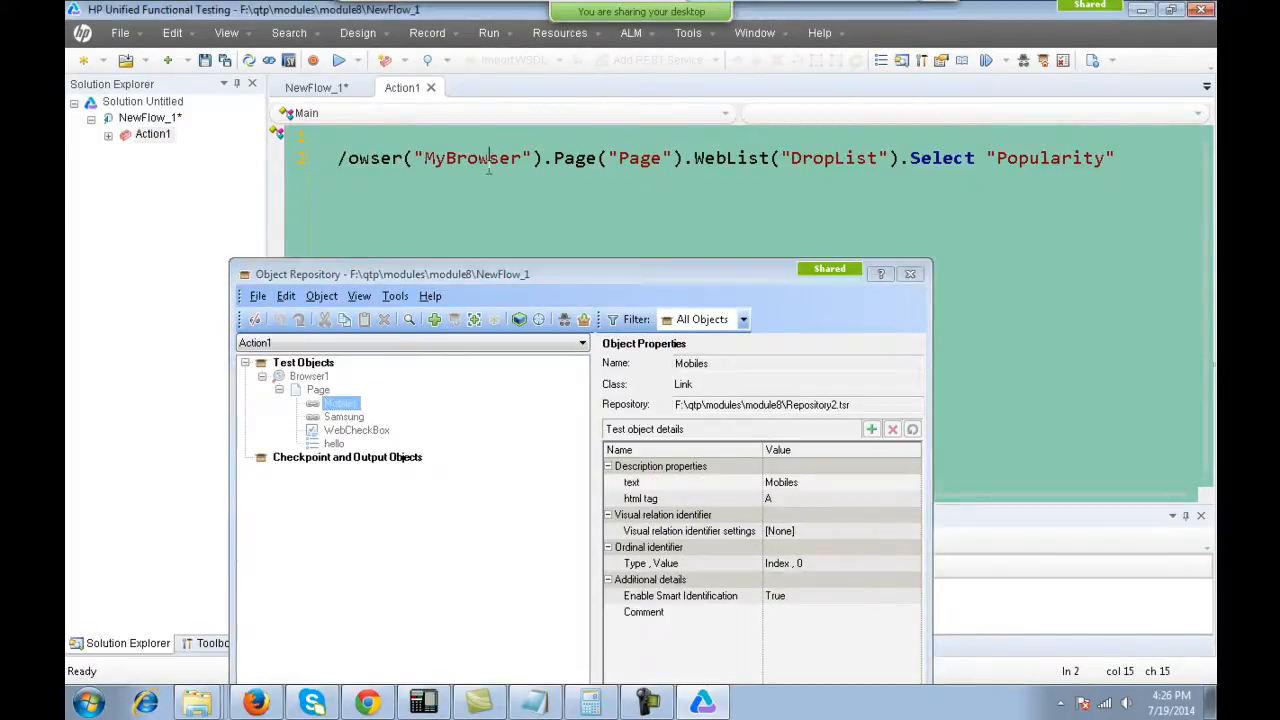
{"action": "key", "text": "BackSpace"}
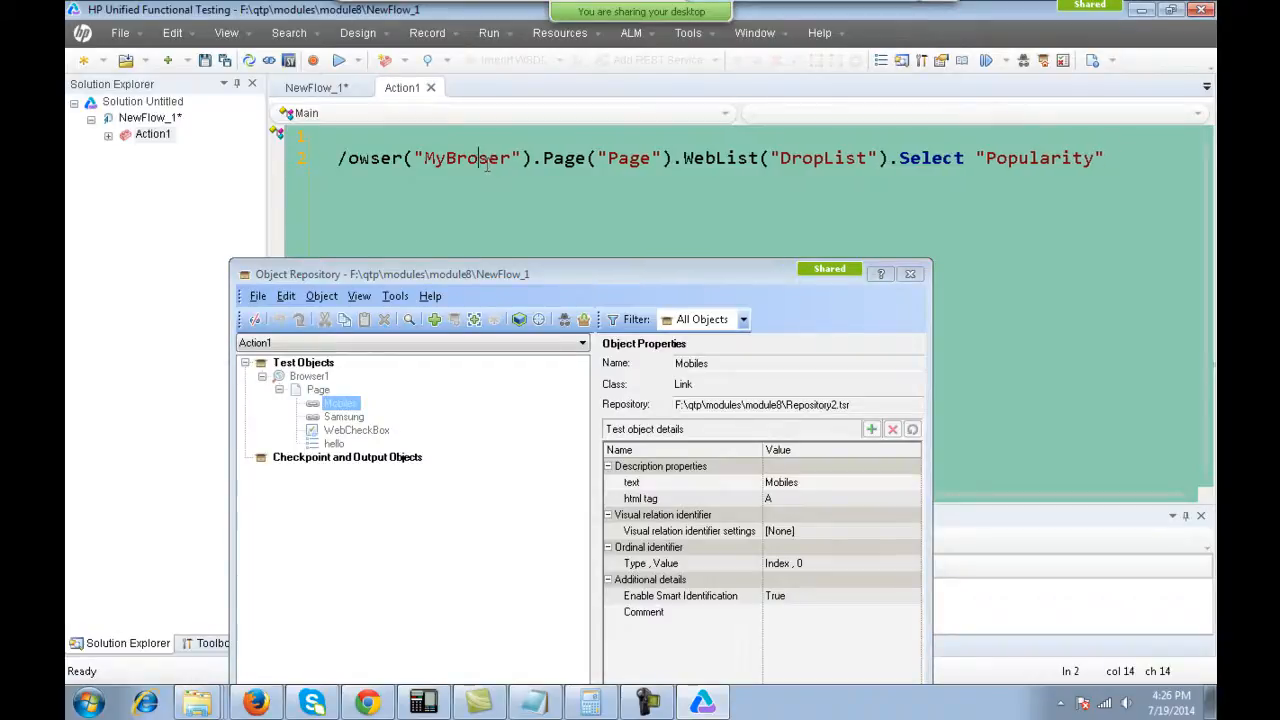
{"action": "triple_click", "coordinate": [487, 162]}
{"action": "key", "text": "Delete"}
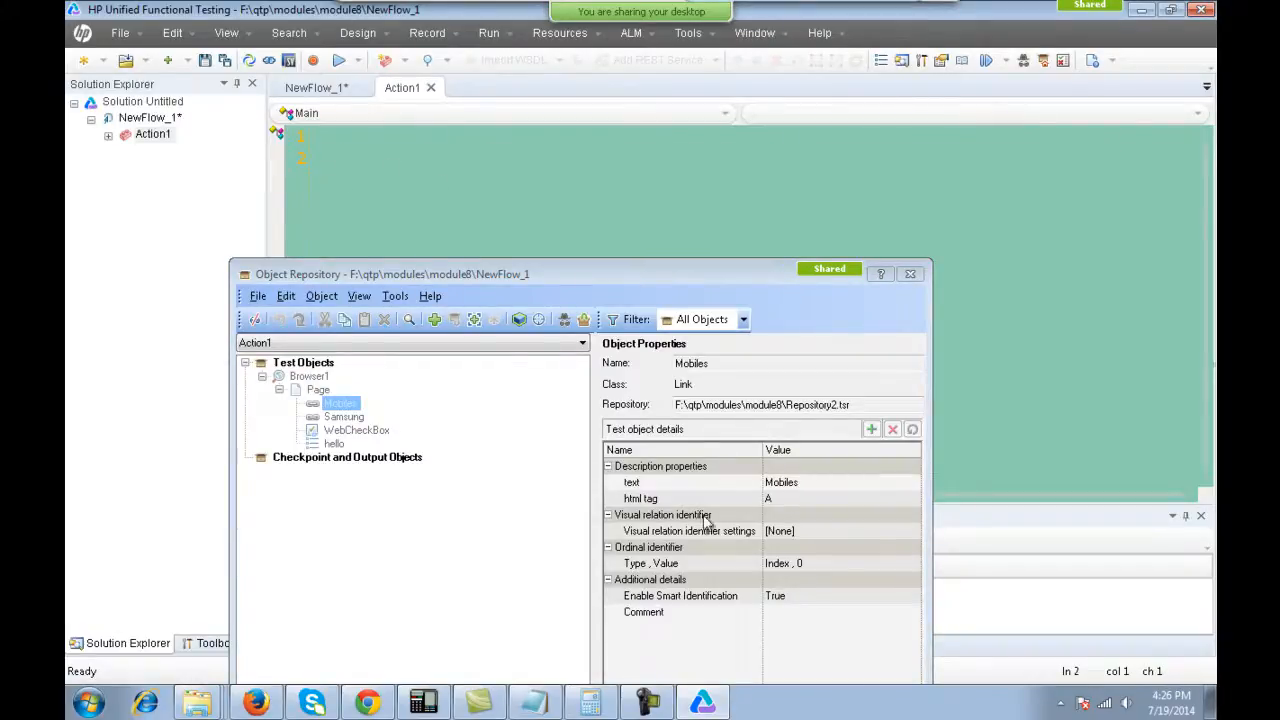
Insert statements from the repository objects into Action1 to click the Mobiles and Samsung links and select "Popularity" in the hello list.
{"action": "left_click", "coordinate": [703, 703]}
{"action": "left_click", "coordinate": [338, 403]}
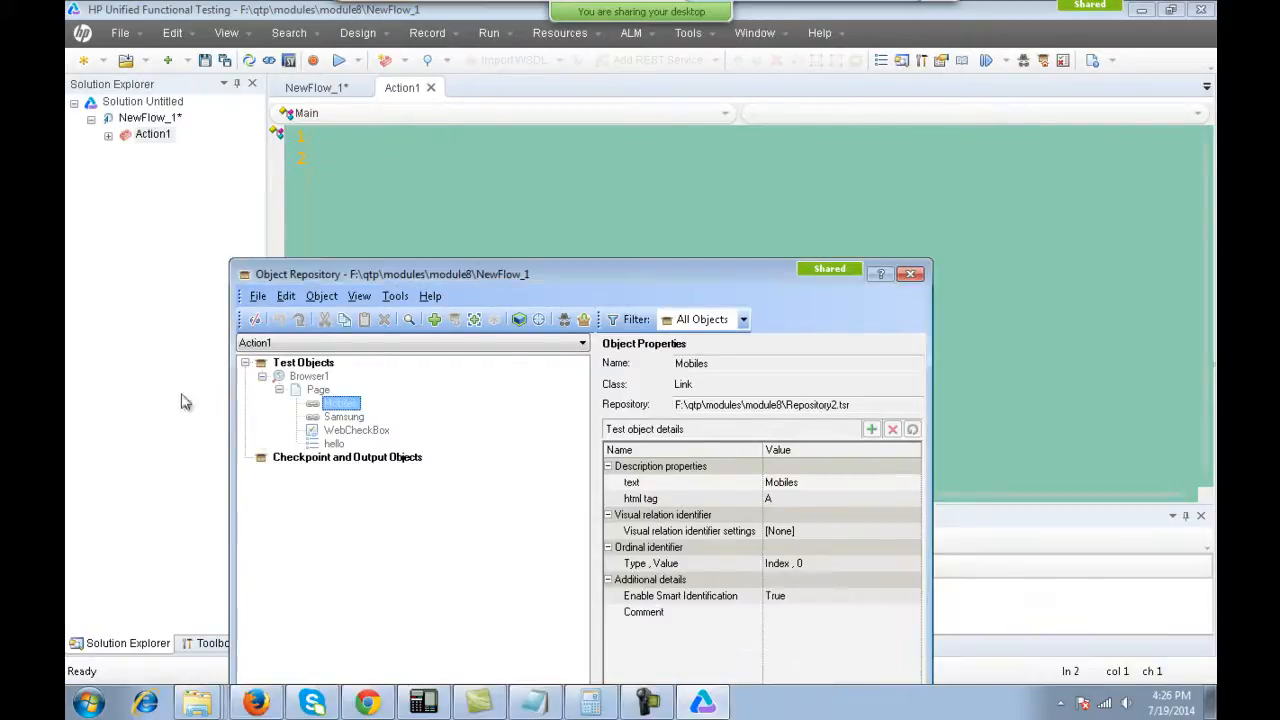
{"action": "left_click_drag", "start_coordinate": [330, 405], "coordinate": [357, 171]}
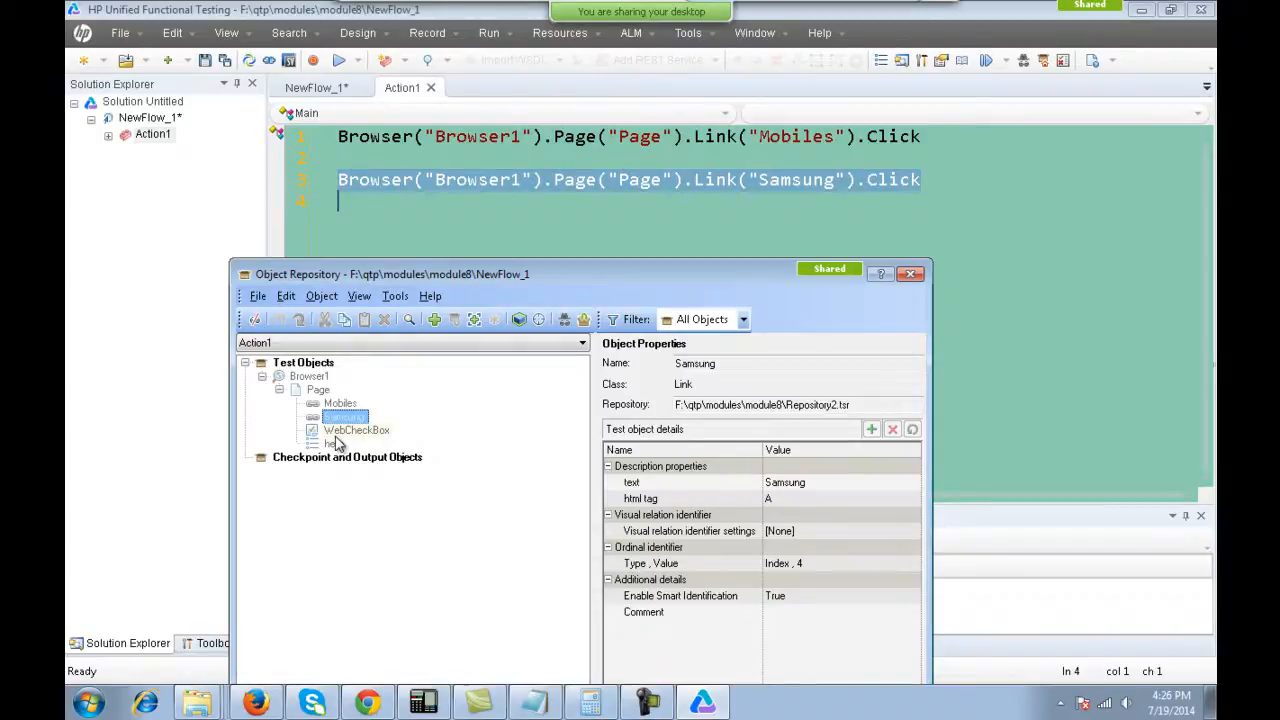
{"action": "left_click_drag", "start_coordinate": [345, 442], "coordinate": [344, 212]}
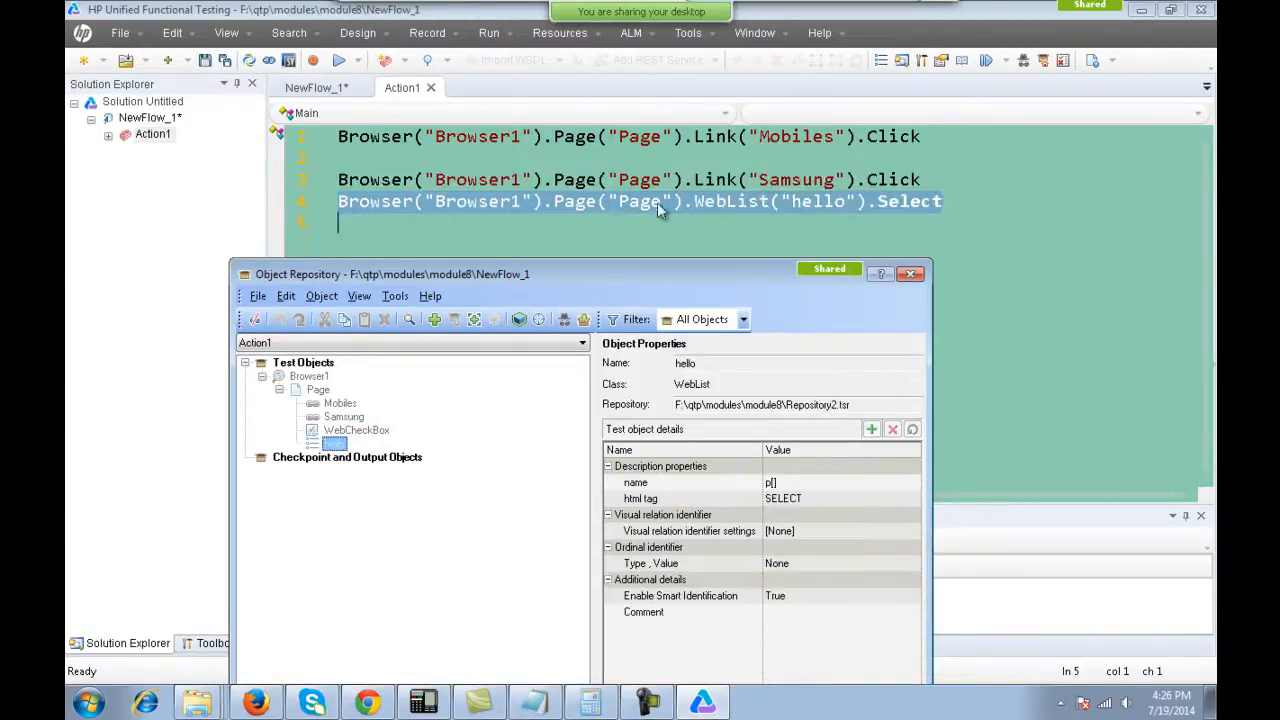
{"action": "left_click", "coordinate": [980, 201]}
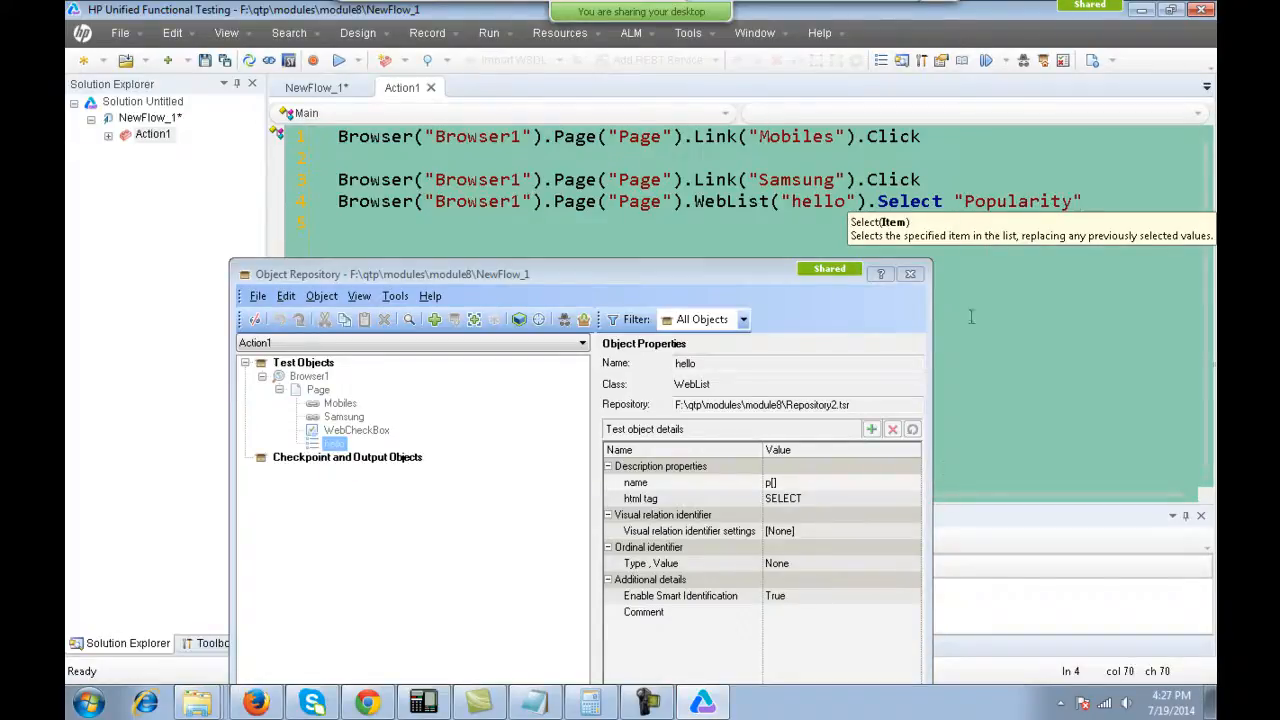
{"action": "left_click", "coordinate": [910, 274]}
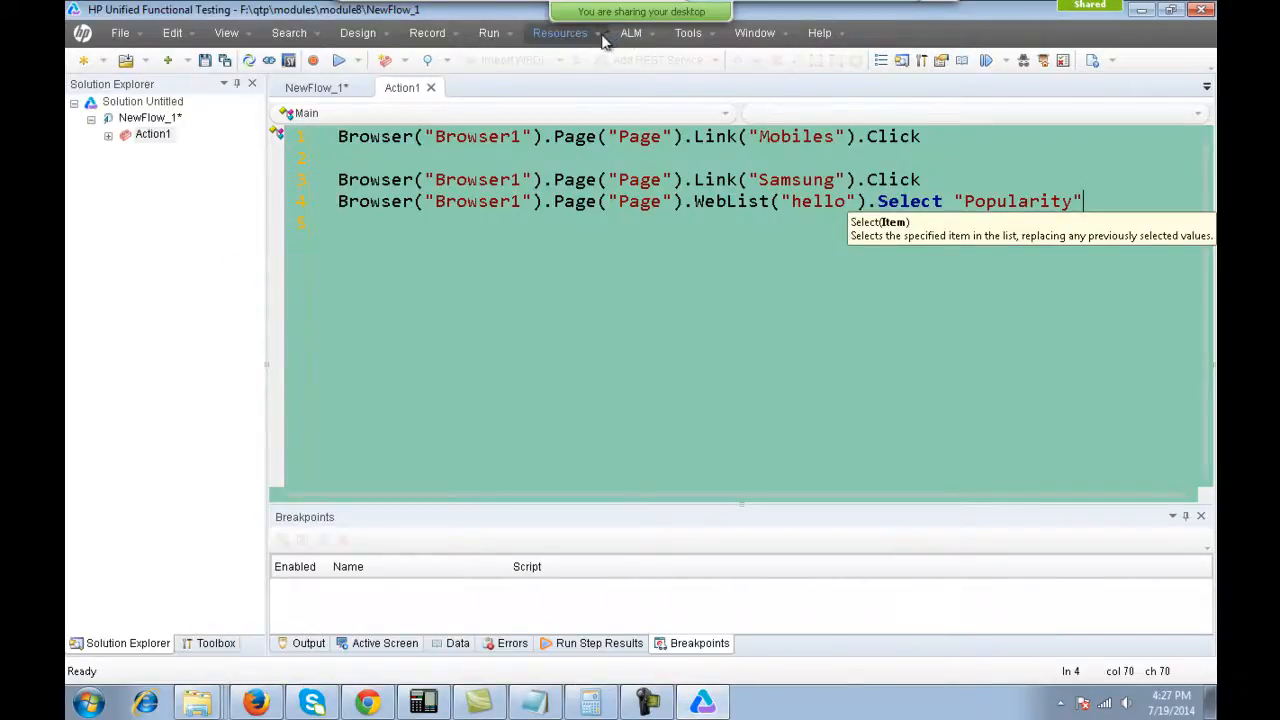
Open the shared repository Repository2.tsr in the Object Repository Manager.
{"action": "left_click", "coordinate": [560, 33]}
{"action": "left_click", "coordinate": [595, 88]}
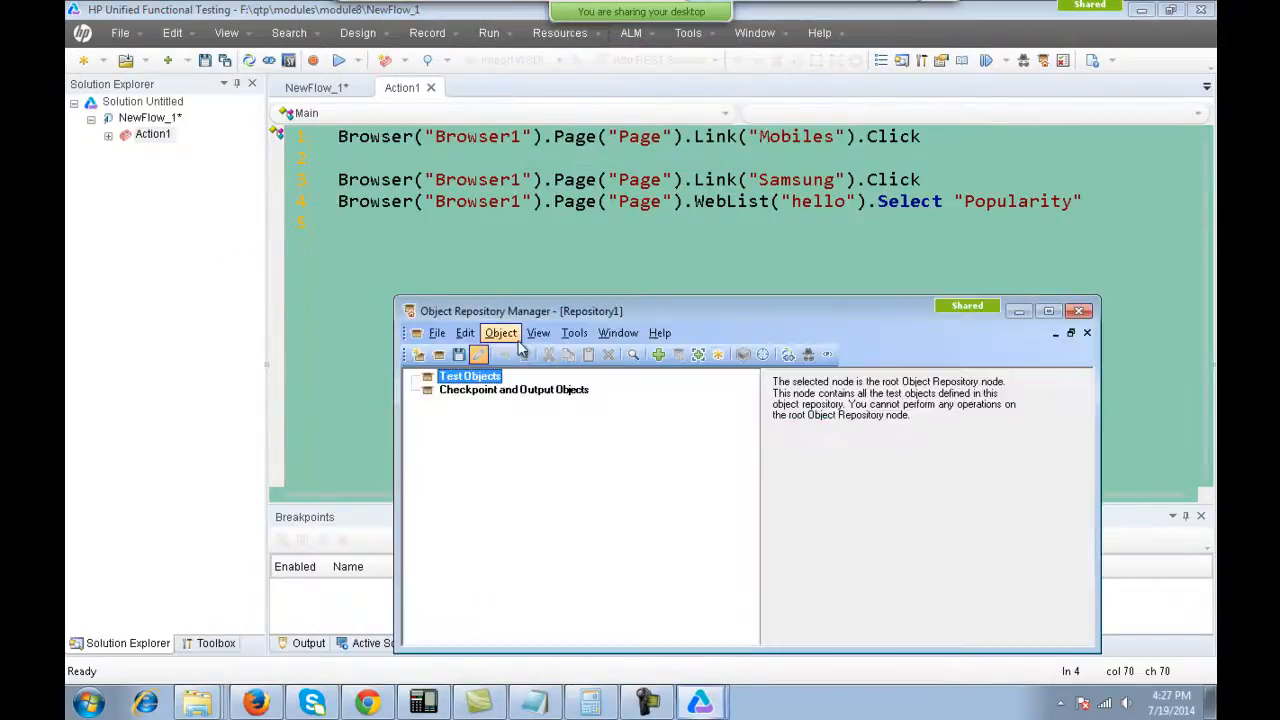
{"action": "left_click", "coordinate": [437, 333]}
{"action": "left_click", "coordinate": [446, 372]}
{"action": "double_click", "coordinate": [552, 388]}
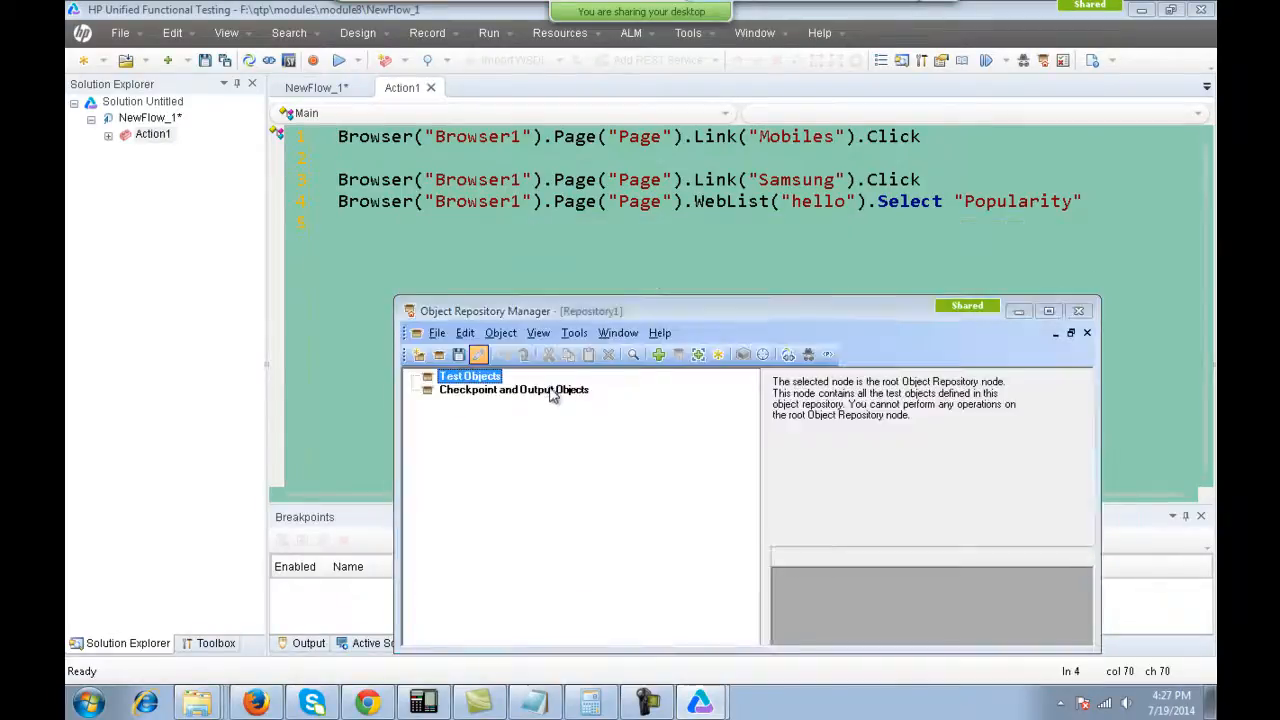
Rename the hello WebList object under Page in Repository2.tsr to DropDown.
{"action": "left_click", "coordinate": [446, 403]}
{"action": "left_click", "coordinate": [500, 457]}
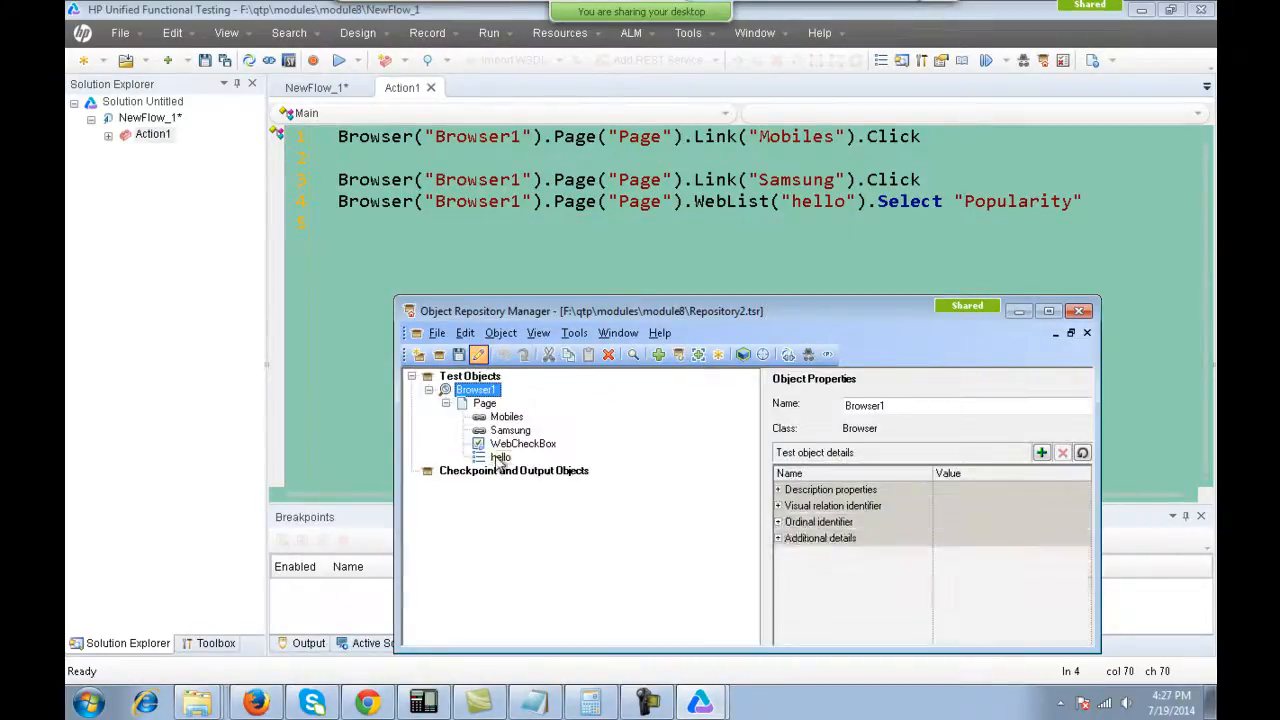
{"action": "double_click", "coordinate": [856, 405]}
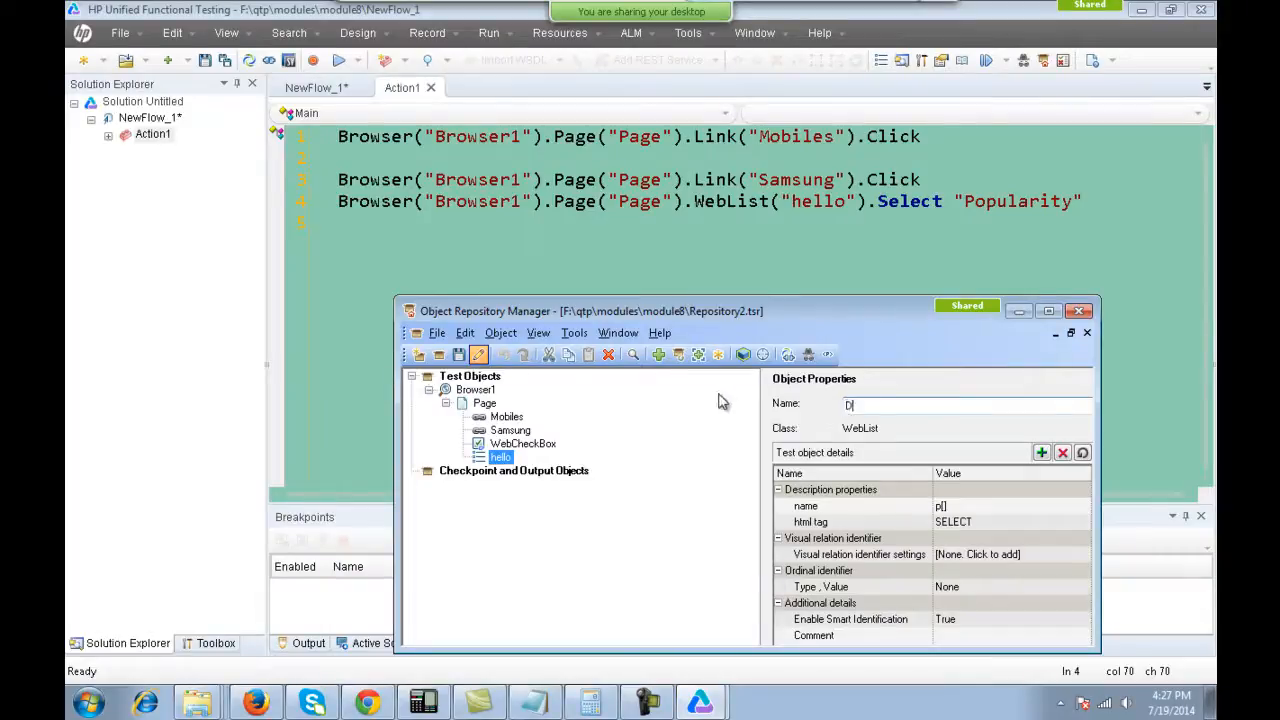
{"action": "key", "text": "Return"}
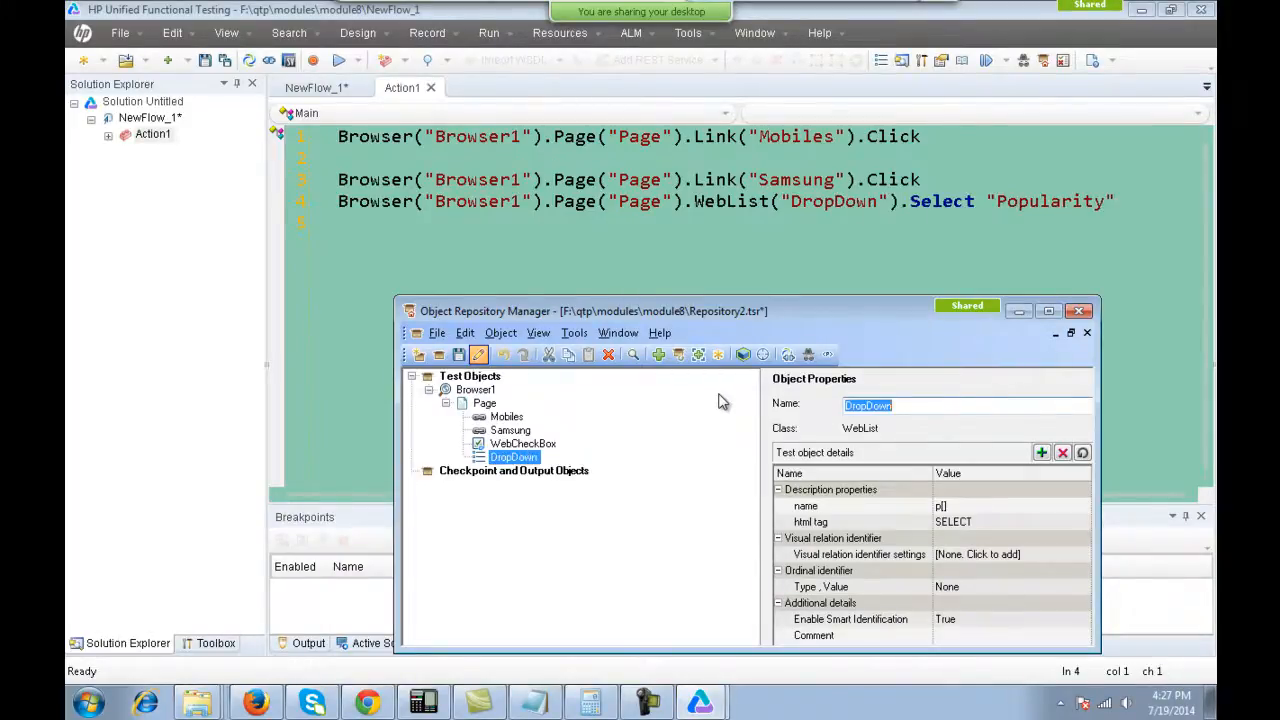
Check the DropDown name in Action1's WebList statement and close the Object Repository Manager holding Repository2.tsr.
{"action": "left_click", "coordinate": [812, 202]}
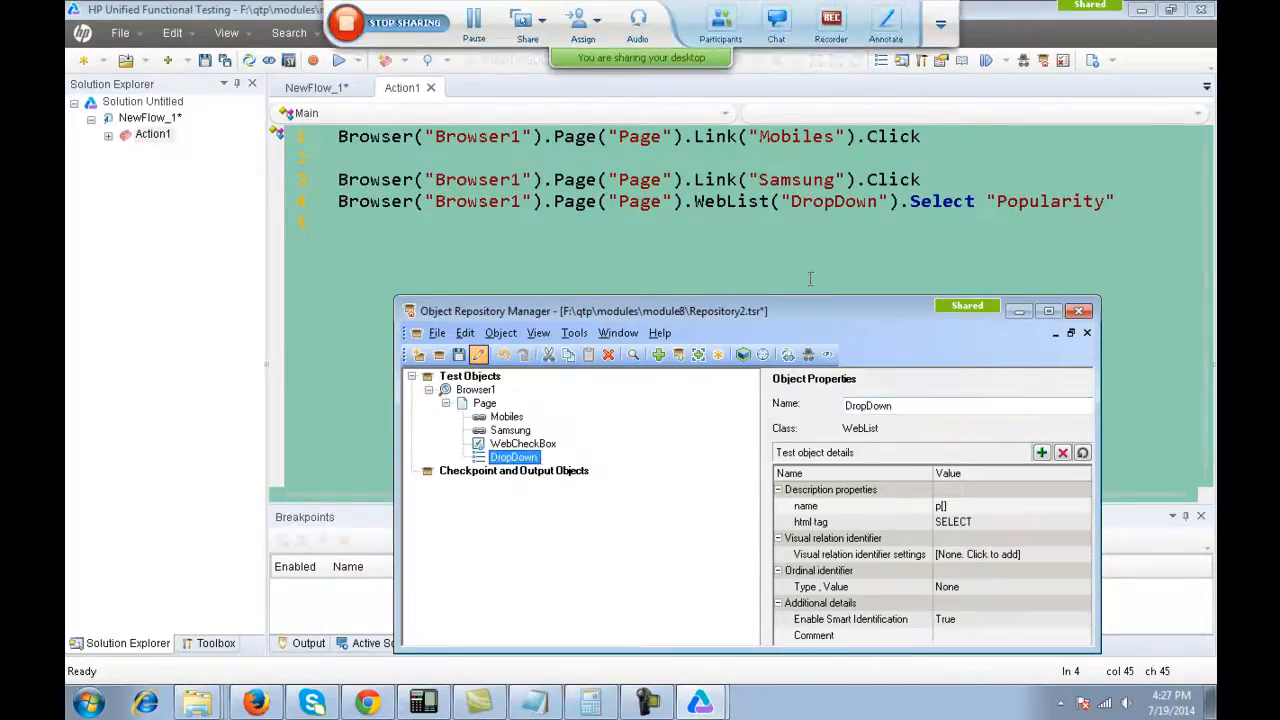
{"action": "double_click", "coordinate": [838, 202]}
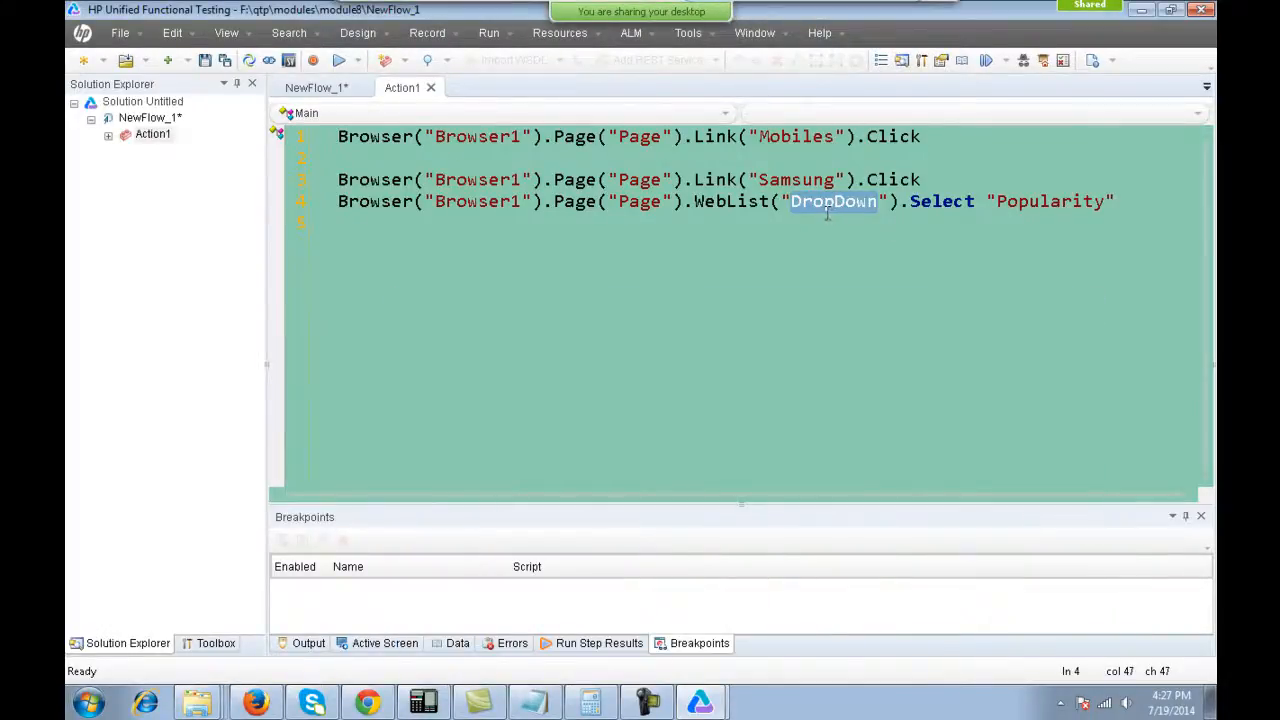
{"action": "mouse_move", "coordinate": [700, 702]}
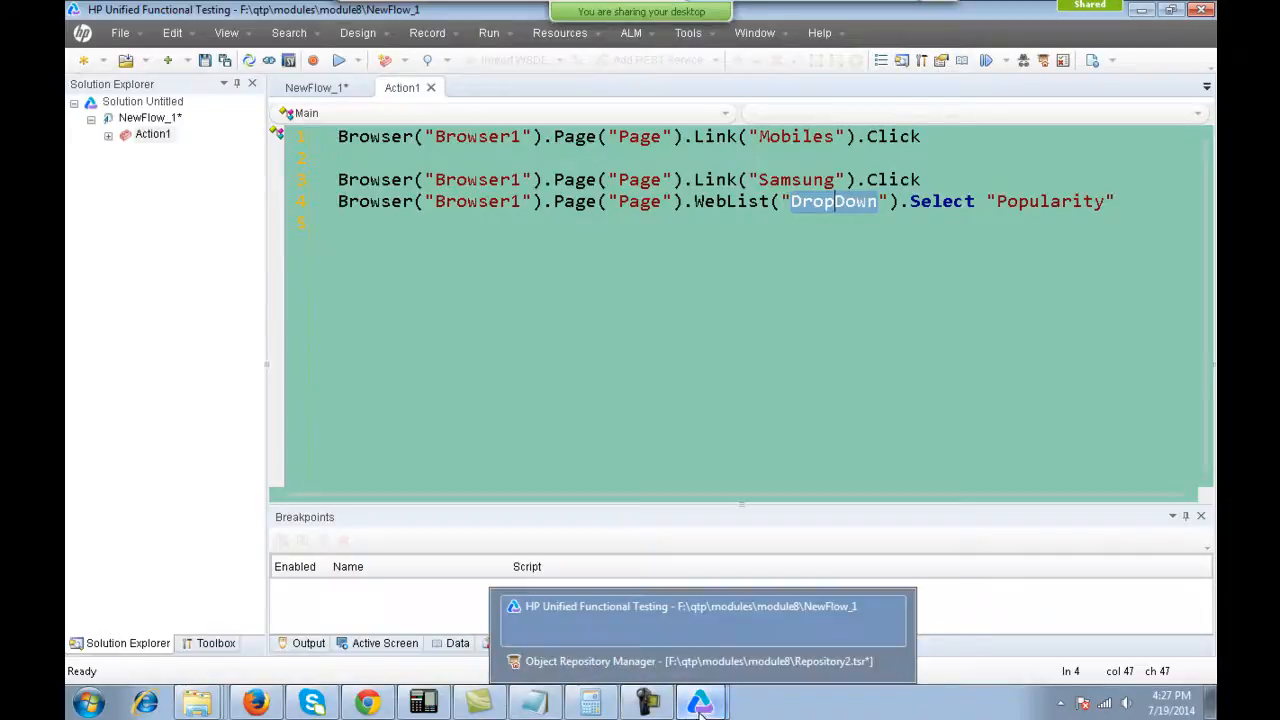
{"action": "left_click", "coordinate": [718, 658]}
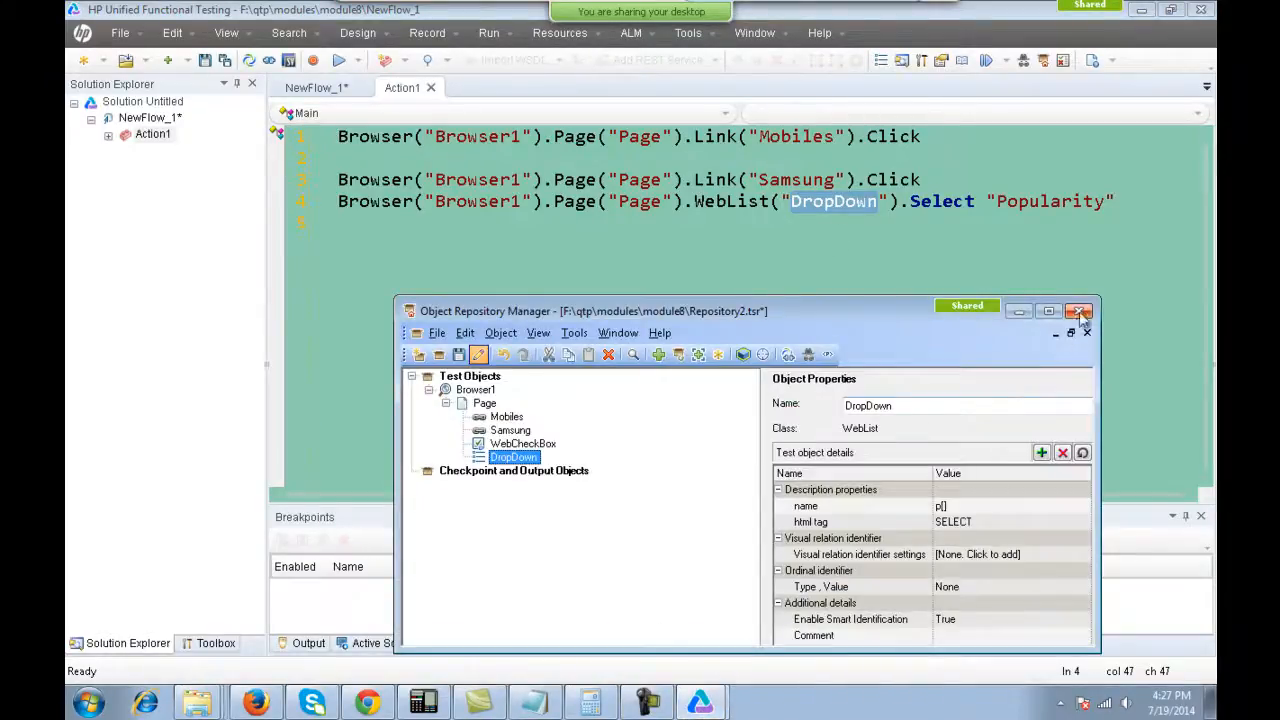
{"action": "left_click", "coordinate": [1079, 311]}
{"action": "left_click", "coordinate": [642, 423]}
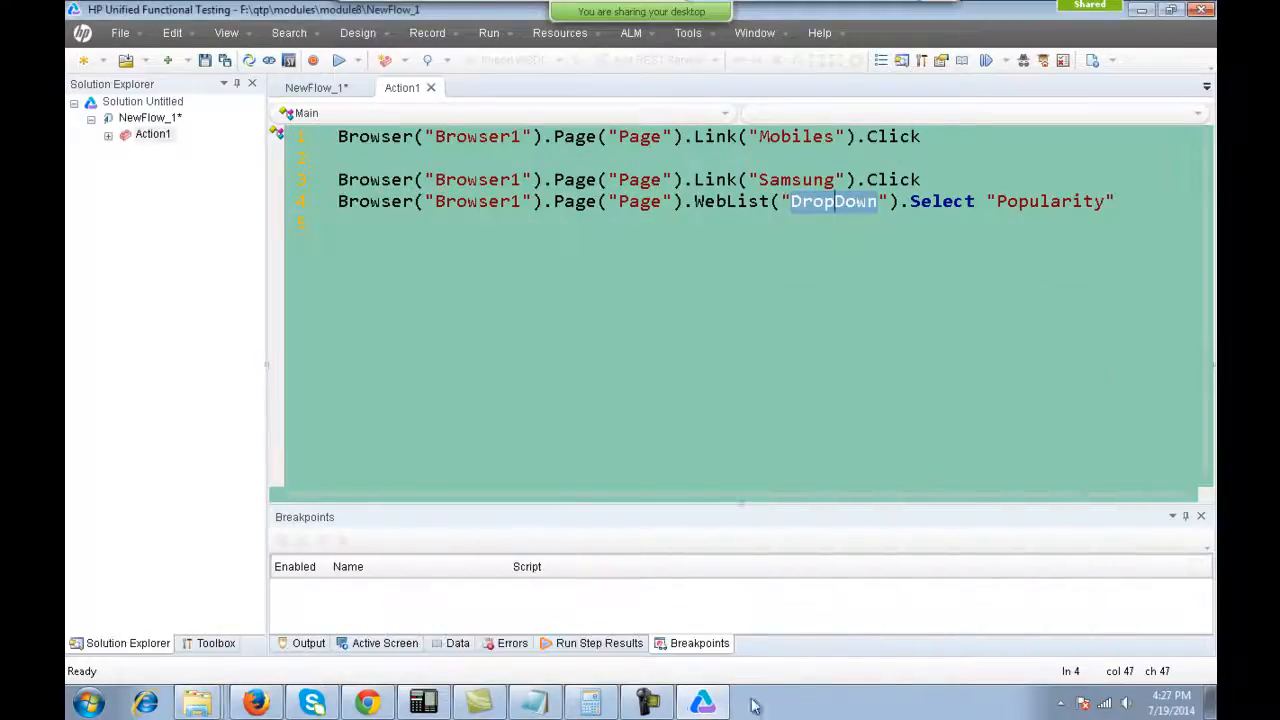